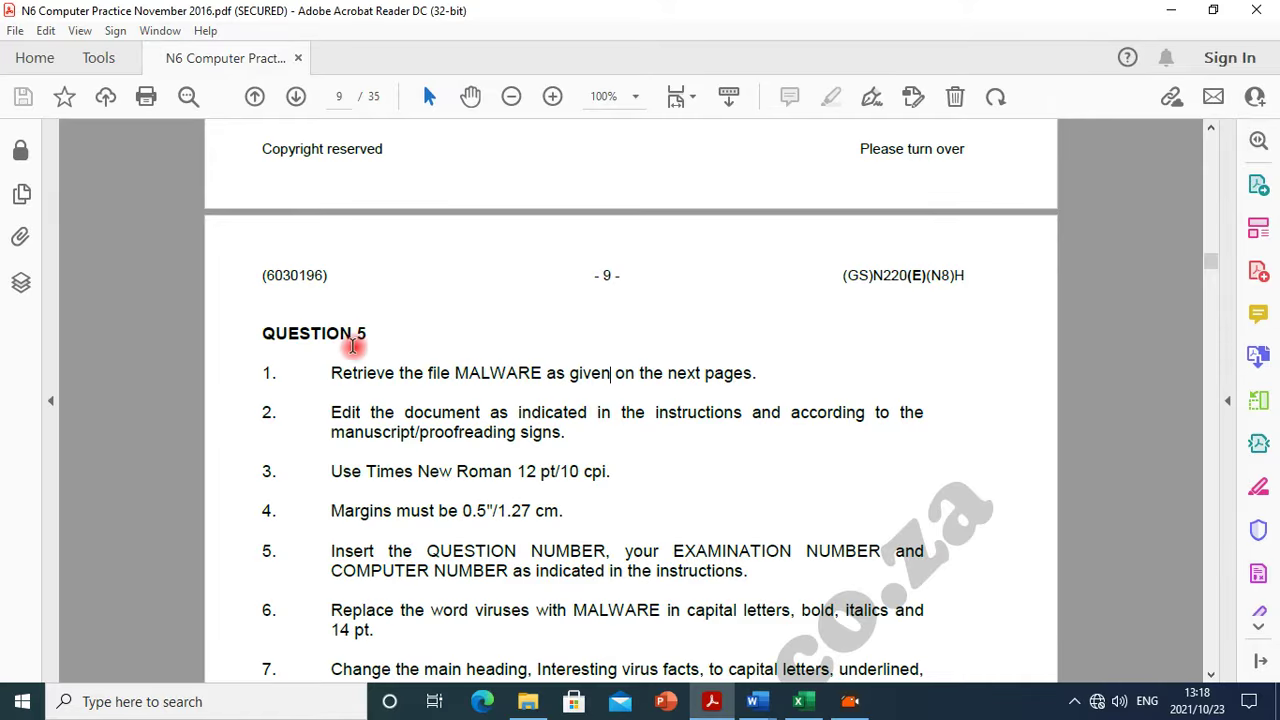
Read through the Question 5 instructions and the source text on interesting virus facts in the exam paper
left_click_drag(326, 374, 752, 373)
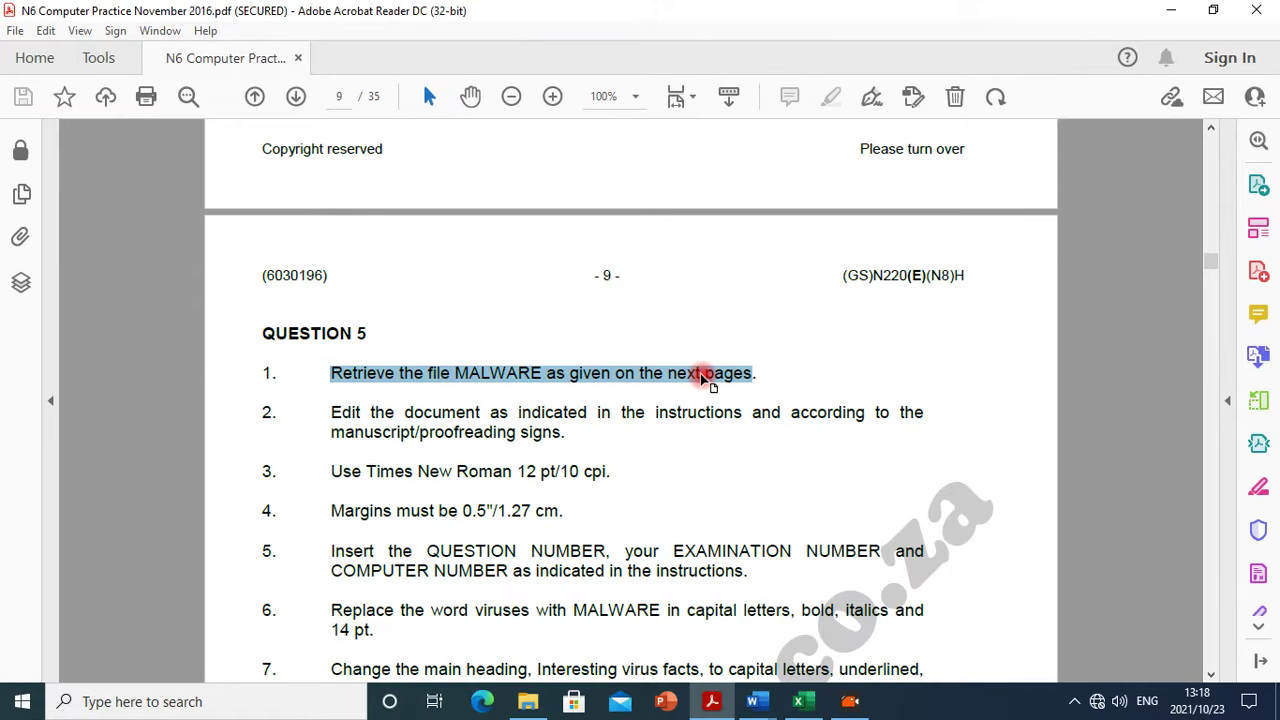
scroll(702, 372, "down", 20)
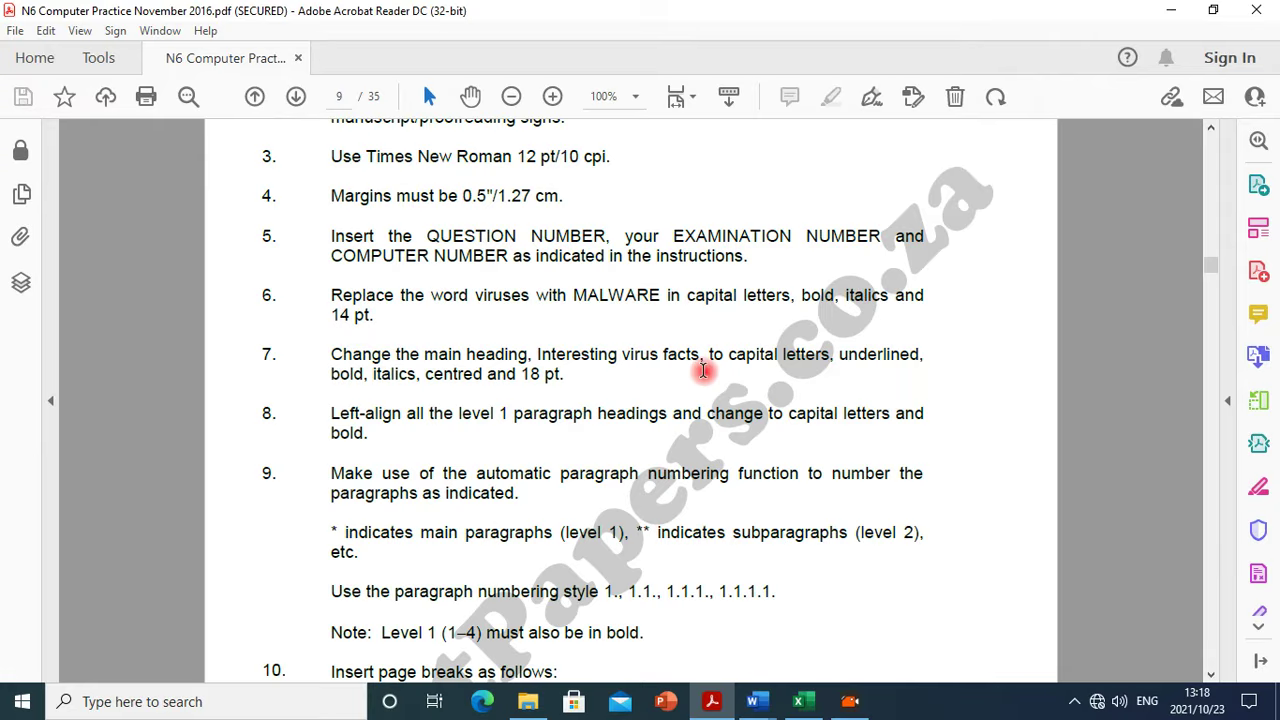
scroll(699, 371, "down", 7)
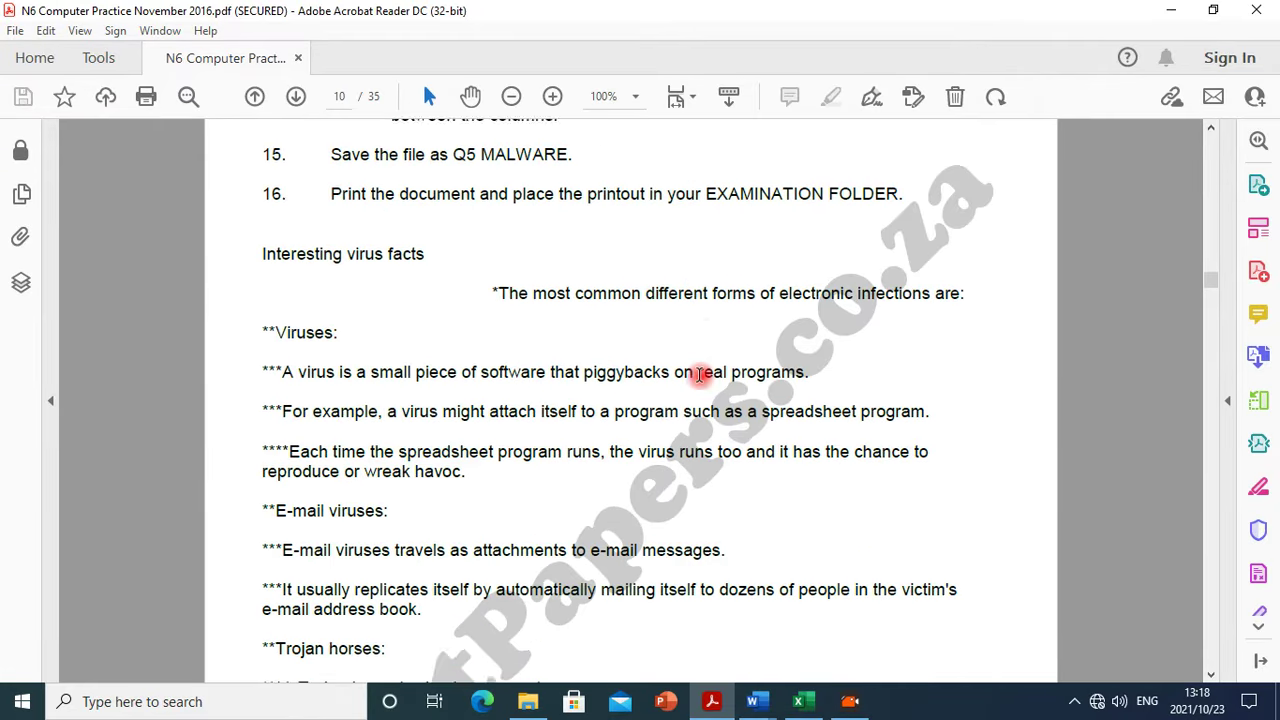
scroll(340, 366, "up", 2)
left_click_drag(260, 253, 567, 558)
scroll(577, 551, "down", 10)
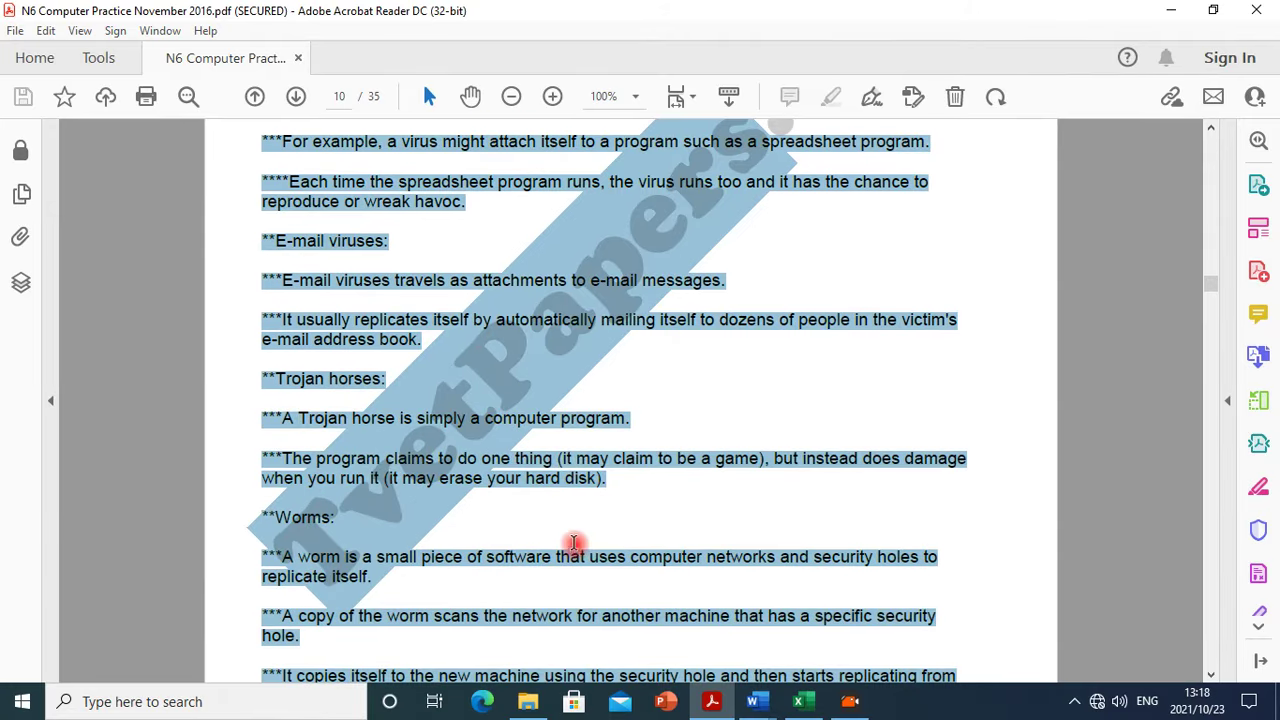
scroll(577, 543, "up", 6)
left_click(713, 475)
scroll(713, 475, "up", 14)
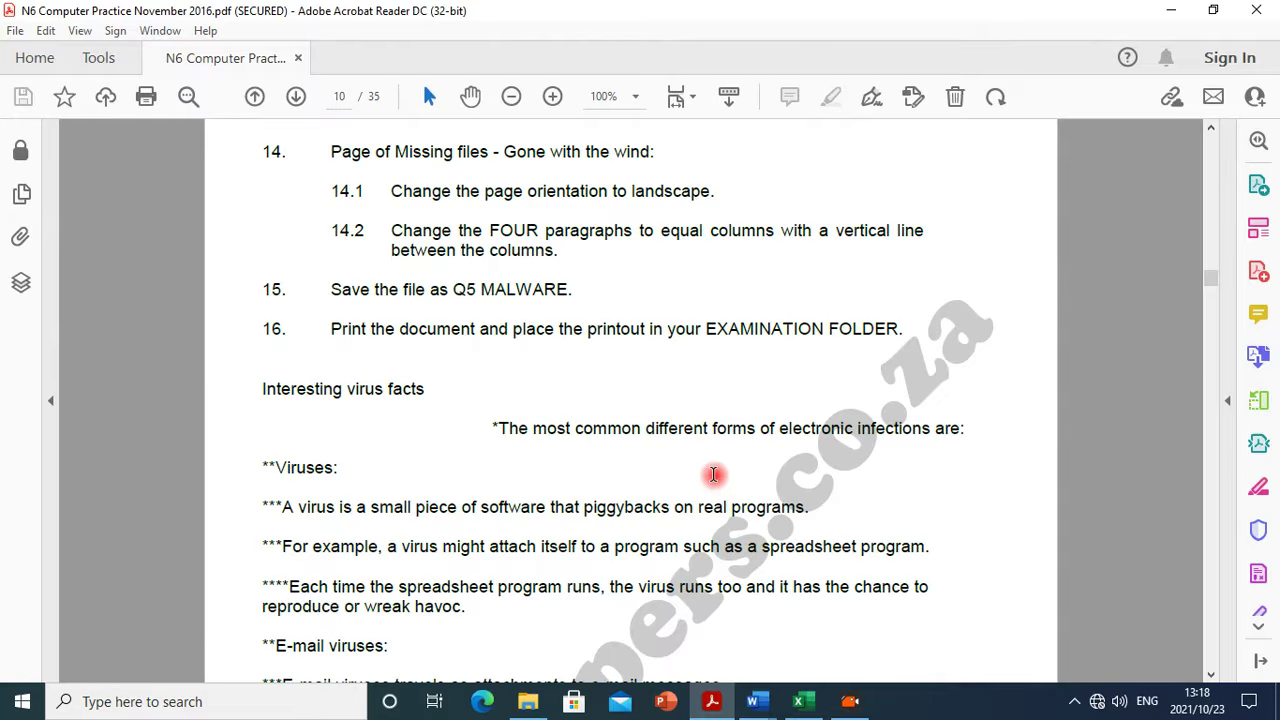
scroll(713, 475, "up", 10)
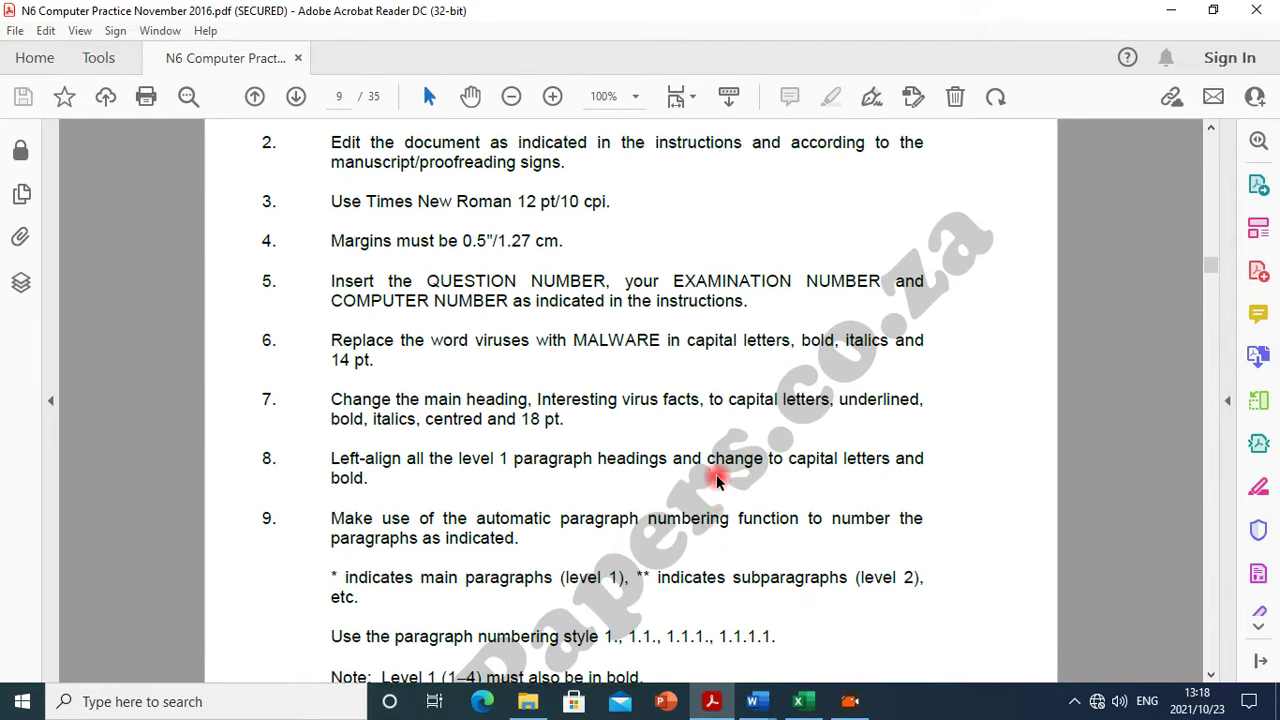
scroll(710, 495, "down", 1)
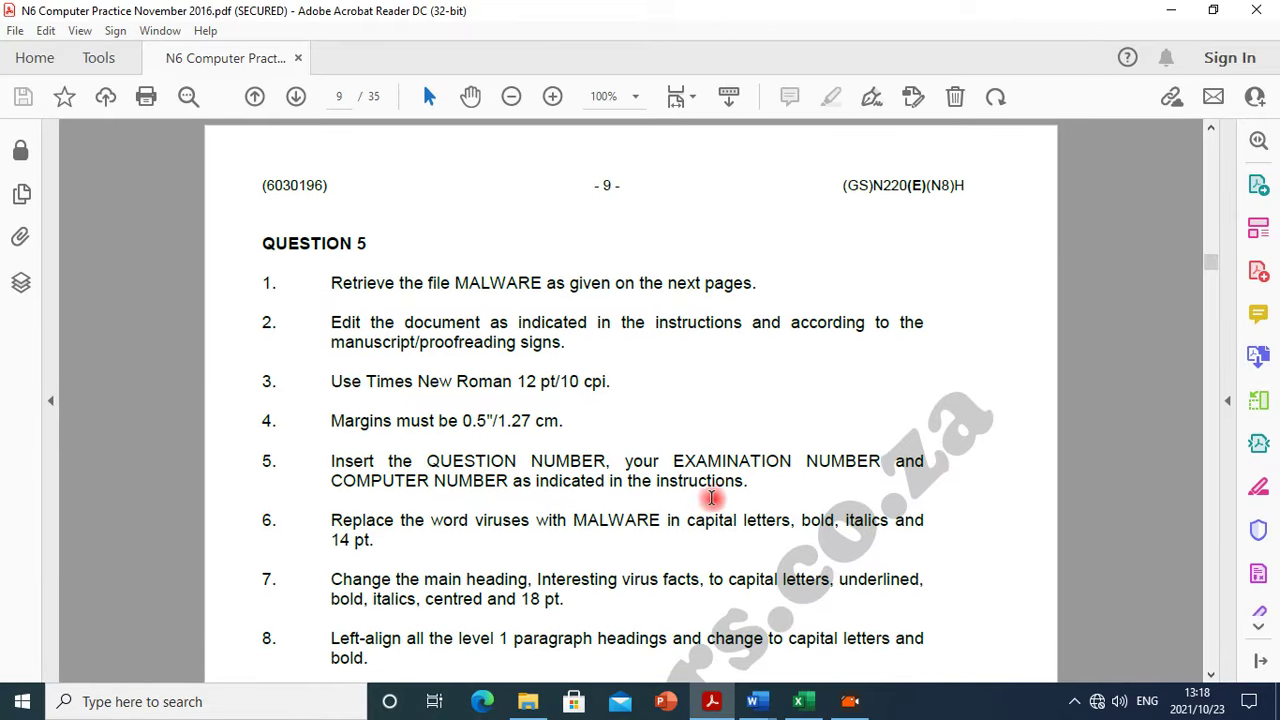
Switch to the MALWARE document in Word and arrange it side by side with the exam paper PDF
mouse_move(752, 708)
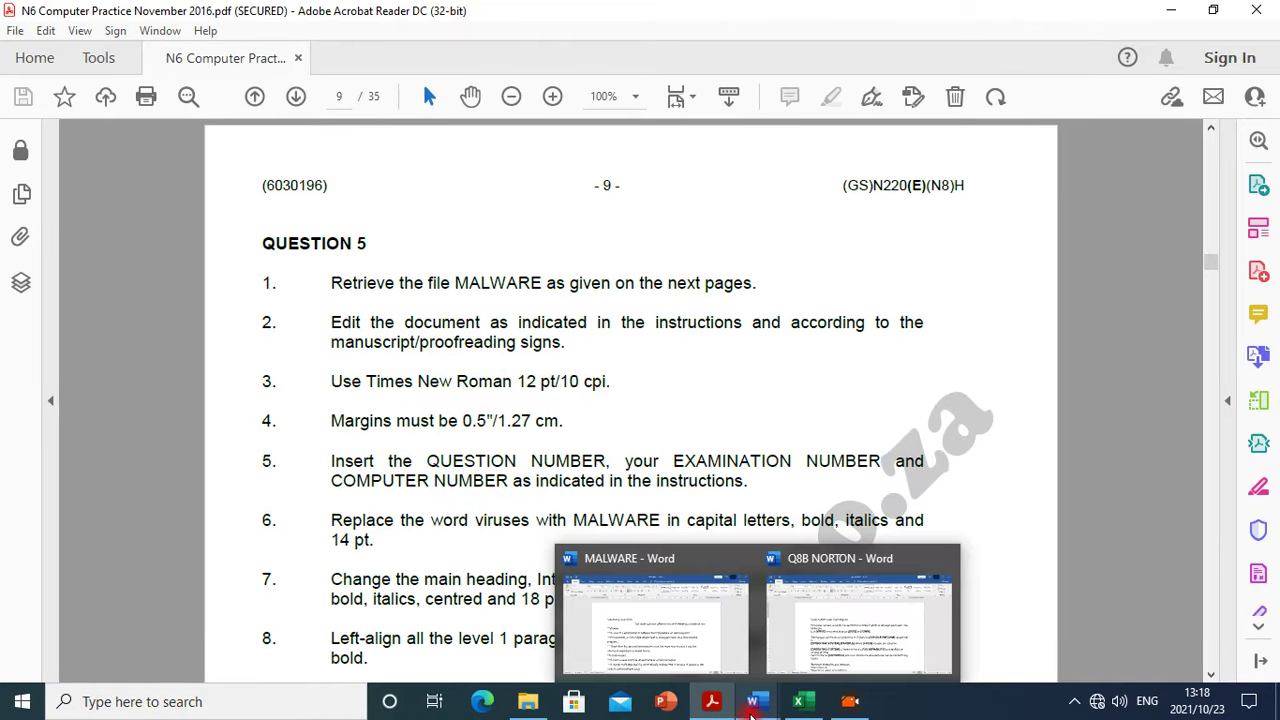
left_click(695, 618)
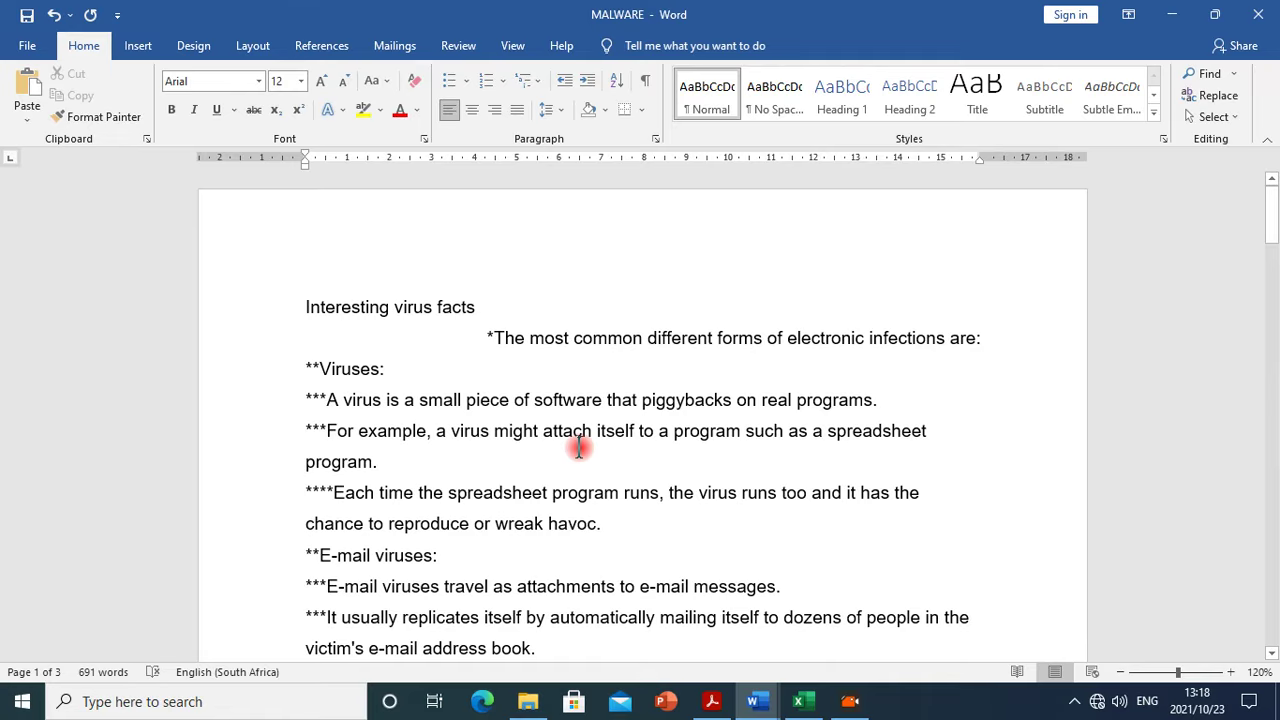
left_click(1214, 14)
left_click_drag(660, 45, 8, 230)
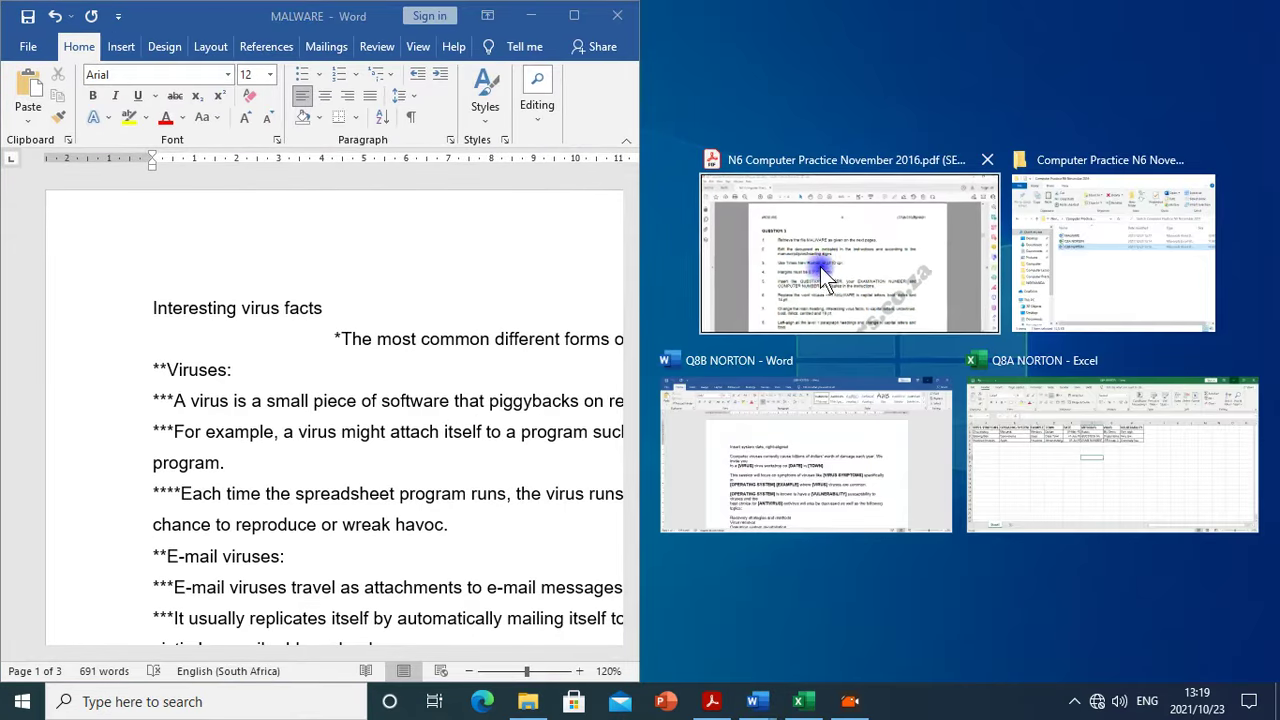
left_click(819, 268)
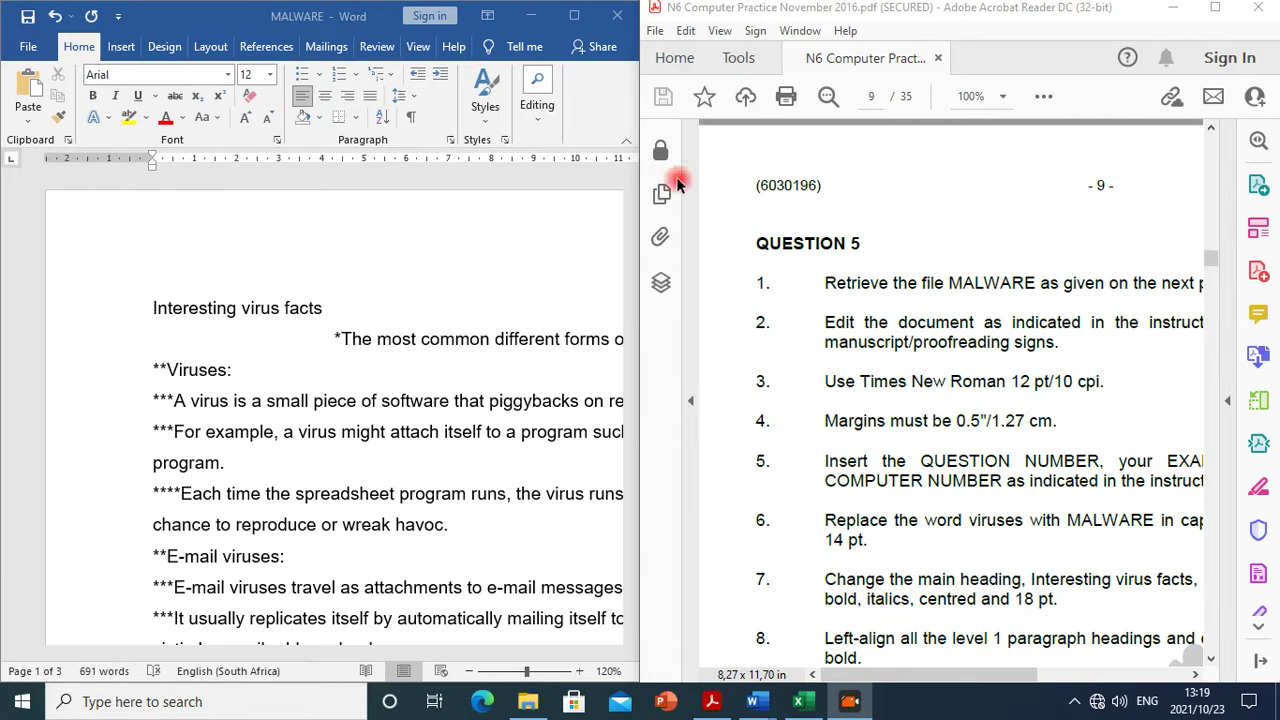
Examine the Question 5 formatting instructions in the exam paper, highlighting the font requirement in instruction 3
left_click_drag(1000, 688, 1035, 678)
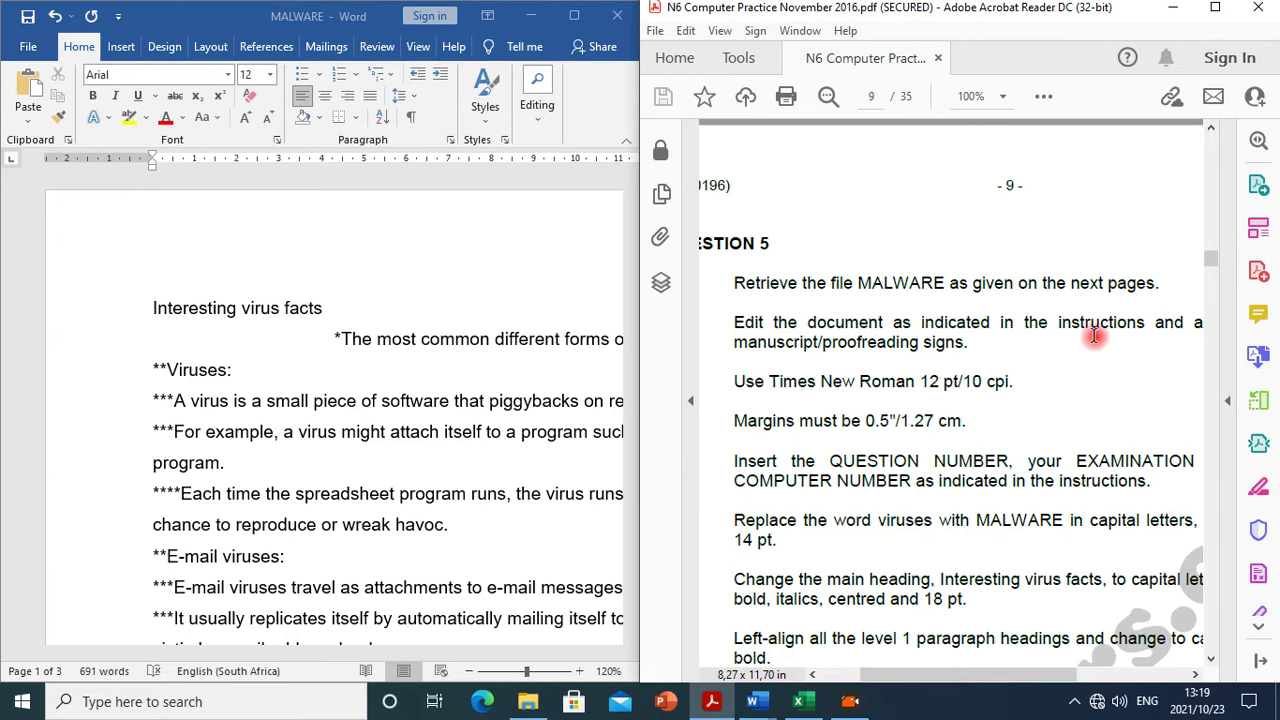
mouse_move(968, 683)
left_mouse_down()
mouse_move(1037, 680)
mouse_move(951, 678)
left_mouse_up()
left_click_drag(957, 381, 951, 625)
scroll(952, 626, "down", 5)
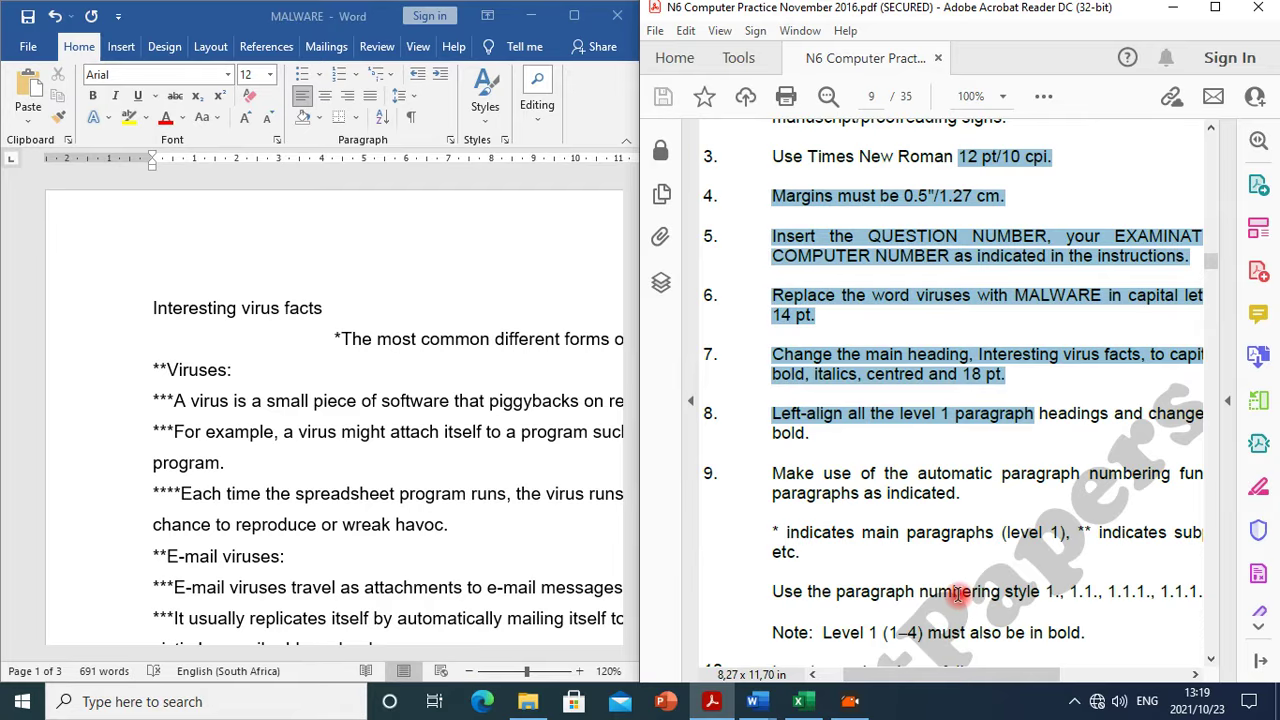
scroll(958, 565, "up", 3)
left_click_drag(972, 371, 1046, 391)
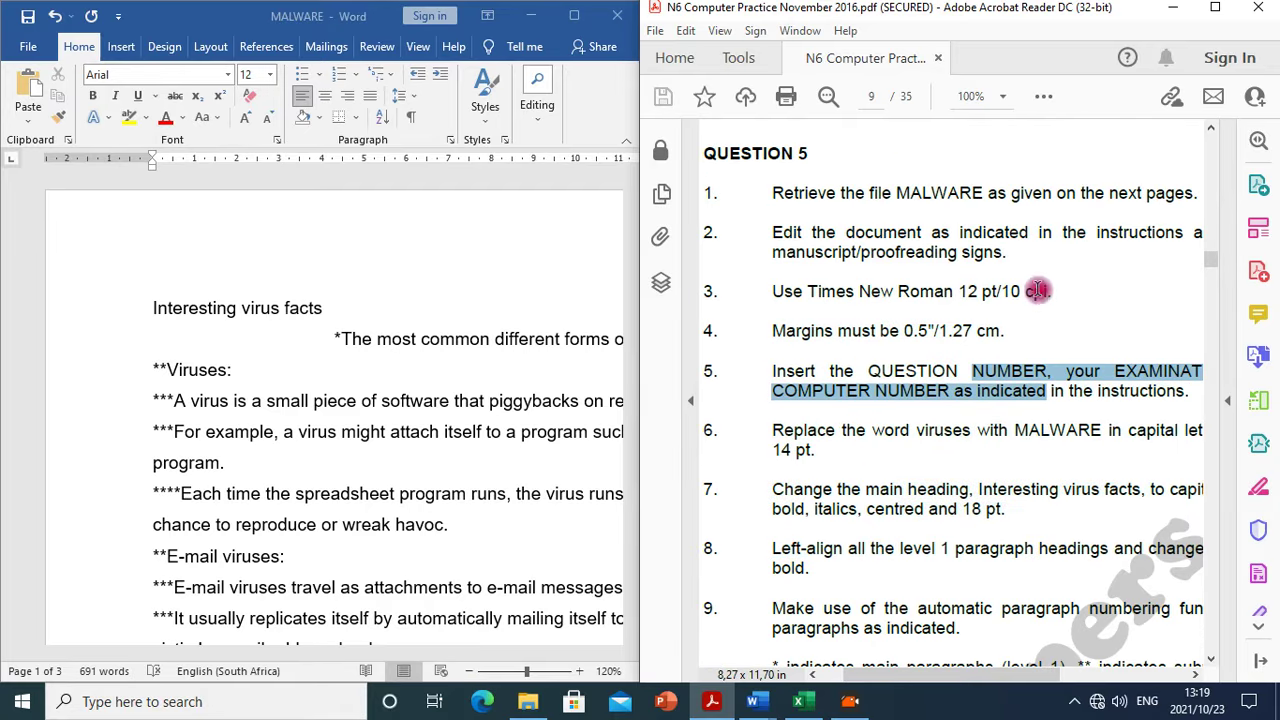
left_click_drag(772, 292, 1040, 302)
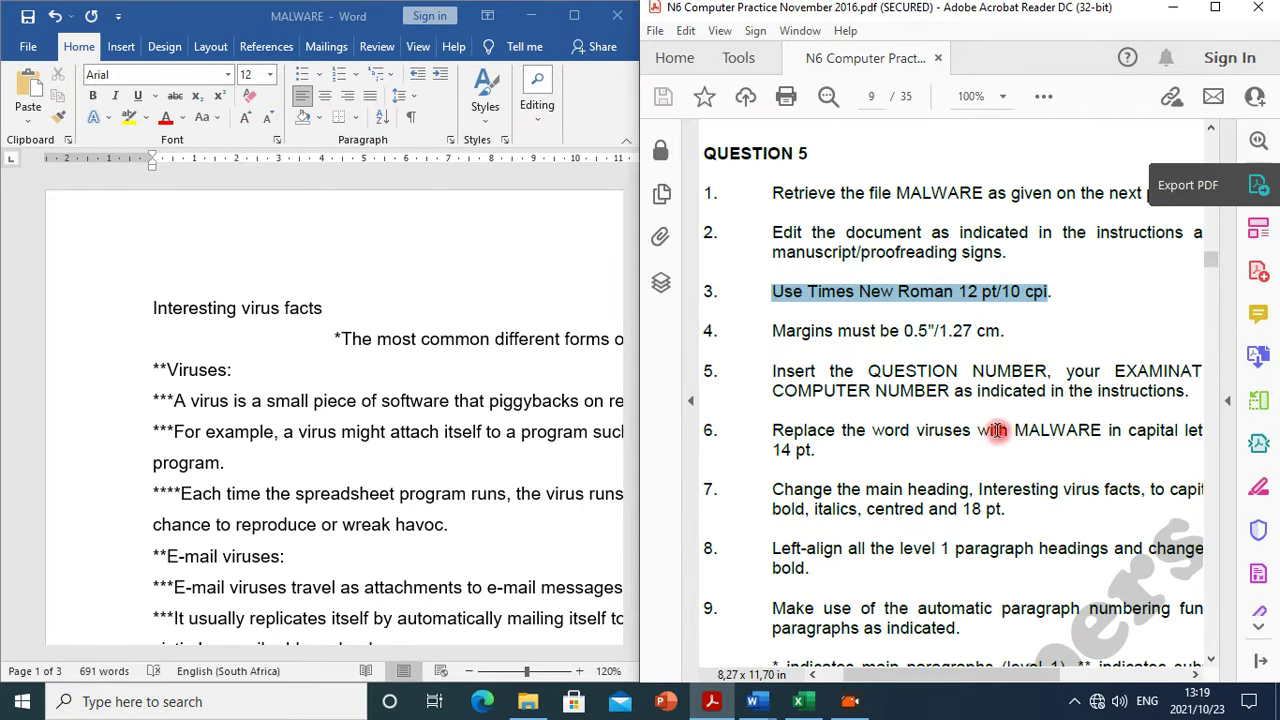
scroll(990, 430, "down", 1)
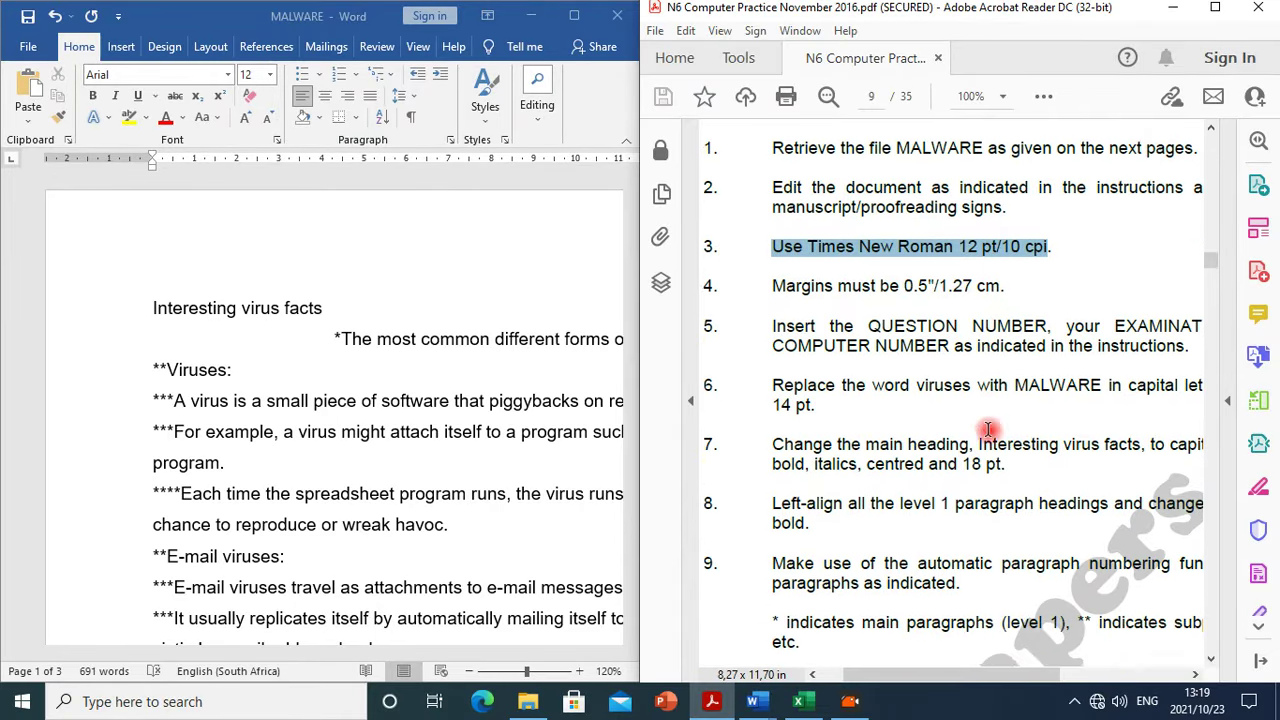
scroll(988, 428, "up", 2)
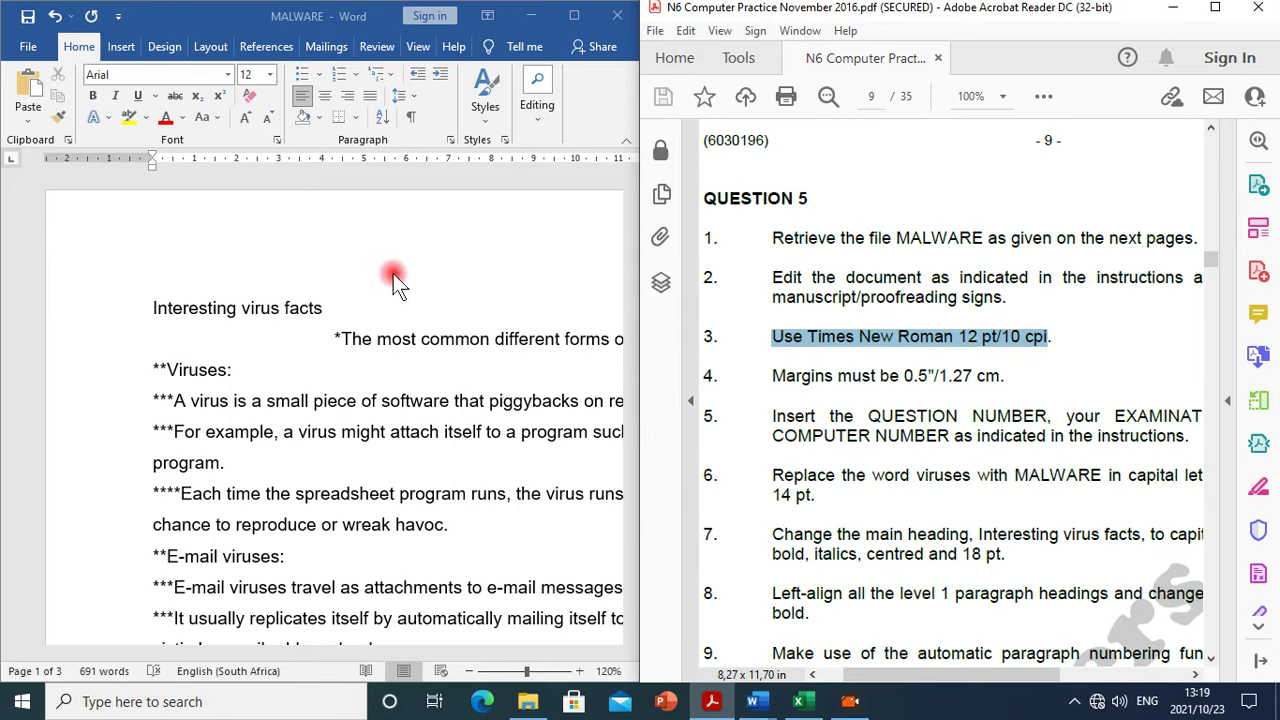
Format the entire MALWARE document text in Times New Roman, size 12
left_click(380, 369)
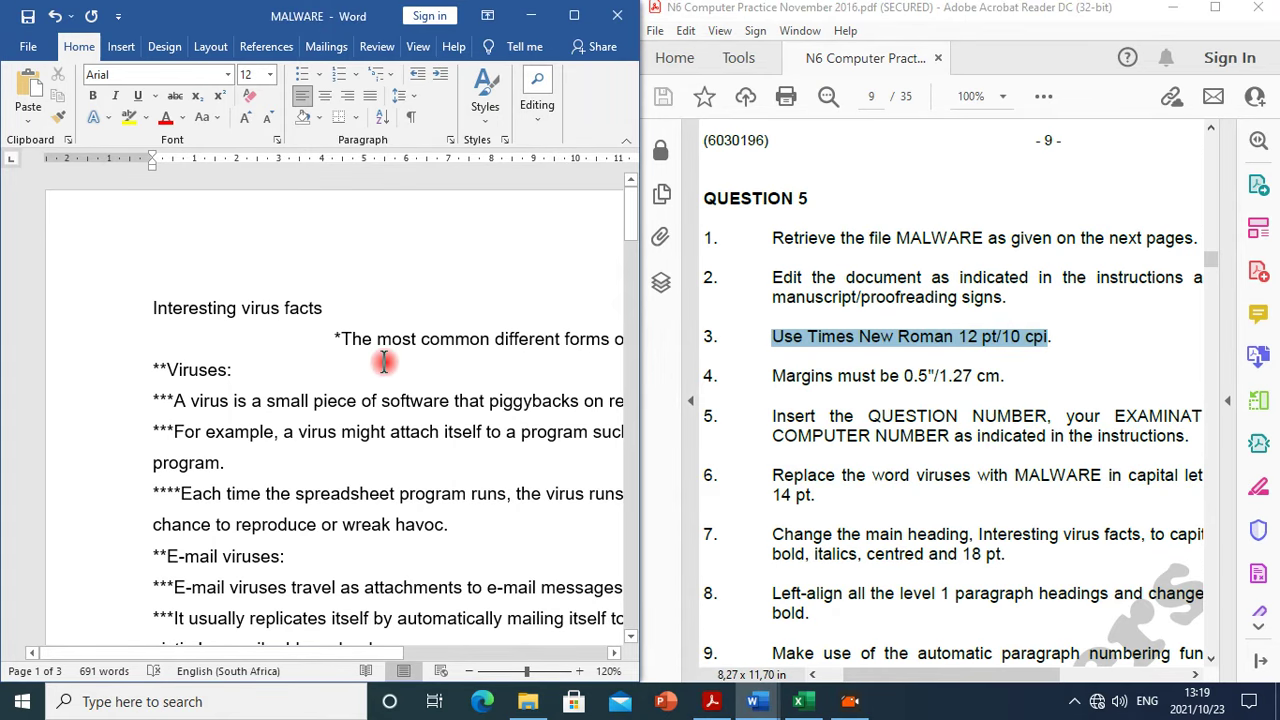
key("ctrl+a")
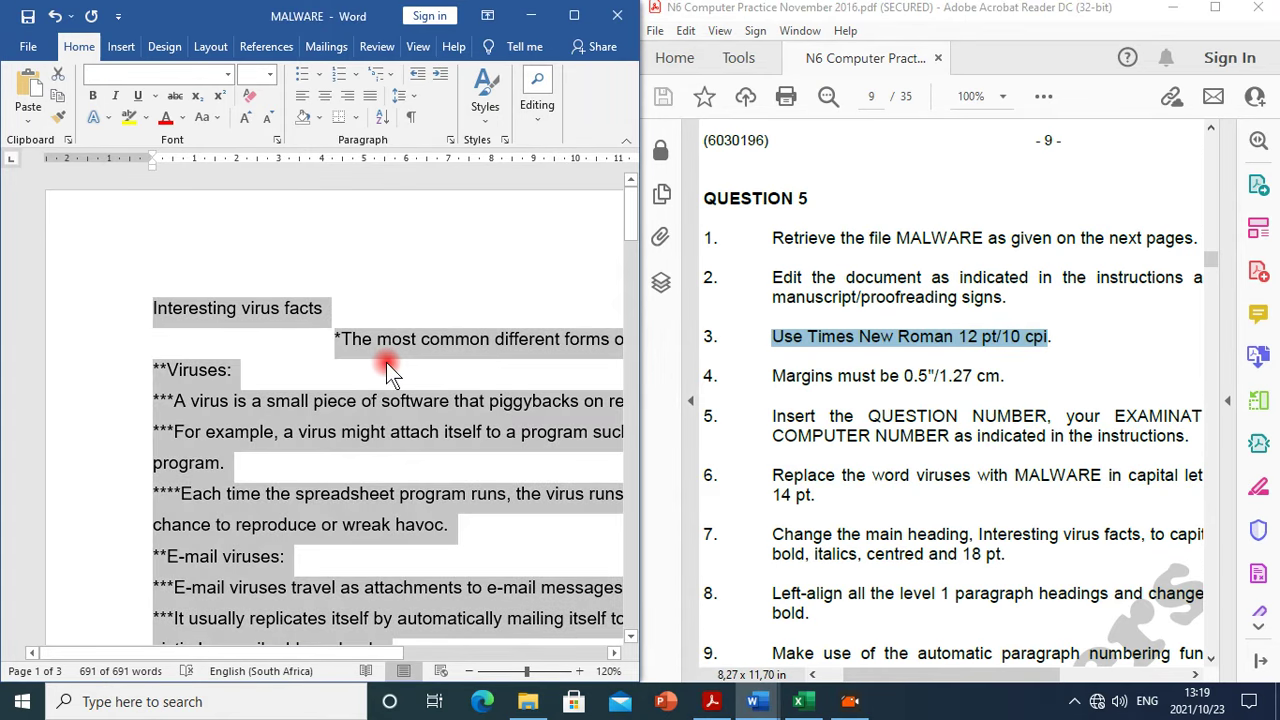
left_click(229, 75)
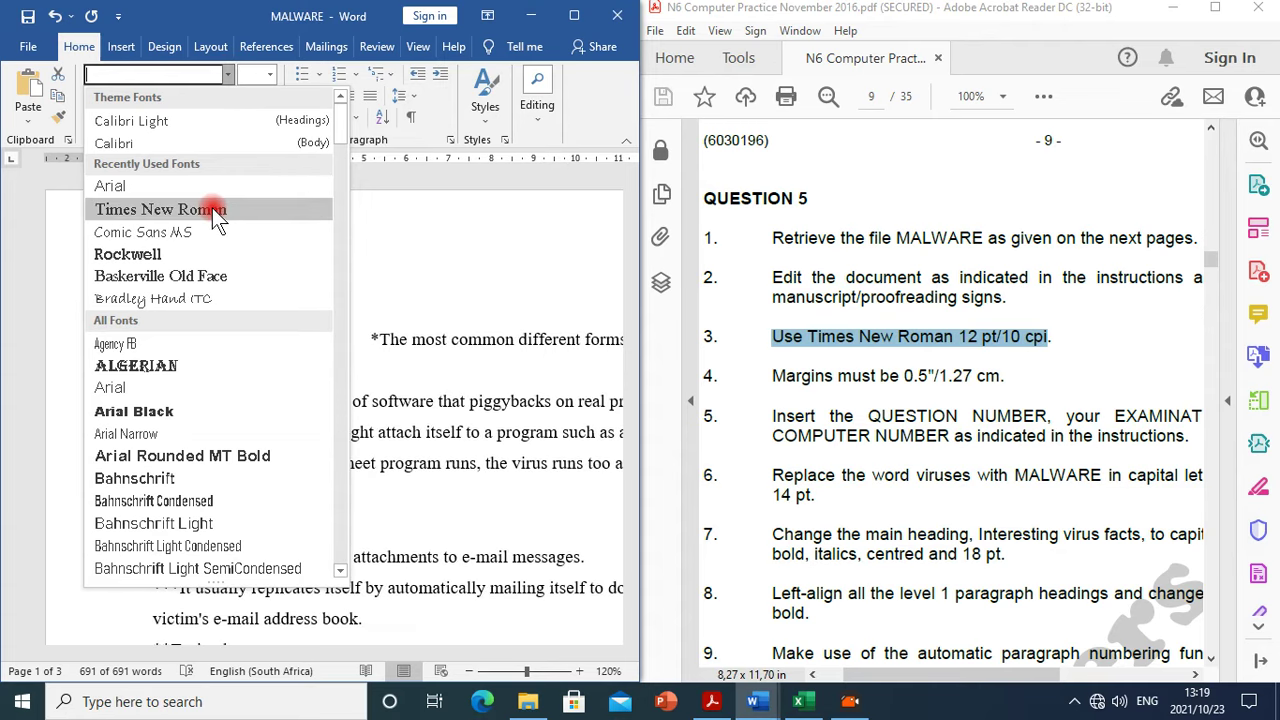
left_click(215, 210)
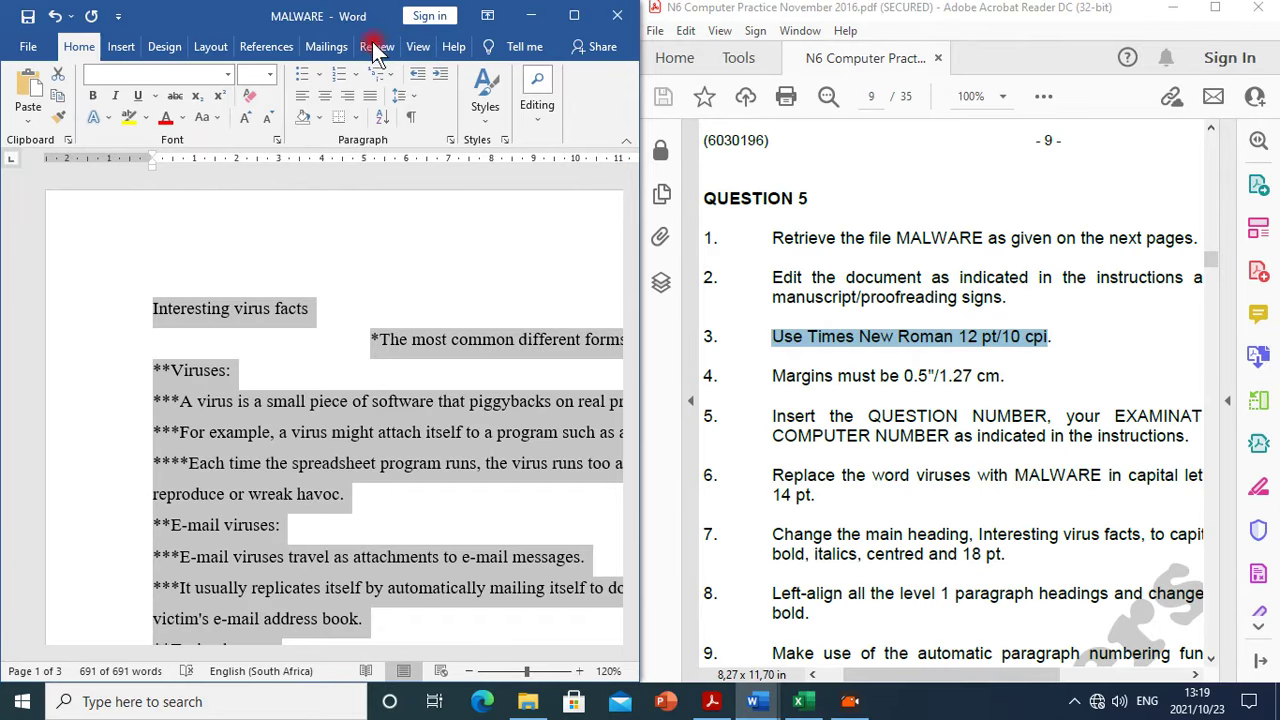
left_click(270, 75)
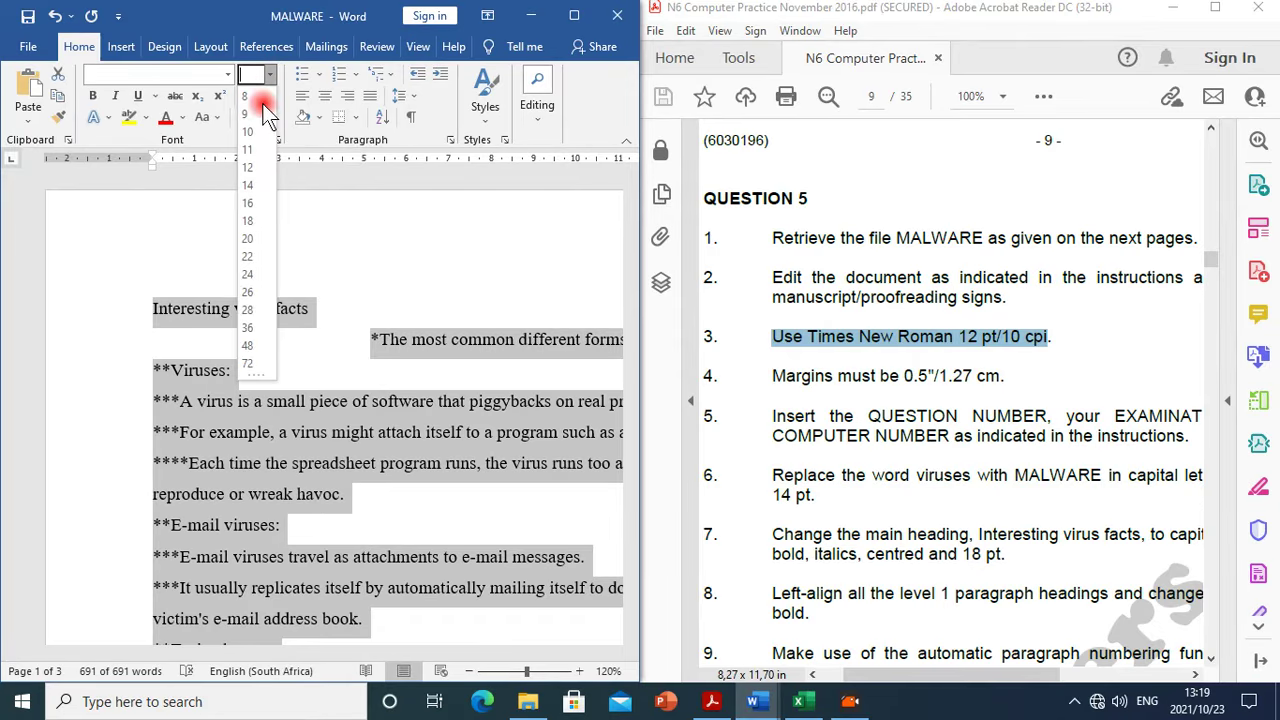
left_click(248, 172)
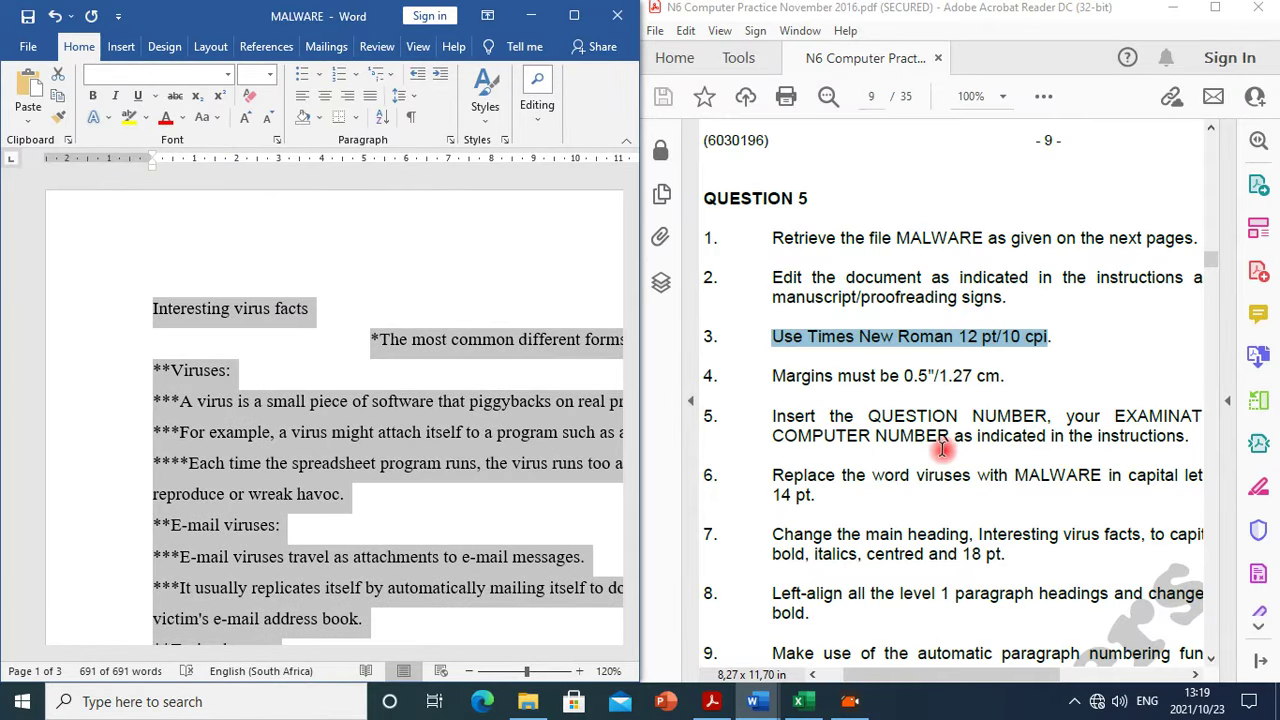
Highlight the margins requirement in instruction 4 of the exam paper and select all text in the MALWARE document
left_click_drag(772, 376, 1022, 375)
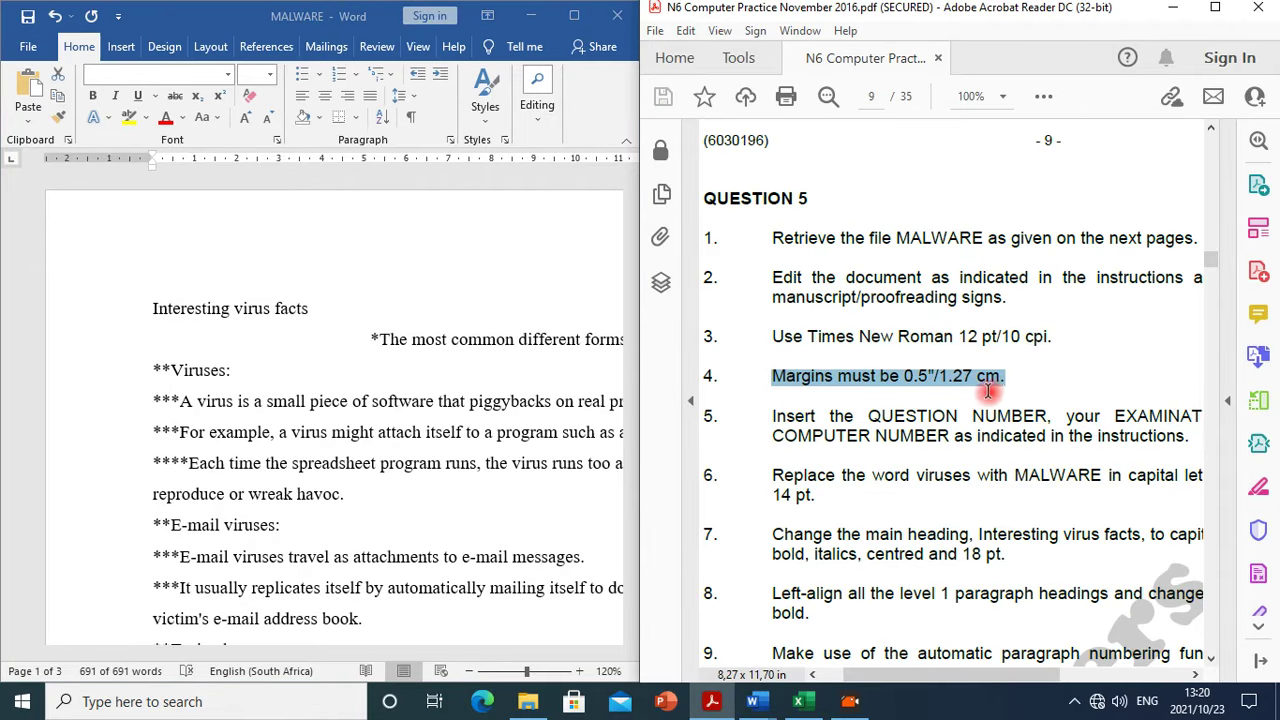
left_click(262, 64)
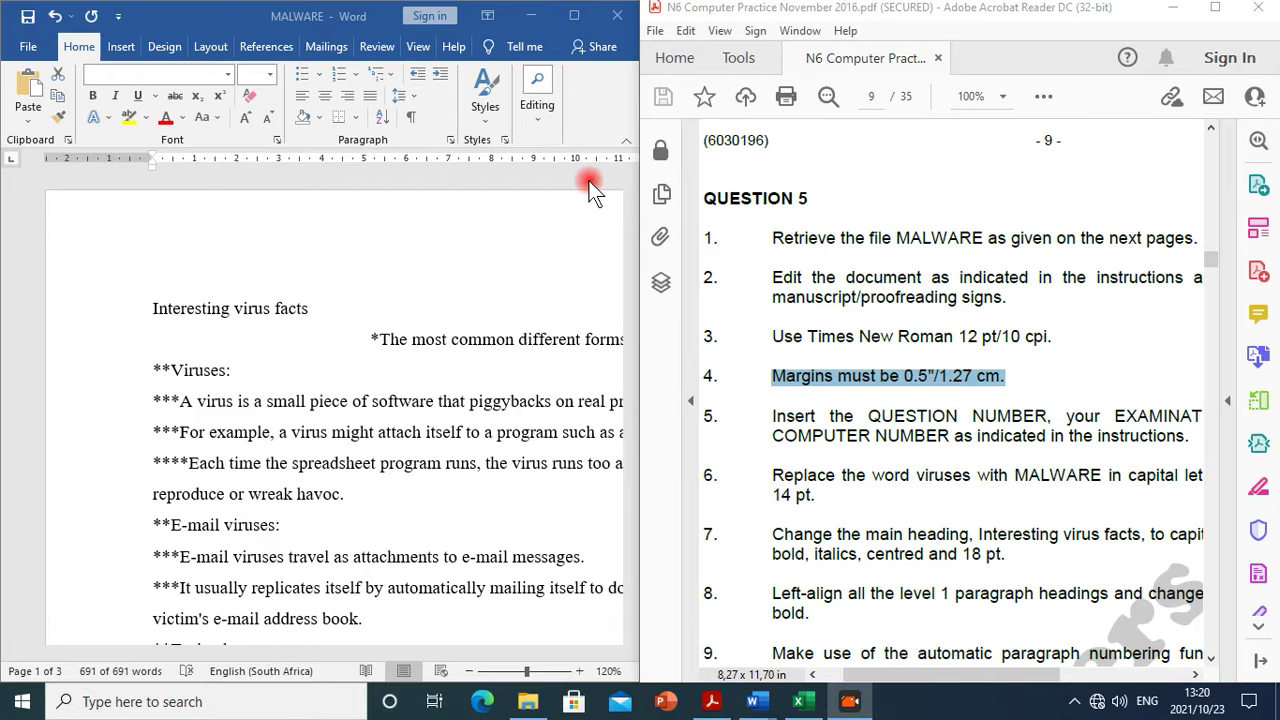
key("ctrl+a")
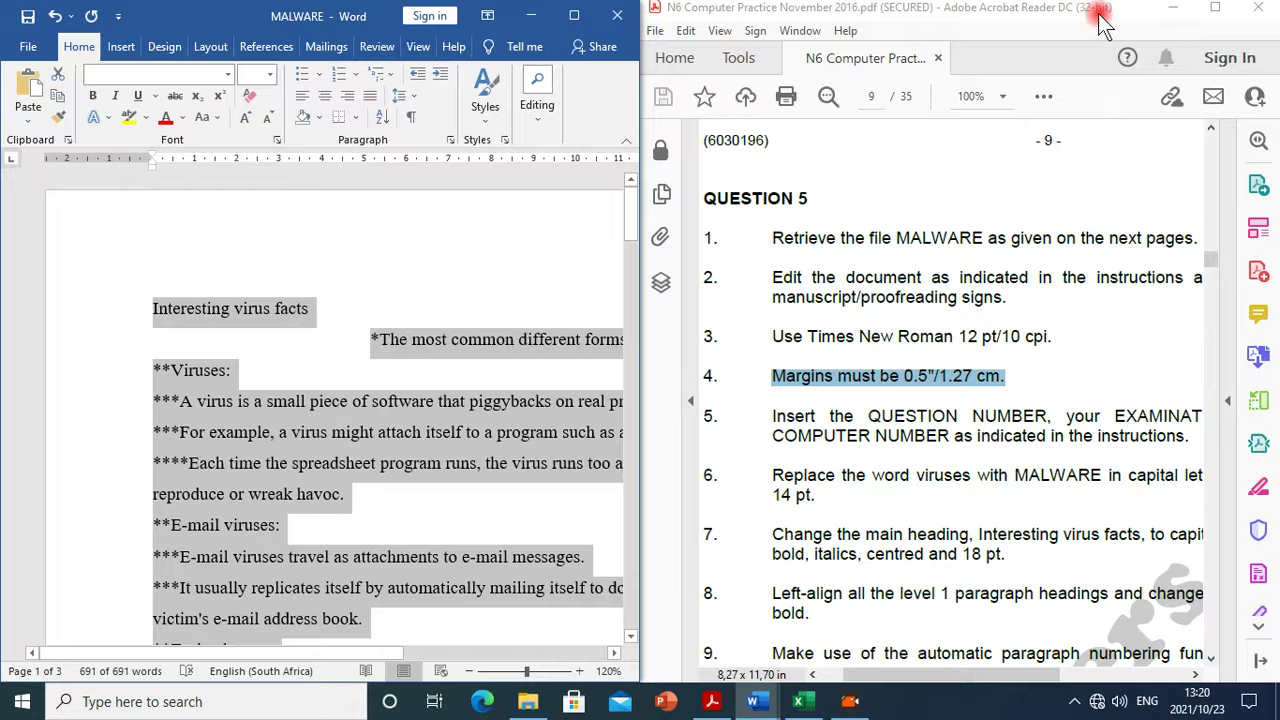
Minimise the exam paper window and maximise the MALWARE document window
left_click(1174, 8)
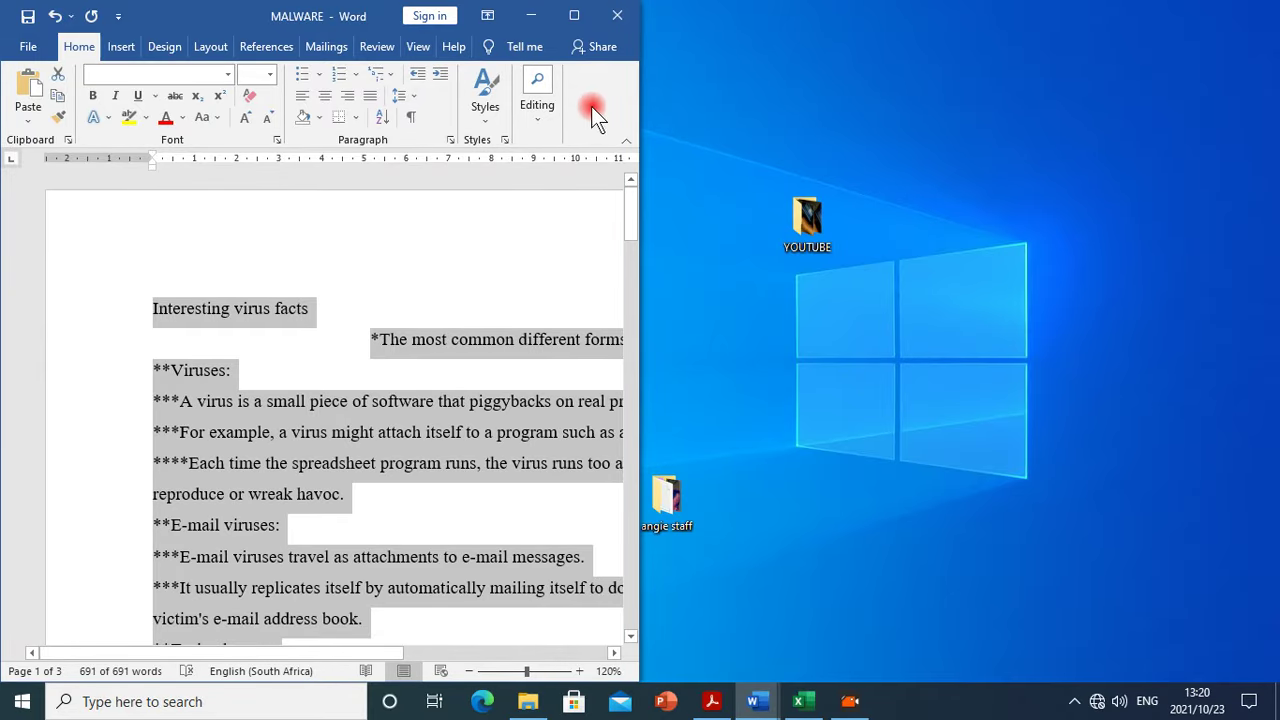
left_click(531, 48)
left_click(1275, 648)
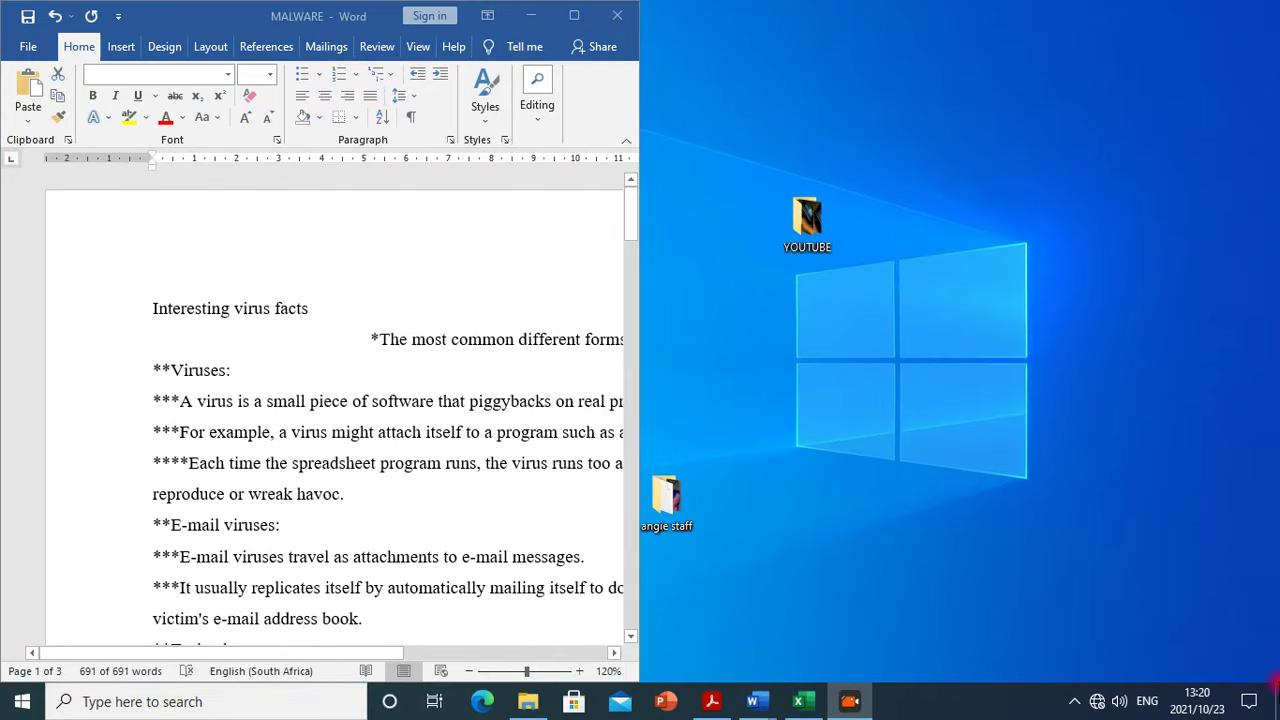
left_click(574, 15)
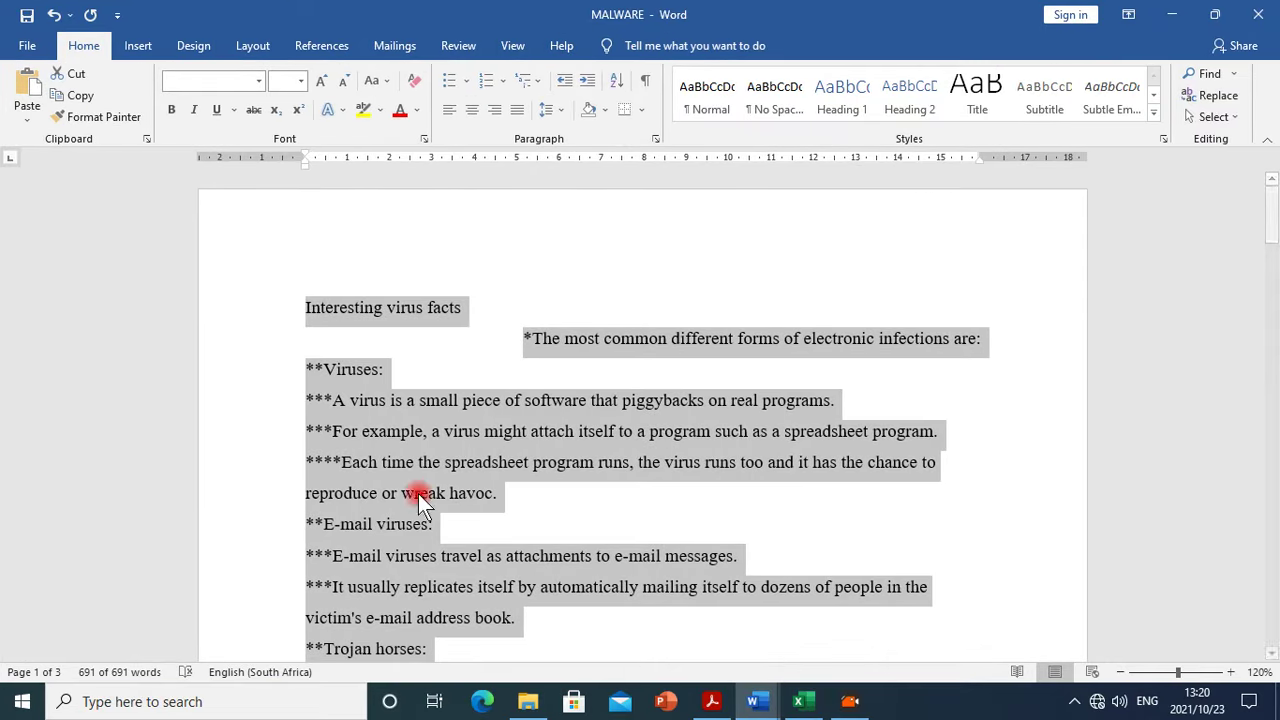
left_click(243, 45)
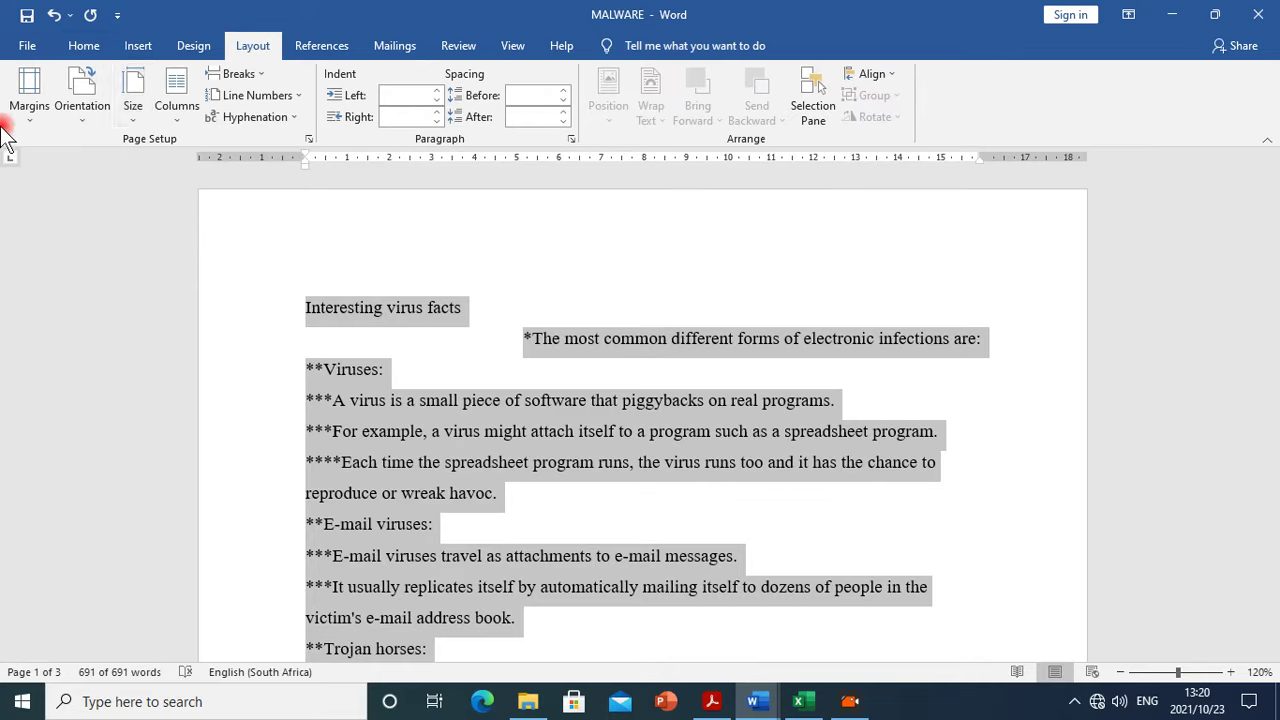
left_click(28, 117)
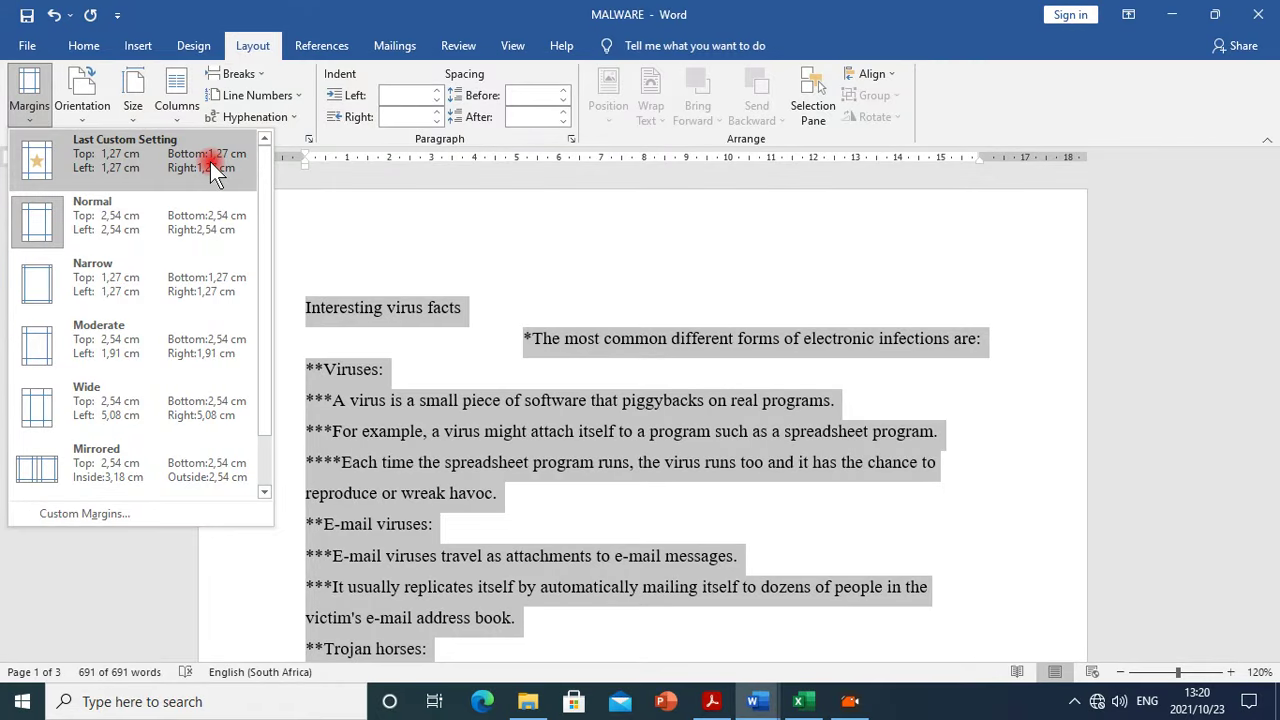
left_click(97, 520)
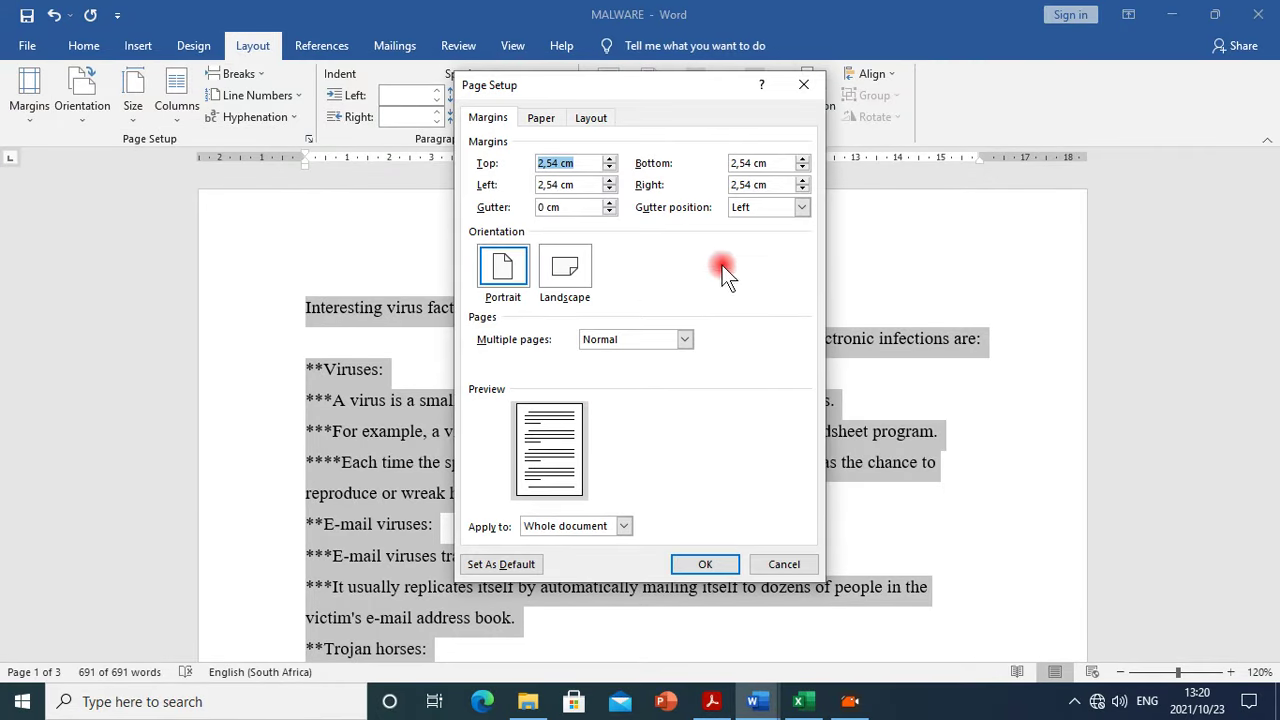
left_click(804, 88)
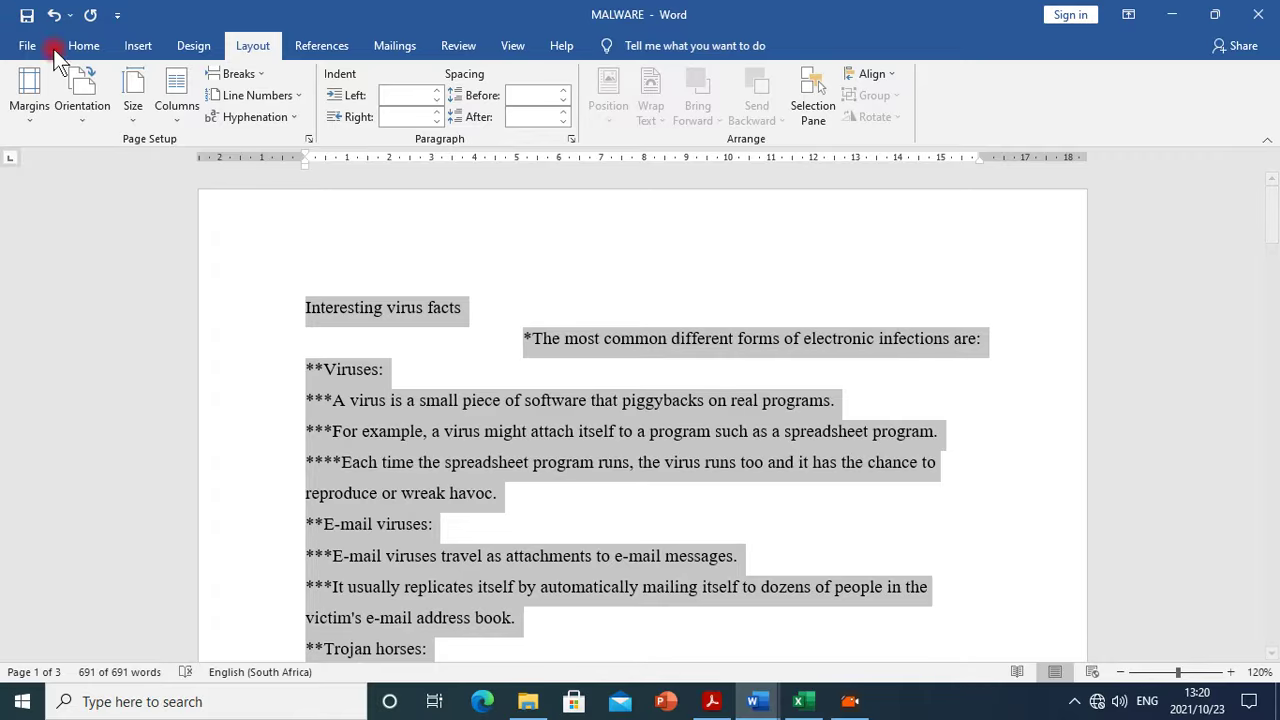
Set the top, bottom, left and right page margins of the whole MALWARE document to 1,27 cm
left_click(29, 115)
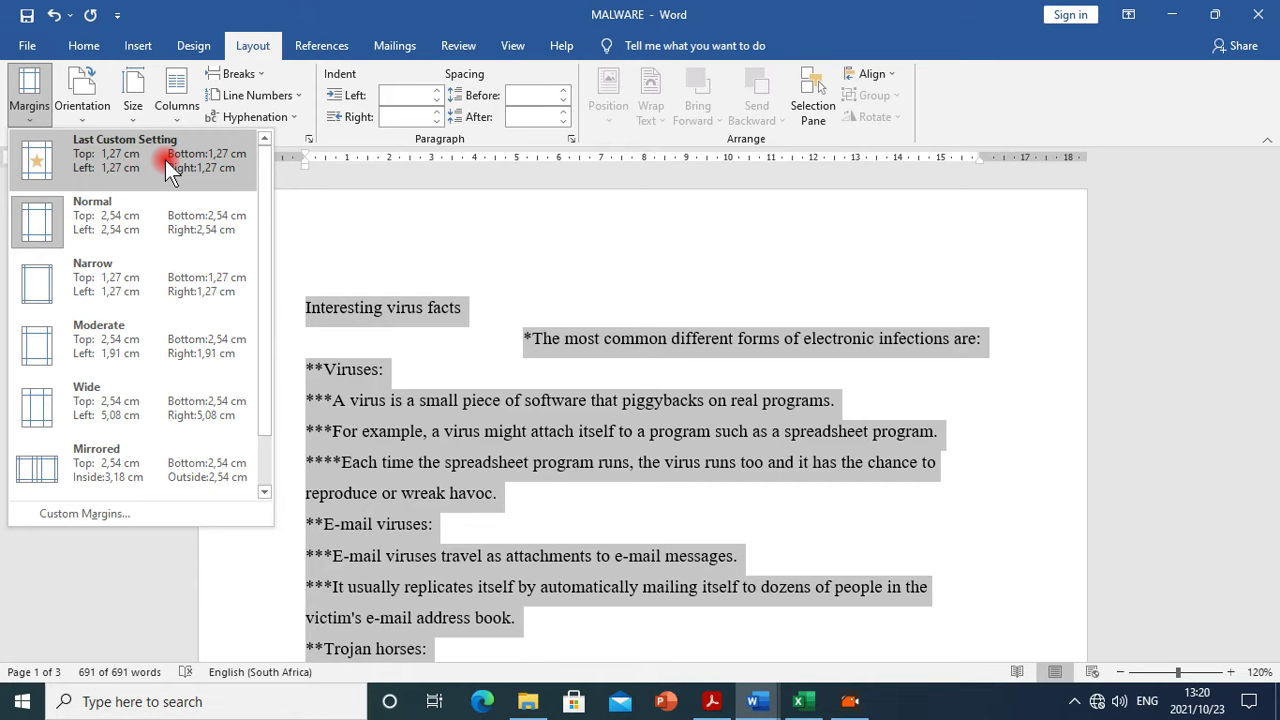
left_click(126, 521)
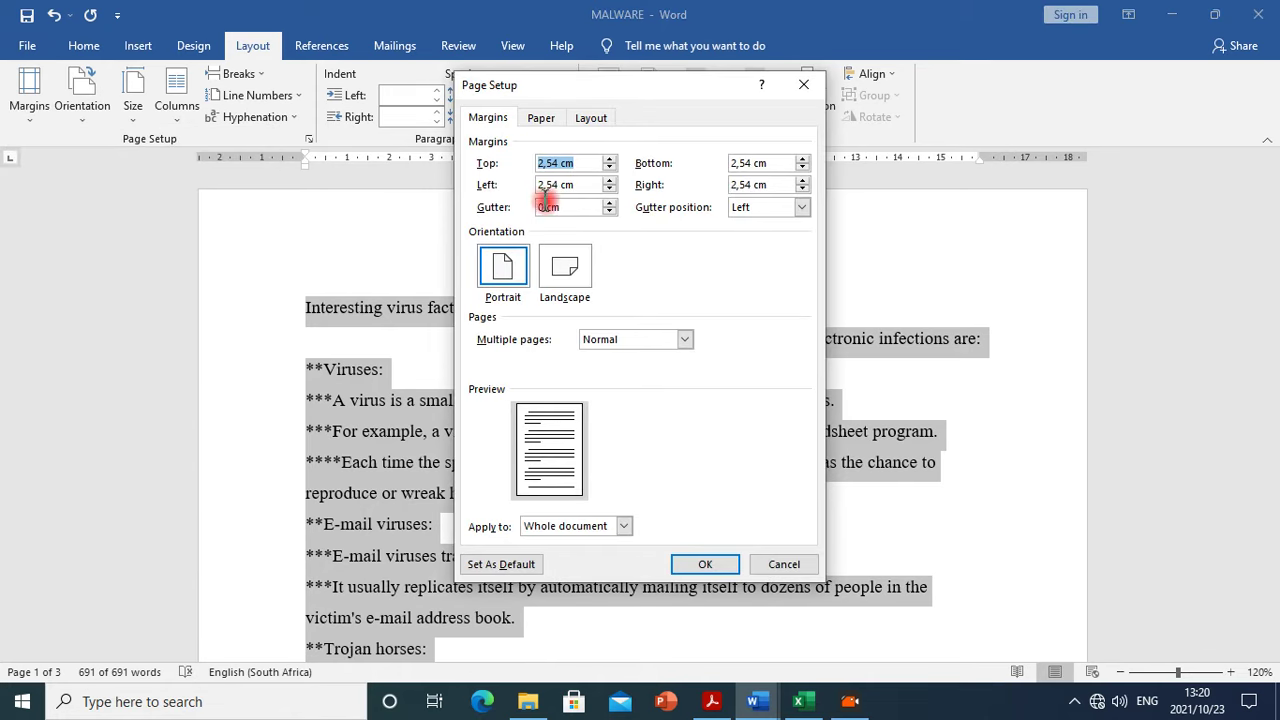
double_click(771, 163)
type("1,27")
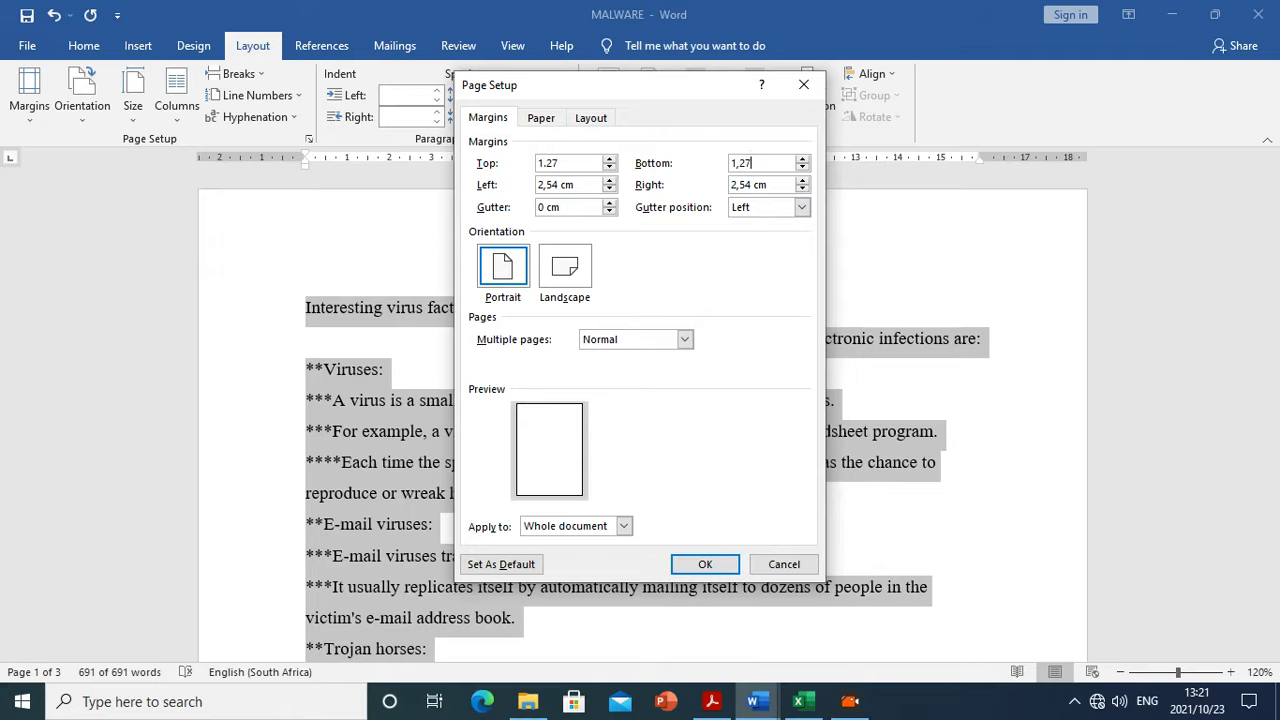
left_click(547, 162)
left_click(547, 162)
double_click(762, 184)
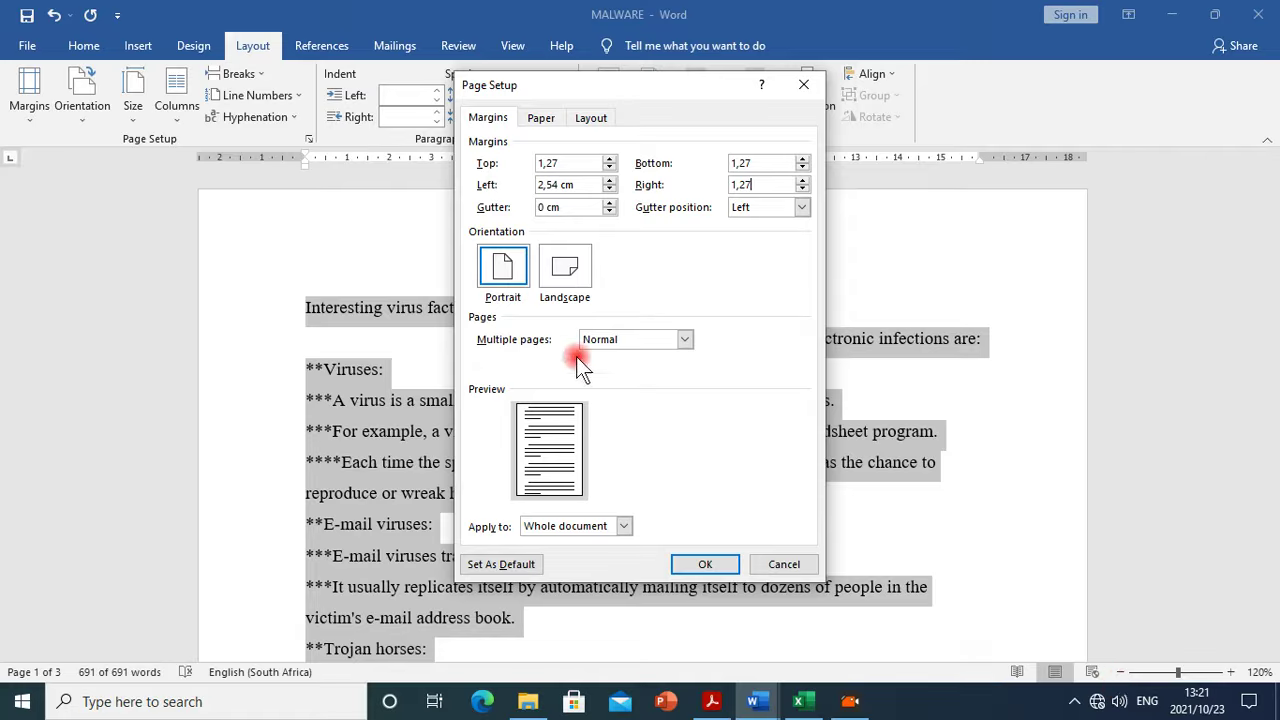
left_click_drag(576, 184, 545, 184)
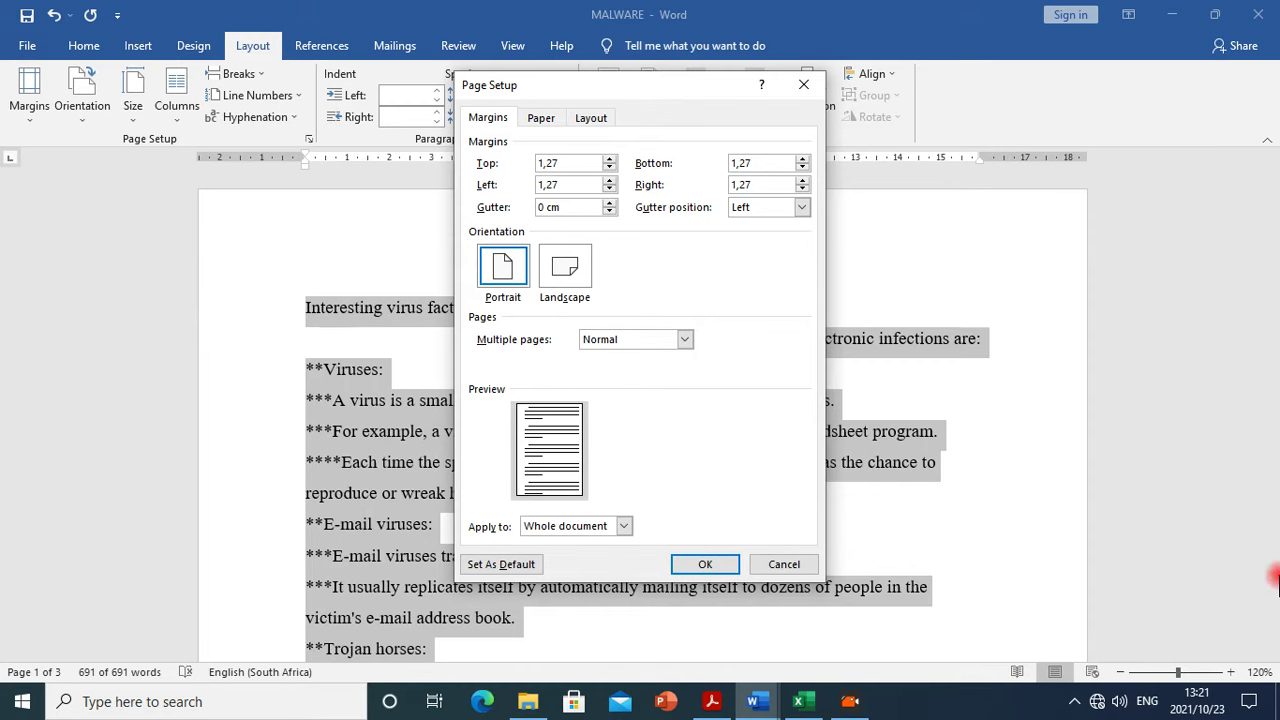
left_click(641, 200)
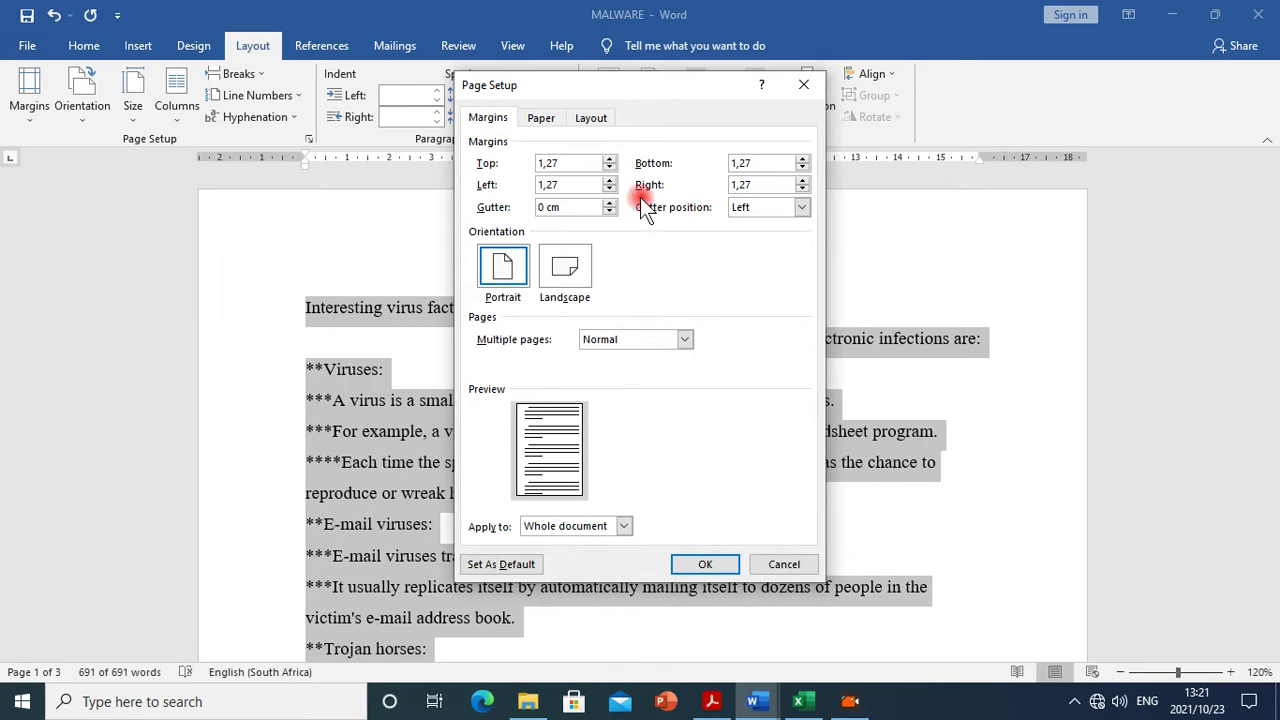
left_click(724, 215)
left_click(757, 571)
left_click(706, 564)
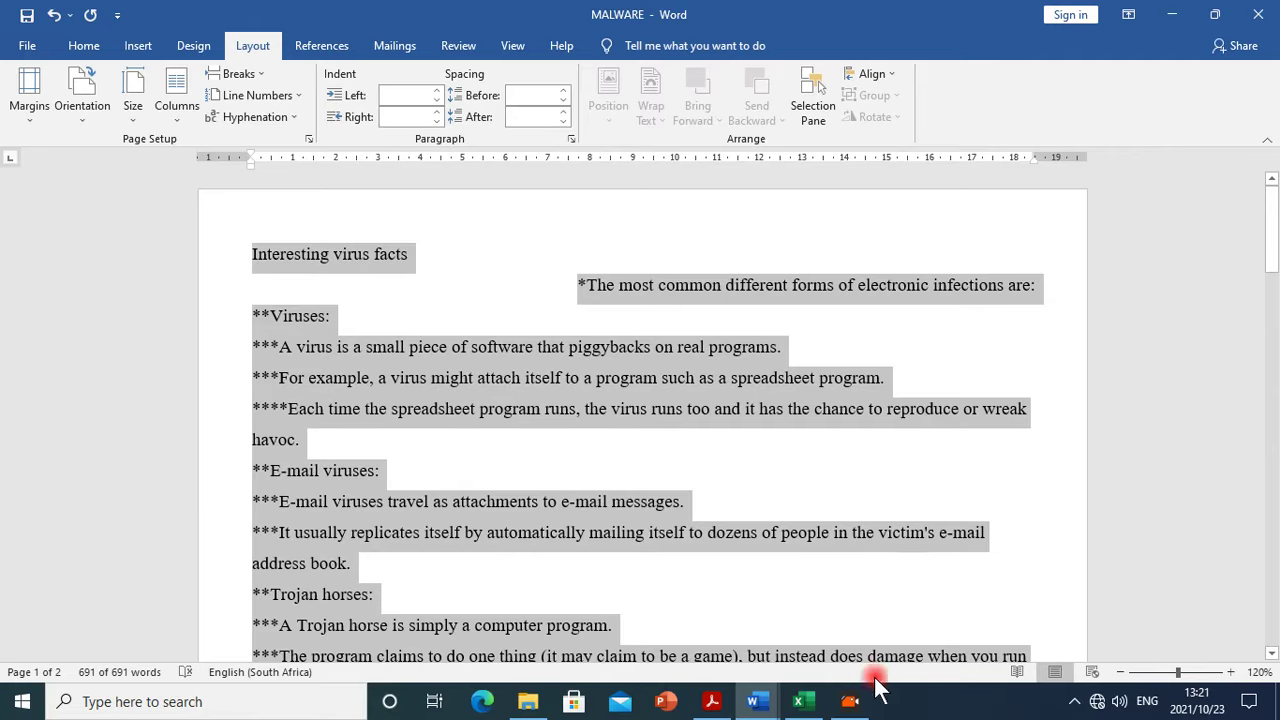
left_click(737, 443)
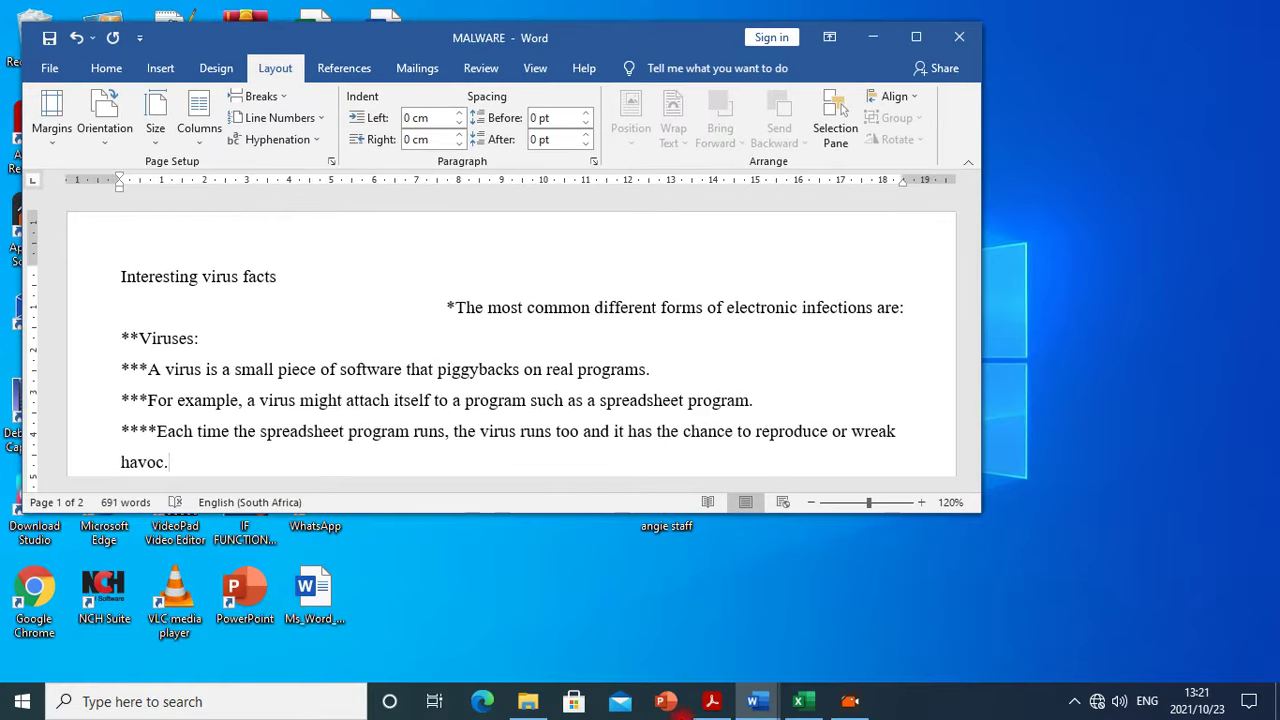
Examine the header requirements in general instruction 3 of the exam paper, highlighting how the question, examination and computer numbers must be aligned
left_click(850, 701)
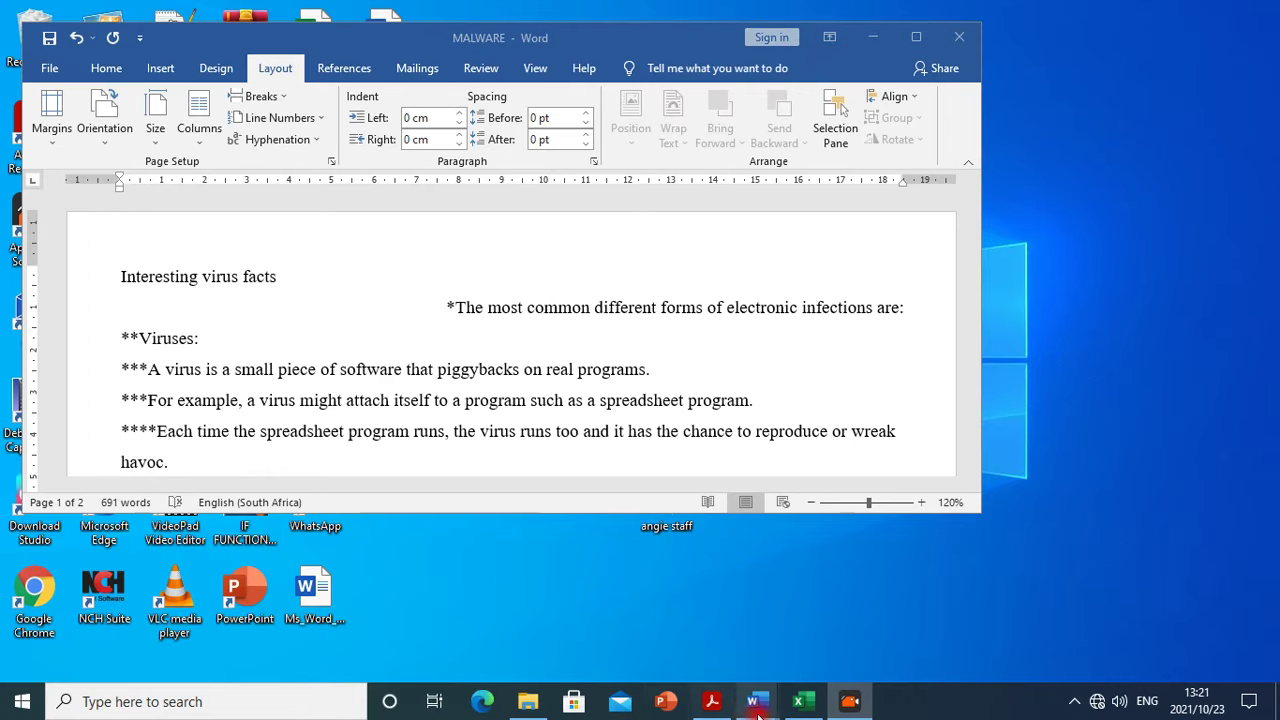
left_click(712, 701)
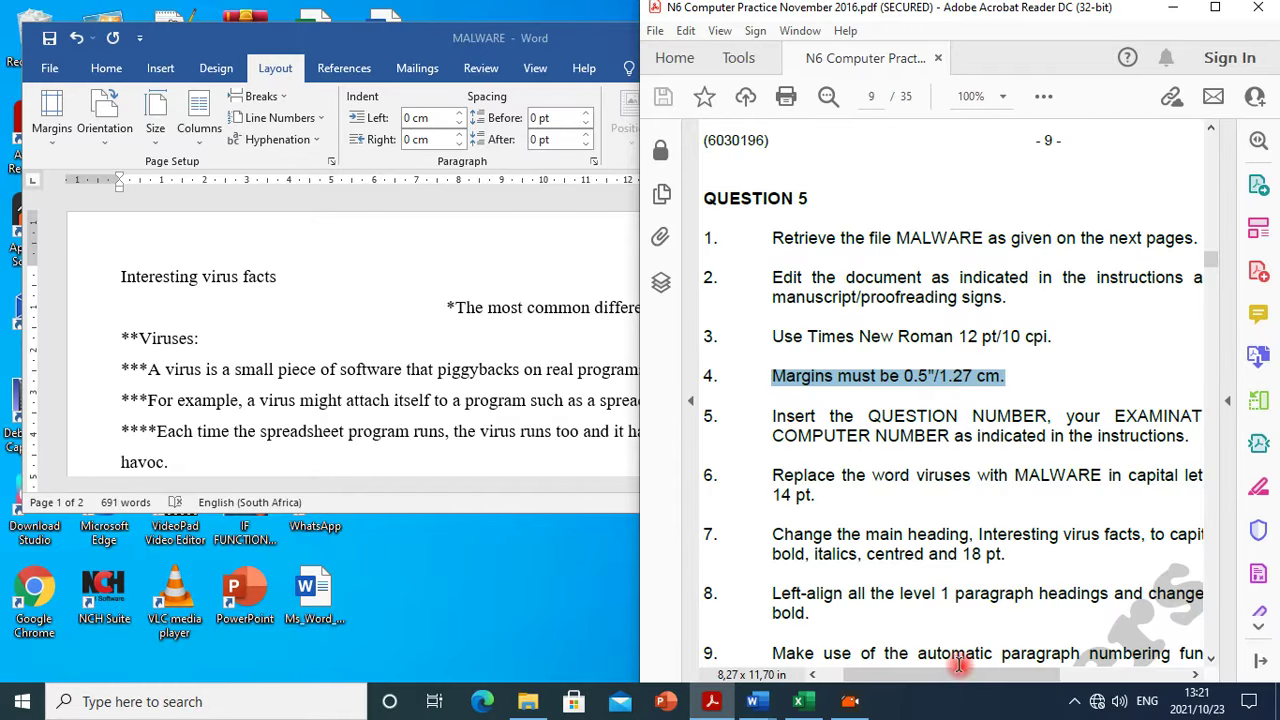
left_click_drag(966, 676, 993, 685)
scroll(986, 357, "up", 10)
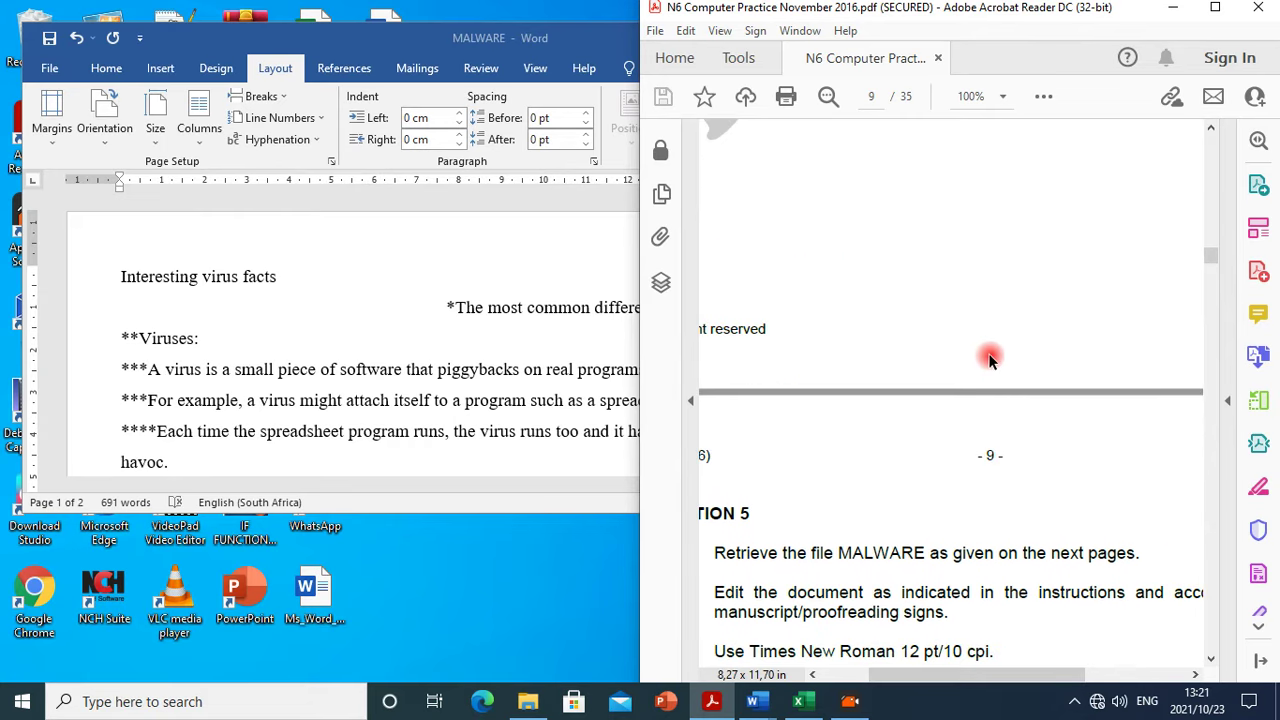
scroll(988, 357, "up", 2)
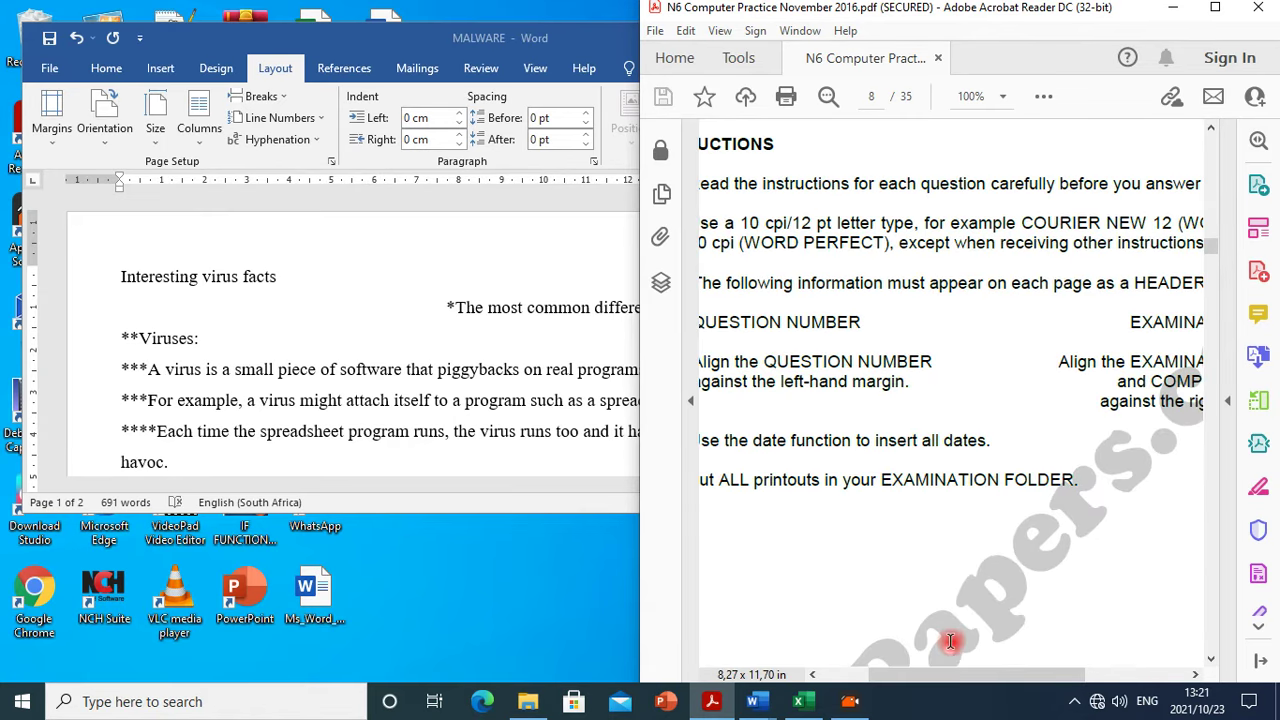
left_click_drag(951, 674, 918, 680)
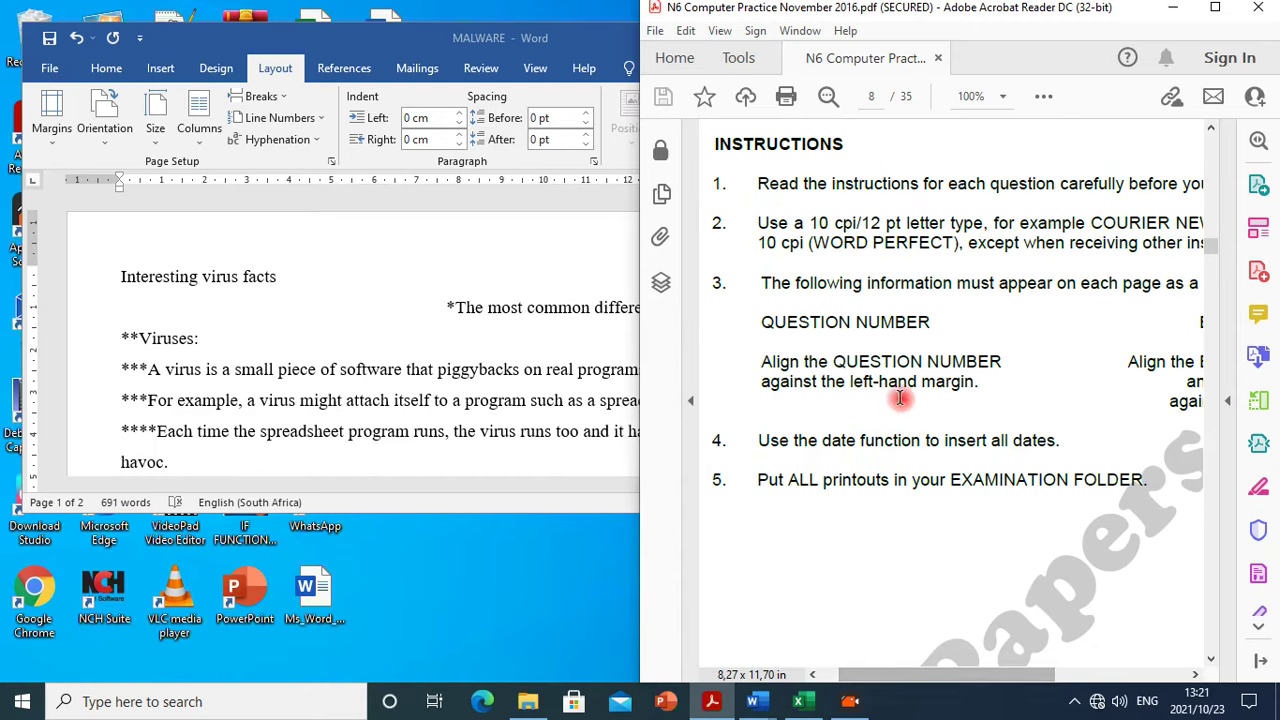
left_click_drag(978, 386, 764, 388)
left_click_drag(975, 688, 1100, 650)
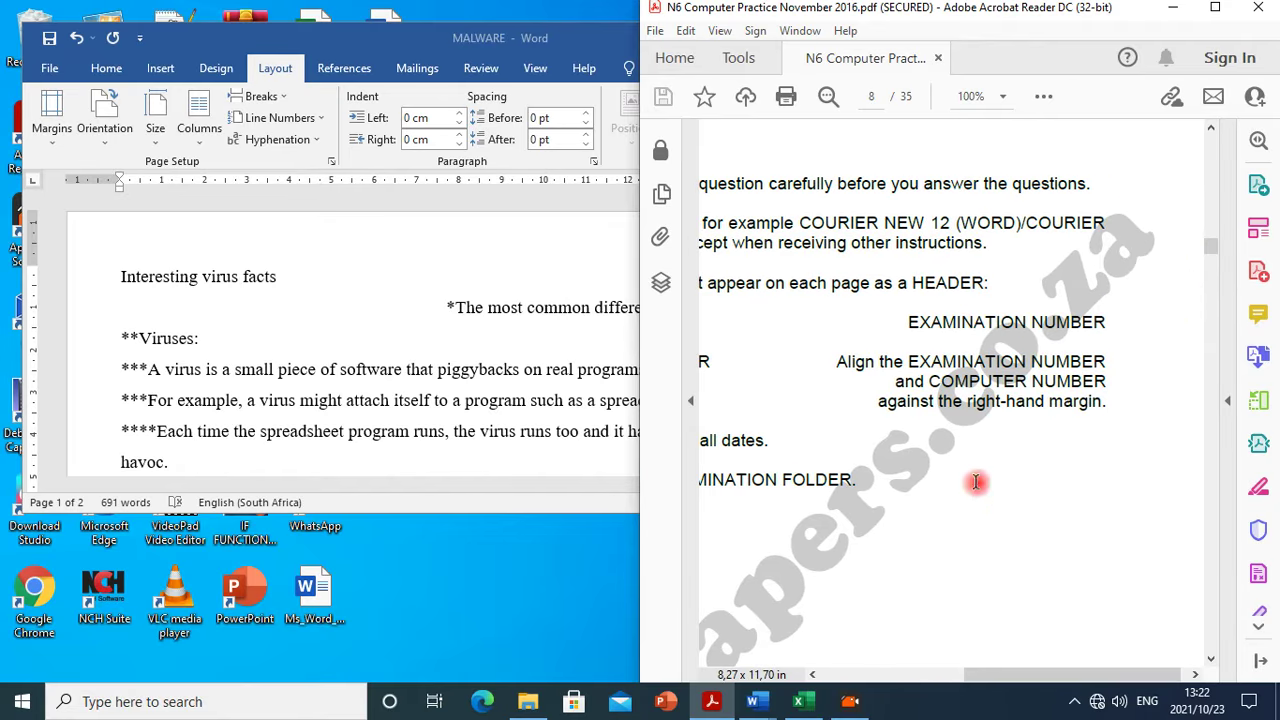
left_click_drag(868, 358, 1075, 392)
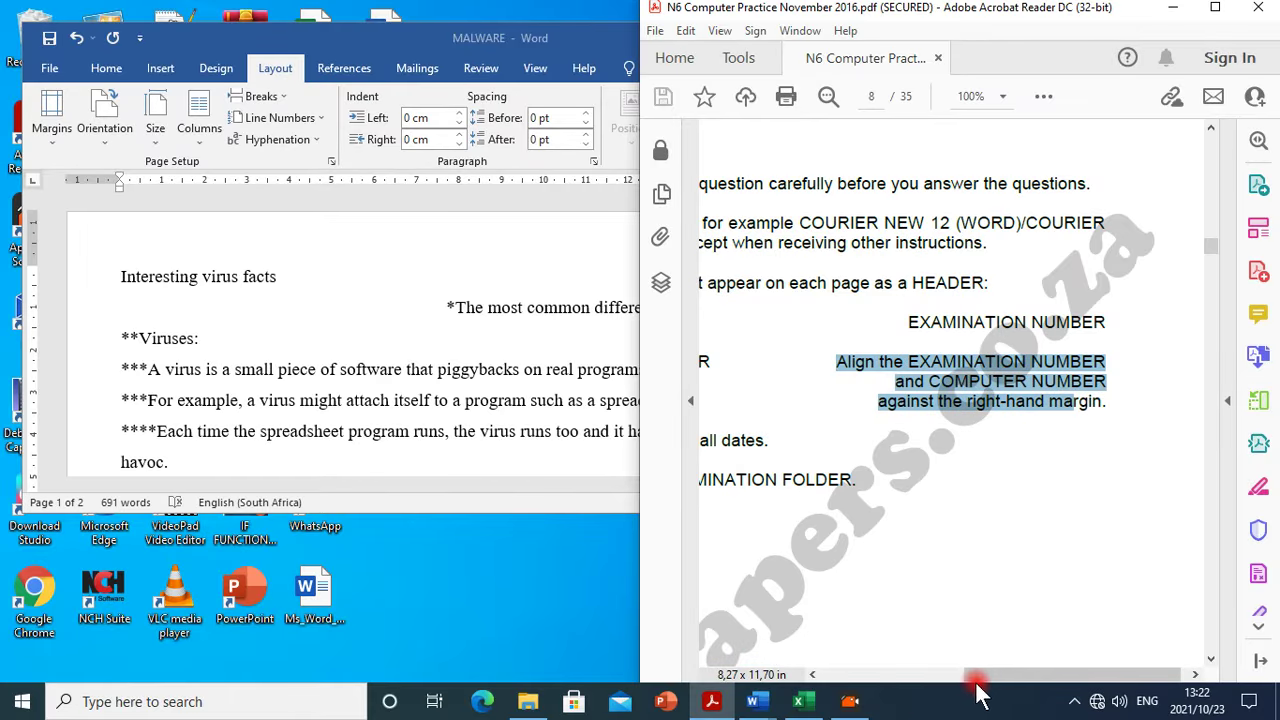
left_click_drag(975, 688, 811, 697)
scroll(851, 491, "down", 8)
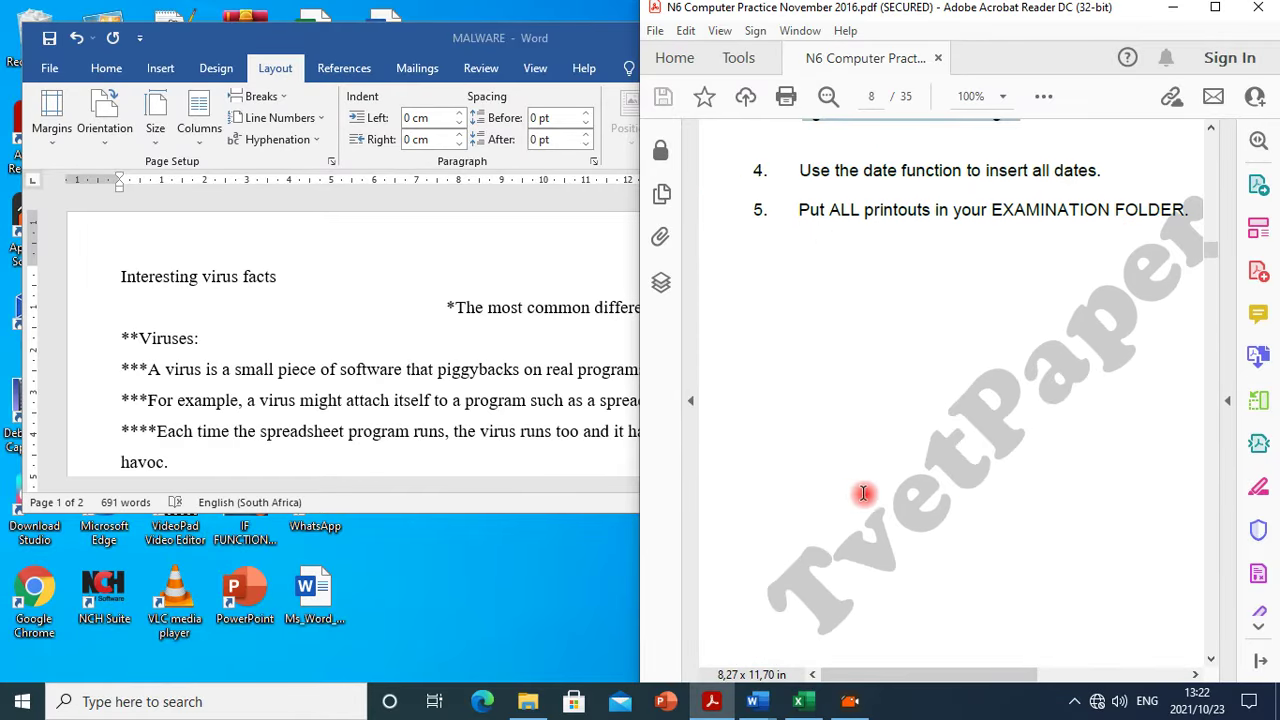
scroll(918, 507, "down", 8)
left_click_drag(924, 672, 980, 678)
Switch back to the MALWARE document in Word and maximise its window
left_click(292, 368)
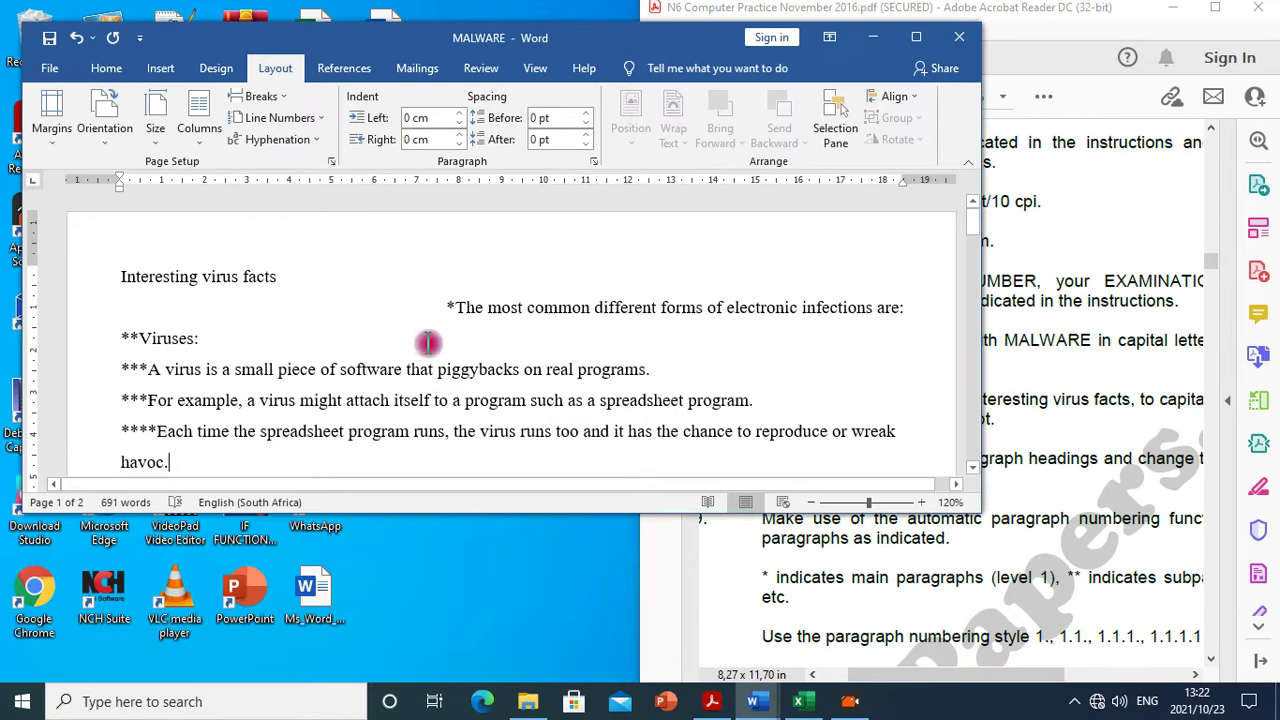
left_click_drag(557, 40, 559, 295)
left_click(918, 292)
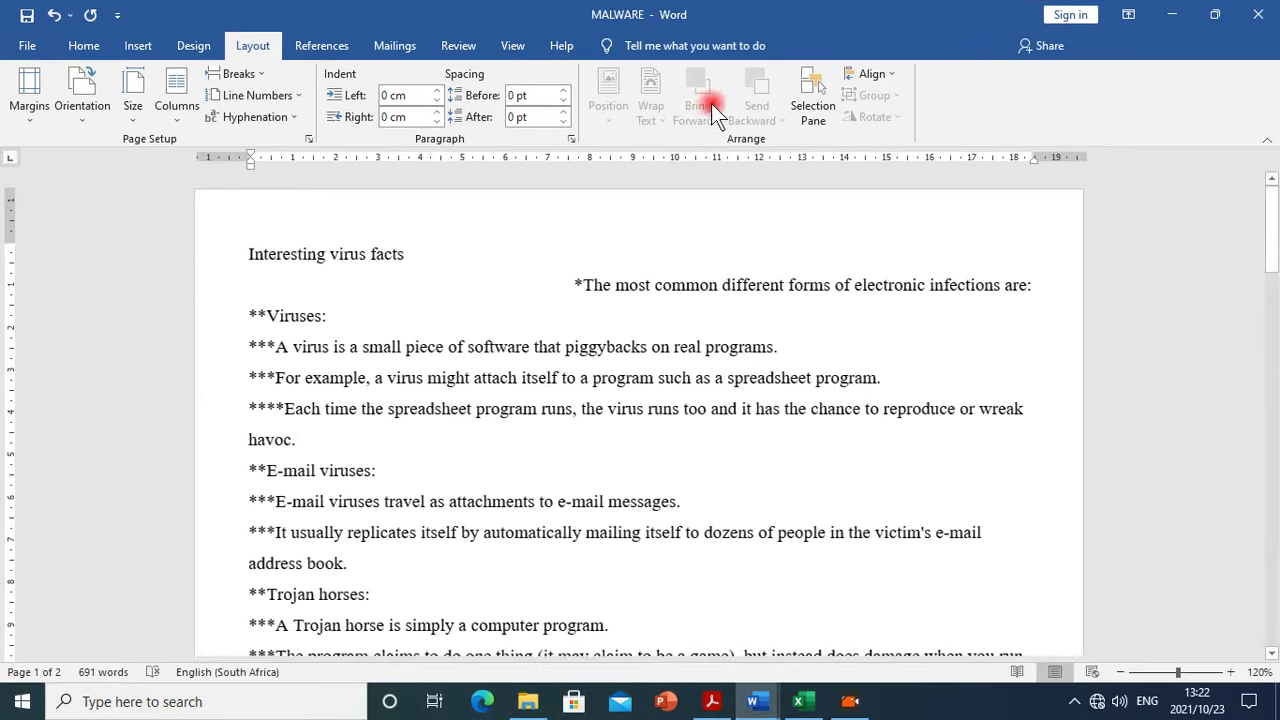
left_click(1101, 684)
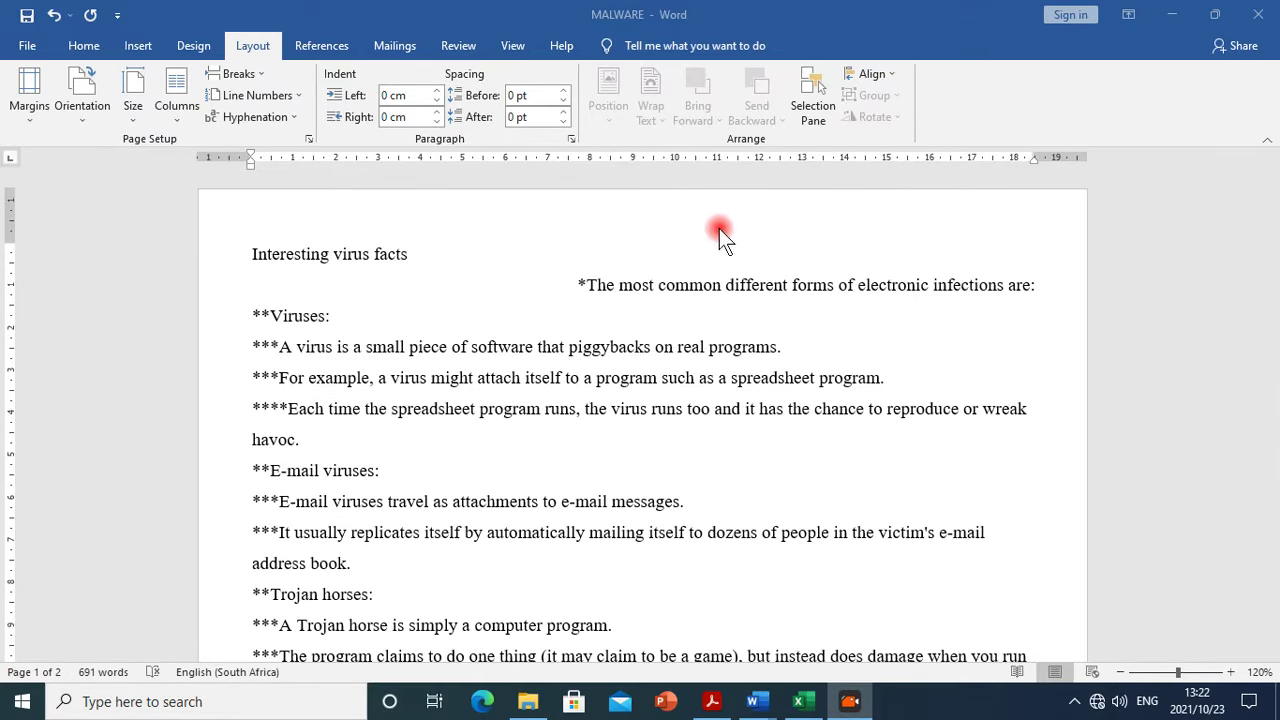
Insert the built-in Blank (Three Columns) header in the MALWARE document
double_click(679, 210)
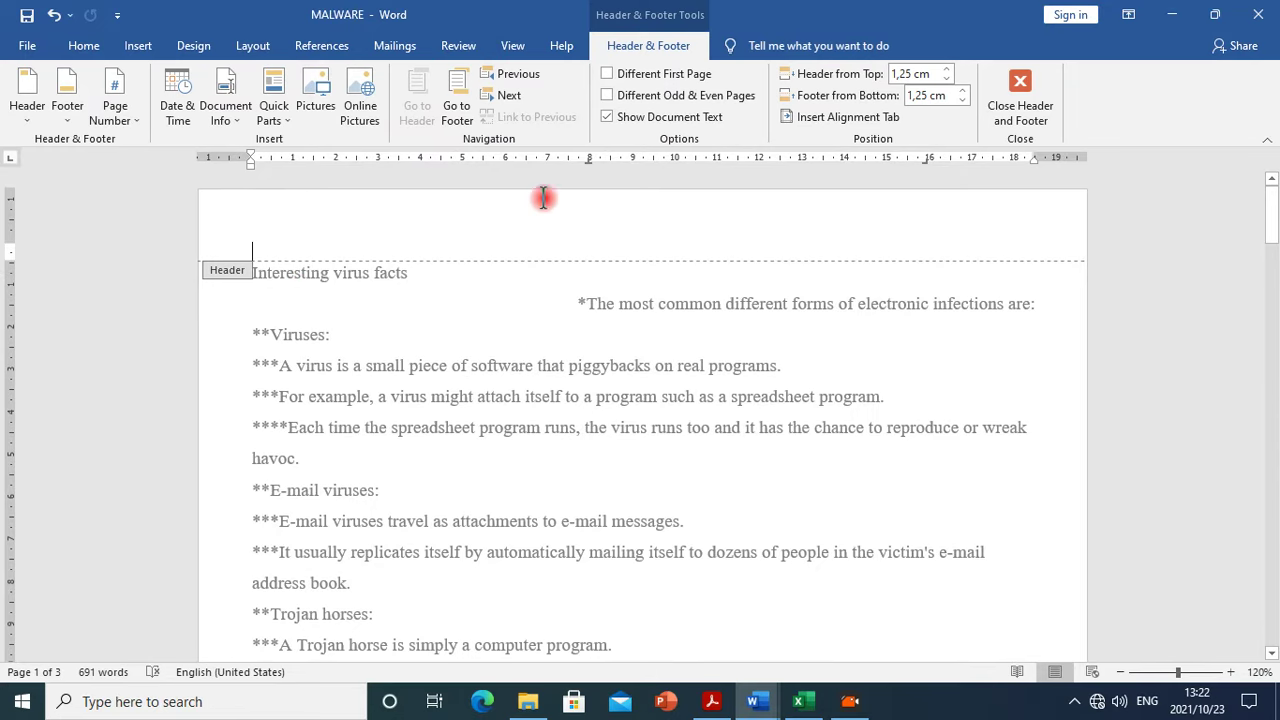
left_click(1020, 140)
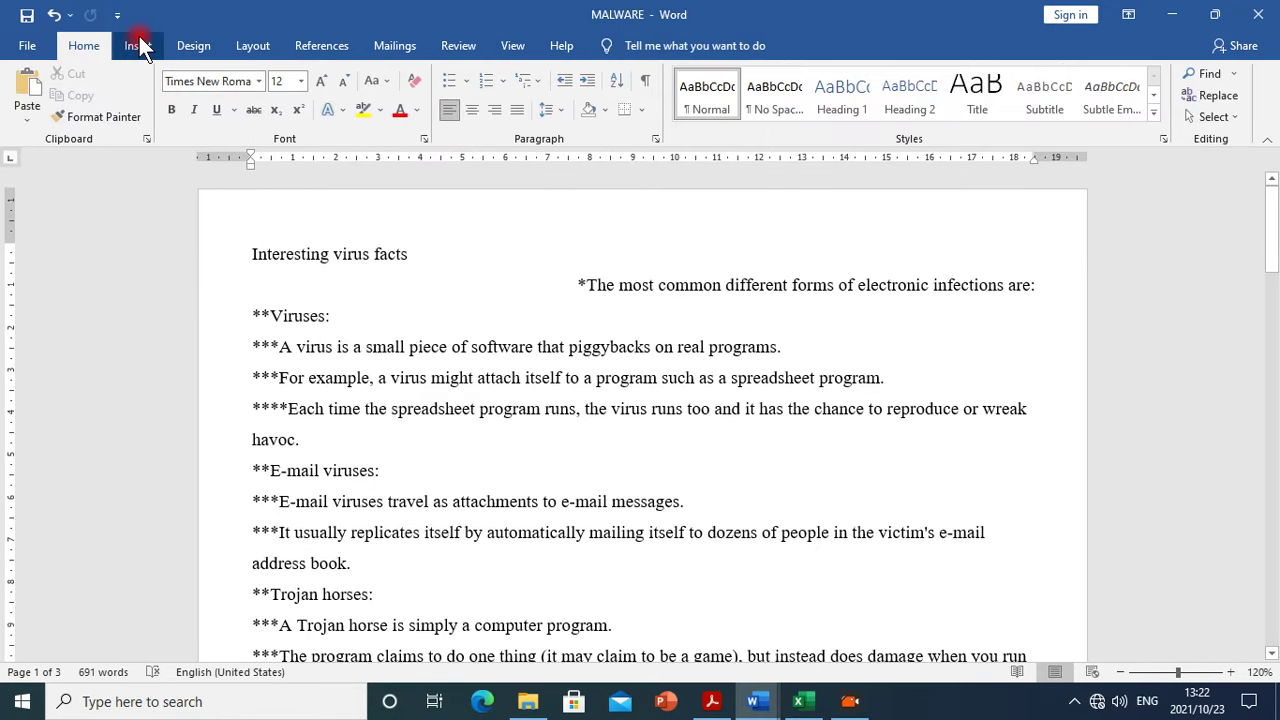
left_click(139, 45)
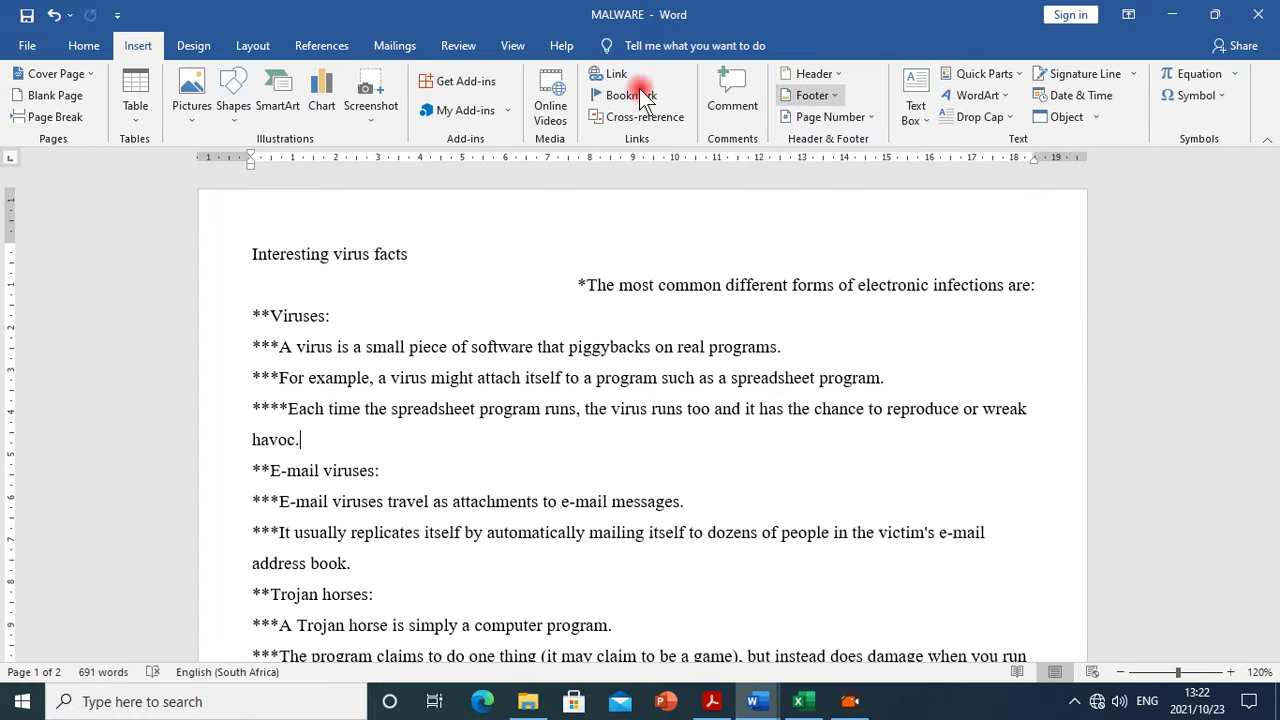
left_click(799, 75)
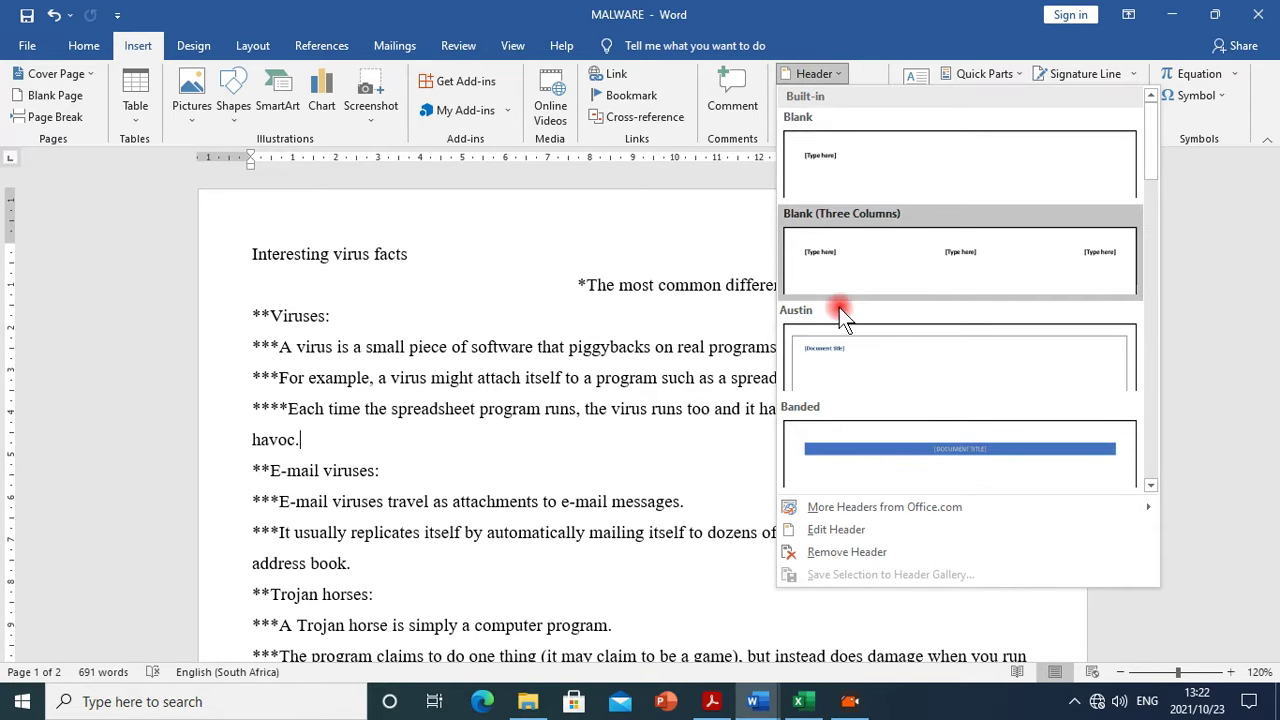
left_click(751, 280)
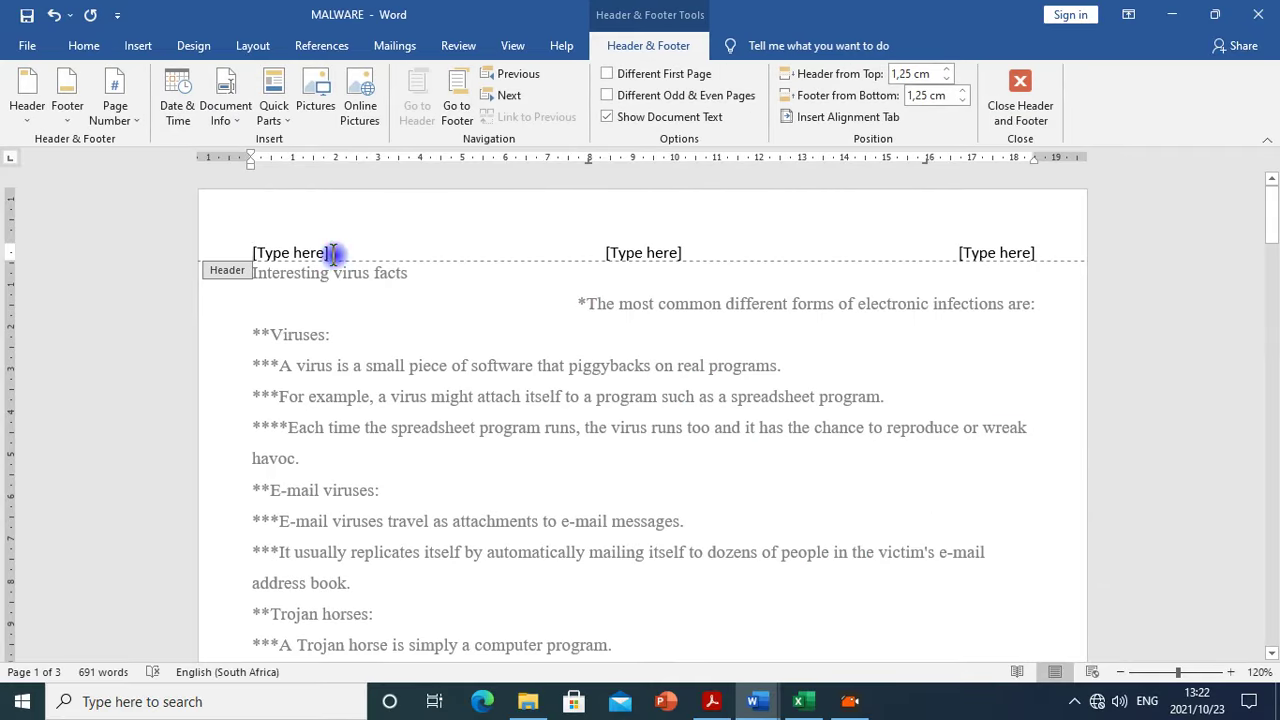
Replace the left-aligned header placeholder with the text QUESTION NUMBER
left_click(333, 253)
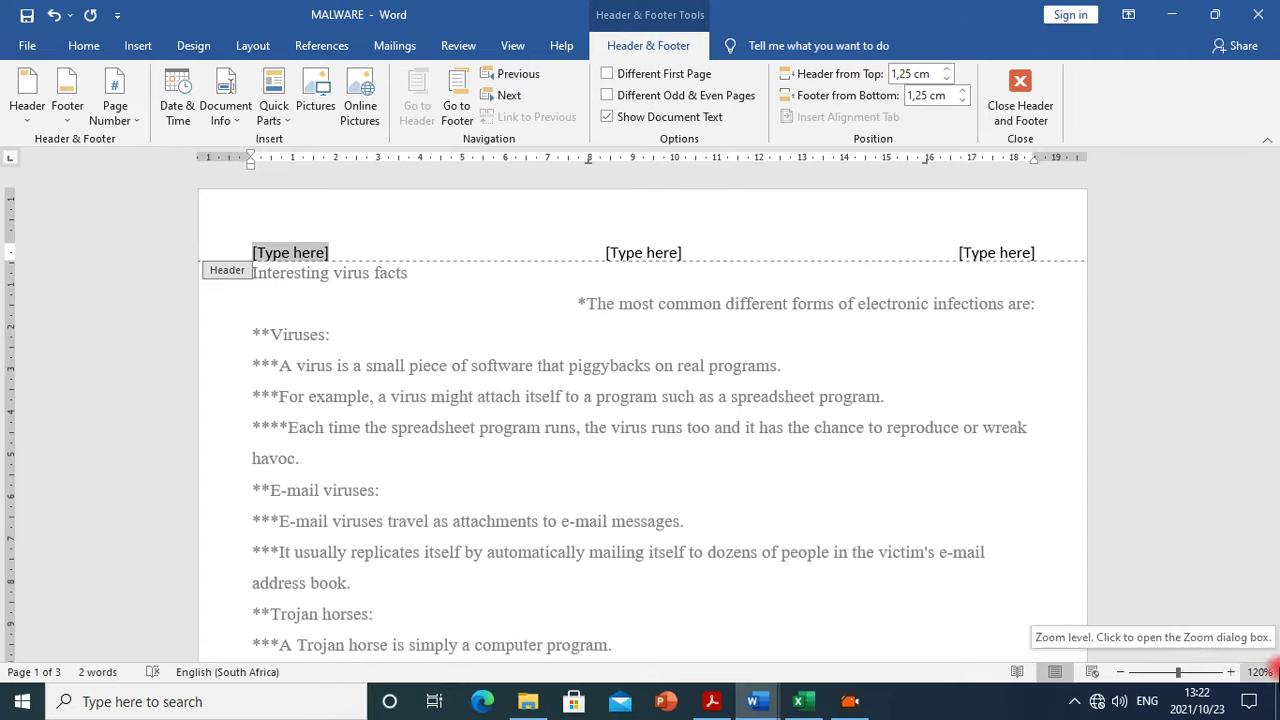
type("oues")
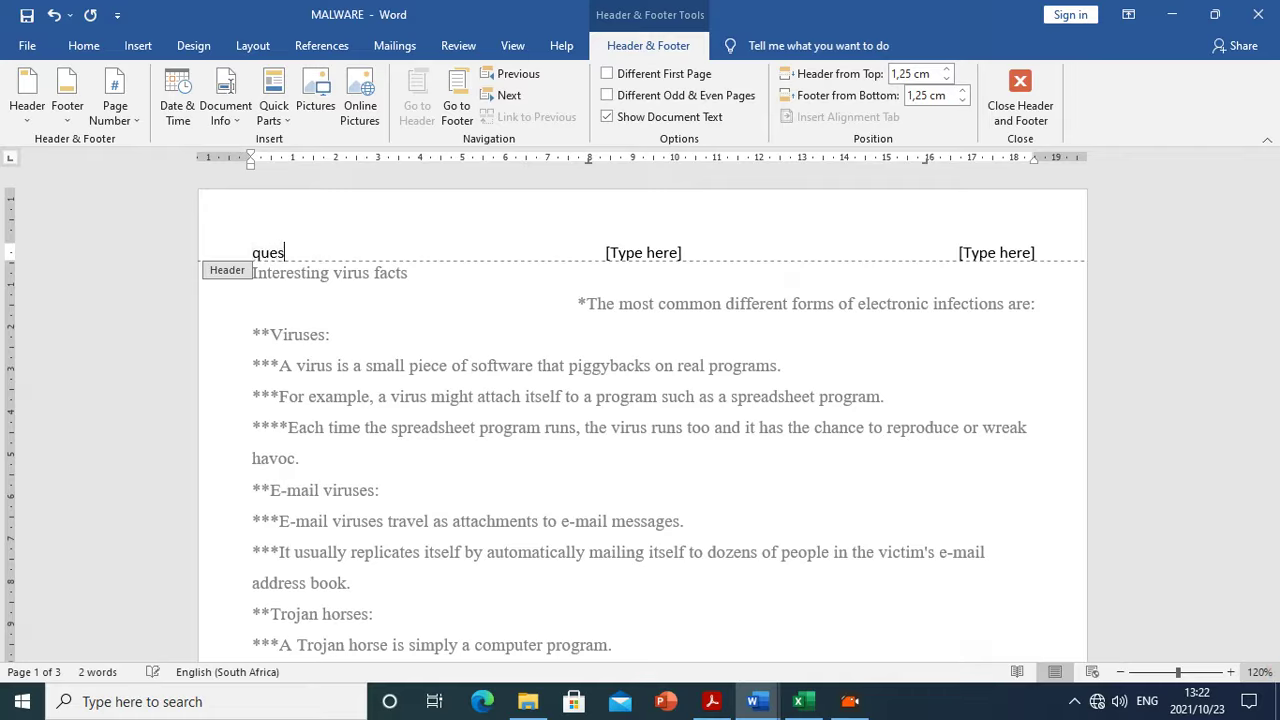
type("t")
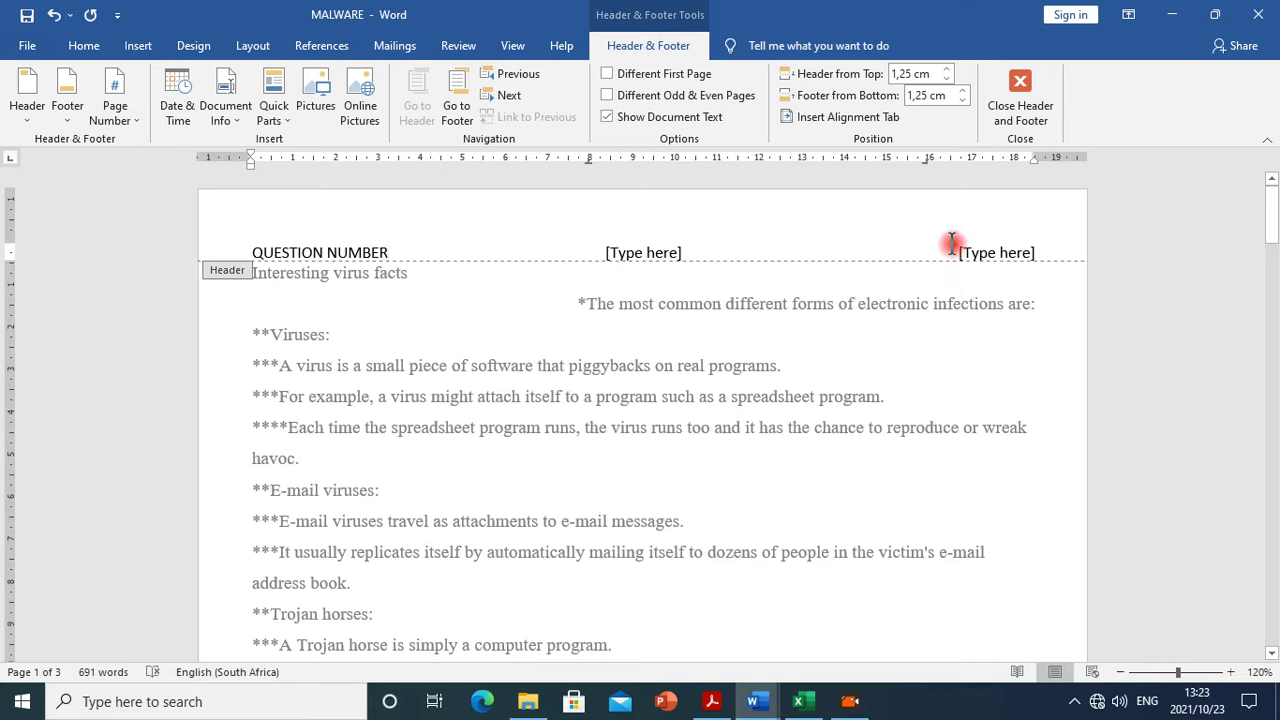
Replace the right-aligned header placeholder with the text EXAMINATION (PC NUMBER)
left_click(1010, 252)
left_click_drag(1010, 252, 1059, 267)
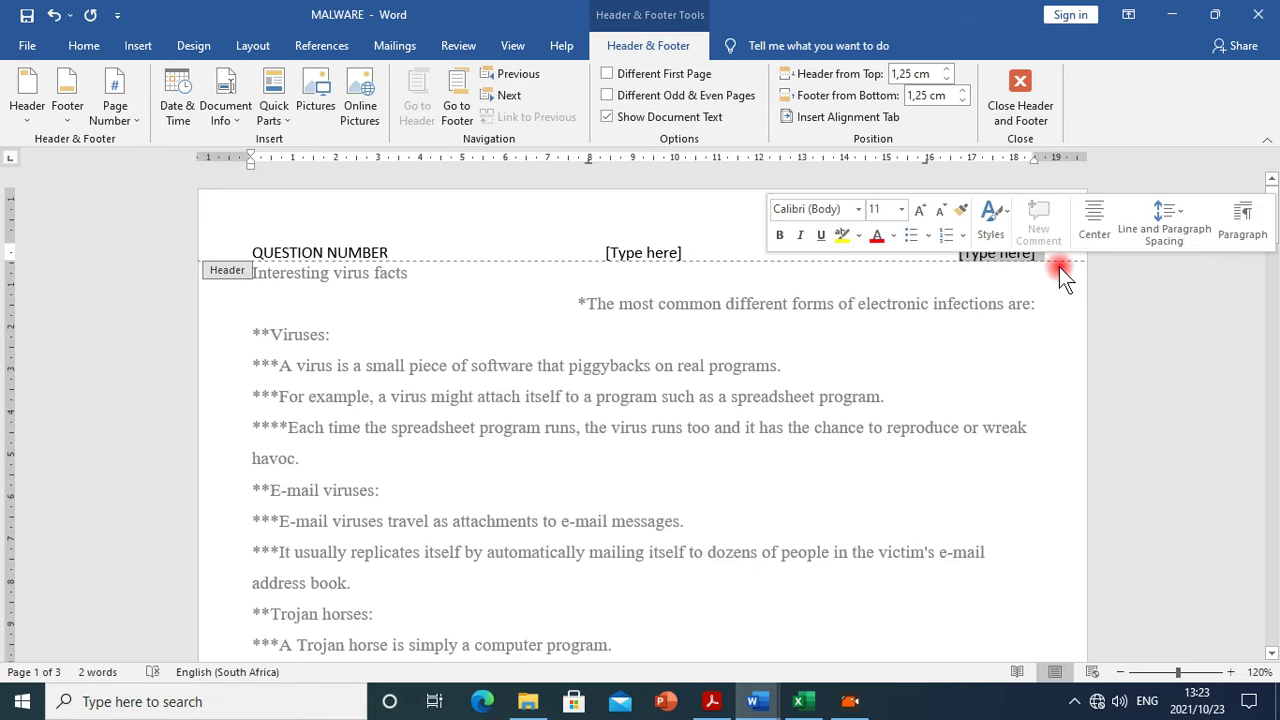
type("EXAMINATI")
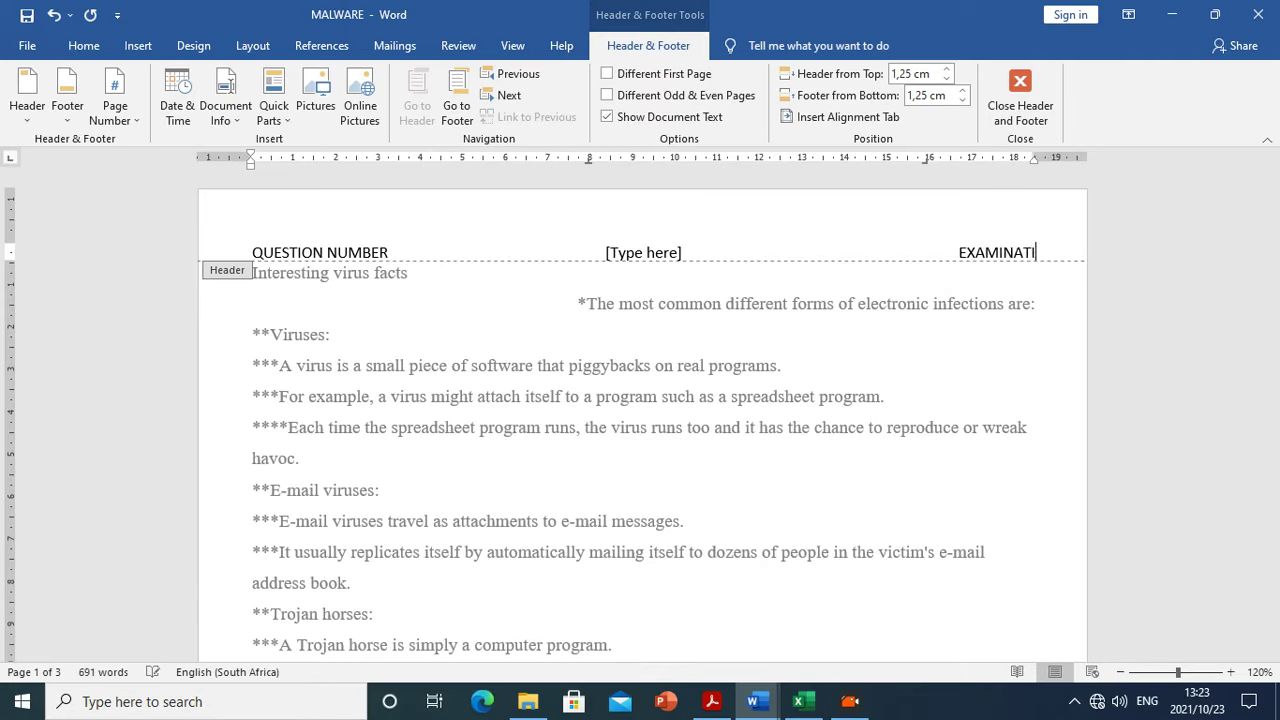
type("OM")
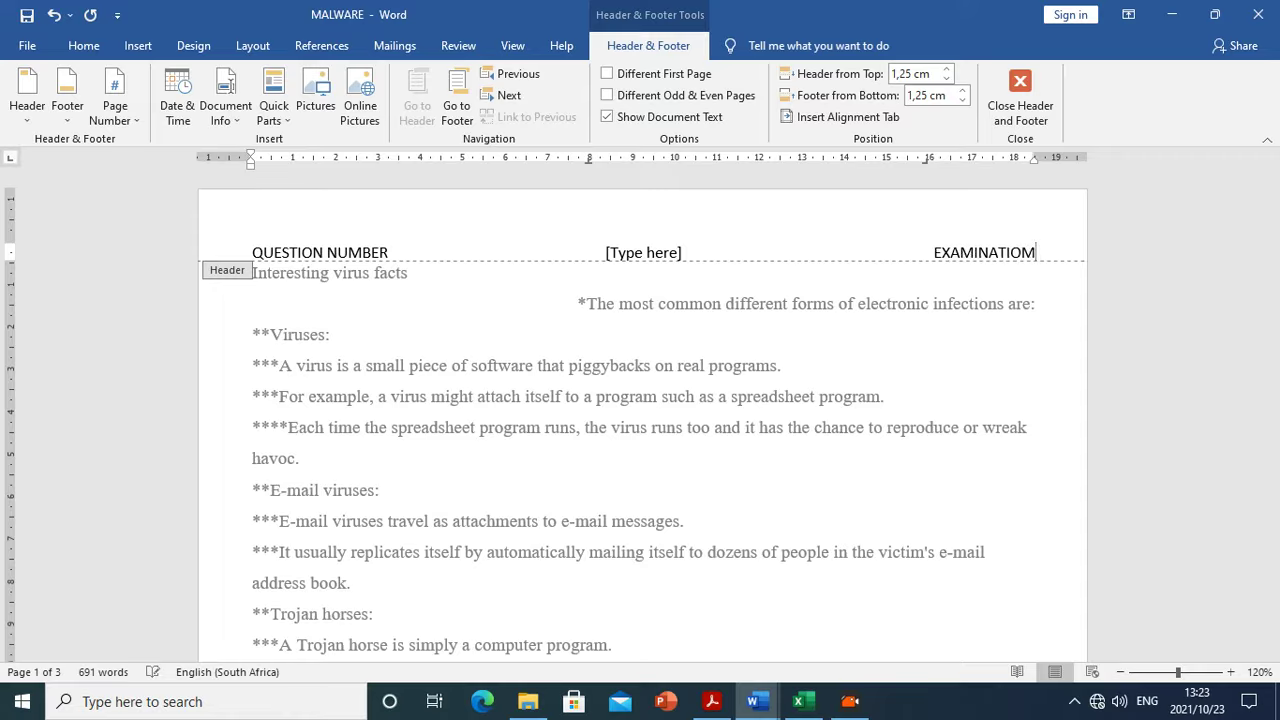
type("N")
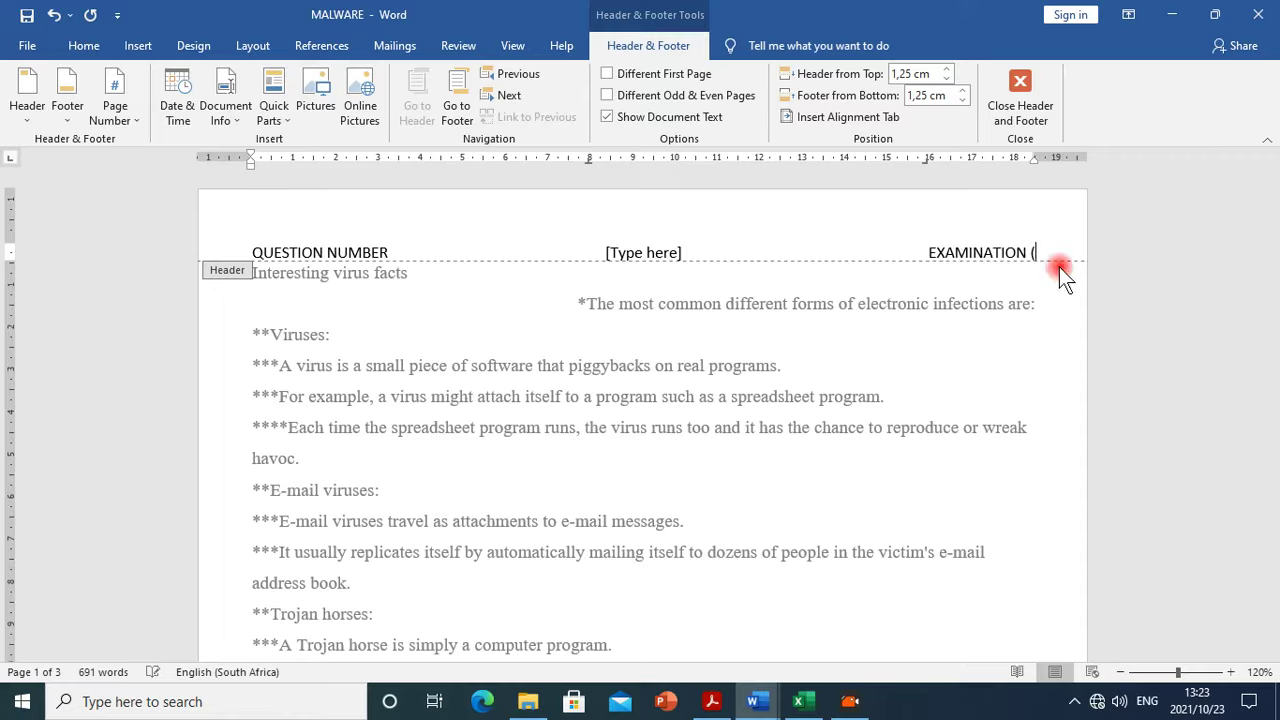
type(" (PC NUMBER)")
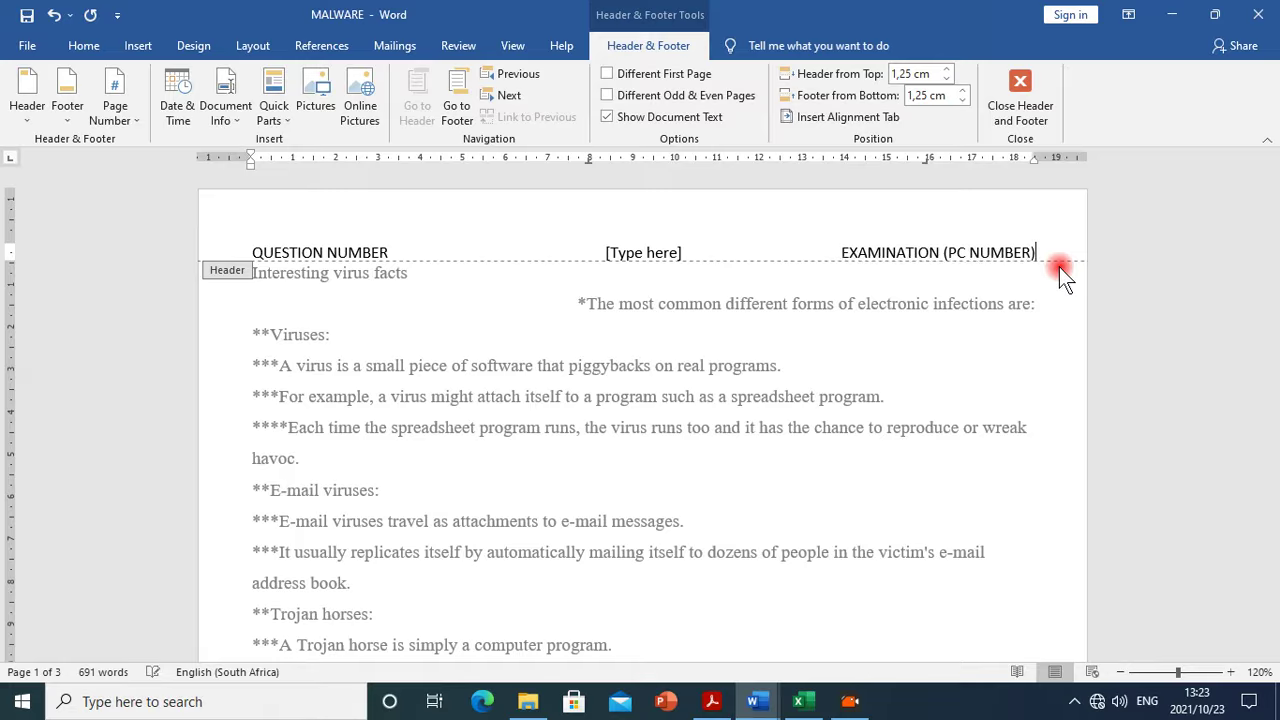
Delete the unused centre placeholder from the header and return to the document body
left_click(686, 252)
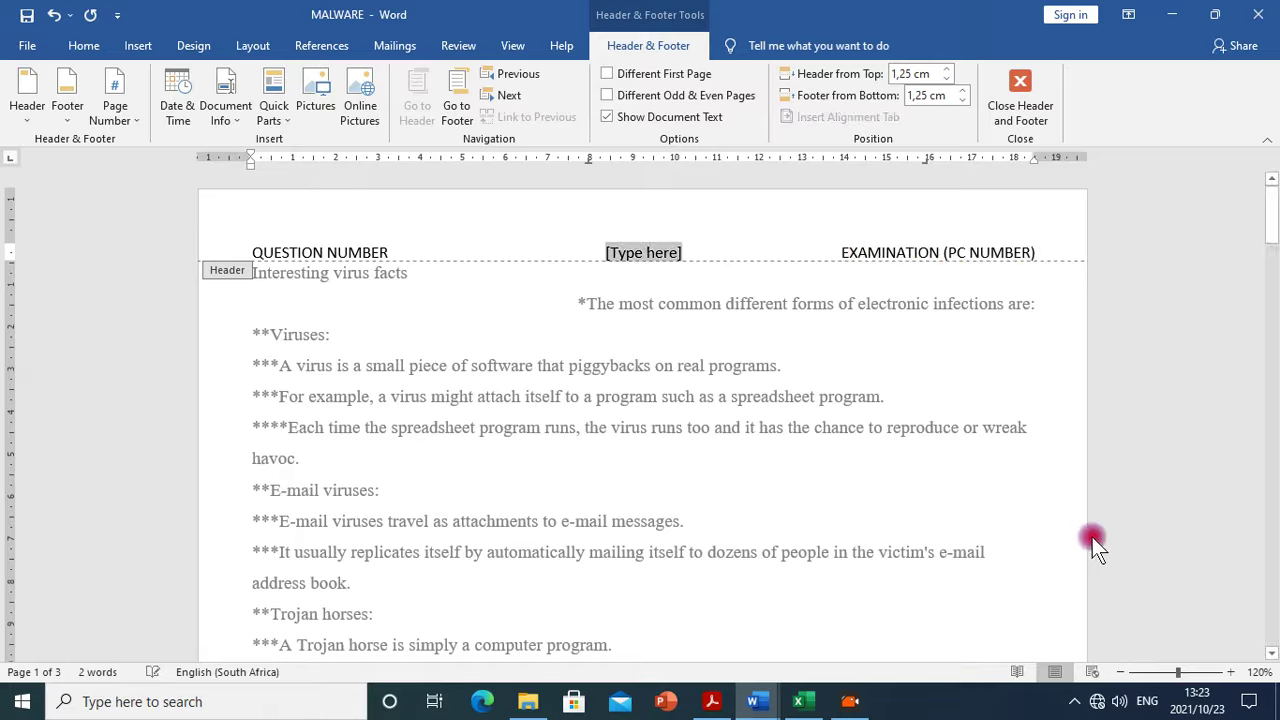
key("Delete")
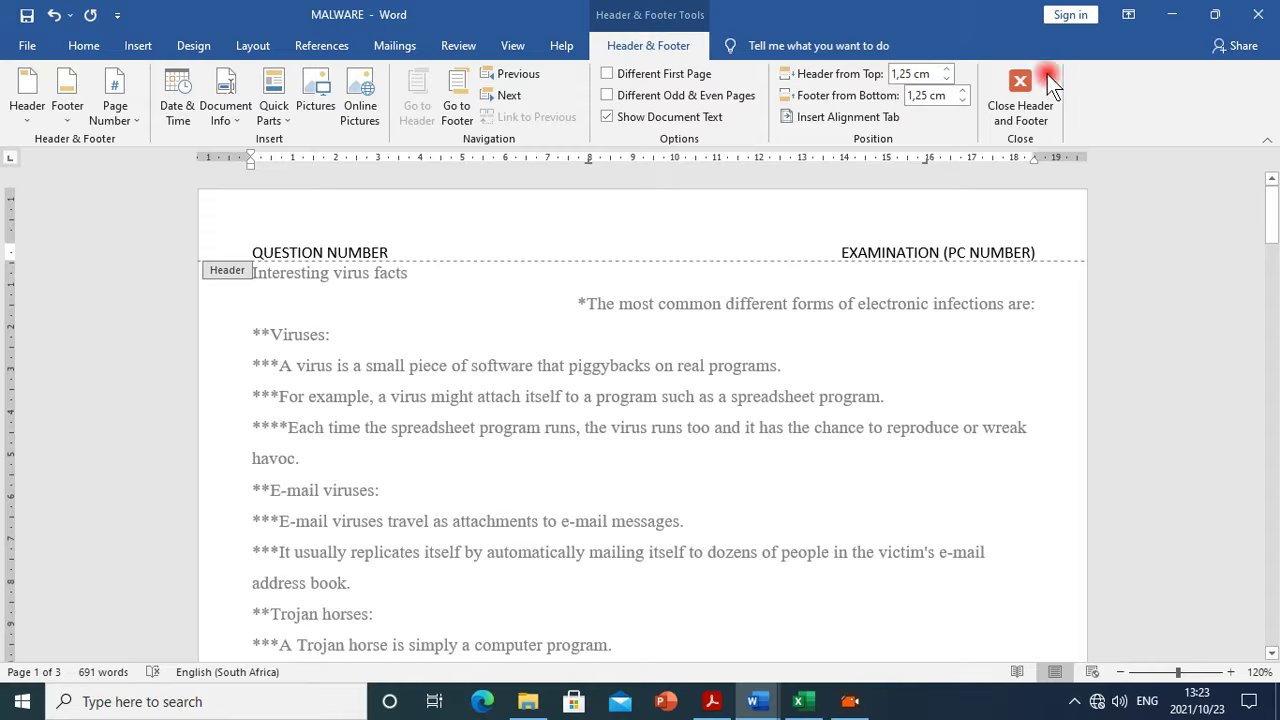
left_click(1037, 109)
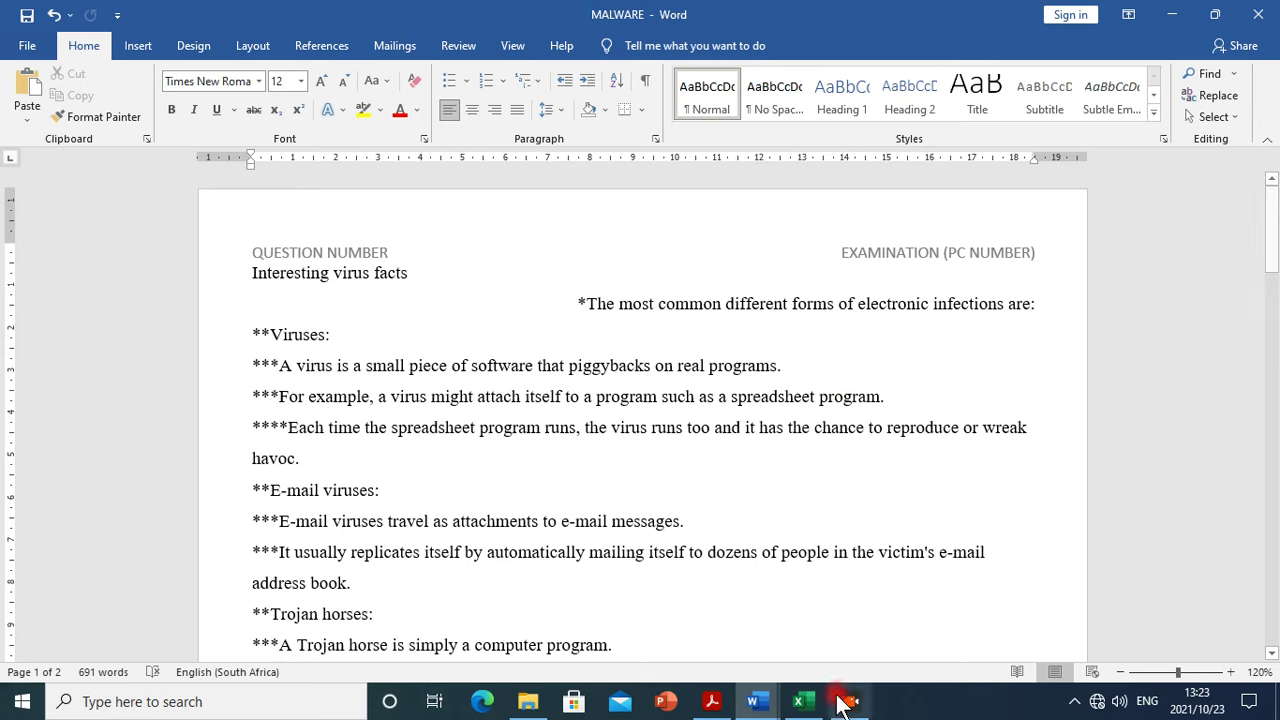
Check the next exam instruction in Adobe Acrobat Reader, and set up Find and Replace in Word to replace viruses with MALWARE
left_click(711, 701)
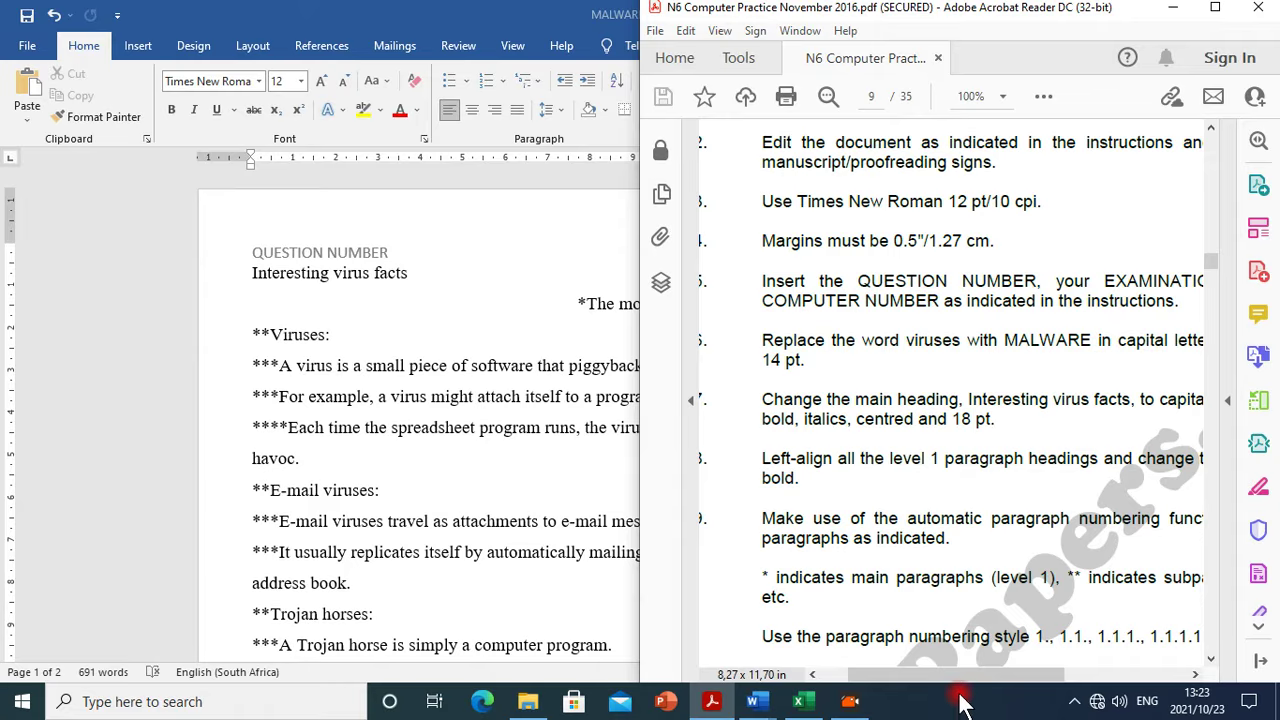
mouse_move(966, 675)
left_mouse_down()
mouse_move(1040, 676)
mouse_move(970, 653)
left_mouse_up()
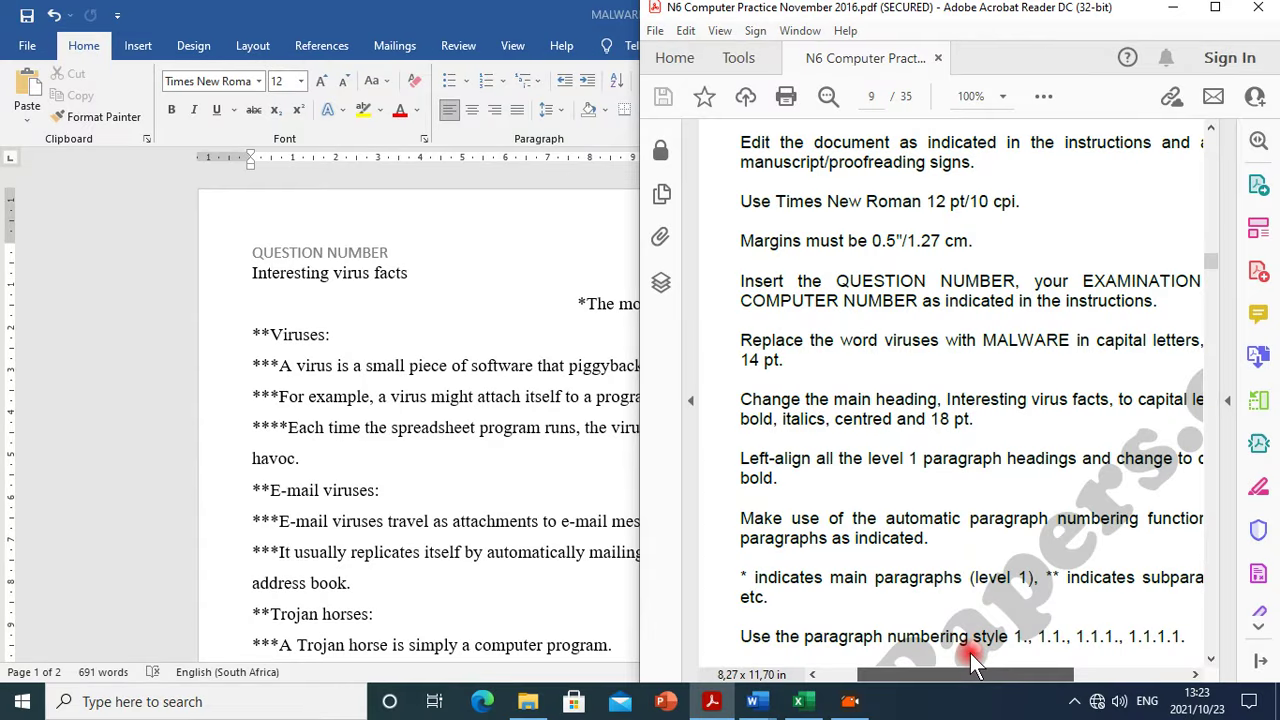
left_click_drag(956, 653, 985, 655)
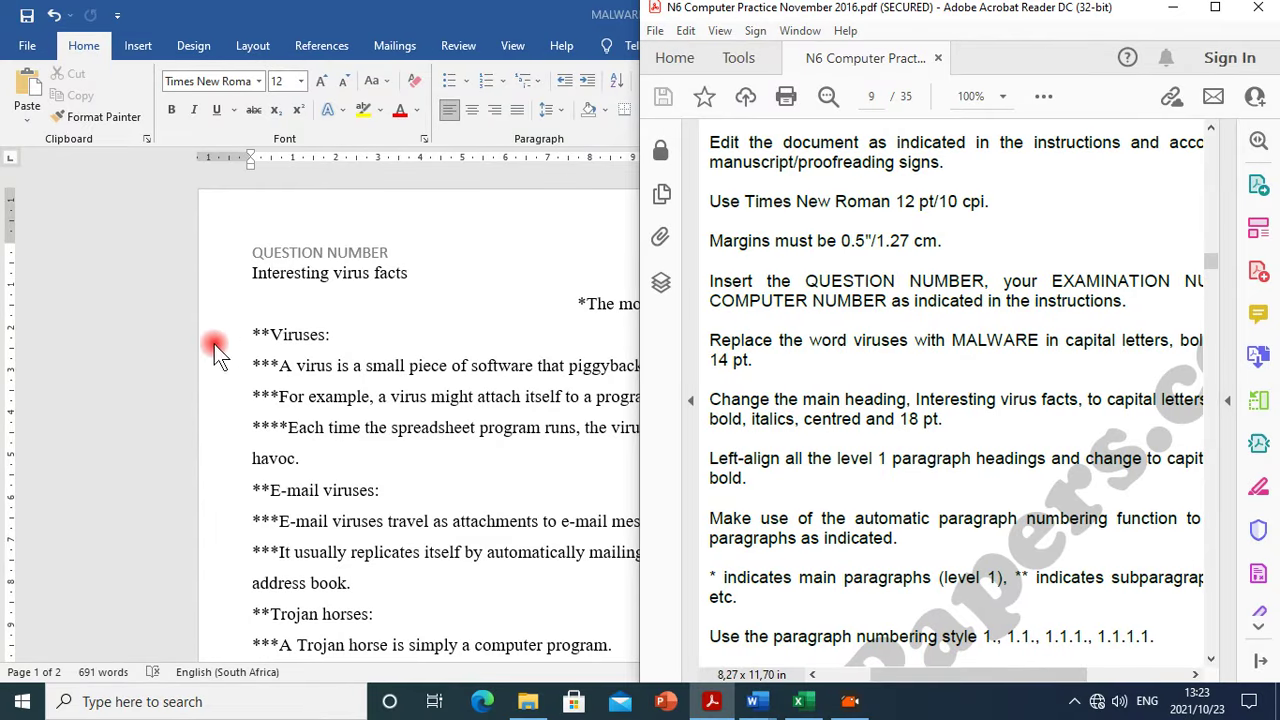
left_click(262, 285)
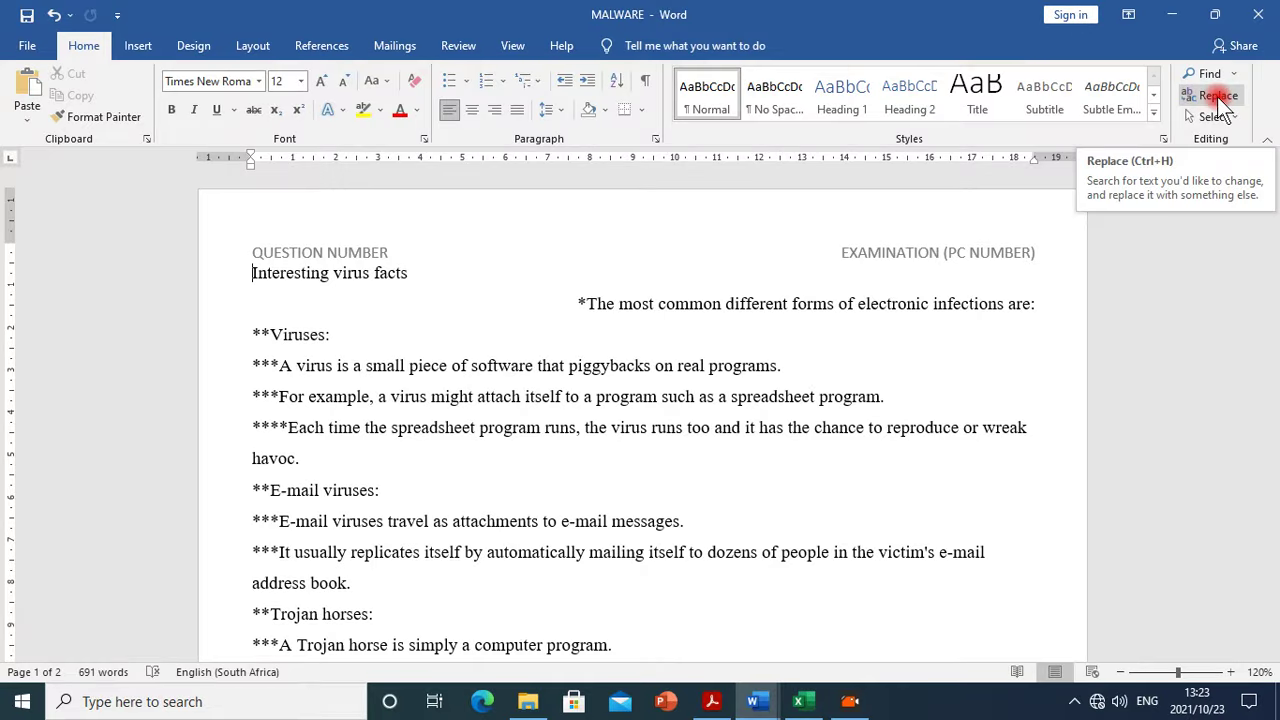
double_click(83, 50)
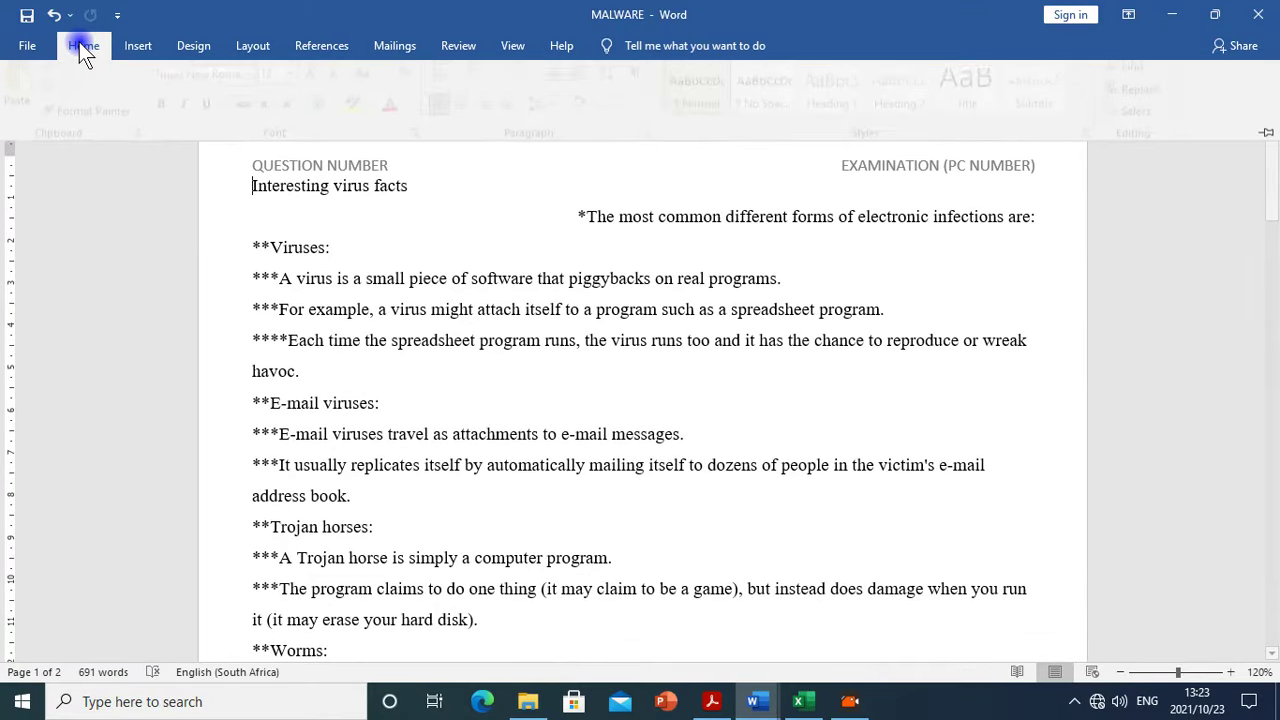
double_click(80, 45)
left_click(1210, 97)
left_click_drag(626, 209, 721, 214)
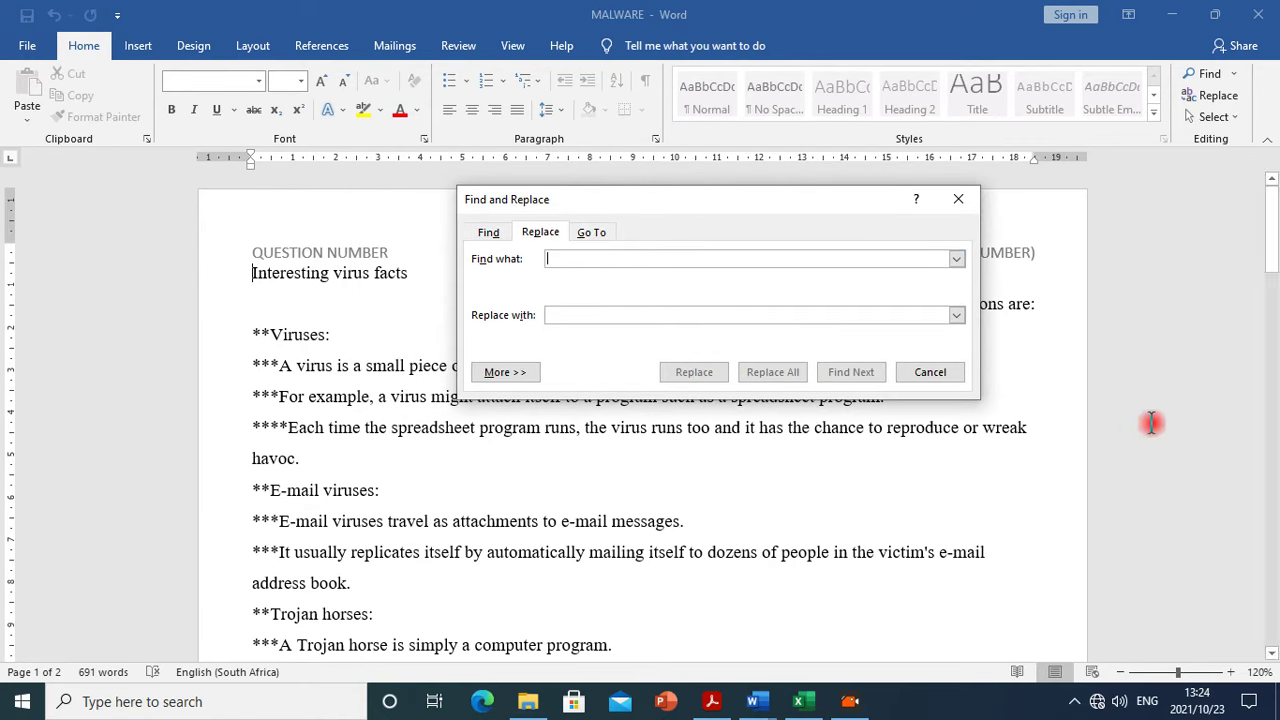
type("viruses")
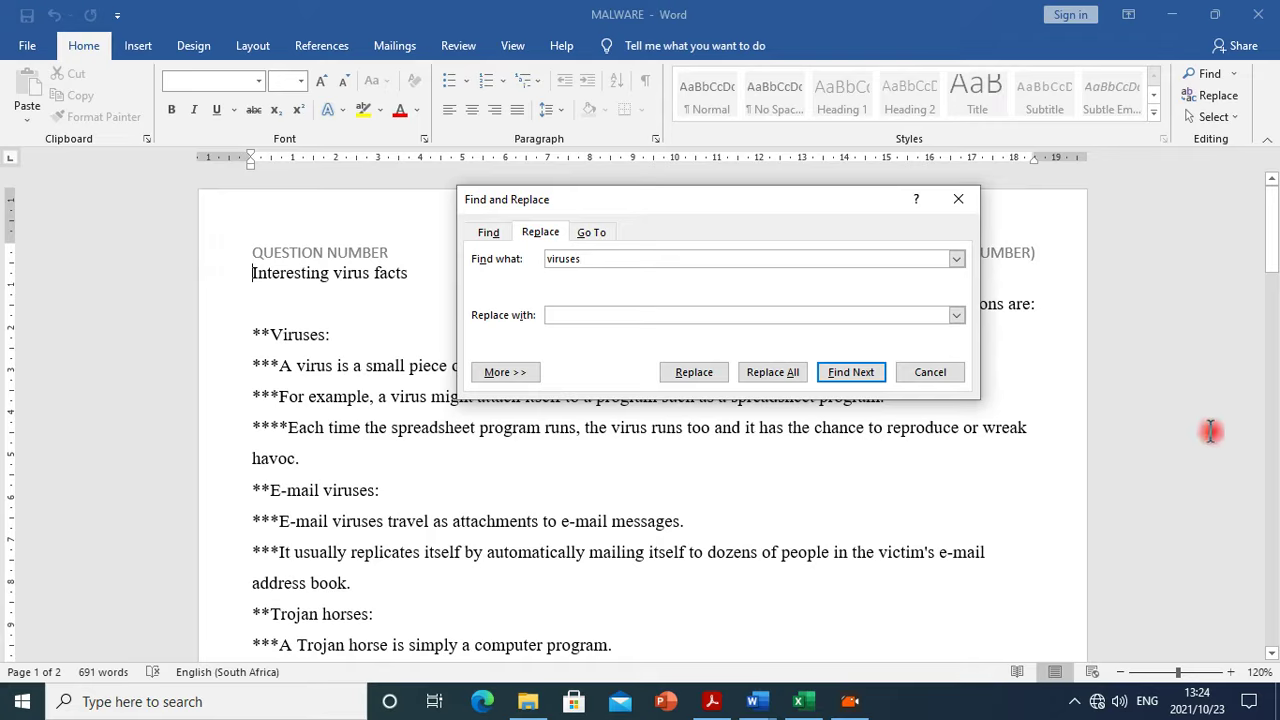
left_click(665, 315)
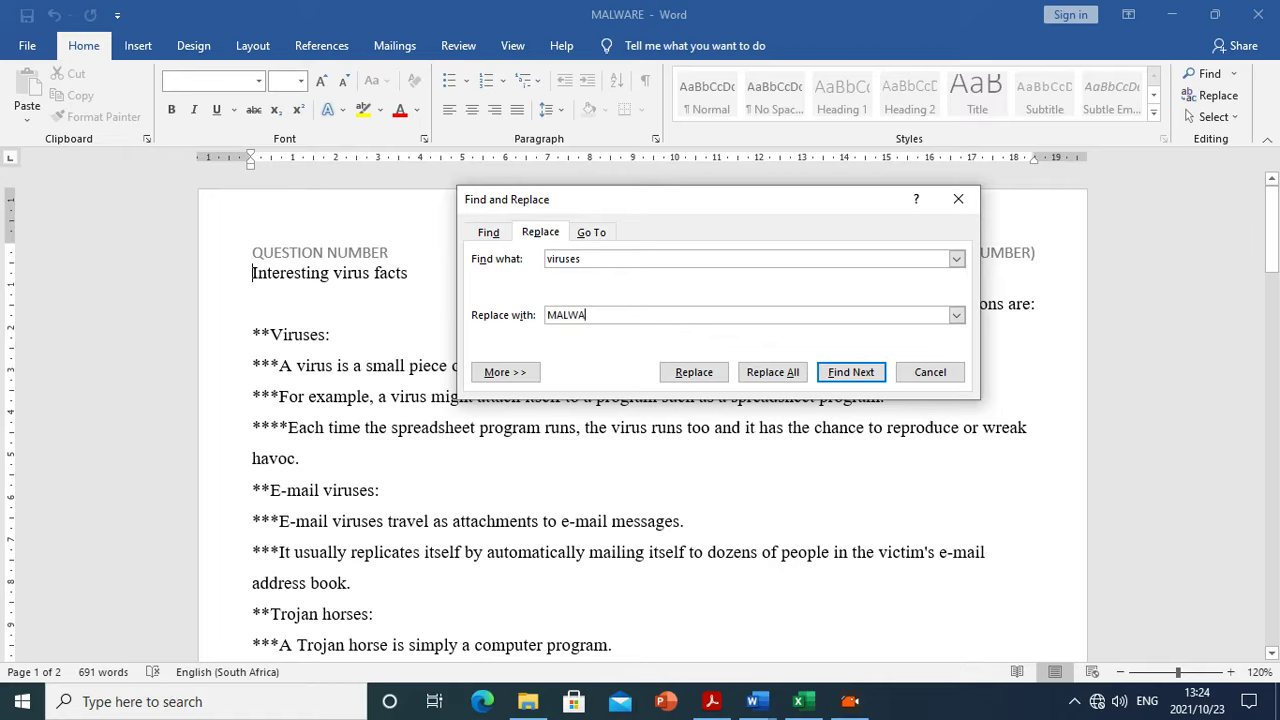
left_click(585, 315)
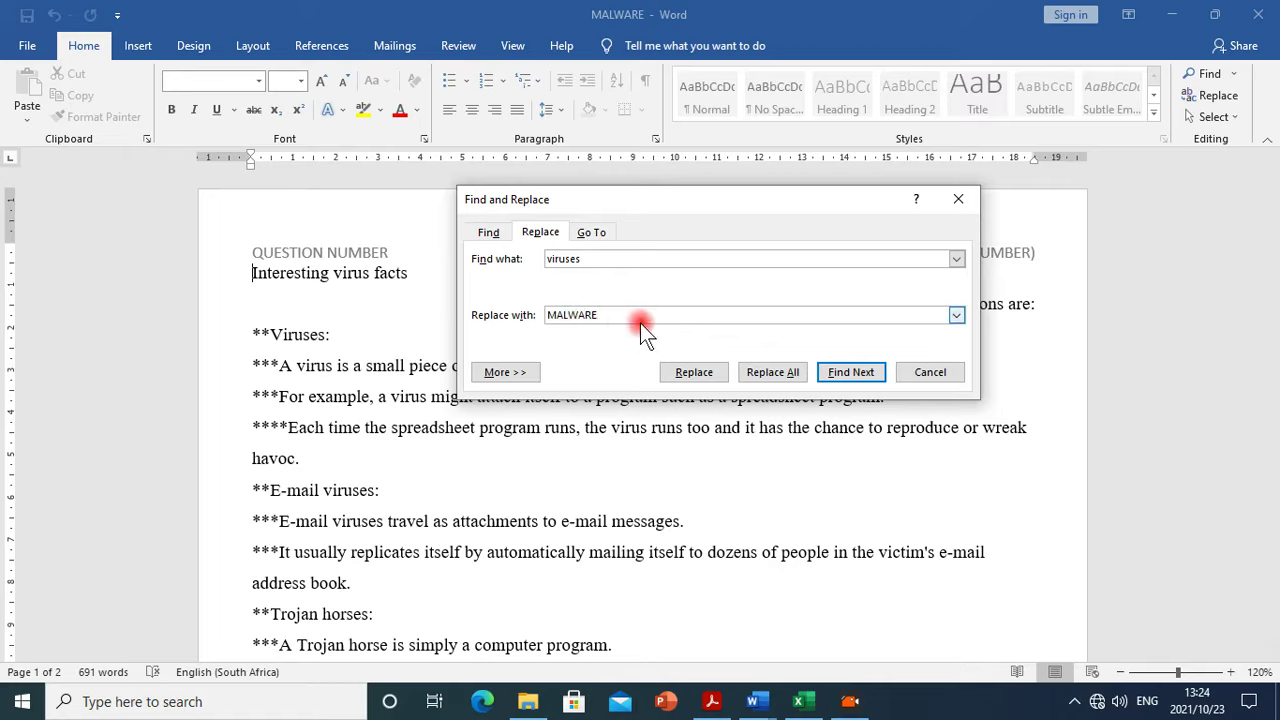
left_click_drag(643, 323, 547, 315)
Check the required replacement formatting in the exam PDF and set the MALWARE replacement text to All caps
left_click(712, 701)
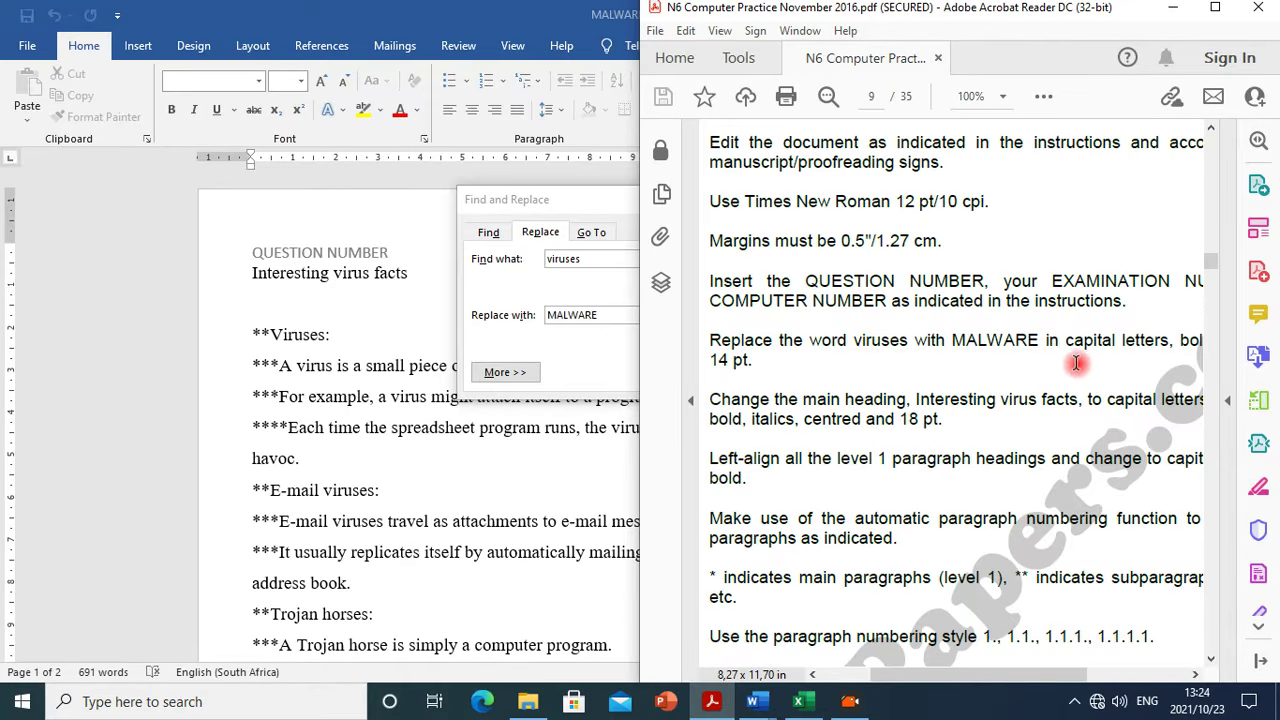
left_click_drag(1007, 678, 1069, 680)
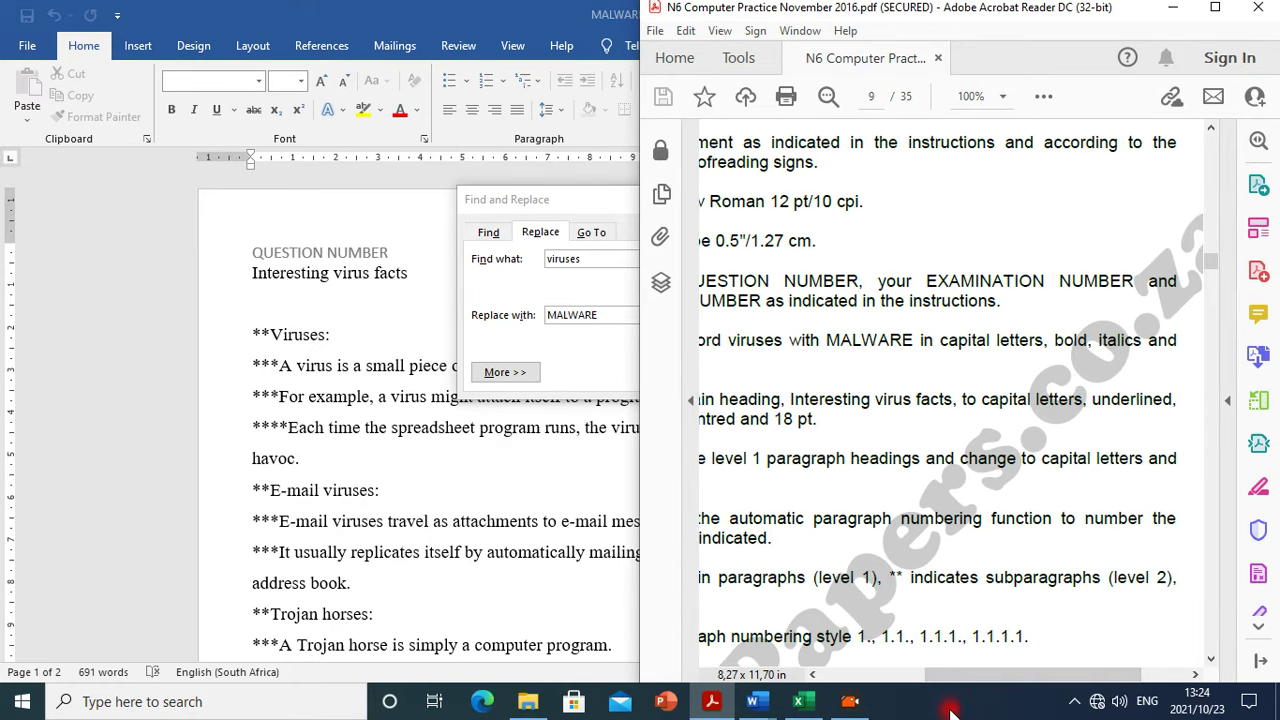
left_click_drag(980, 680, 915, 685)
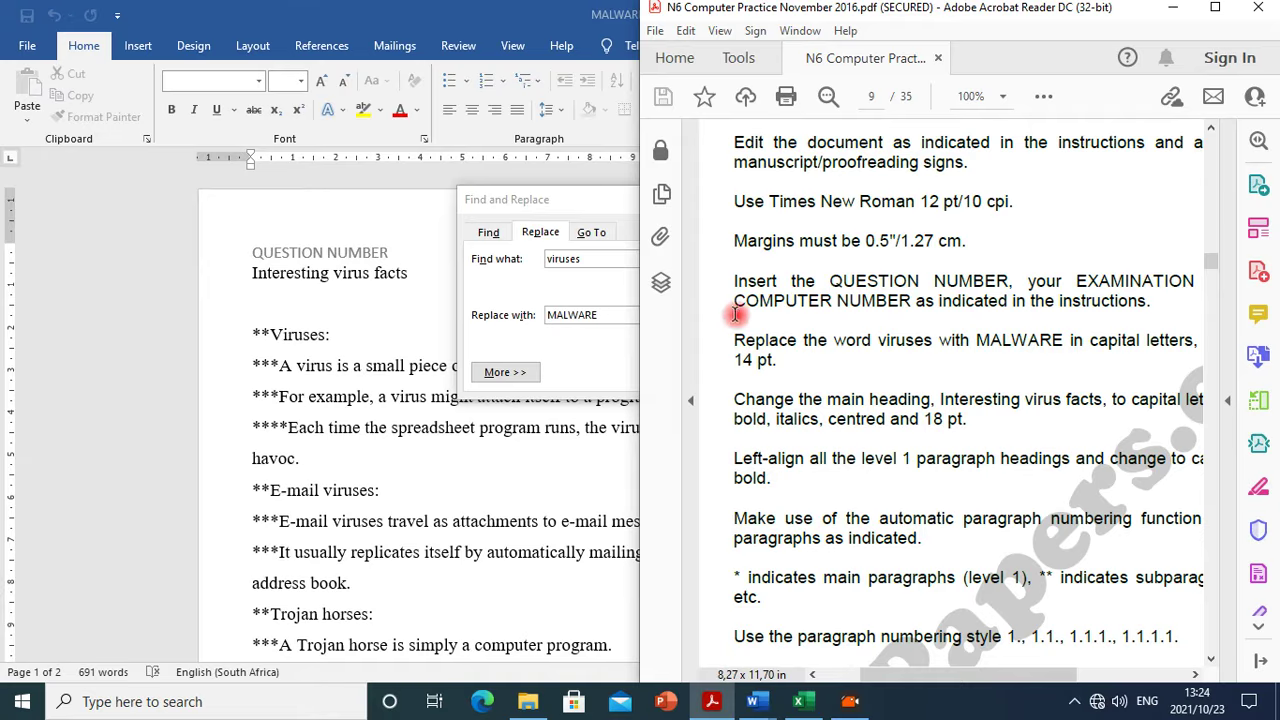
left_click(539, 370)
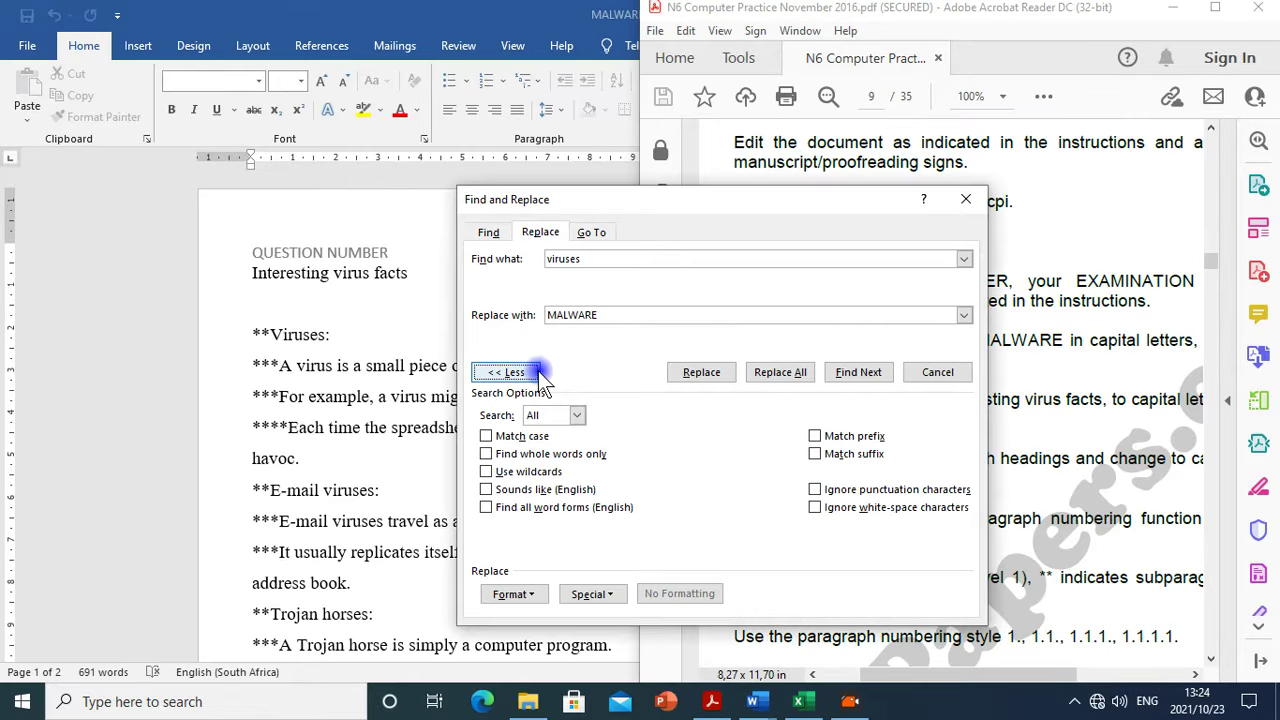
left_click(535, 596)
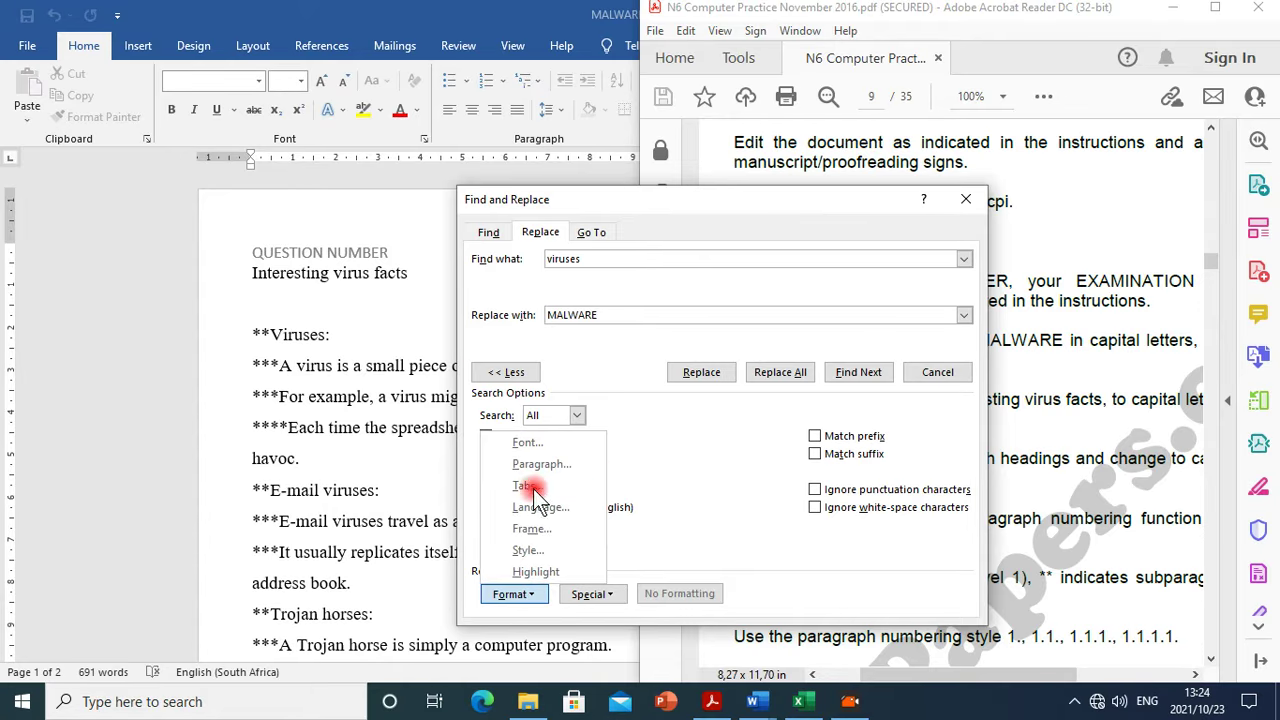
left_click(528, 442)
left_click(710, 367)
left_click(548, 570)
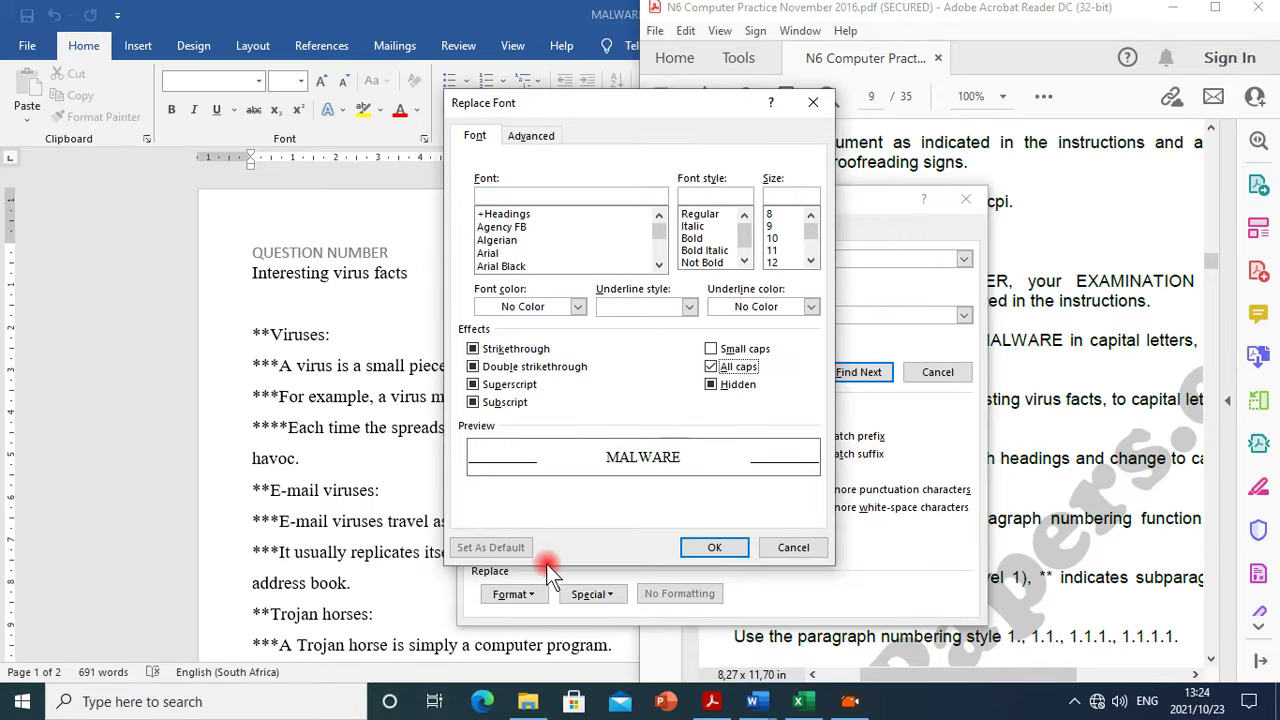
Set the replacement text's font to Times New Roman, Bold Italic, size 14
left_click(630, 197)
type("ti")
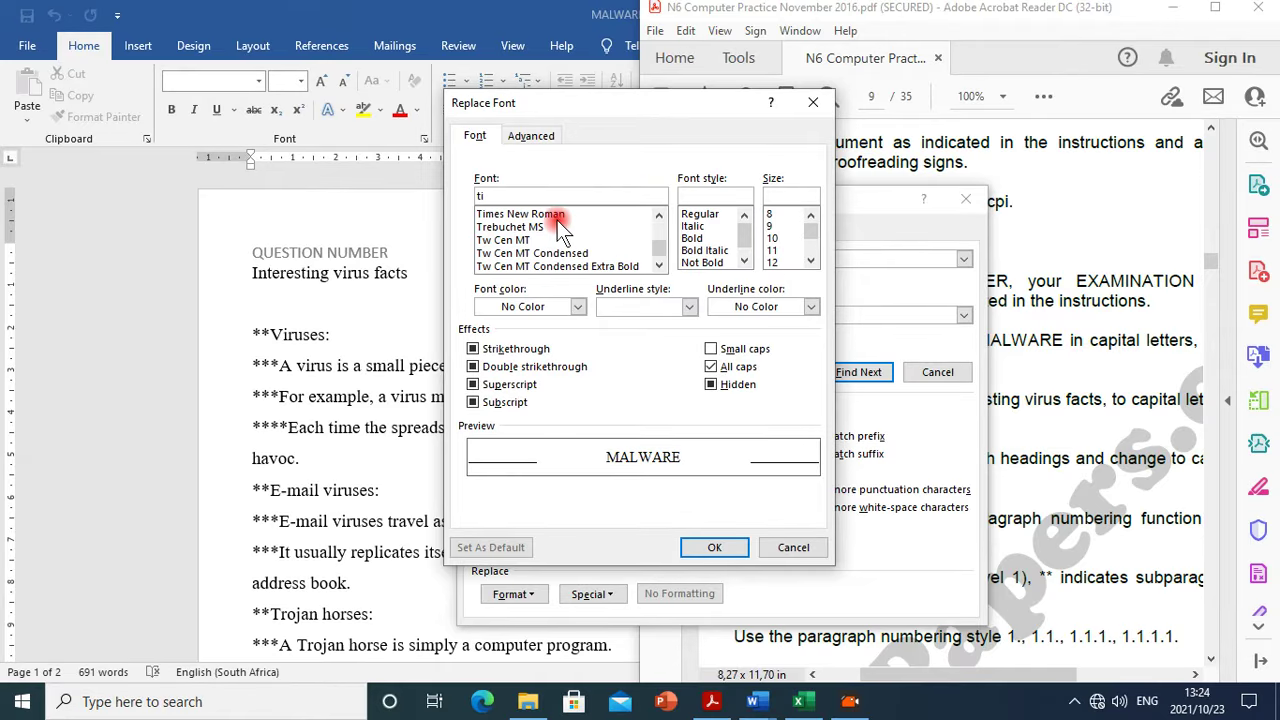
left_click(557, 216)
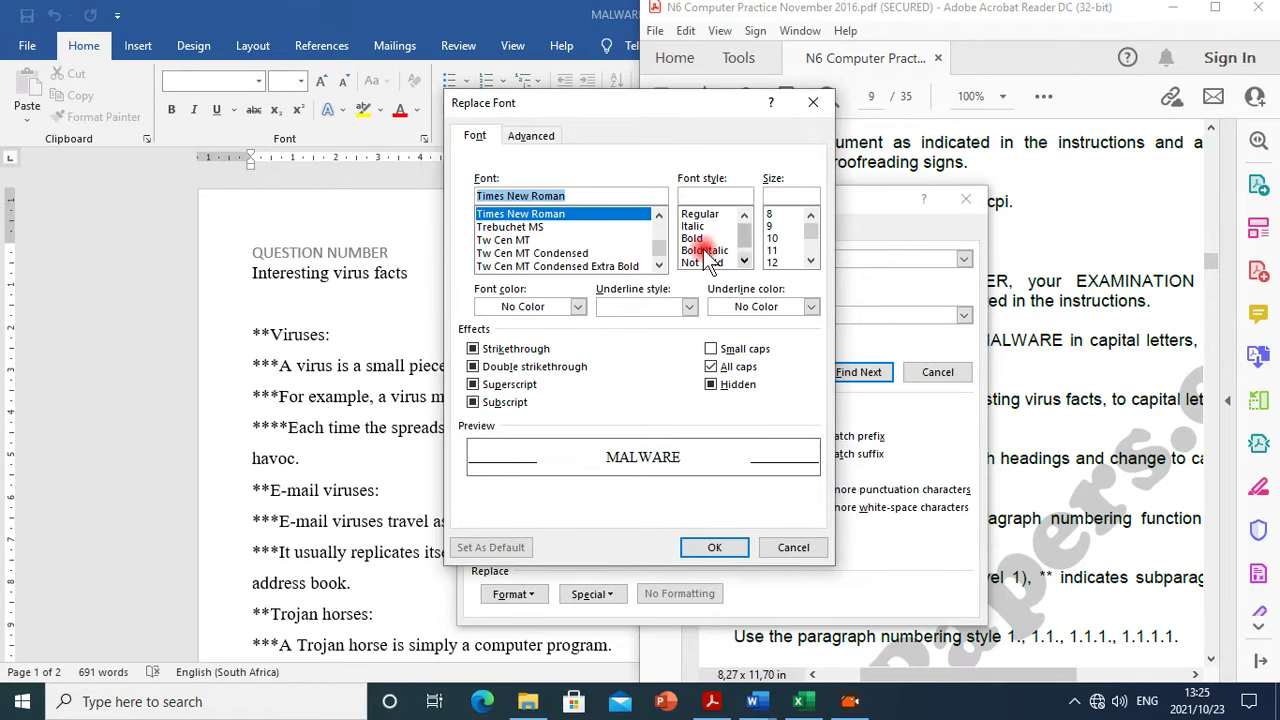
left_click(700, 216)
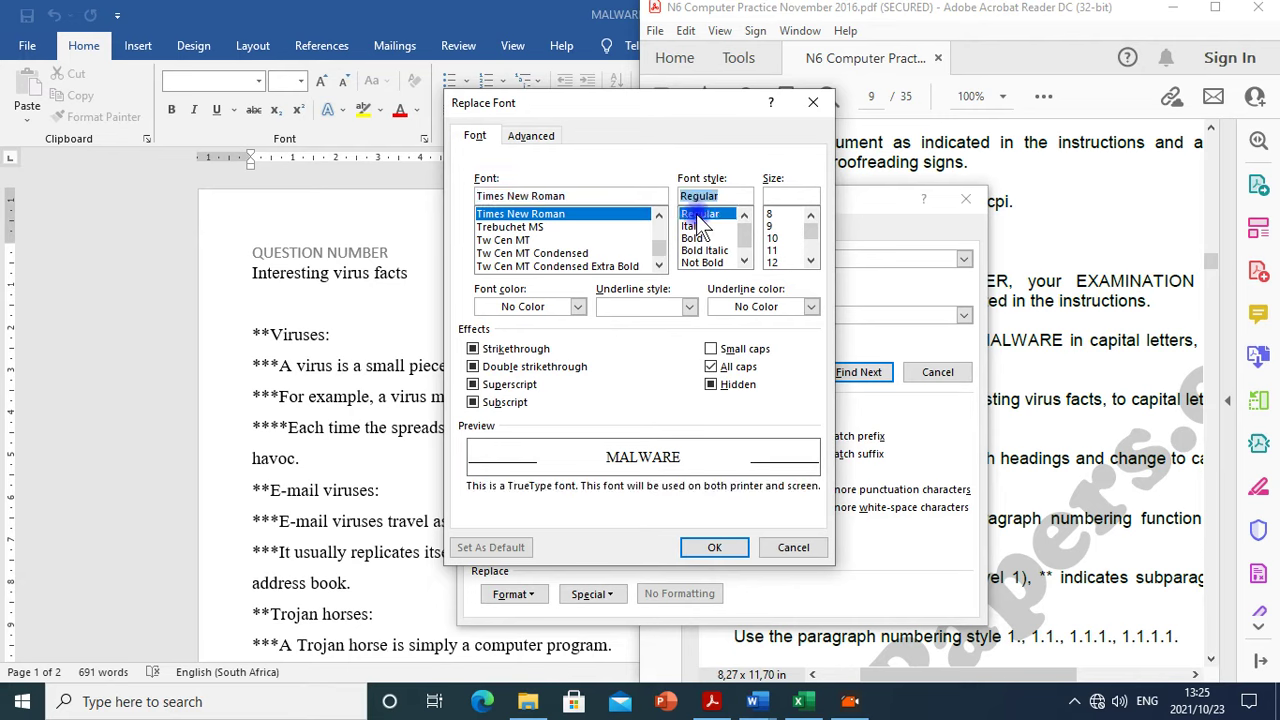
left_click_drag(698, 232, 698, 256)
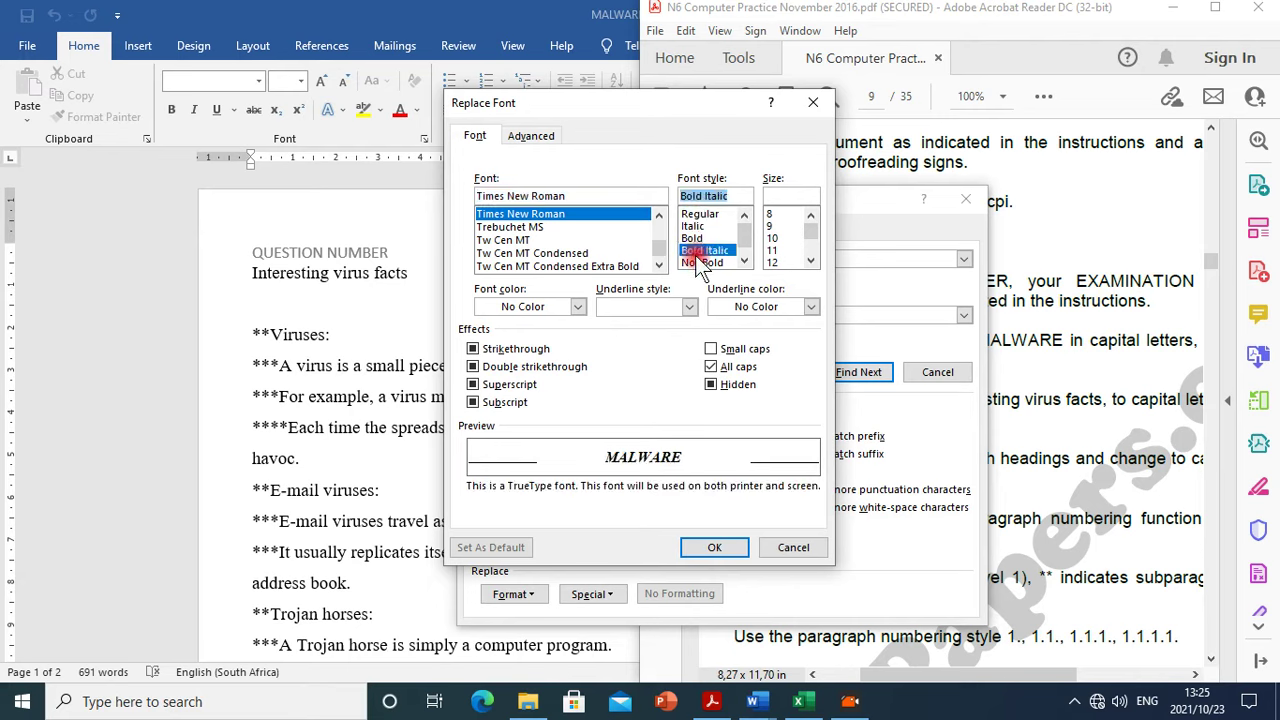
left_click(803, 247)
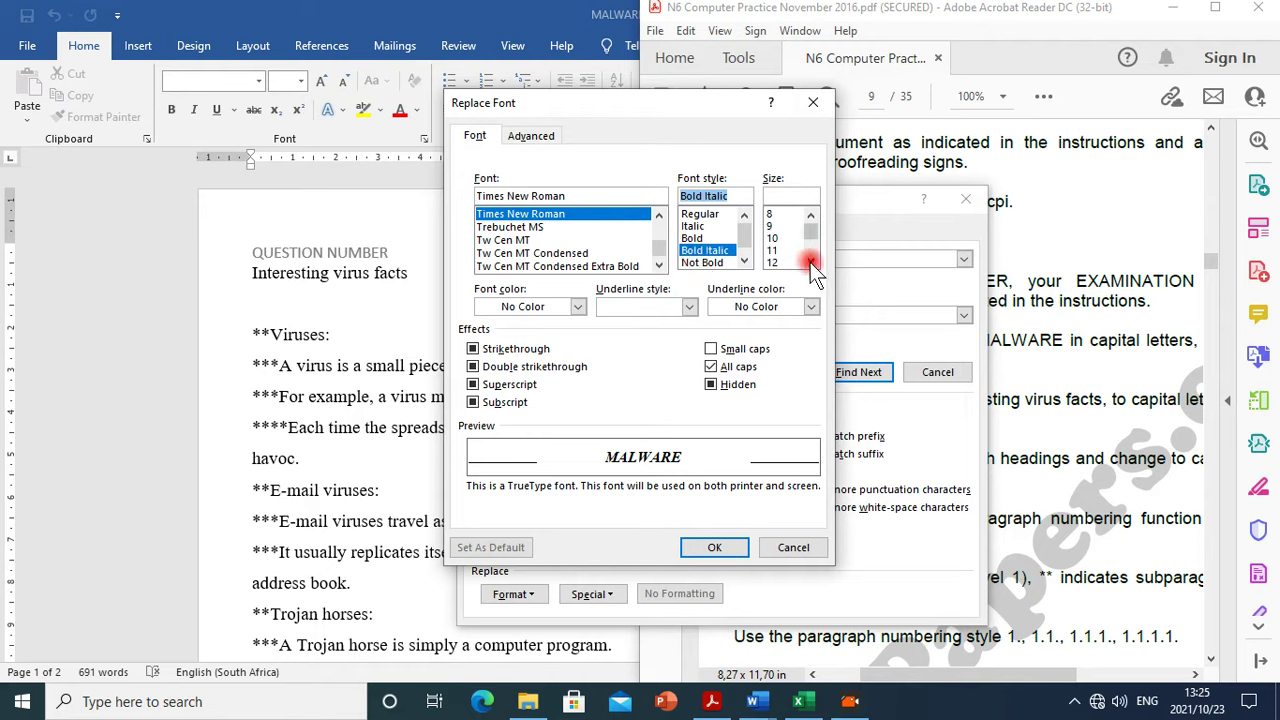
left_click(772, 250)
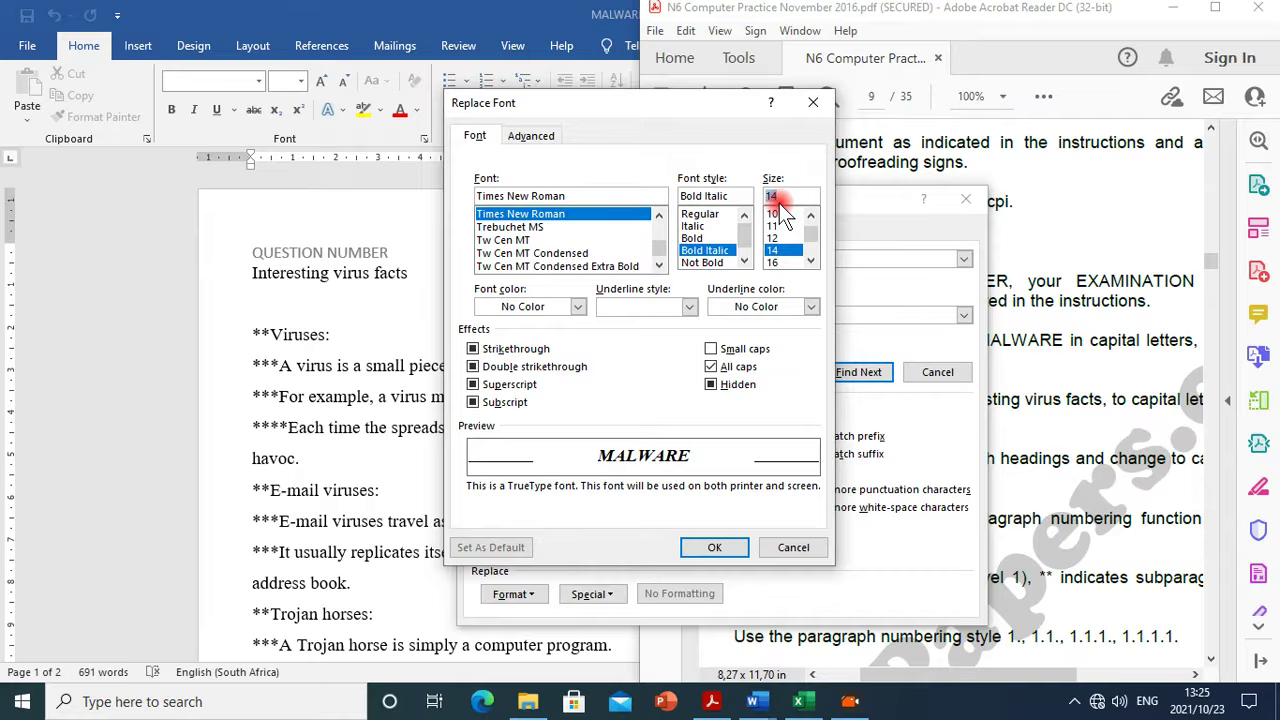
left_click(577, 307)
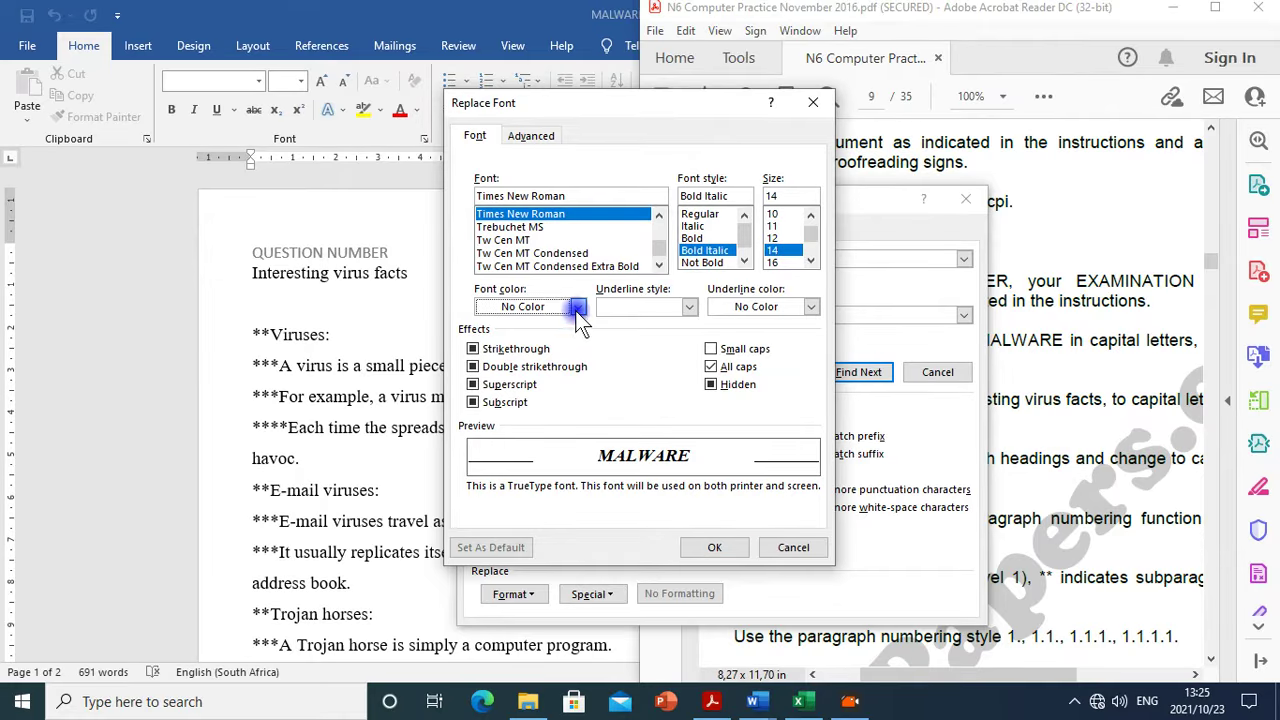
left_click(577, 307)
left_click(690, 308)
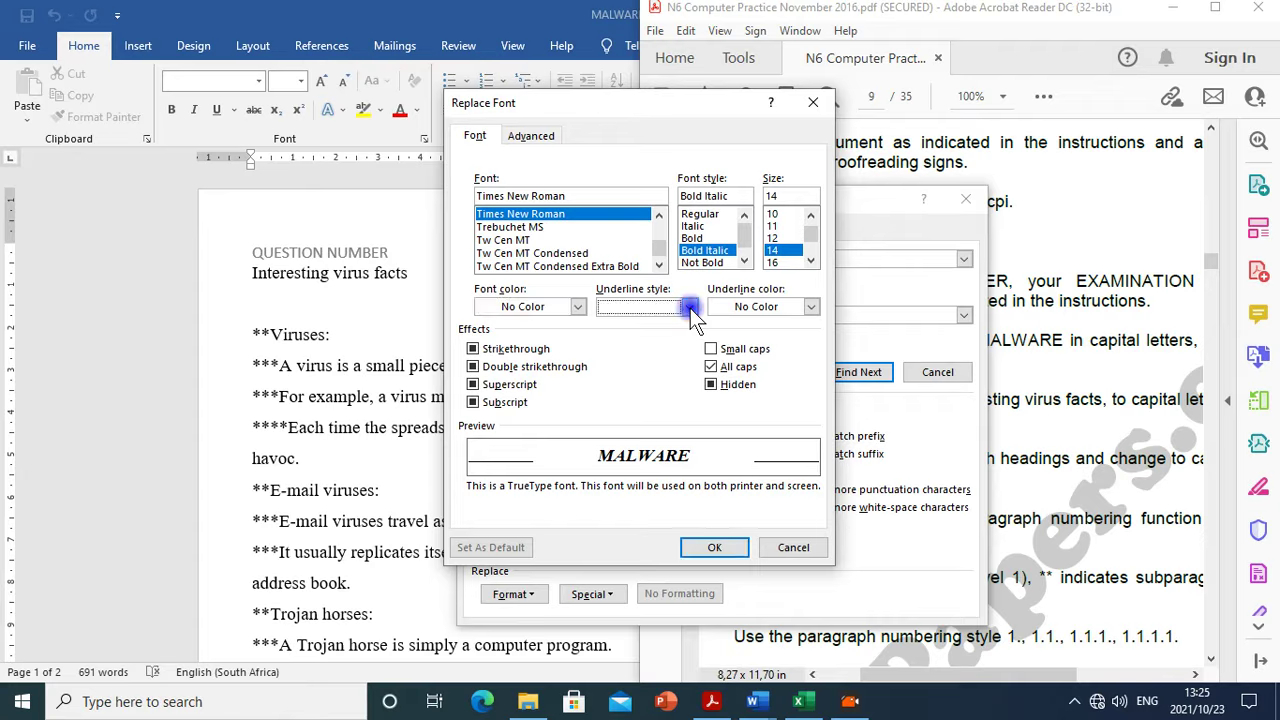
left_click(811, 308)
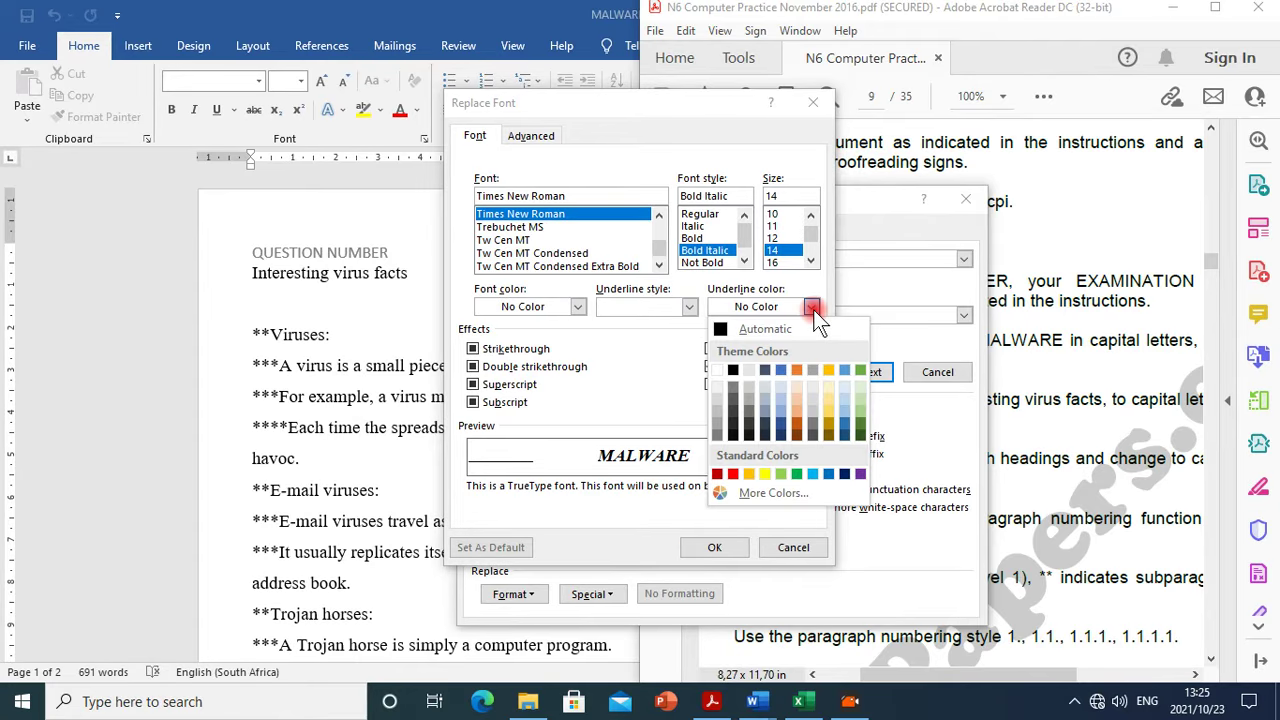
left_click(811, 308)
left_click(728, 368)
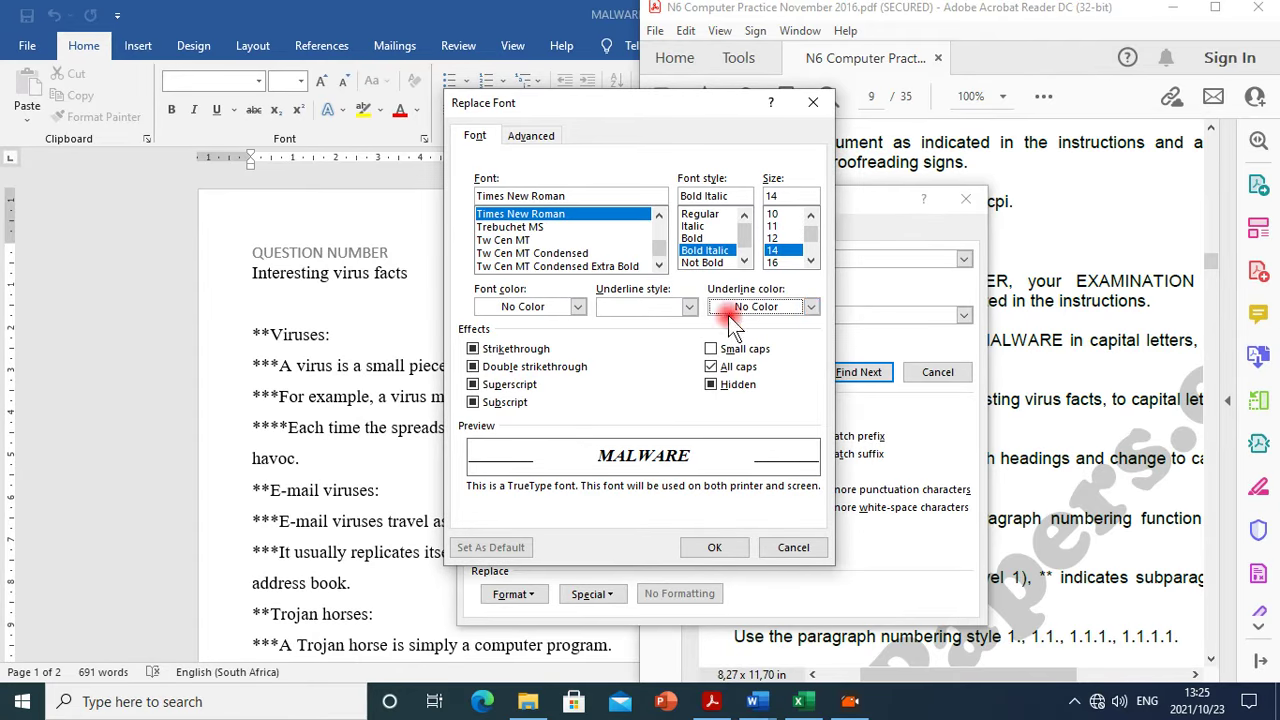
left_click(744, 367)
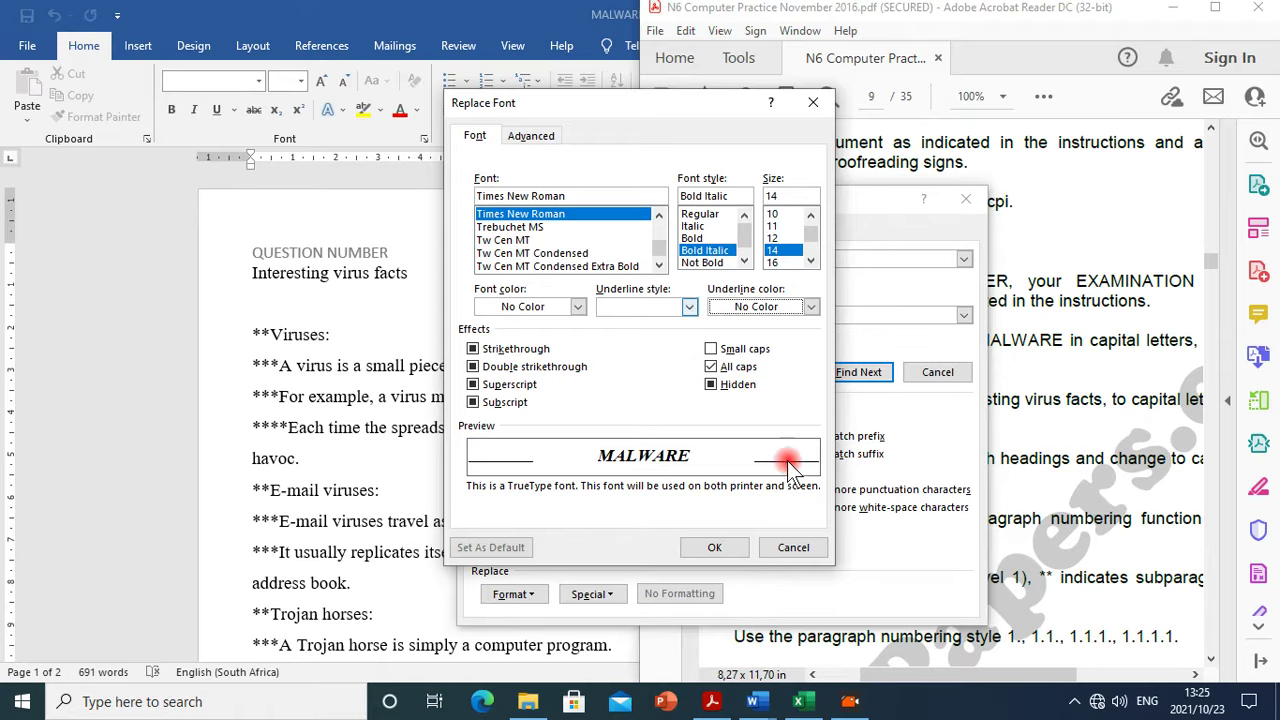
Apply the replacement font formatting and replace all occurrences of viruses with MALWARE, closing Find and Replace
left_click(715, 549)
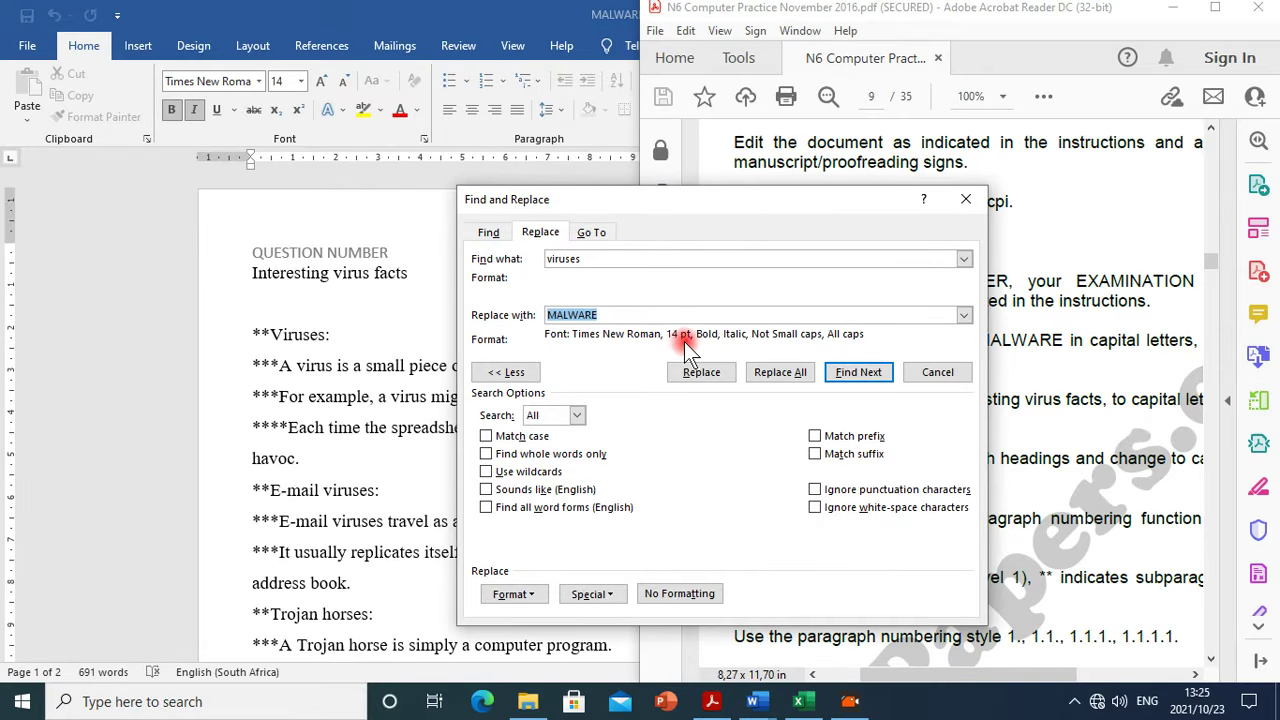
left_click(779, 377)
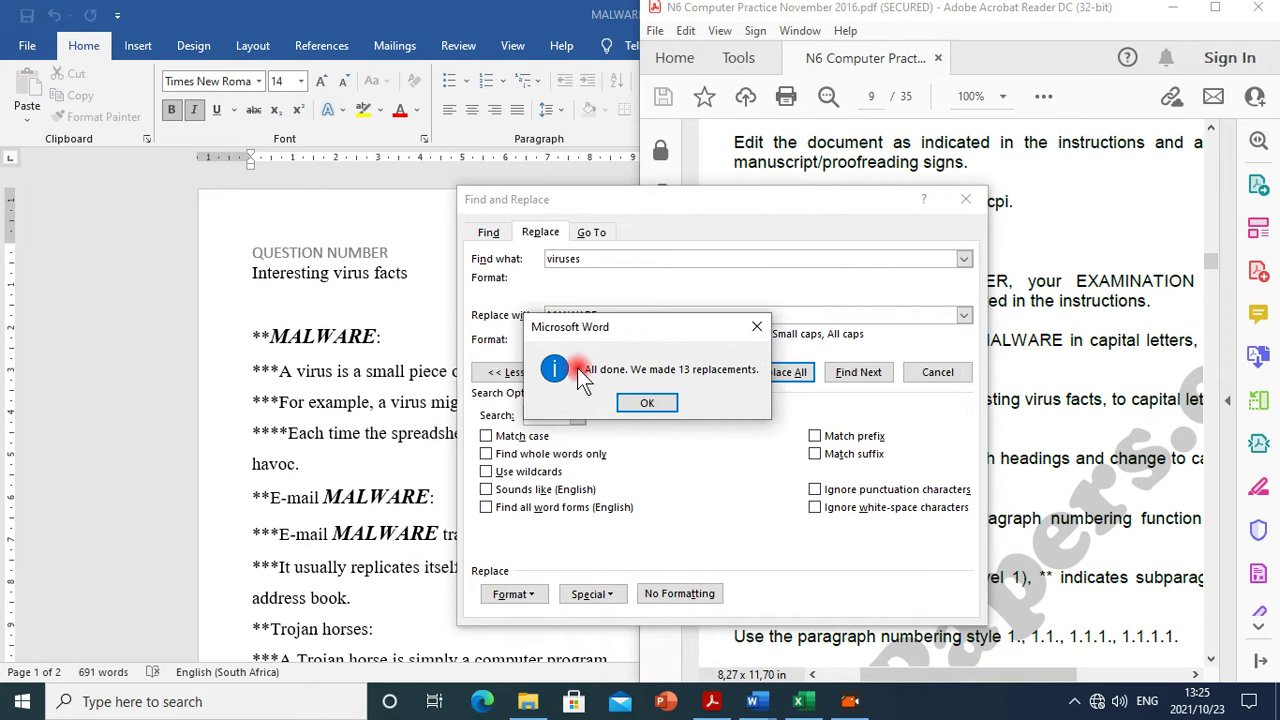
left_click_drag(657, 403, 622, 383)
left_click(651, 404)
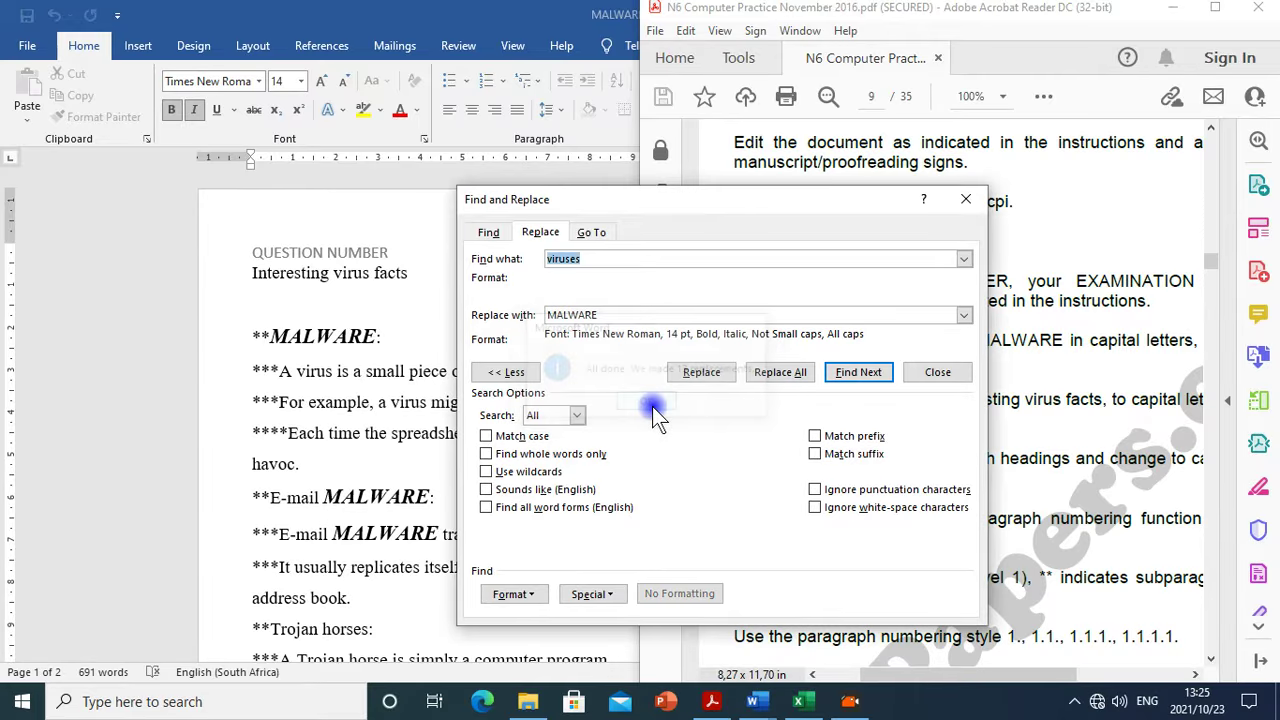
left_click(966, 201)
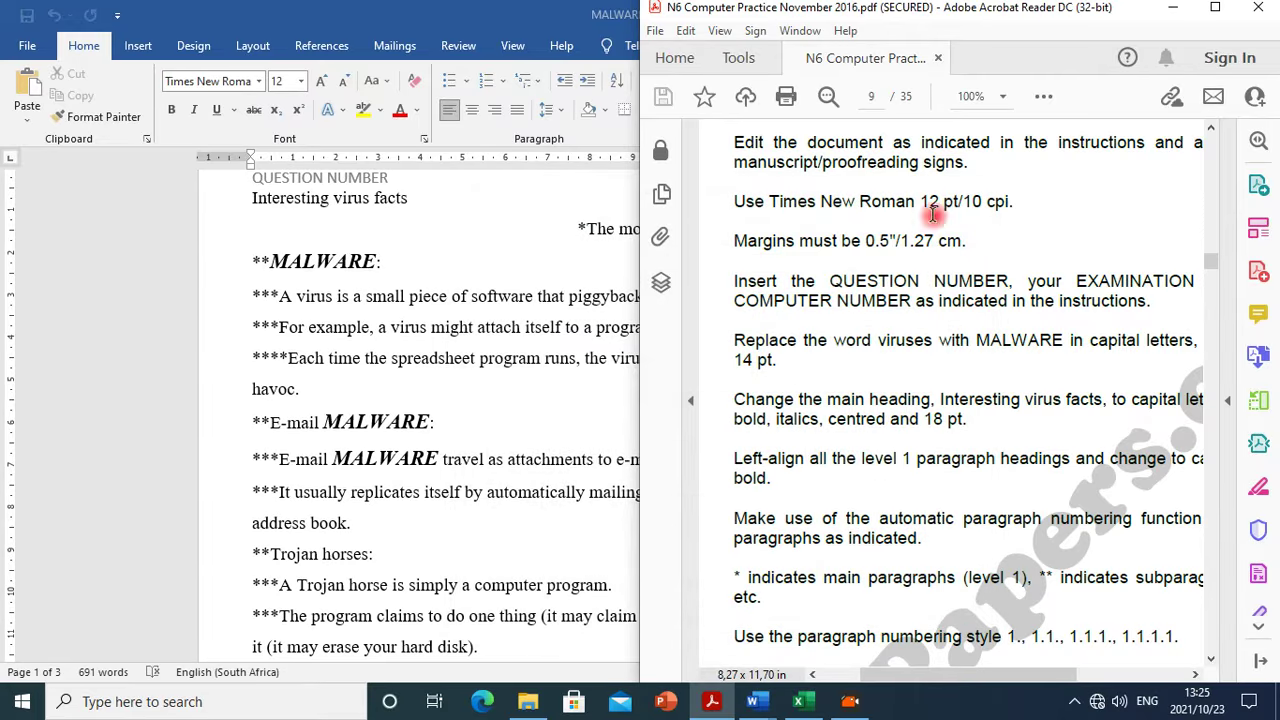
Review the formatted MALWARE replacements throughout the document, starting from its beginning
left_click(422, 470)
key("ctrl+Home")
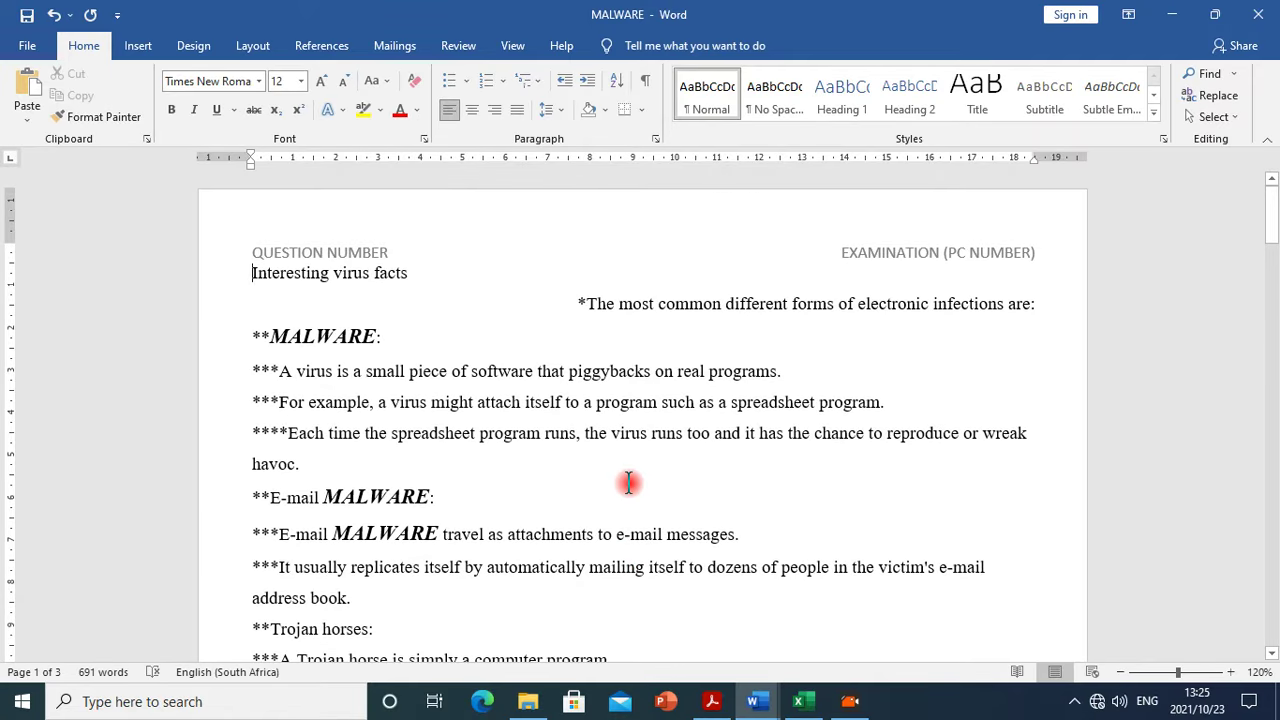
scroll(628, 483, "down", 5)
scroll(628, 483, "down", 6)
scroll(630, 483, "down", 9)
scroll(630, 483, "down", 3)
scroll(630, 483, "up", 3)
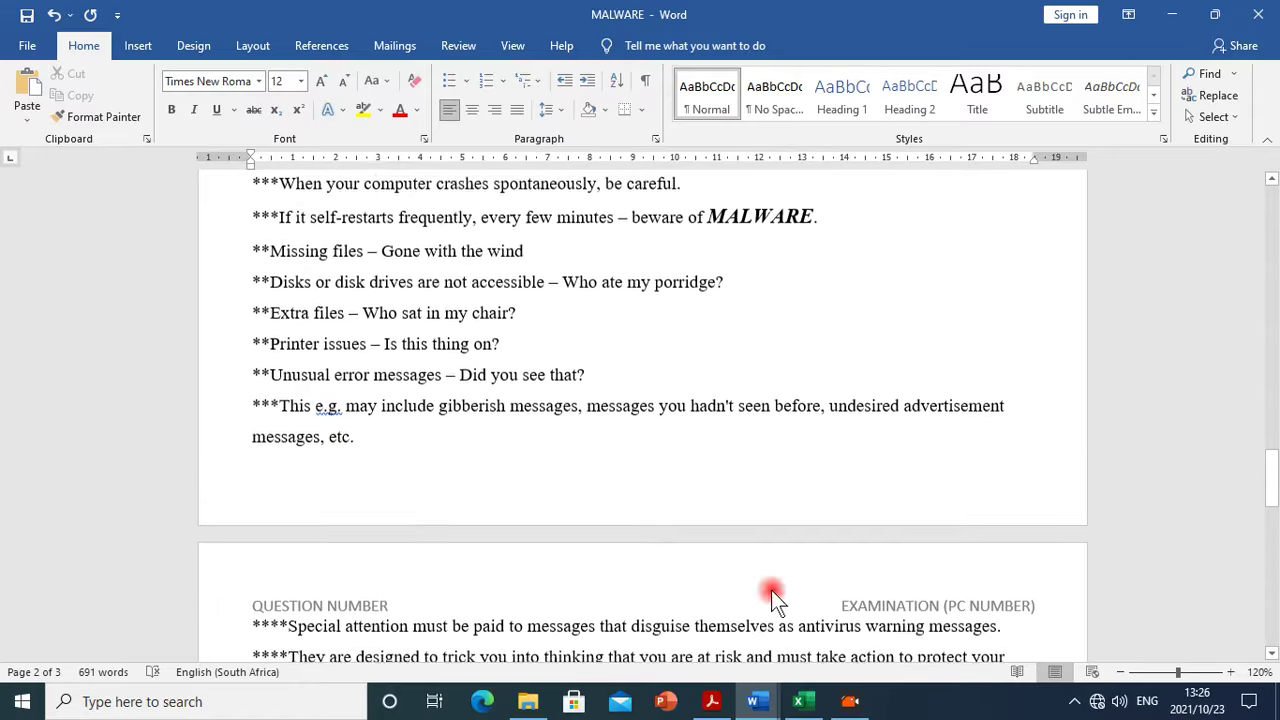
Read instruction 7 about the main heading in the exam PDF in Adobe Acrobat Reader and return to the Word document
left_click(712, 701)
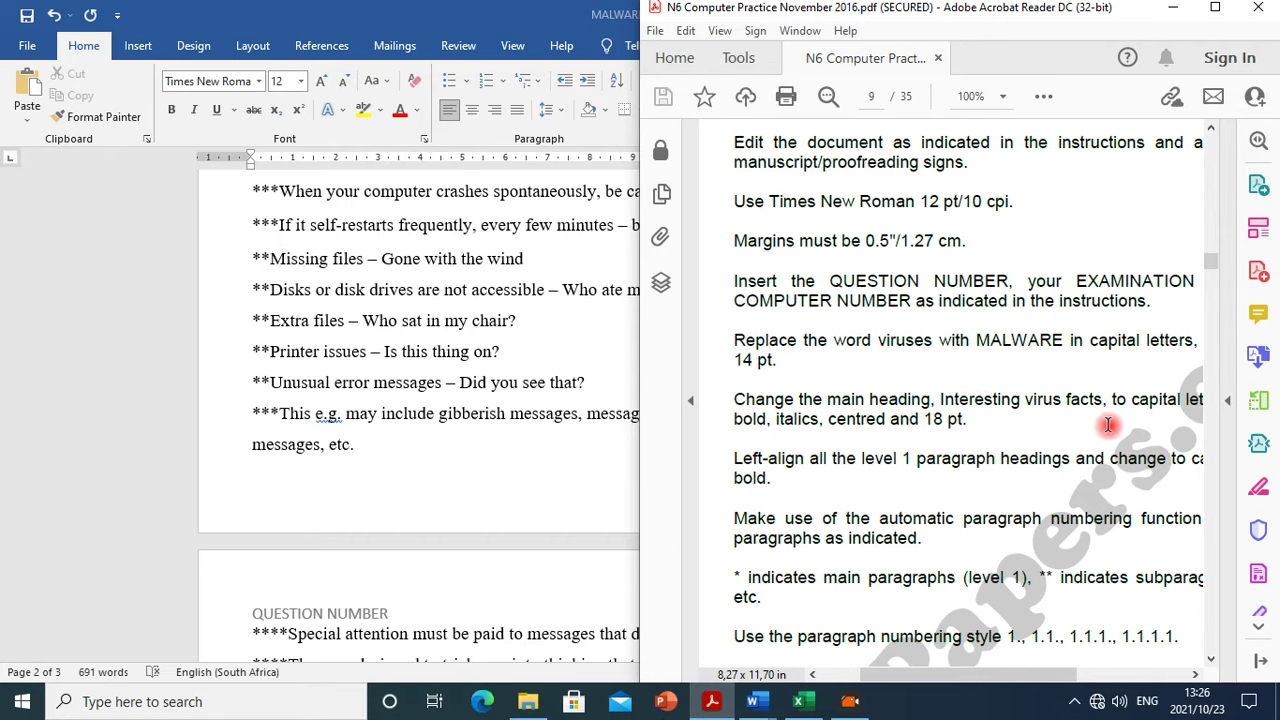
left_click_drag(887, 683, 1098, 608)
mouse_move(858, 640)
left_mouse_down()
mouse_move(757, 638)
mouse_move(833, 640)
left_mouse_up()
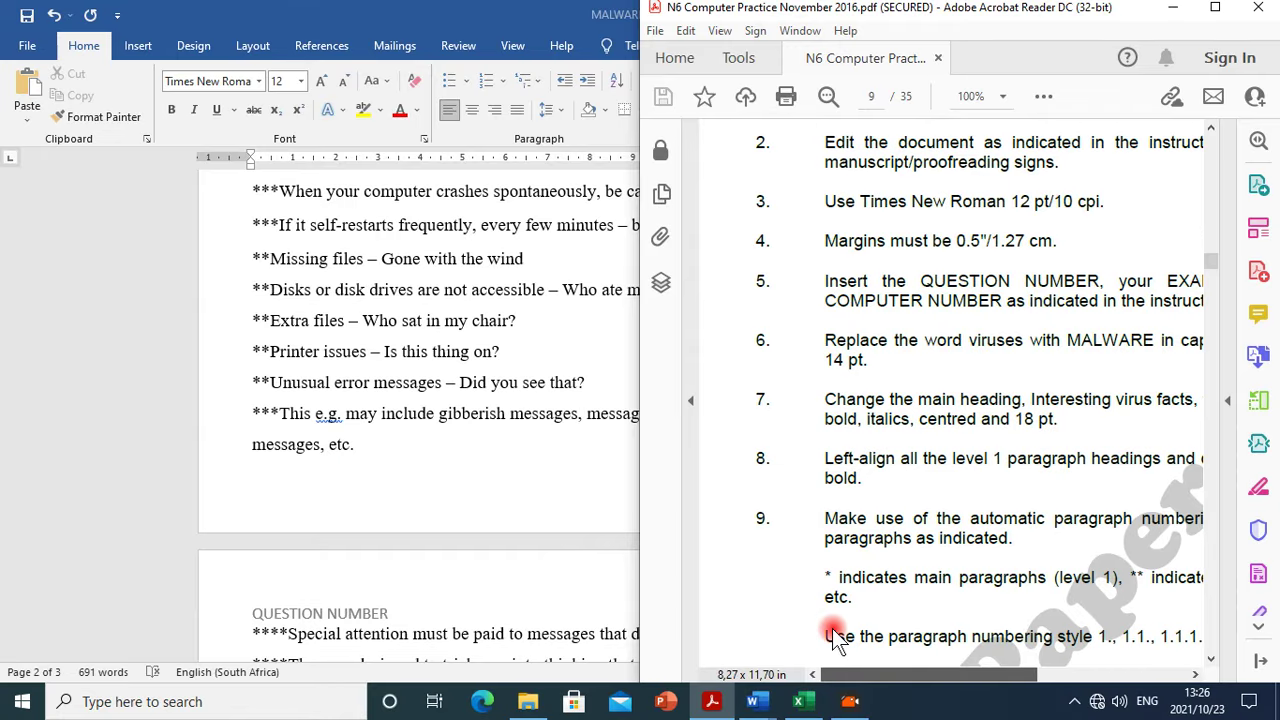
left_click(397, 448)
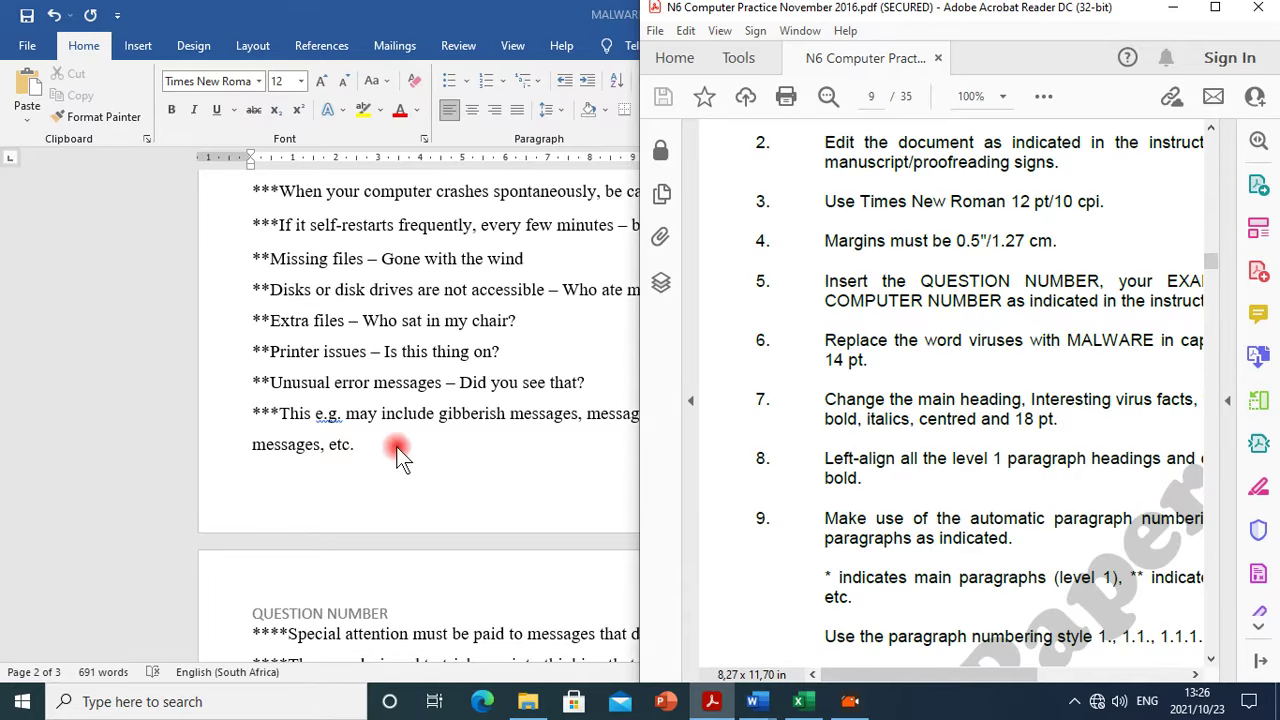
Centre the main heading "Interesting virus facts" on page 1 and format it bold, italic and 18 pt
scroll(621, 401, "up", 3)
scroll(621, 401, "up", 18)
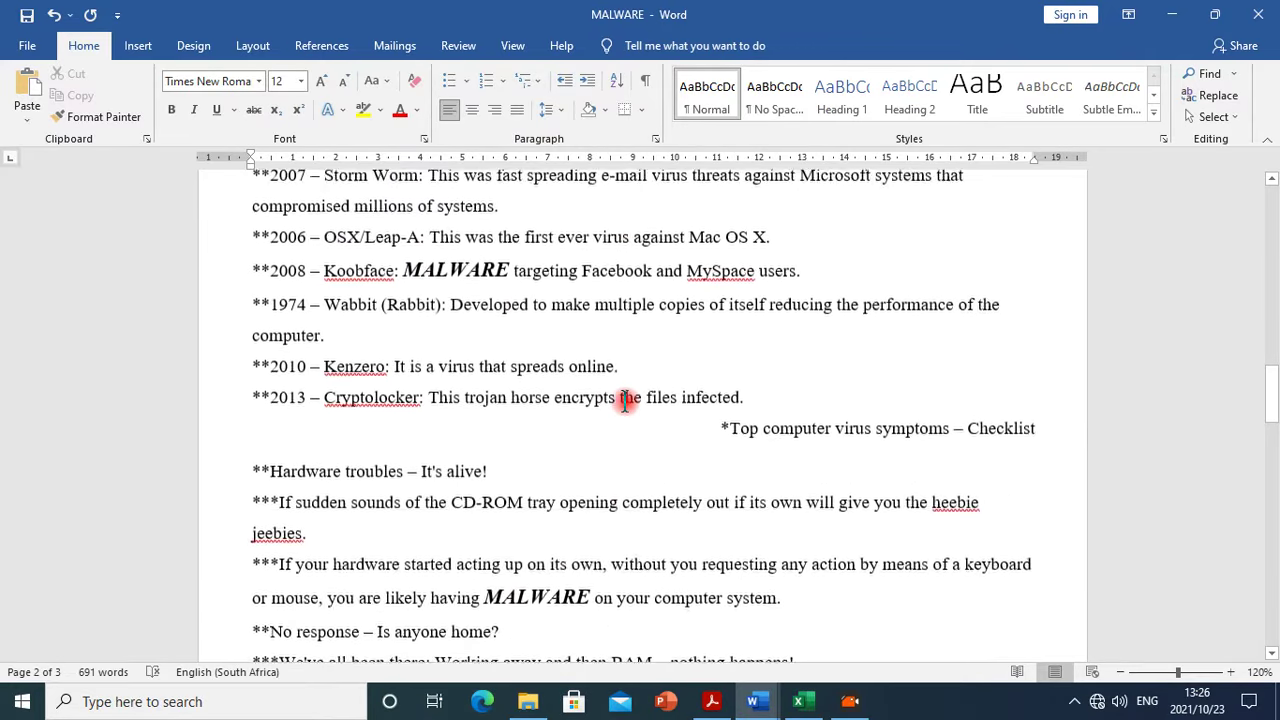
scroll(1178, 380, "up", 1)
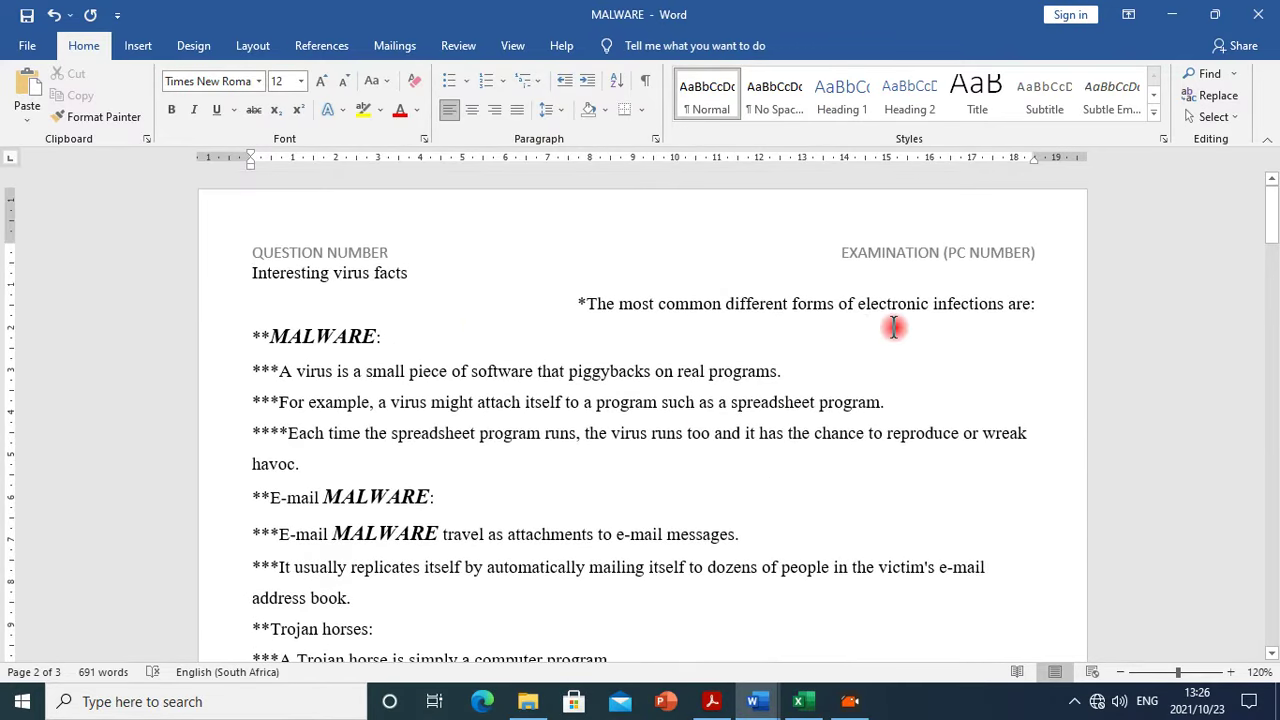
left_click(250, 276)
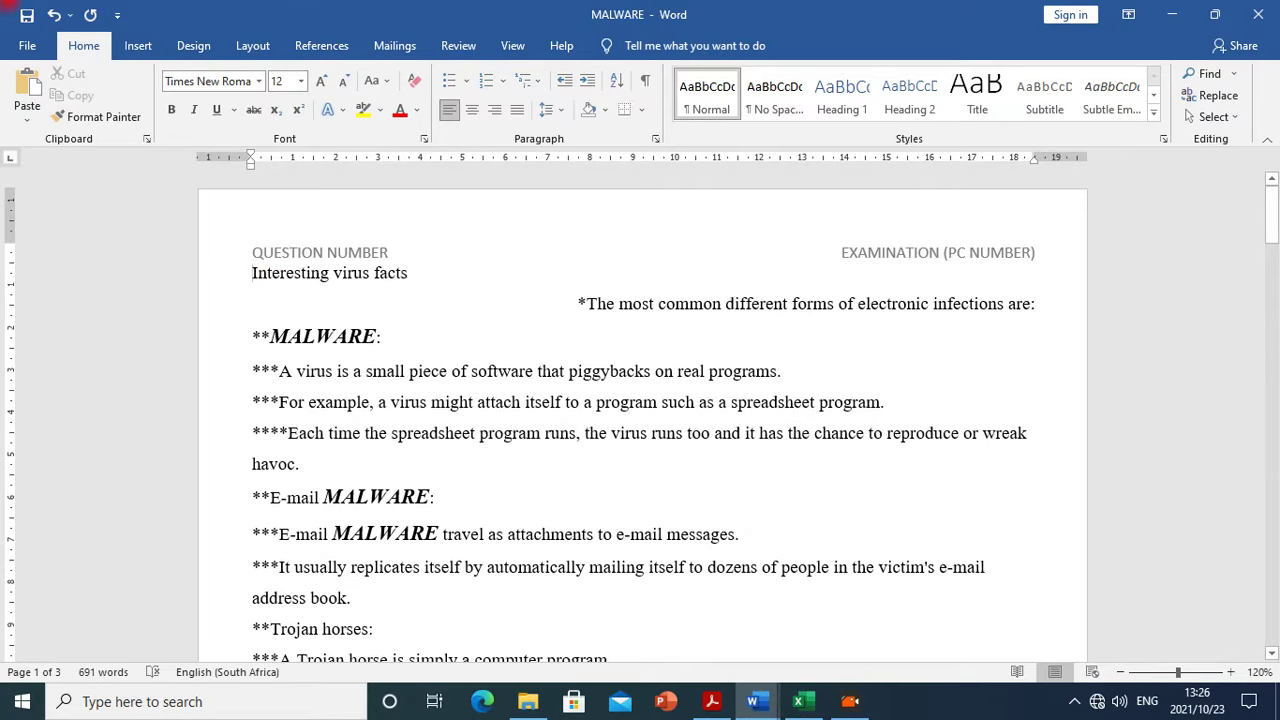
left_click_drag(250, 276, 406, 263)
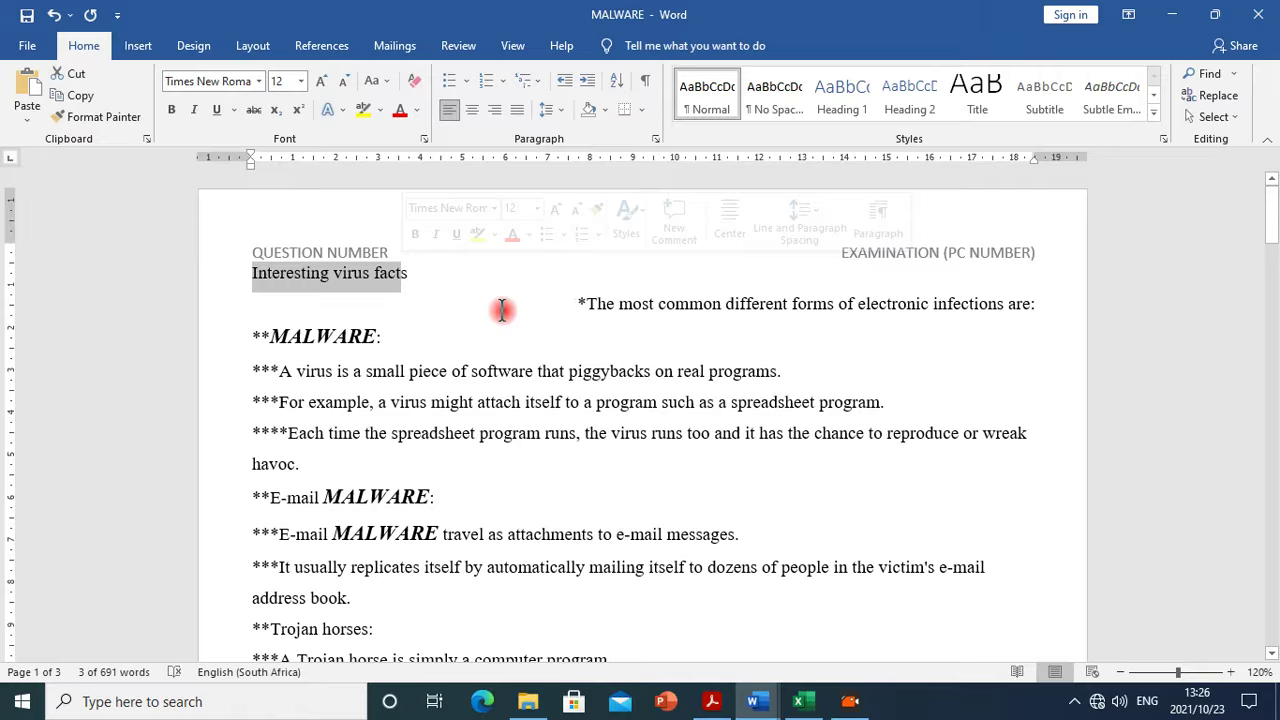
left_click(478, 114)
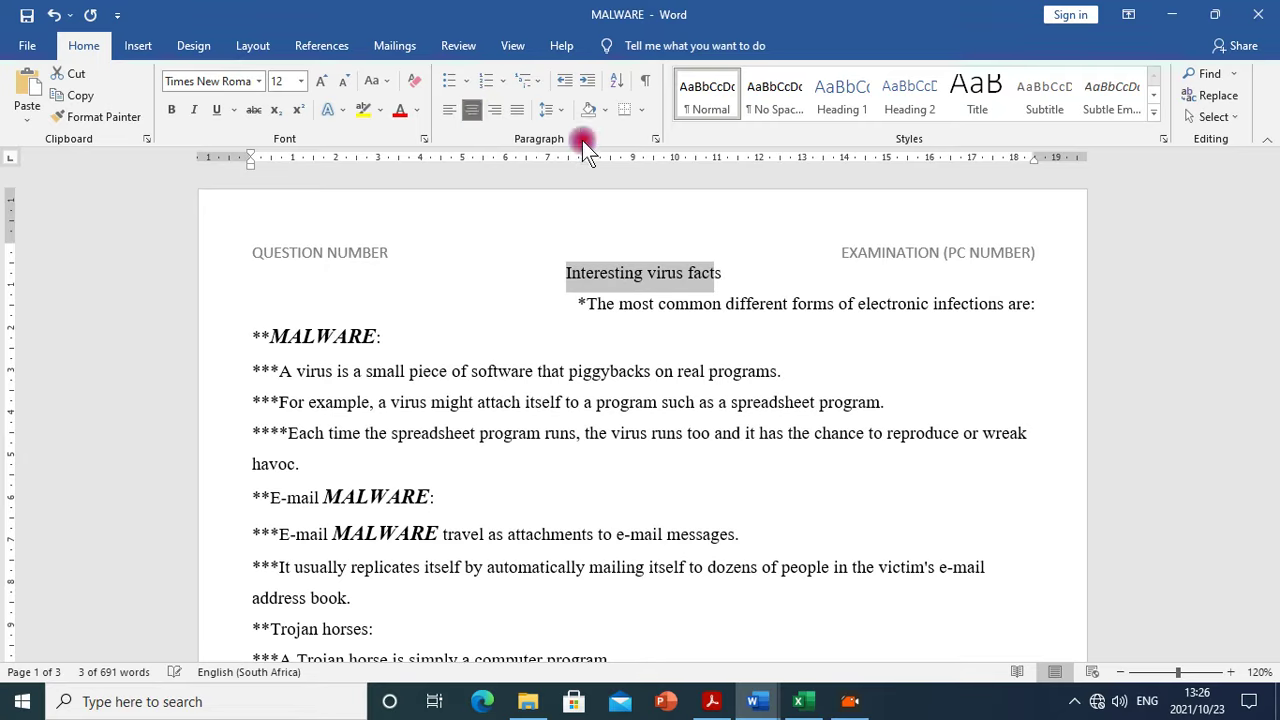
left_click(172, 110)
left_click(194, 110)
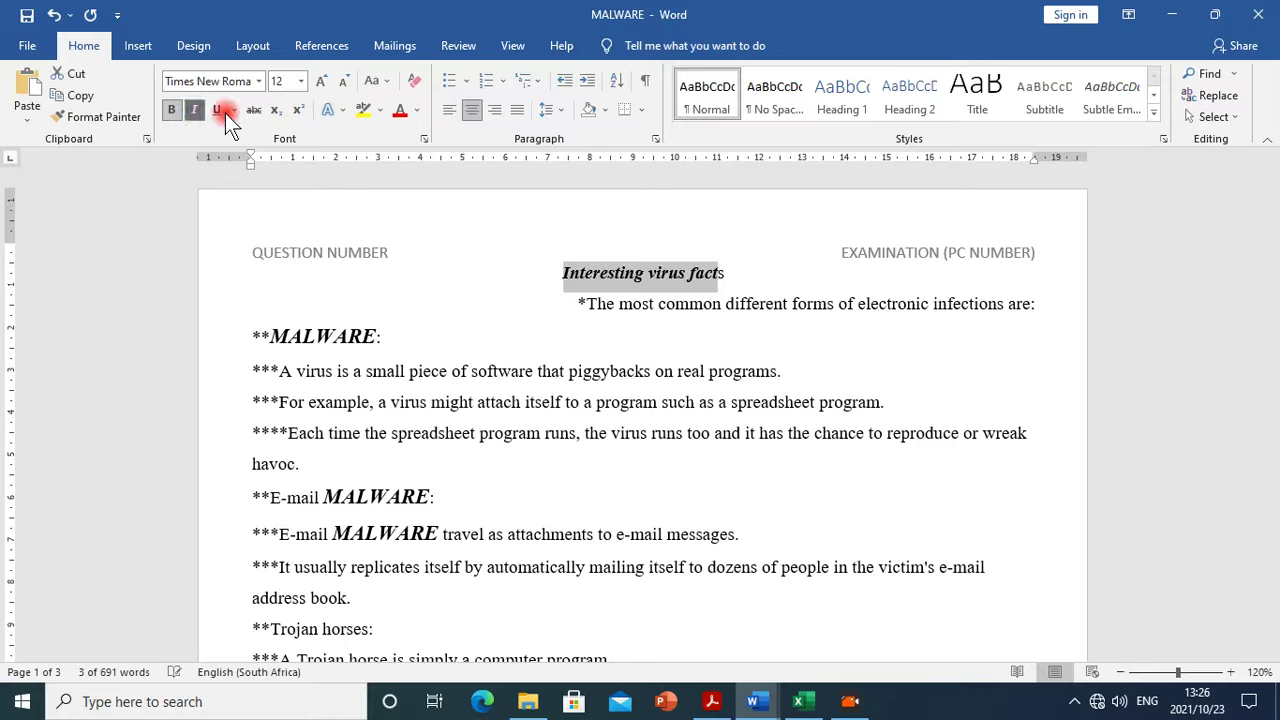
left_click(305, 82)
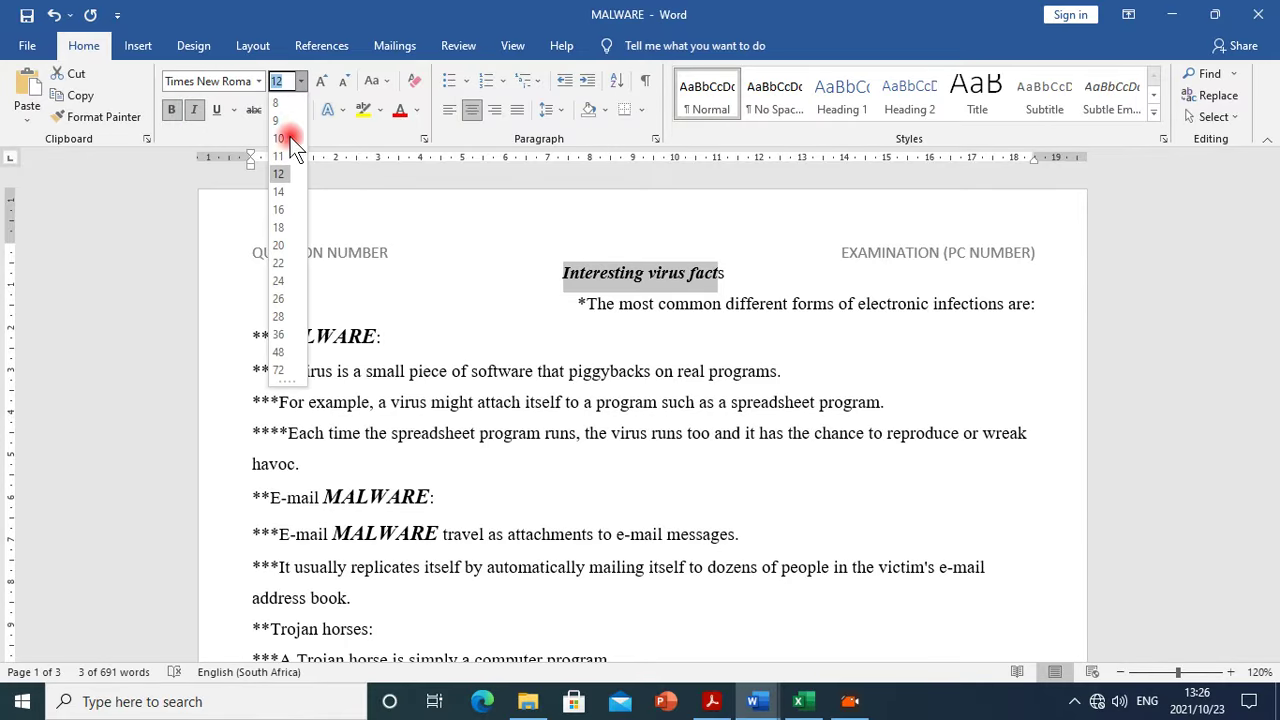
left_click(288, 227)
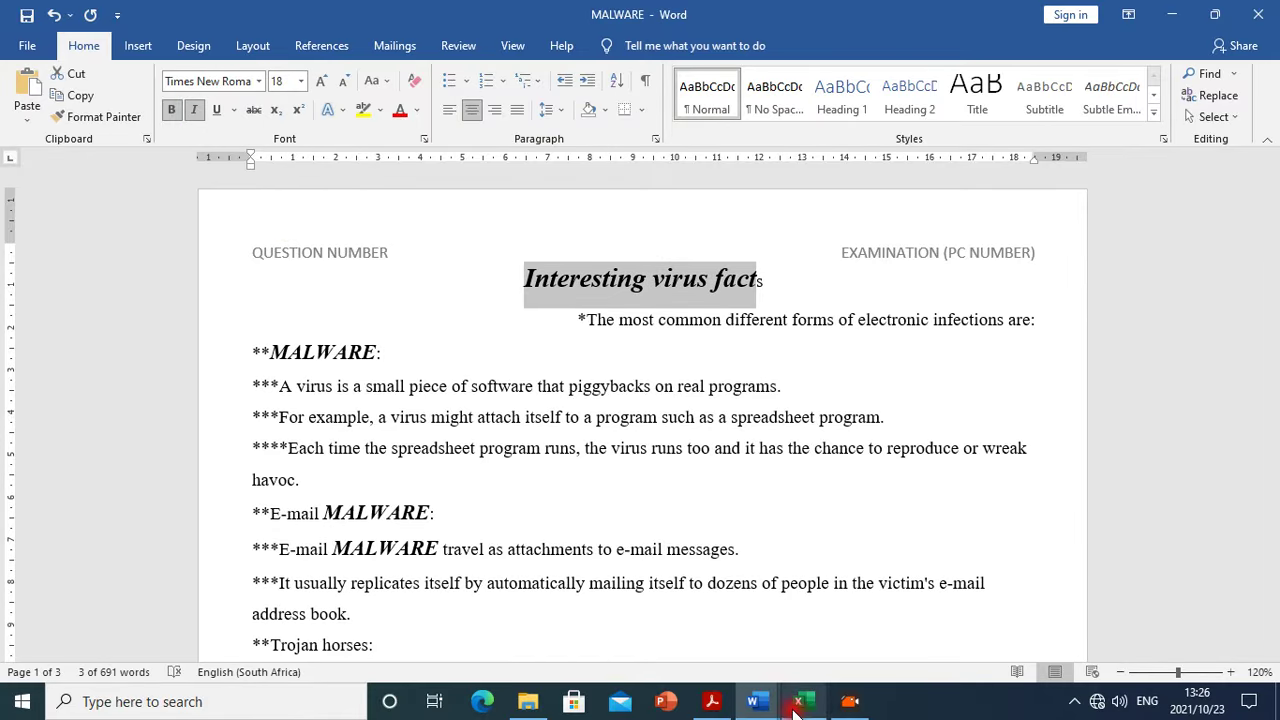
Check instruction 7 in the exam PDF in Adobe Acrobat Reader, and underline the main heading back in Word
left_click(714, 702)
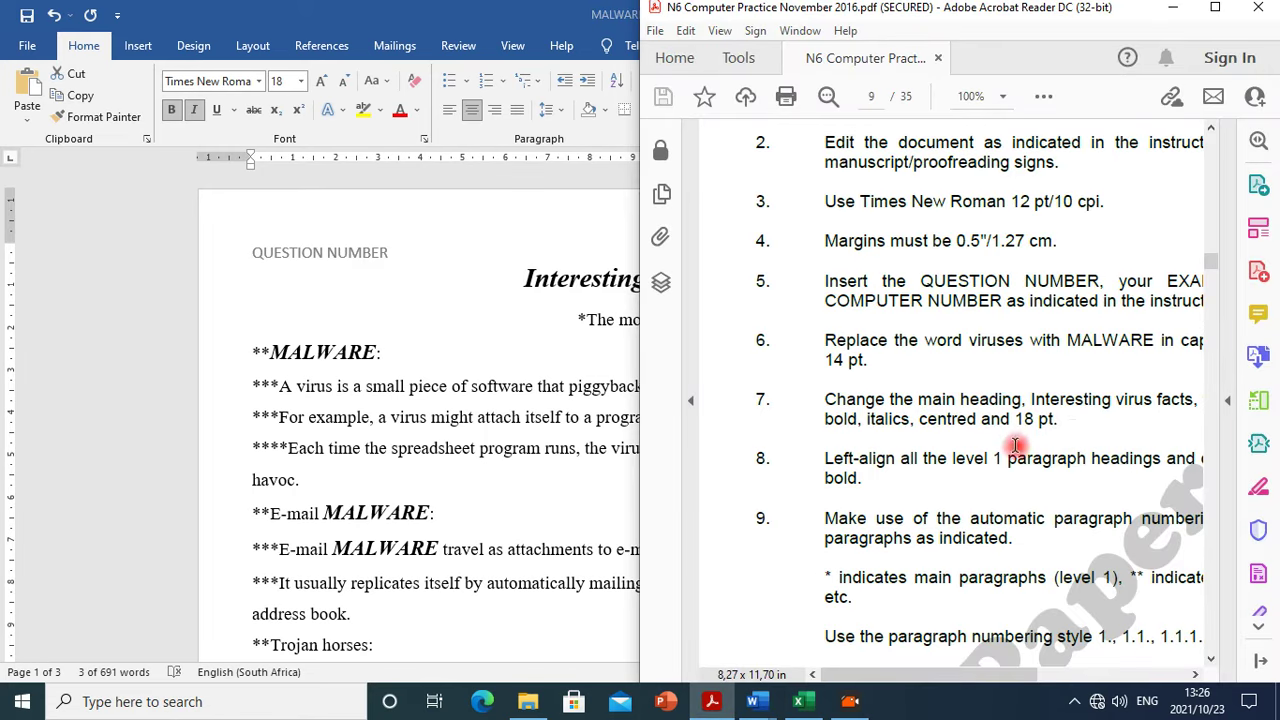
left_click_drag(823, 400, 1034, 420)
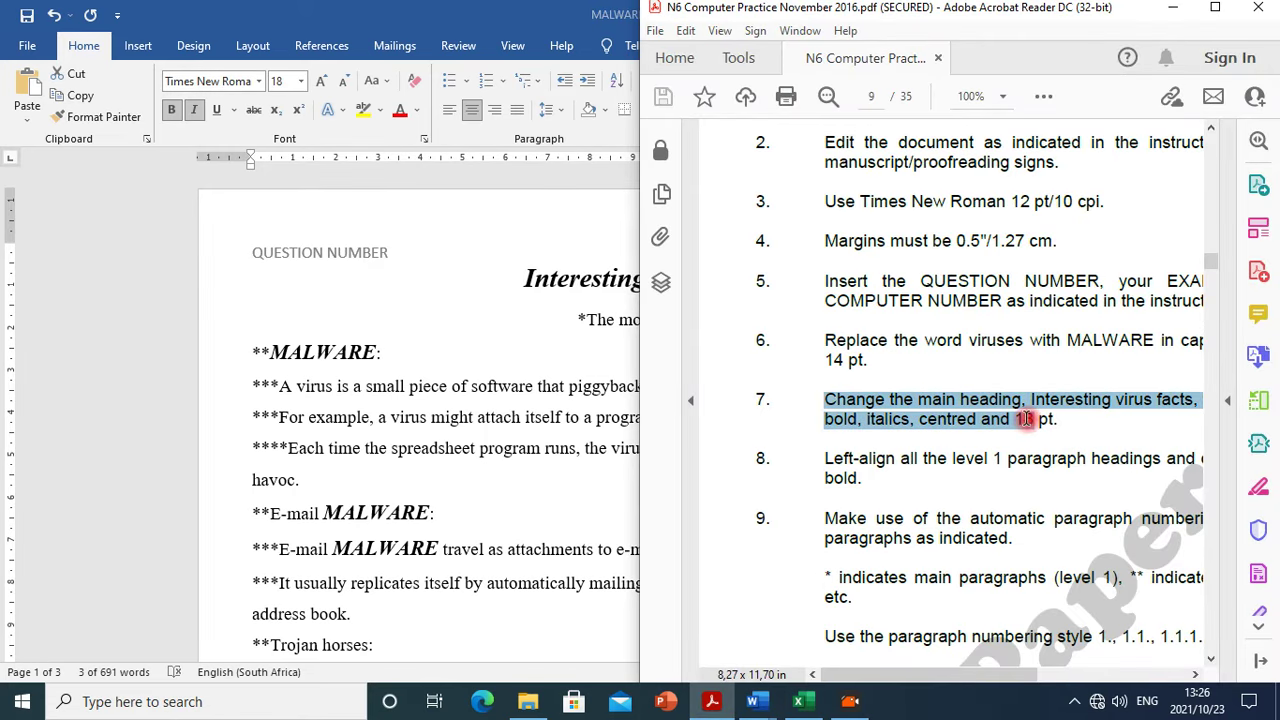
left_click_drag(955, 680, 995, 688)
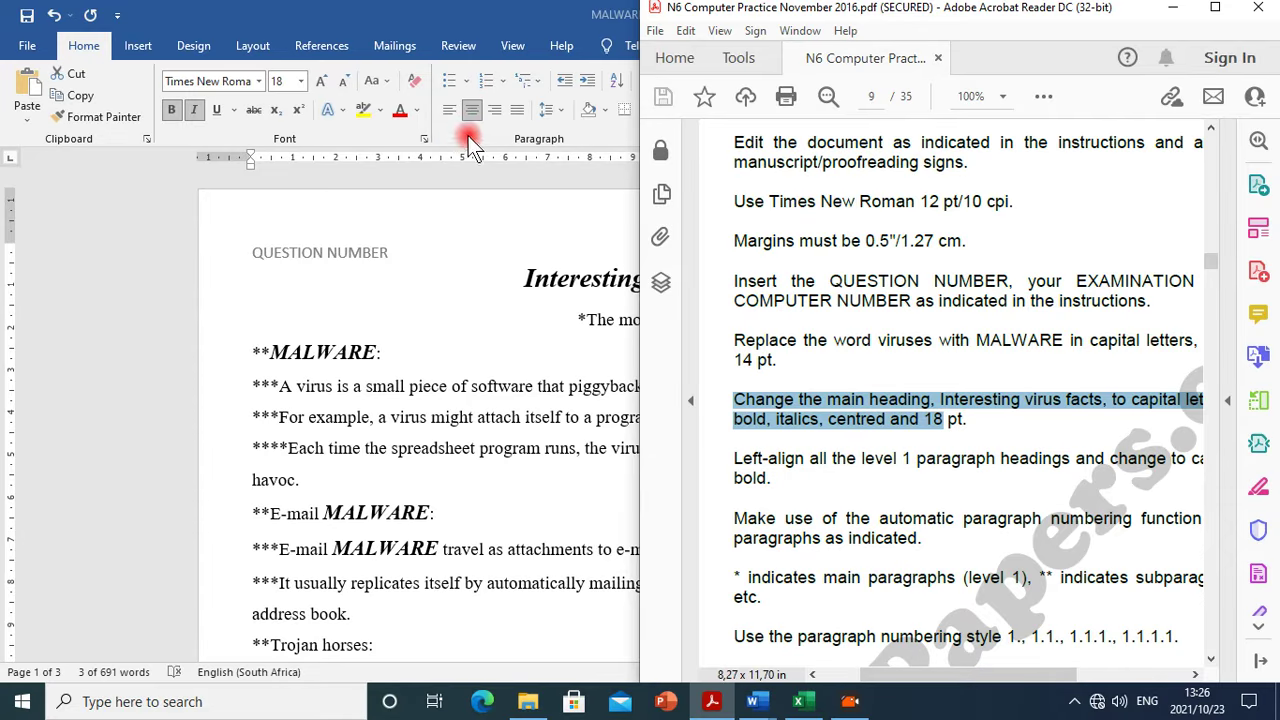
left_click(220, 115)
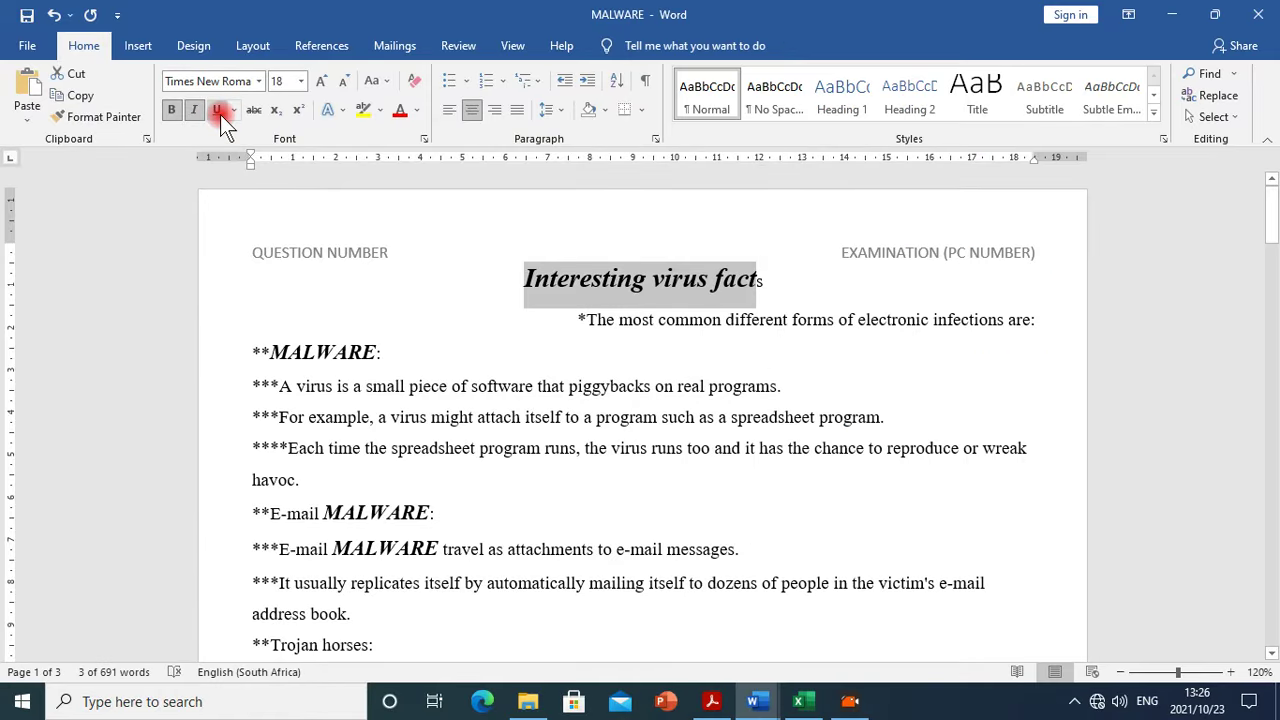
left_click(218, 111)
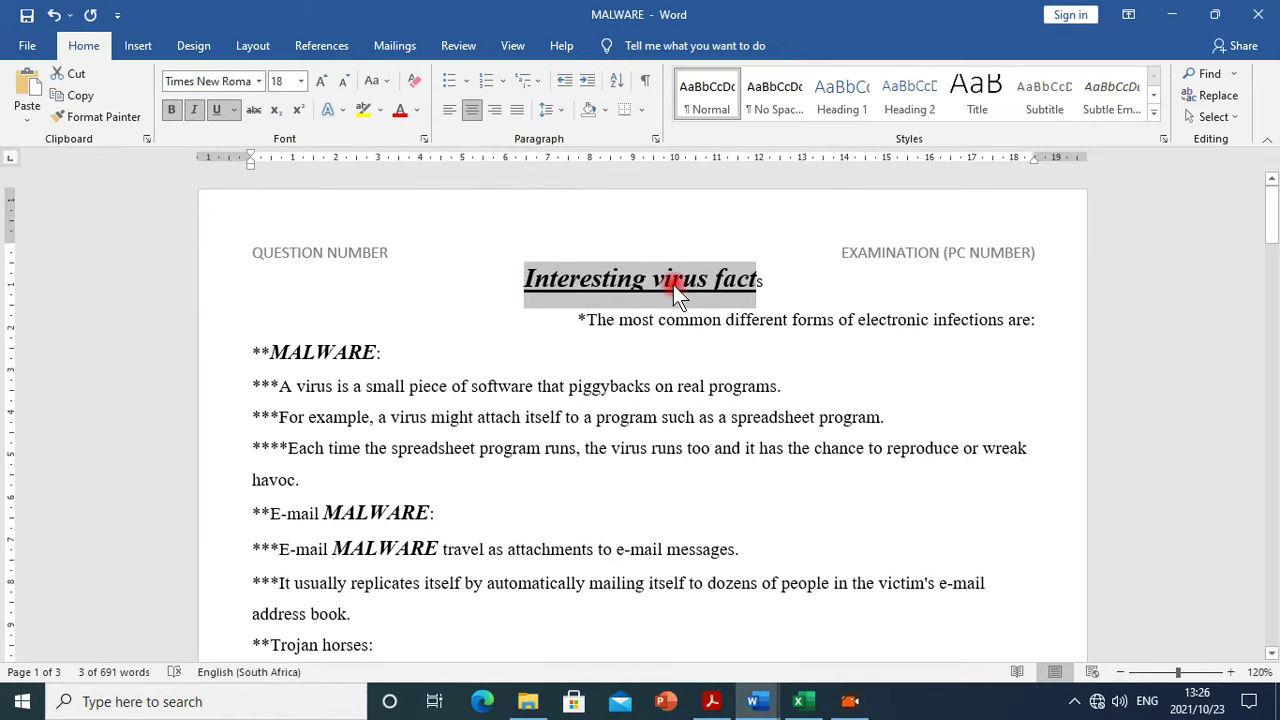
Make the whole main heading, including its last letter, bold, underlined and 18 pt, with italics off
left_click_drag(775, 284, 497, 283)
left_click(171, 110)
left_click(173, 110)
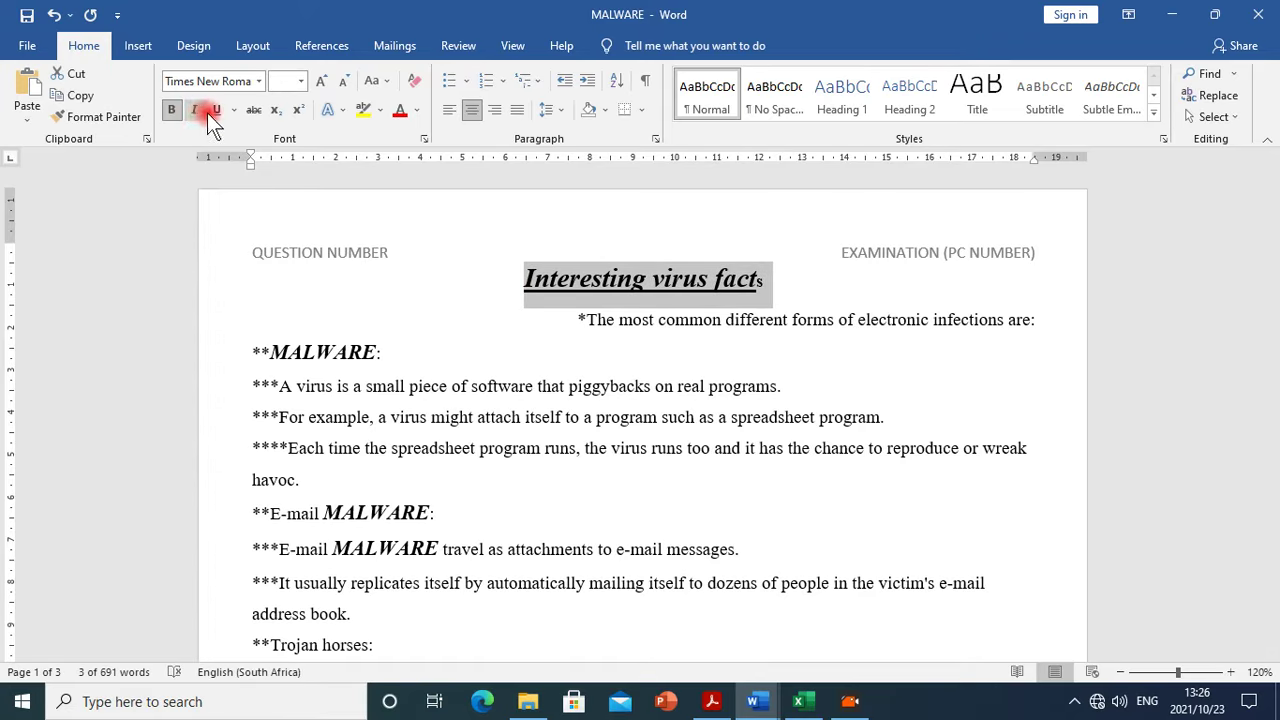
left_click(216, 110)
left_click(213, 110)
left_click(194, 110)
left_click(299, 82)
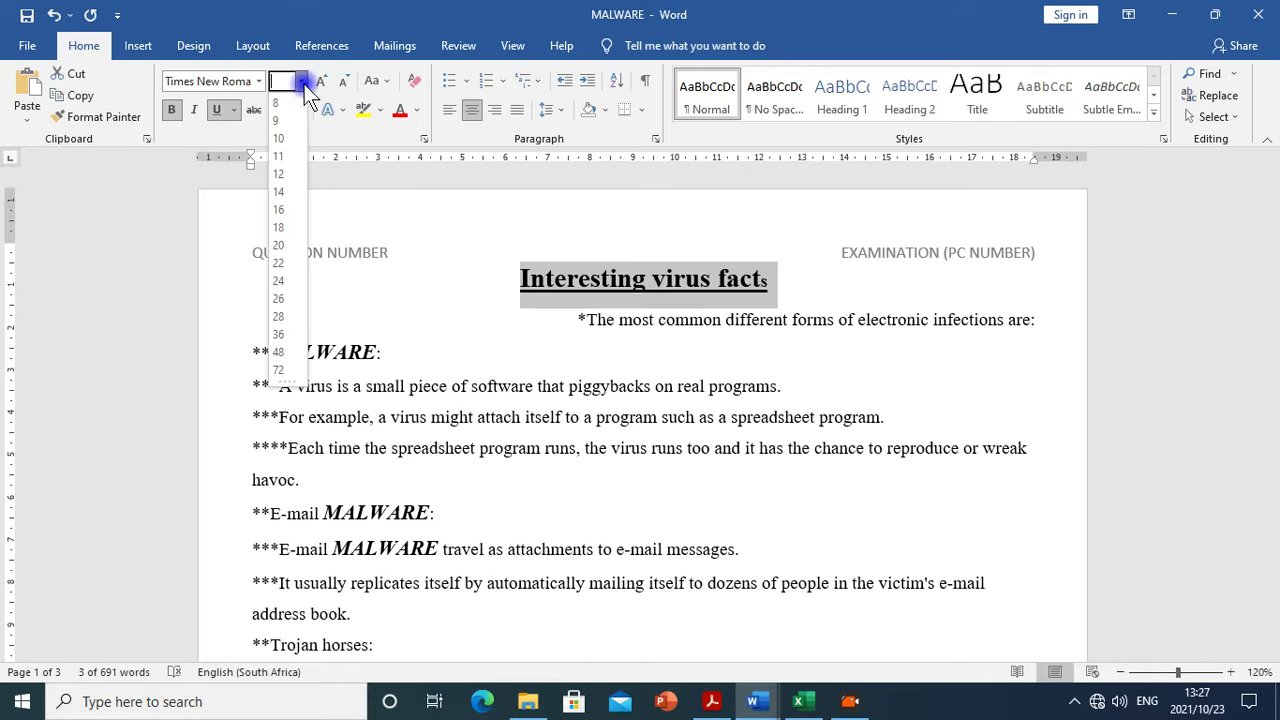
left_click(281, 229)
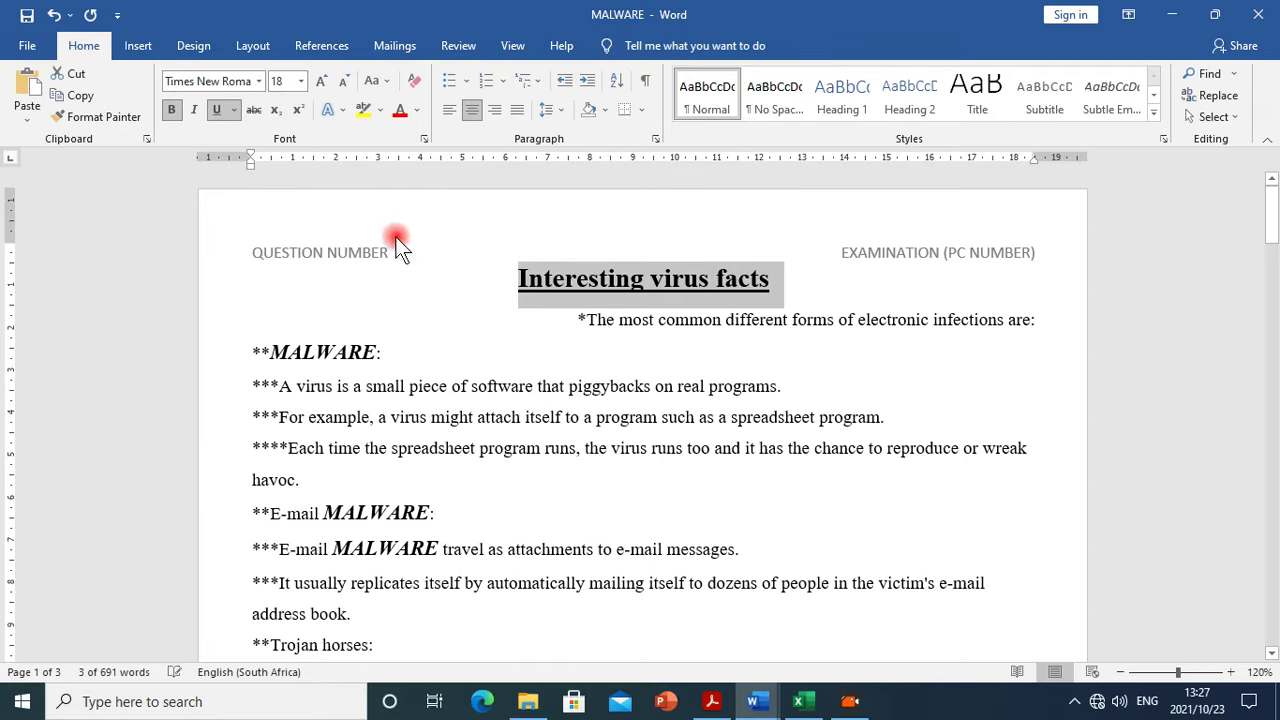
Change the main heading to uppercase and make it italic
left_click(383, 83)
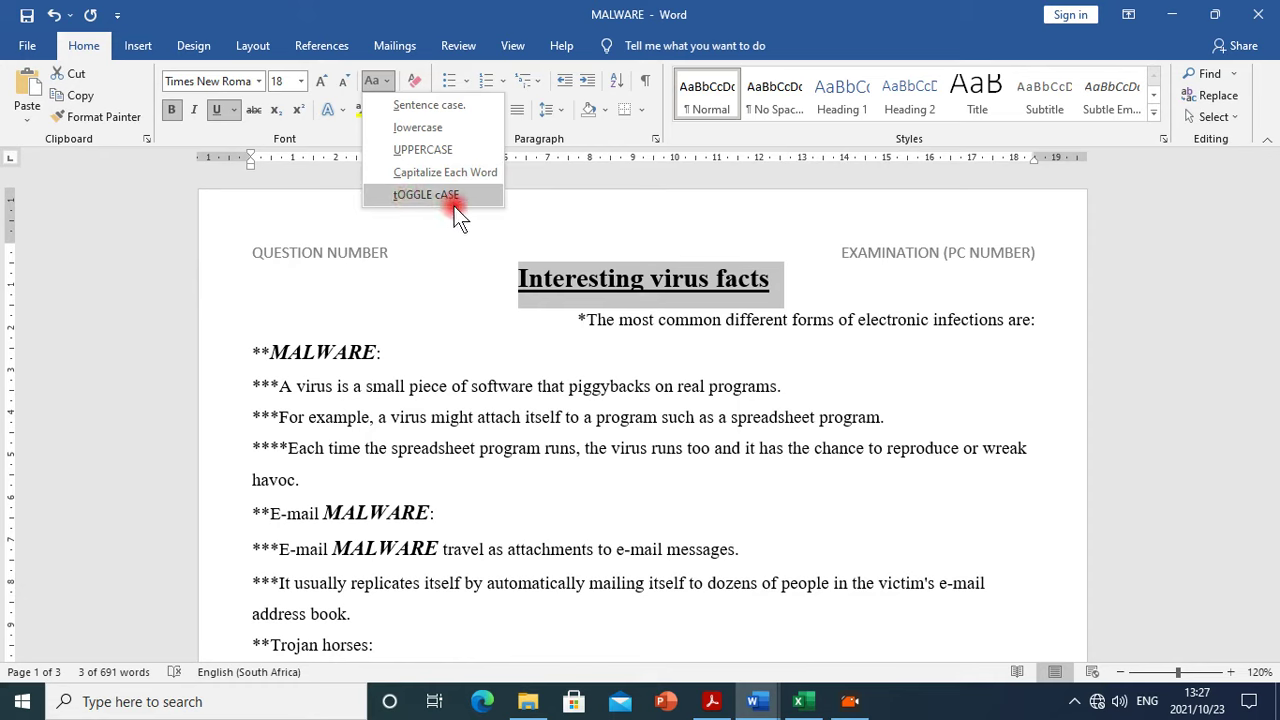
left_click(447, 149)
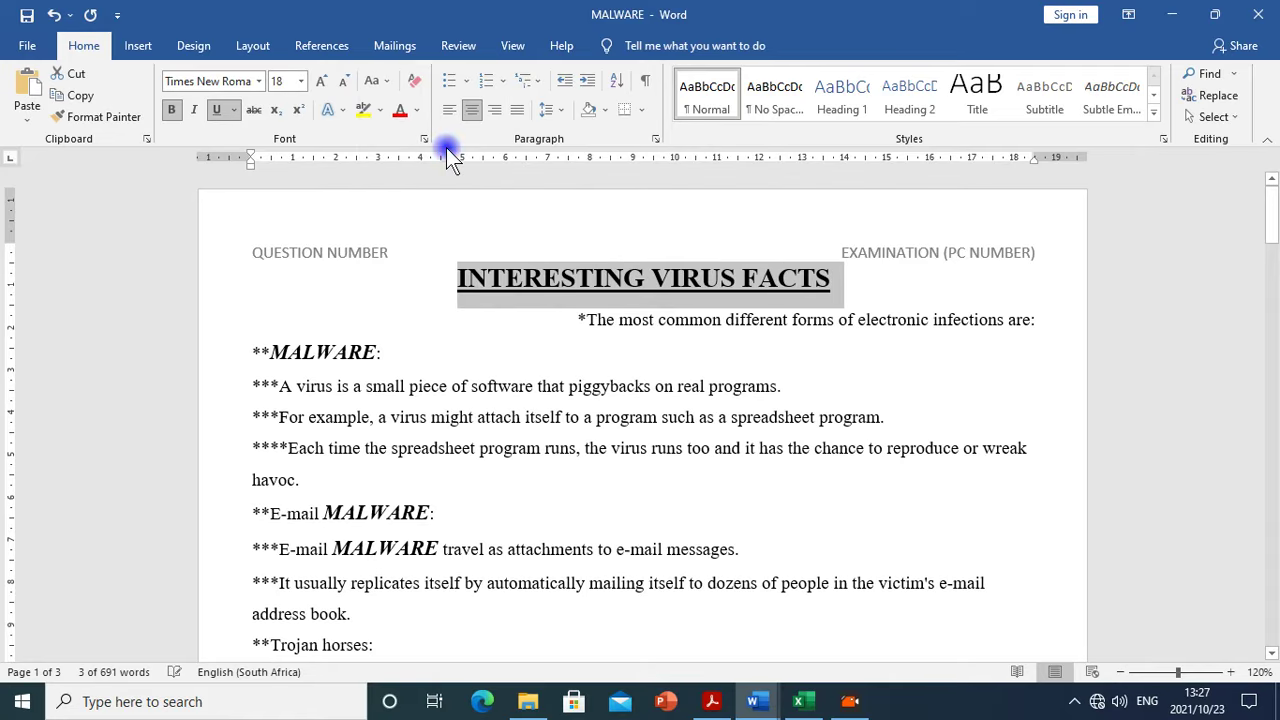
left_click(237, 114)
left_click(200, 109)
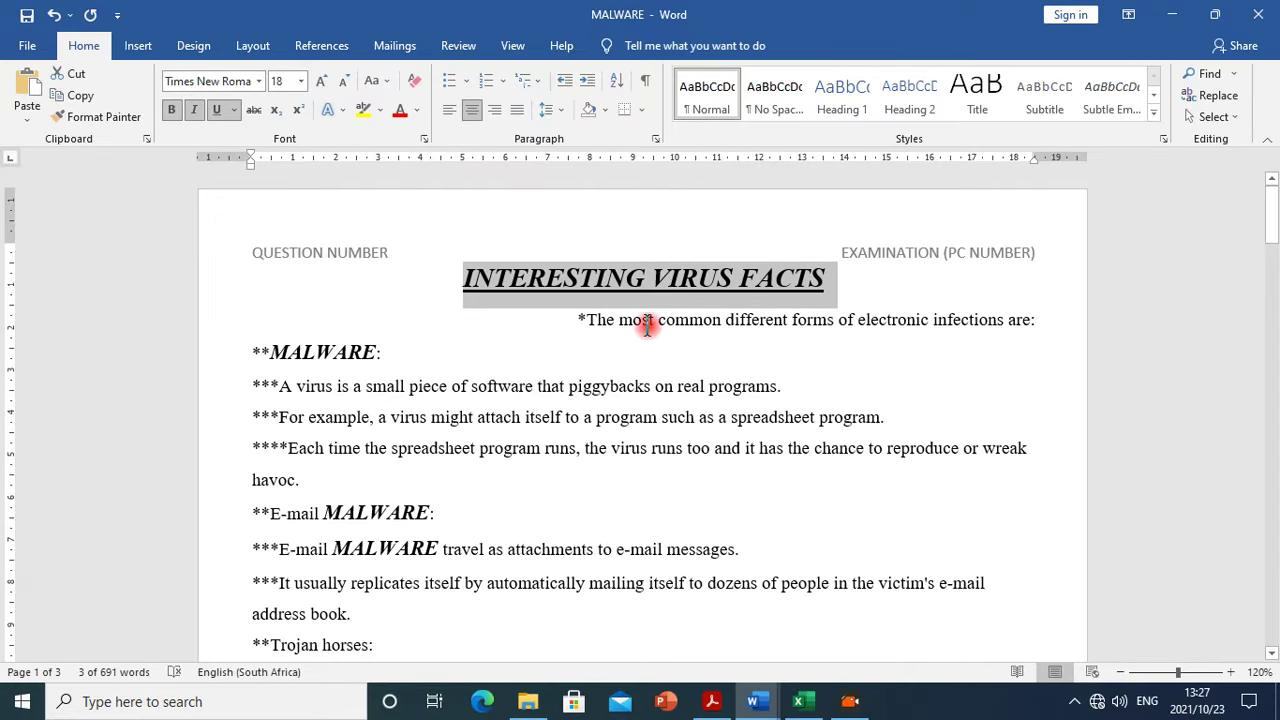
Read instructions 8 and 9 on level 1 headings and automatic paragraph numbering in the exam PDF in Adobe Acrobat Reader
left_click(714, 701)
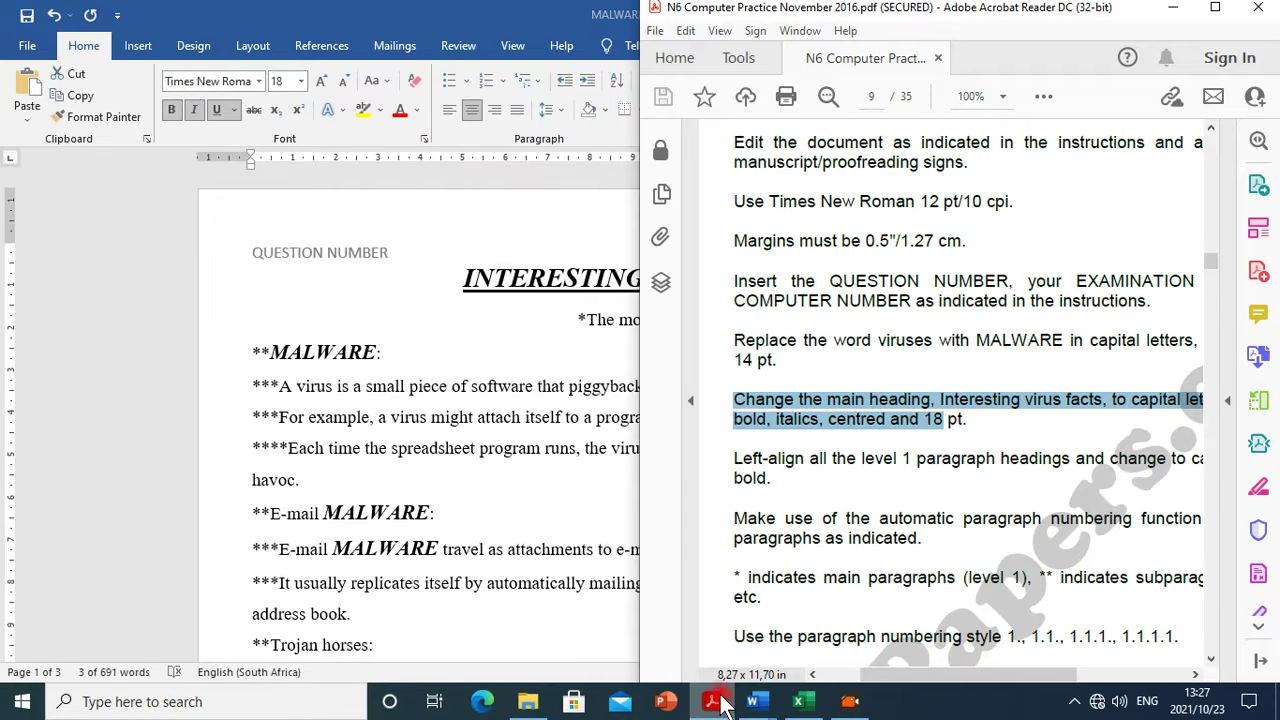
left_click(983, 450)
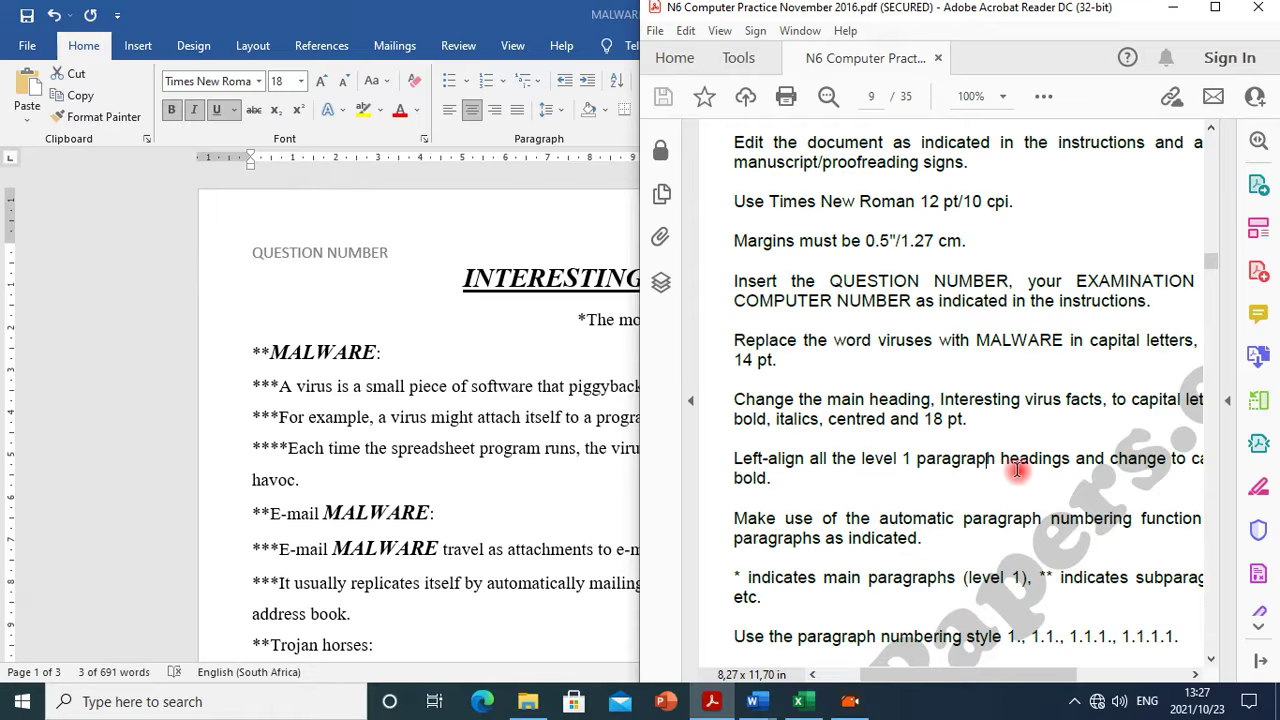
mouse_move(1036, 674)
left_mouse_down()
mouse_move(1097, 678)
mouse_move(1006, 680)
mouse_move(1018, 676)
left_mouse_up()
scroll(930, 460, "down", 3)
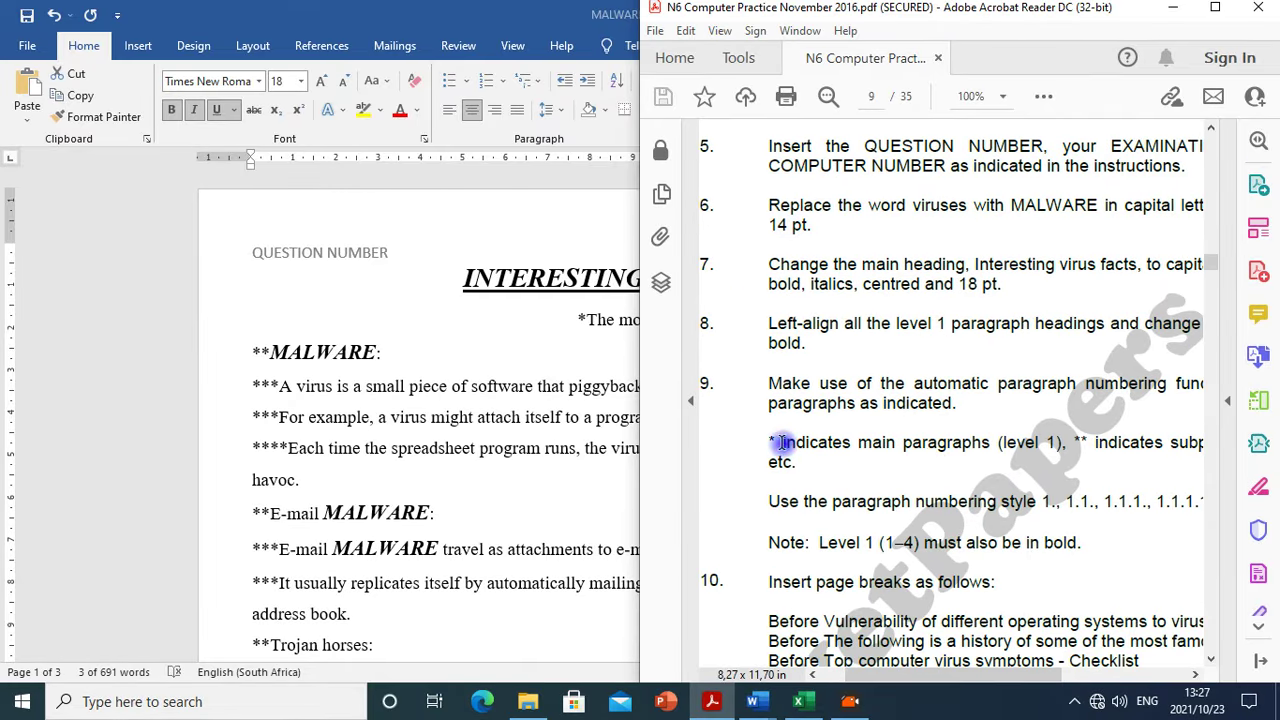
left_click_drag(764, 442, 780, 443)
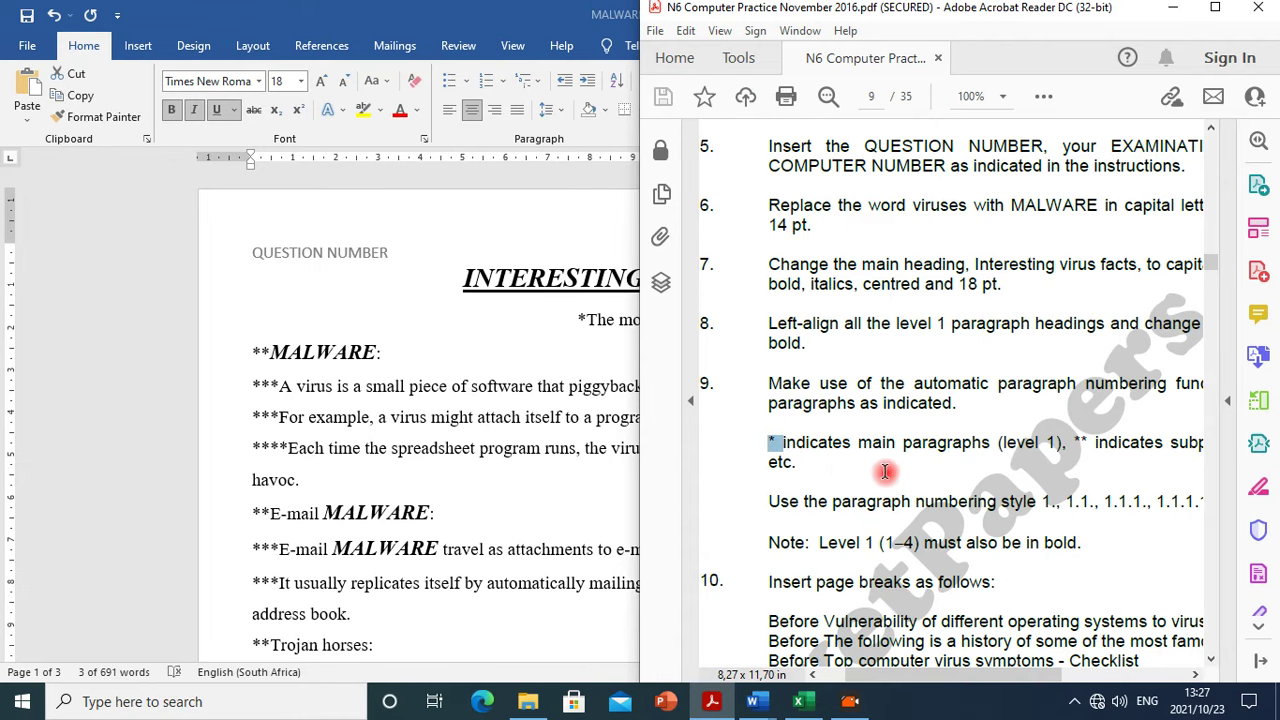
left_click_drag(845, 452, 797, 447)
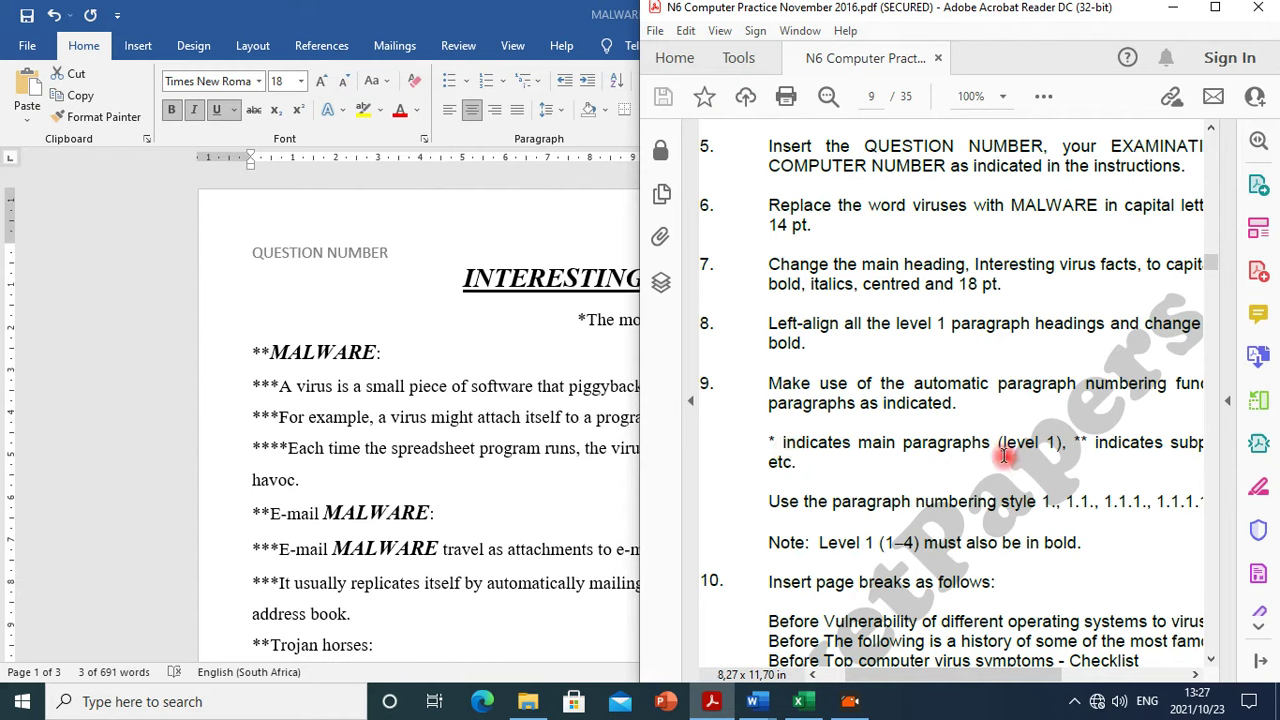
left_click_drag(1045, 447, 990, 452)
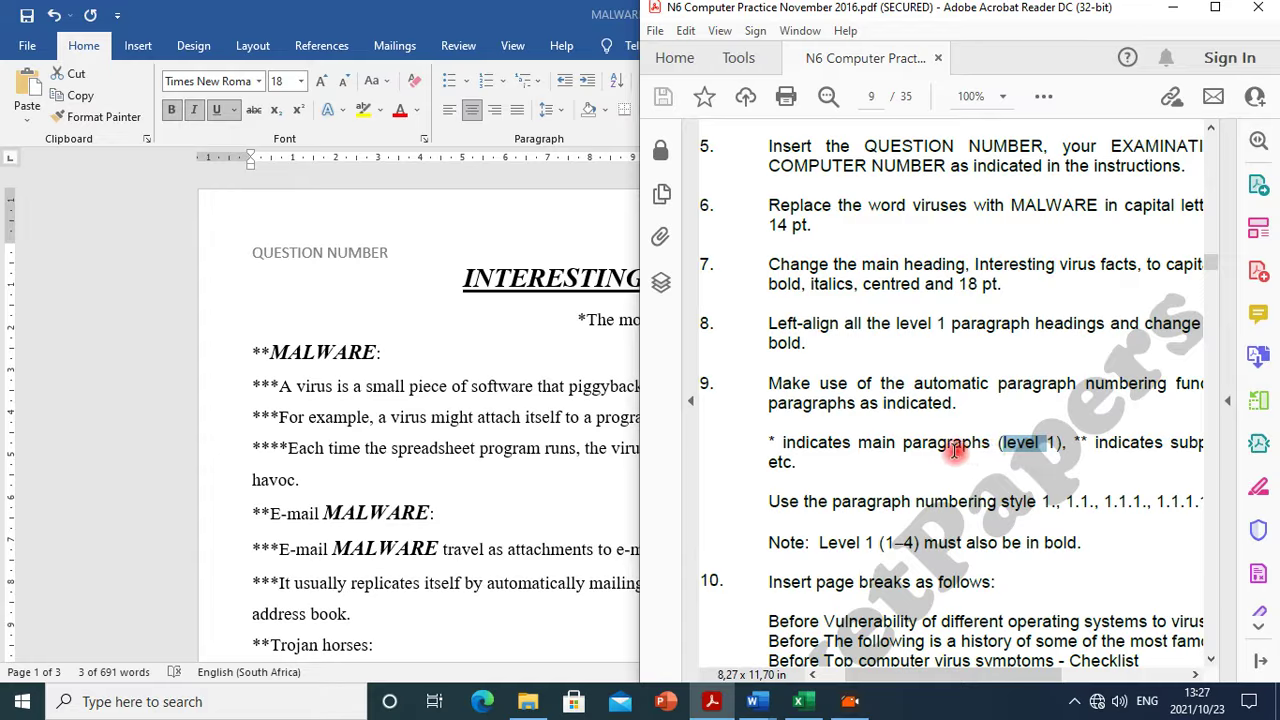
left_click(1083, 441)
mouse_move(915, 677)
left_mouse_down()
mouse_move(1011, 677)
mouse_move(930, 678)
left_mouse_up()
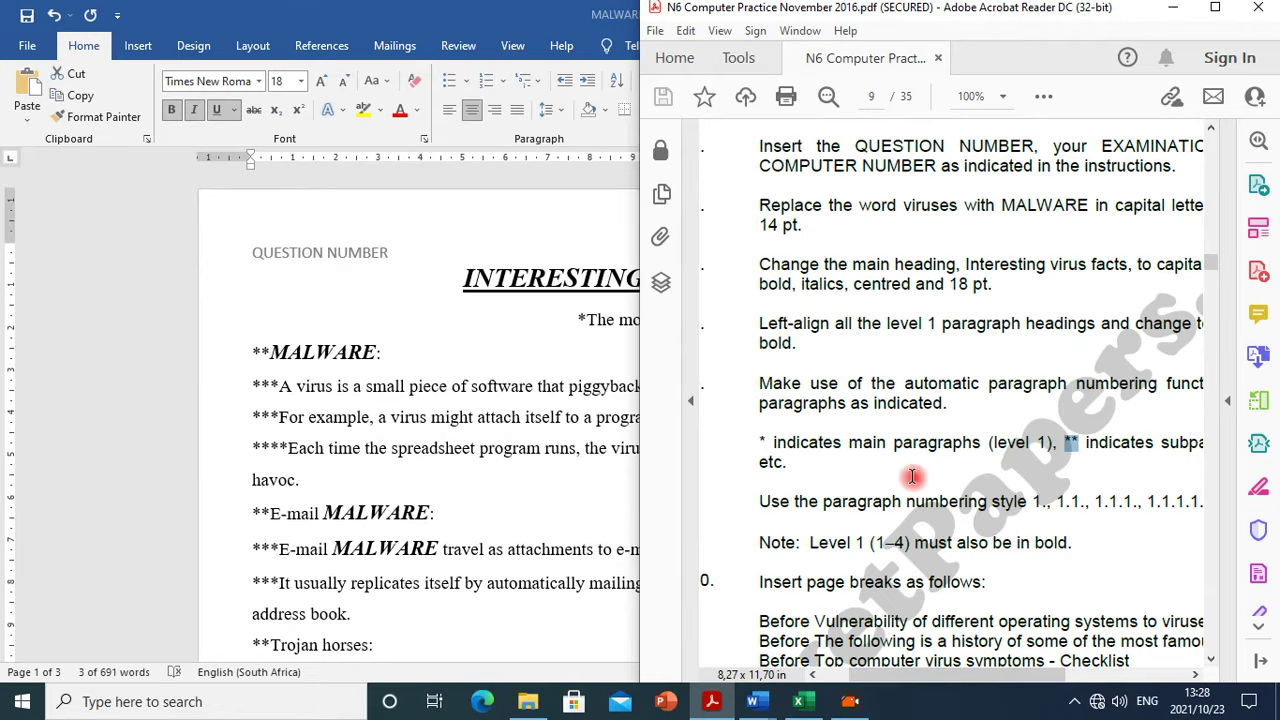
left_click_drag(788, 326, 958, 330)
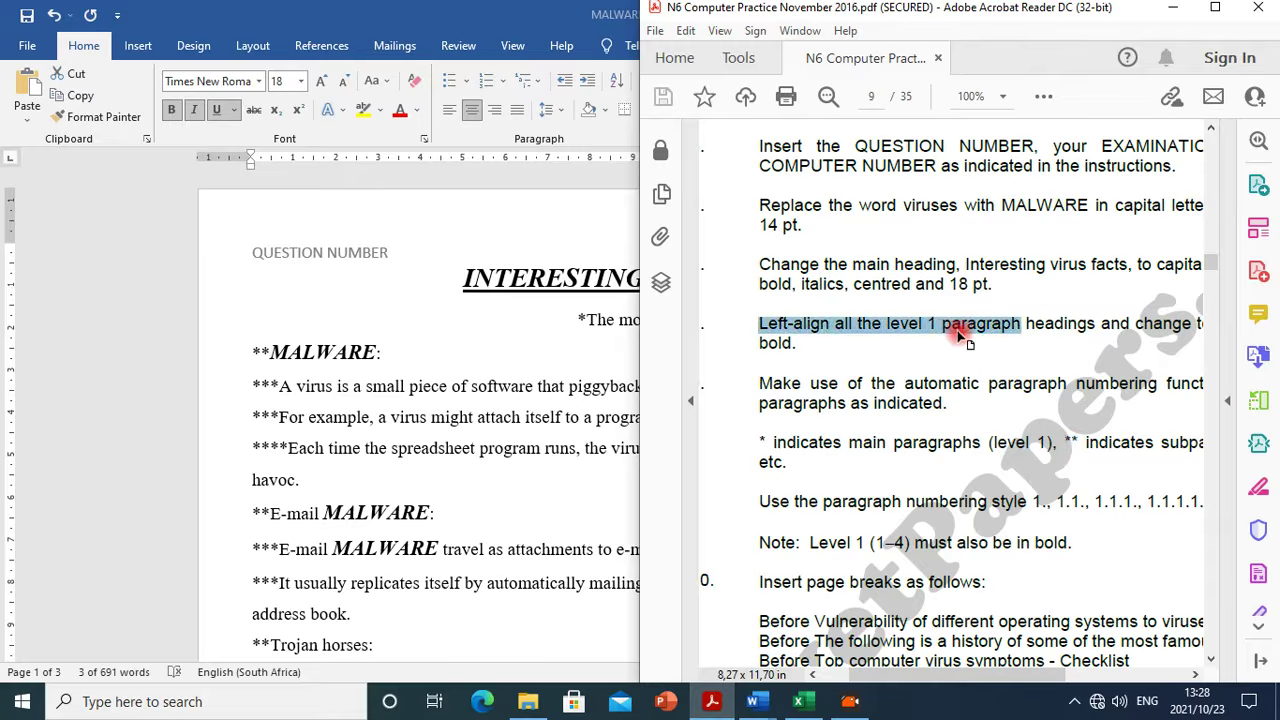
left_click_drag(925, 679, 1003, 683)
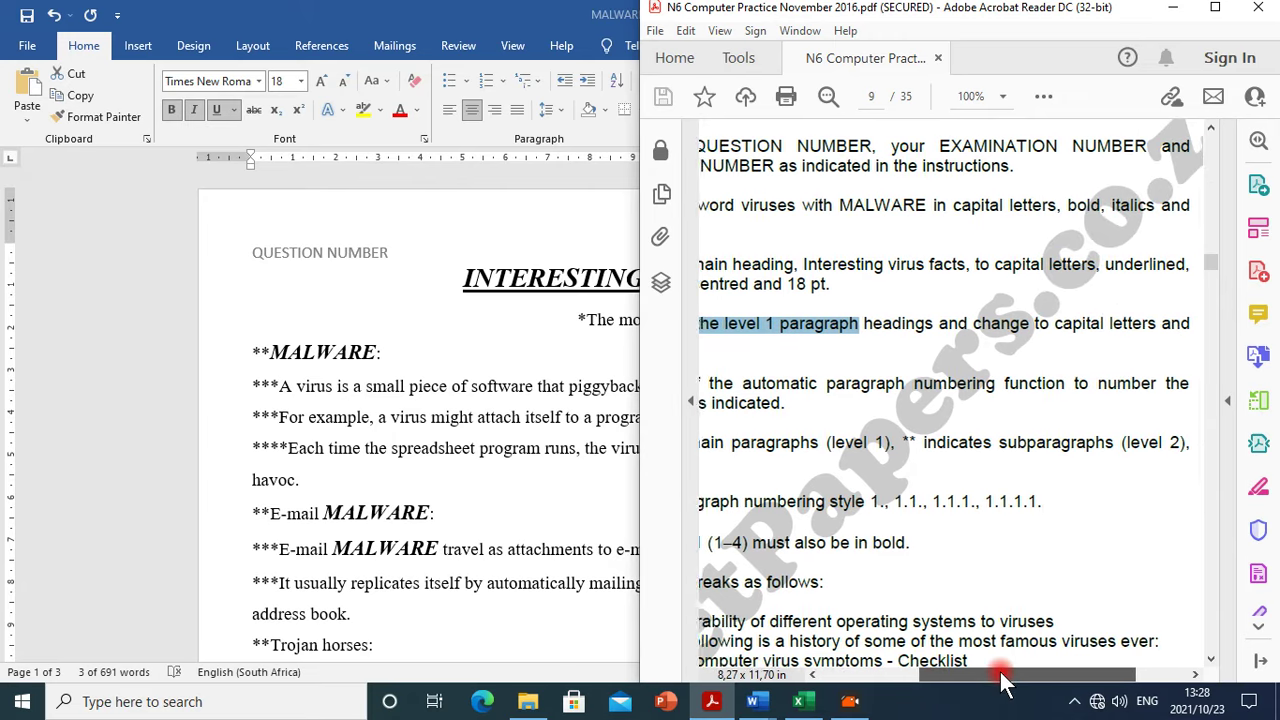
In Word, left-align the level 1 heading "*The most common different forms of electronic infections are:" and make it bold and uppercase
left_click(571, 319)
left_click_drag(576, 319, 1077, 334)
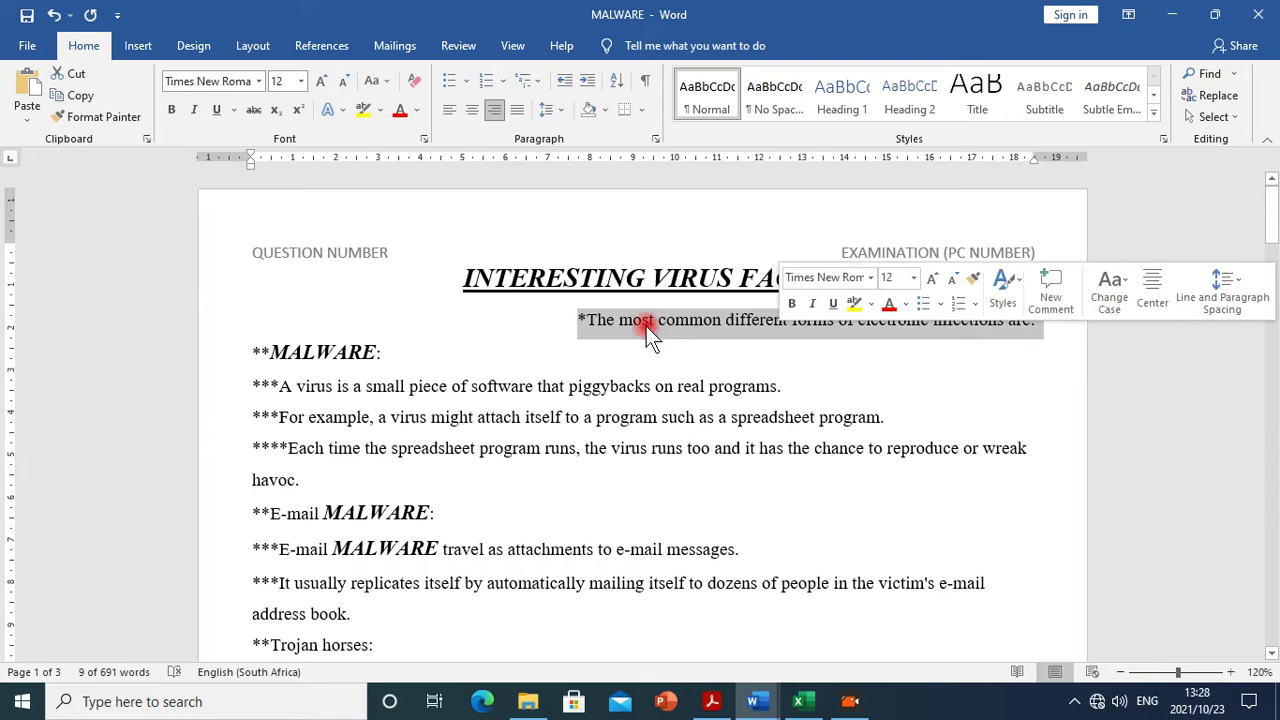
left_click(450, 112)
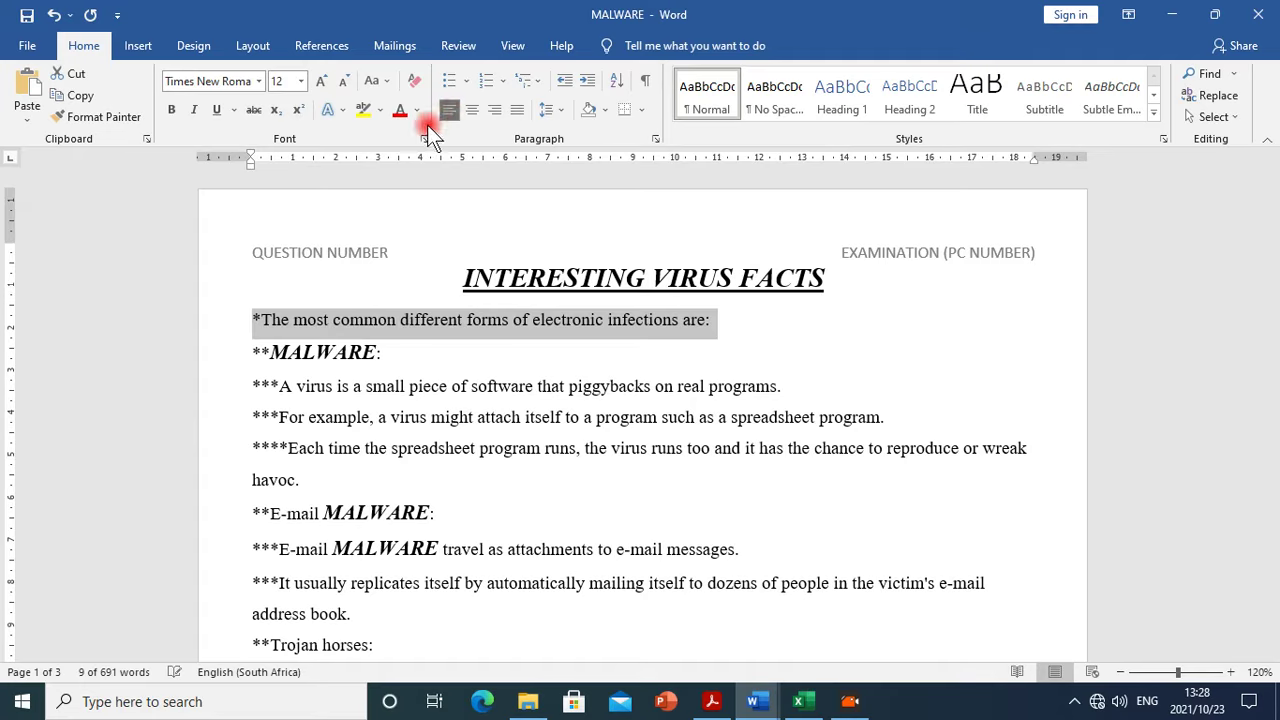
left_click(174, 111)
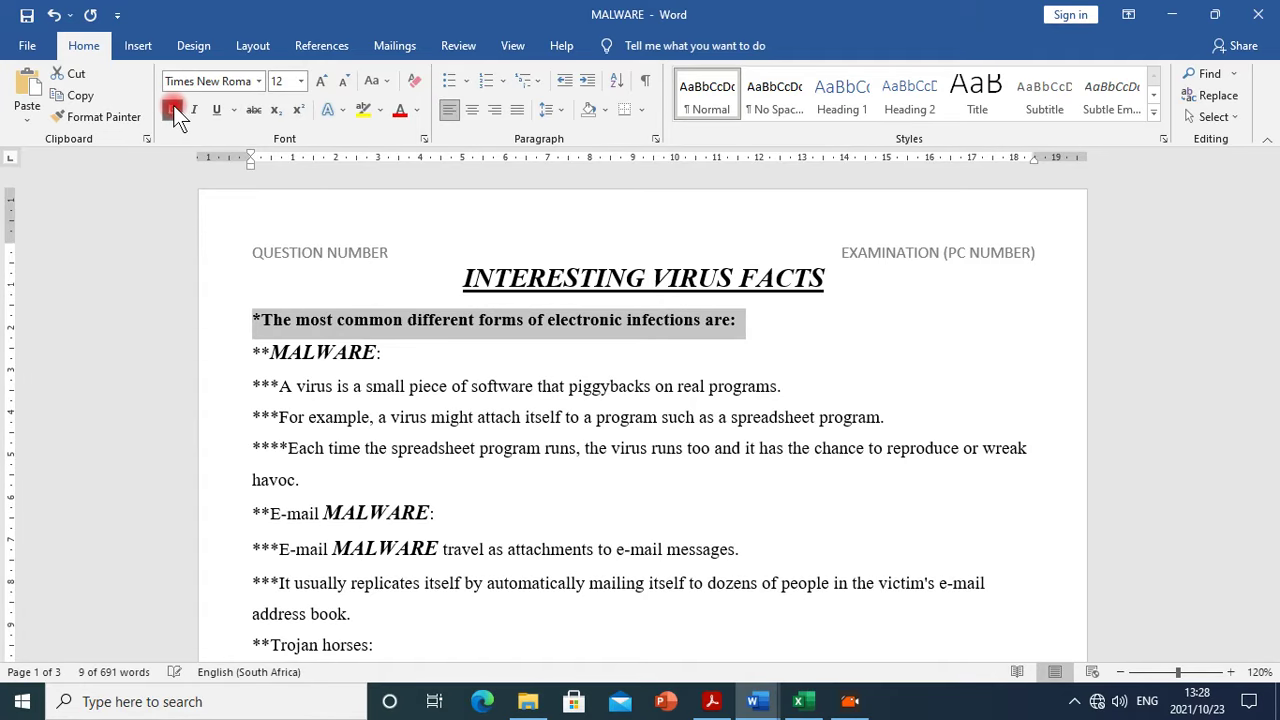
left_click(373, 80)
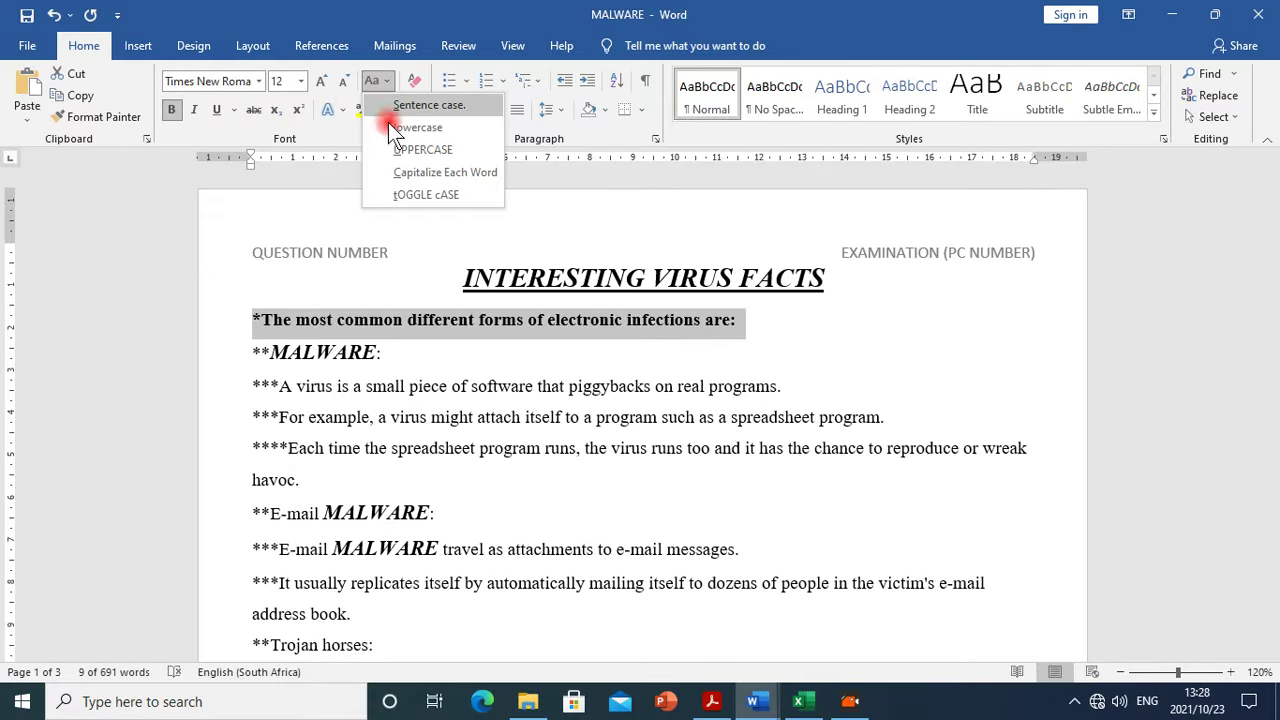
left_click(401, 150)
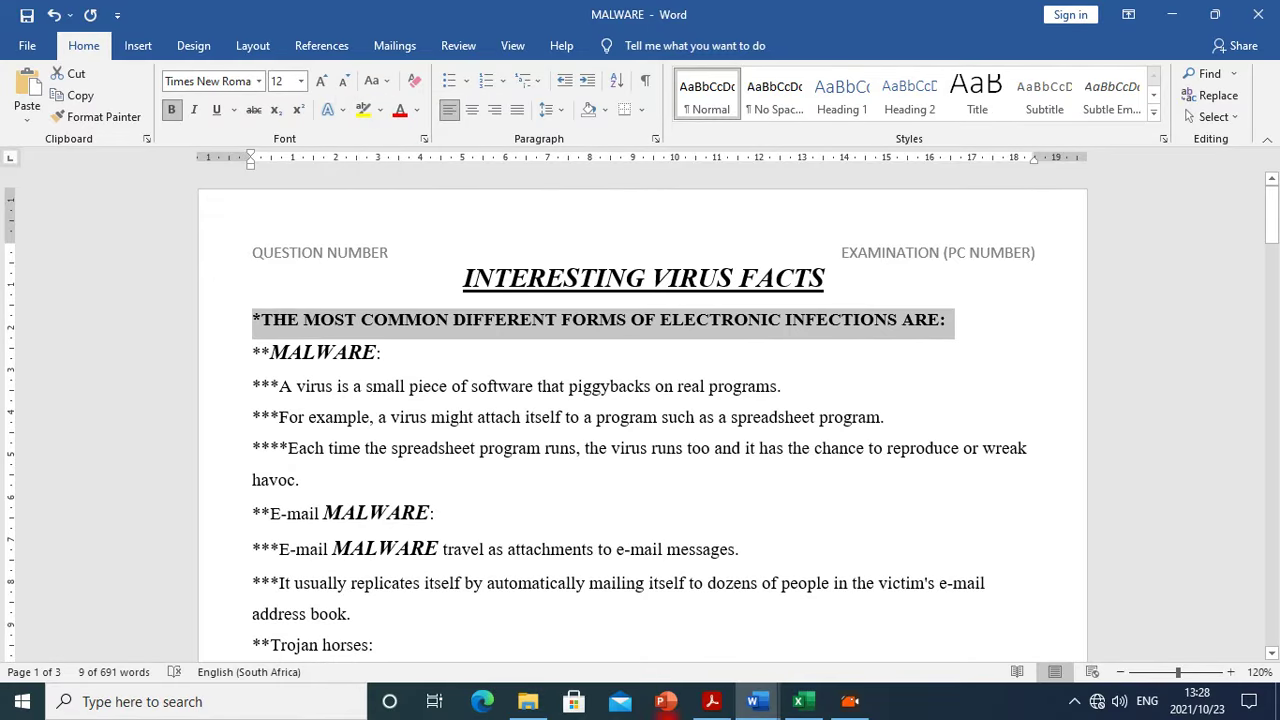
Recheck instruction 8 on level 1 paragraph headings in the exam PDF in Adobe Acrobat Reader
left_click(709, 703)
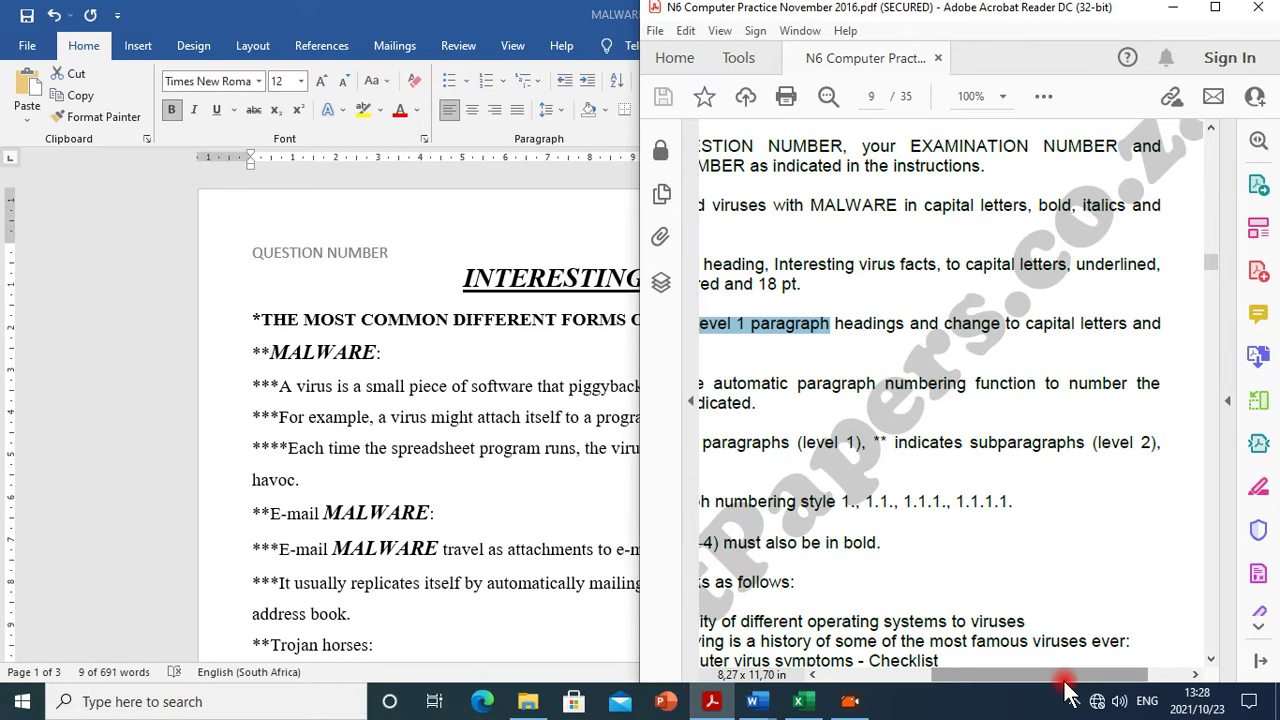
left_click_drag(1063, 678, 1013, 688)
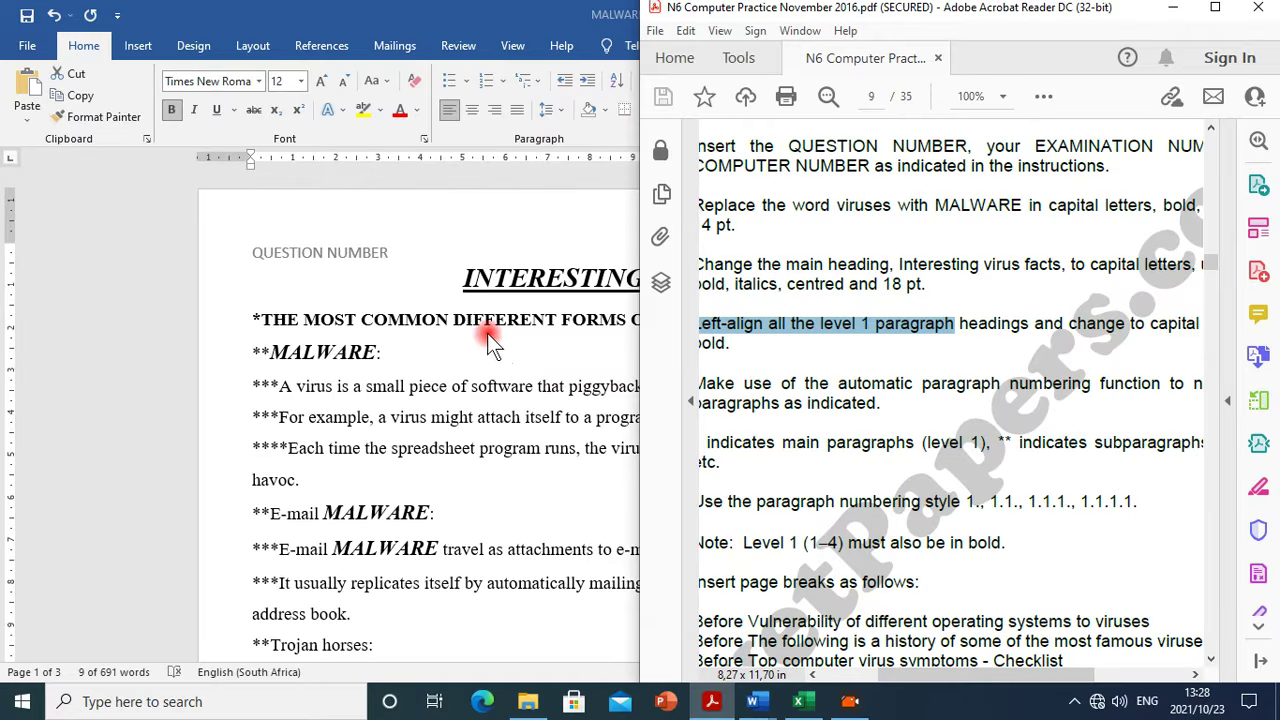
Delete the asterisk in front of the level 1 heading "THE MOST COMMON DIFFERENT FORMS OF ELECTRONIC INFECTIONS ARE:"
triple_click(266, 322)
left_click(263, 320)
key("BackSpace")
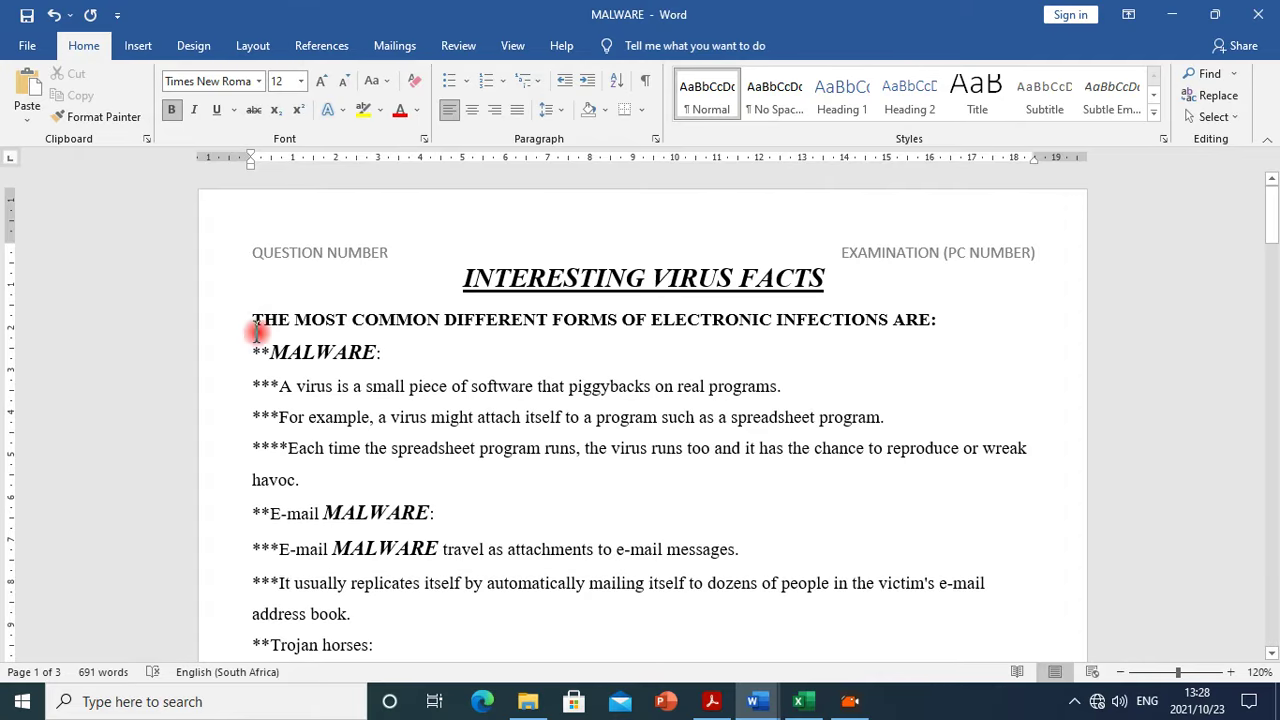
Copy the first level 1 heading's formatting onto the heading "*Vulnerability of different operating systems to MALWARE" with Format Painter
left_click_drag(254, 323, 948, 323)
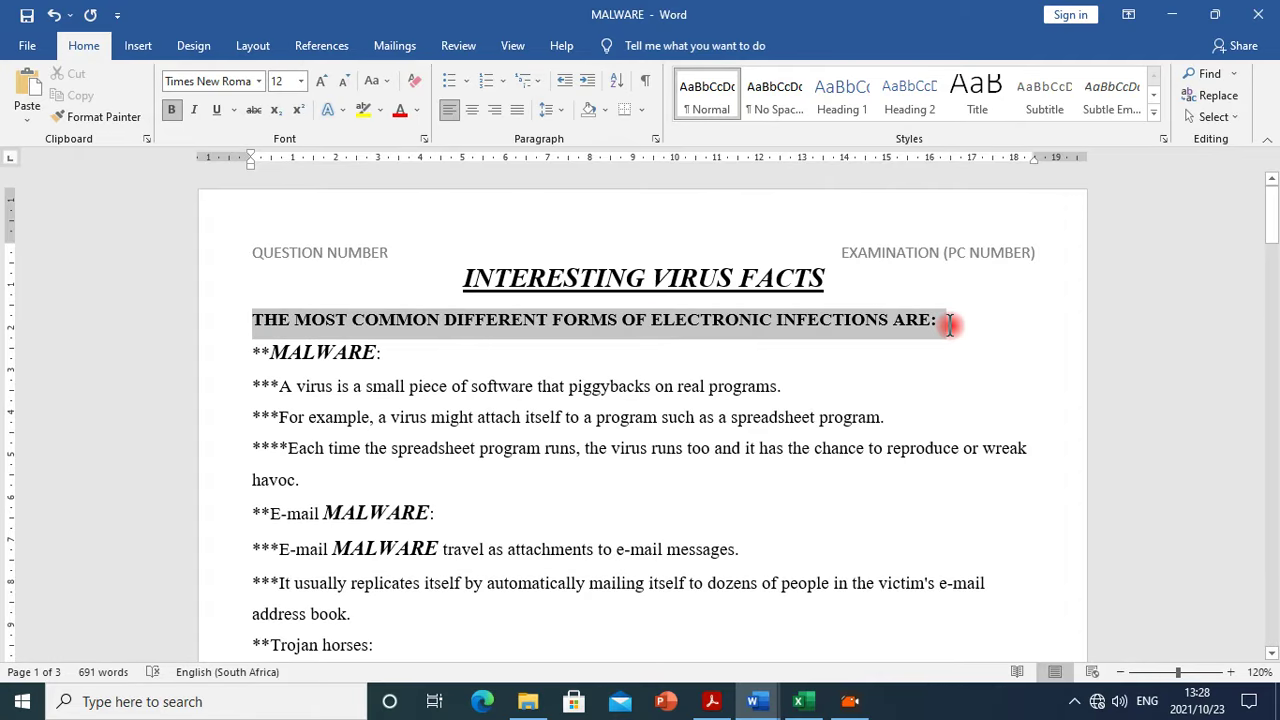
scroll(545, 530, "down", 3)
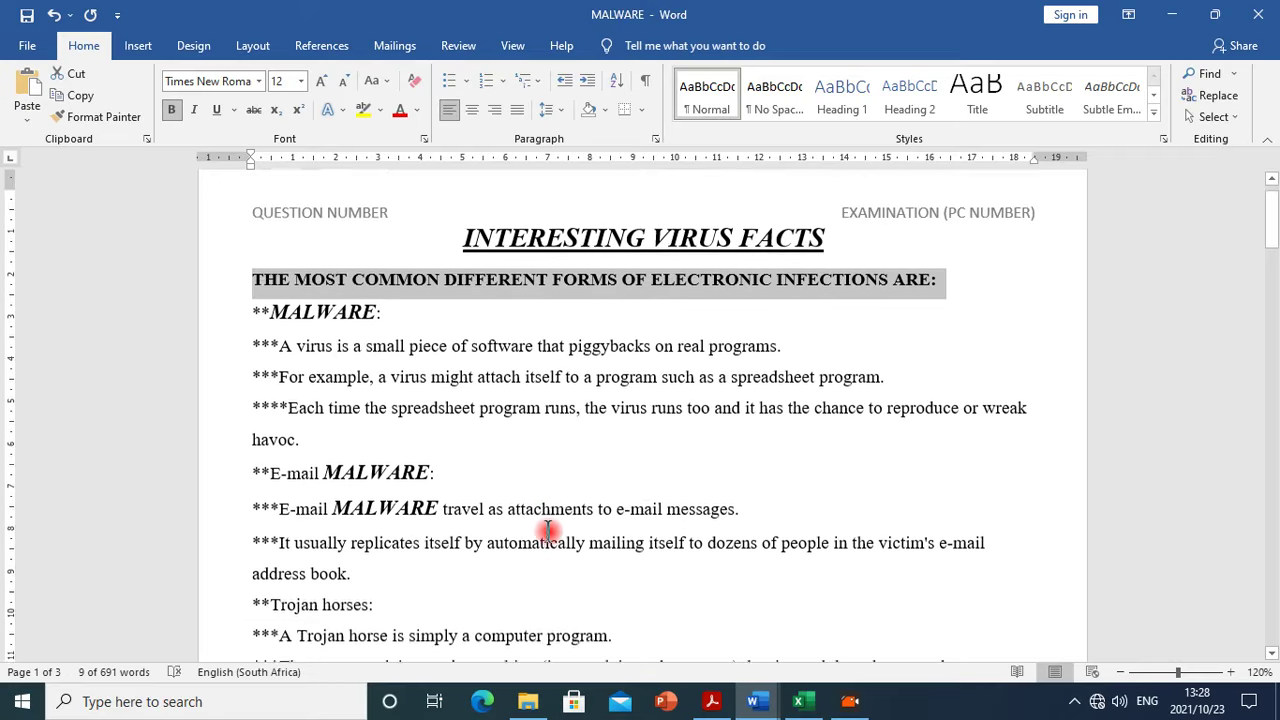
scroll(548, 530, "down", 4)
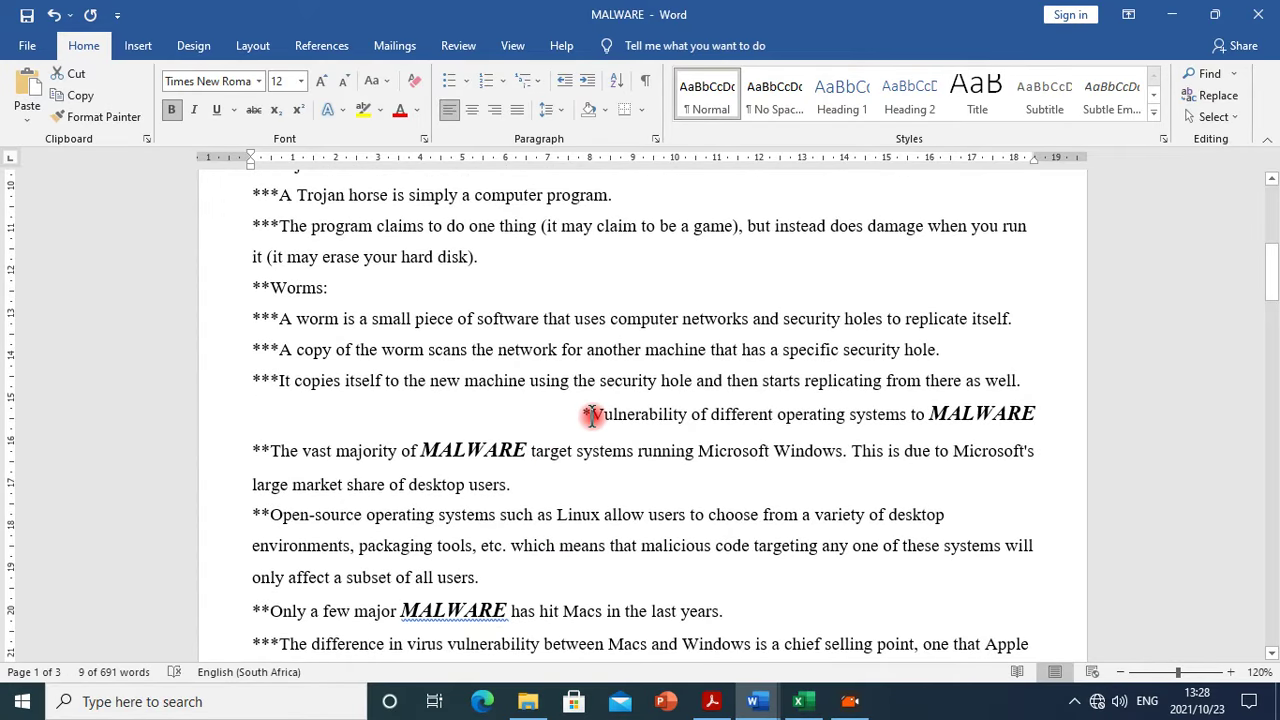
left_click(94, 116)
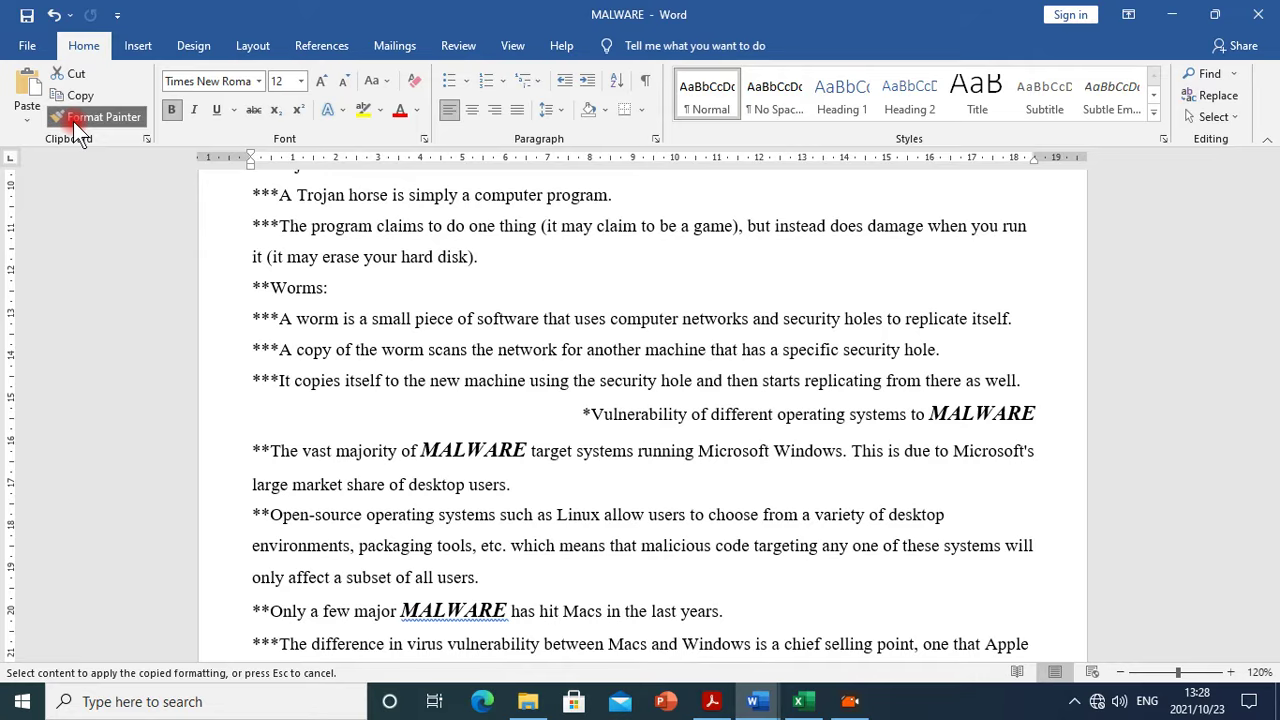
left_click_drag(578, 414, 1030, 424)
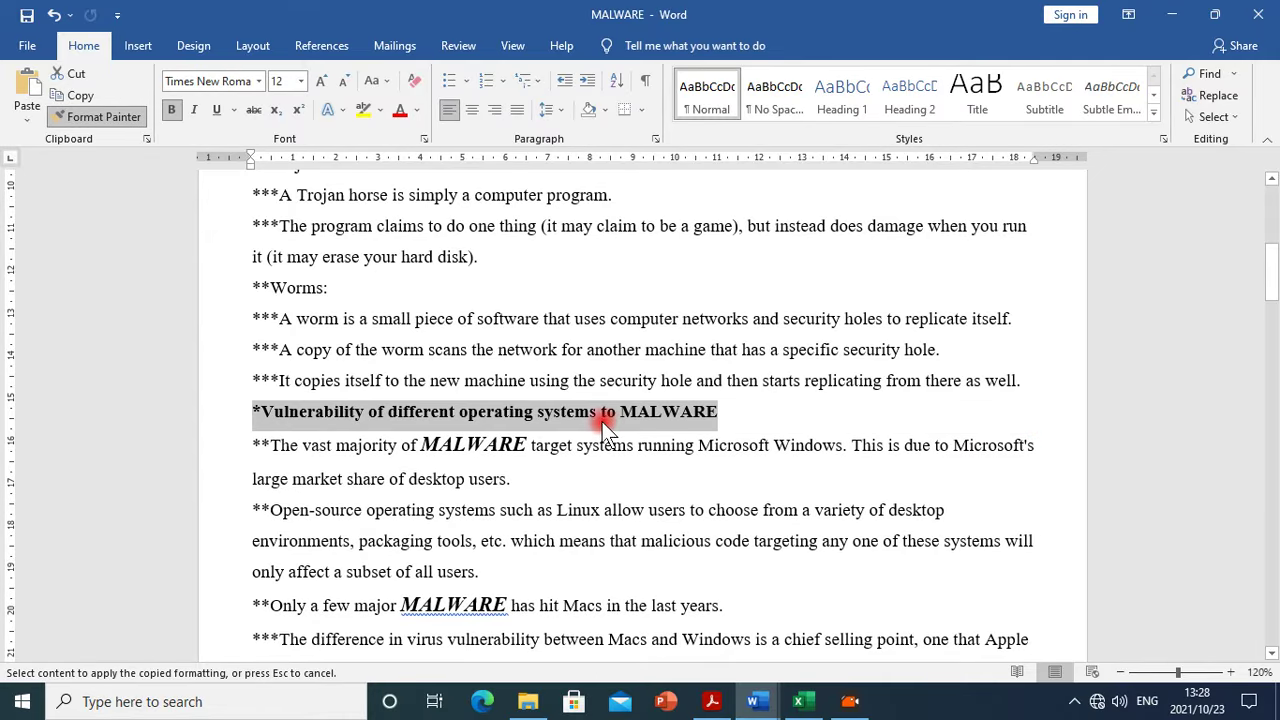
Delete the asterisk before the heading "Vulnerability of different operating systems to MALWARE" and change the heading to uppercase
left_click(258, 414)
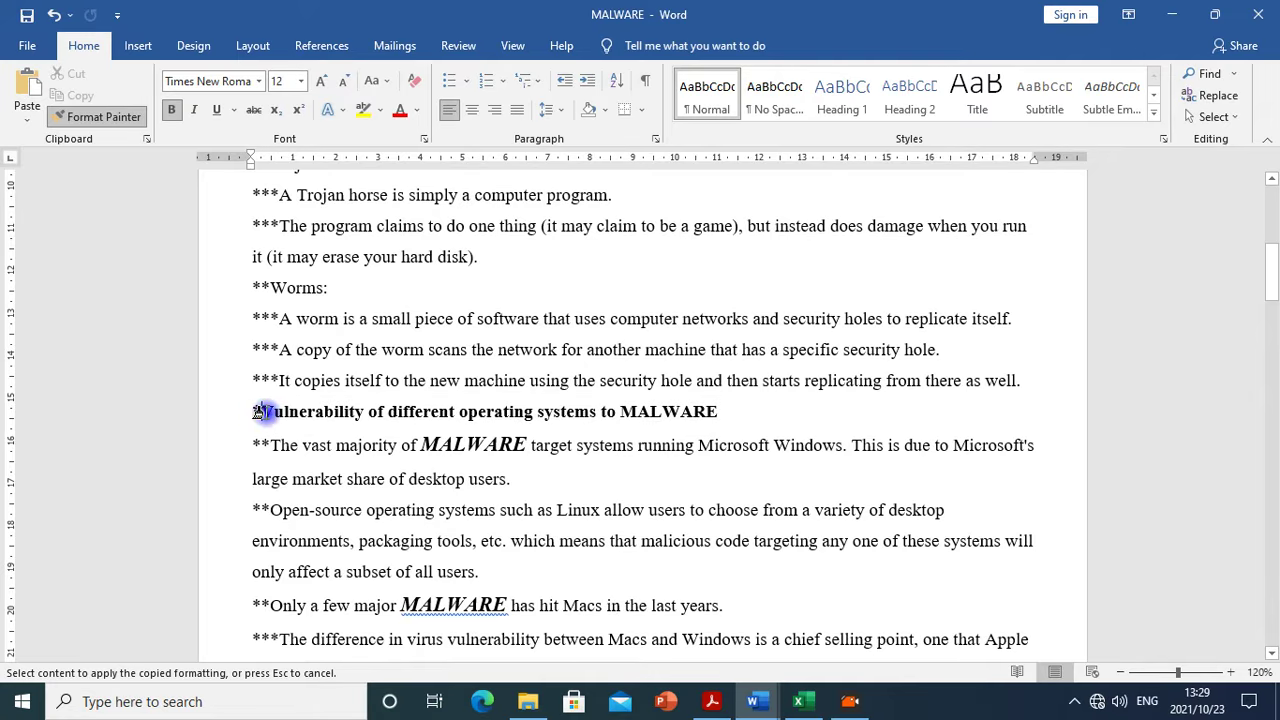
left_click(102, 120)
key("BackSpace")
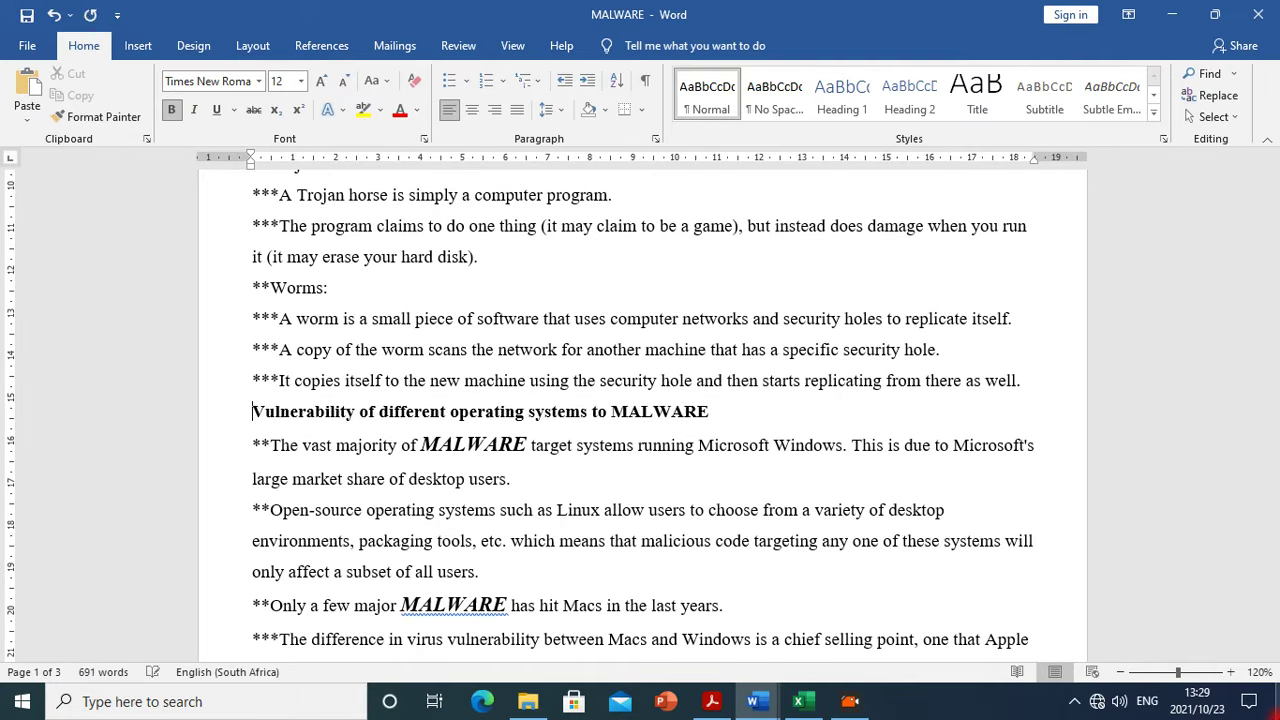
left_click_drag(748, 416, 256, 411)
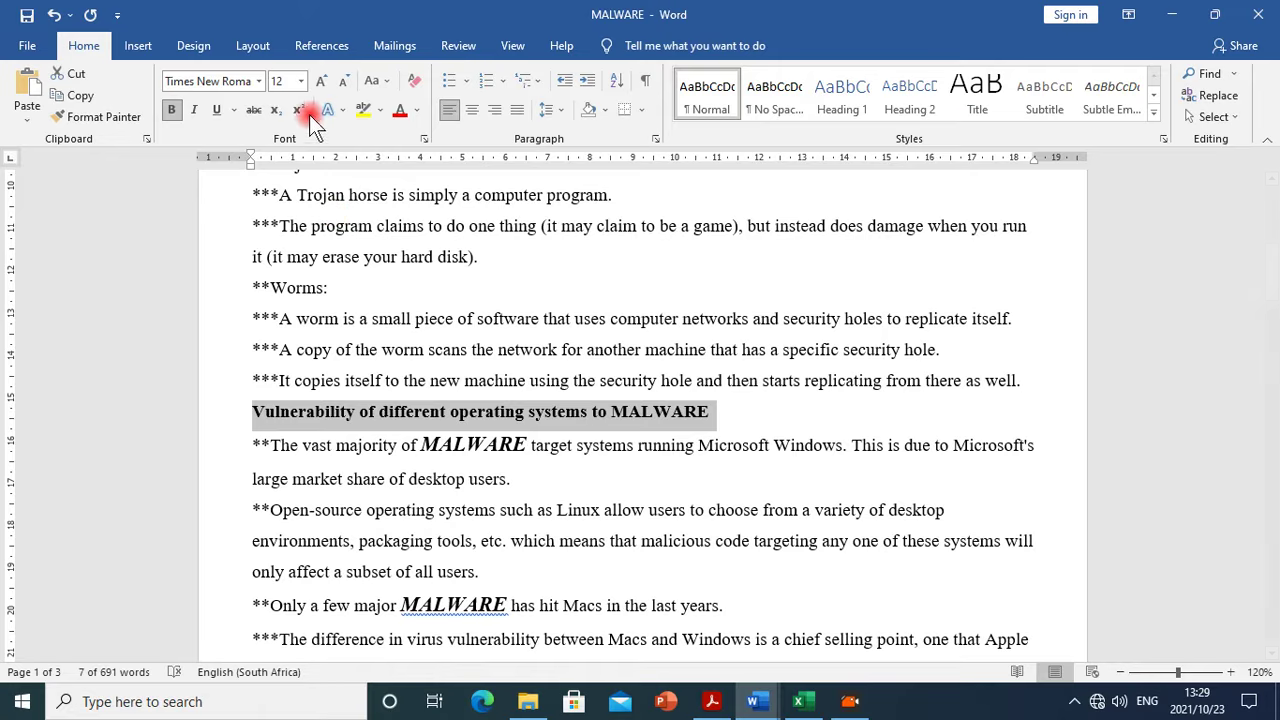
left_click(385, 88)
left_click(405, 150)
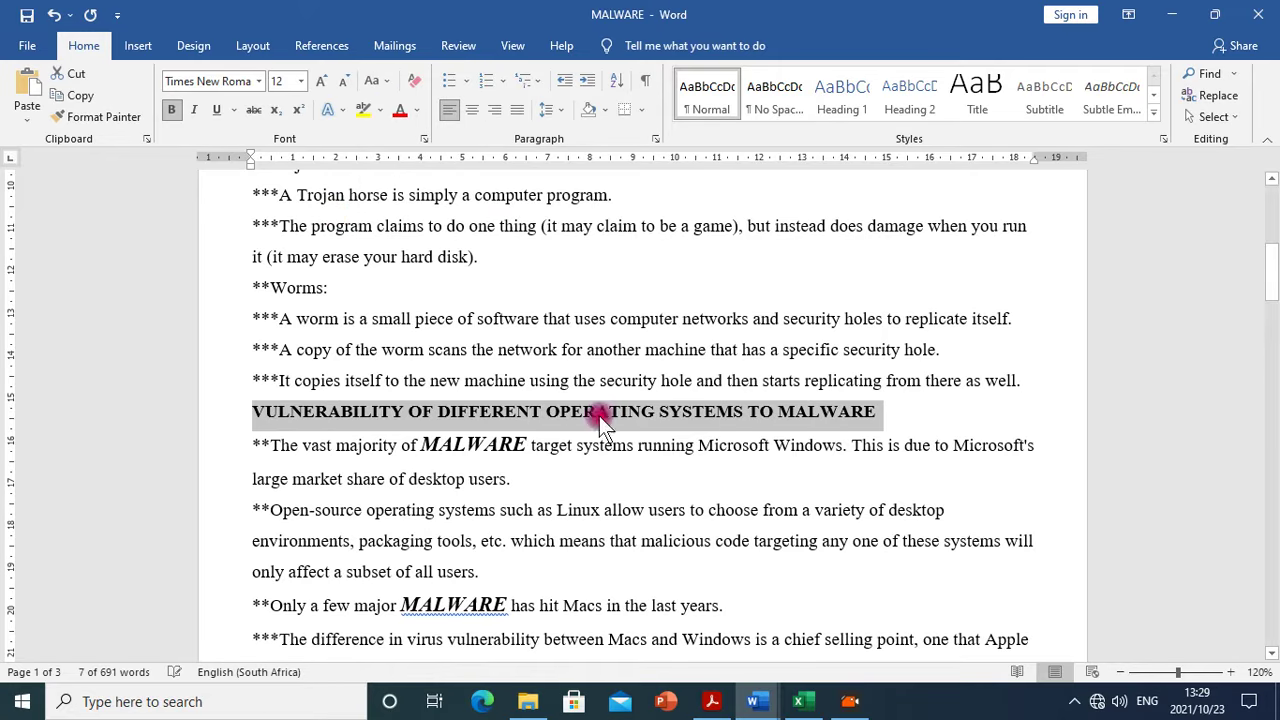
left_click(695, 476)
Format the heading "*The following is a history of some of the most famous MALWARE ever:" as bold, 12 pt and uppercase
scroll(760, 480, "down", 3)
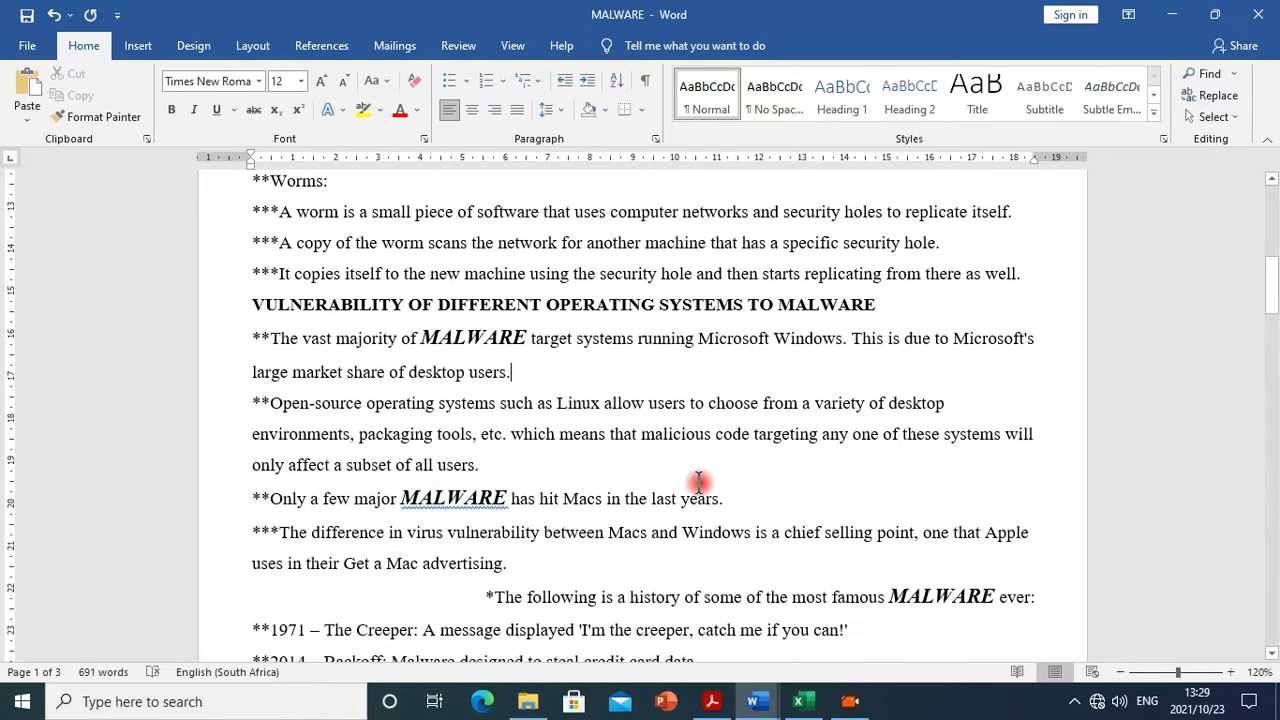
scroll(738, 460, "down", 3)
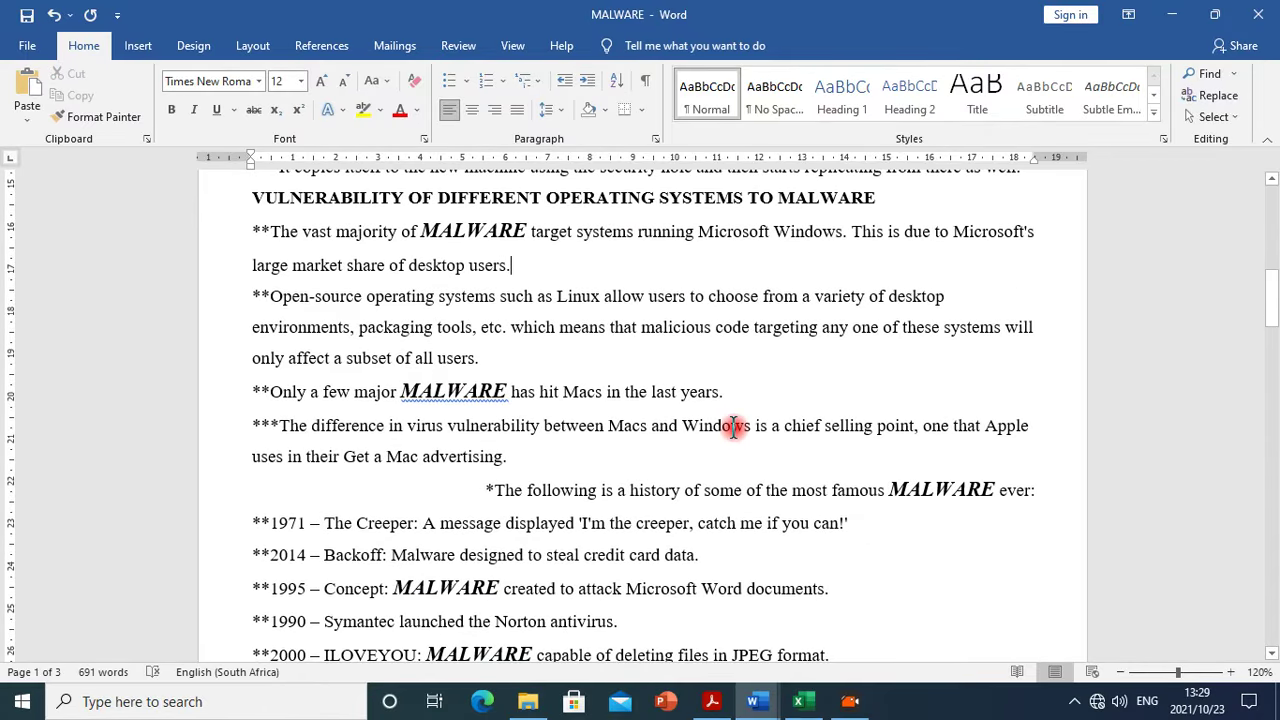
left_click_drag(1037, 489, 484, 489)
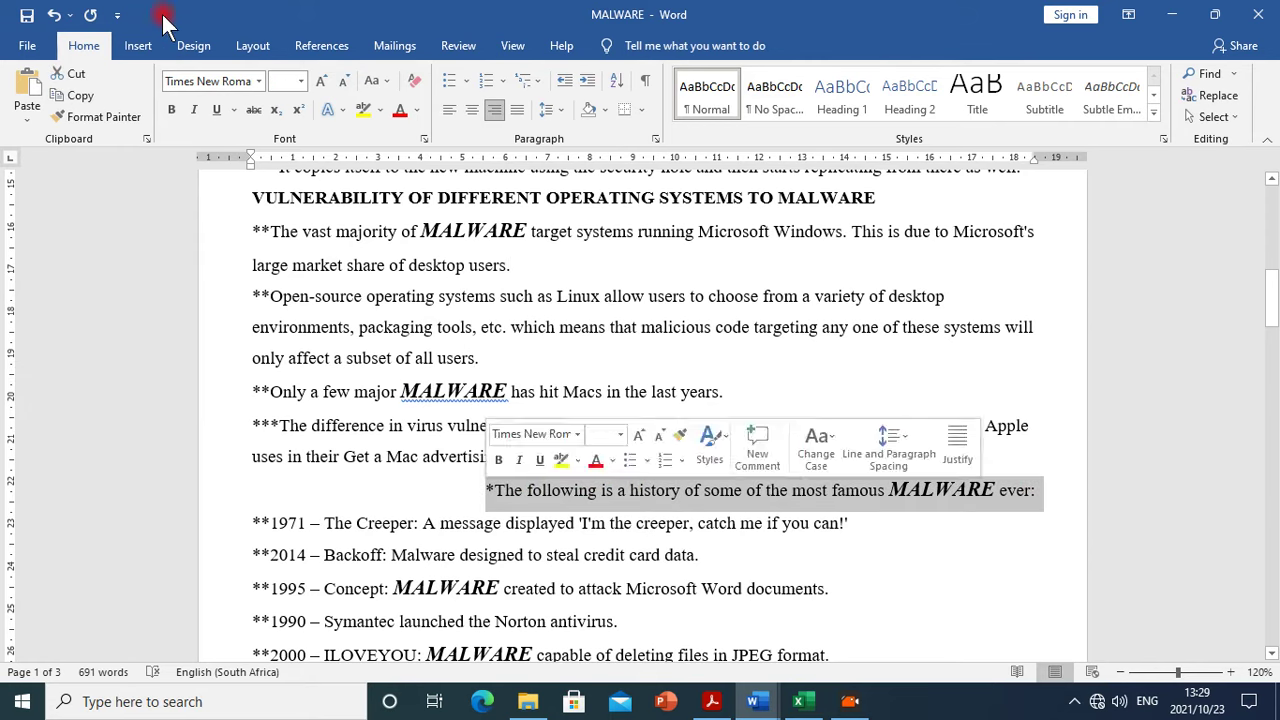
left_click(169, 110)
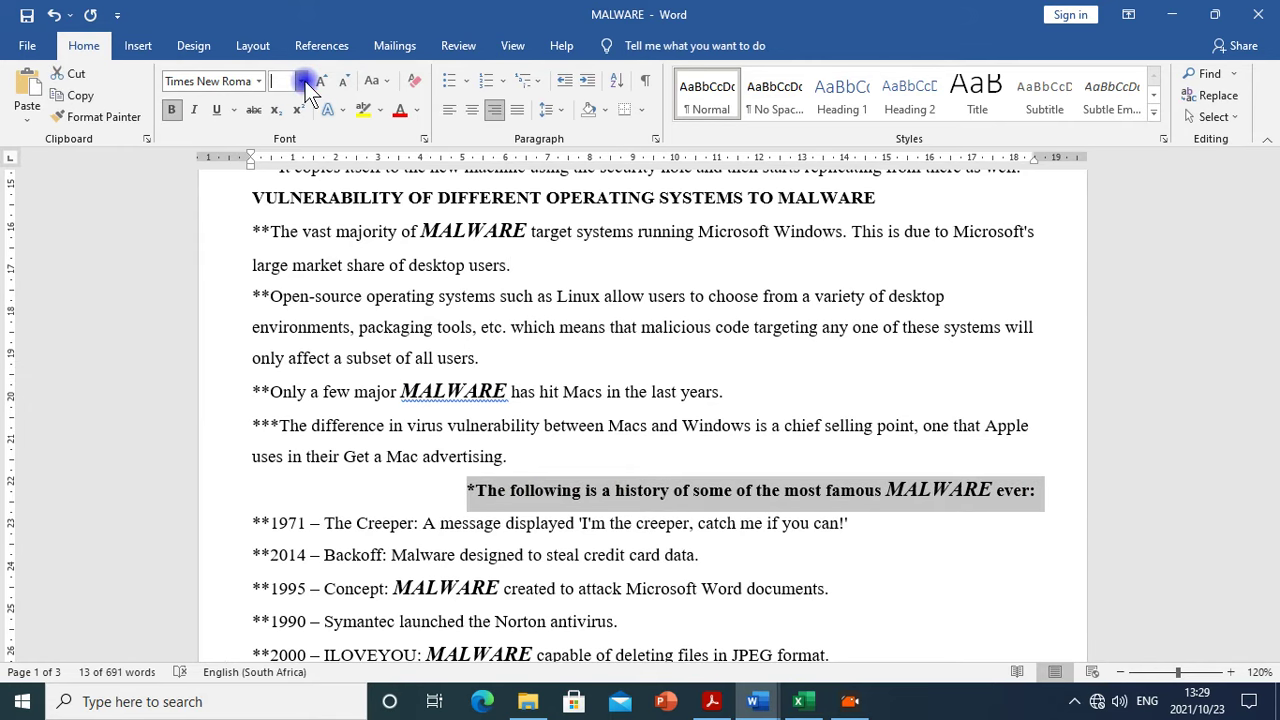
left_click(301, 81)
left_click(281, 174)
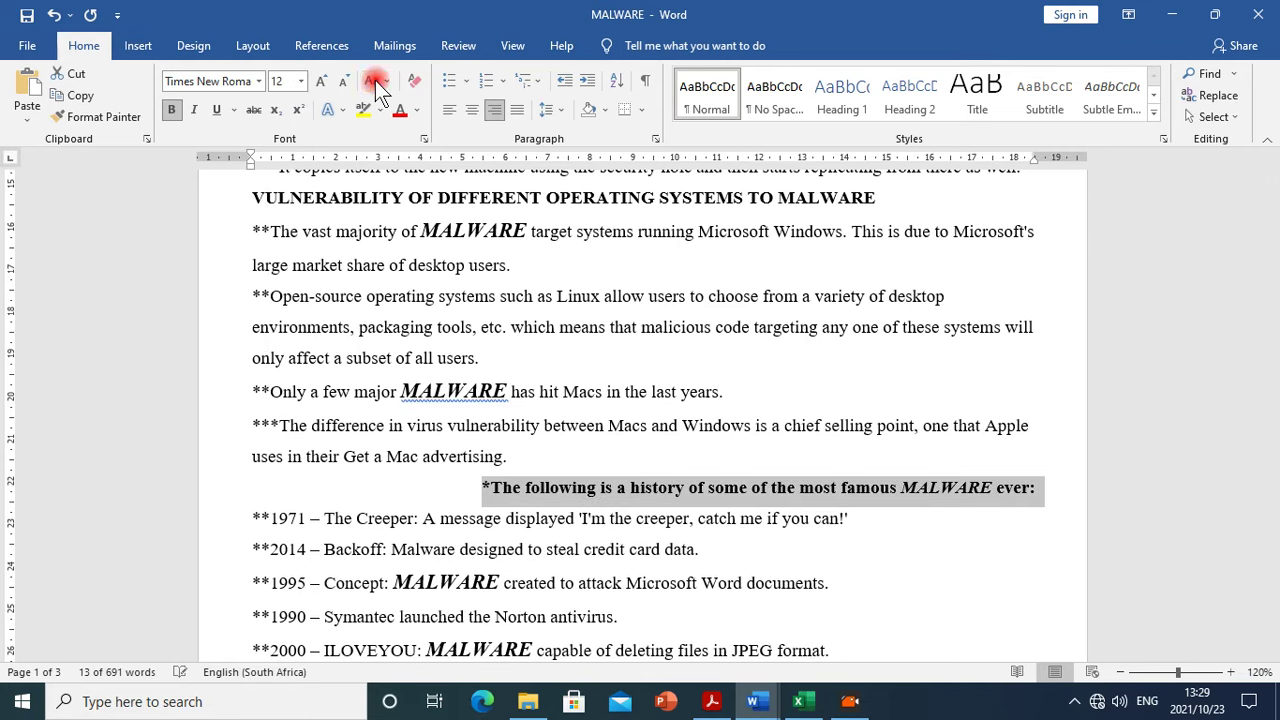
left_click(377, 88)
left_click(412, 162)
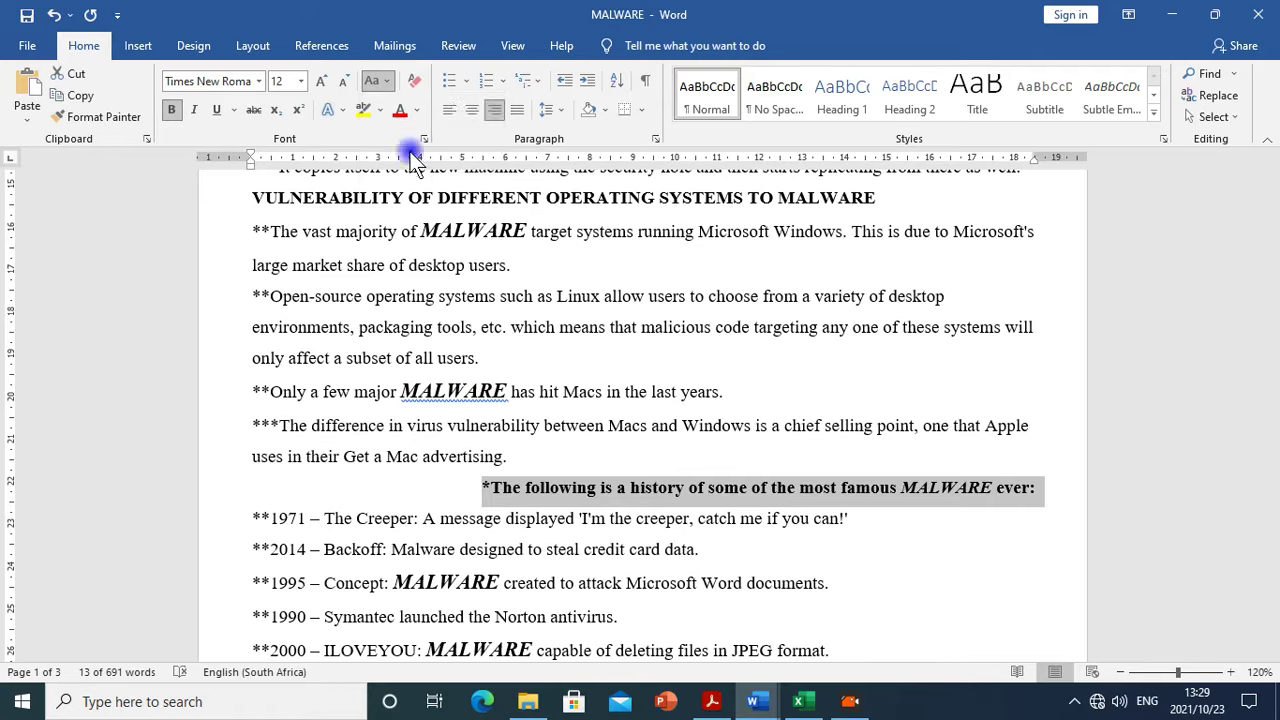
Left-align the heading about the history of the most famous MALWARE and delete its leading asterisk
left_click(453, 109)
left_click(265, 487)
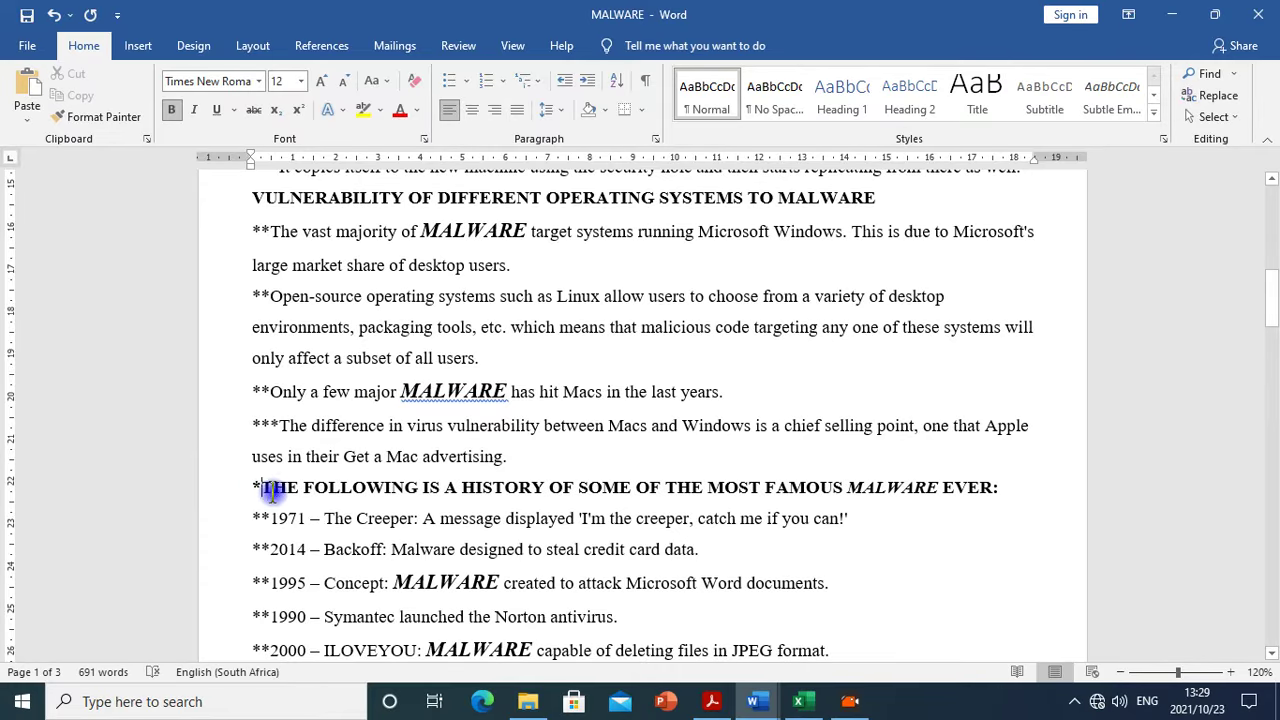
key("BackSpace")
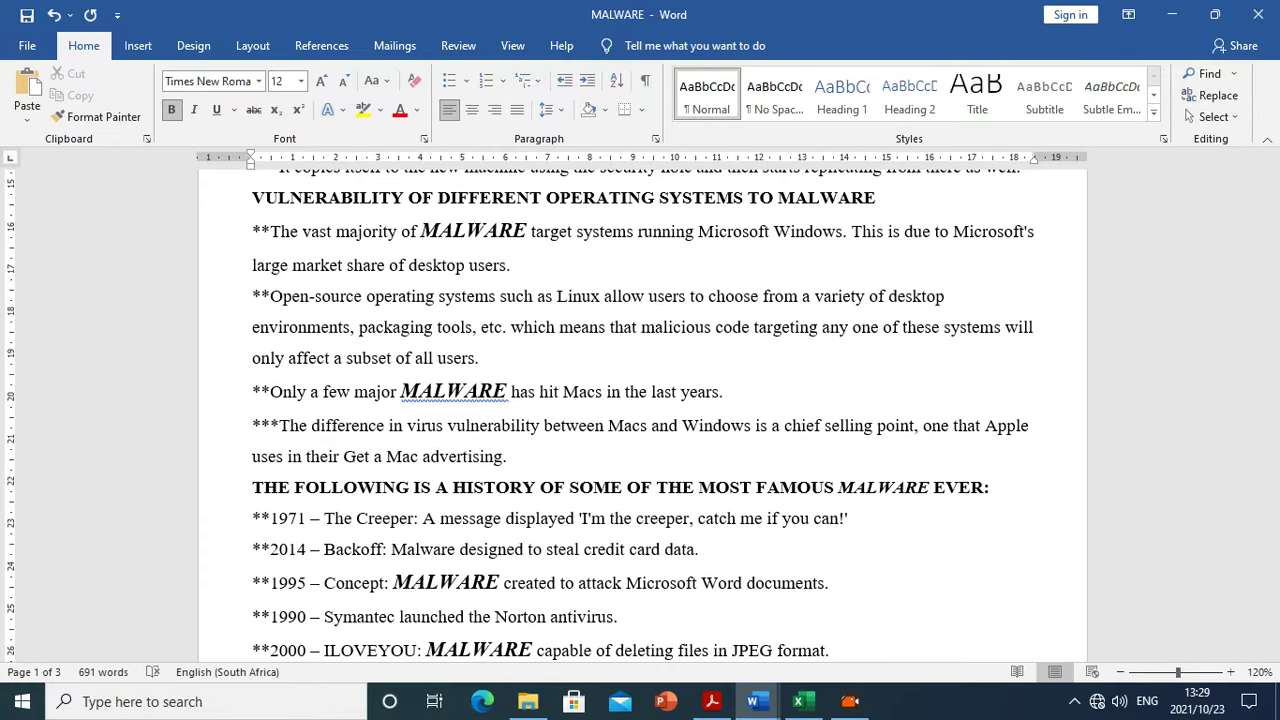
Make the level 1 heading "*Top computer virus symptoms – Checklist" bold and uppercase
scroll(694, 508, "down", 5)
scroll(829, 445, "down", 3)
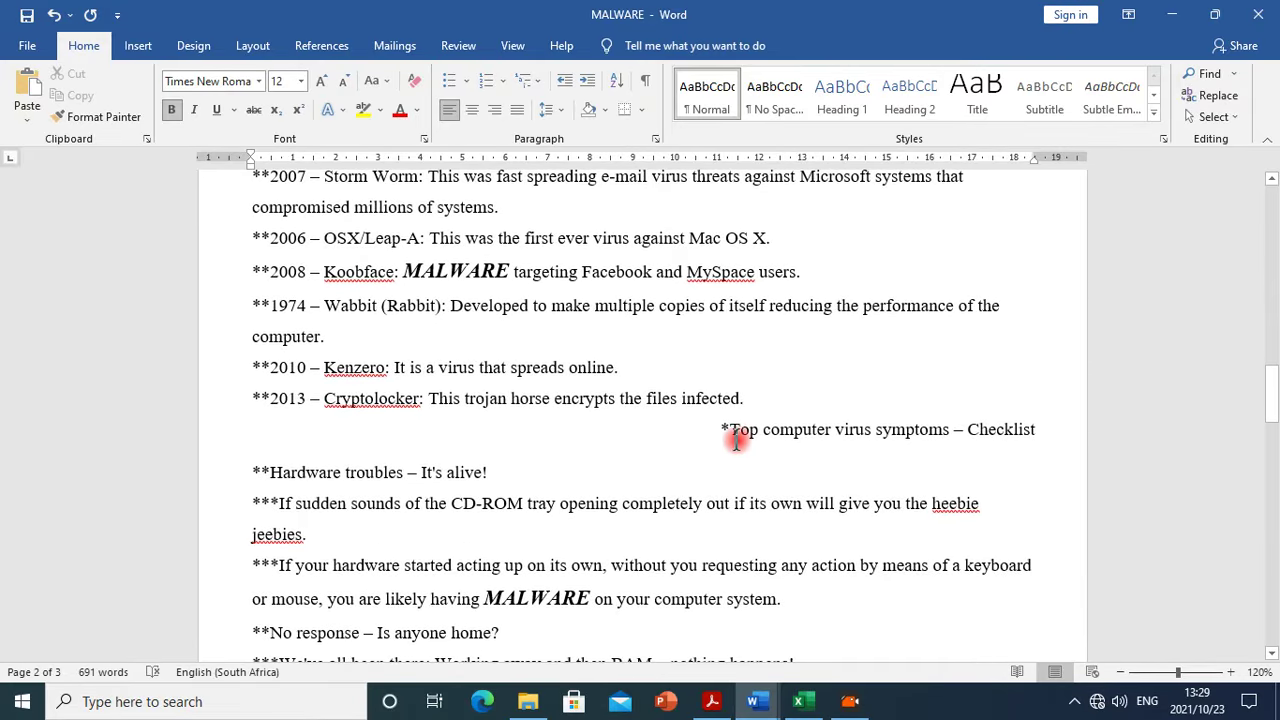
left_click_drag(722, 430, 1020, 432)
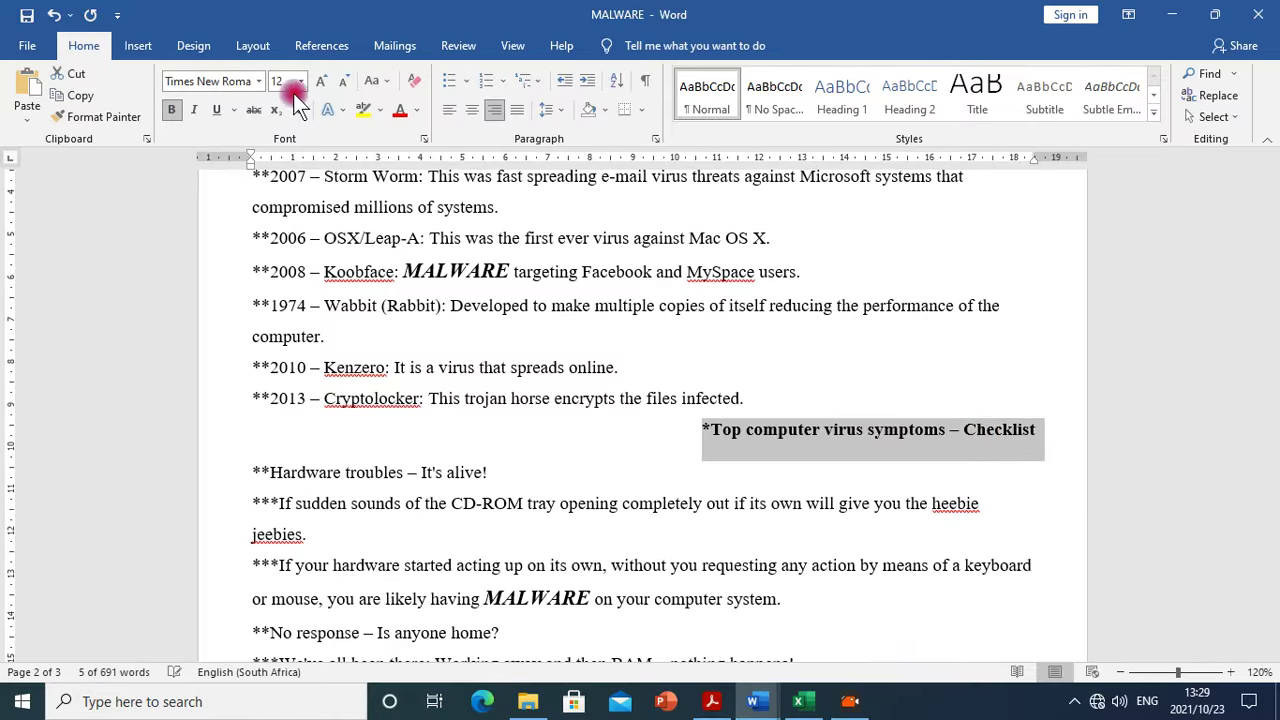
left_click(371, 80)
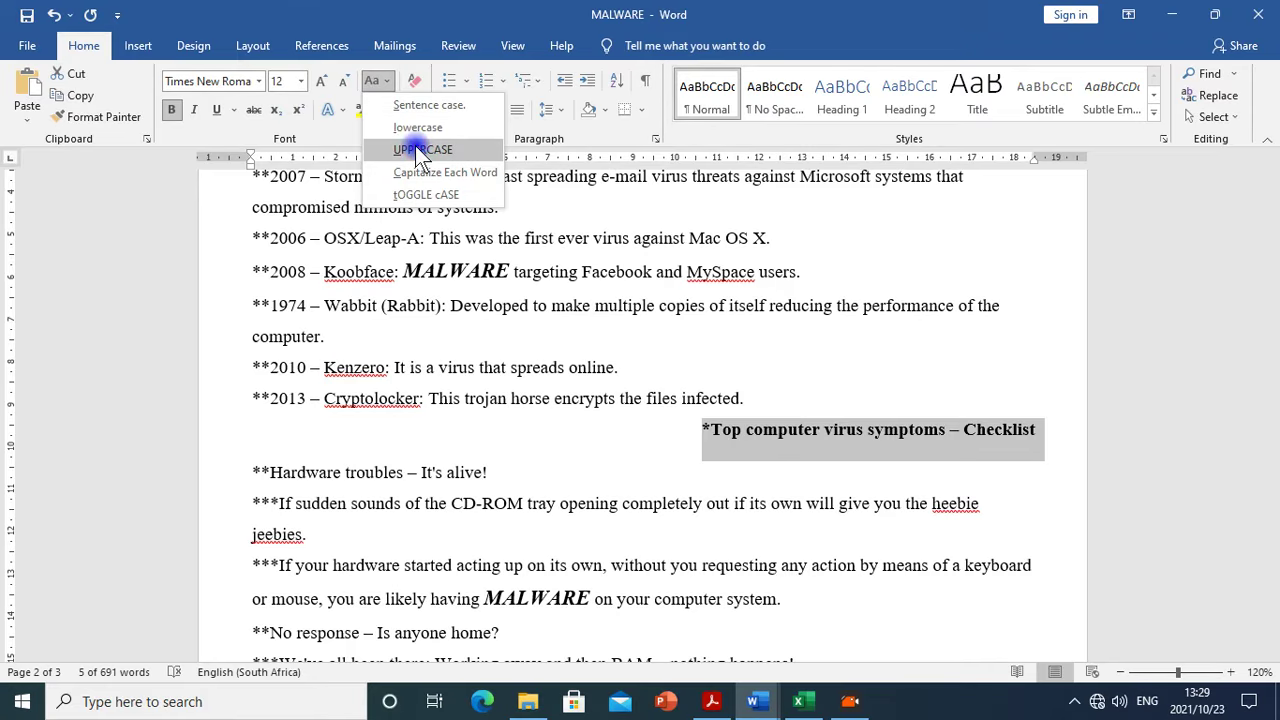
left_click(419, 151)
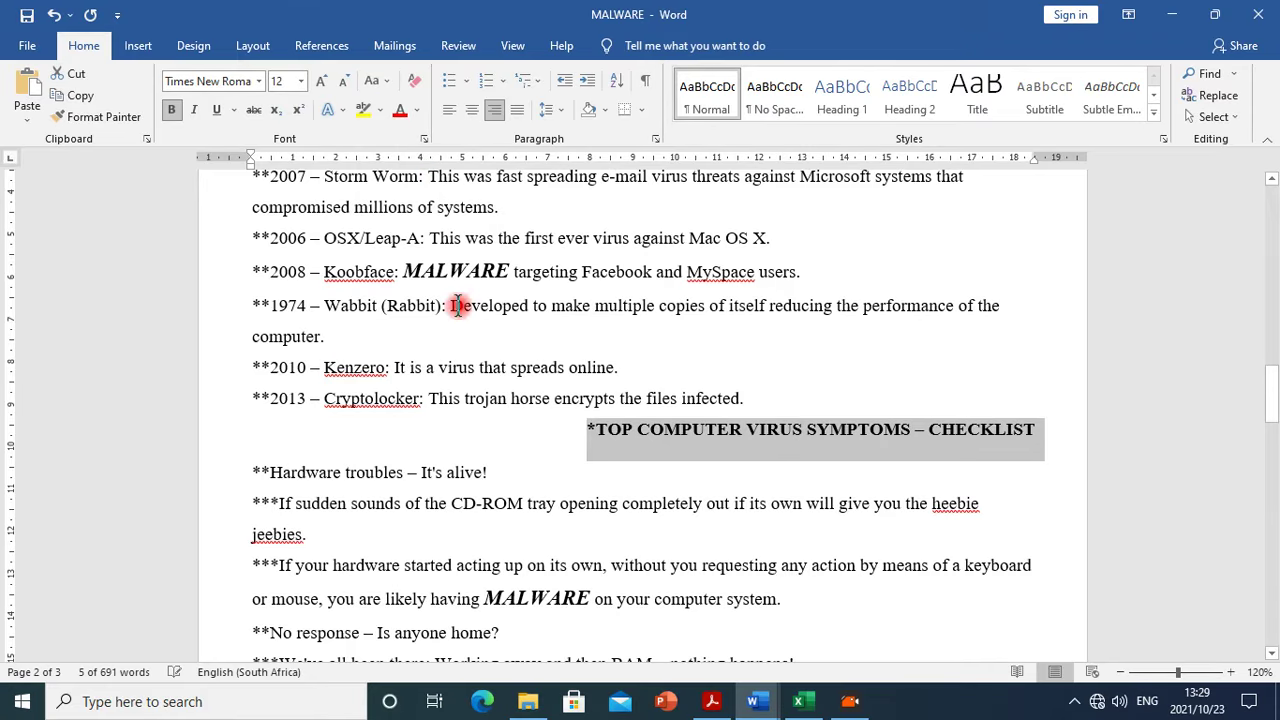
Left-align the "TOP COMPUTER VIRUS SYMPTOMS – CHECKLIST" heading and delete its leading asterisk
left_click(447, 108)
left_click(263, 435)
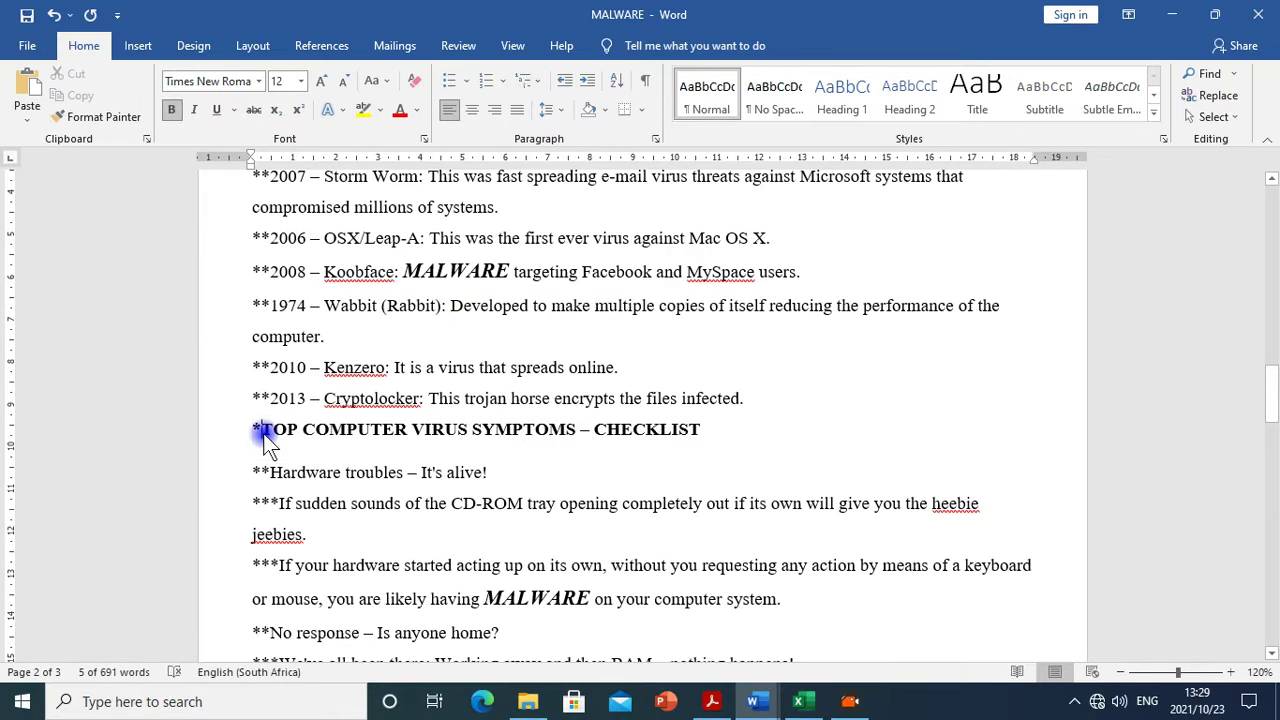
key("BackSpace")
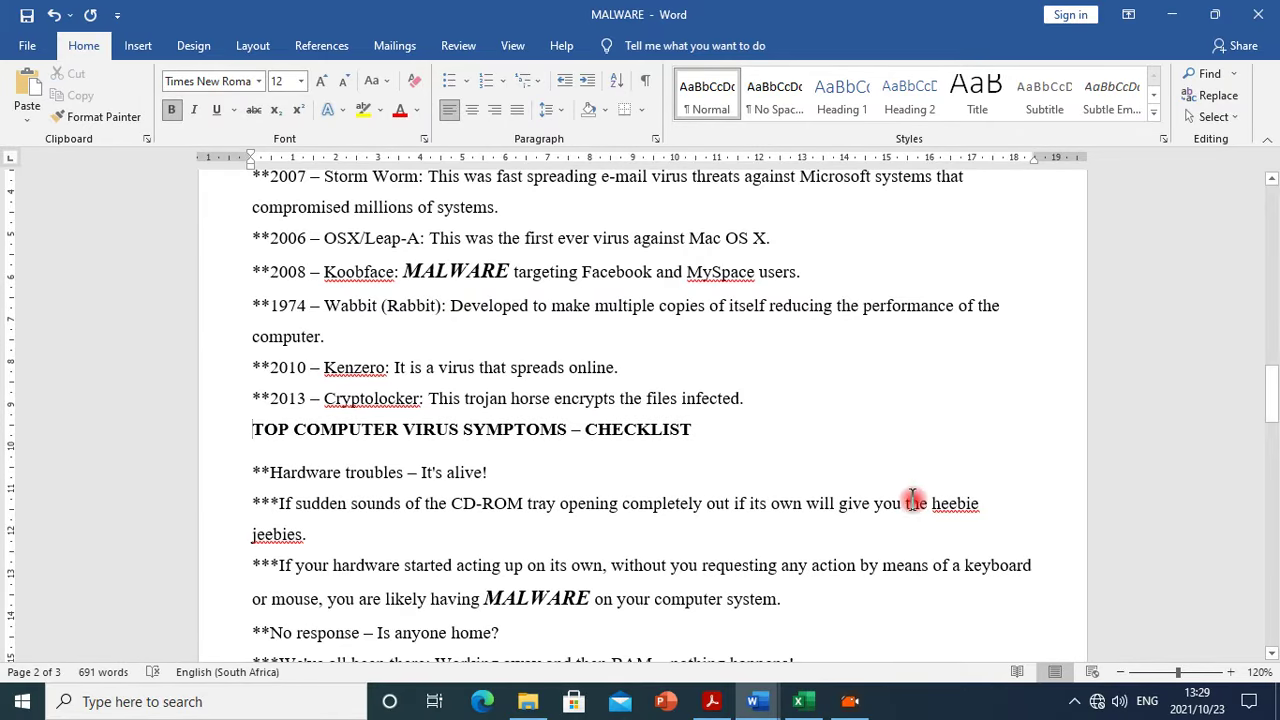
Review the whole document to check that every level 1 heading has been formatted and none is left out
scroll(914, 503, "down", 10)
scroll(741, 505, "down", 3)
scroll(741, 505, "up", 10)
scroll(741, 505, "up", 5)
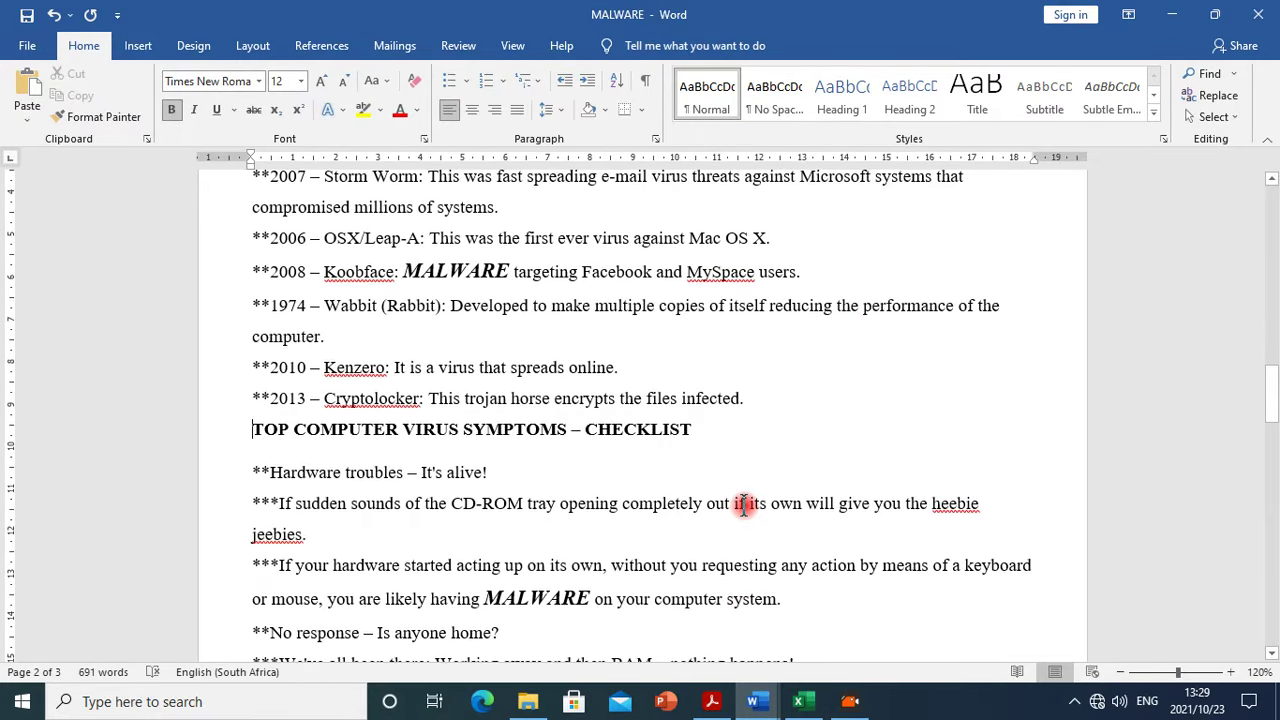
scroll(743, 505, "up", 5)
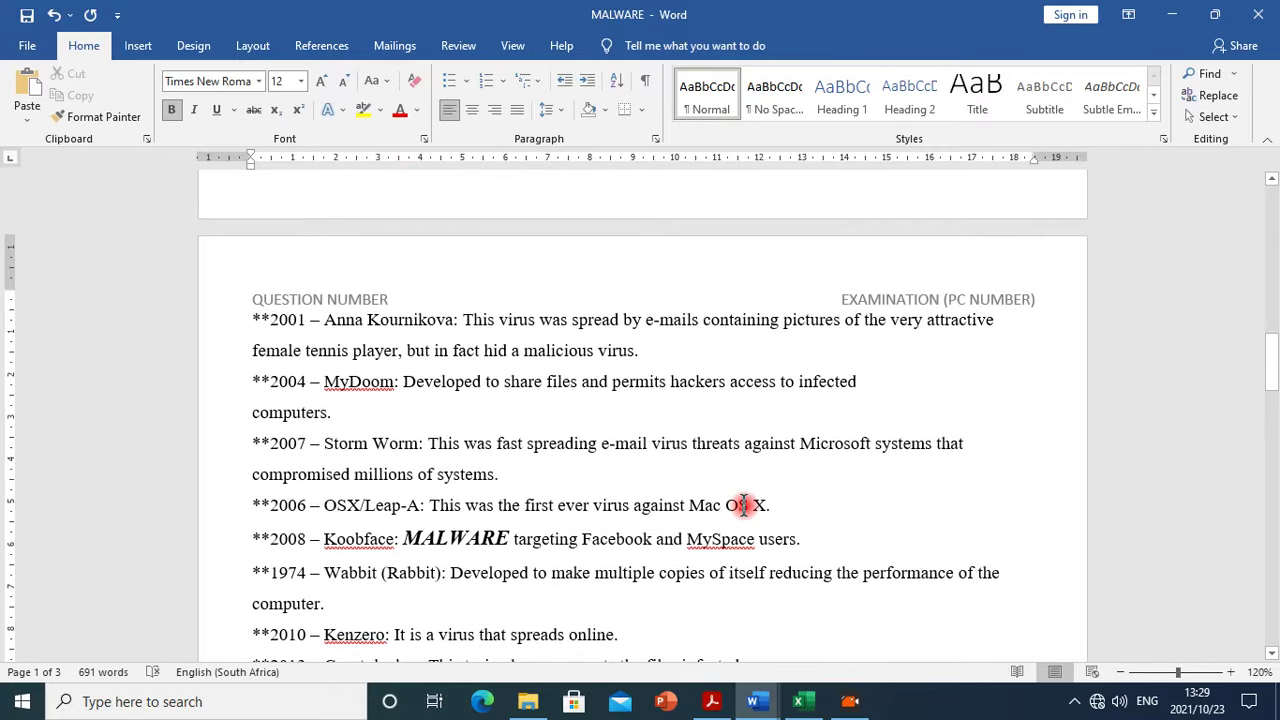
scroll(743, 505, "up", 15)
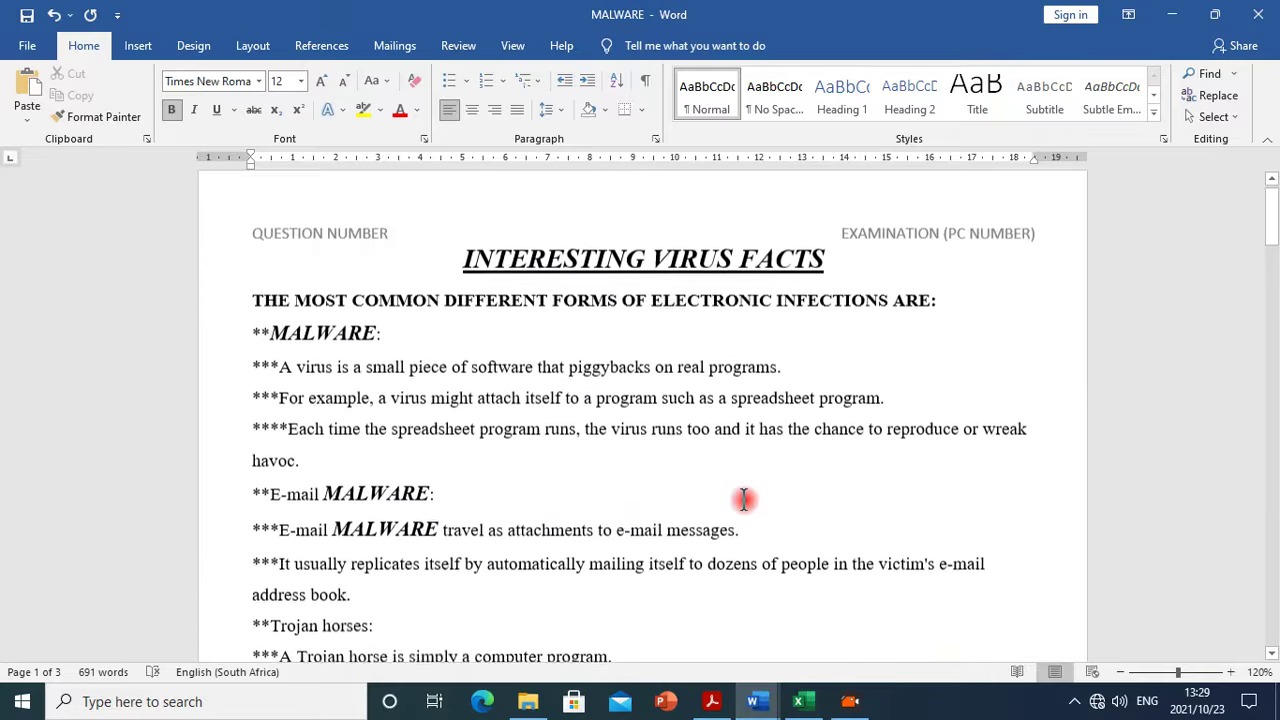
scroll(579, 483, "down", 5)
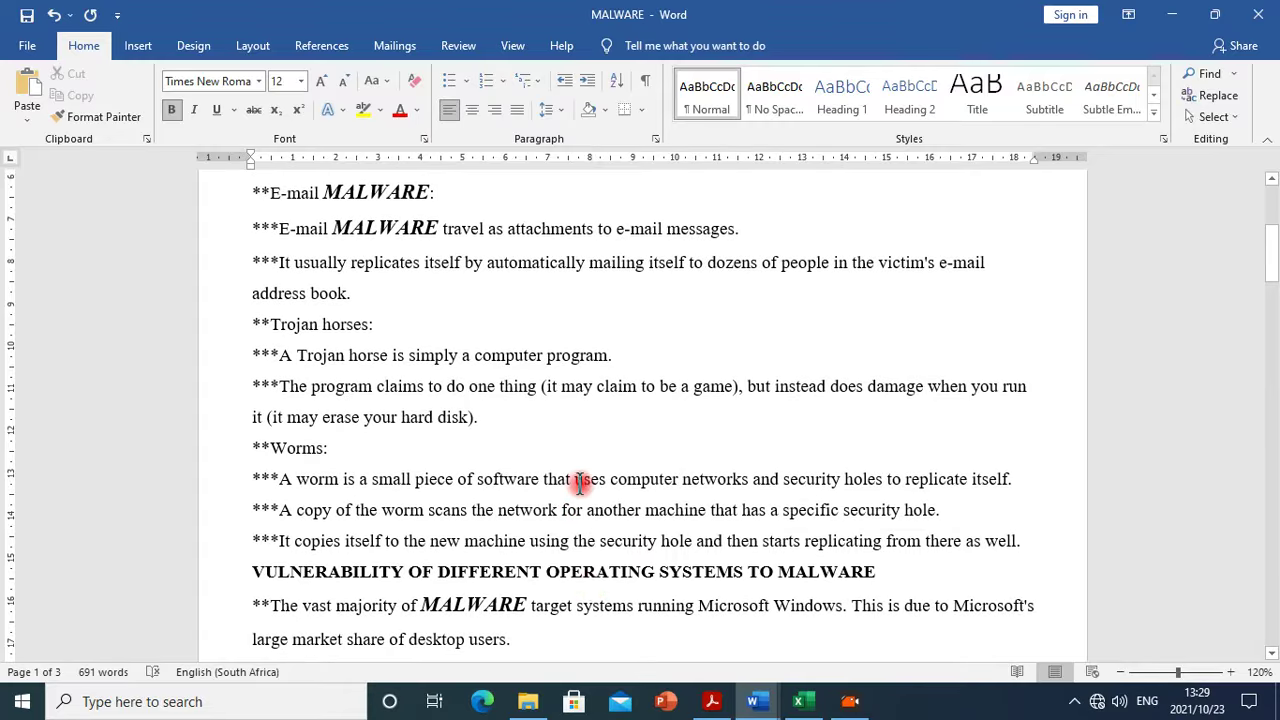
scroll(605, 571, "down", 8)
left_click(596, 492)
scroll(640, 590, "down", 4)
scroll(657, 598, "down", 10)
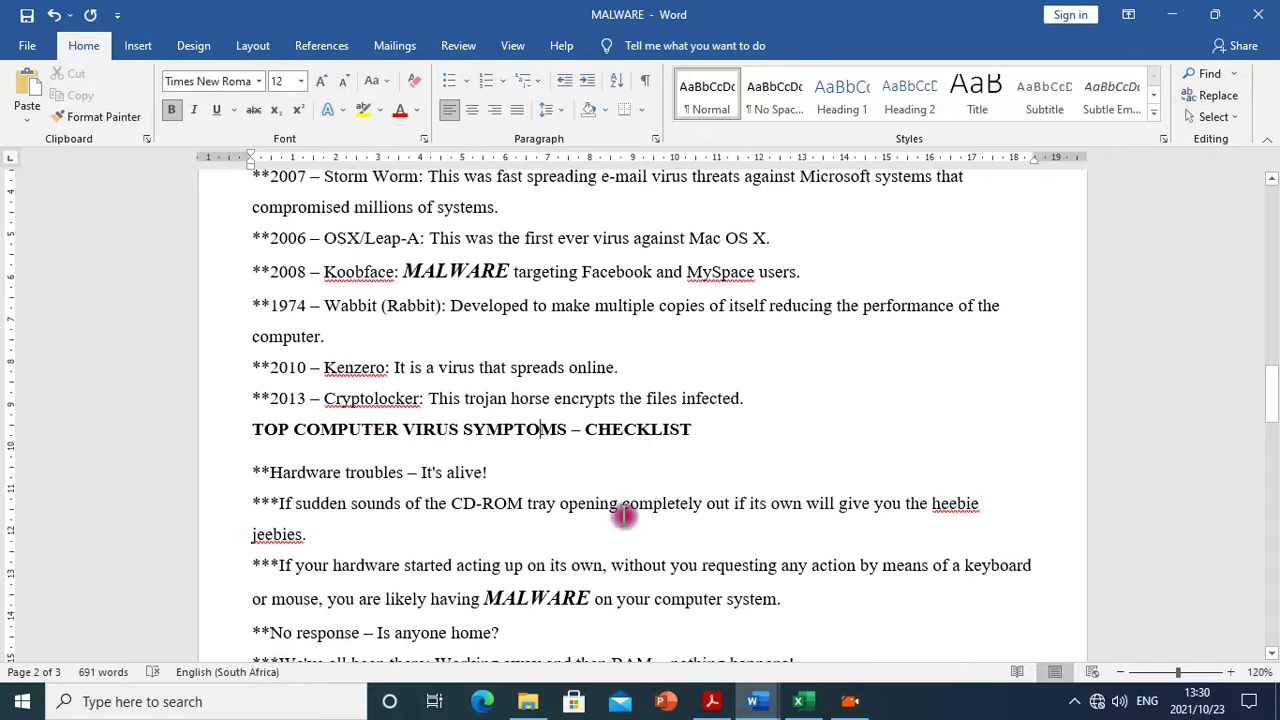
scroll(694, 590, "down", 11)
scroll(705, 593, "down", 4)
scroll(717, 620, "up", 1)
scroll(720, 626, "down", 1)
Read the automatic paragraph numbering instruction and its required numbering style in the exam PDF in Adobe Acrobat Reader
key("alt+Tab")
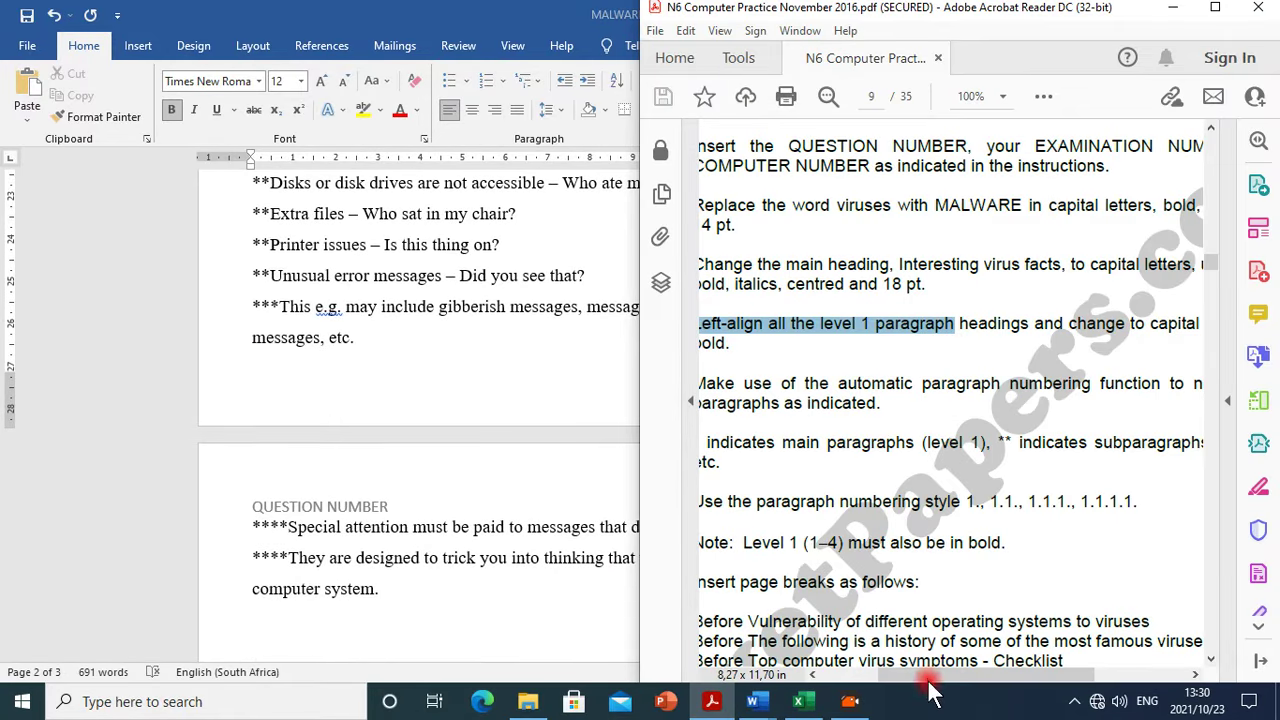
left_click_drag(930, 688, 943, 657)
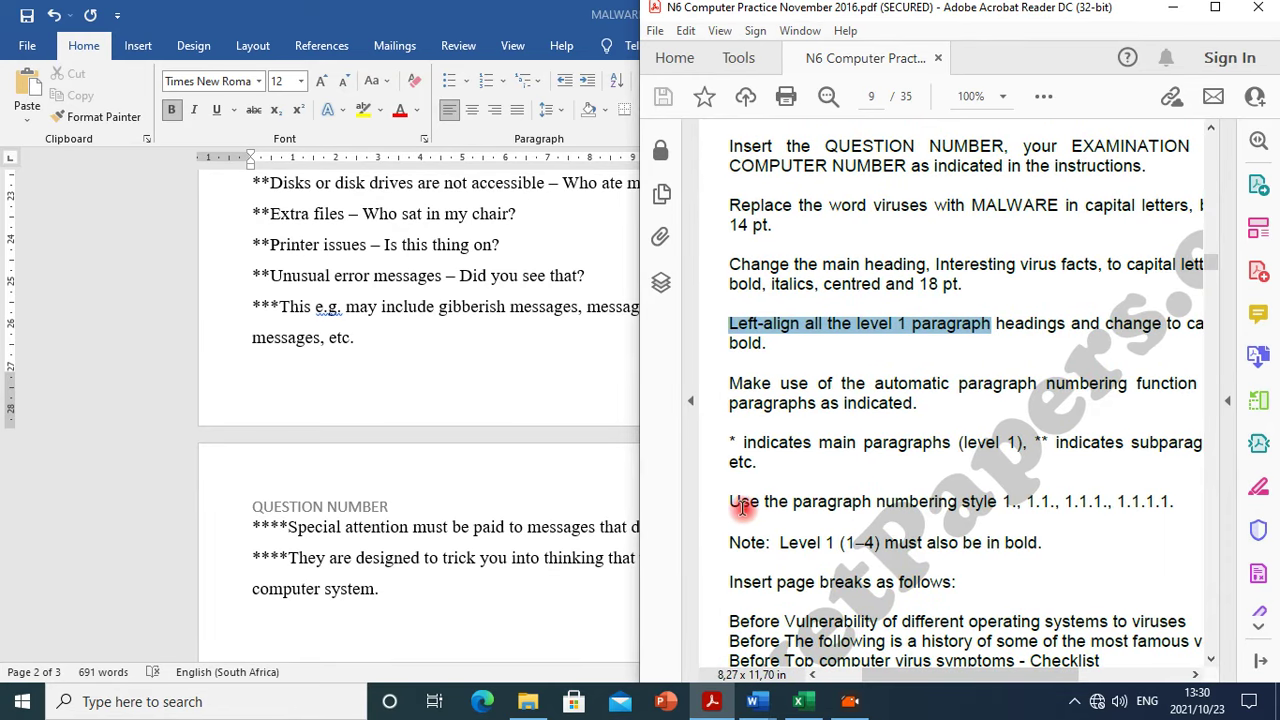
left_click(1008, 503)
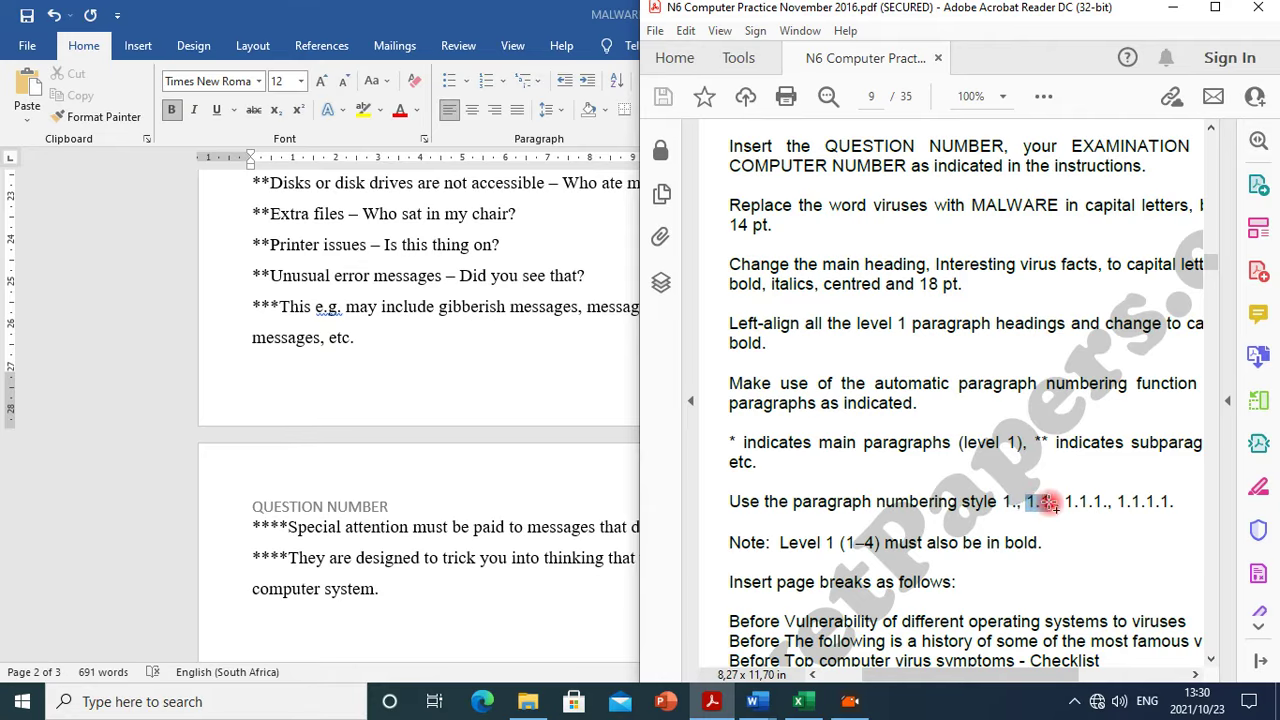
left_click_drag(1063, 500, 1083, 503)
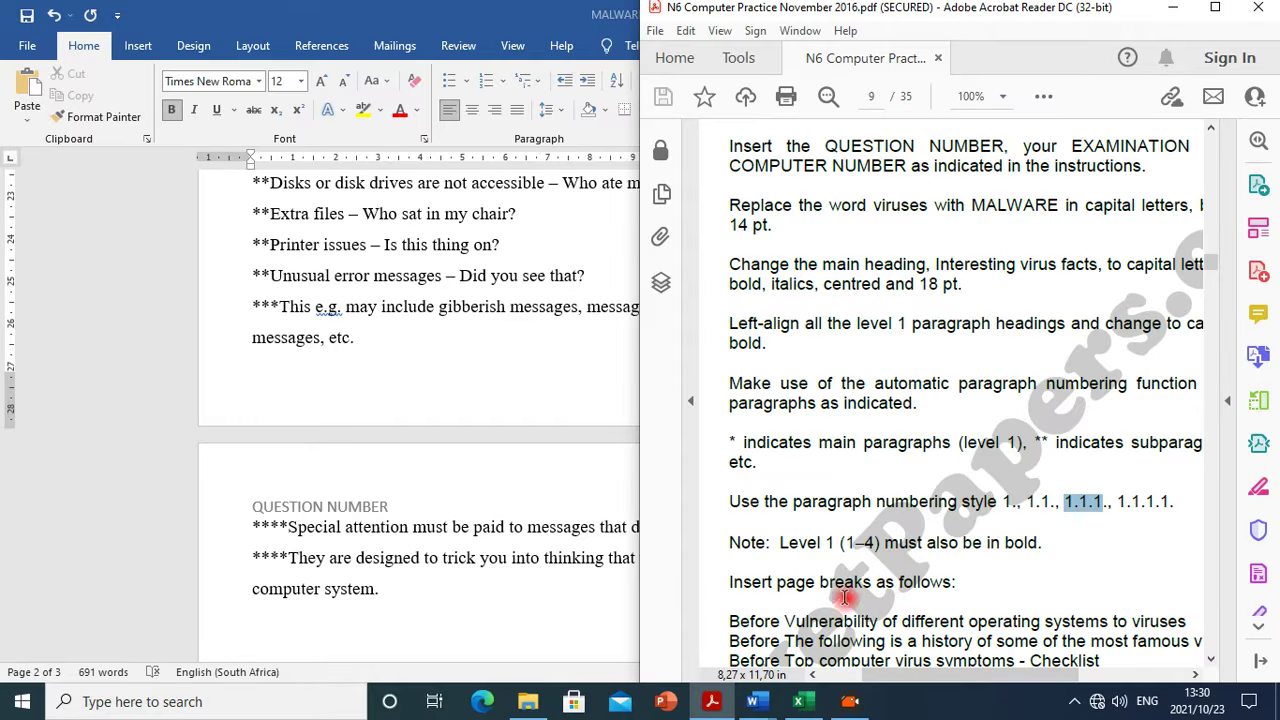
Switch back to Word and return to the start of the MALWARE document
scroll(494, 532, "up", 8)
scroll(478, 505, "up", 5)
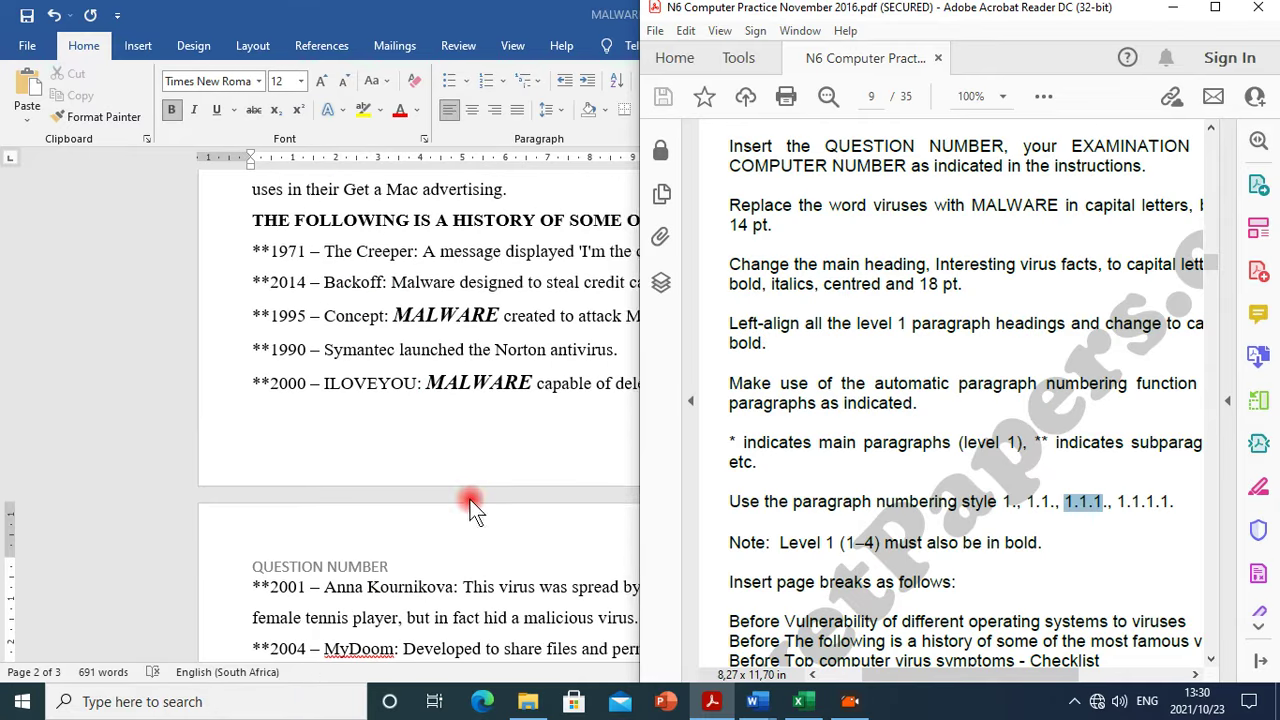
left_click(472, 497)
scroll(472, 490, "up", 10)
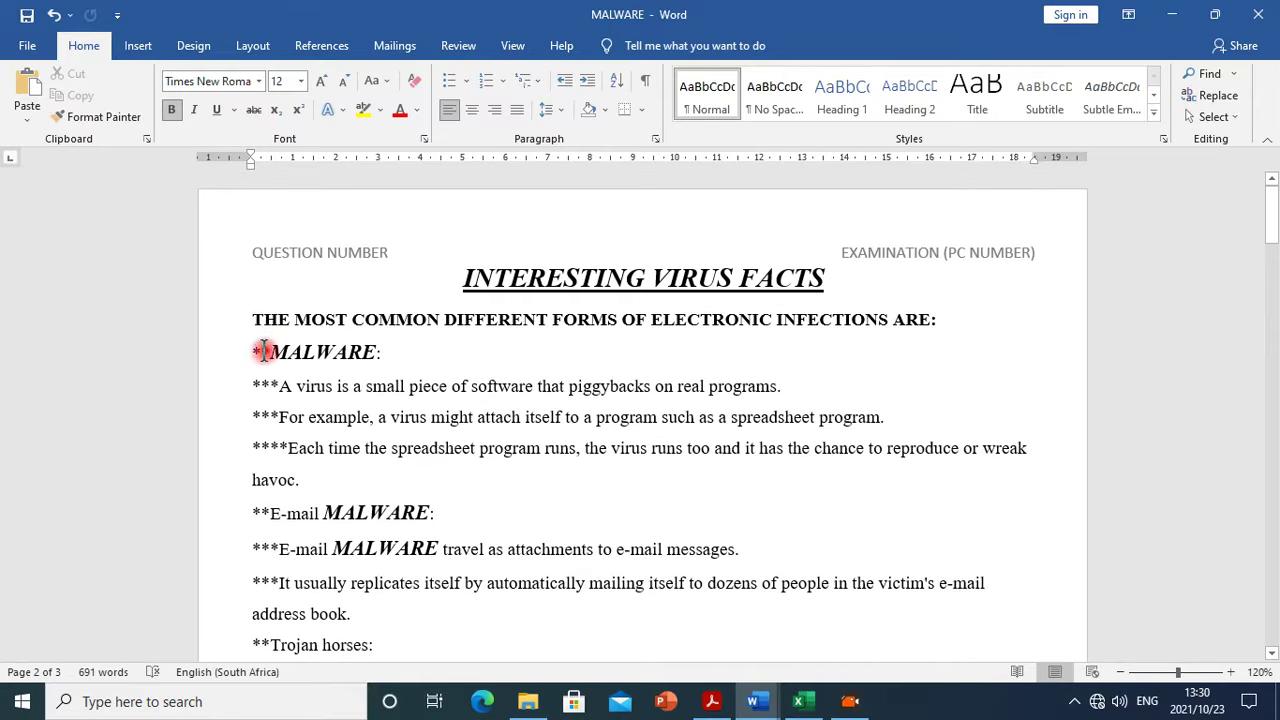
left_click(256, 320)
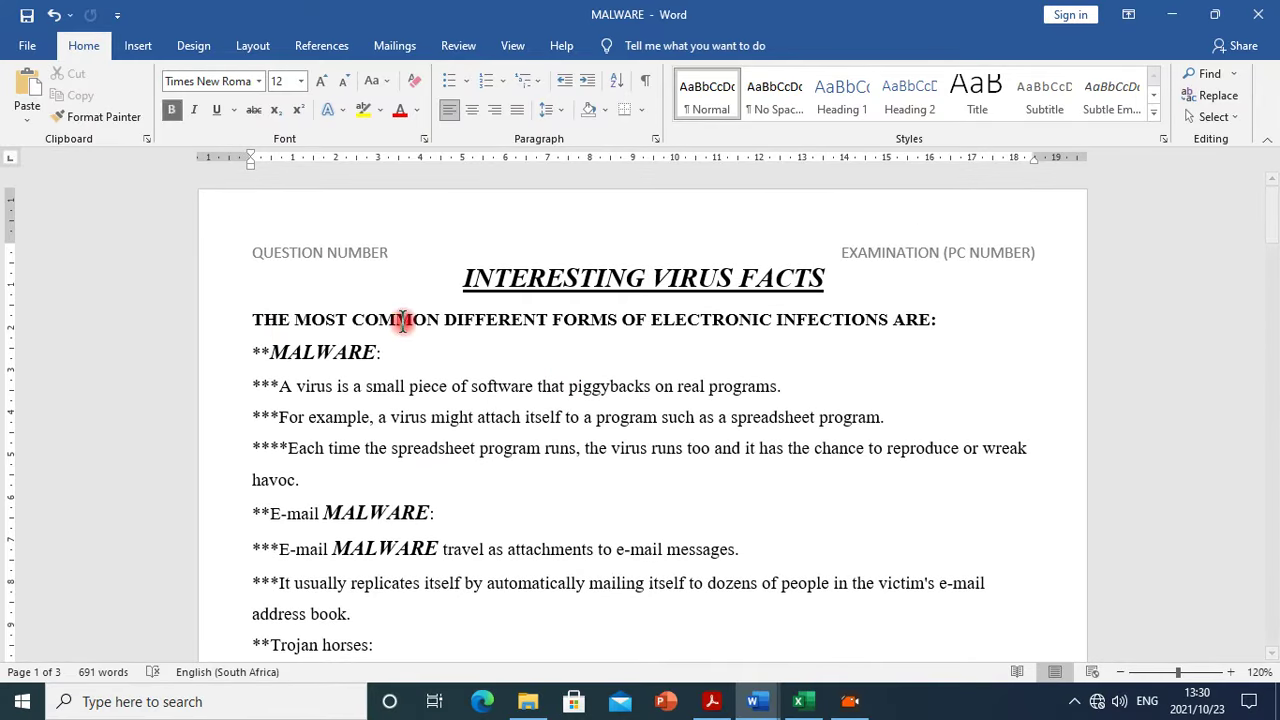
type("1")
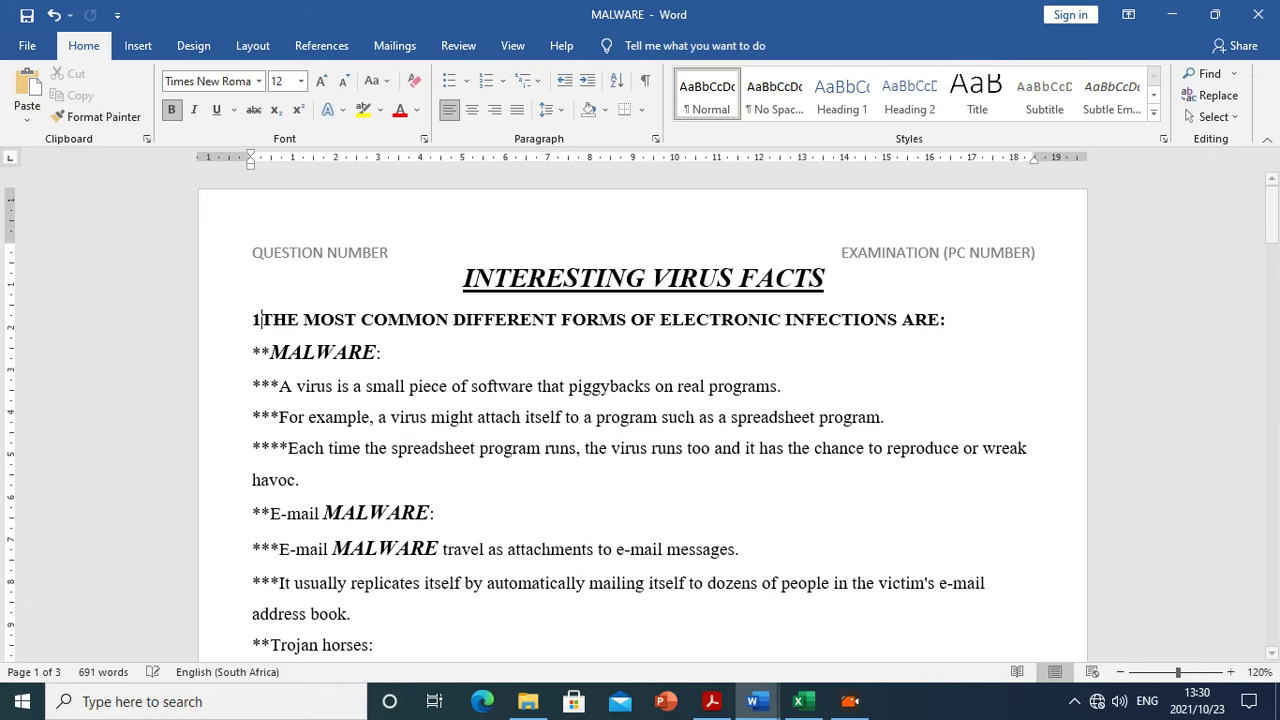
type(".")
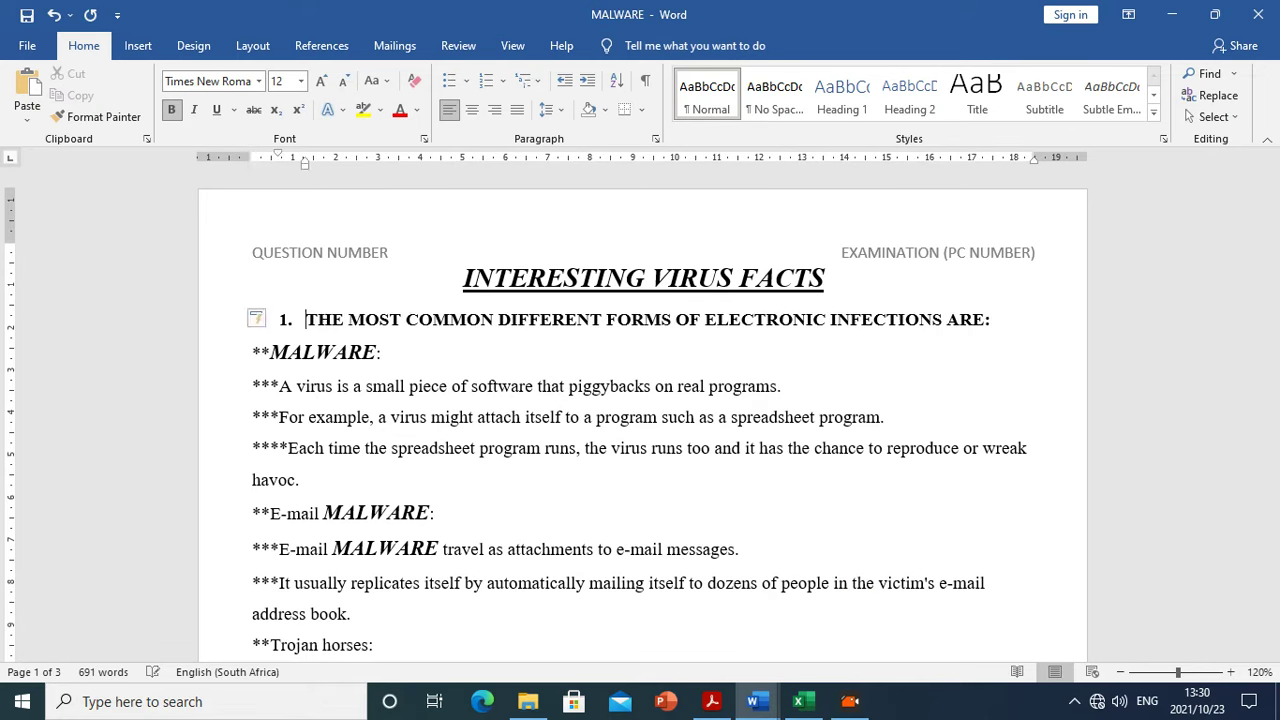
left_click(430, 472)
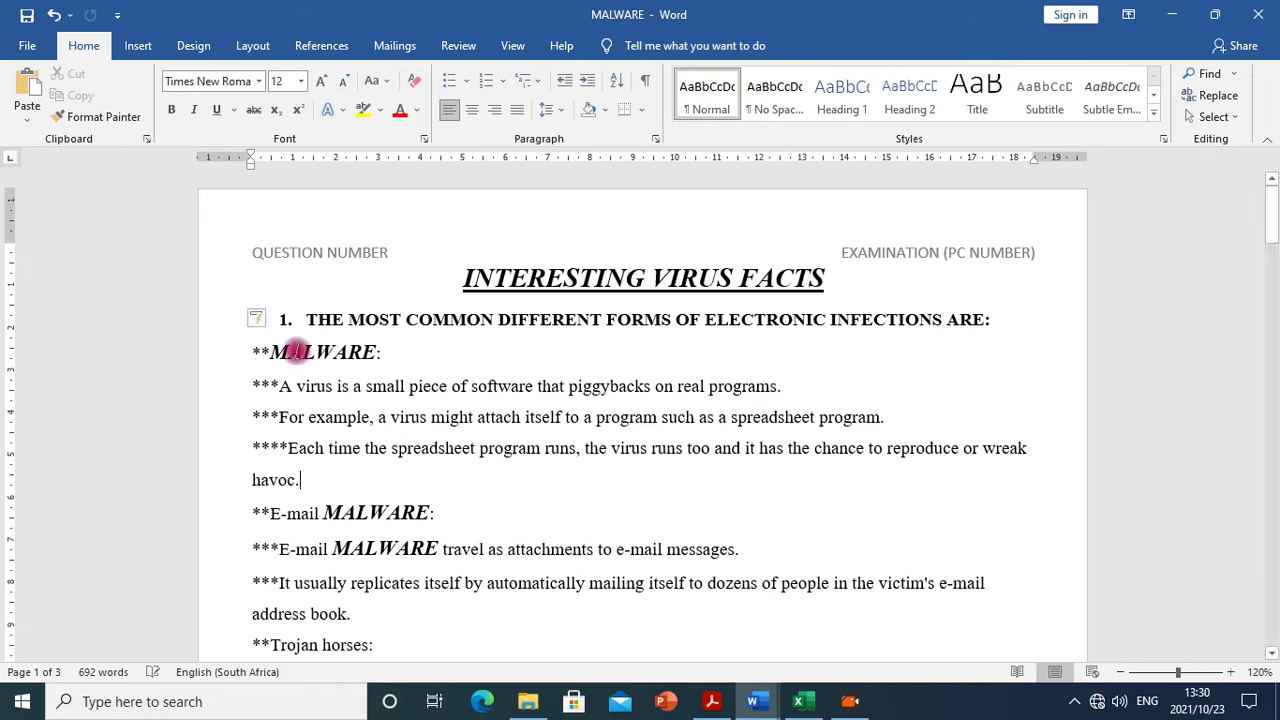
left_click(285, 318)
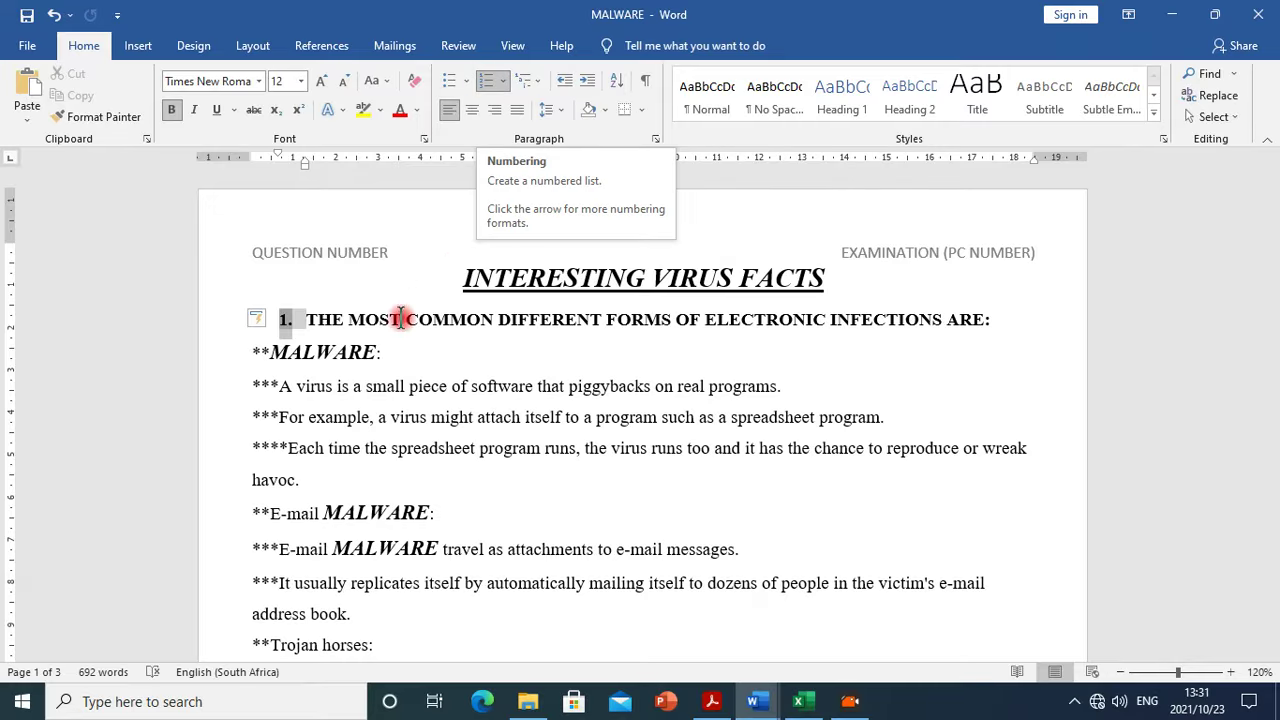
left_click(260, 322)
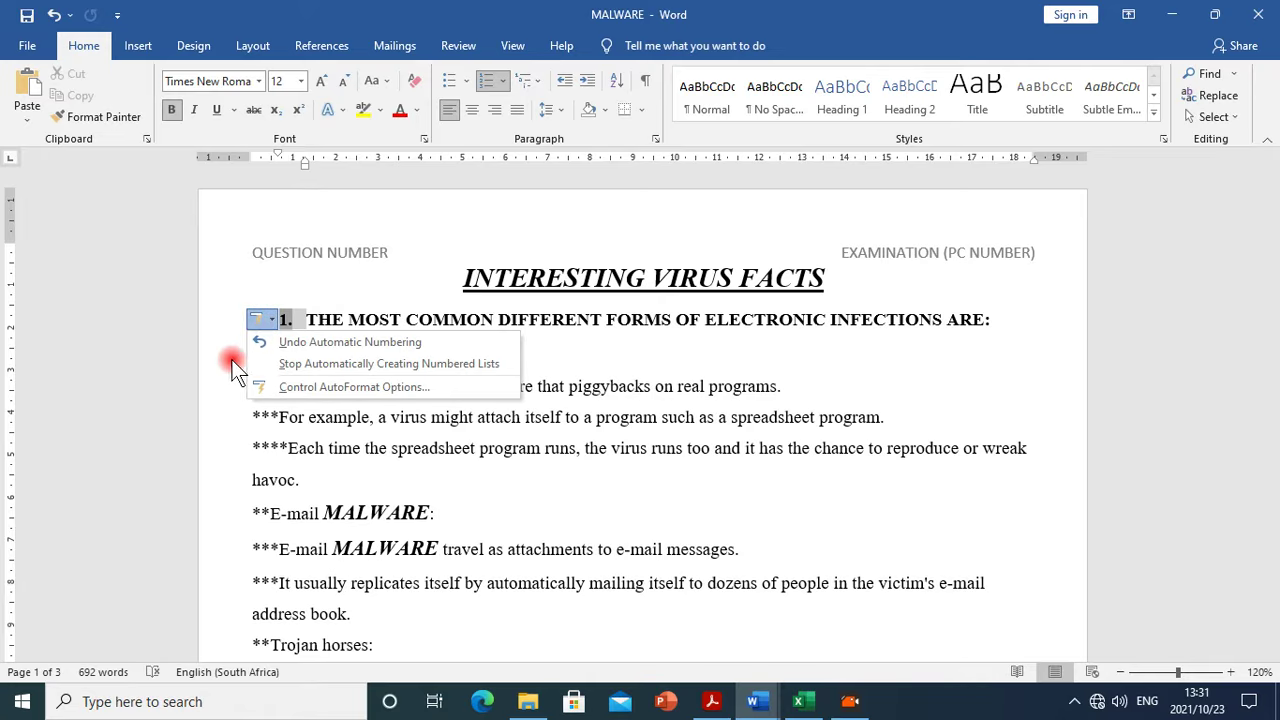
left_click(434, 343)
left_click(307, 320)
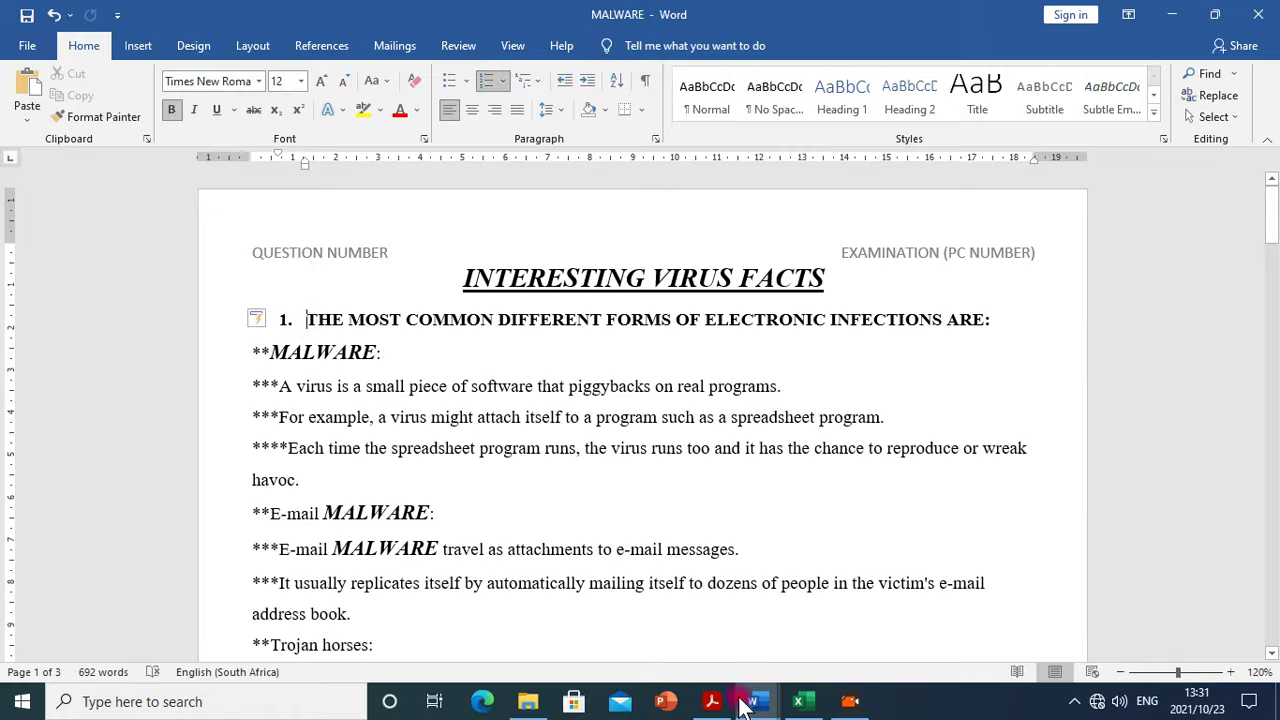
key("BackSpace")
key("BackSpace")
key("BackSpace")
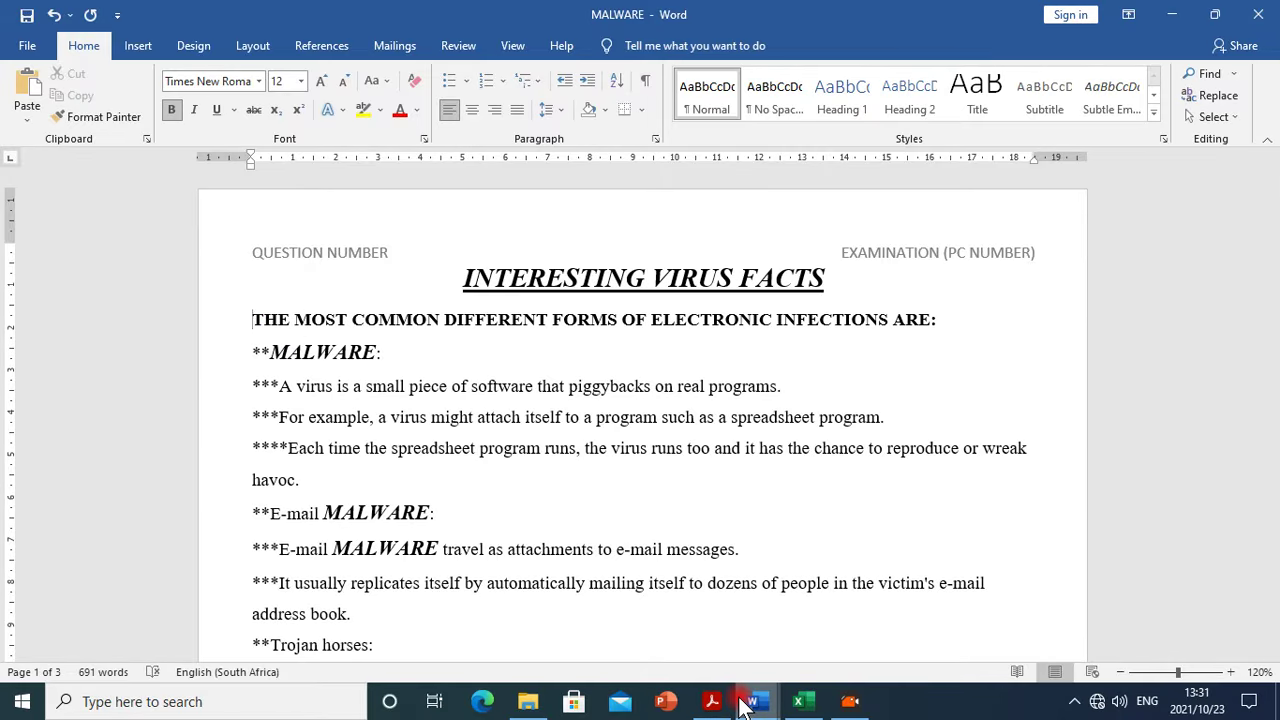
Apply automatic numbering "1." to the heading "THE MOST COMMON DIFFERENT FORMS OF ELECTRONIC INFECTIONS ARE:"
type("1.")
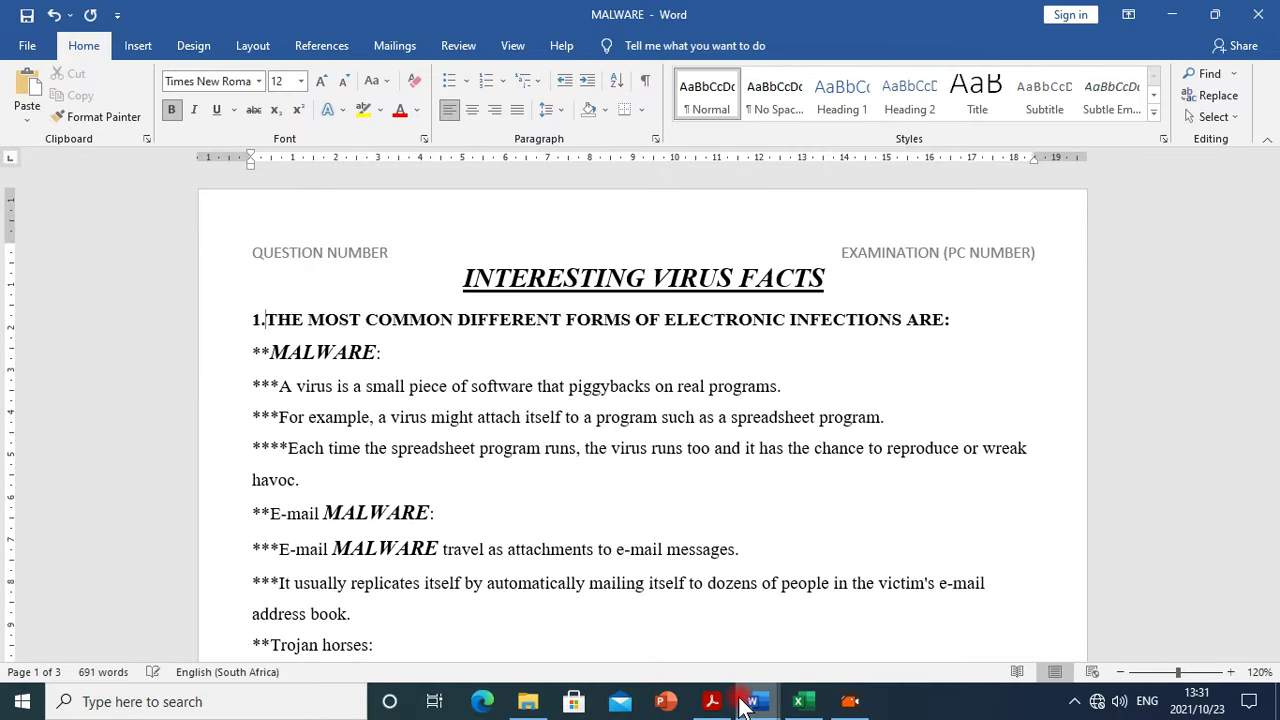
key("space")
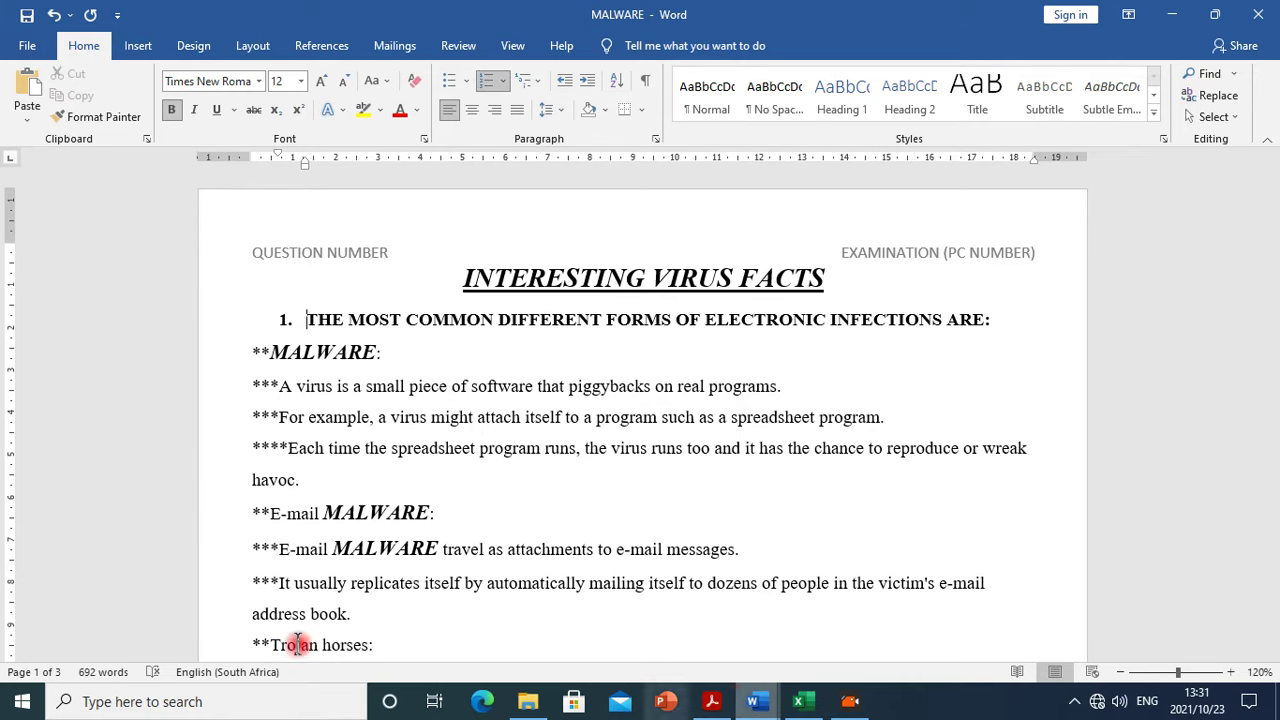
Copy the formatting of the first level 1 heading's number with Format Painter, keeping the painter on for repeated use
left_click(285, 318)
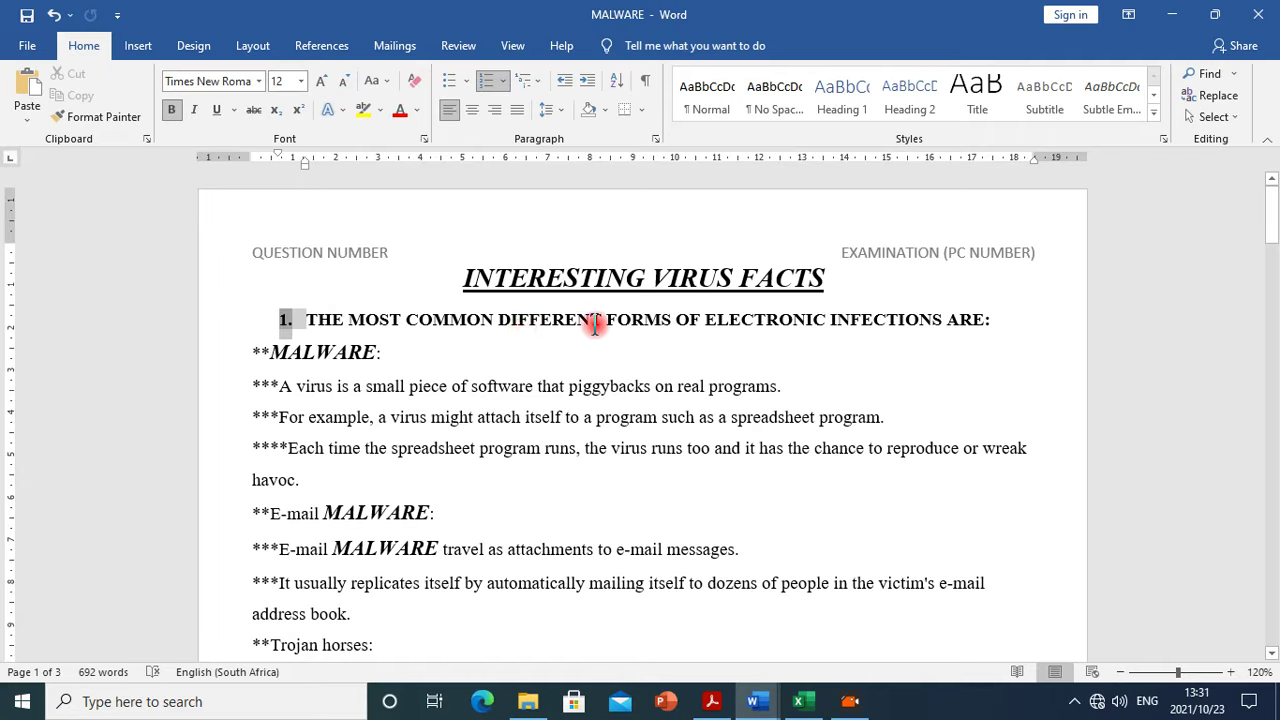
left_click(126, 119)
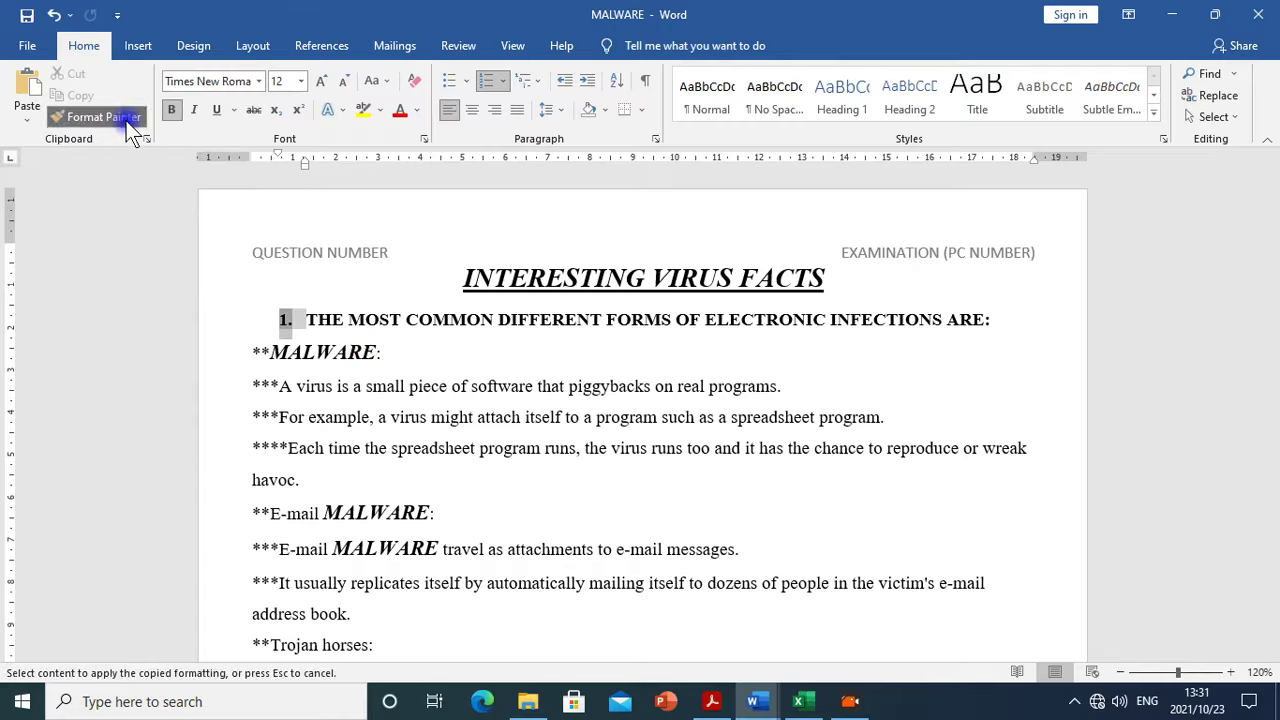
left_click(285, 330)
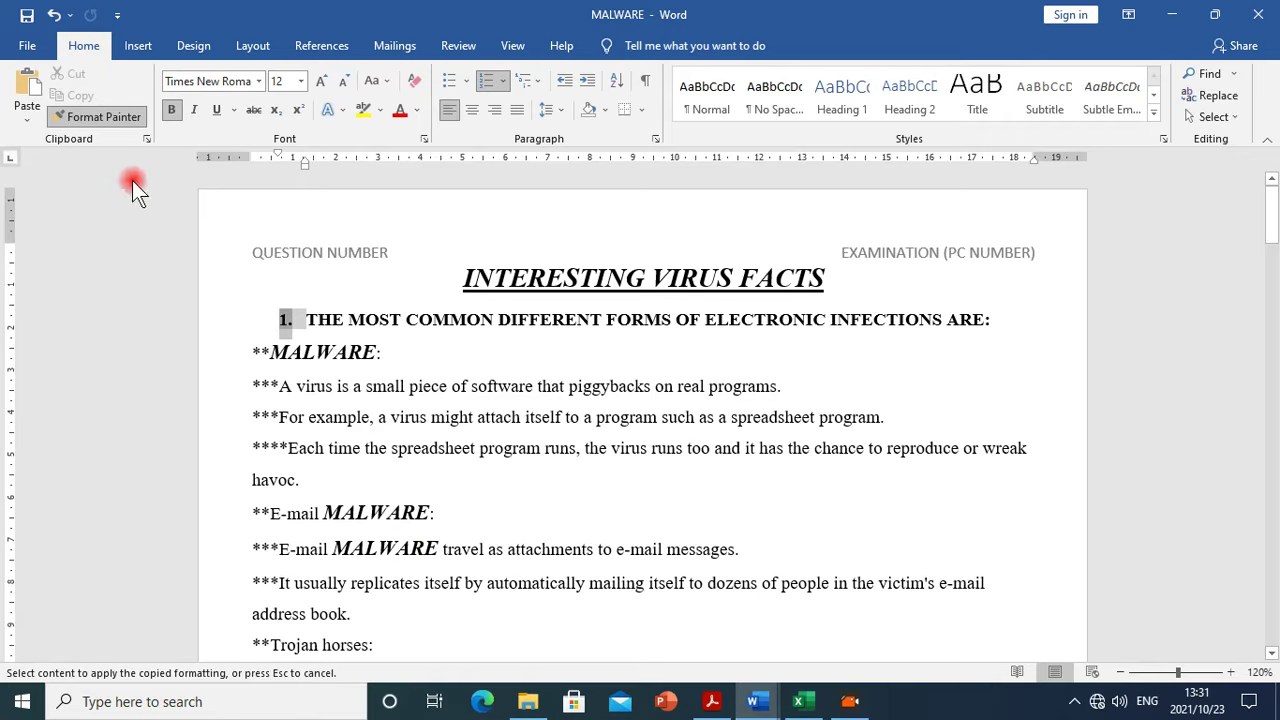
left_click(120, 117)
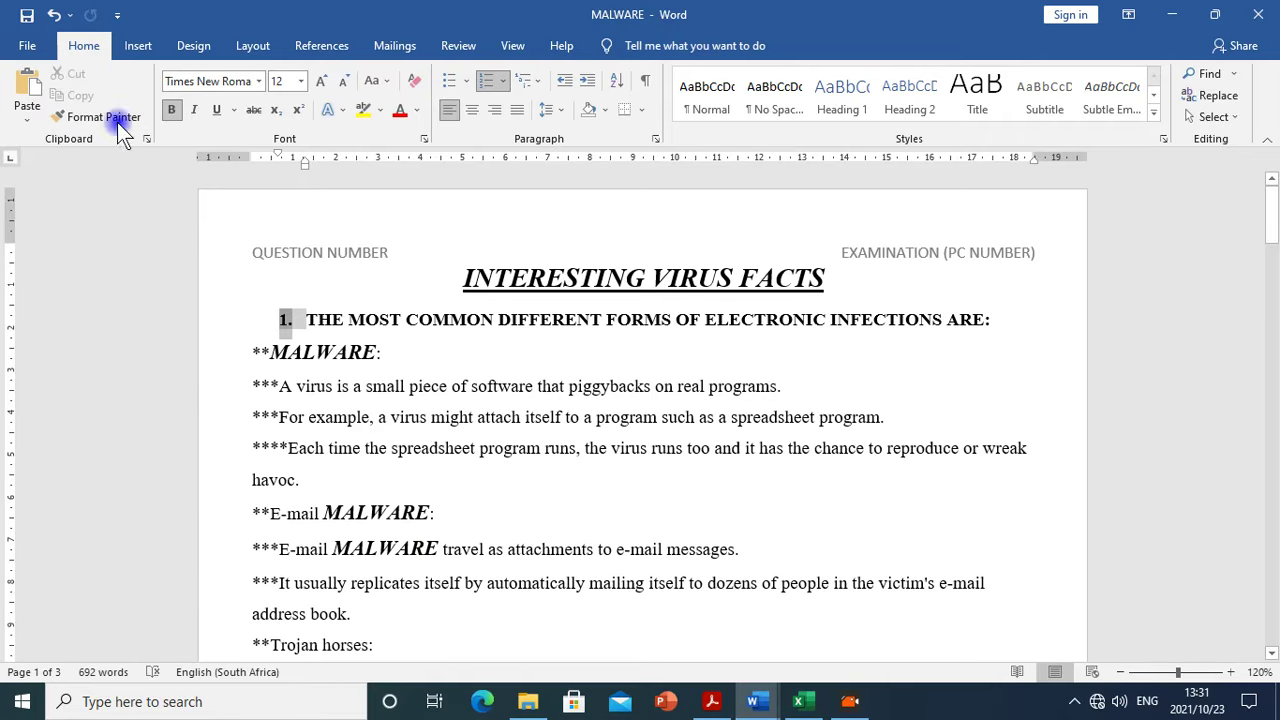
left_click(107, 125)
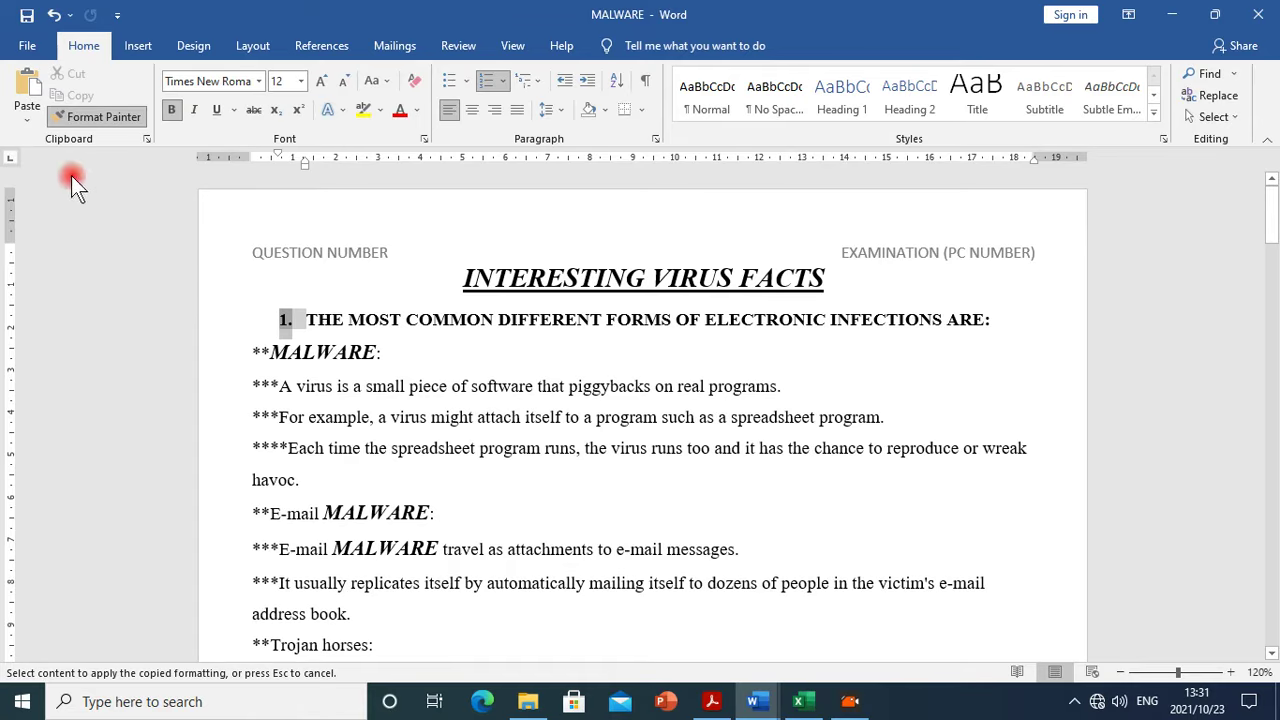
left_click(84, 111)
left_click(88, 115)
double_click(104, 120)
left_click(157, 217)
left_click(92, 113)
left_click(128, 243)
left_click(80, 113)
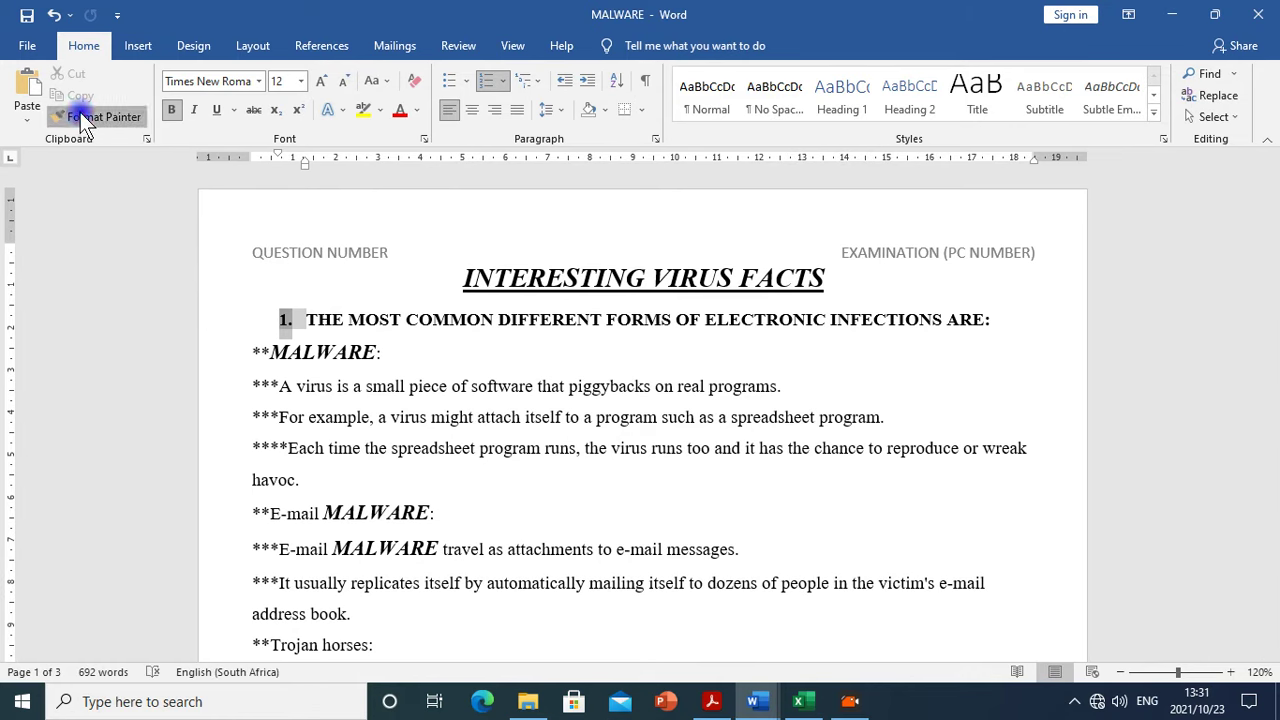
Apply the copied numbering to the vulnerability, famous malware history and virus symptoms checklist headings, and turn off Format Painter
scroll(395, 464, "down", 5)
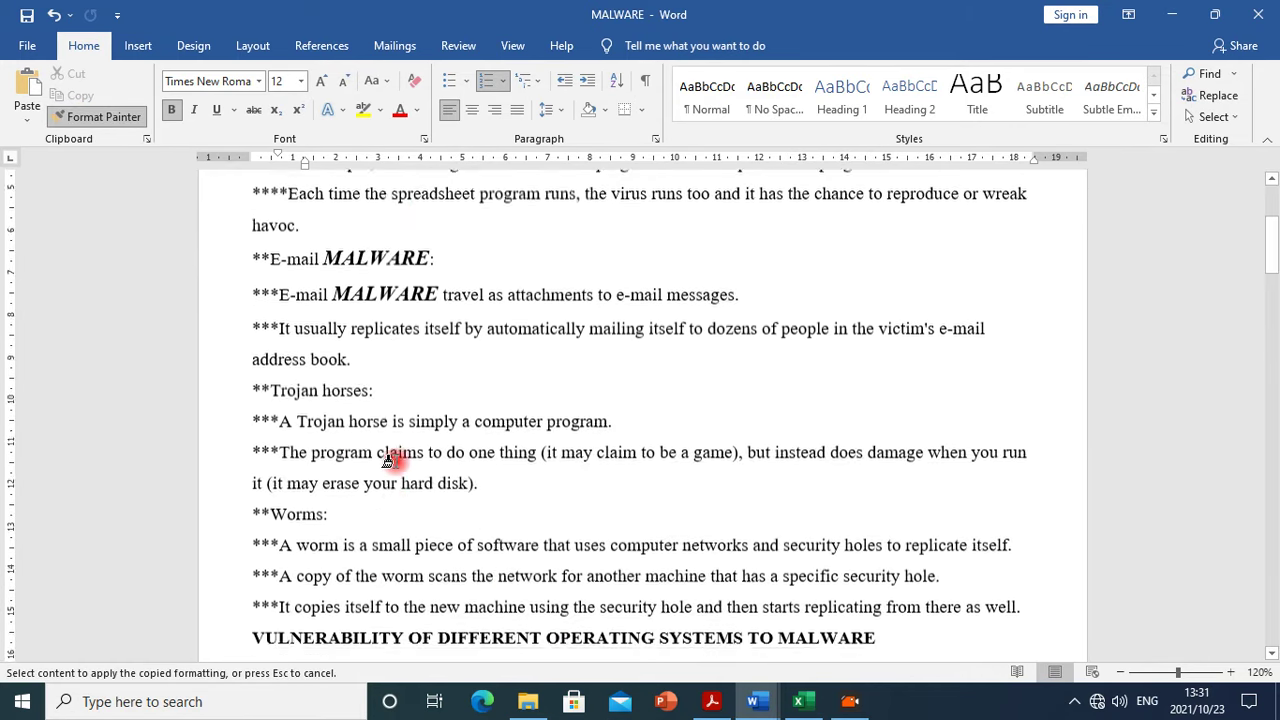
left_click(240, 411)
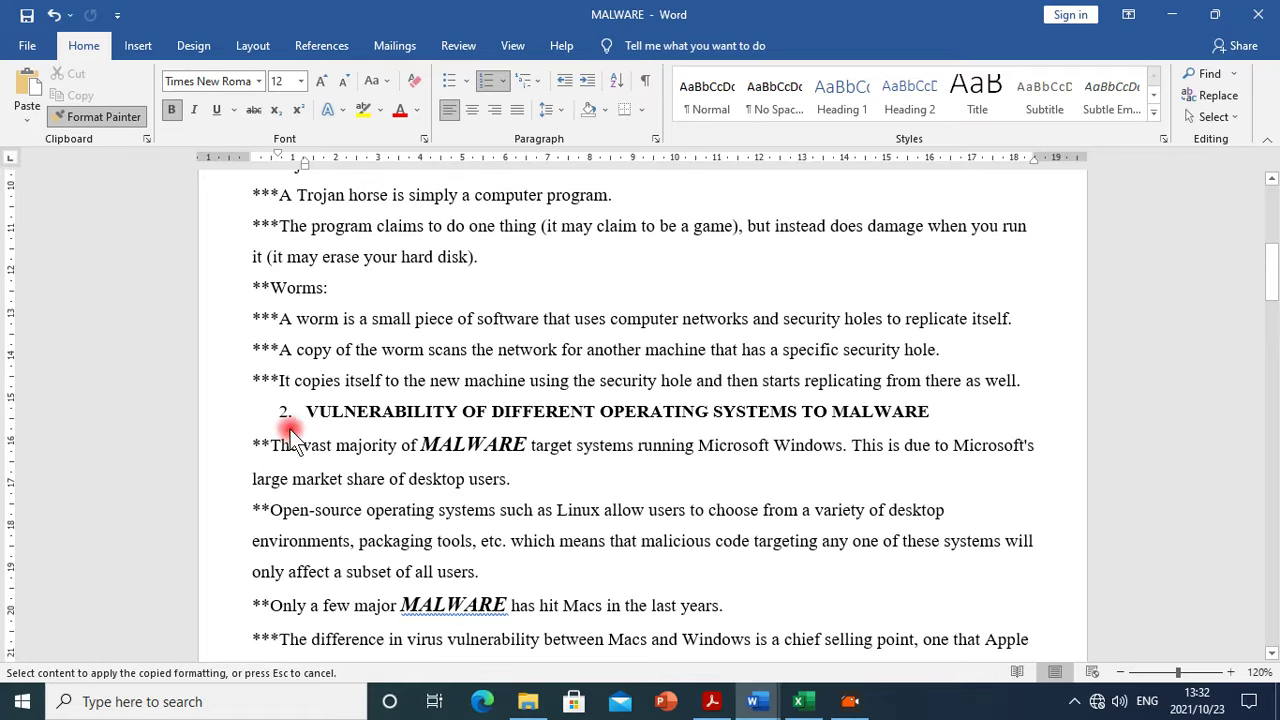
scroll(297, 537, "down", 6)
scroll(320, 471, "up", 2)
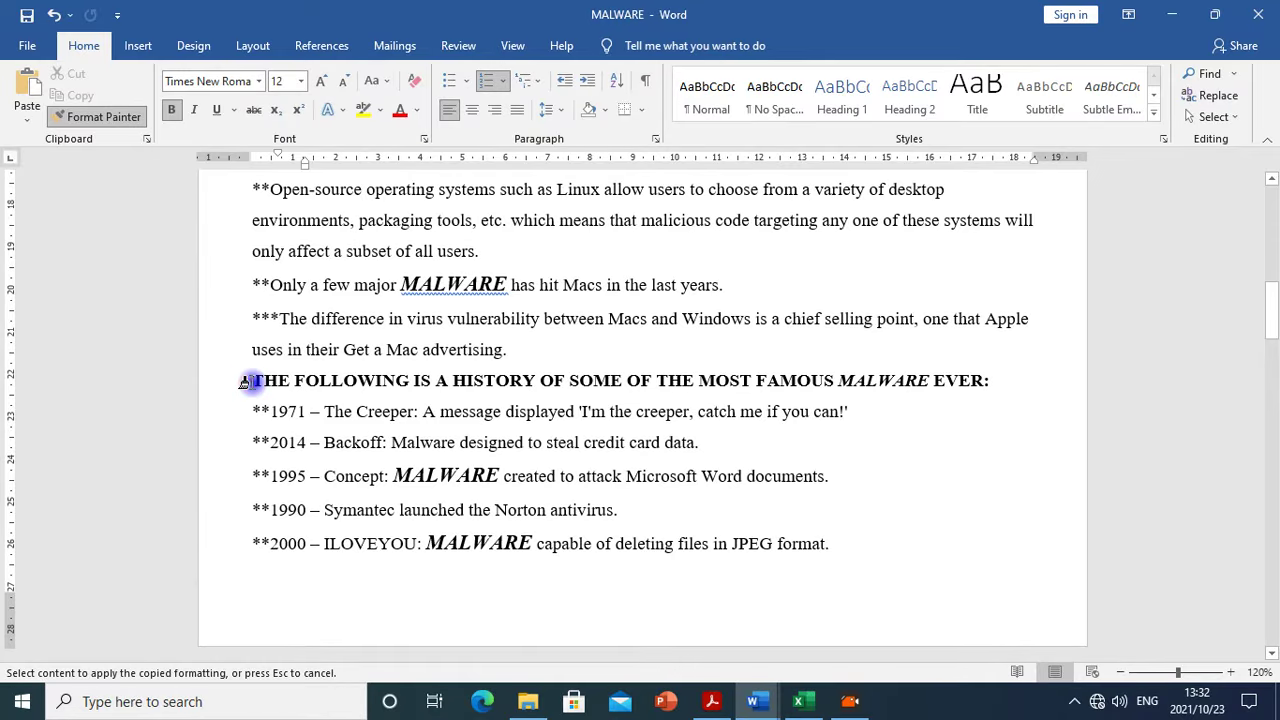
left_click(243, 381)
scroll(607, 560, "down", 10)
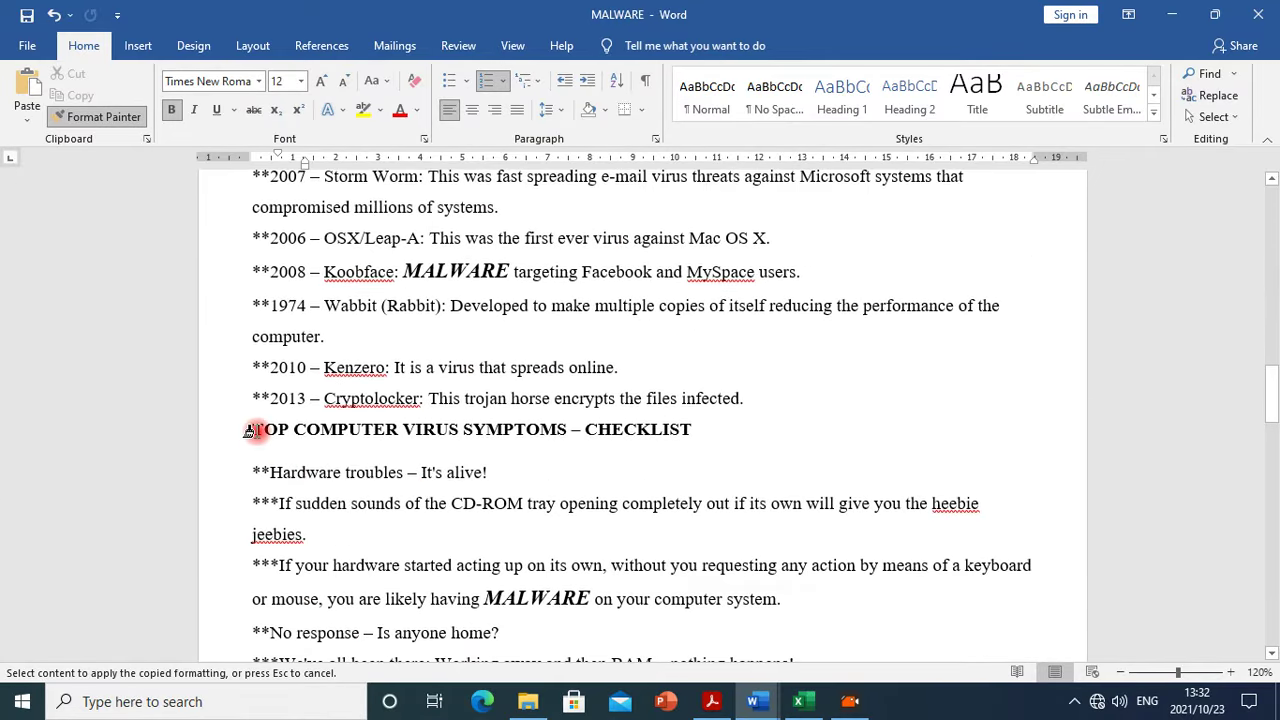
left_click(247, 430)
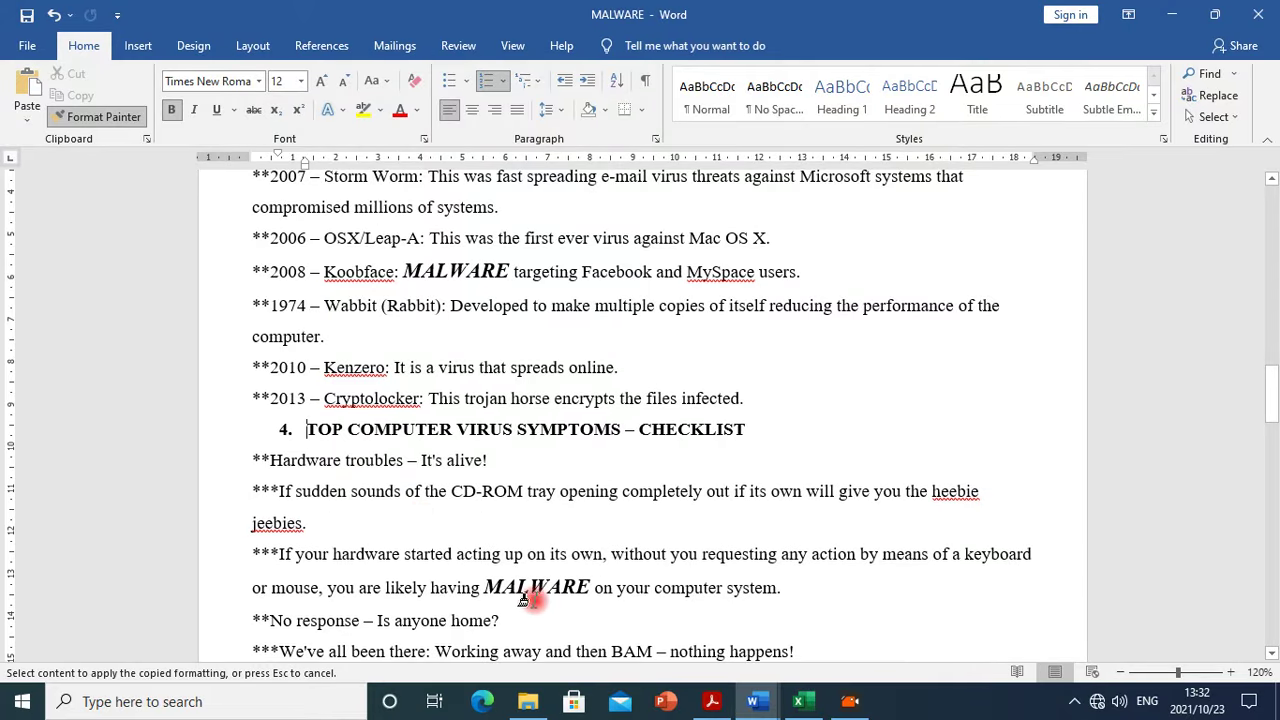
scroll(527, 597, "up", 4)
scroll(527, 597, "up", 11)
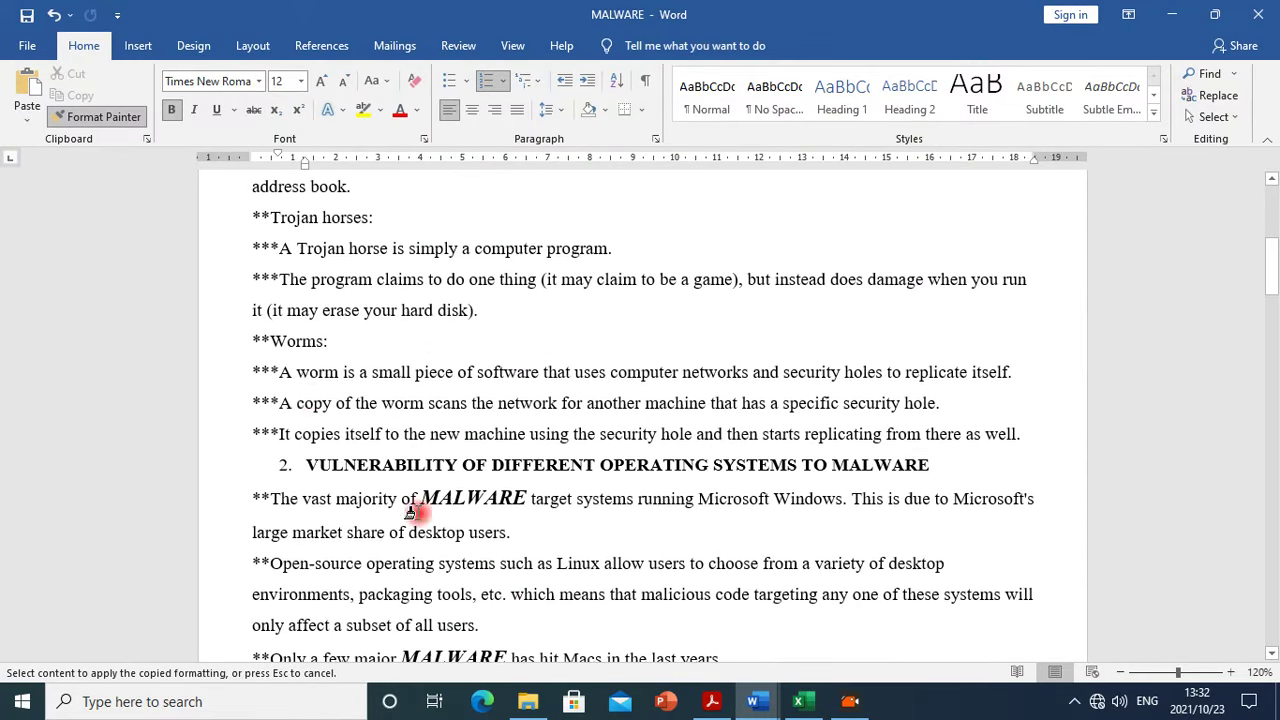
left_click(71, 113)
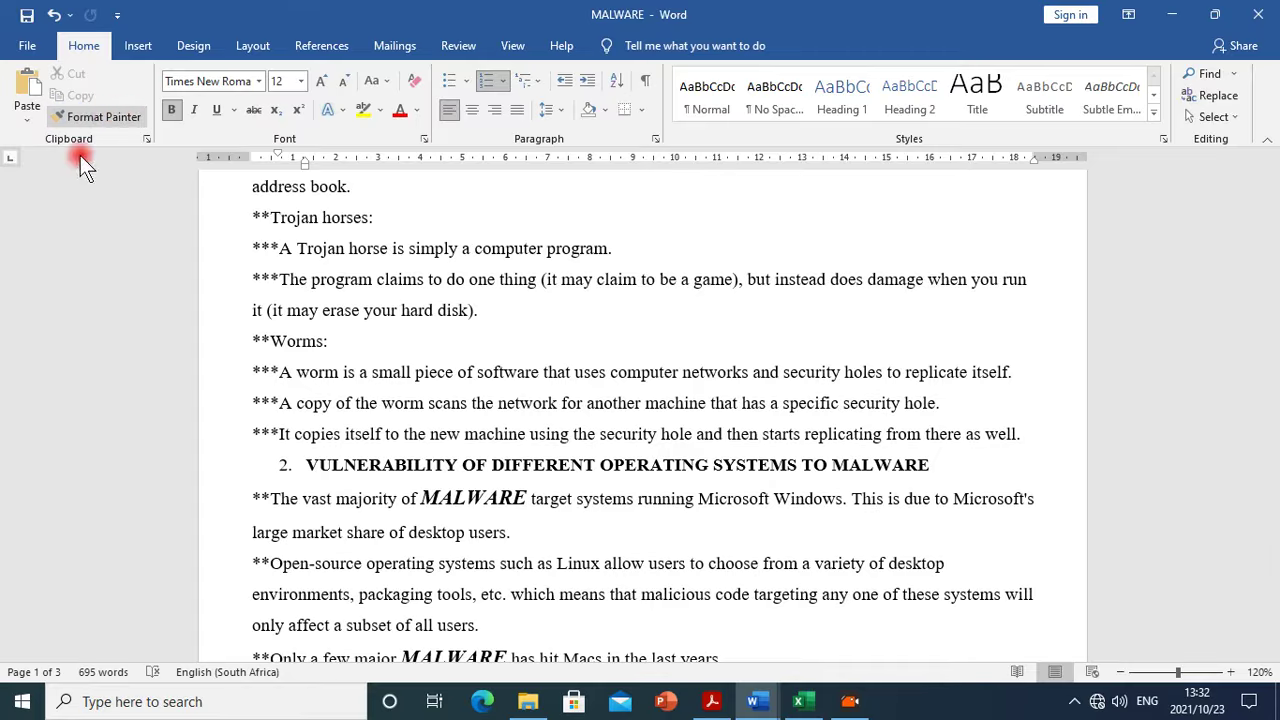
Make the number of the heading "VULNERABILITY OF DIFFERENT OPERATING SYSTEMS TO MALWARE" bold
left_click(283, 470)
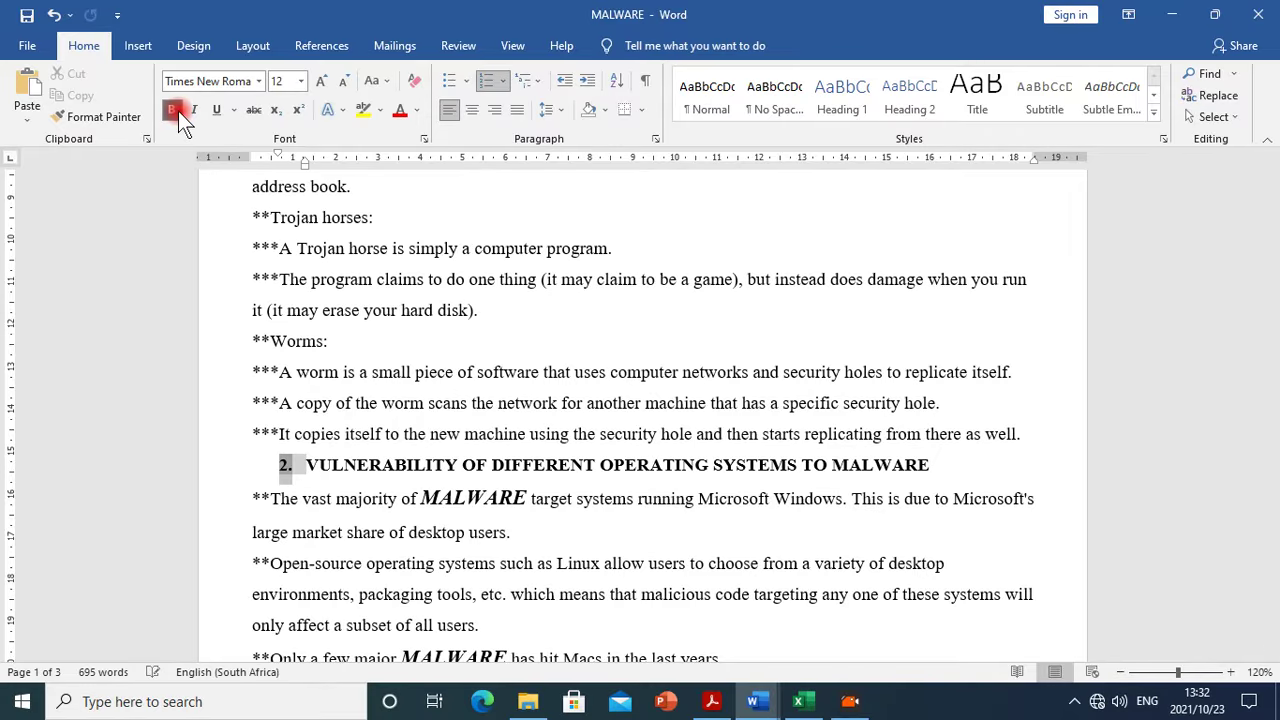
left_click(572, 500)
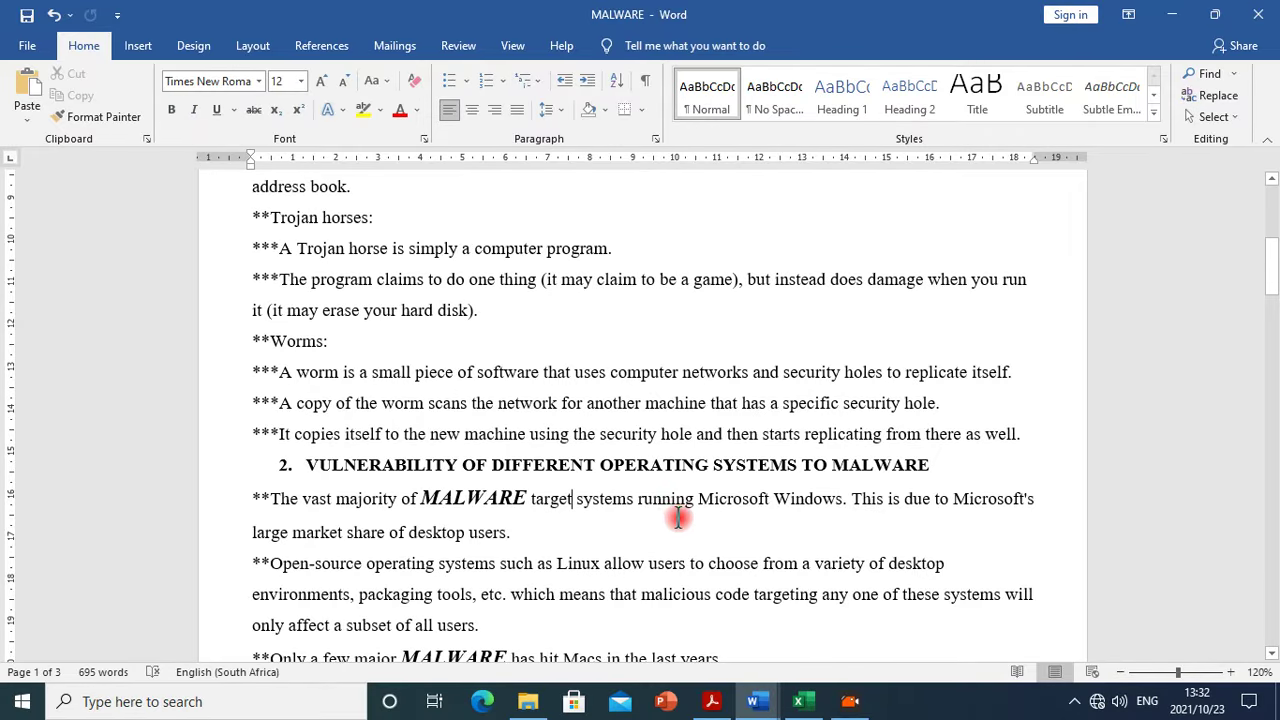
scroll(825, 450, "up", 5)
scroll(825, 455, "down", 15)
scroll(832, 459, "down", 13)
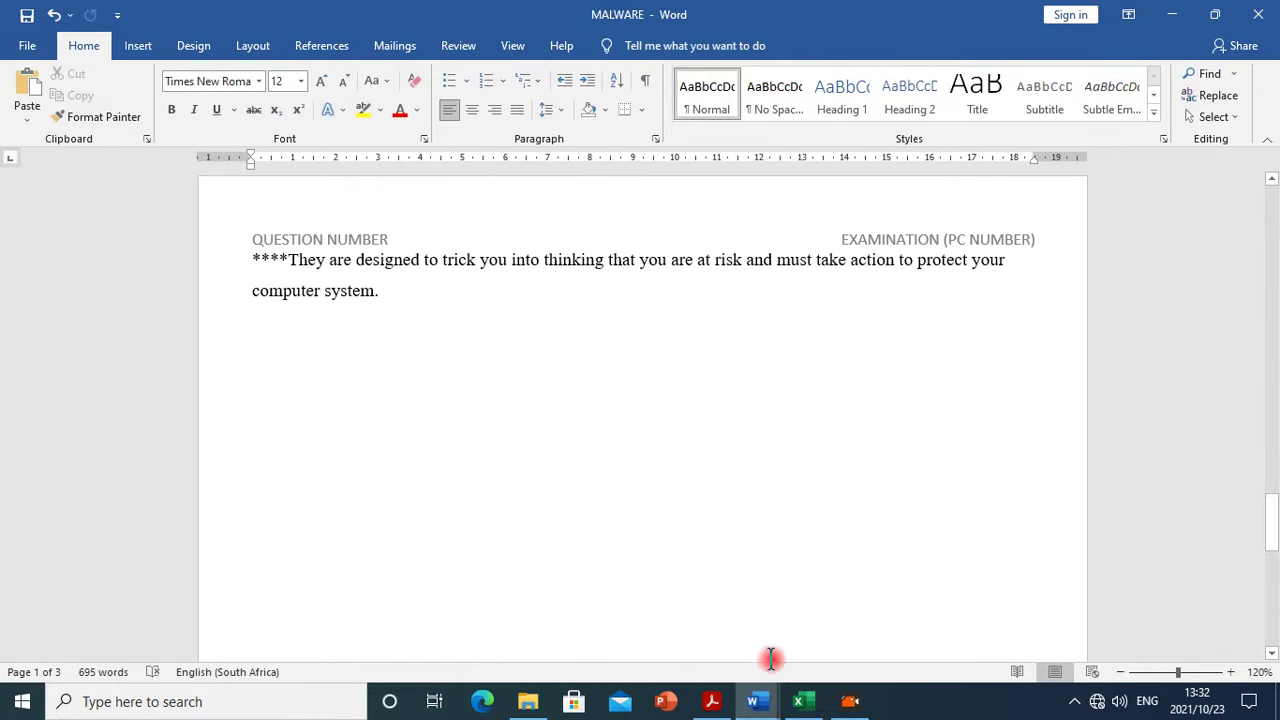
Switch to the exam PDF in Adobe Acrobat Reader, read the subparagraph numbering style and page break instructions, and return to the document's start
left_click(714, 700)
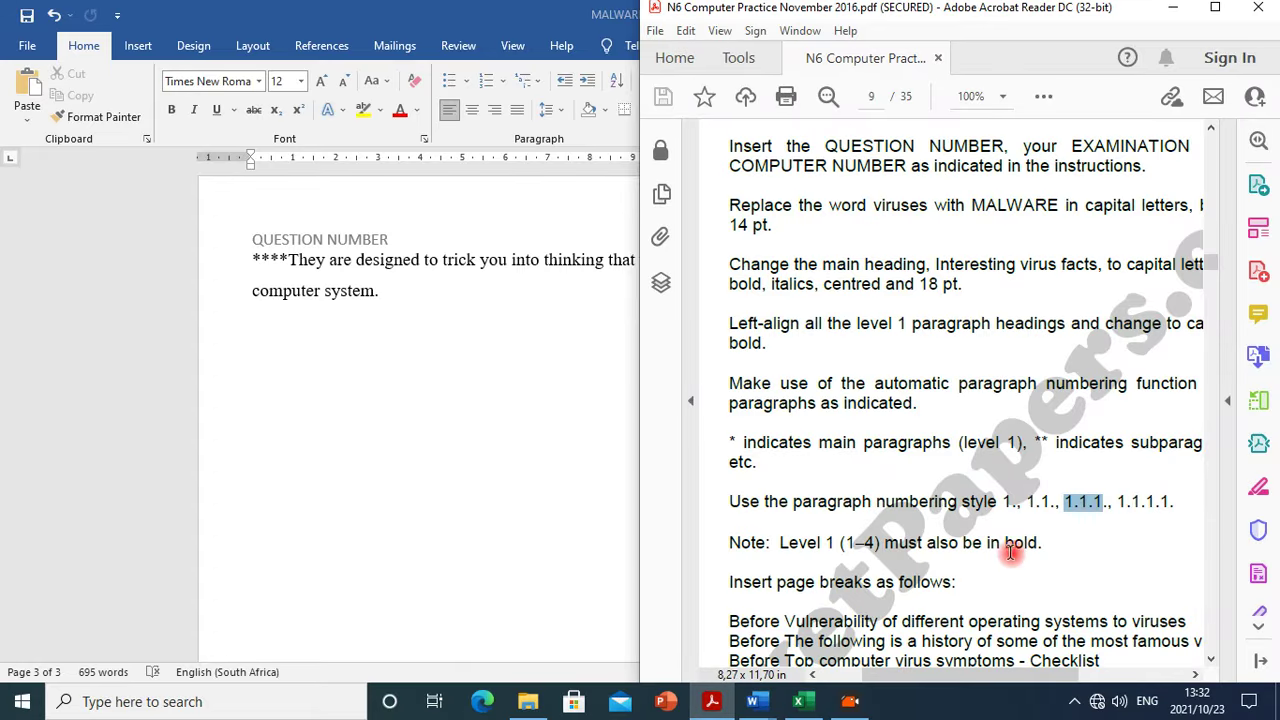
scroll(818, 562, "down", 1)
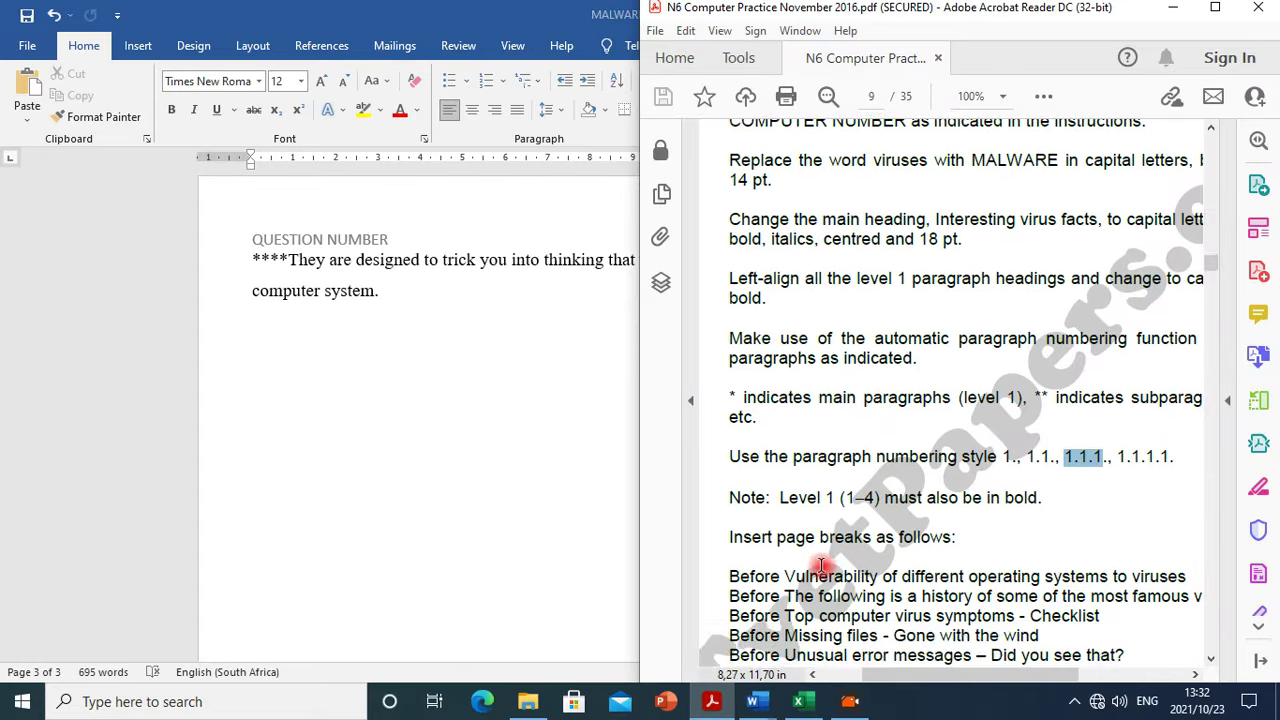
scroll(908, 553, "down", 1)
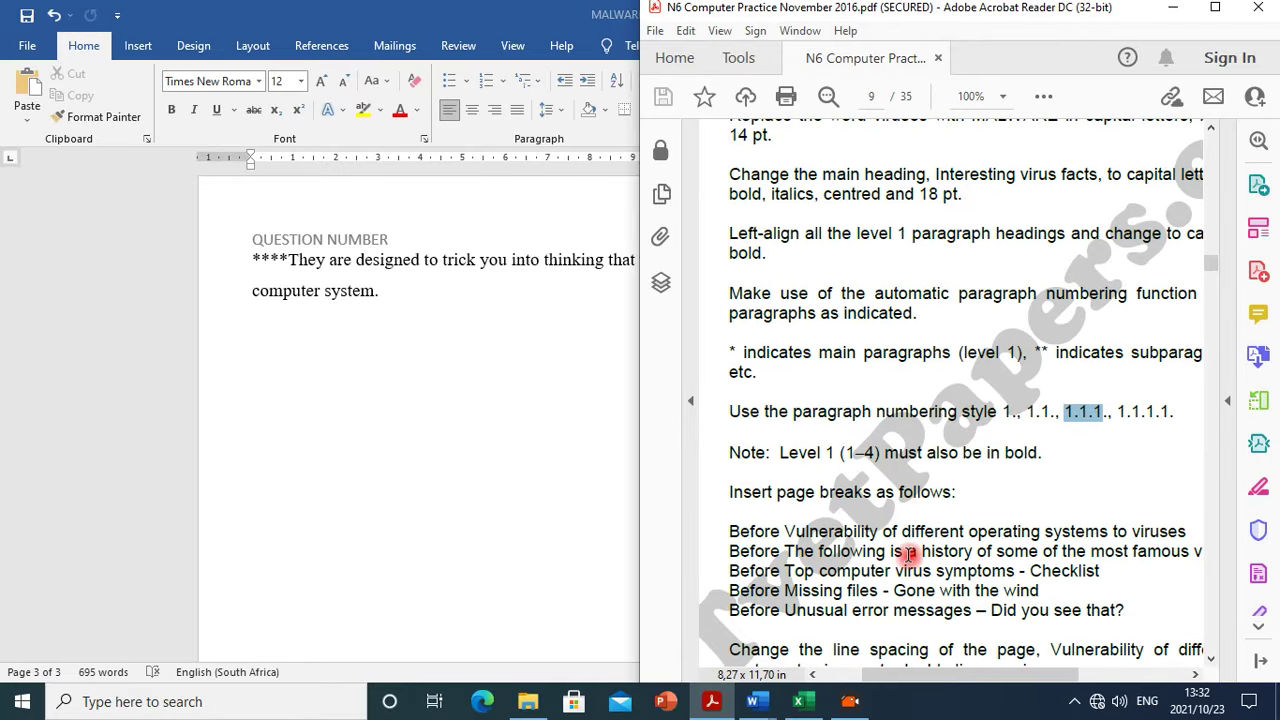
scroll(908, 553, "up", 2)
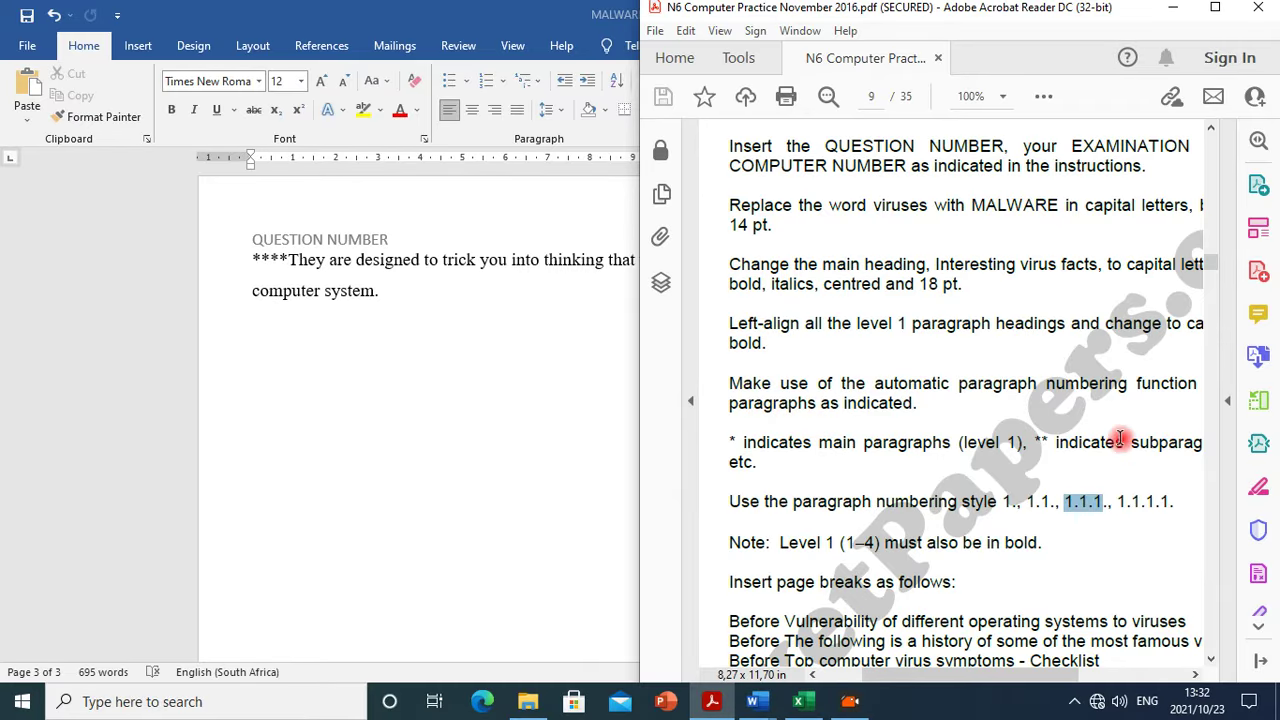
mouse_move(966, 677)
left_mouse_down()
mouse_move(1100, 680)
mouse_move(955, 680)
mouse_move(968, 680)
left_mouse_up()
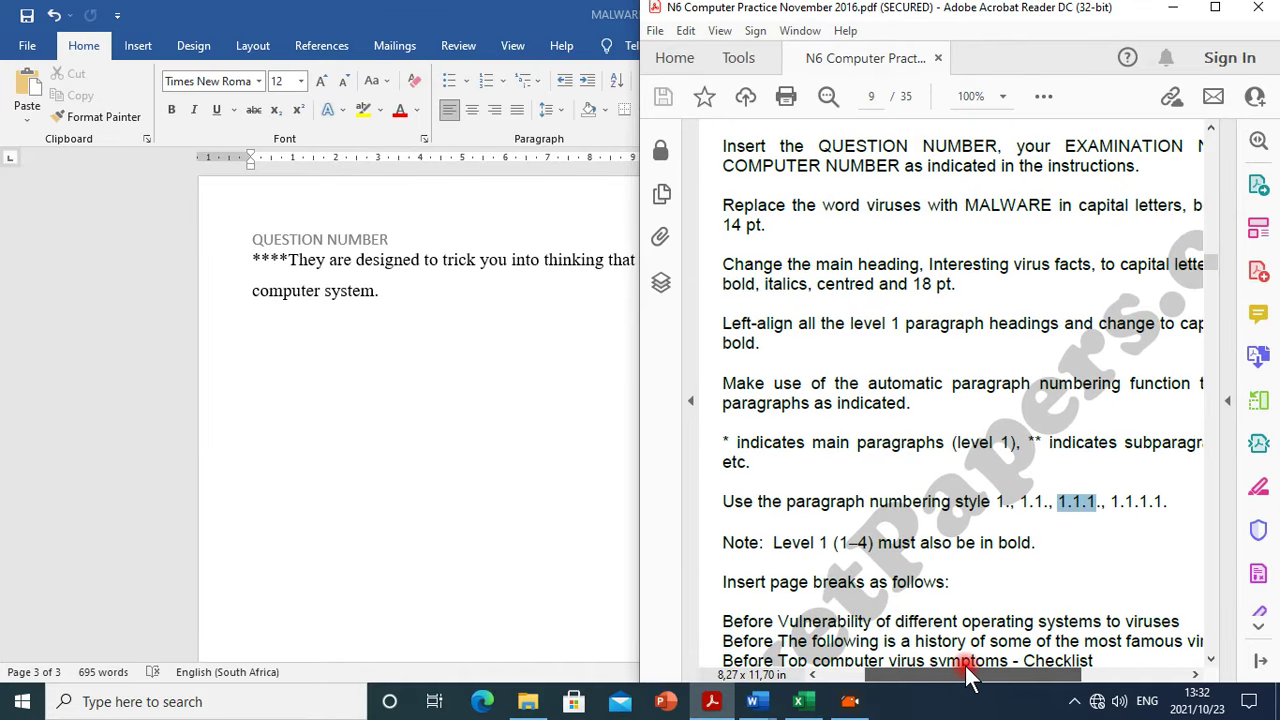
scroll(400, 323, "up", 10)
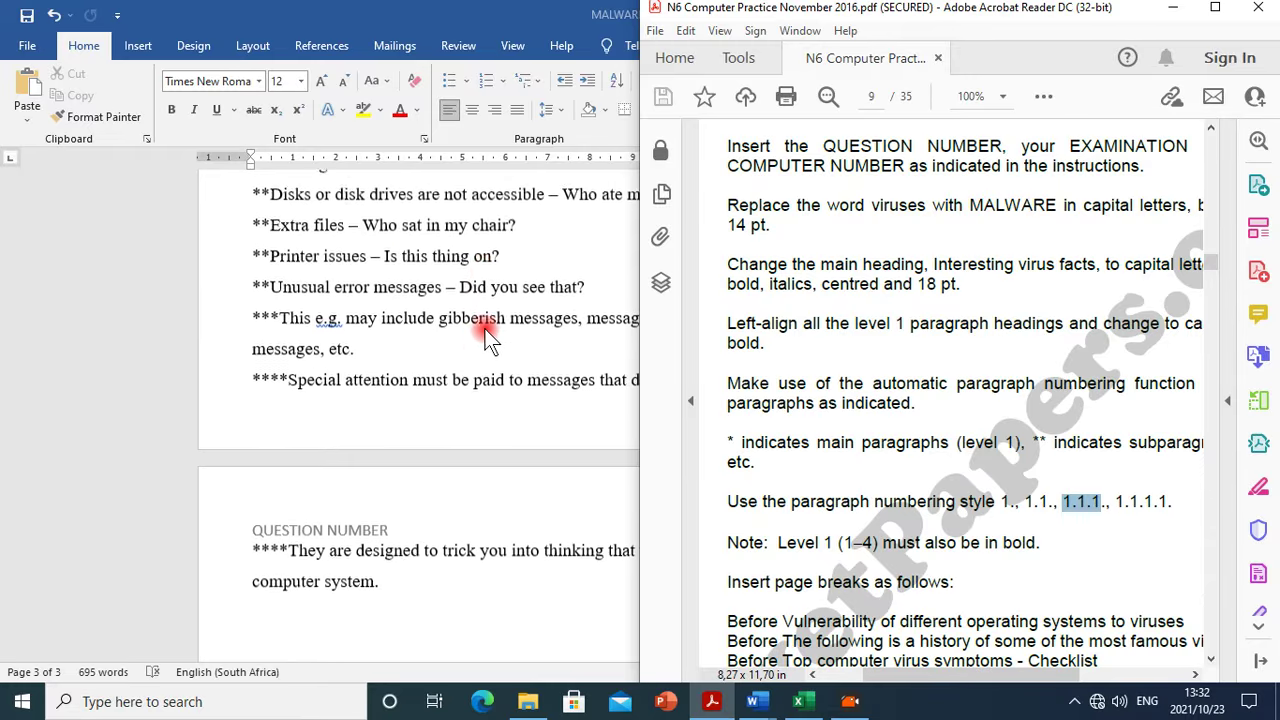
scroll(494, 343, "up", 15)
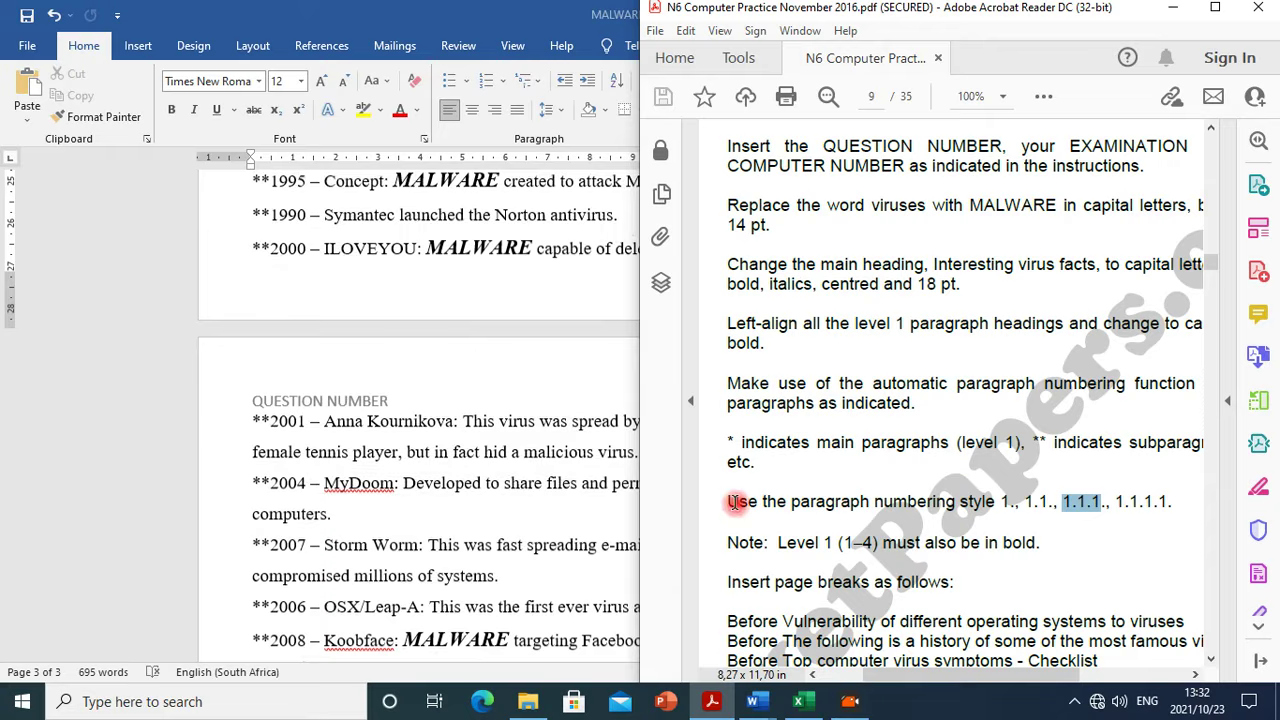
left_click(1022, 501)
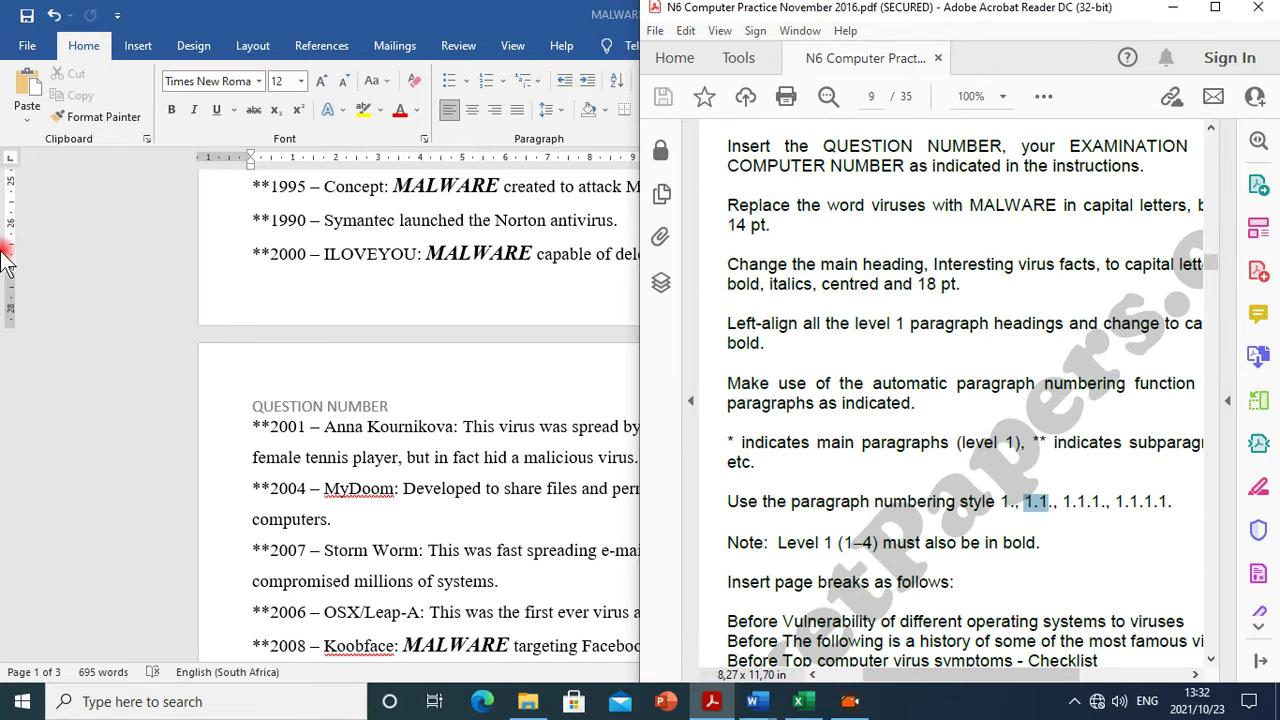
scroll(418, 298, "up", 8)
scroll(418, 298, "up", 10)
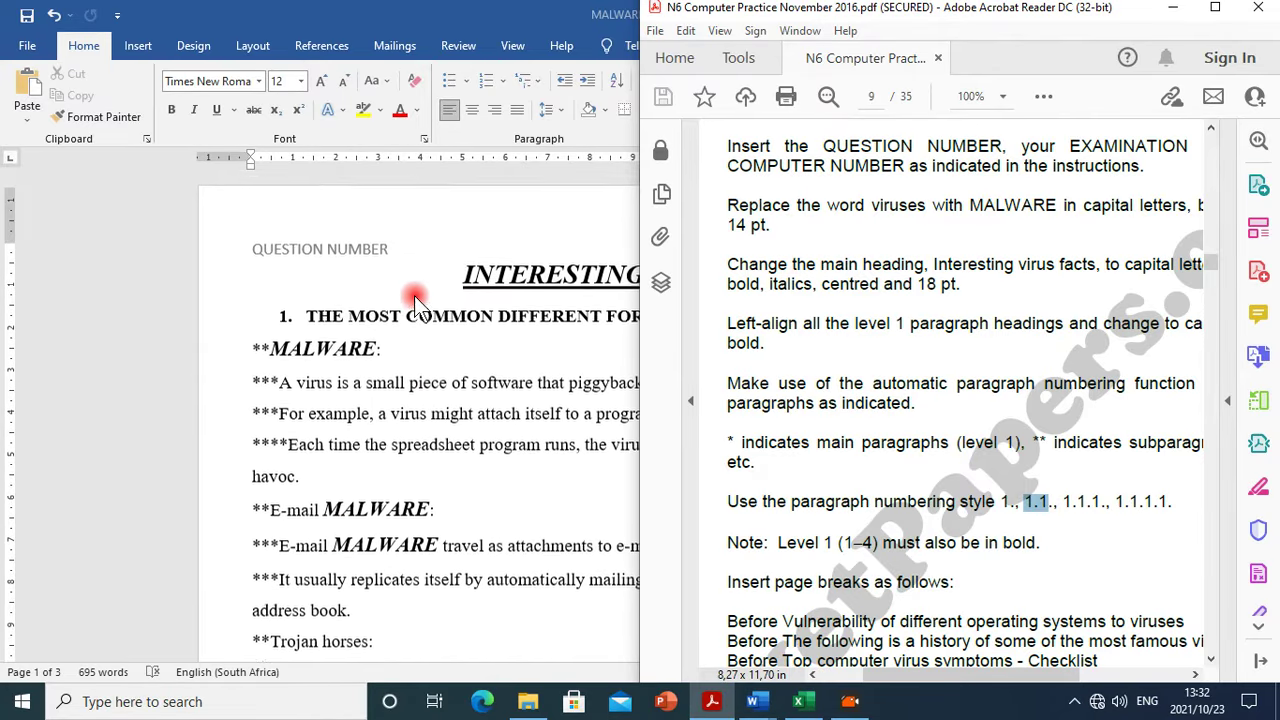
Replace the two asterisks before the first MALWARE subheading with the automatic paragraph number 1.1
left_click(265, 356)
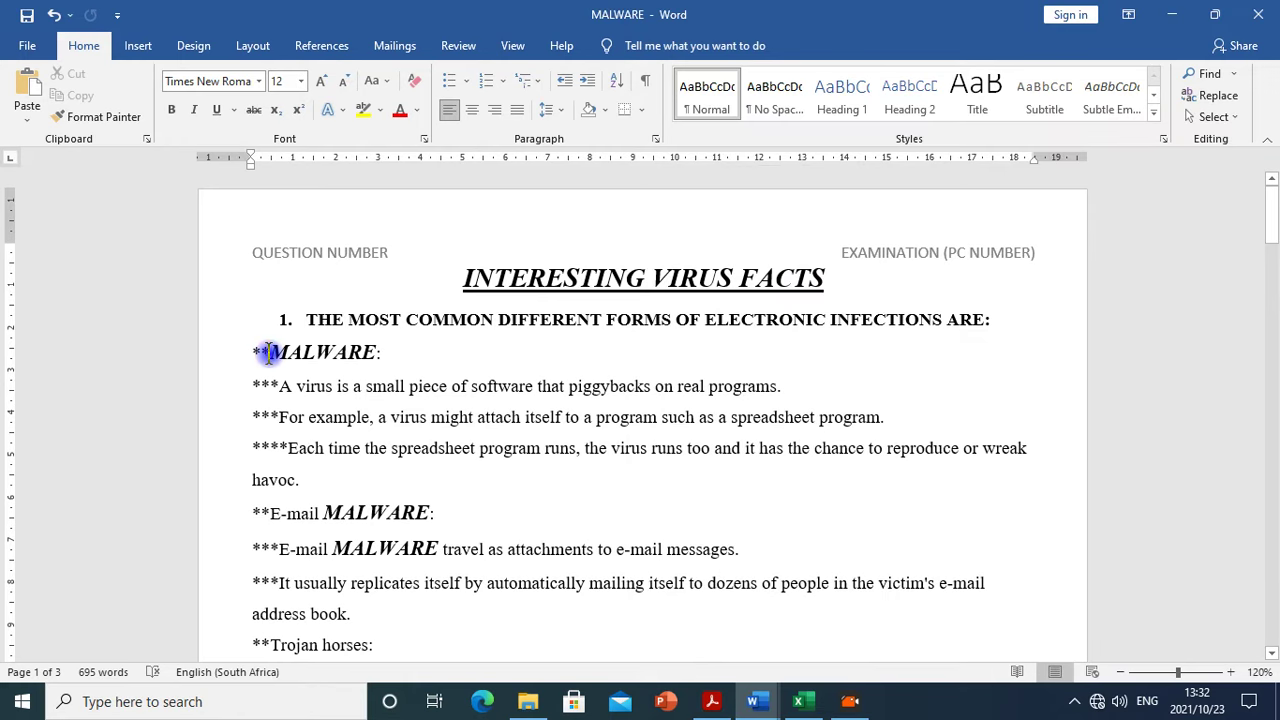
double_click(256, 352)
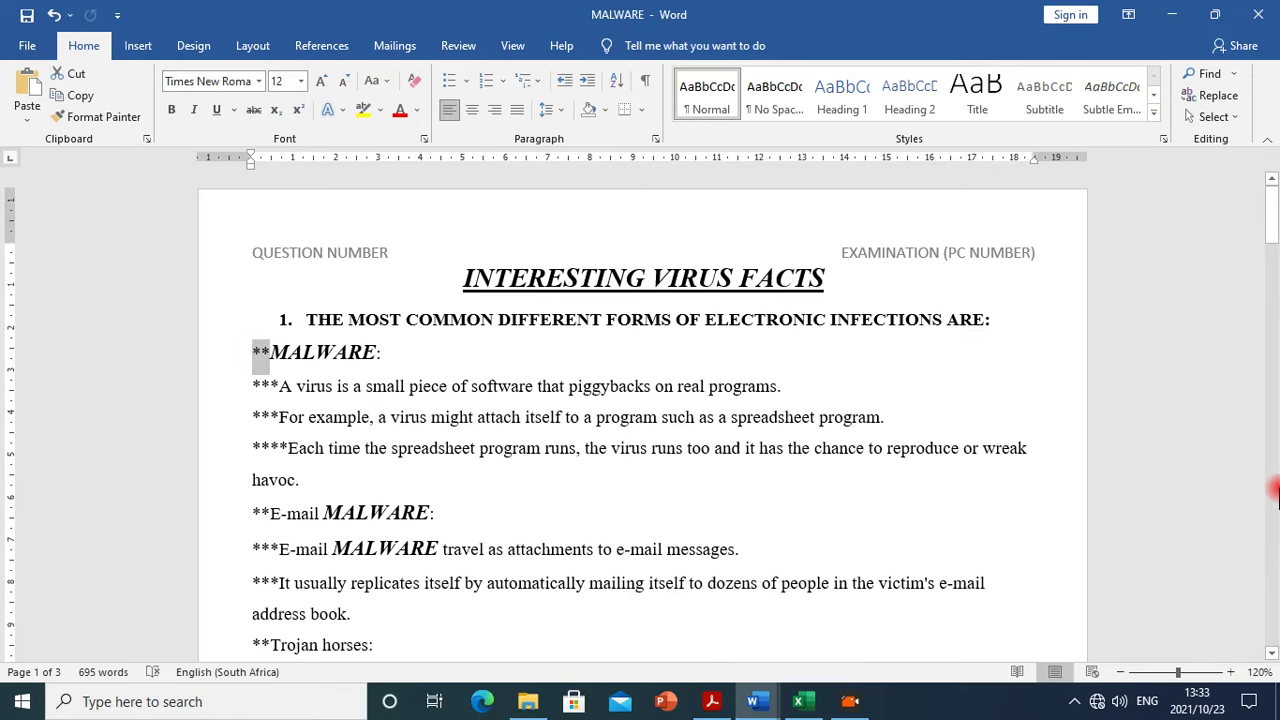
type("1")
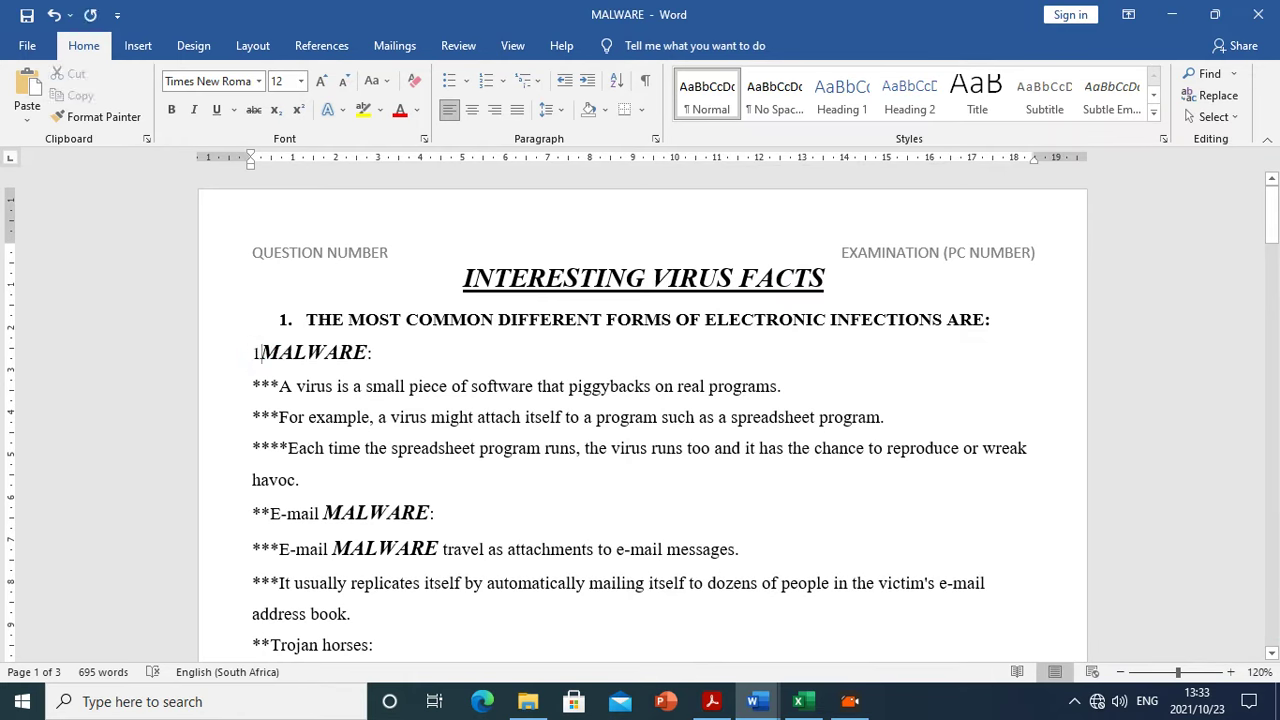
type(".1.")
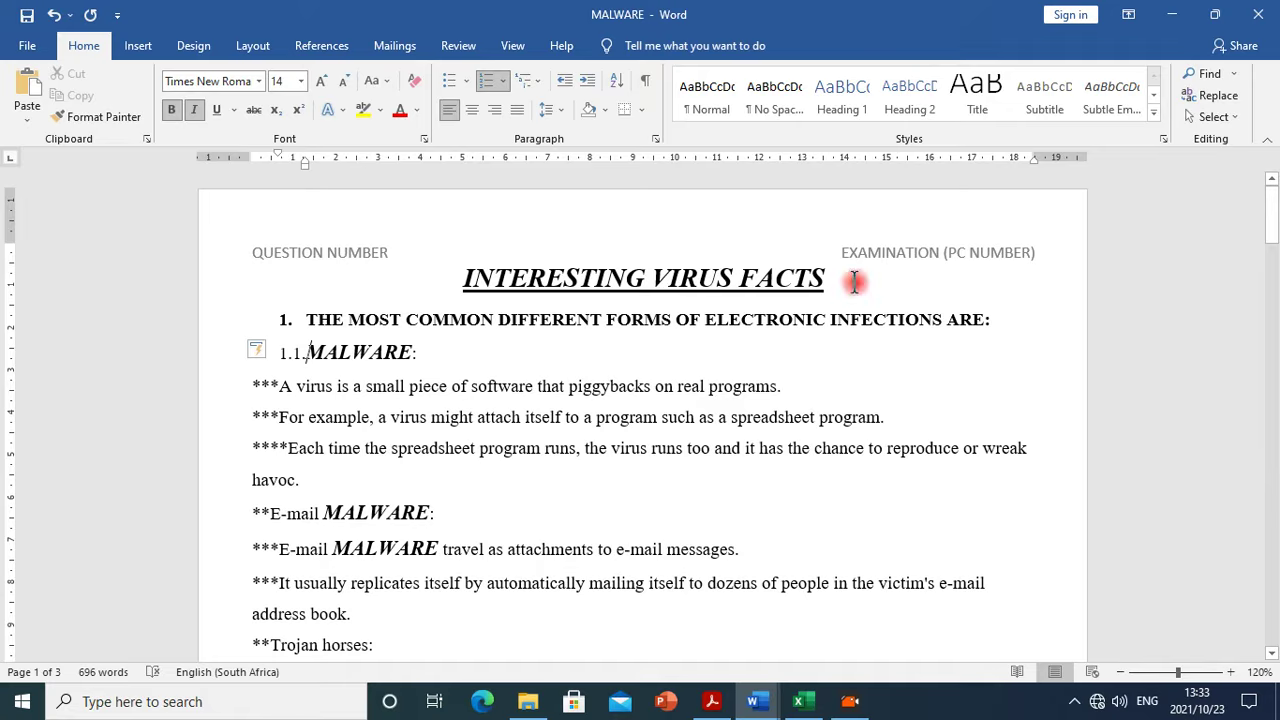
left_click(291, 356)
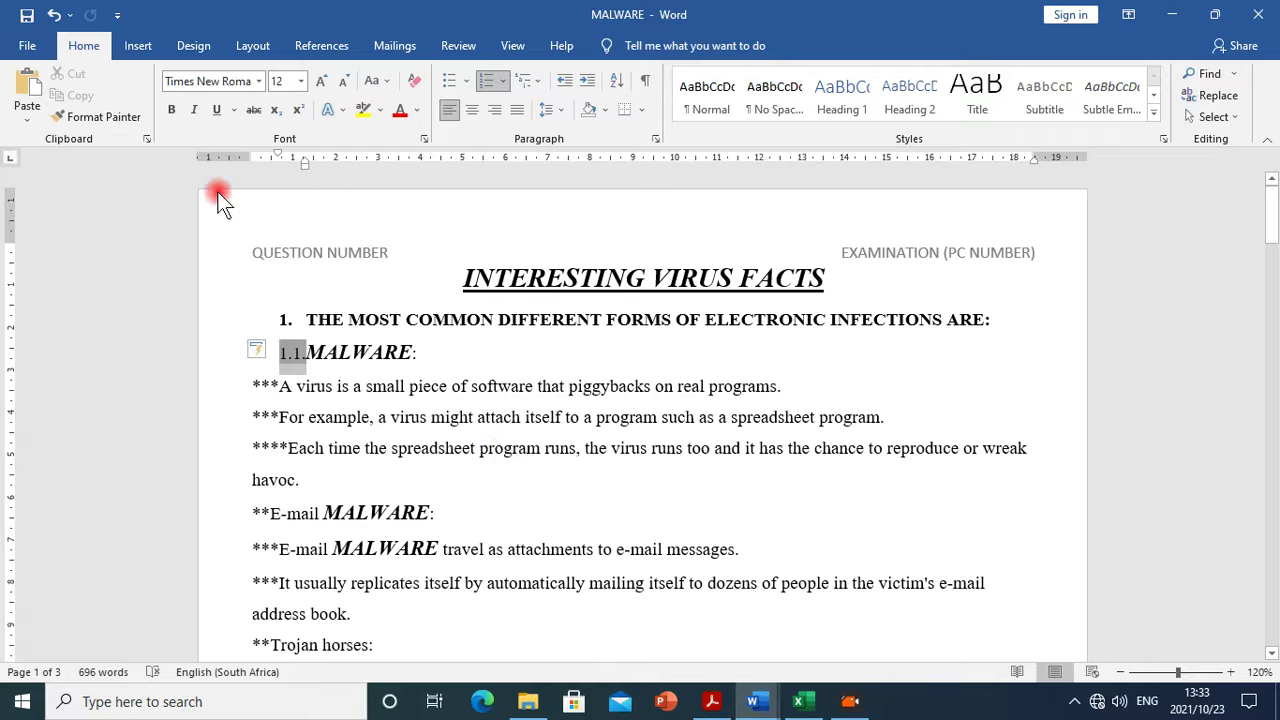
left_click(171, 109)
left_click(171, 109)
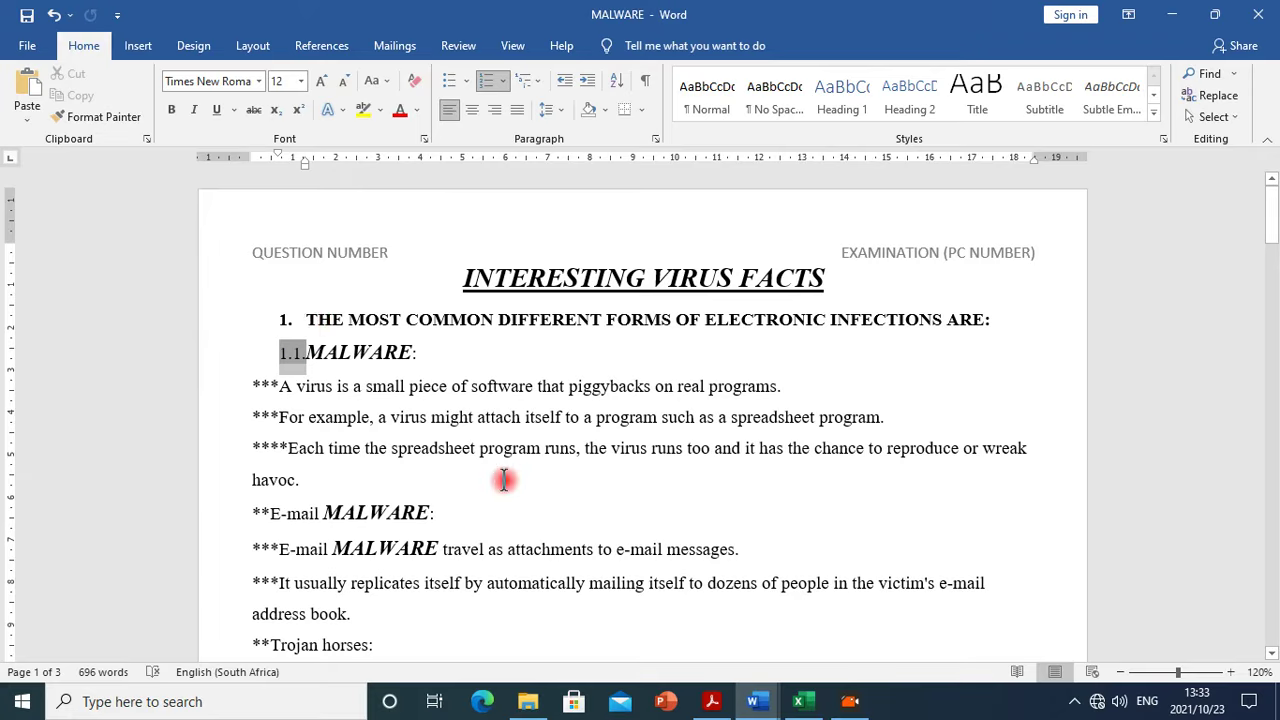
Copy the formatting of the number 1.1. with Format Painter, keeping the painter on for repeated use
left_click(372, 386)
left_click(288, 354)
left_click(102, 116)
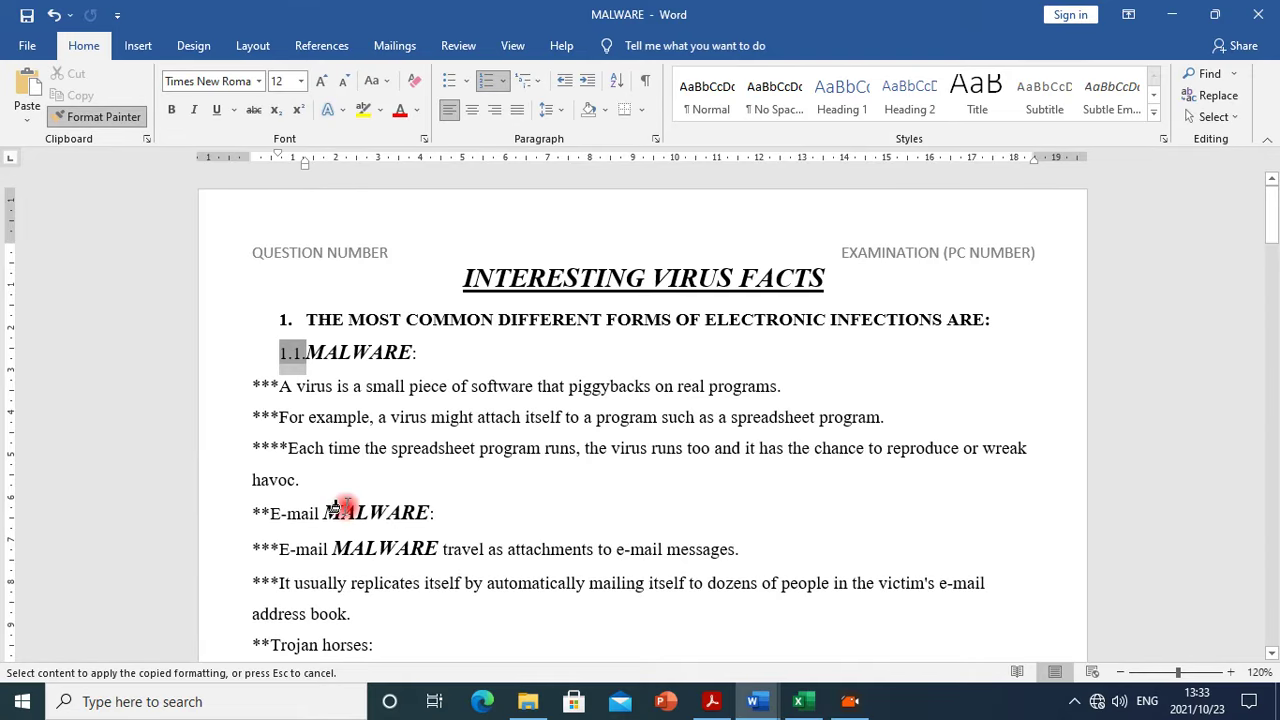
Apply the copied level 2 numbering to the E-mail MALWARE, Trojan horses and Worms subheadings
scroll(350, 500, "down", 2)
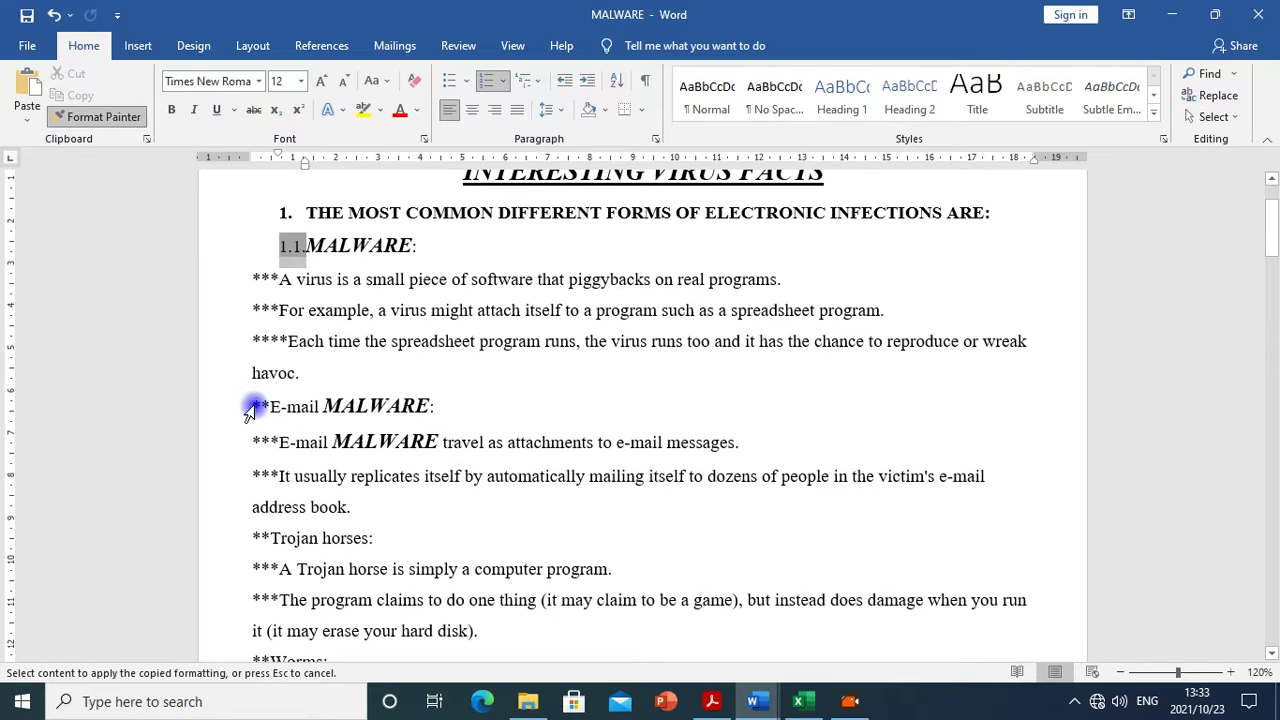
left_click(250, 410)
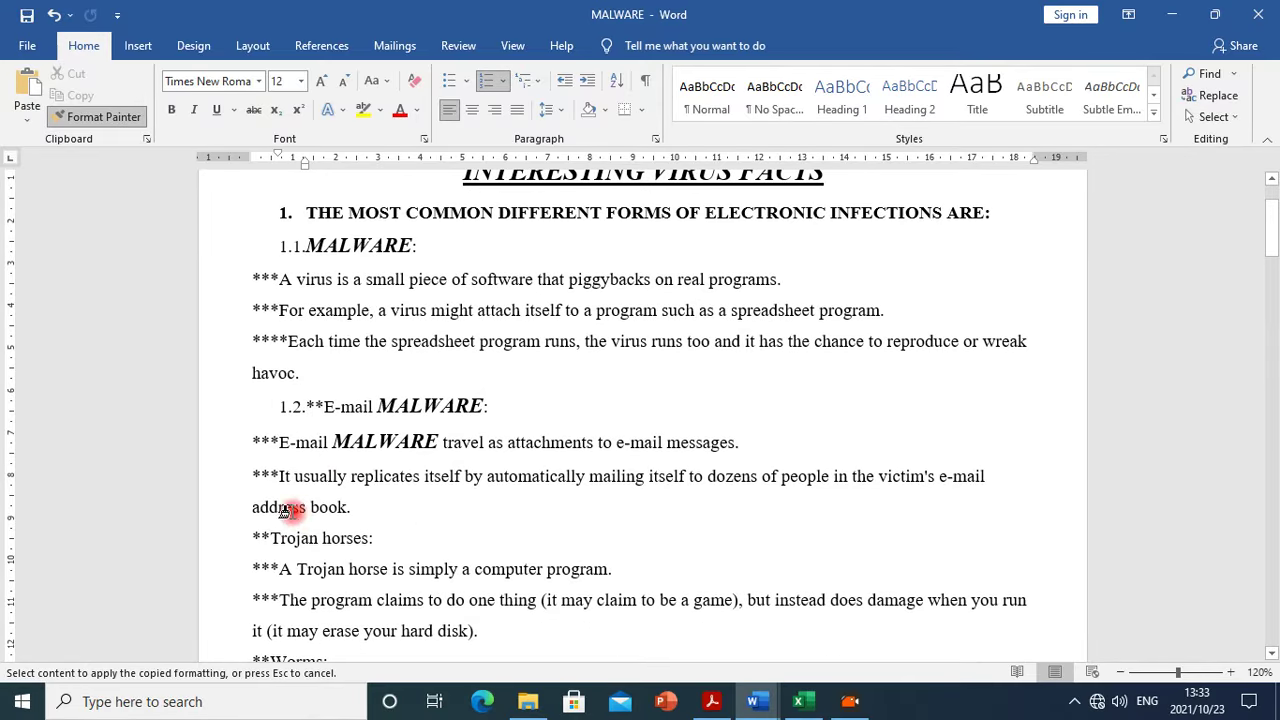
scroll(295, 508, "down", 2)
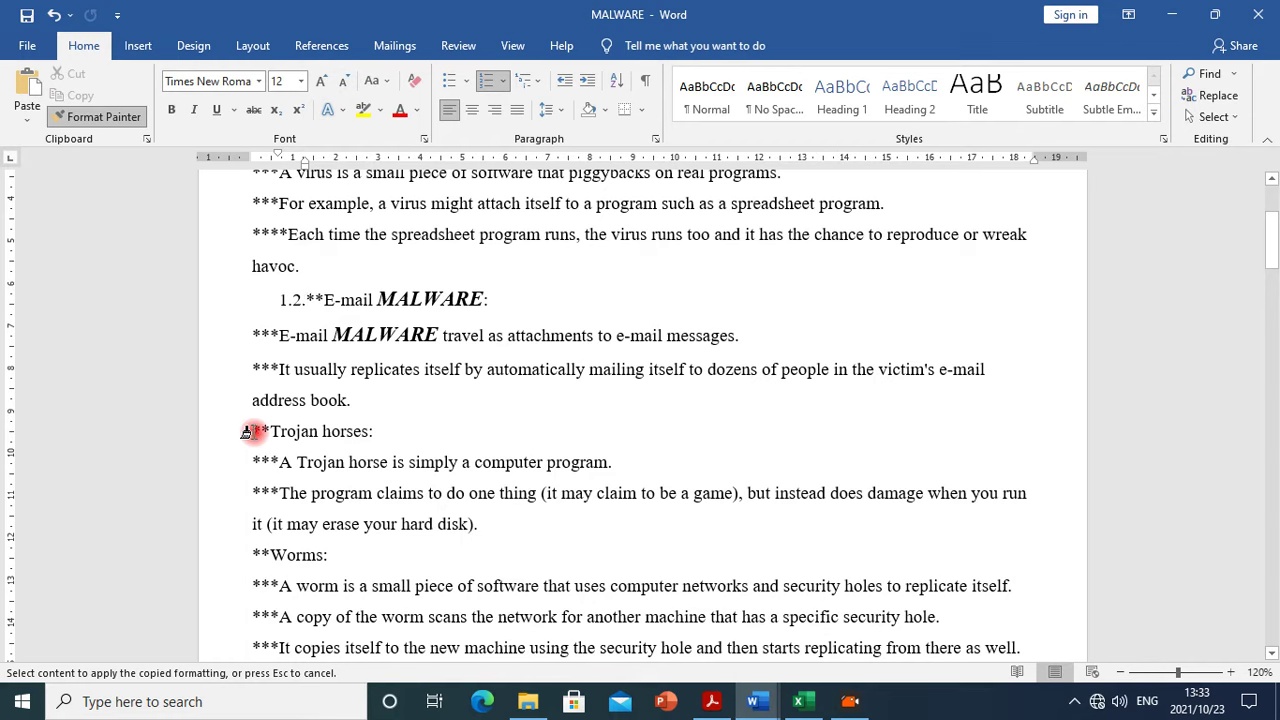
left_click(247, 431)
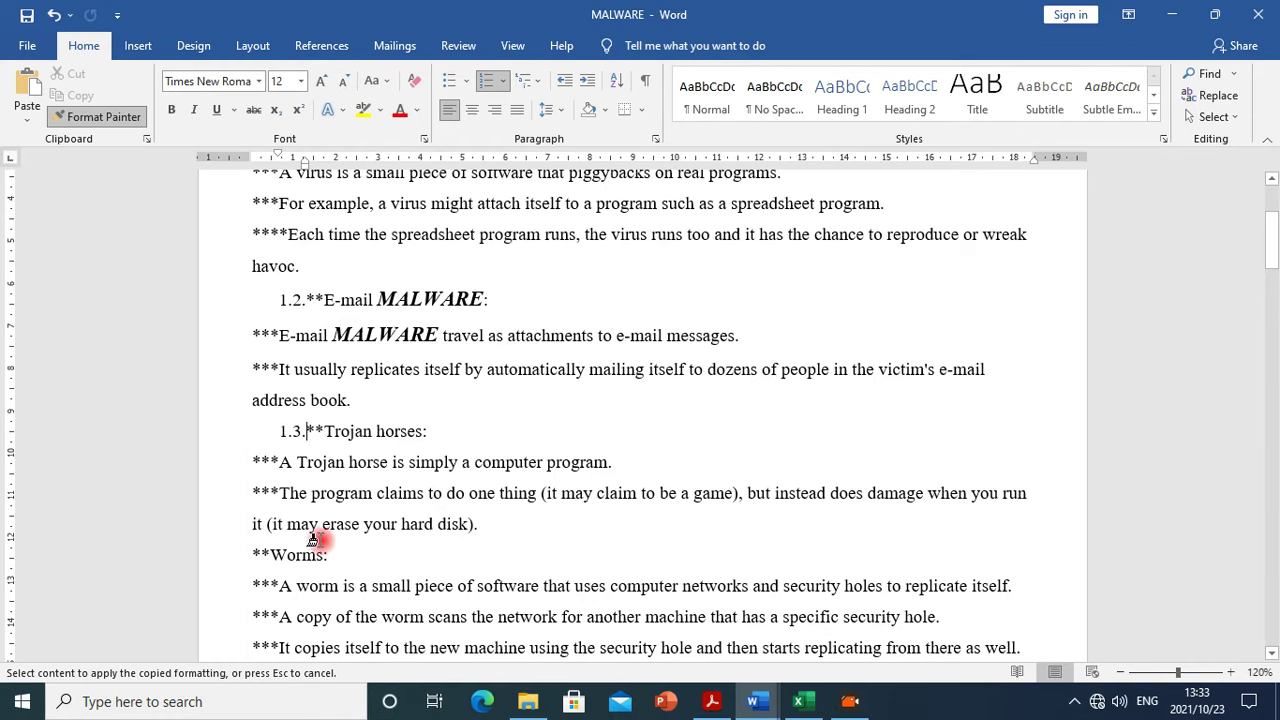
scroll(300, 525, "down", 2)
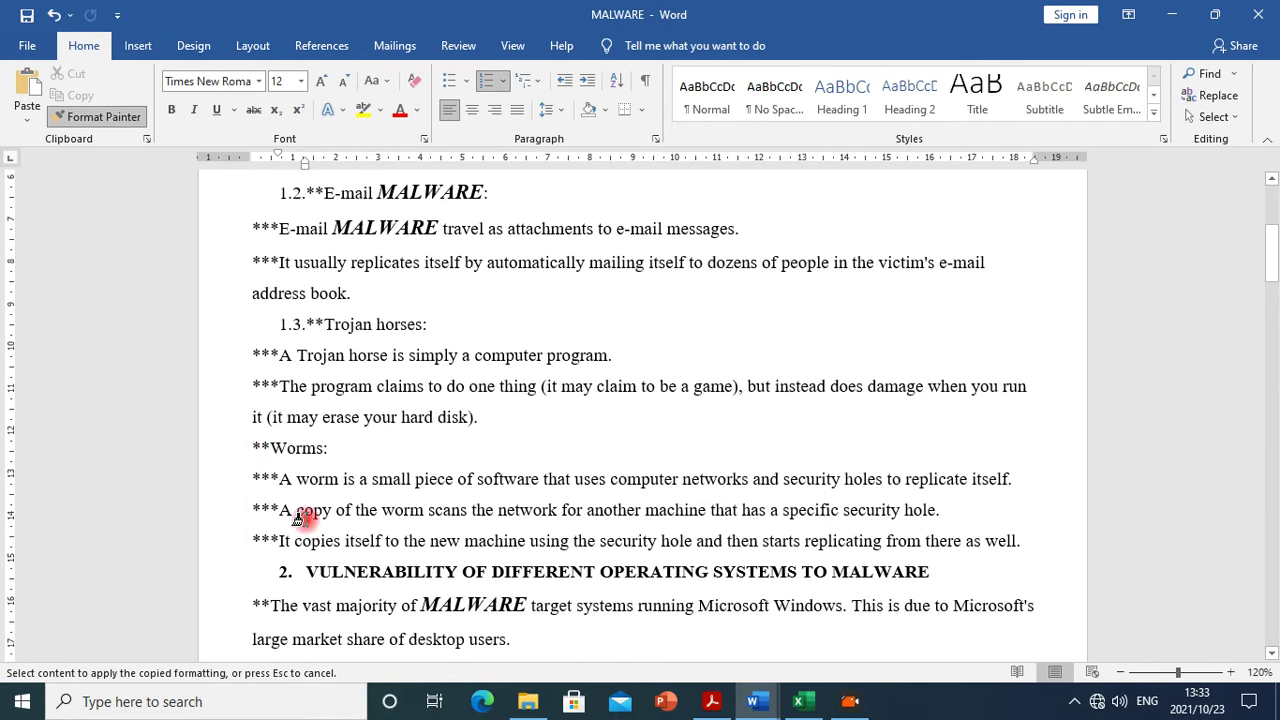
left_click(243, 447)
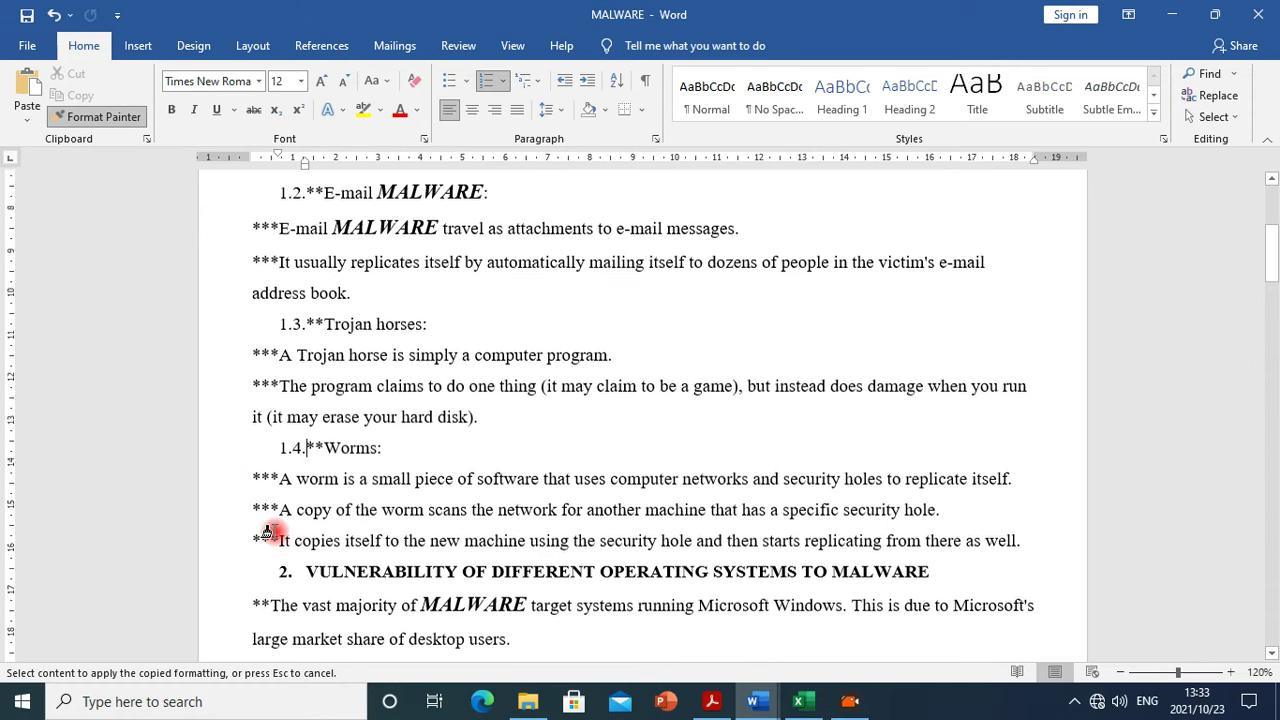
Apply the level 2 numbering to the three double-asterisk paragraphs under the vulnerability of operating systems heading
scroll(268, 532, "down", 5)
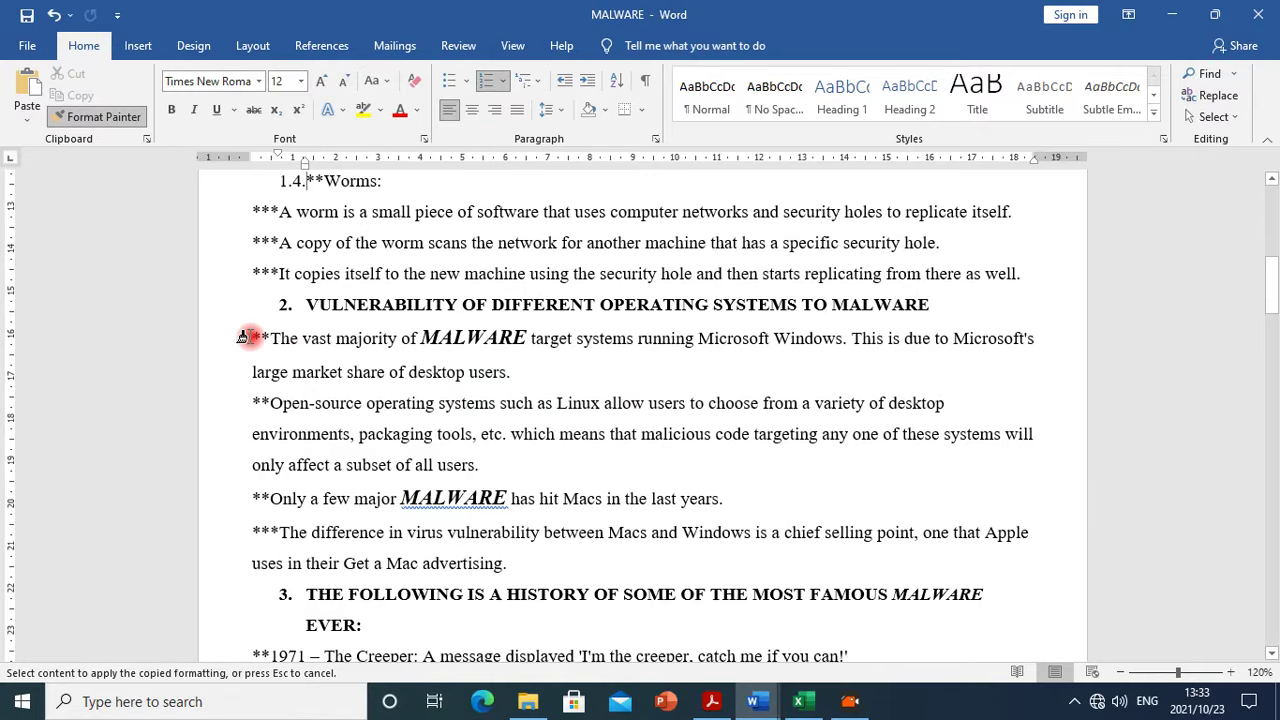
left_click(243, 337)
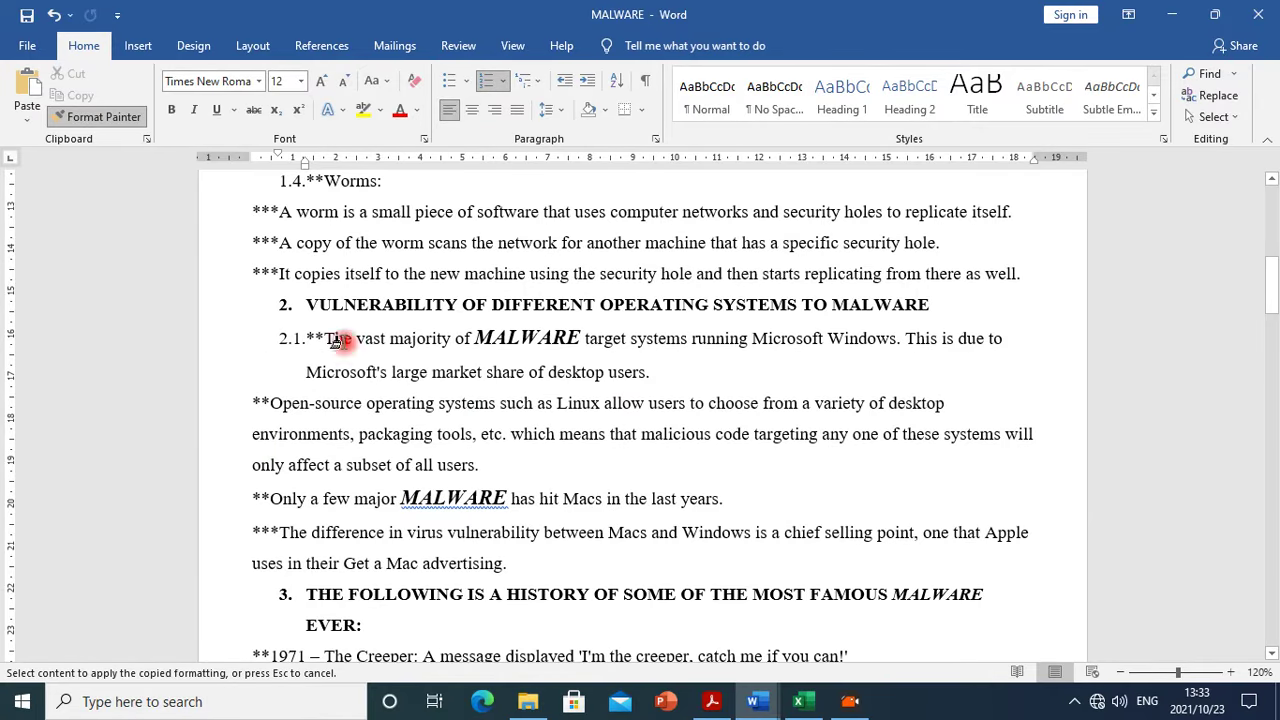
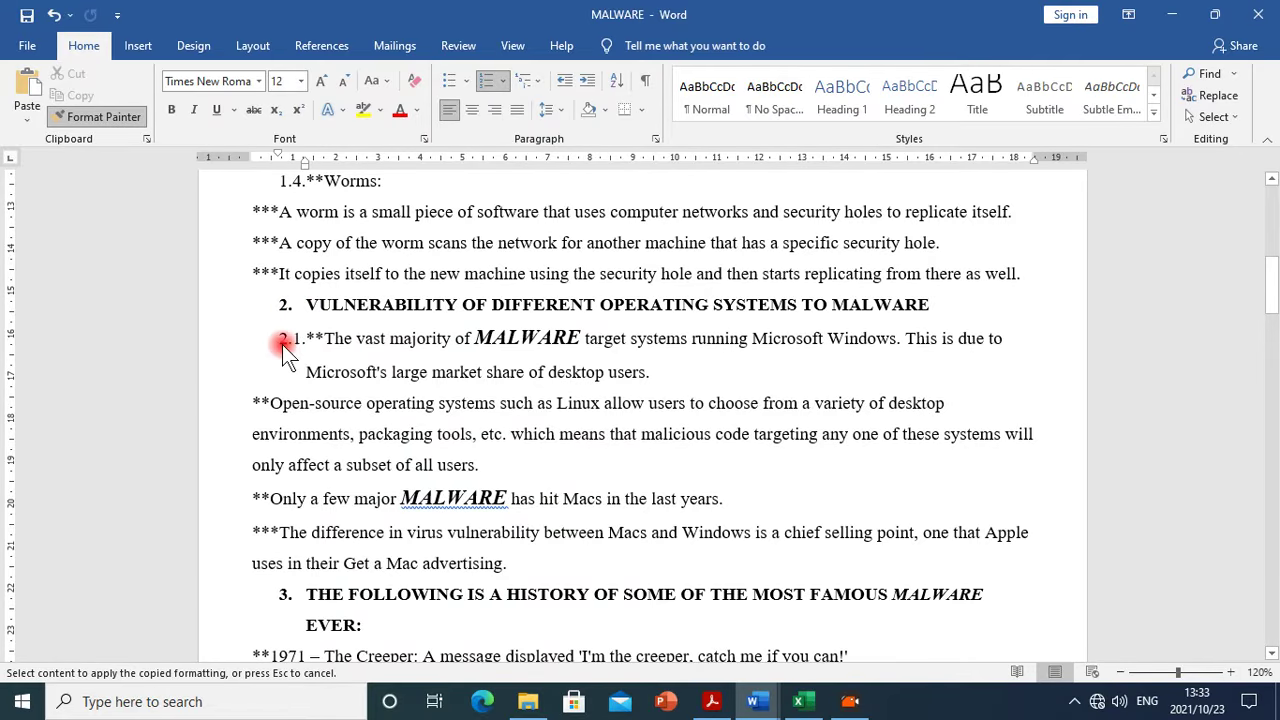
scroll(314, 351, "up", 3)
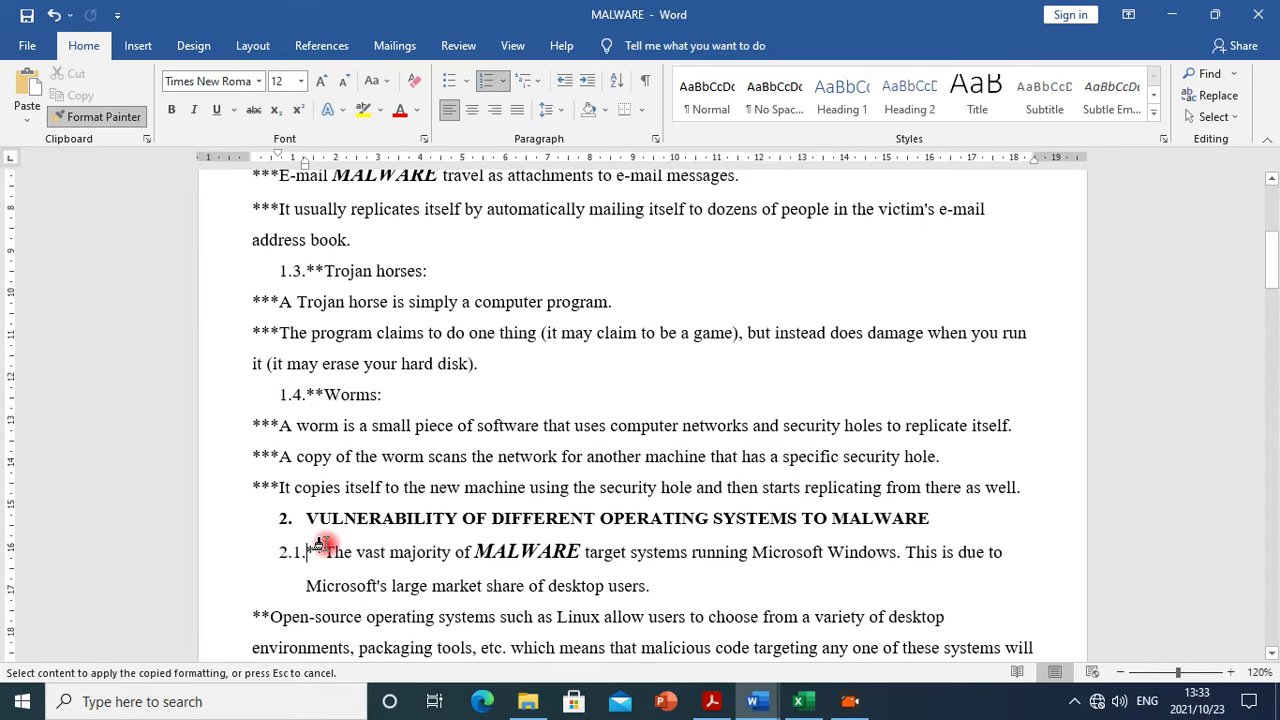
scroll(314, 547, "down", 2)
scroll(313, 547, "down", 1)
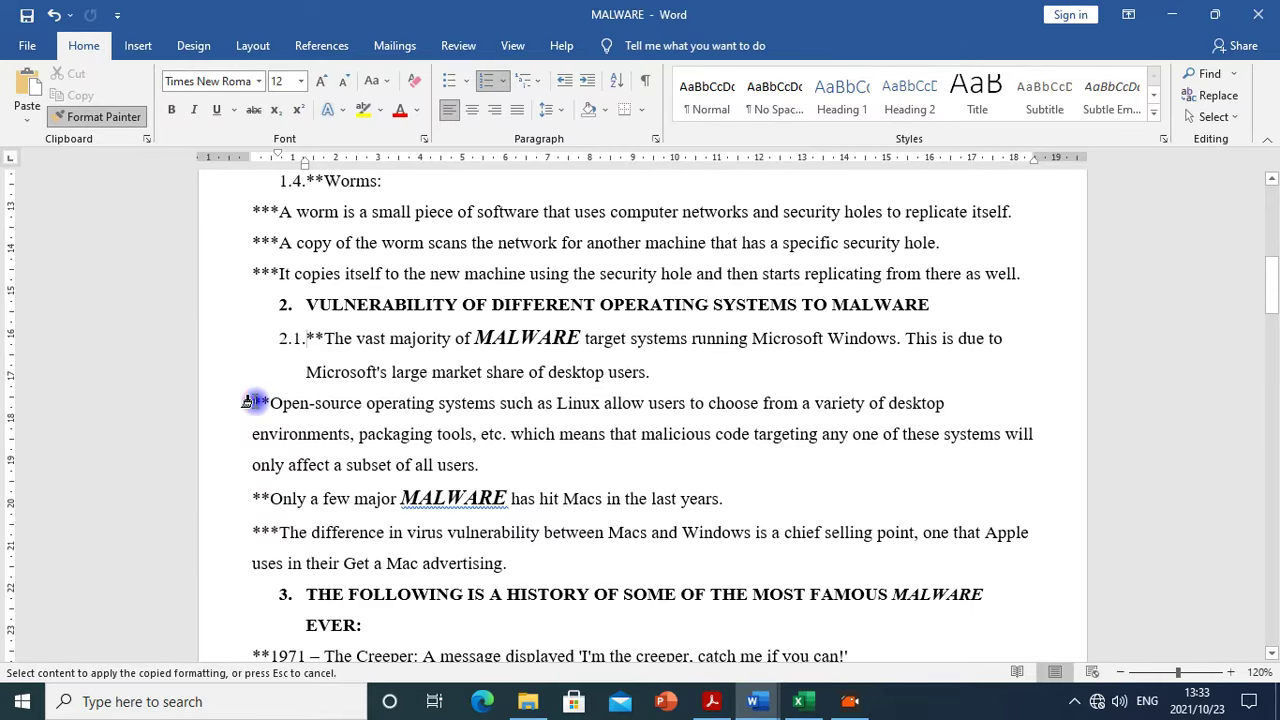
left_click(249, 401)
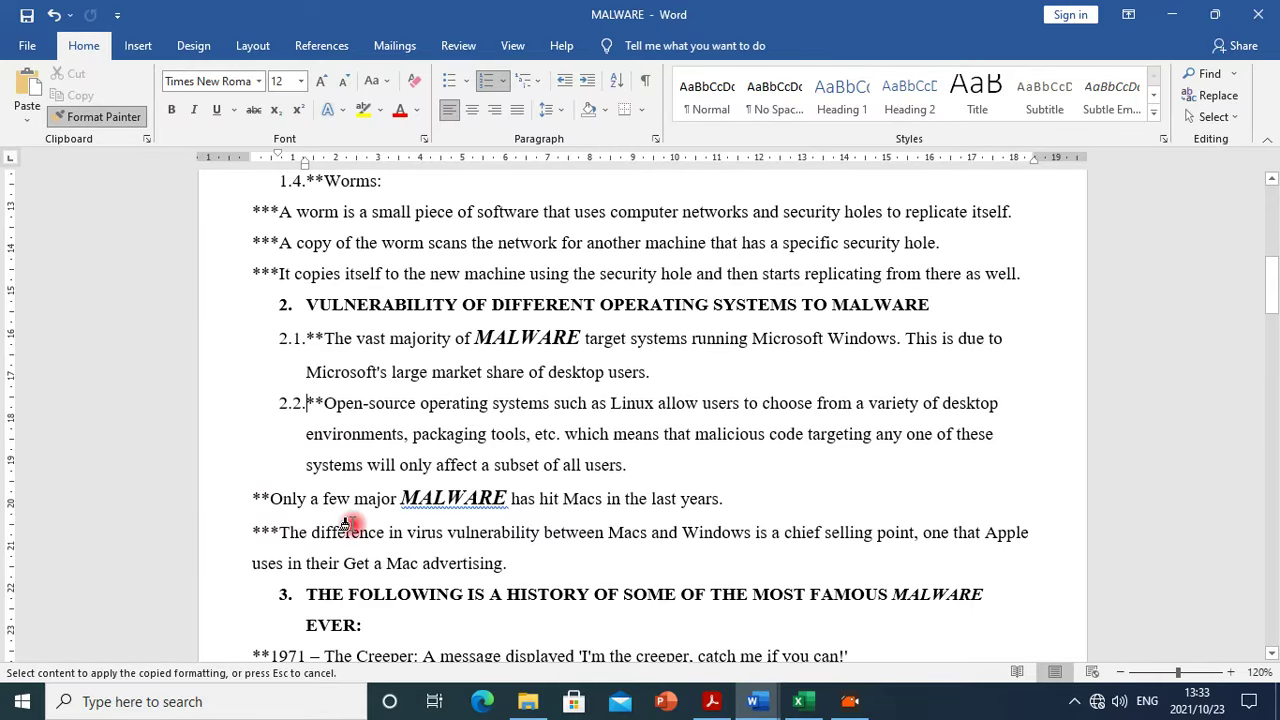
left_click(250, 497)
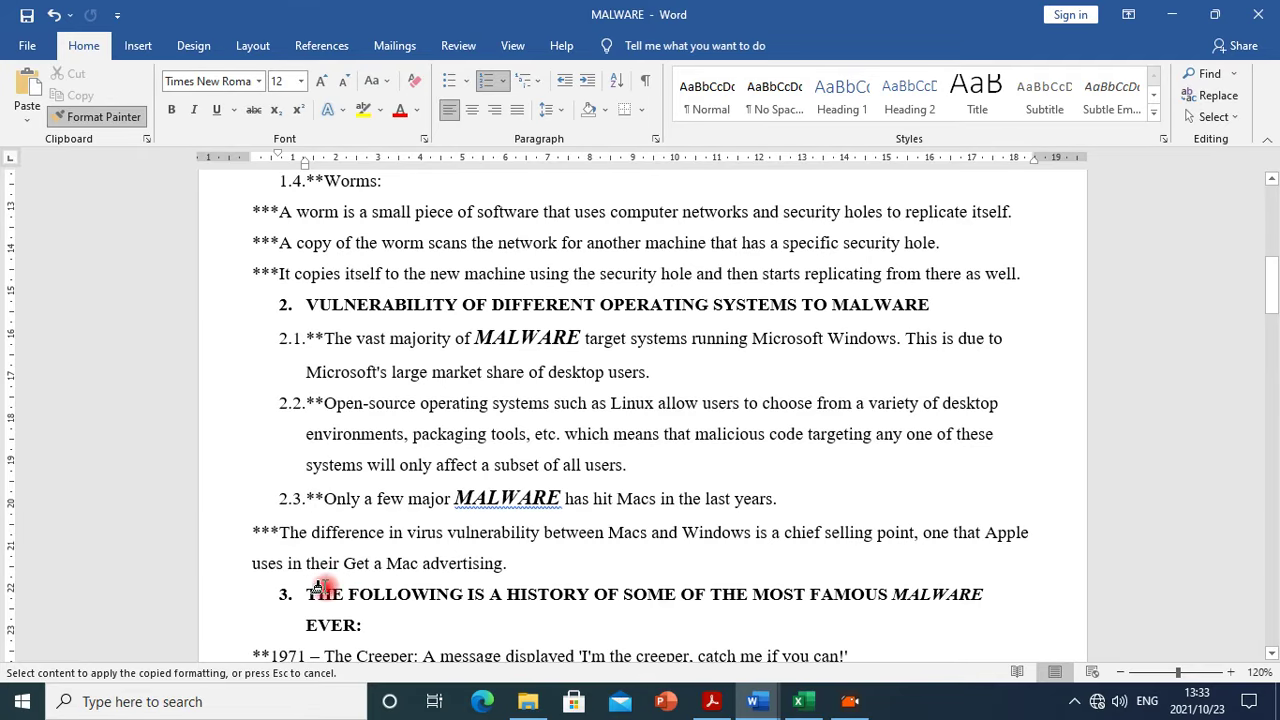
Apply the level 2 numbering to the 1971, 2014, 1995, 1990 and 2000 entries under the famous malware history heading
scroll(338, 522, "down", 3)
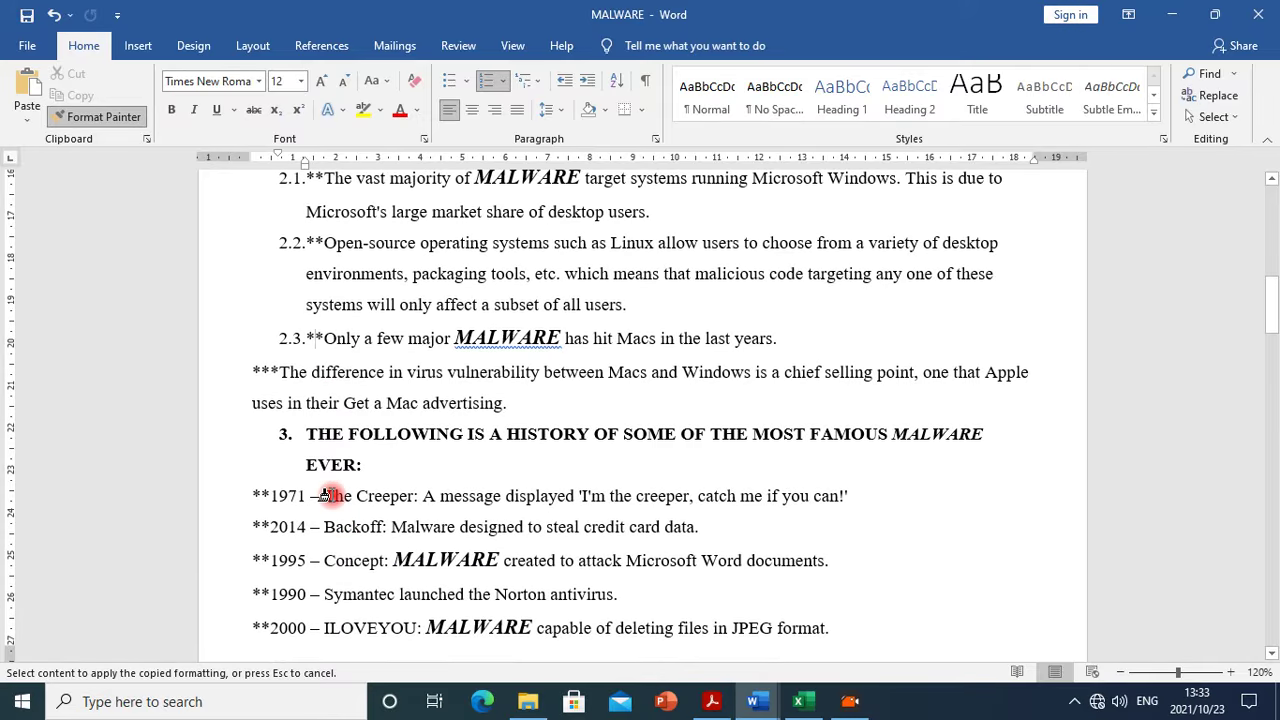
scroll(325, 494, "down", 3)
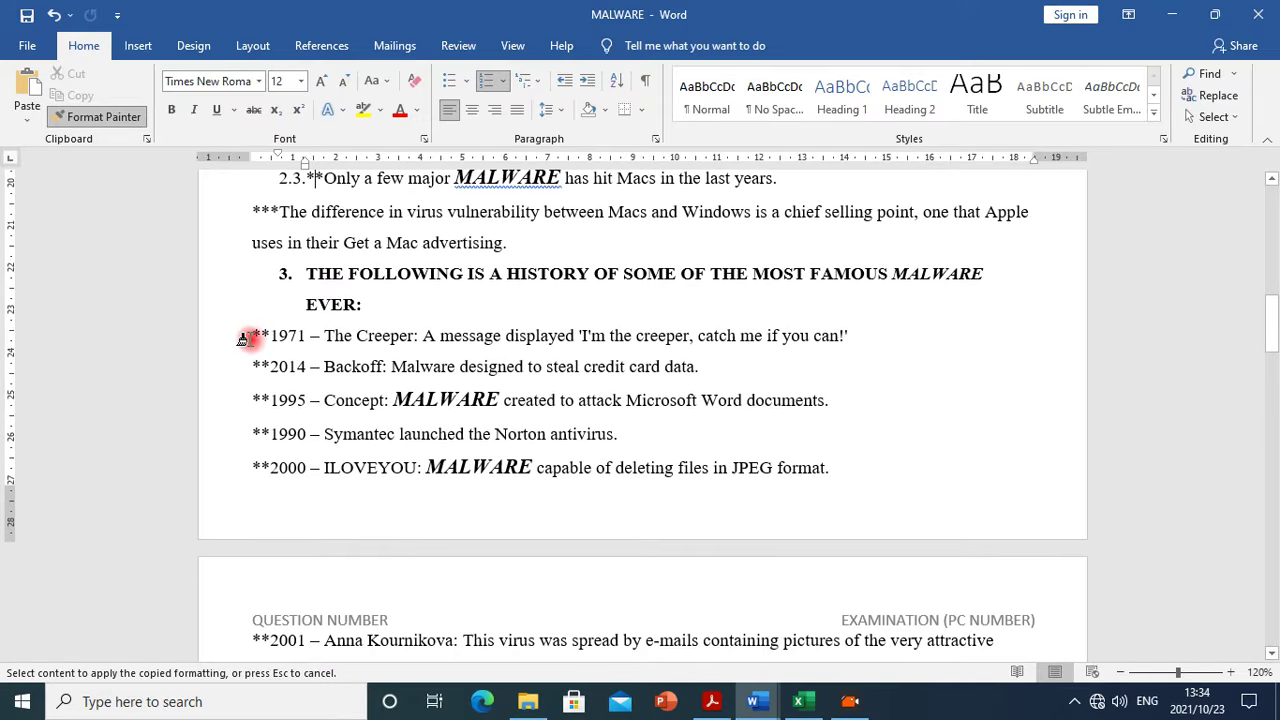
left_click(253, 336)
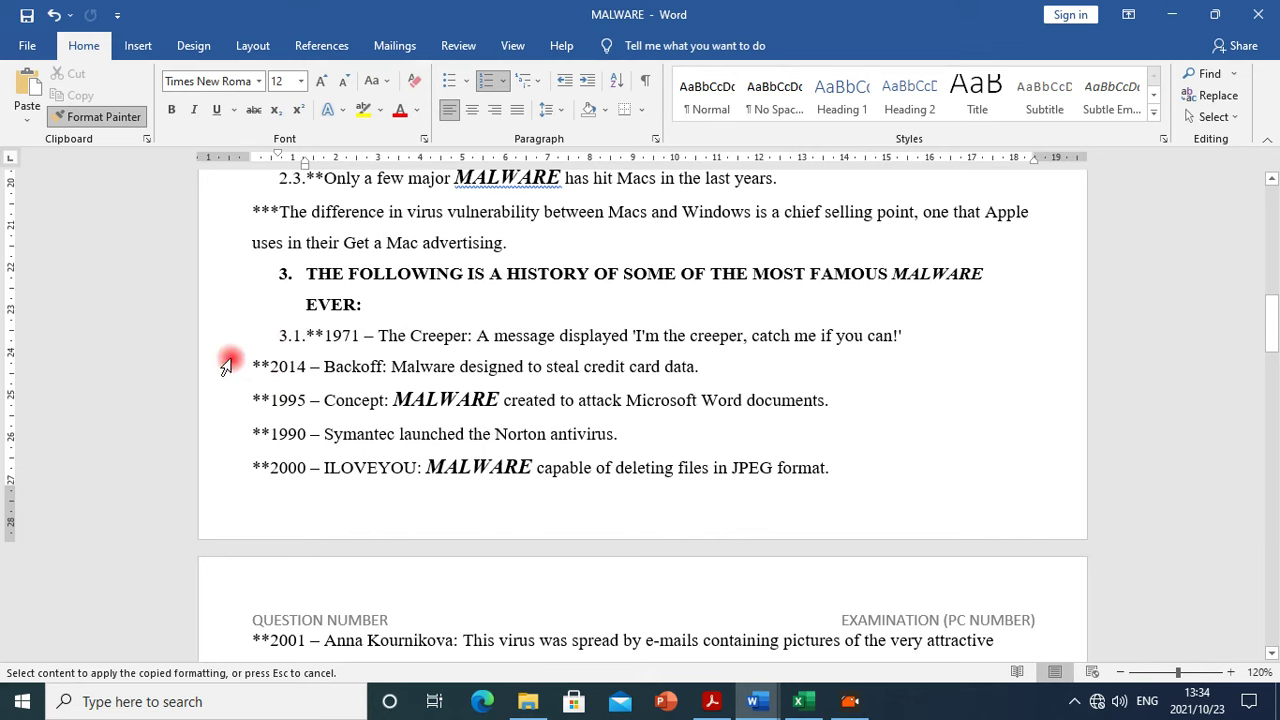
left_click(247, 366)
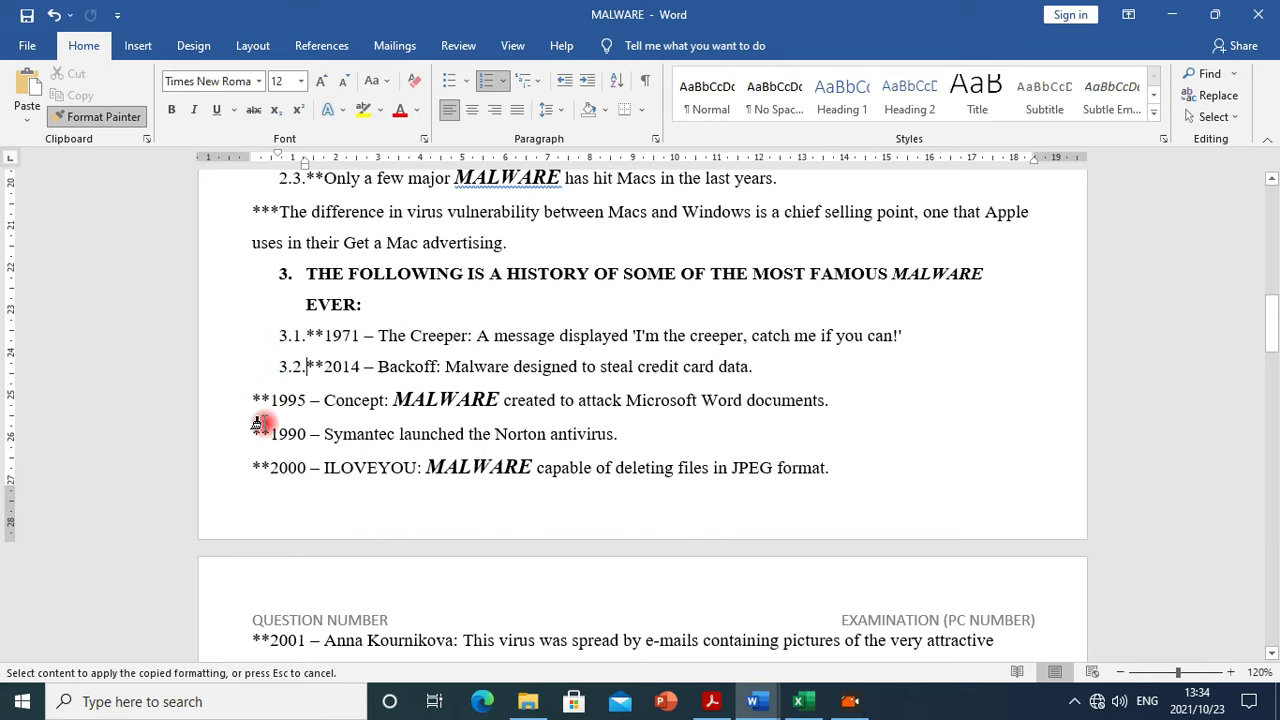
left_click(246, 399)
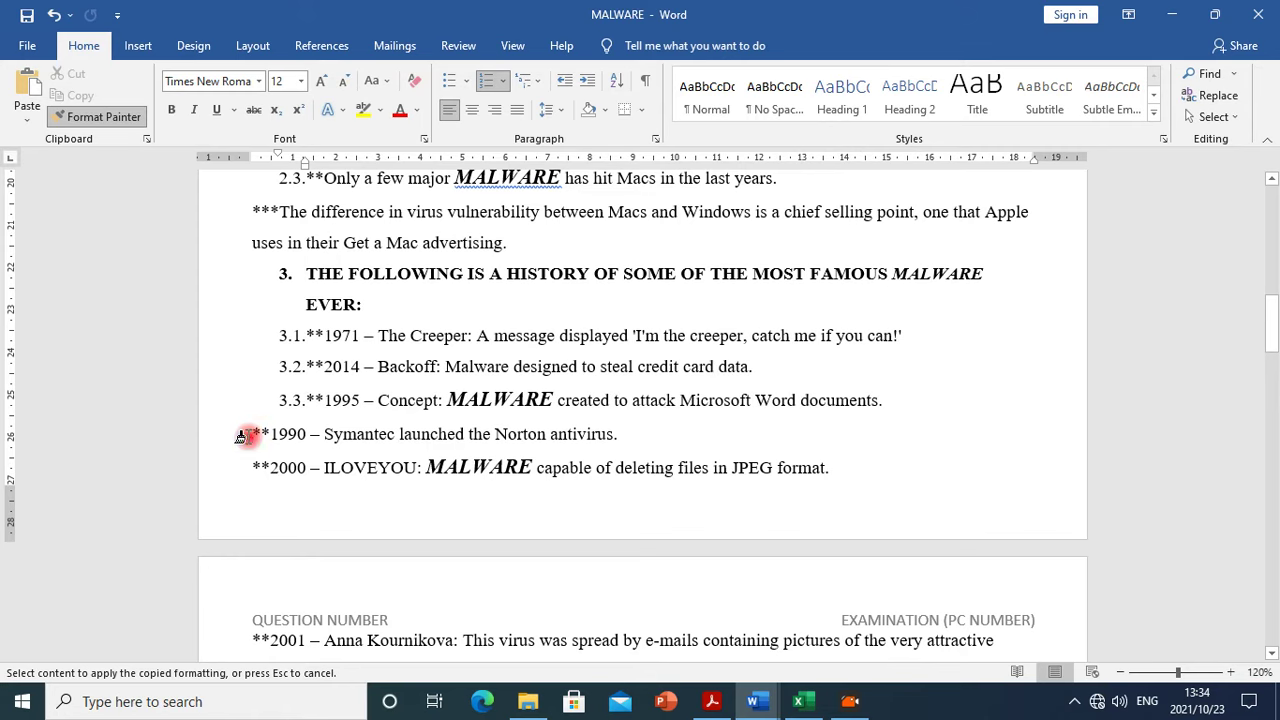
left_click(241, 436)
left_click(247, 469)
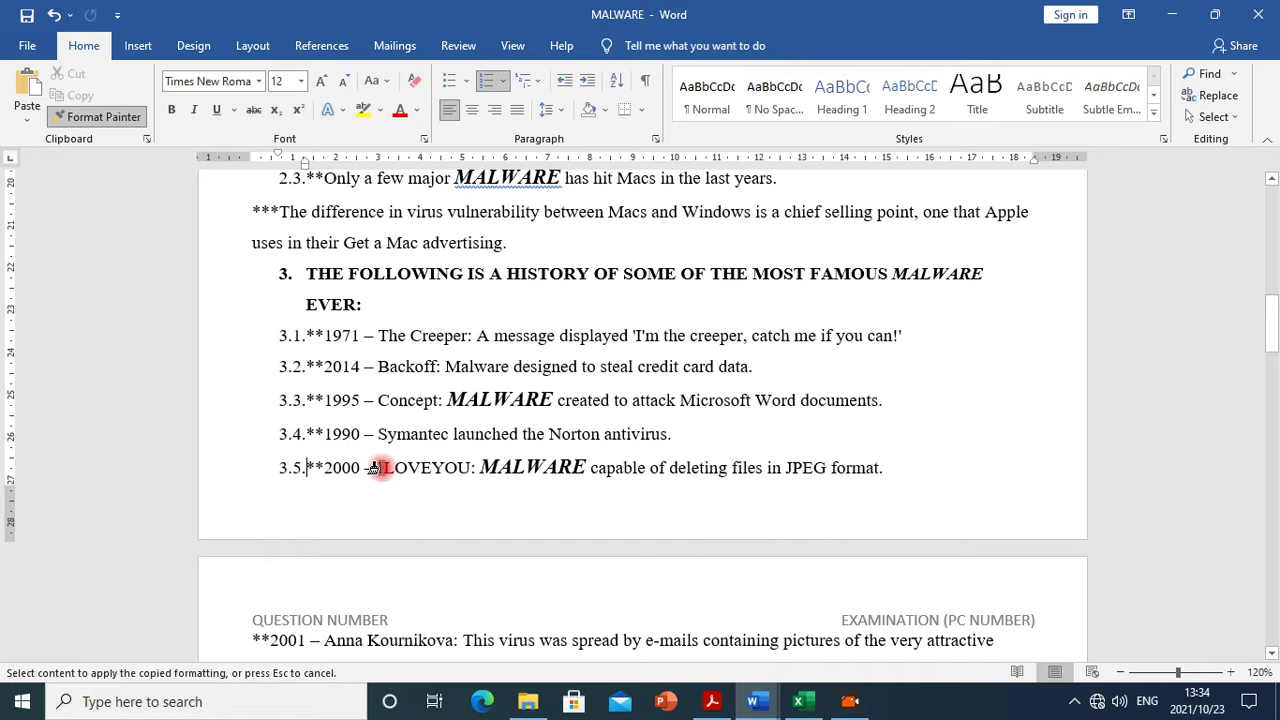
Apply the level 2 numbering to the 2001, 2004 and 2007 entries of the malware history on the following page
scroll(370, 420, "down", 4)
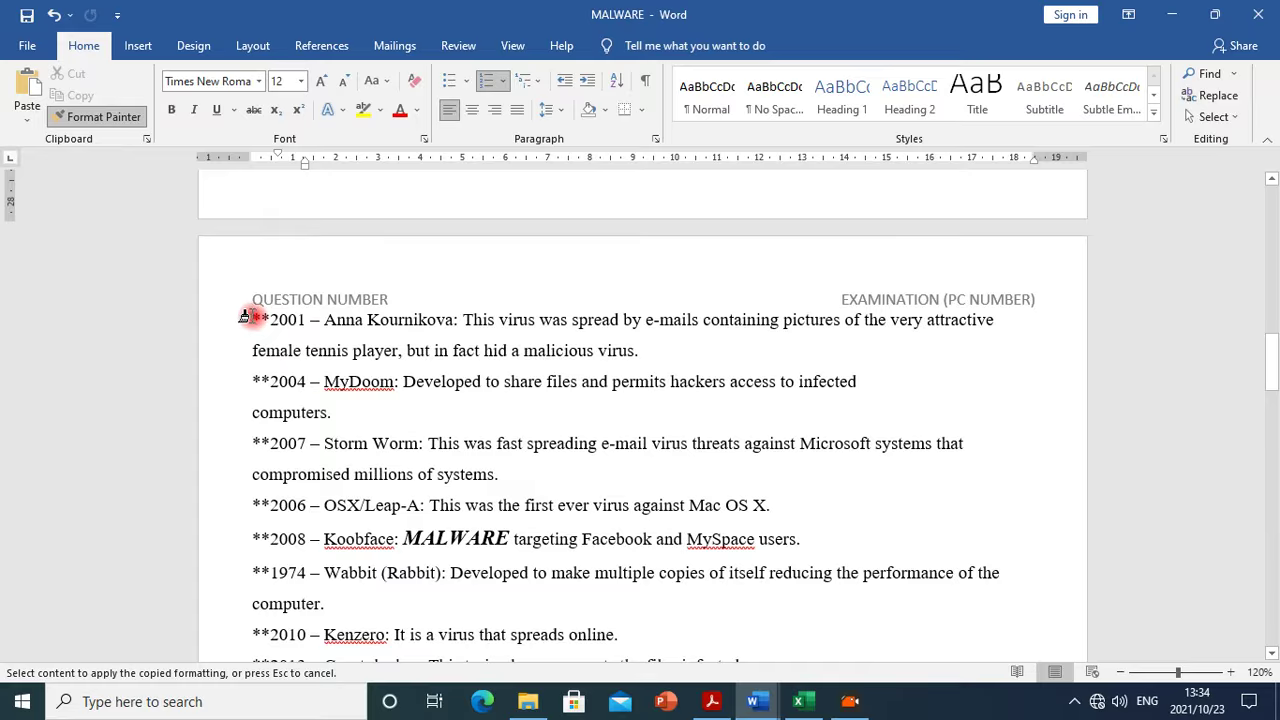
left_click(247, 323)
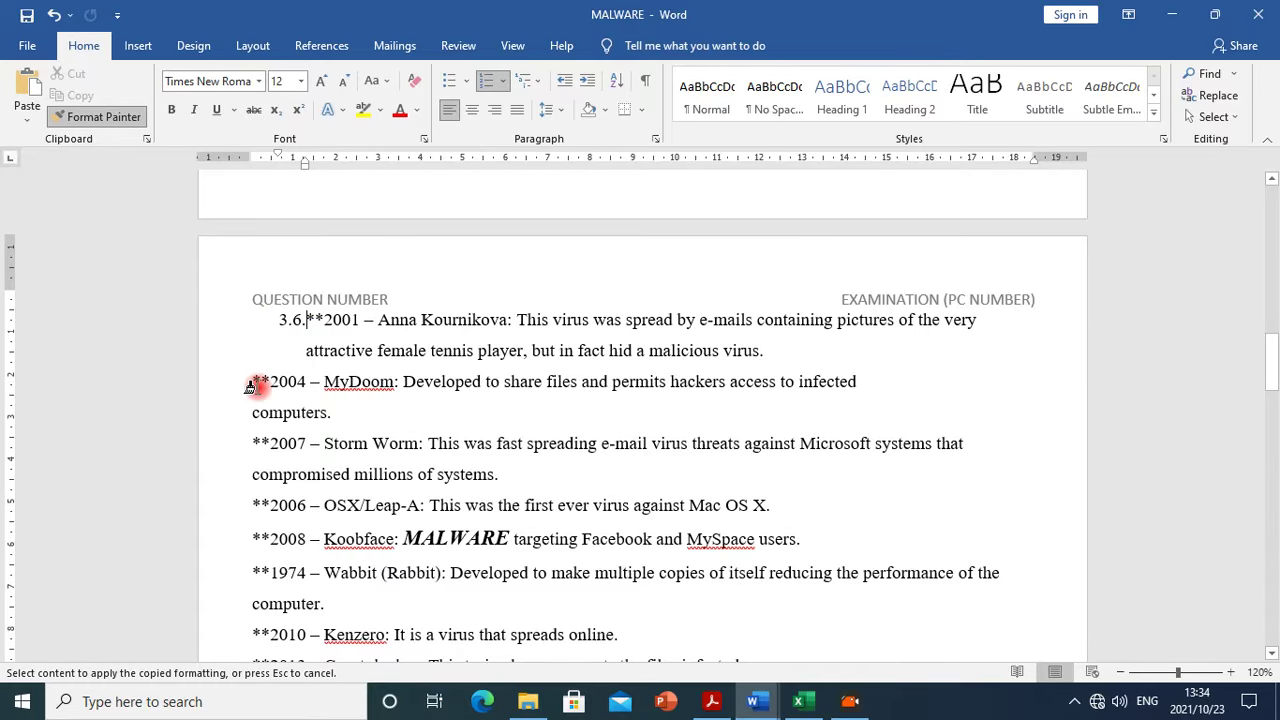
left_click(254, 386)
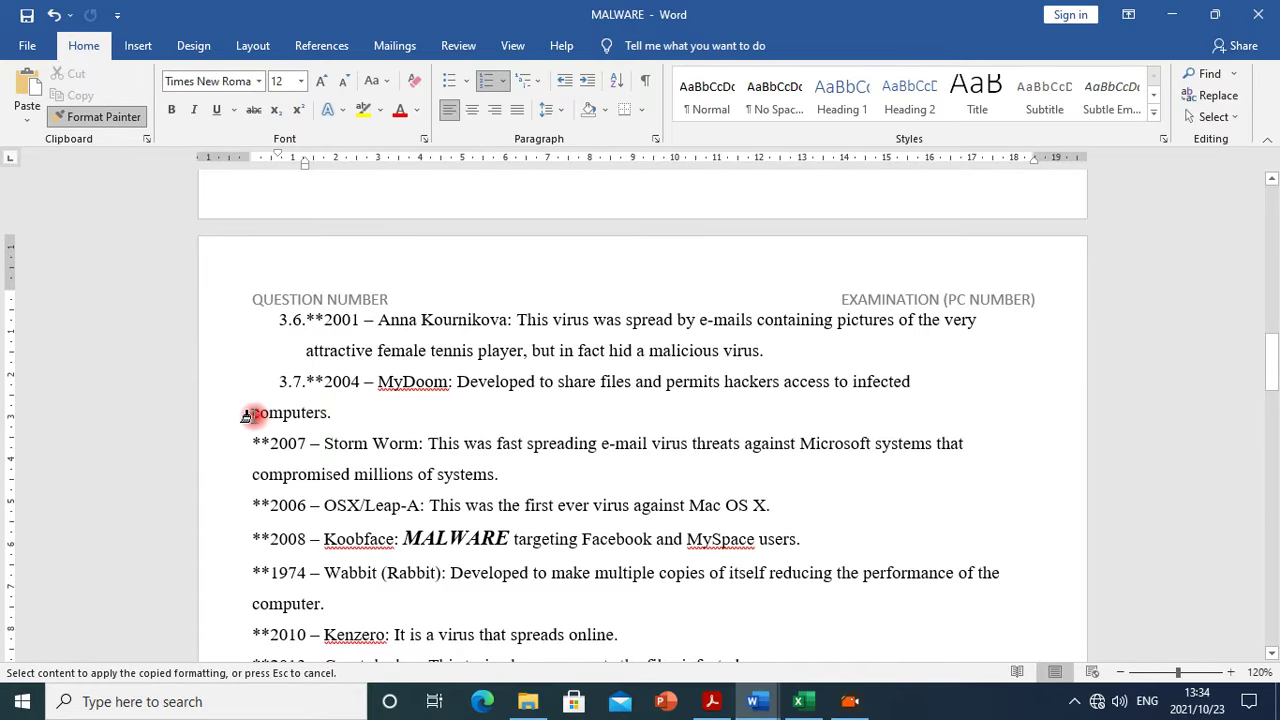
left_click(243, 443)
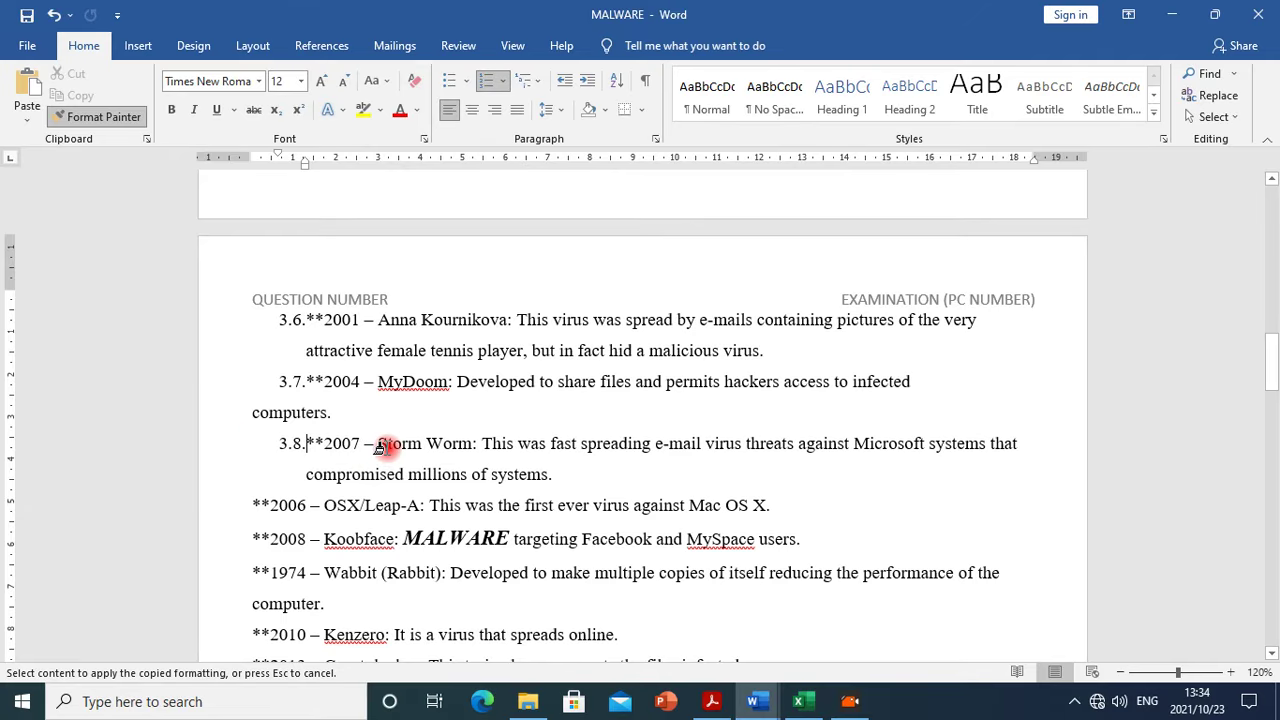
Apply the level 2 numbering to the remaining history entries: 2006, 2008, 1974, 2010 and 2013
scroll(243, 443, "down", 3)
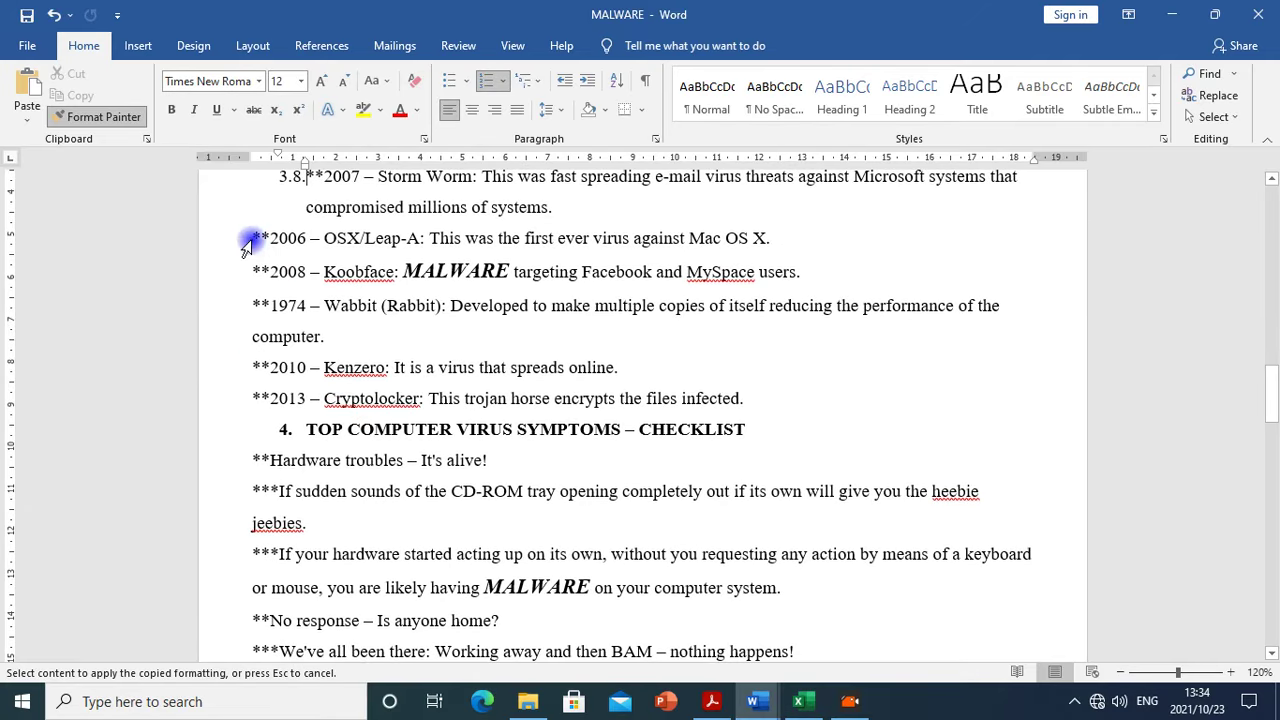
left_click(245, 246)
left_click(242, 272)
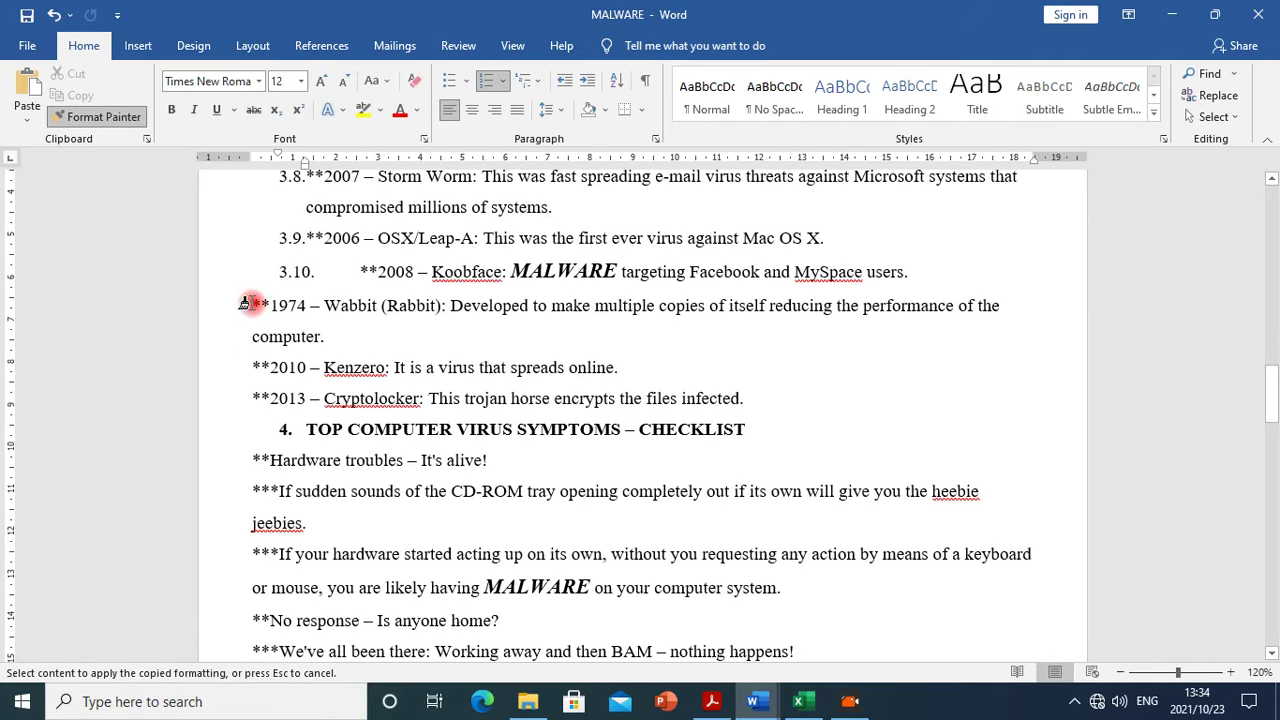
left_click(244, 303)
left_click(244, 369)
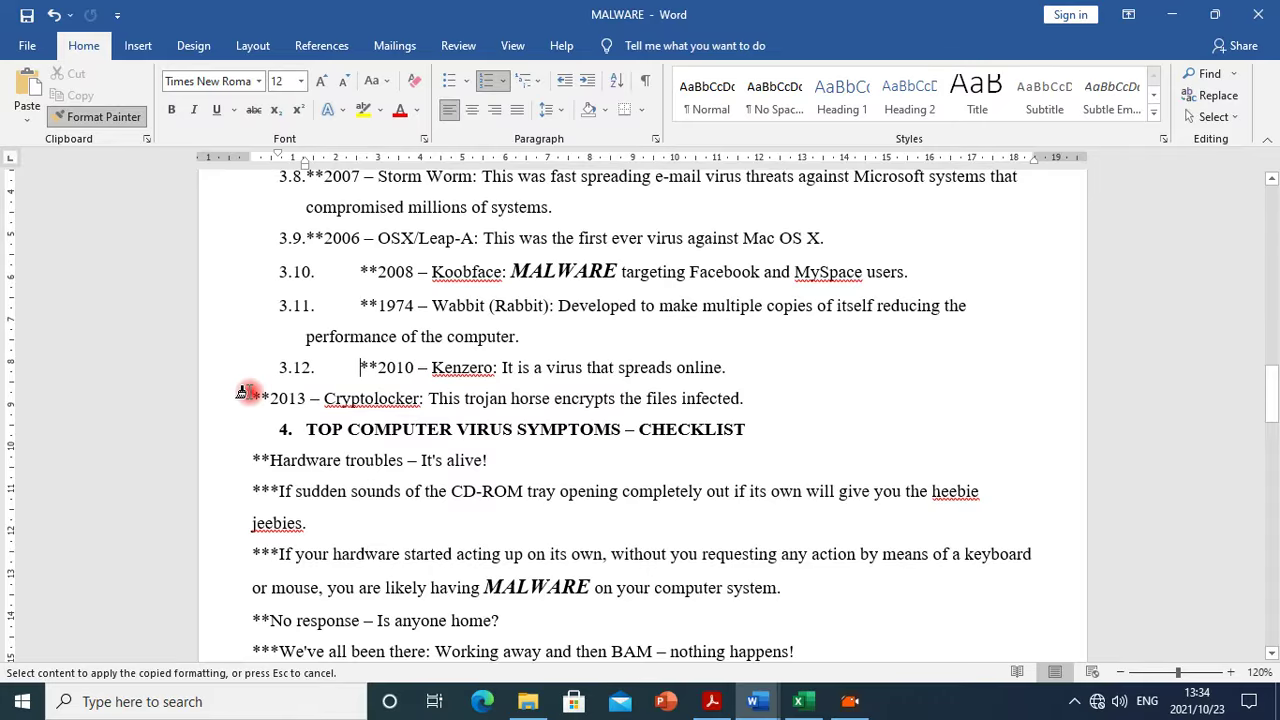
left_click(243, 397)
Apply the level 2 numbering to the Hardware troubles, No response, Slow performance, Slow start-up and Crashing paragraphs under the virus symptoms heading
scroll(280, 360, "down", 2)
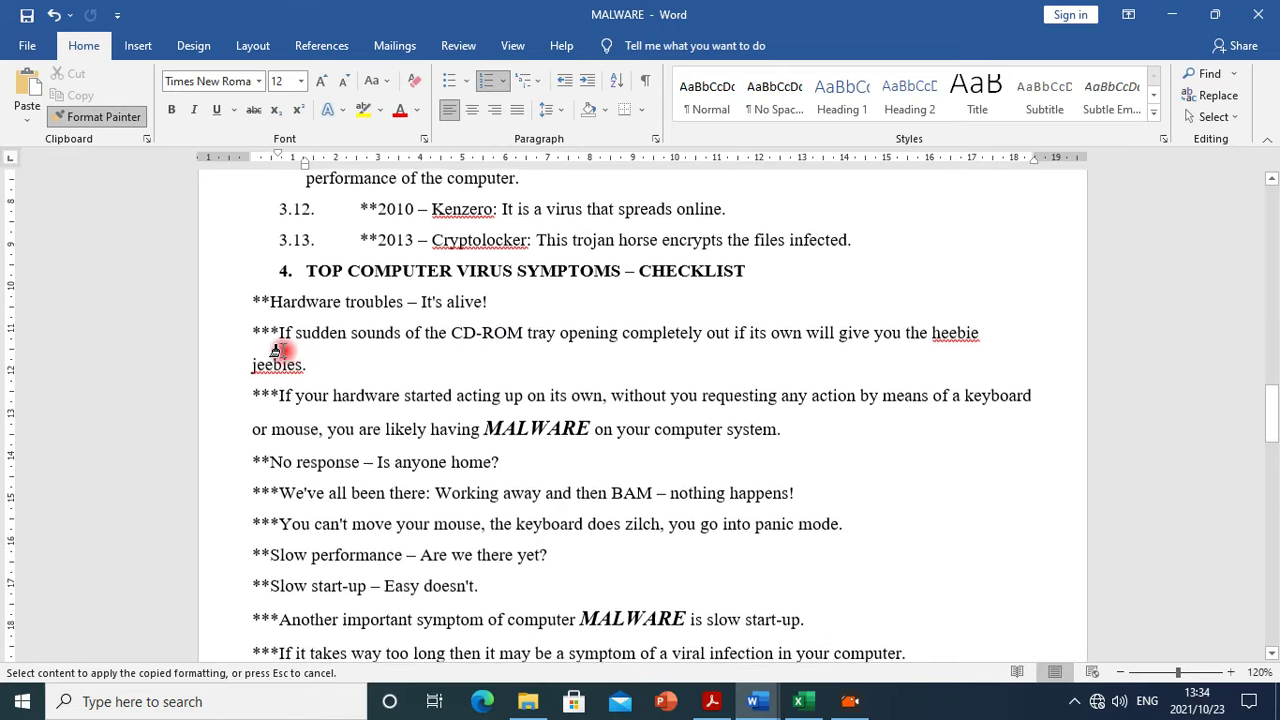
left_click(243, 297)
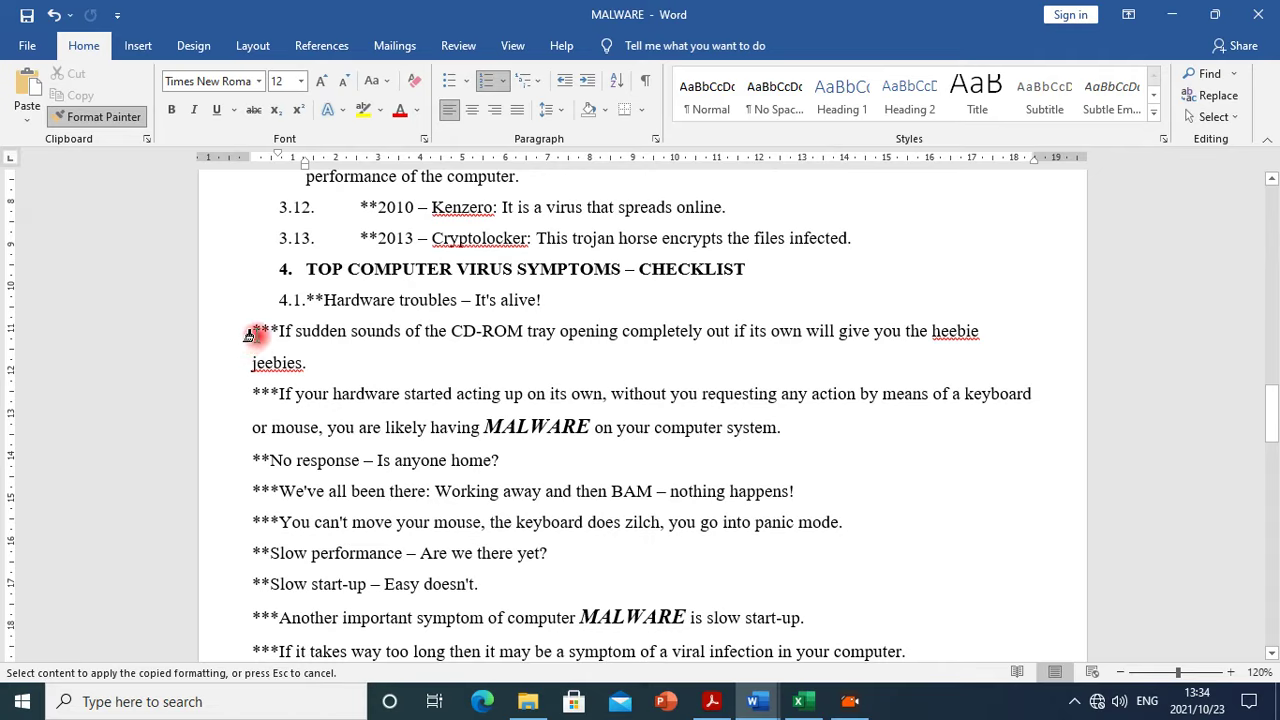
scroll(310, 420, "down", 2)
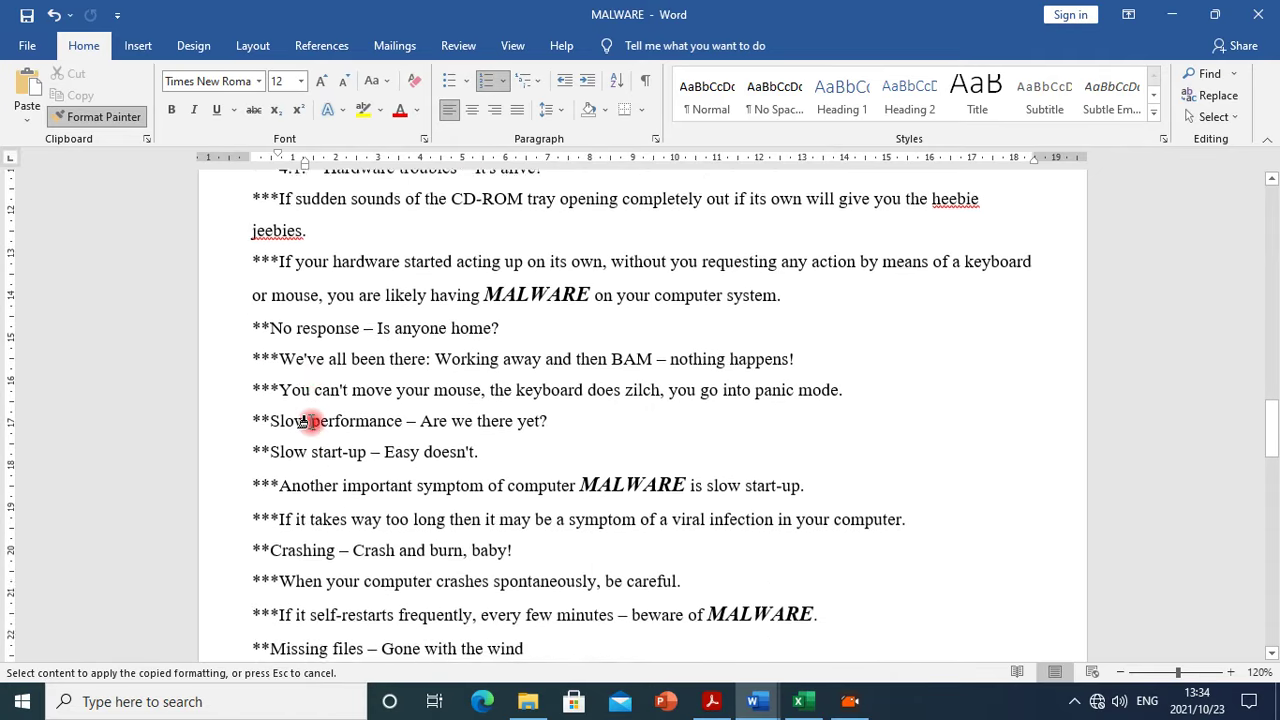
scroll(310, 422, "down", 1)
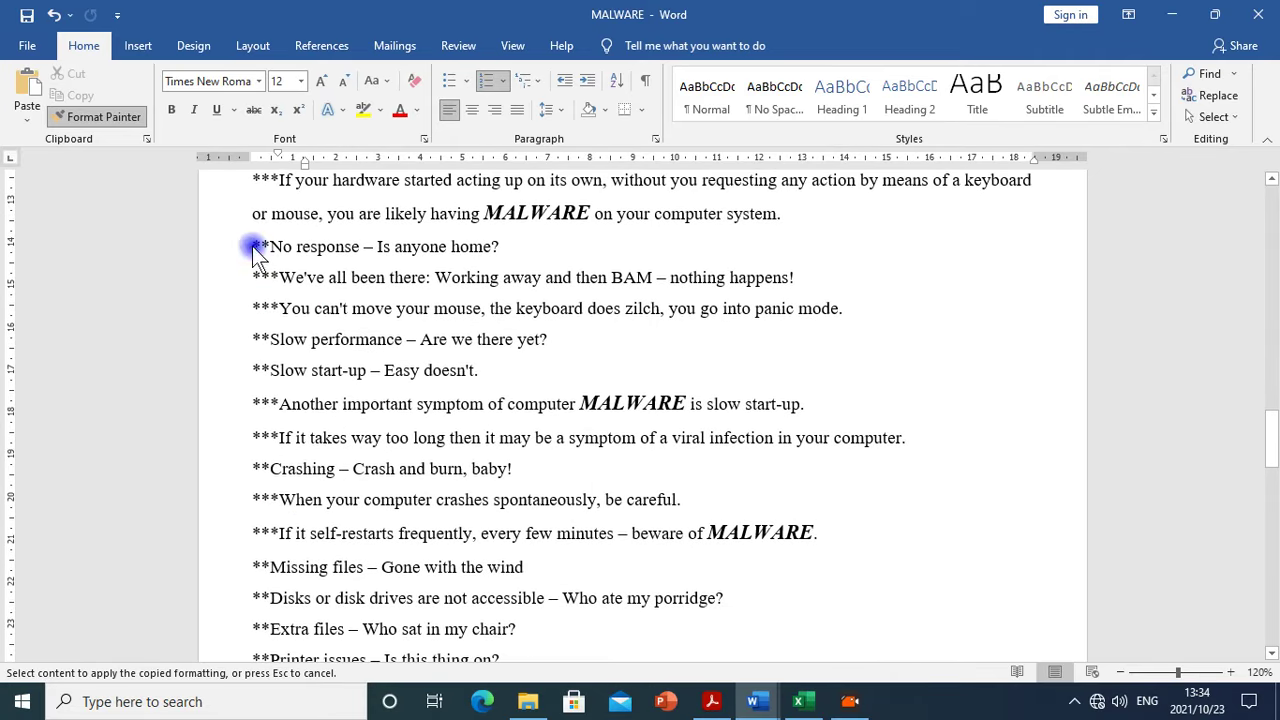
left_click(253, 246)
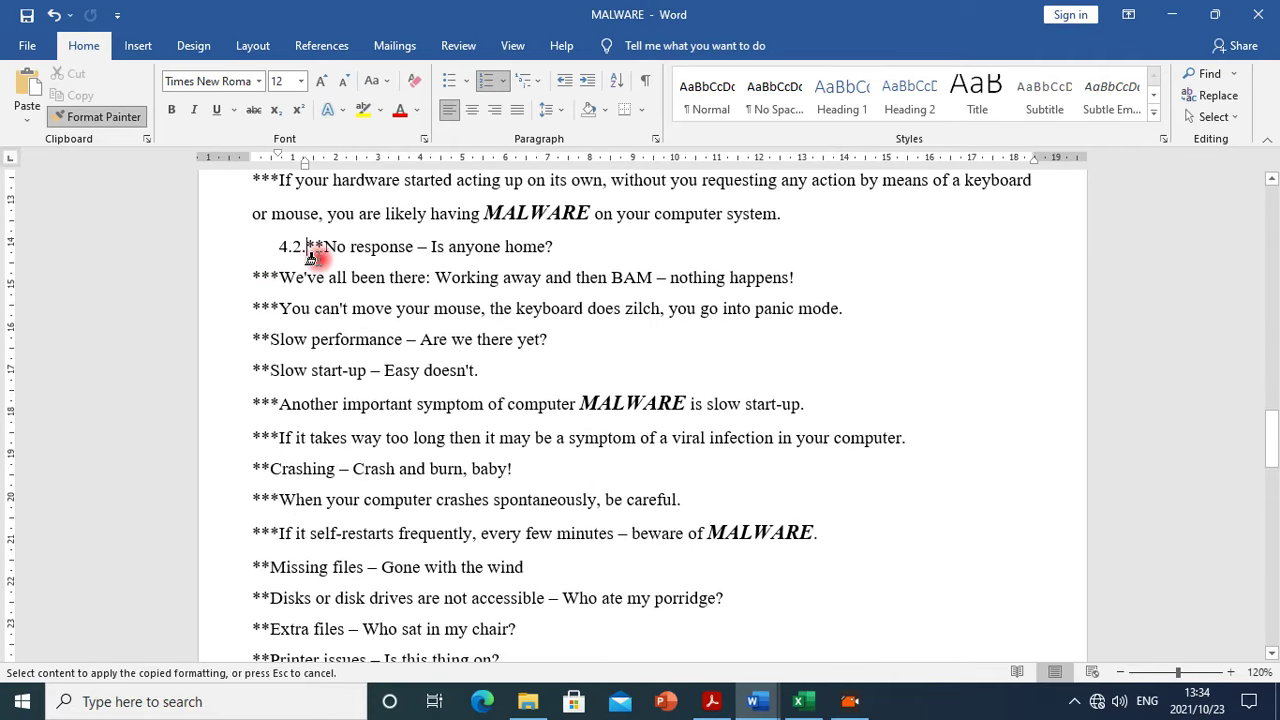
left_click(243, 336)
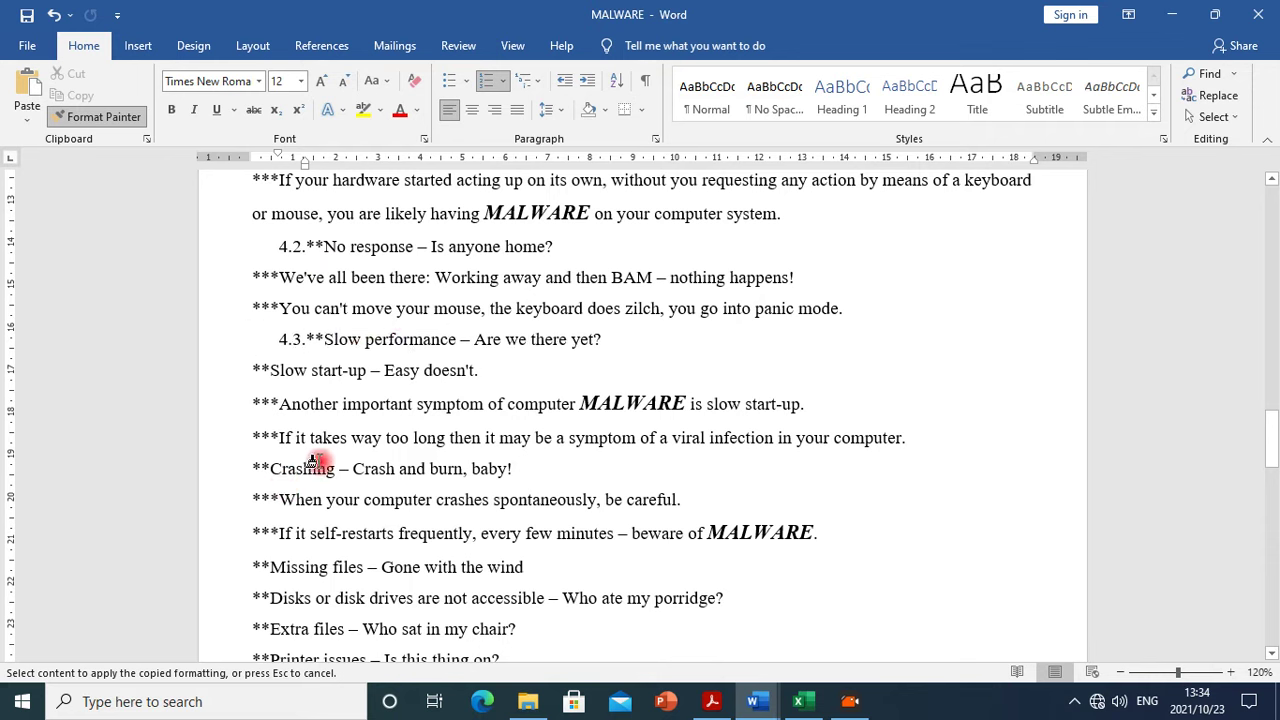
left_click(243, 369)
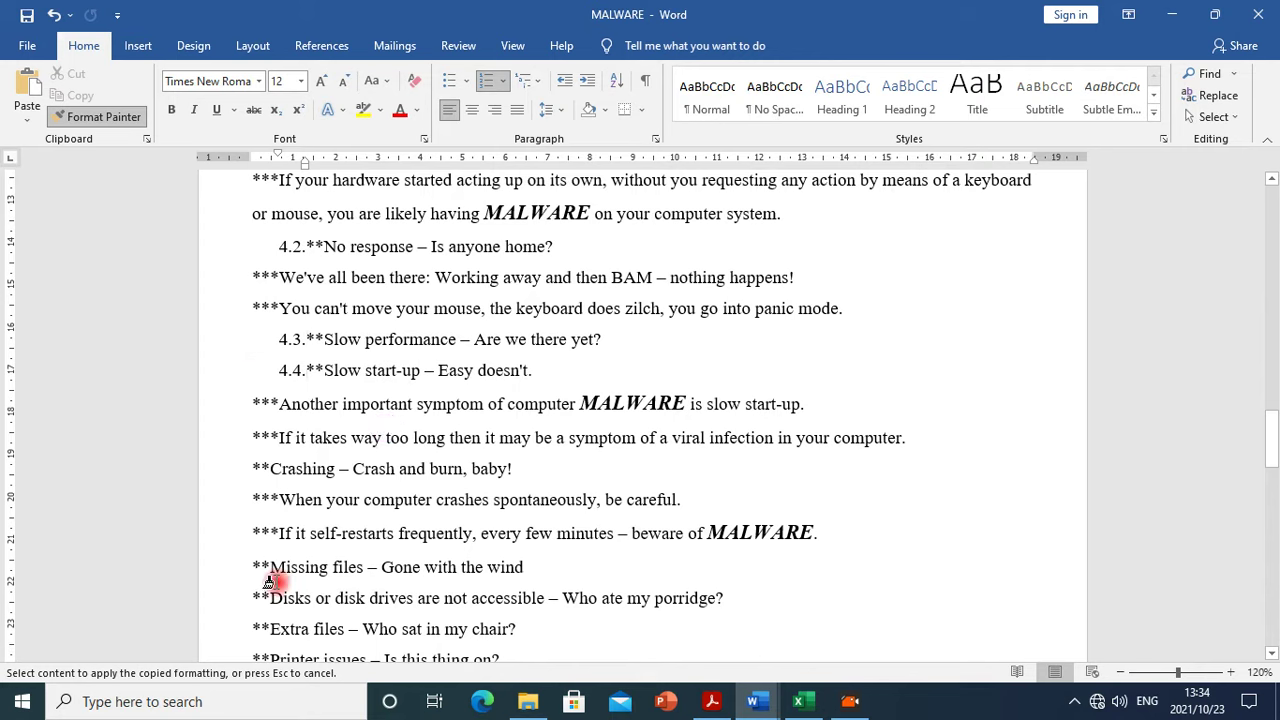
left_click(243, 470)
Apply the level 2 numbering to the Missing files, Disks, Extra files, Printer issues and Unusual error messages paragraphs, and stop copying the format
scroll(243, 470, "down", 3)
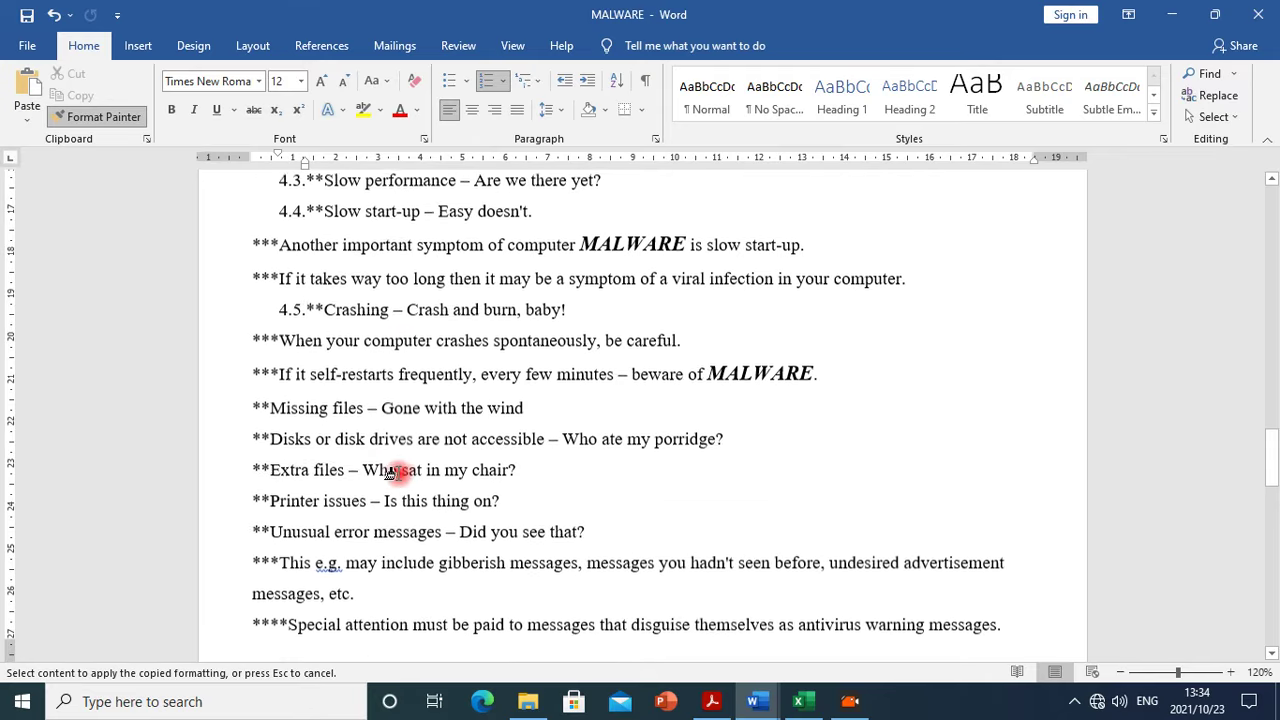
left_click(243, 403)
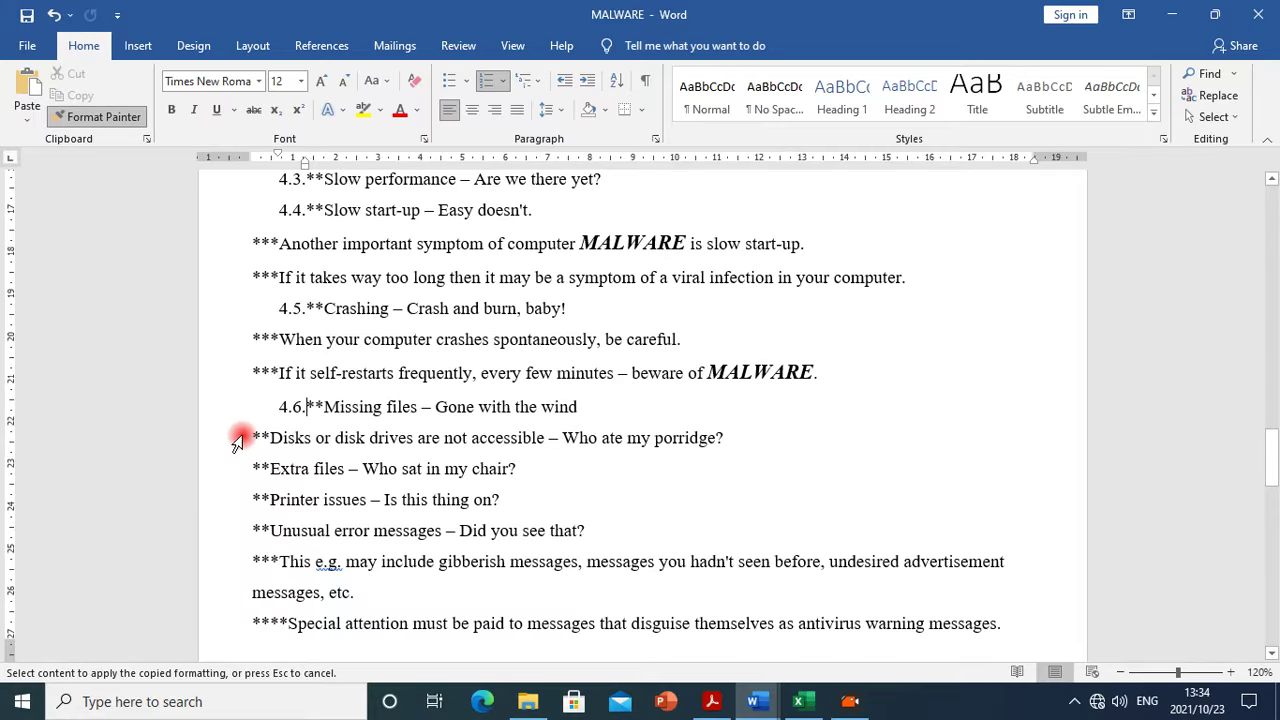
left_click(243, 438)
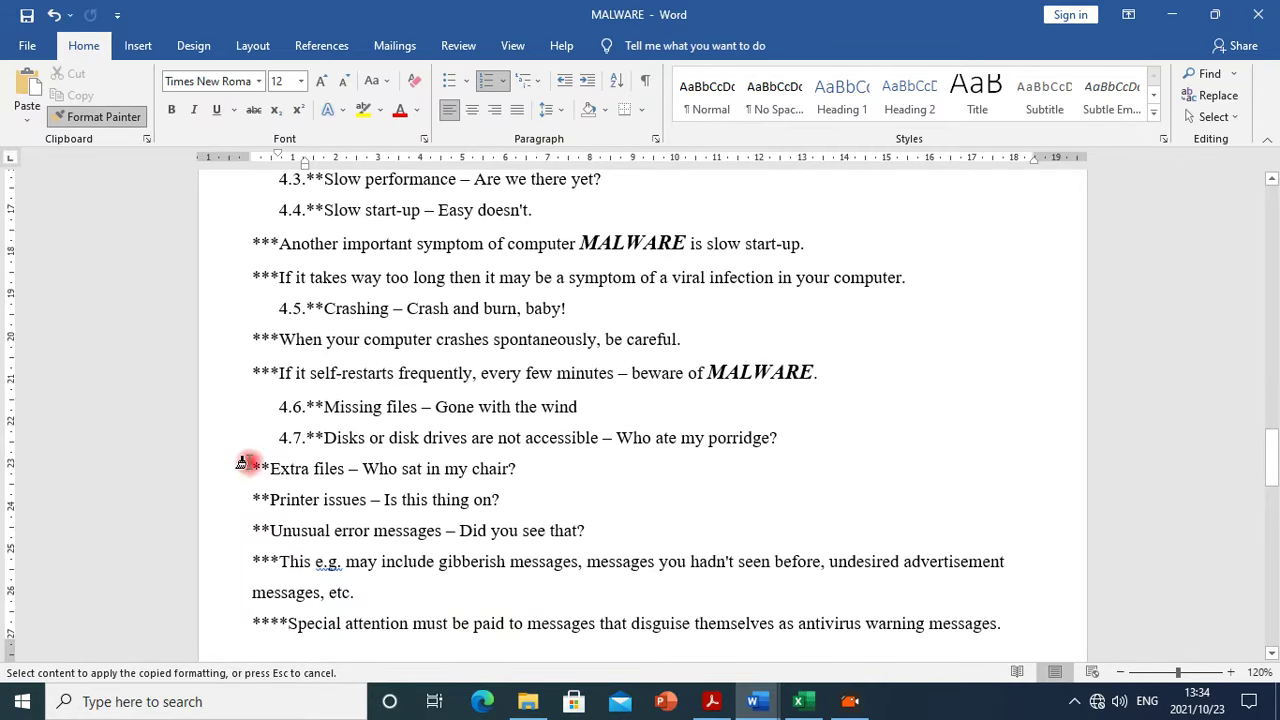
left_click(243, 469)
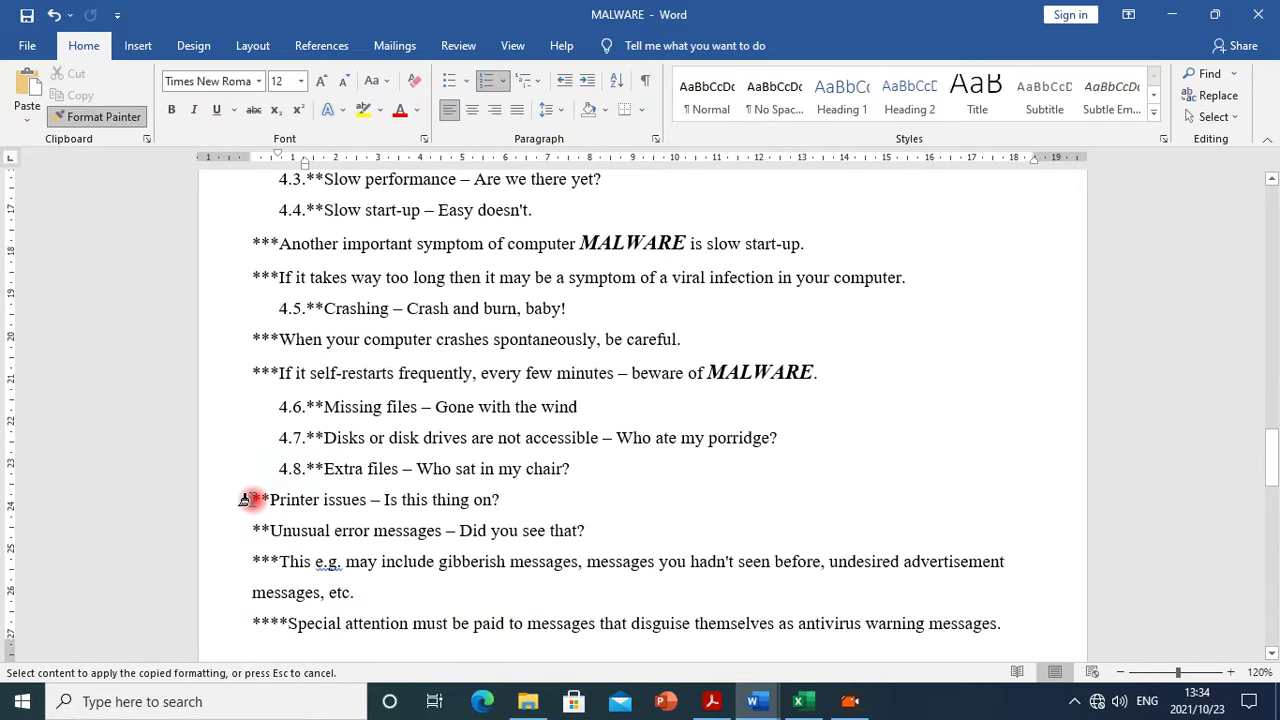
left_click(243, 500)
left_click(245, 533)
scroll(366, 529, "down", 4)
scroll(370, 511, "up", 4)
scroll(418, 497, "up", 6)
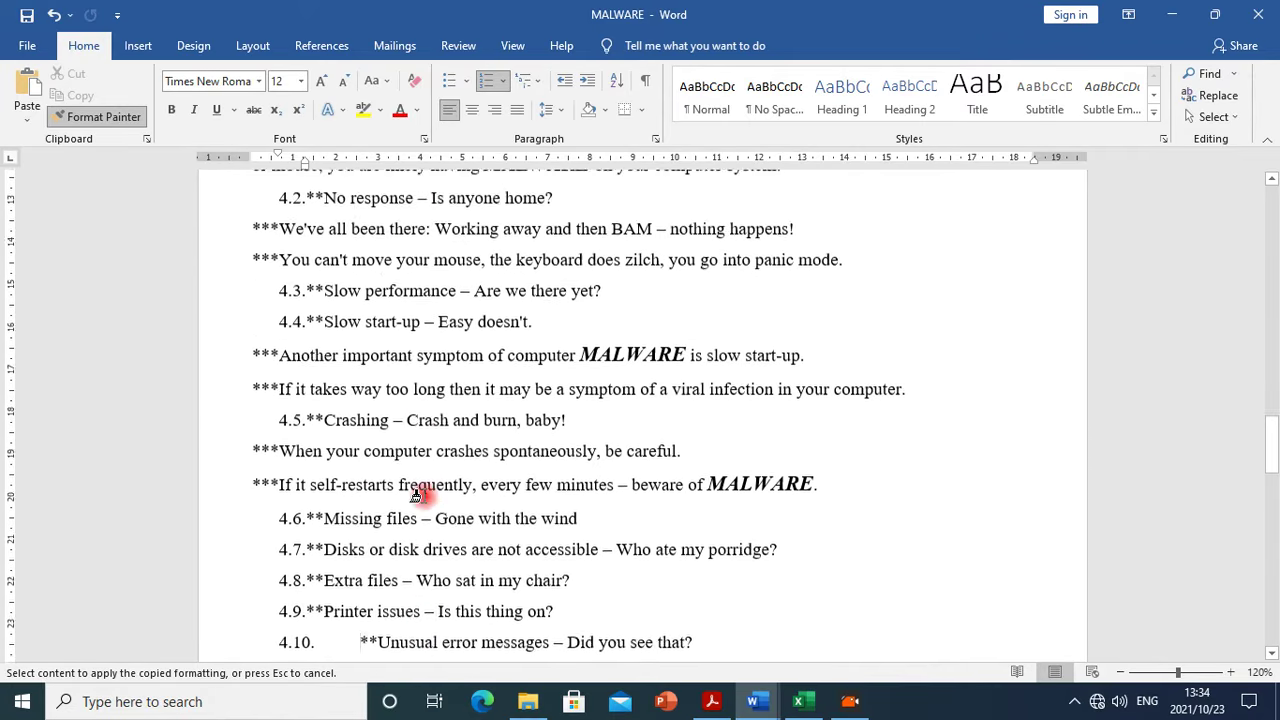
scroll(418, 497, "up", 14)
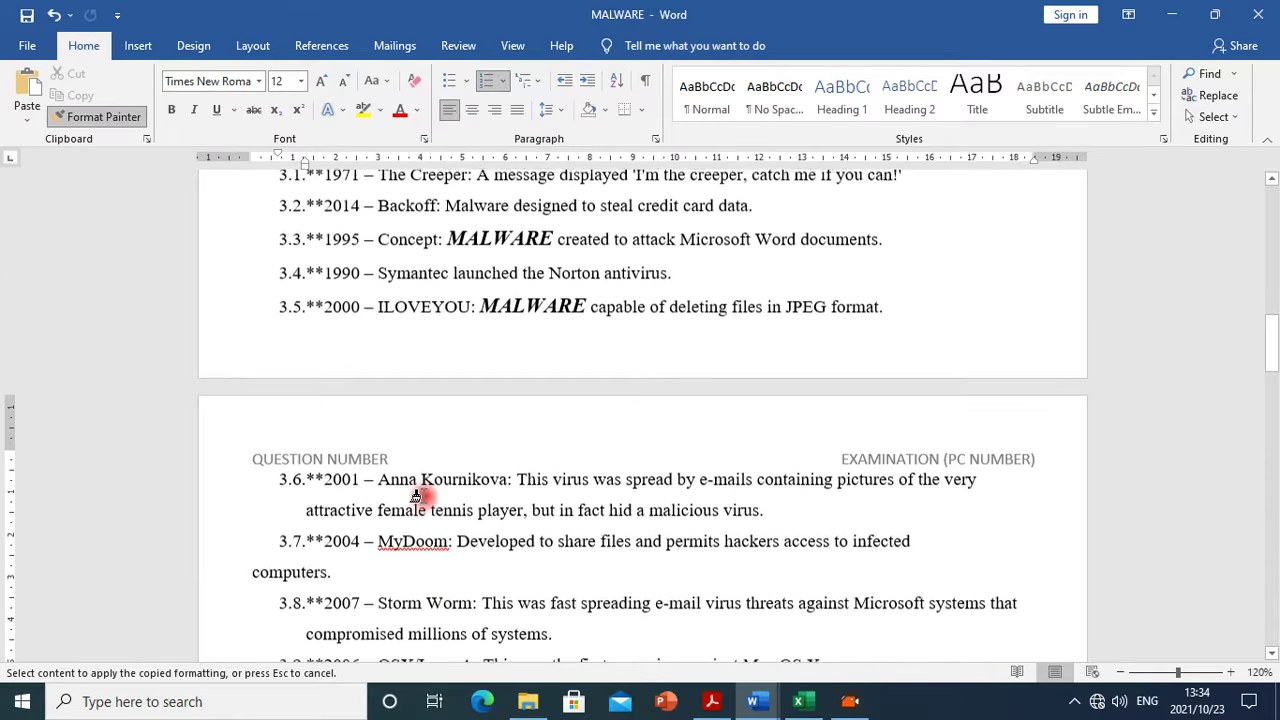
scroll(418, 497, "up", 3)
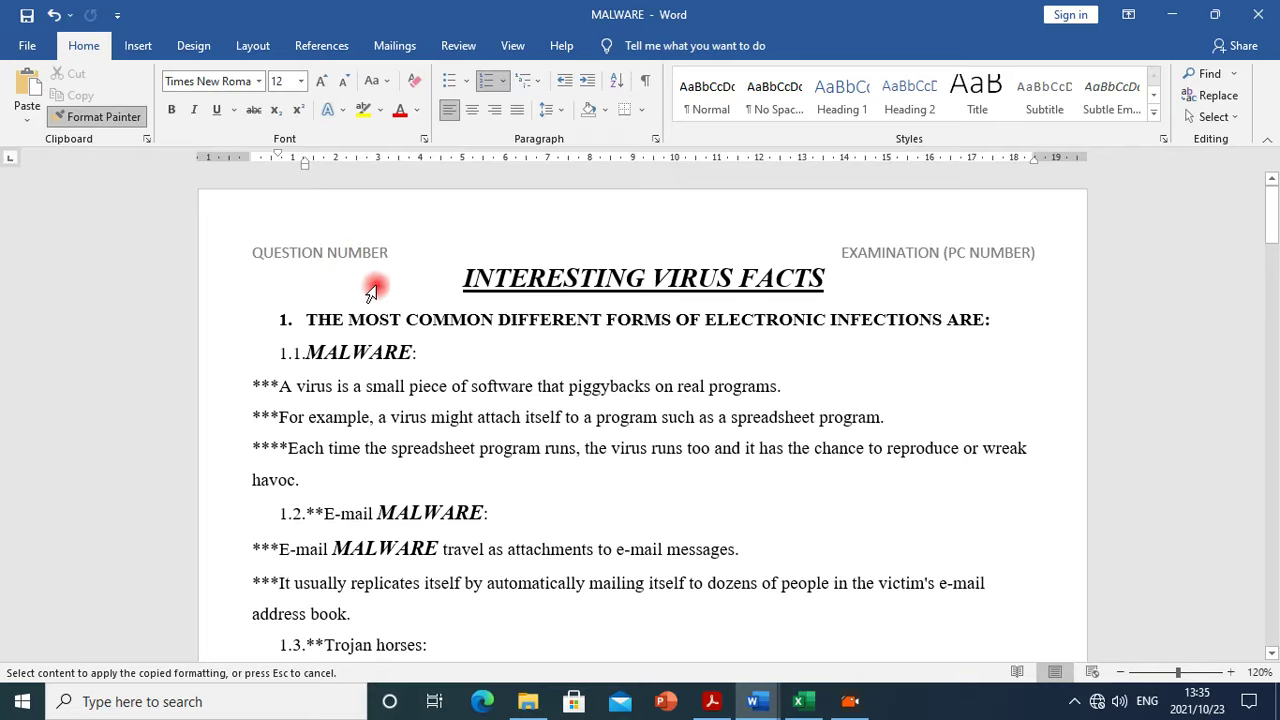
left_click(96, 114)
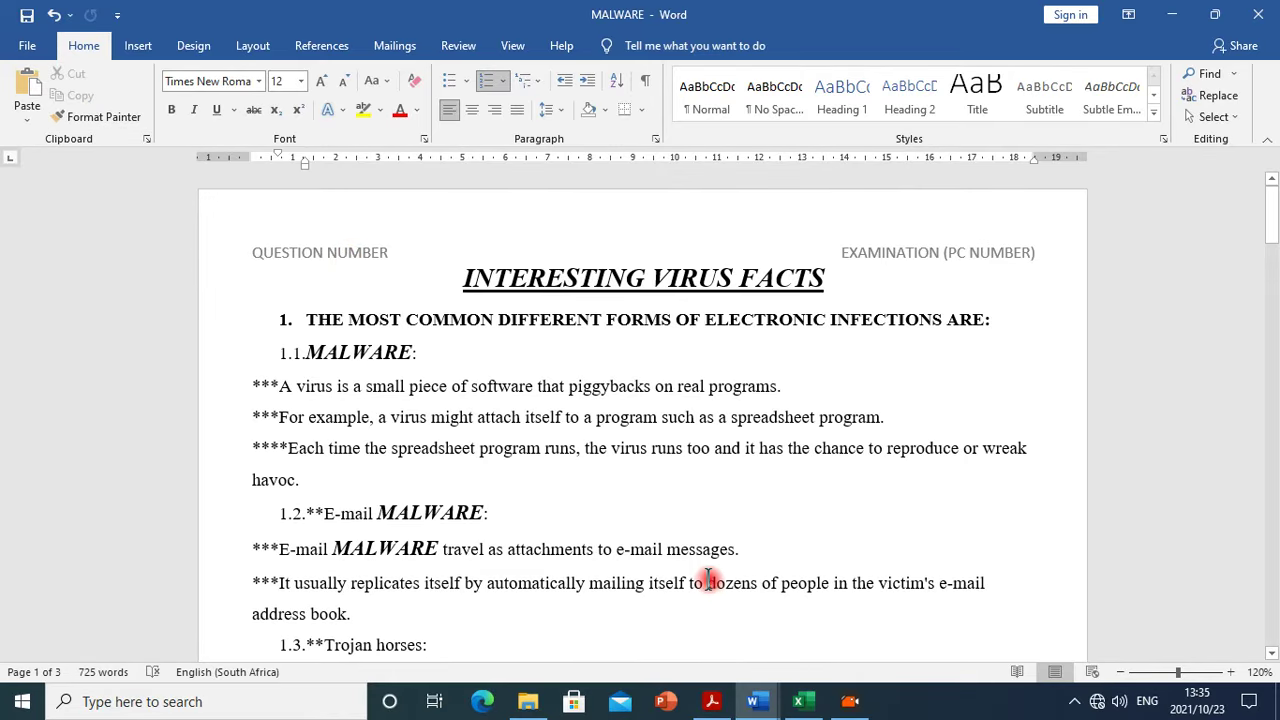
Start the automatic level 3 numbering with 1.1.1. on the triple-asterisk paragraph "A virus is a small piece of software"
scroll(707, 577, "down", 1)
scroll(707, 577, "down", 2)
scroll(707, 577, "up", 2)
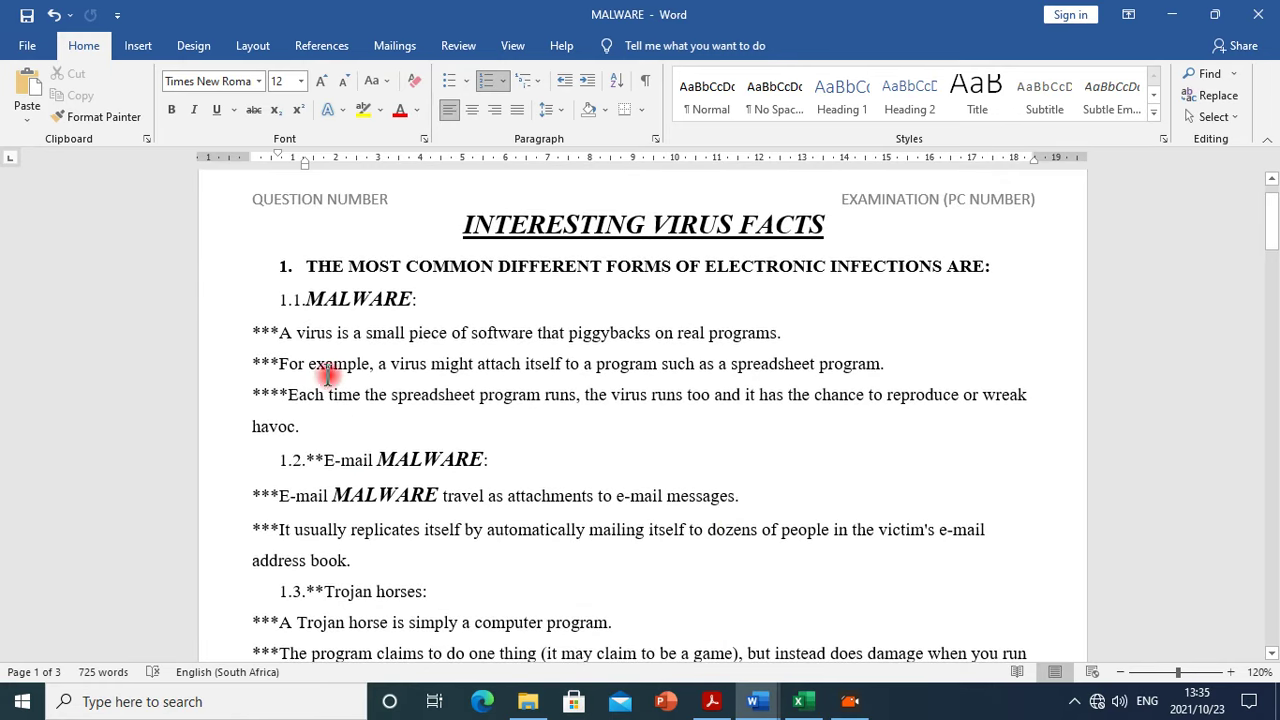
left_click(248, 333)
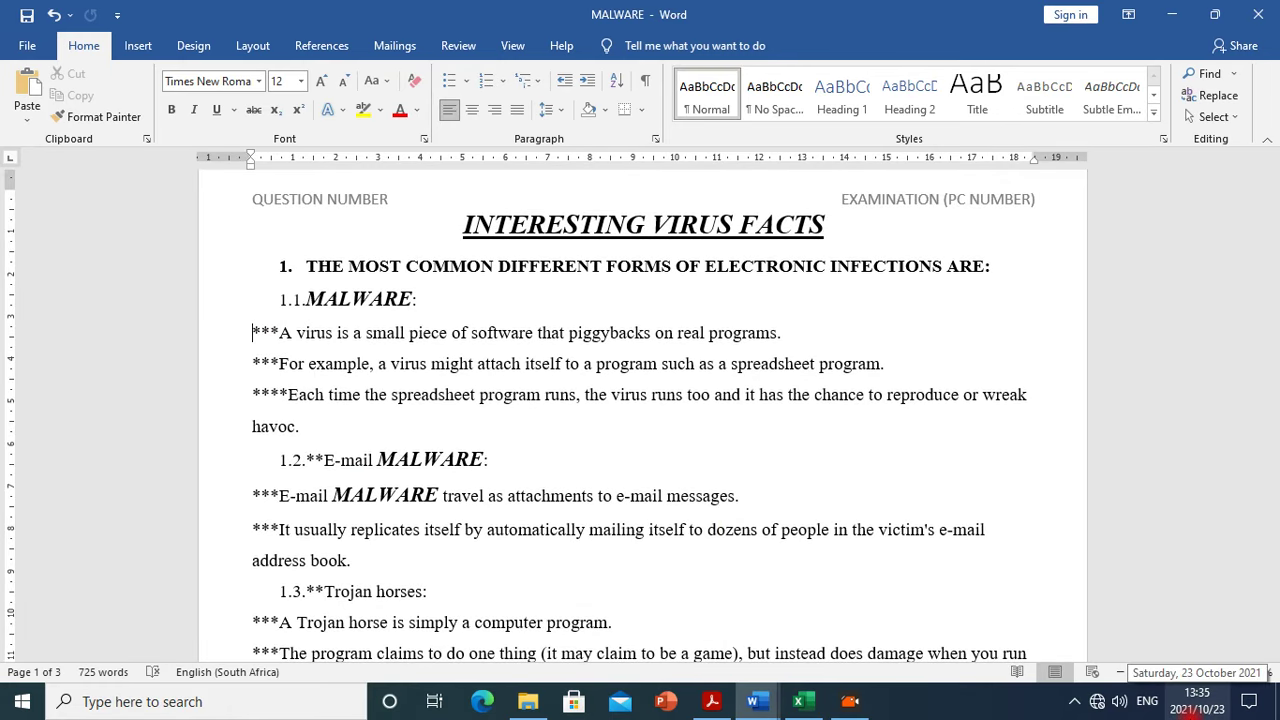
type("1.")
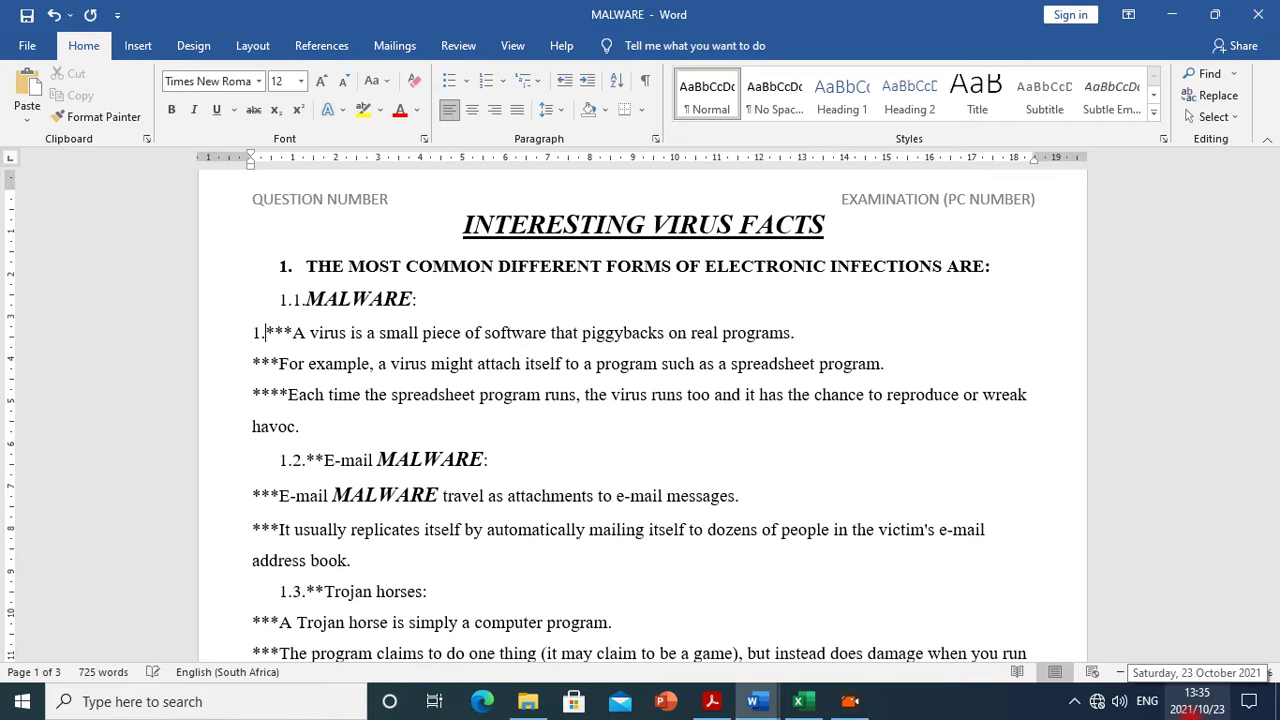
type("1.1")
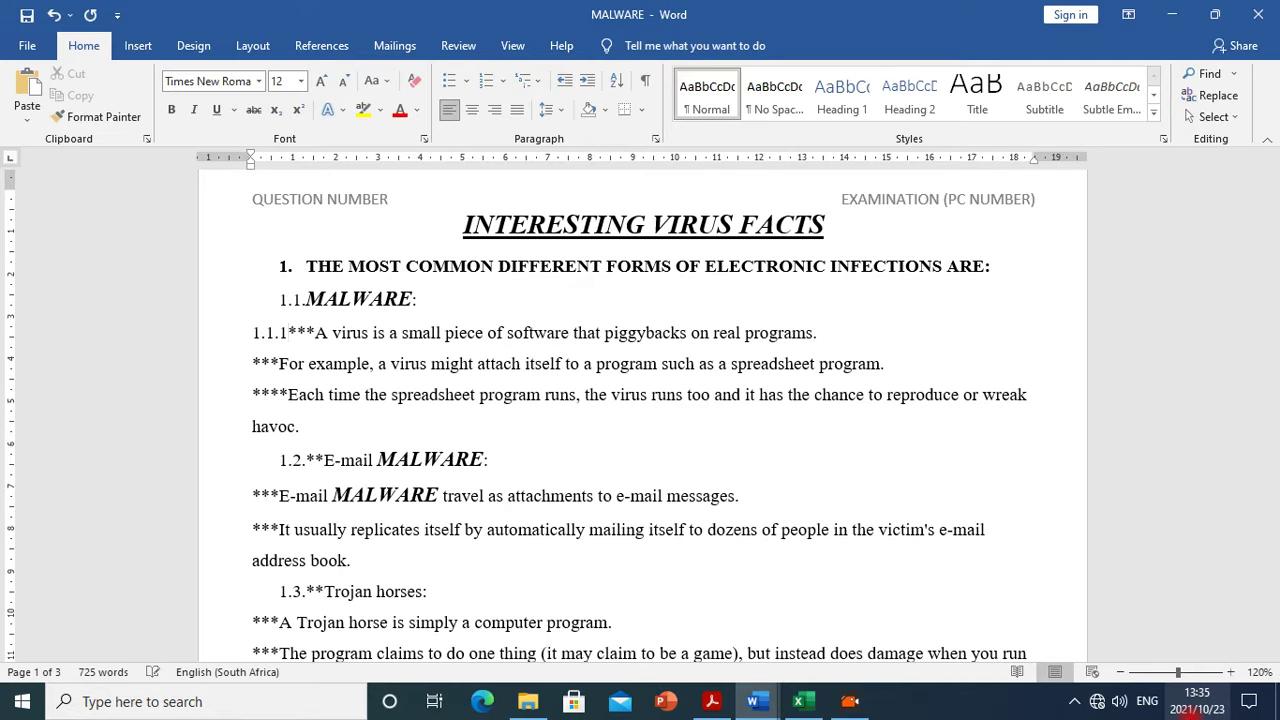
type(".")
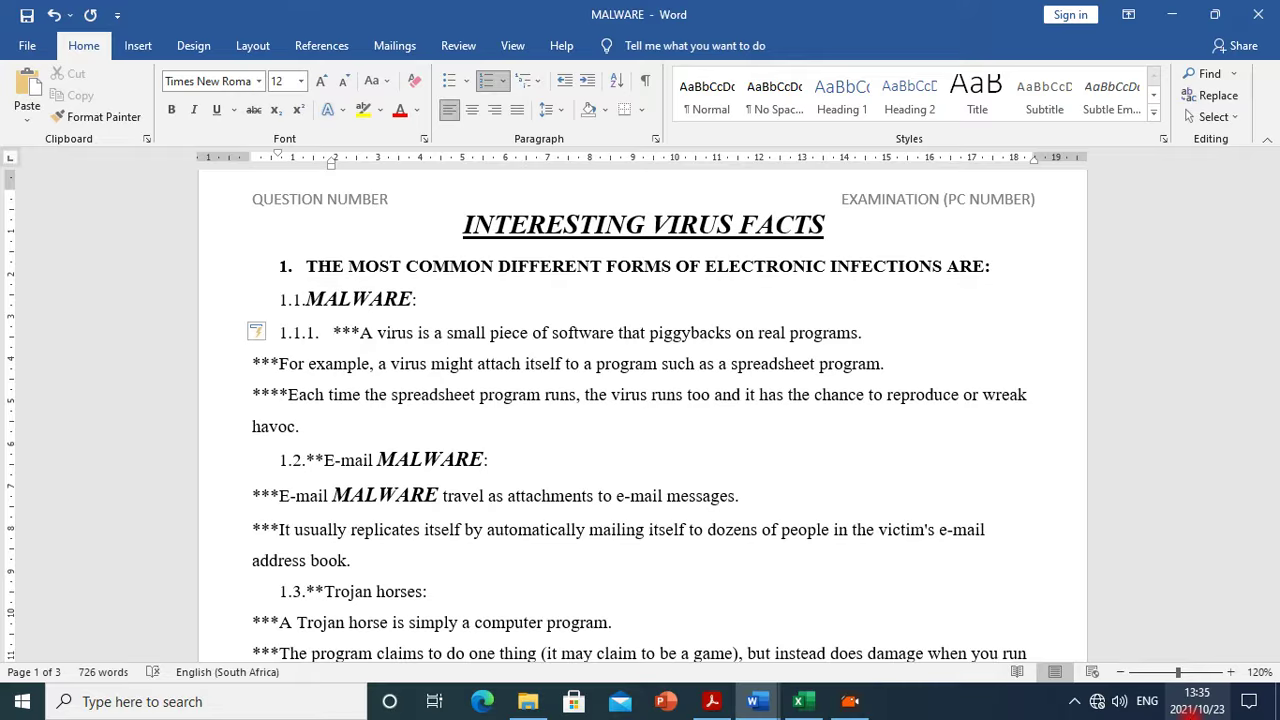
Copy the 1.1.1. numbering format to the "For example" paragraph and the two triple-asterisk paragraphs under E-mail MALWARE
left_click(303, 336)
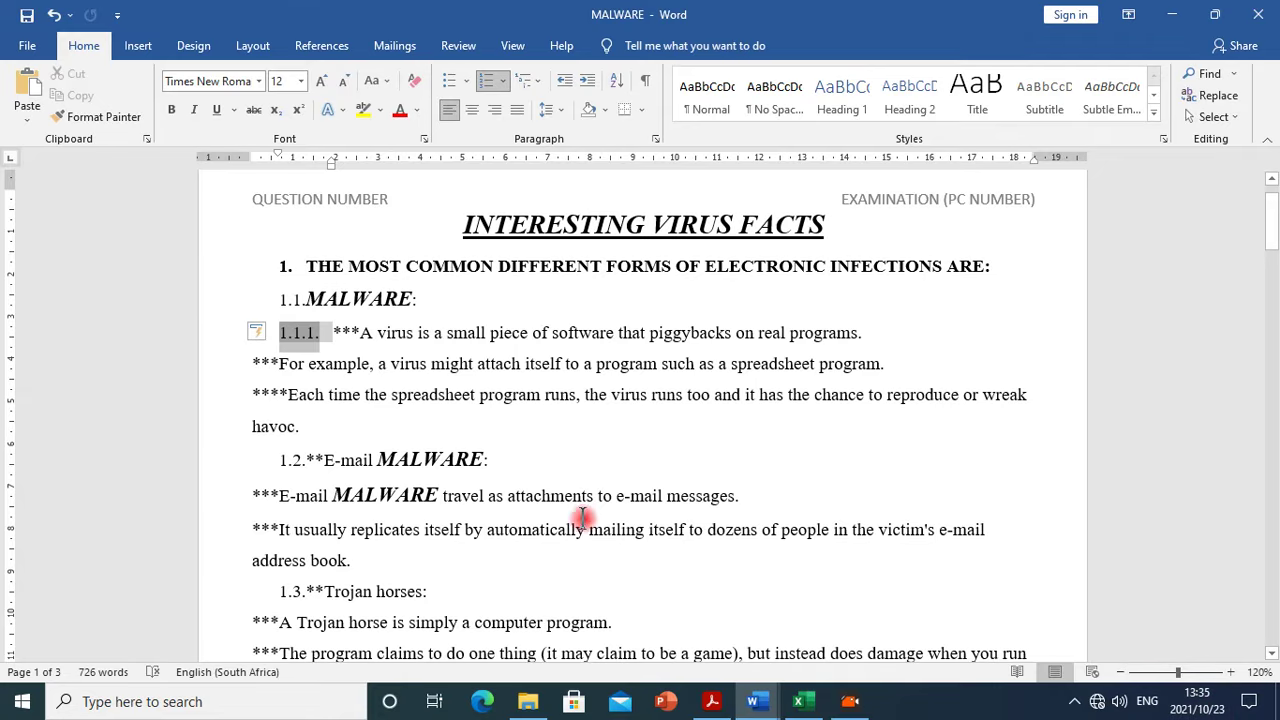
left_click(84, 119)
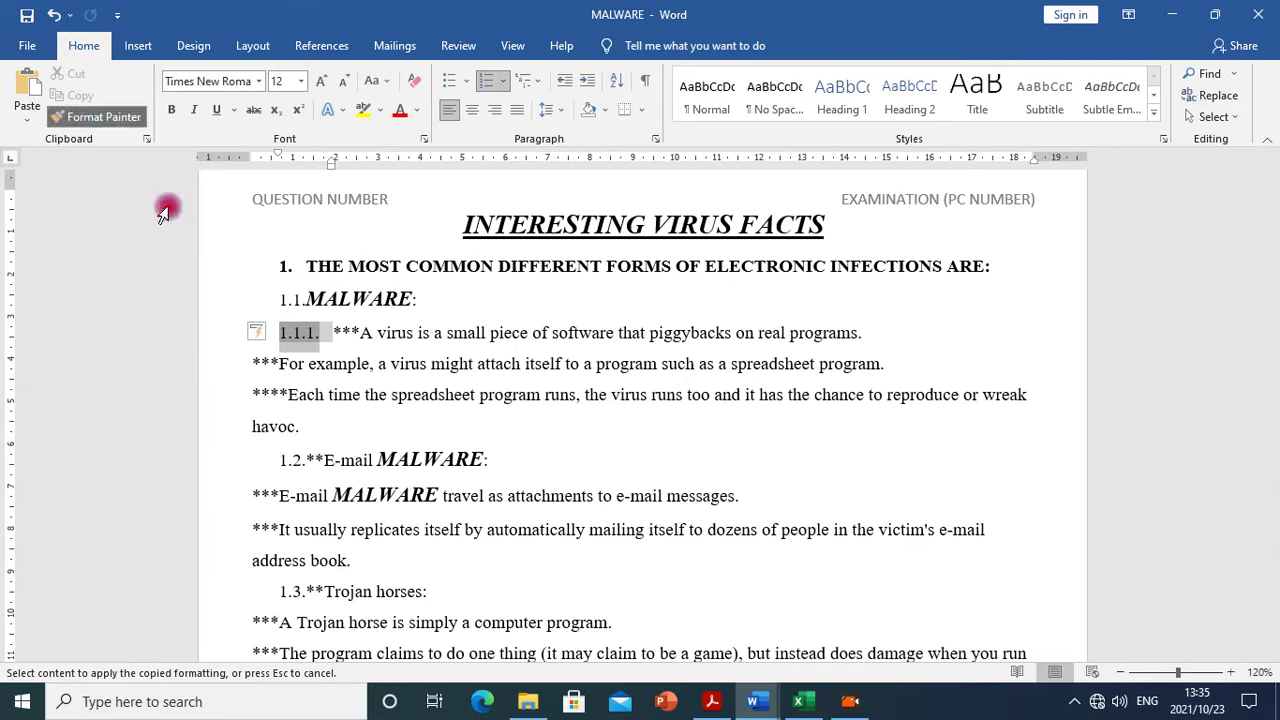
left_click(248, 366)
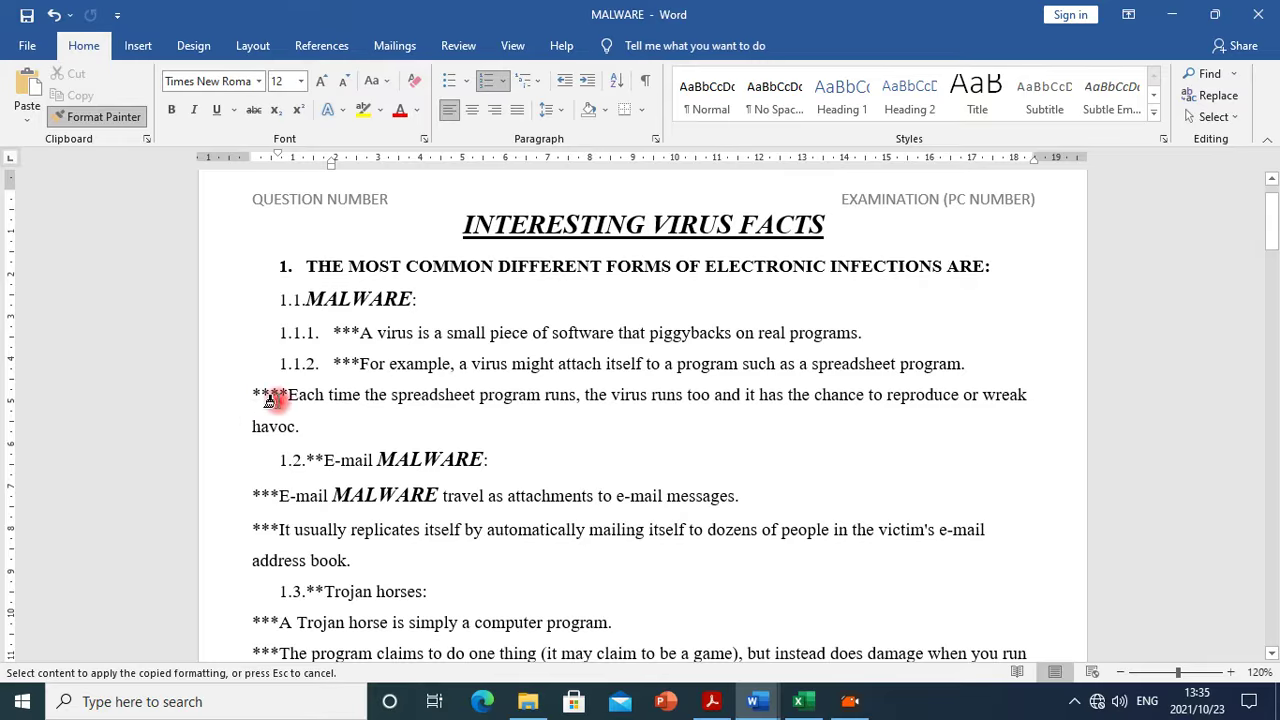
scroll(290, 485, "down", 3)
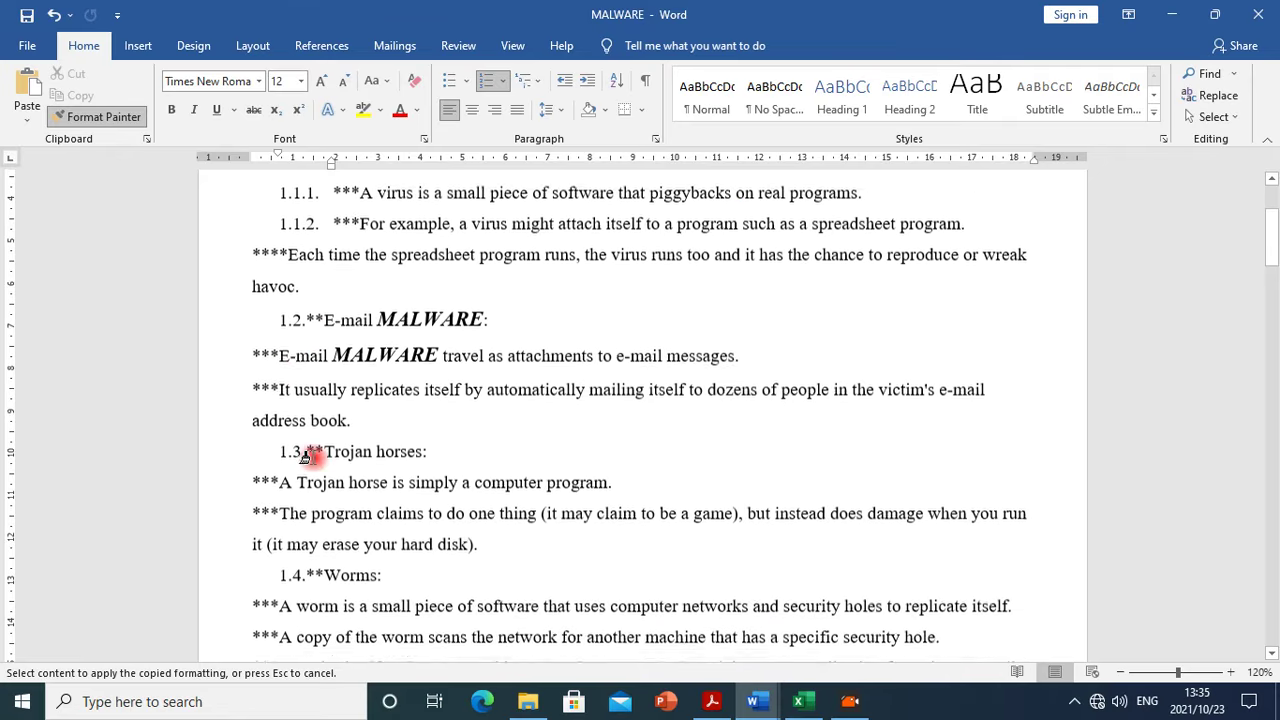
left_click(245, 337)
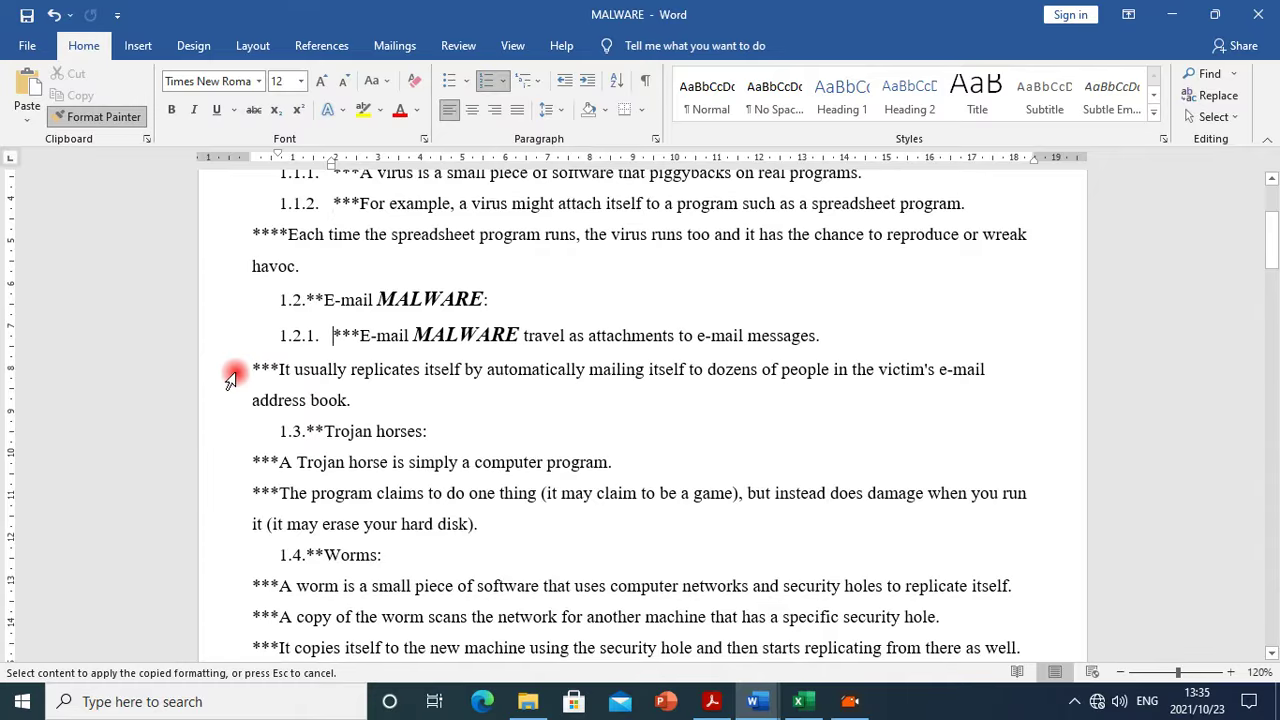
left_click(245, 371)
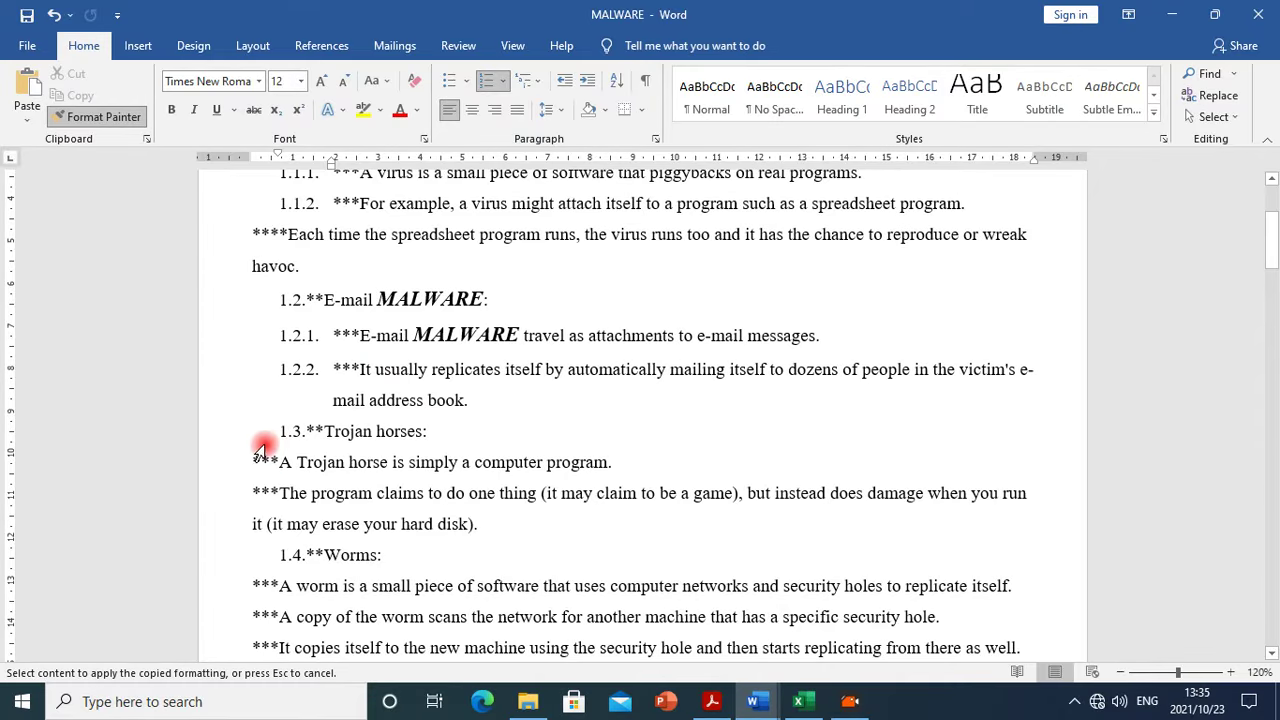
left_click(334, 368)
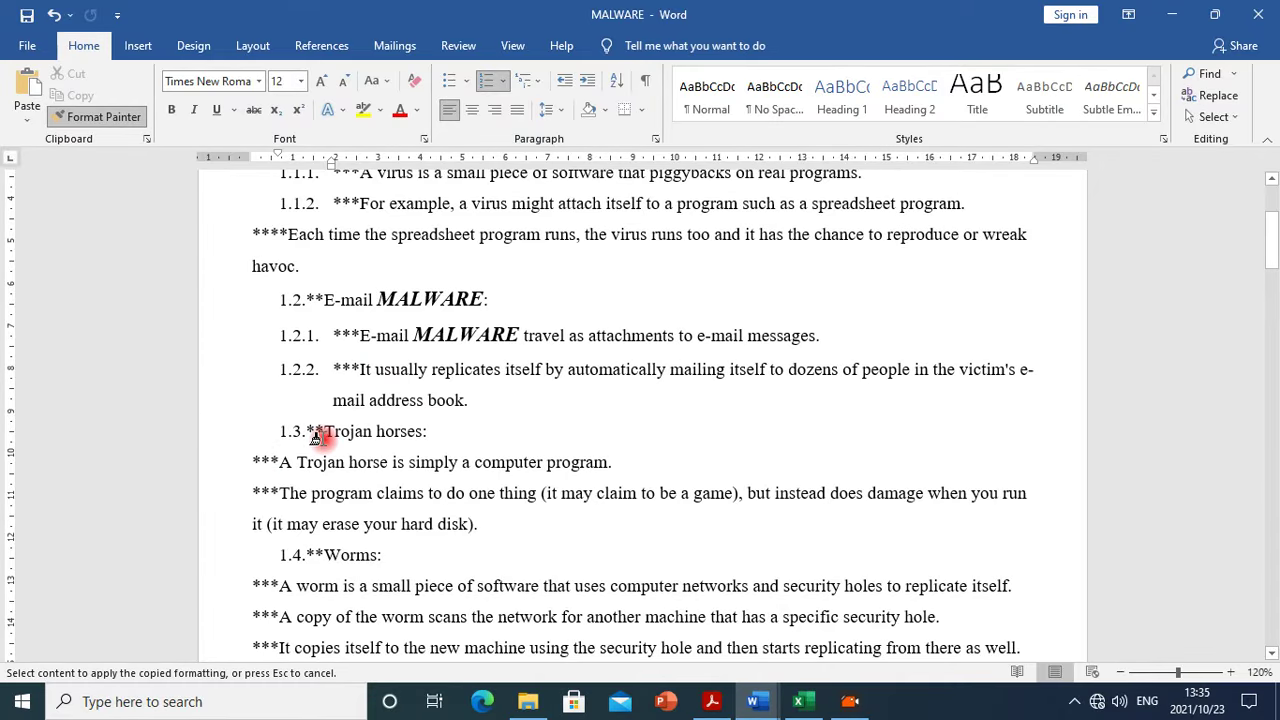
Apply the level 3 numbering to the two triple-asterisk paragraphs under Trojan horses and the three under Worms
scroll(320, 440, "down", 2)
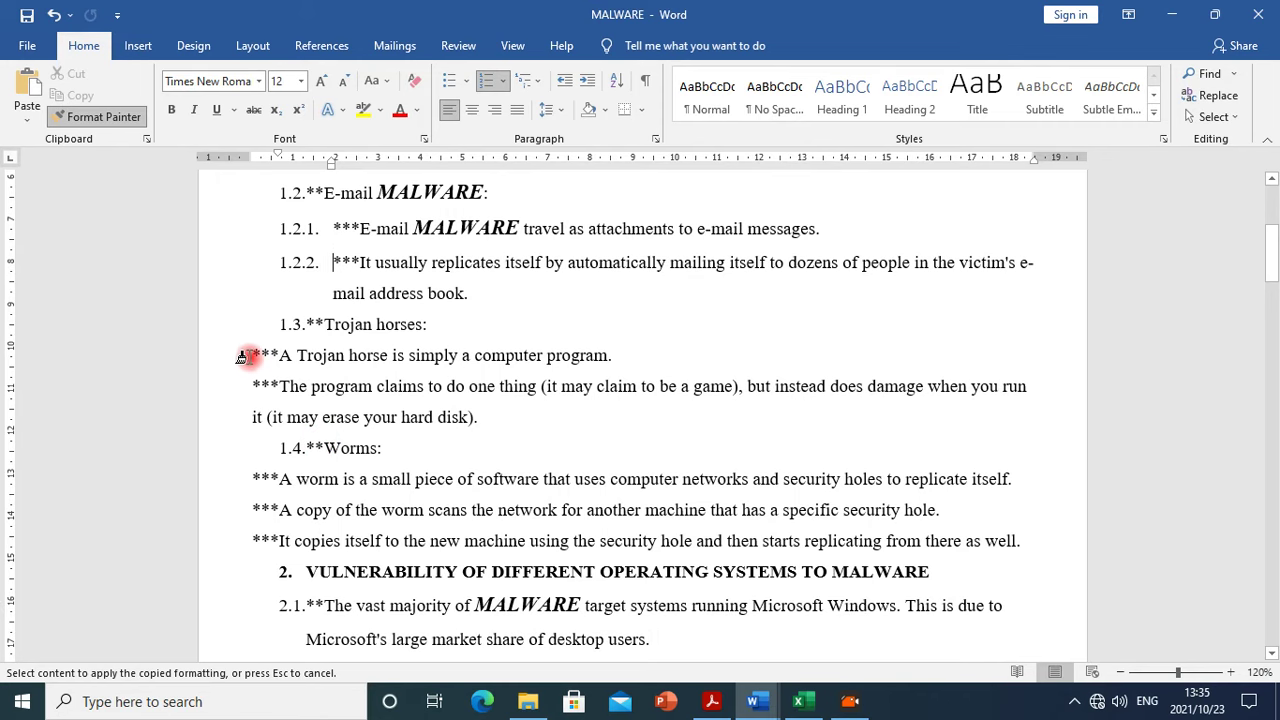
left_click(241, 356)
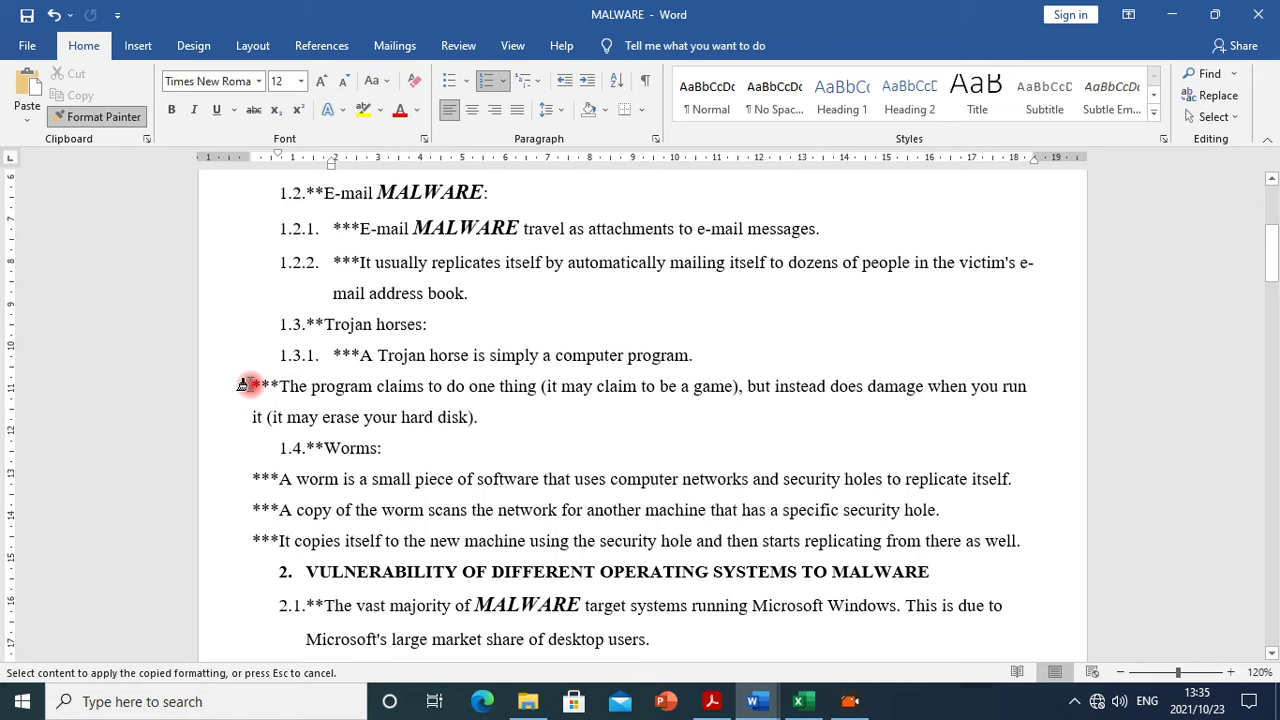
left_click(250, 390)
scroll(266, 445, "down", 3)
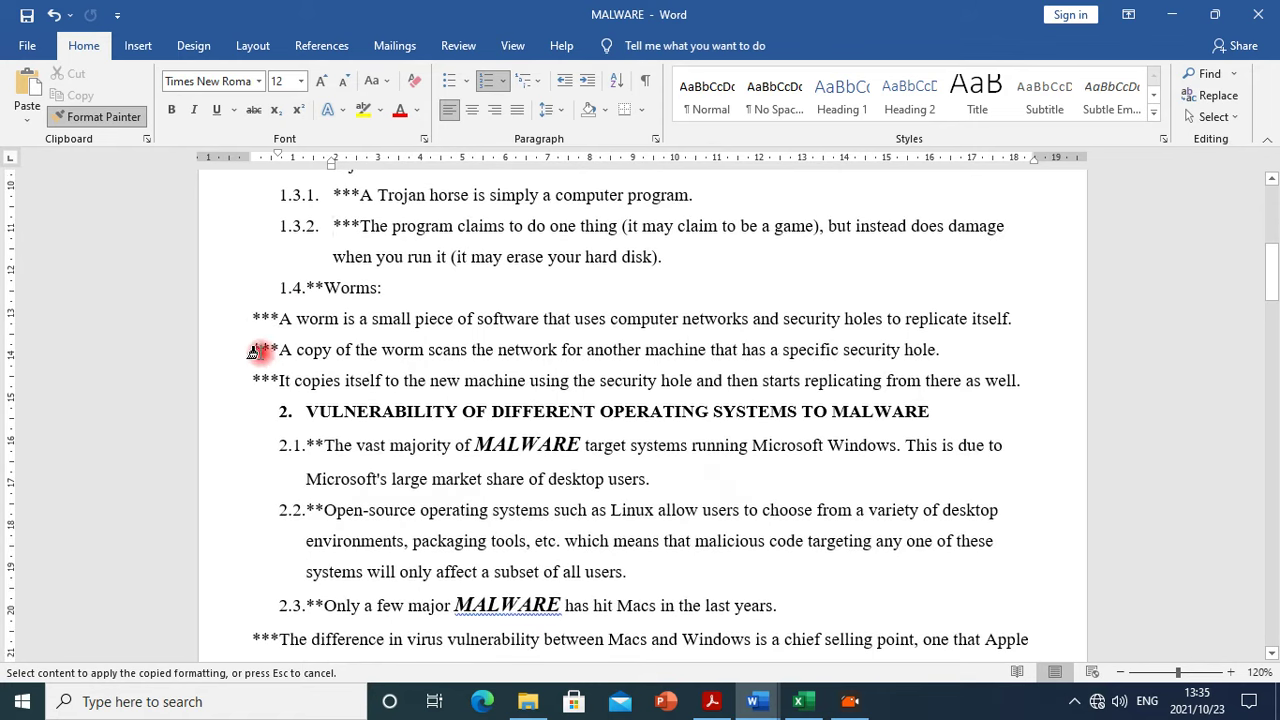
left_click(245, 318)
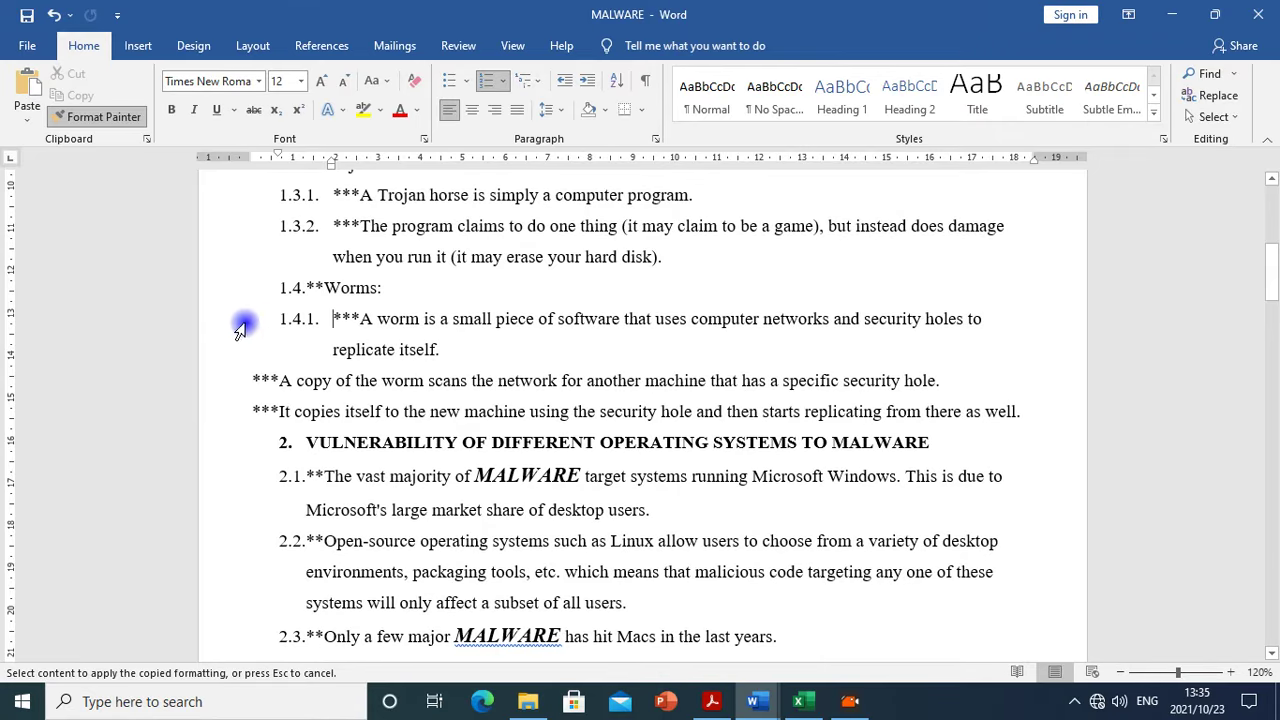
left_click(241, 381)
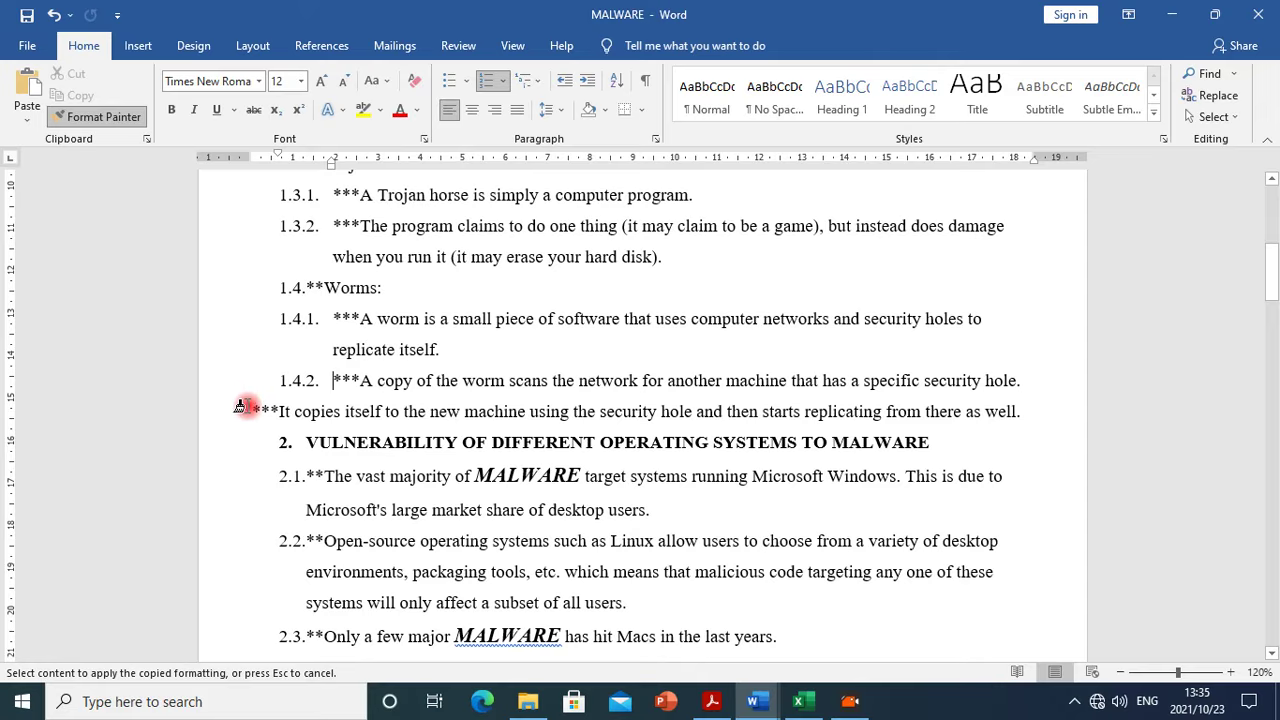
left_click(240, 411)
Apply the level 3 numbering to the paragraph on the difference in virus vulnerability between Macs and Windows
scroll(340, 445, "down", 4)
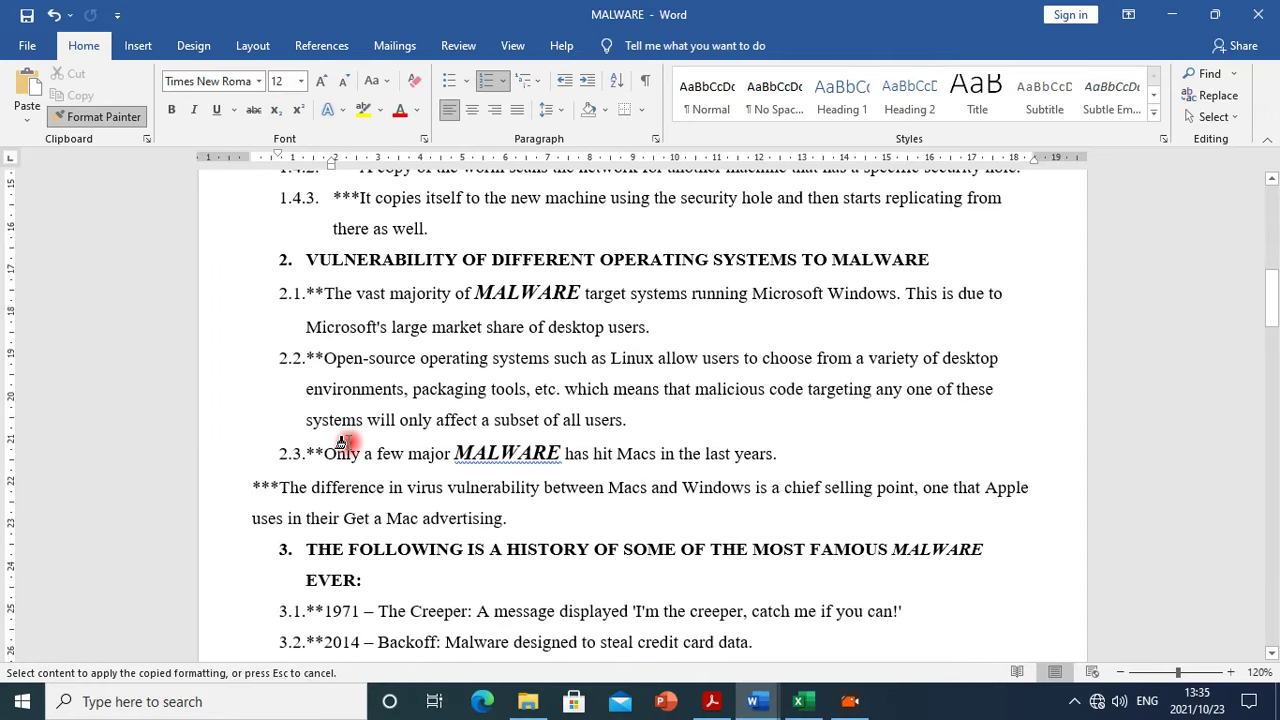
scroll(340, 440, "down", 2)
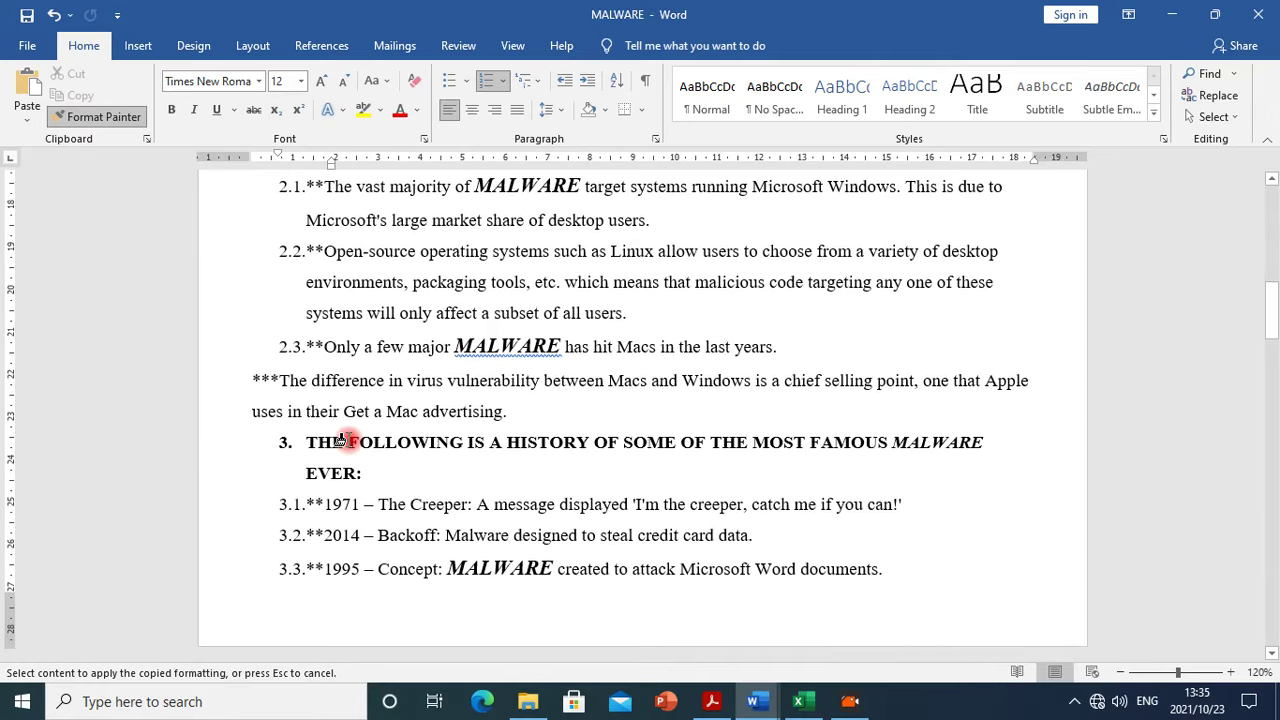
left_click(242, 380)
scroll(323, 471, "down", 6)
scroll(316, 474, "down", 8)
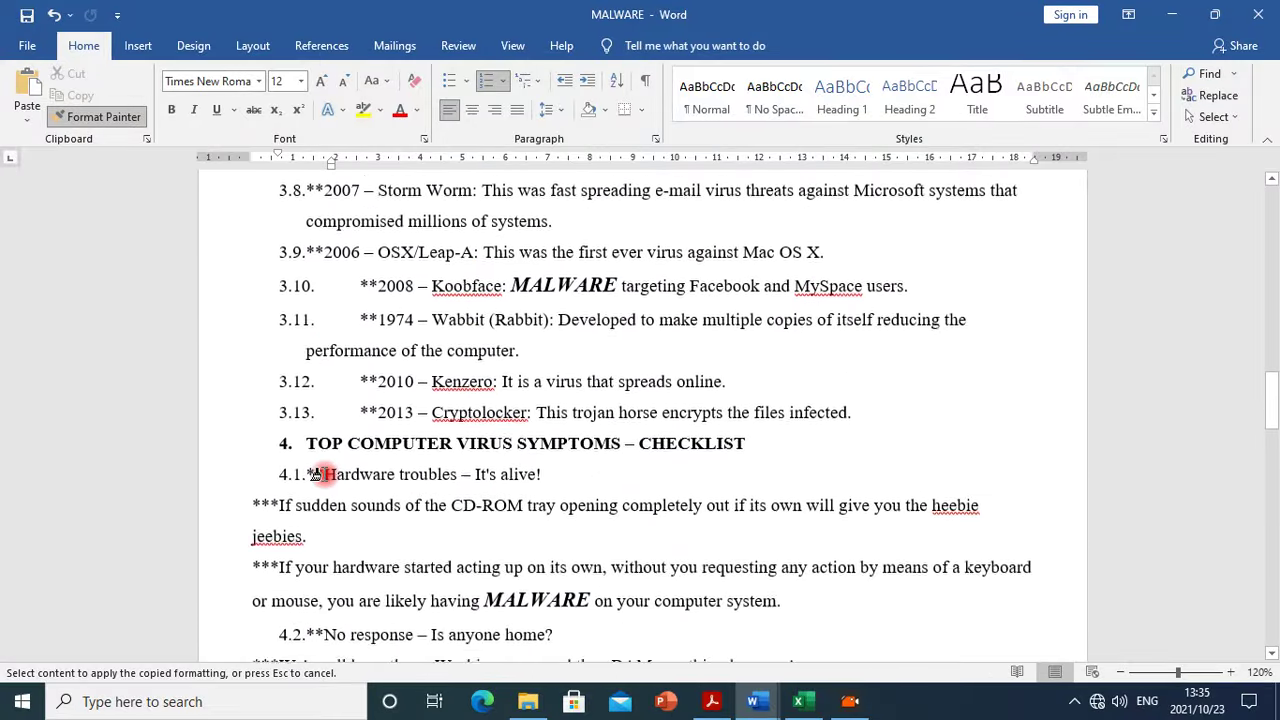
Apply the level 3 numbering to the two triple-asterisk paragraphs under Hardware troubles and the two under No response
scroll(315, 474, "down", 4)
left_click(255, 300)
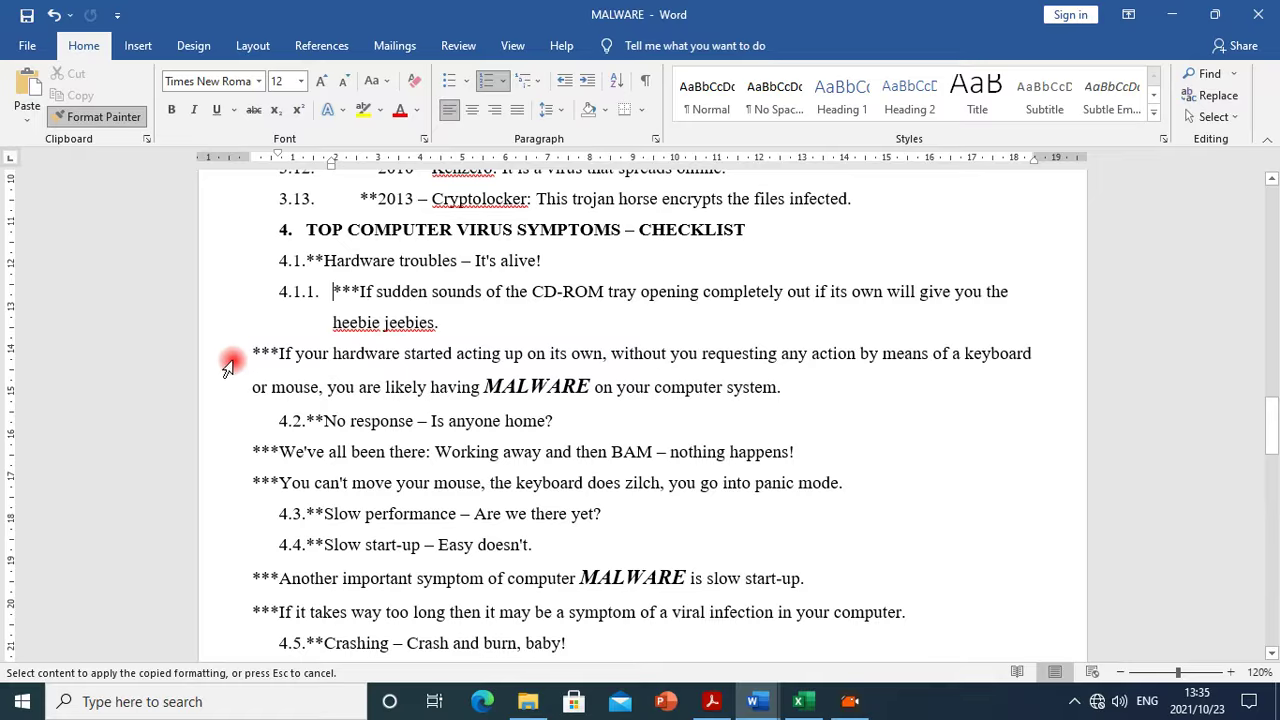
left_click(244, 354)
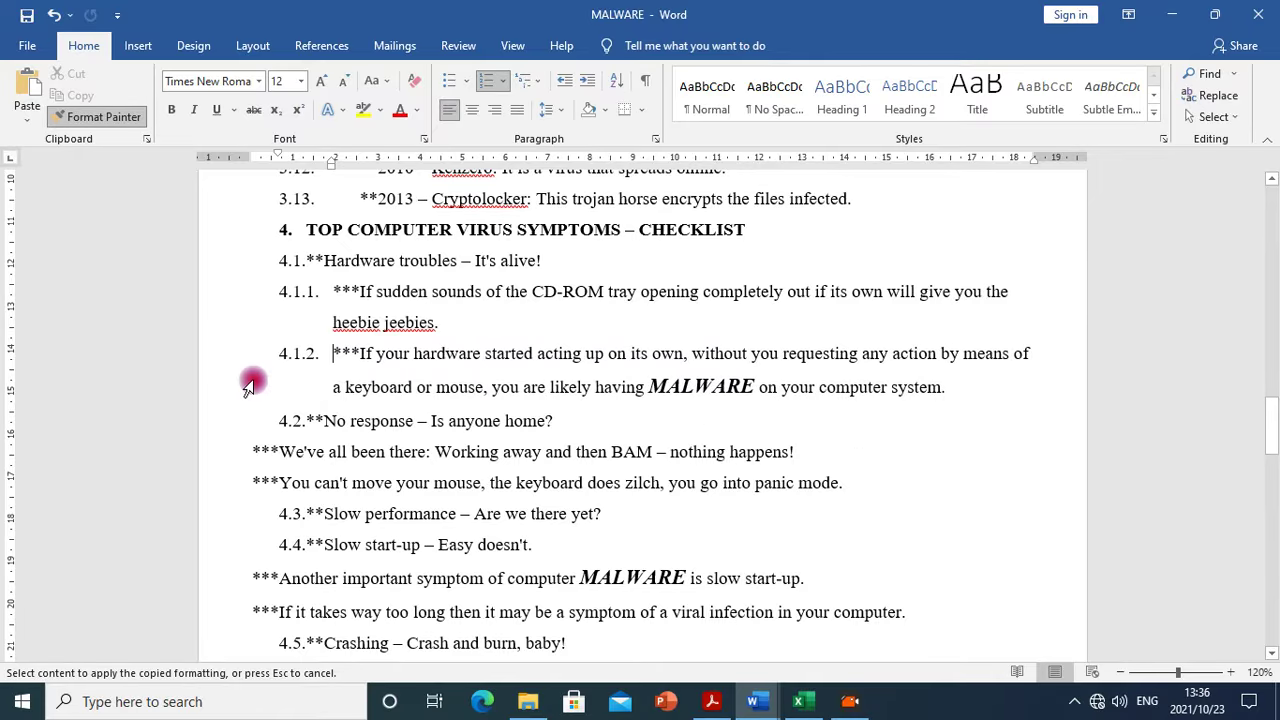
left_click(243, 452)
left_click(243, 484)
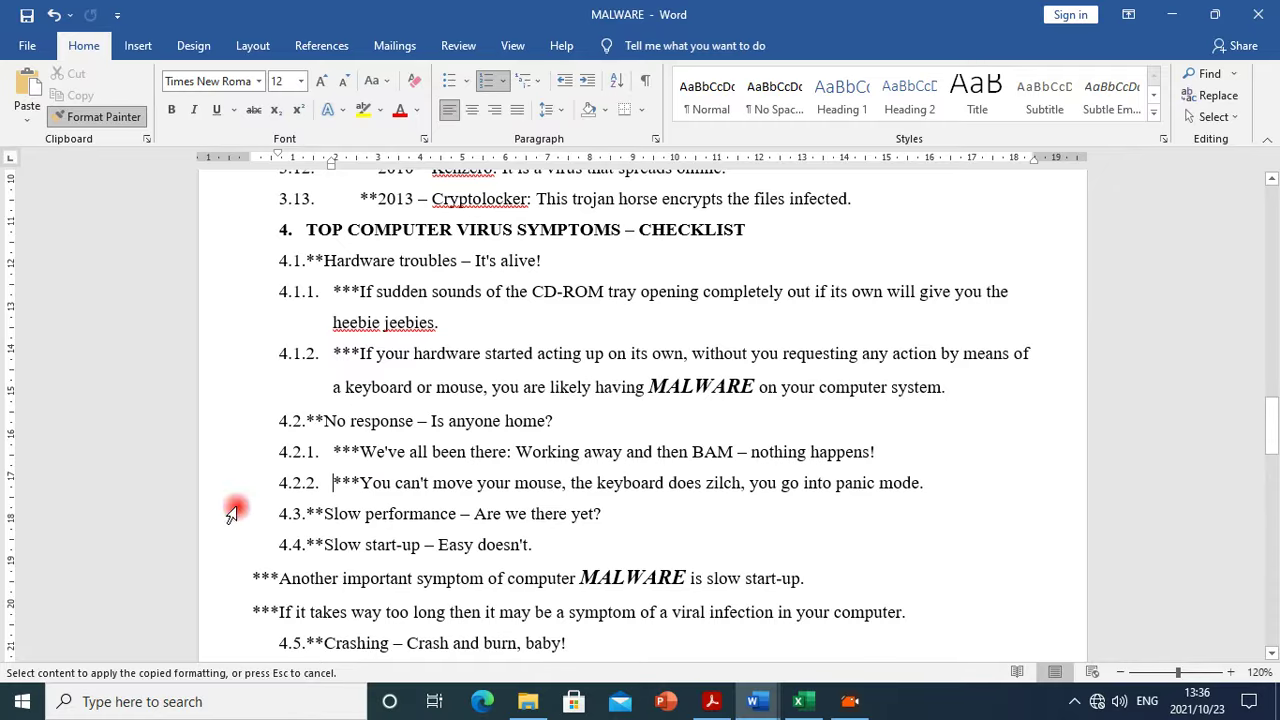
Apply the level 3 numbering to the two triple-asterisk paragraphs under Slow start-up and the two under Crashing
left_click(243, 579)
scroll(251, 563, "down", 4)
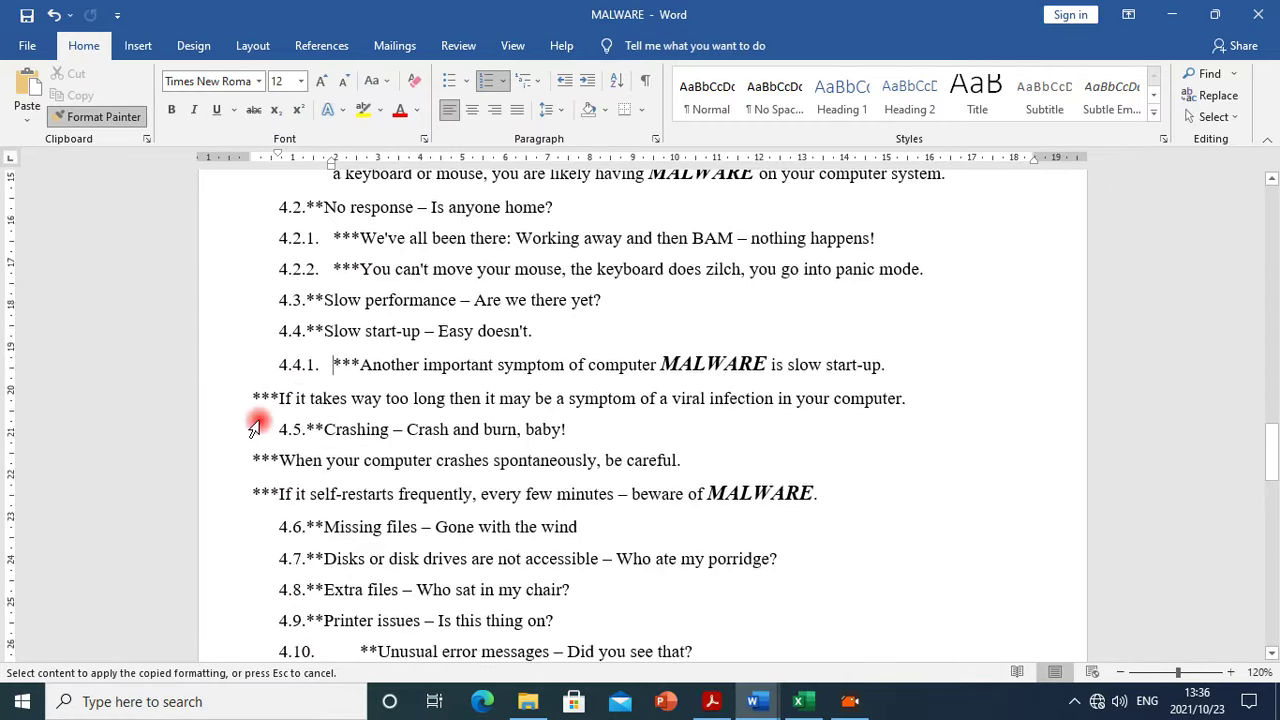
left_click(241, 397)
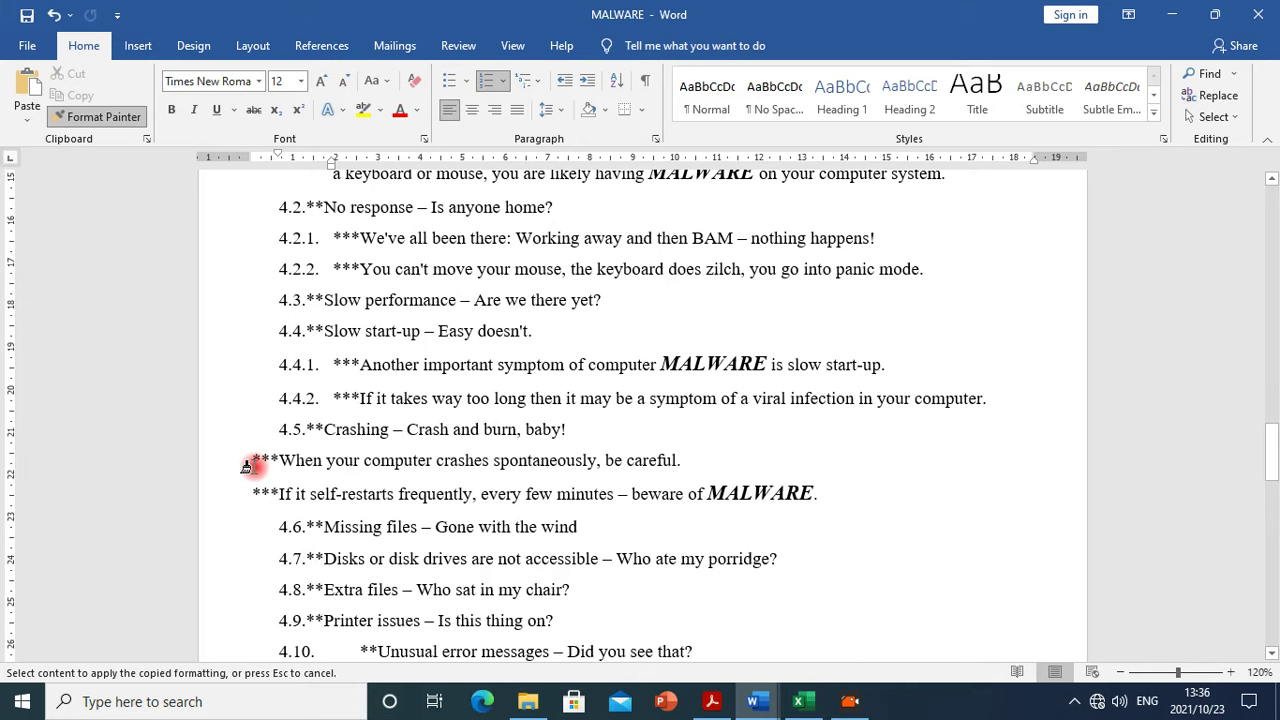
left_click(244, 459)
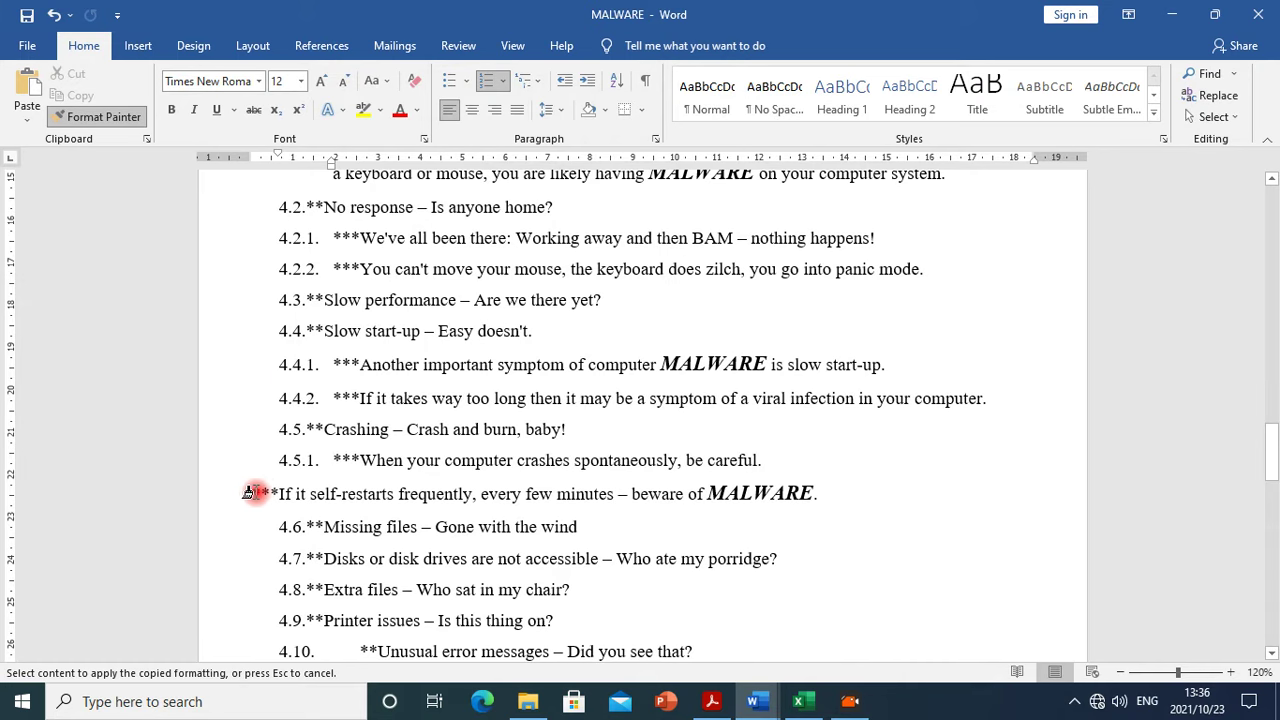
left_click(243, 492)
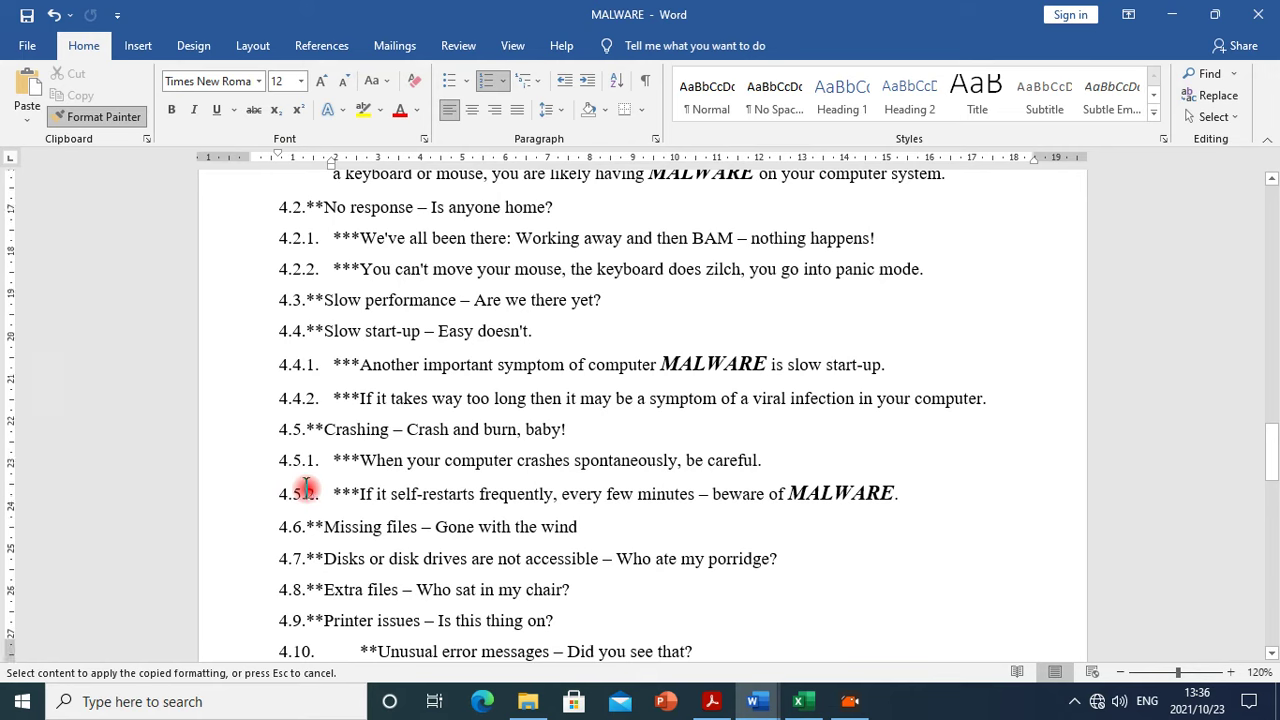
Apply the level 3 numbering to the triple-asterisk paragraph under Unusual error messages and stop copying the format
scroll(307, 486, "down", 3)
scroll(300, 486, "down", 3)
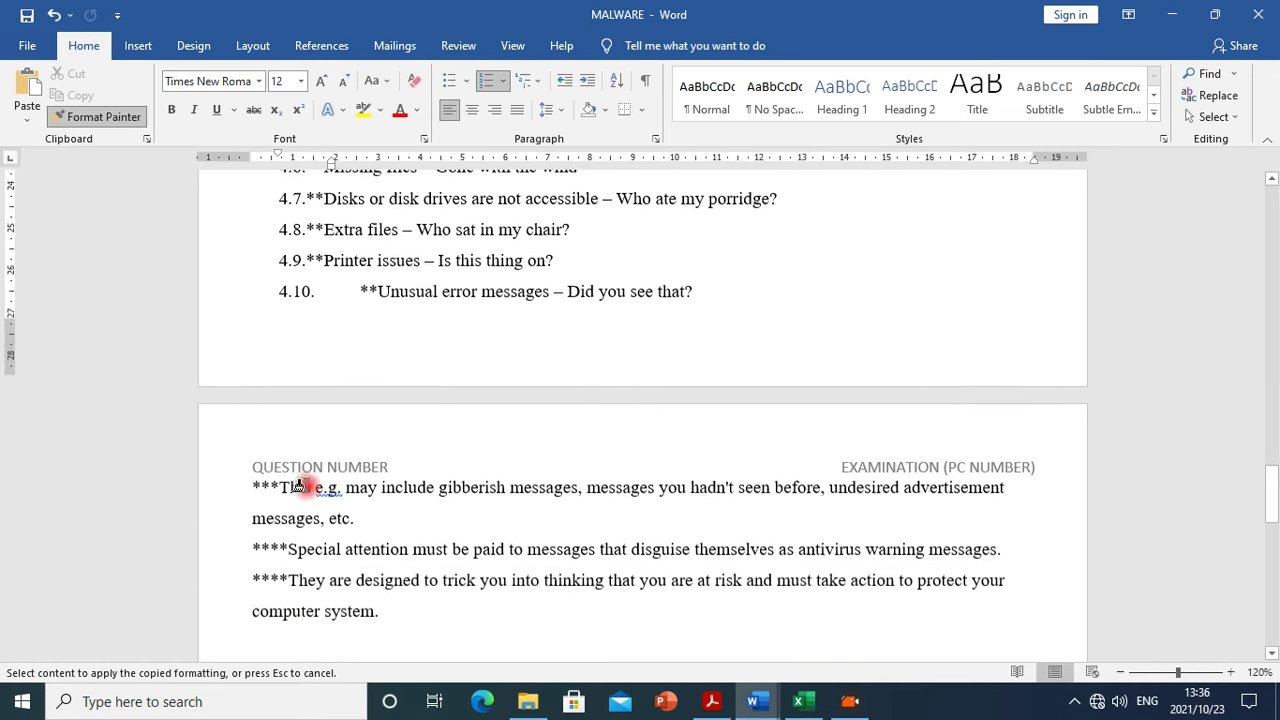
left_click(243, 367)
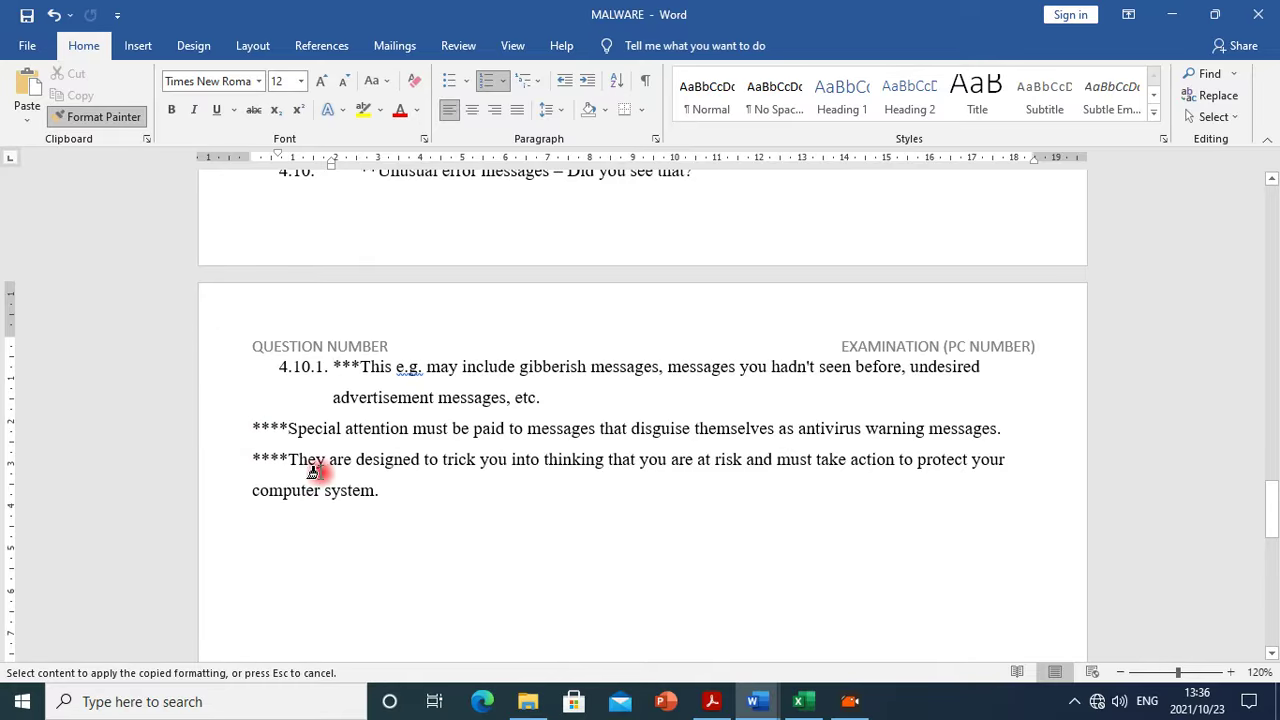
scroll(321, 468, "down", 3)
scroll(531, 414, "up", 8)
scroll(545, 403, "up", 9)
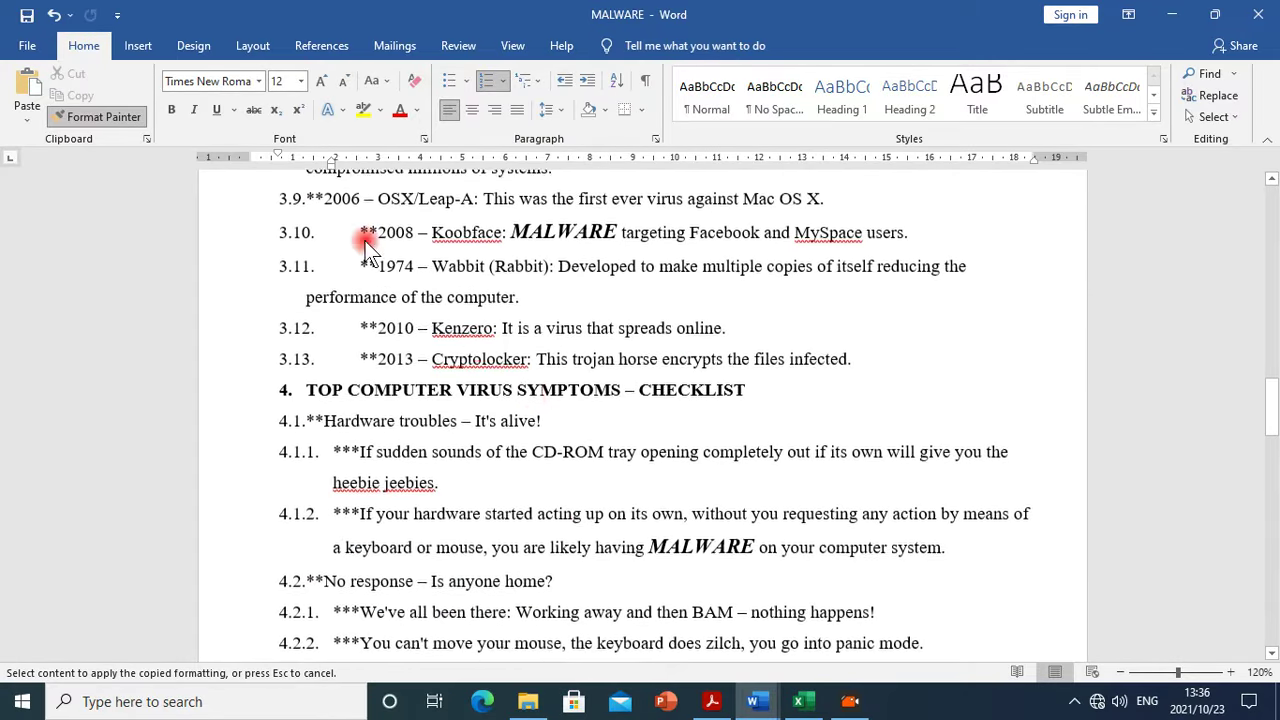
left_click(127, 112)
Start automatic level 4 numbering with 1.1.2.1. on the four-asterisk paragraph "Each time the spreadsheet program runs"
scroll(595, 485, "up", 12)
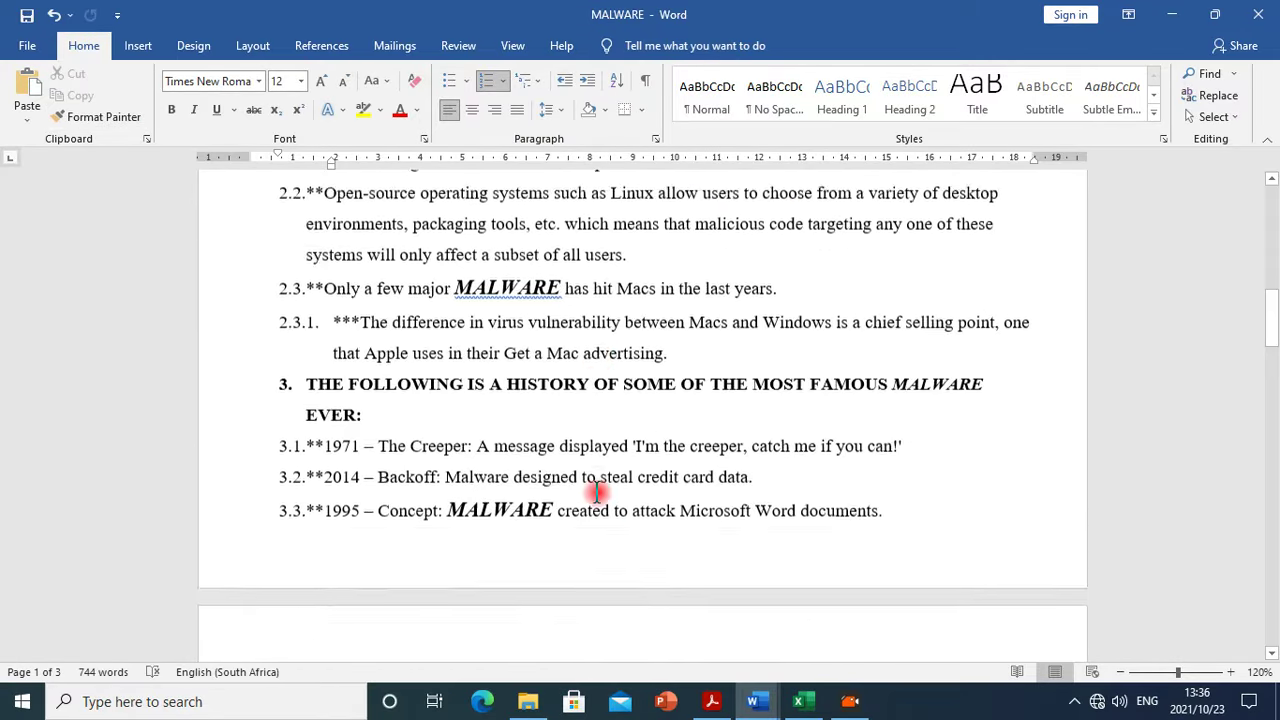
scroll(595, 481, "up", 3)
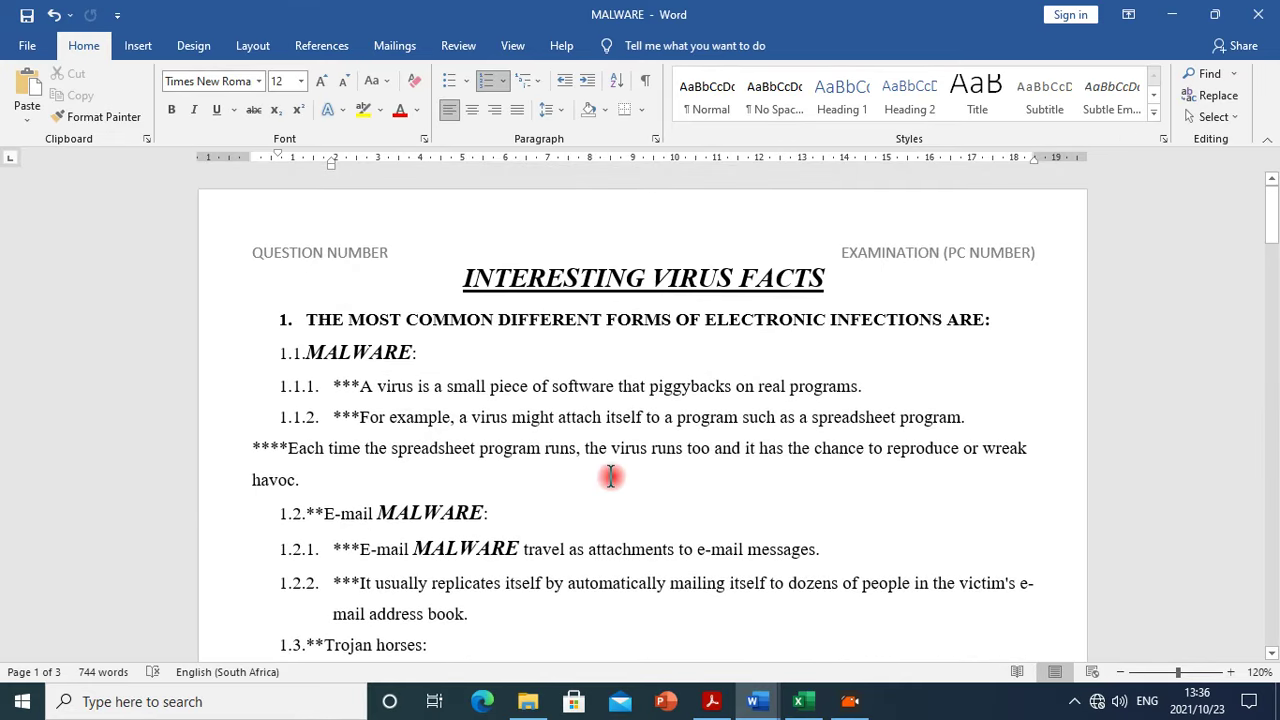
left_click(252, 448)
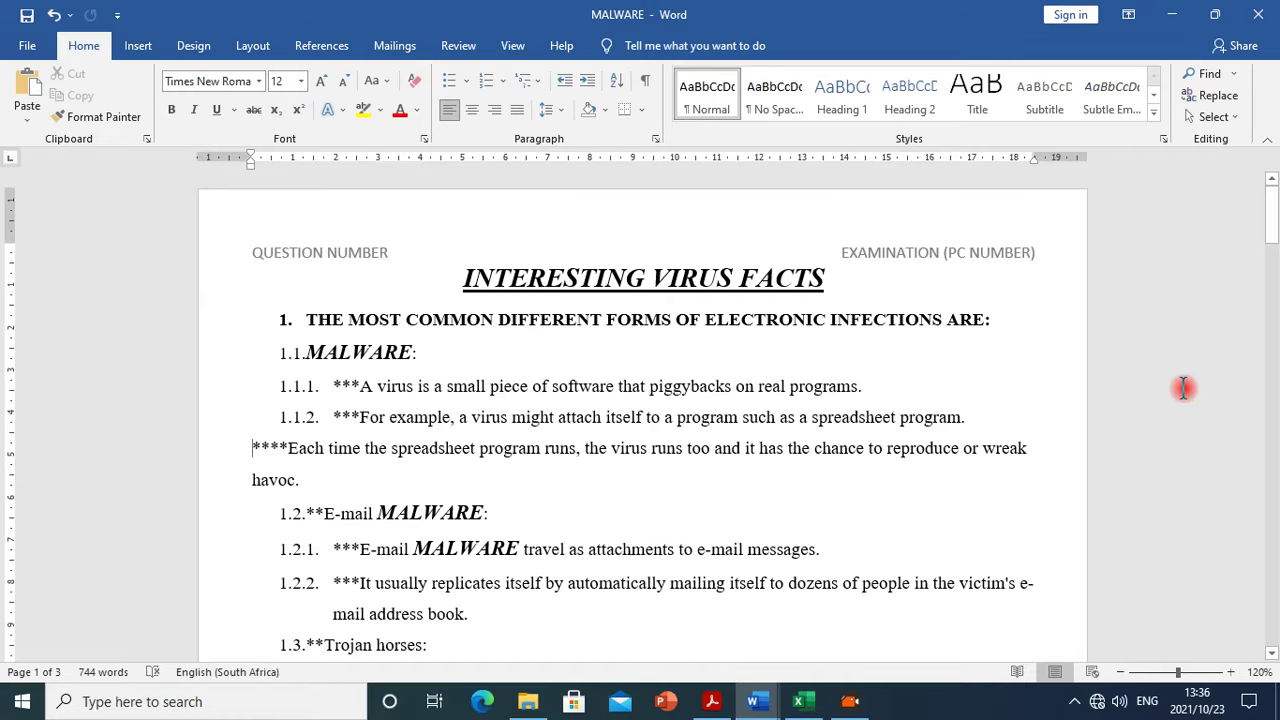
type("1.")
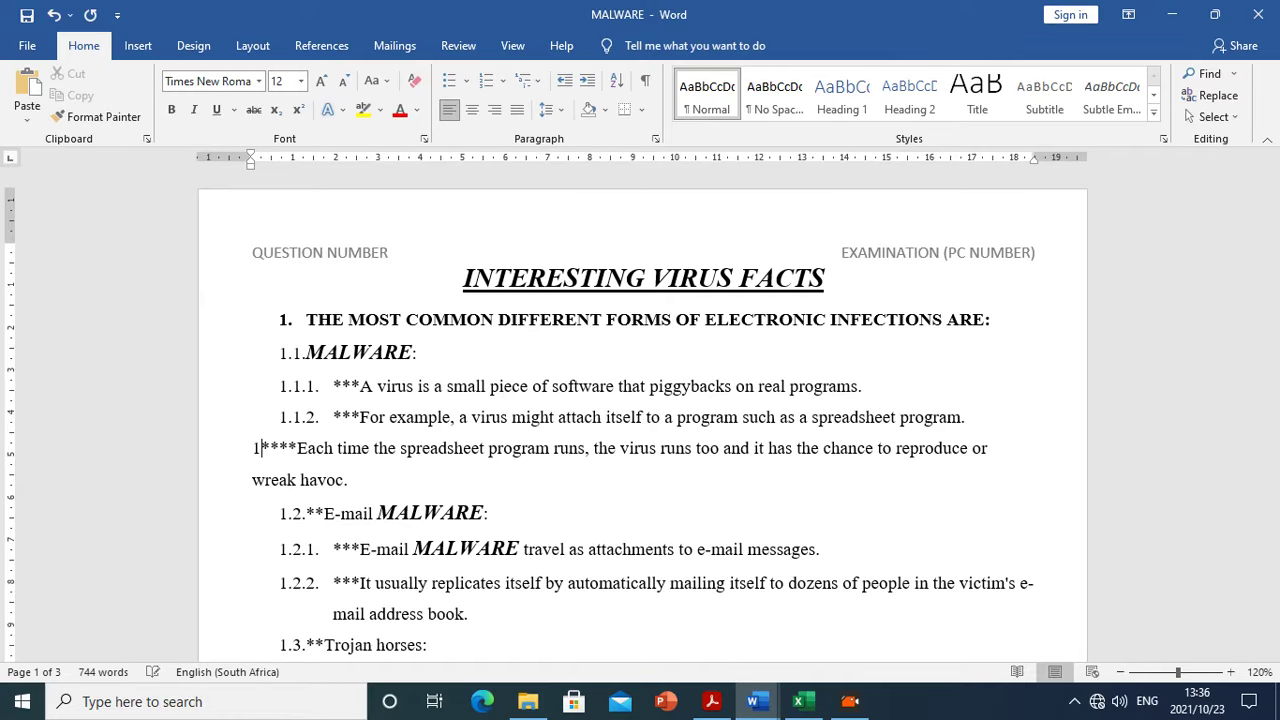
type("1.1")
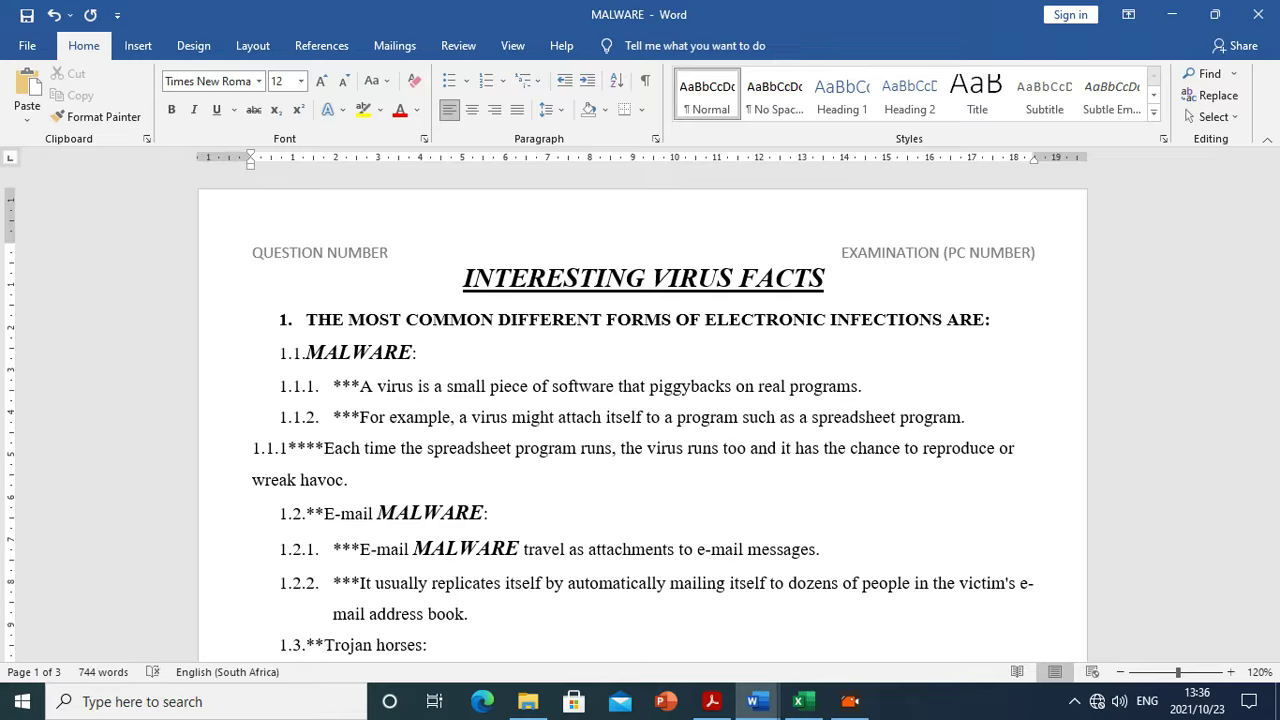
key("BackSpace")
type("2.1.")
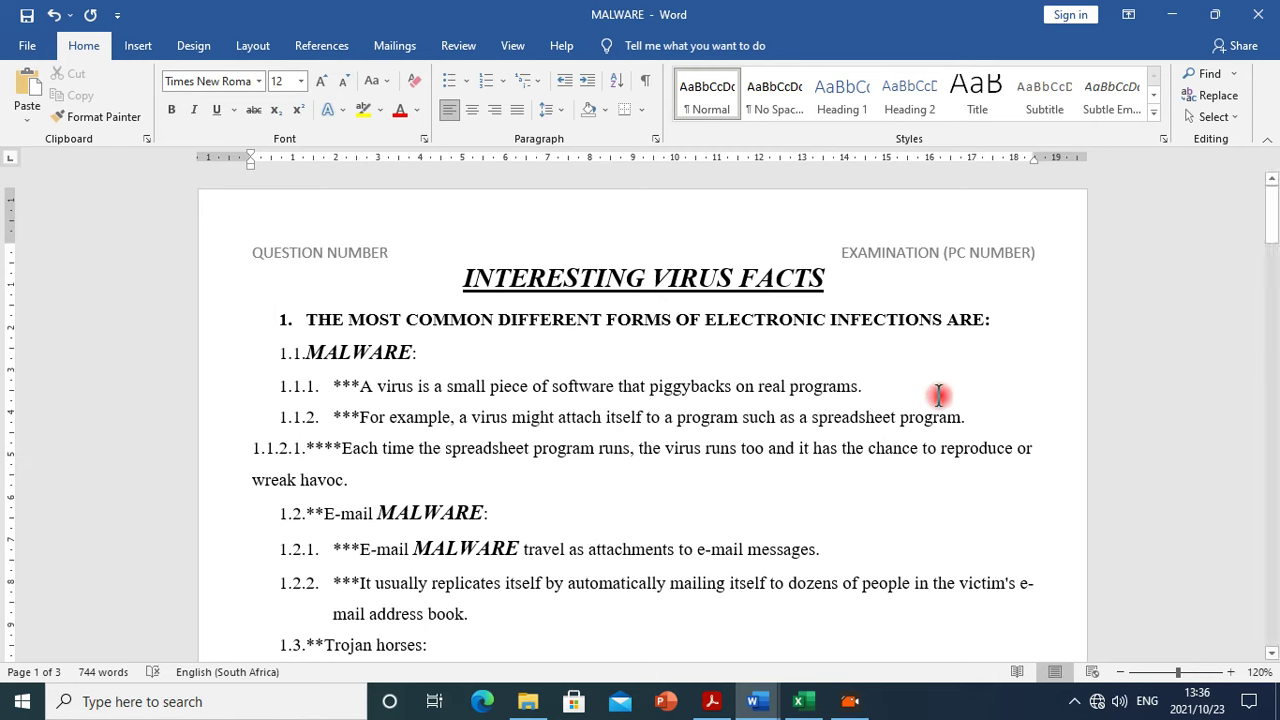
key("space")
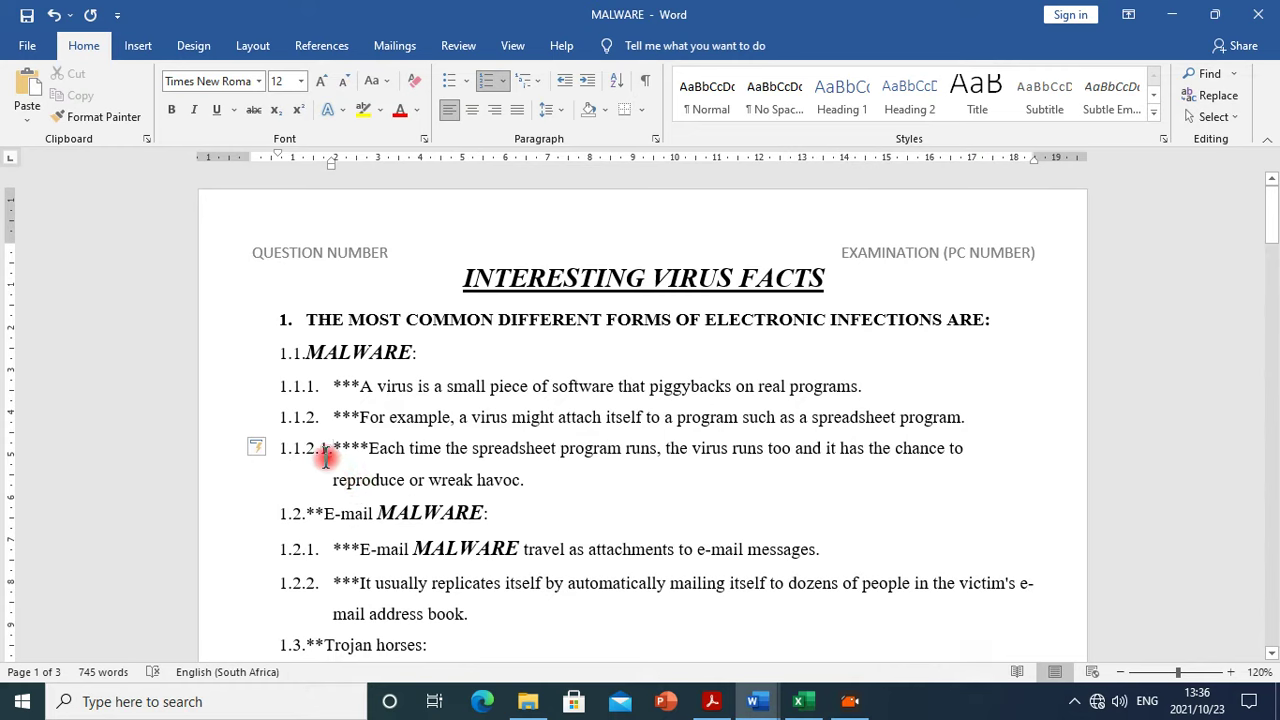
Remove the 1.1.2.1. numbering from the "Each time the spreadsheet program runs" paragraph, keeping it as a separate paragraph
left_click(328, 458)
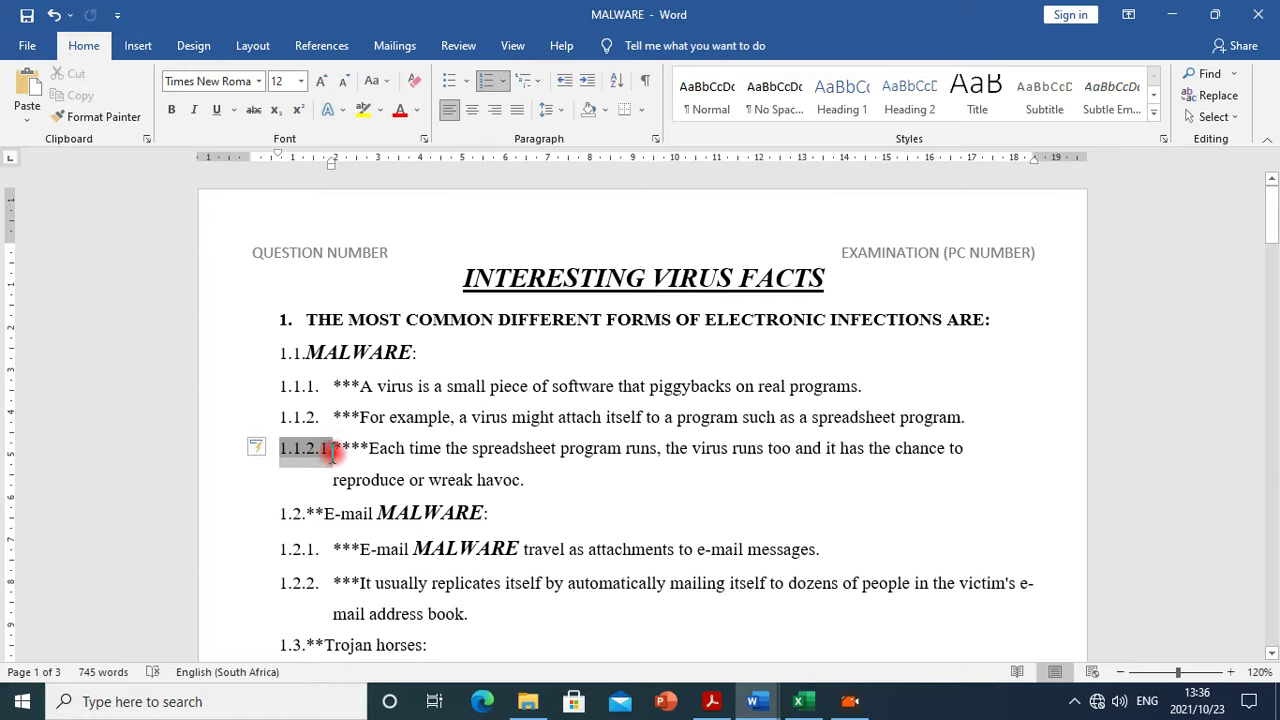
mouse_move(712, 703)
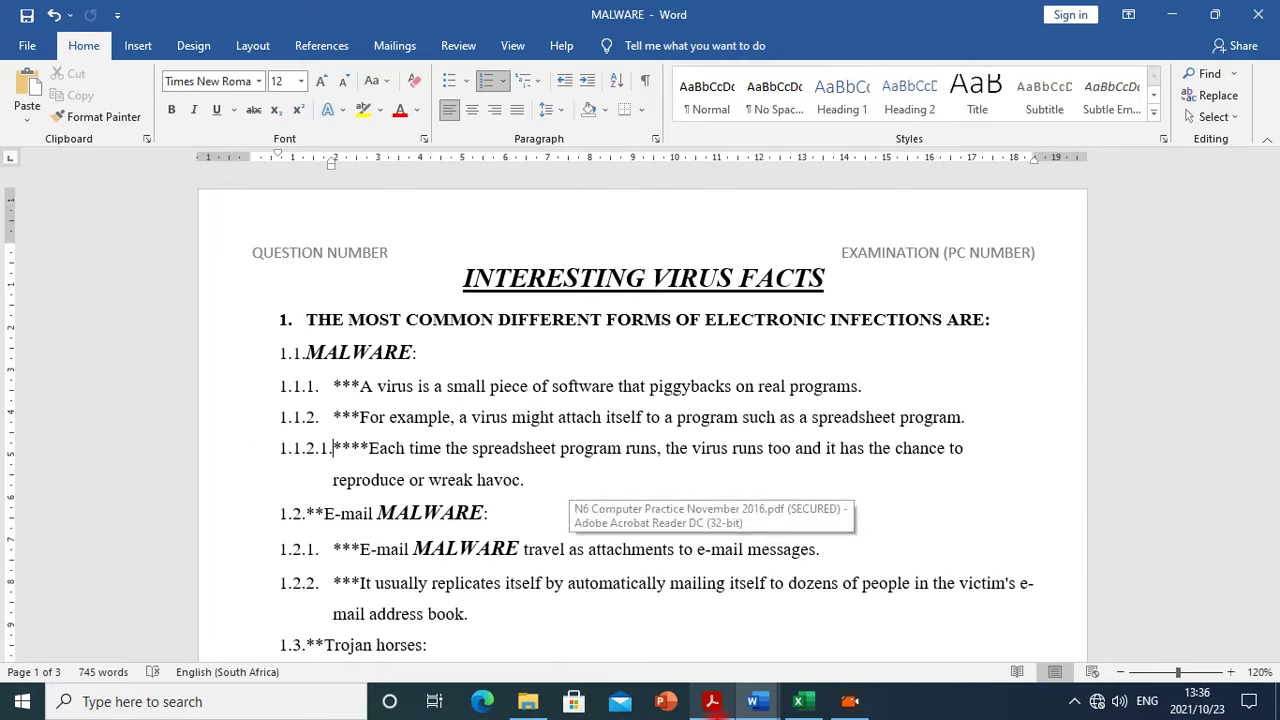
key("BackSpace")
key("BackSpace")
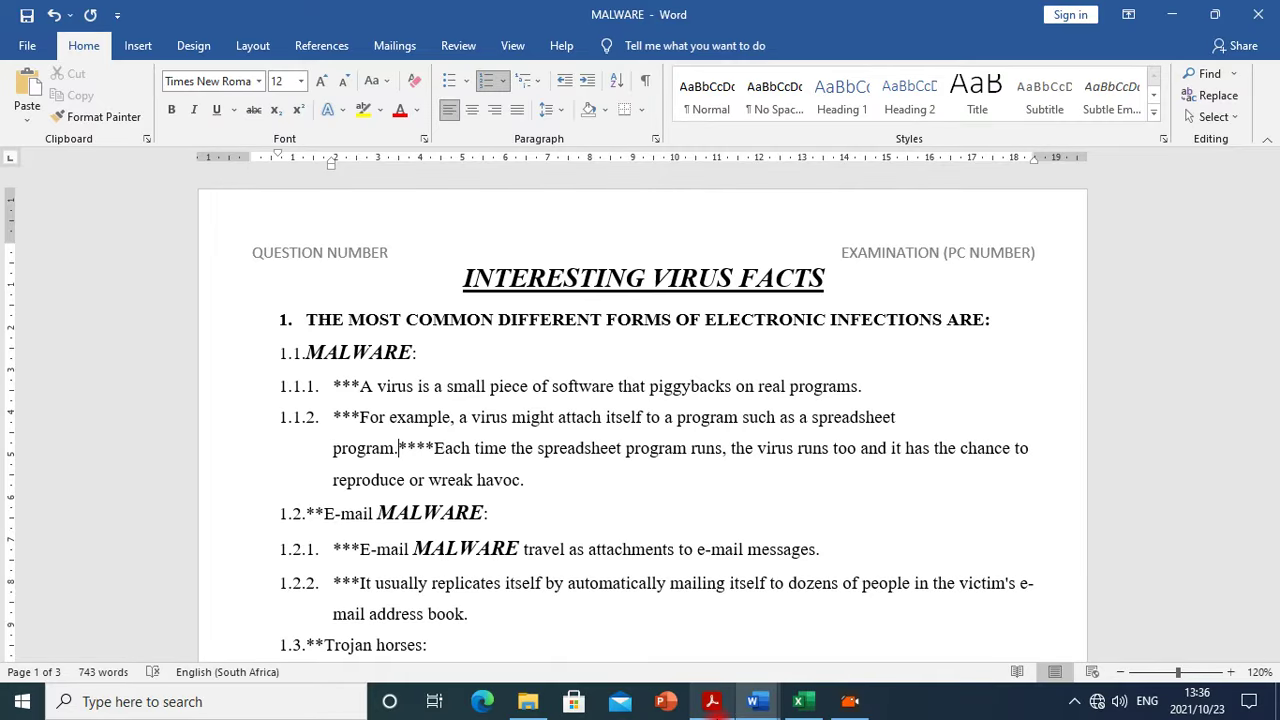
key("Return")
key("BackSpace")
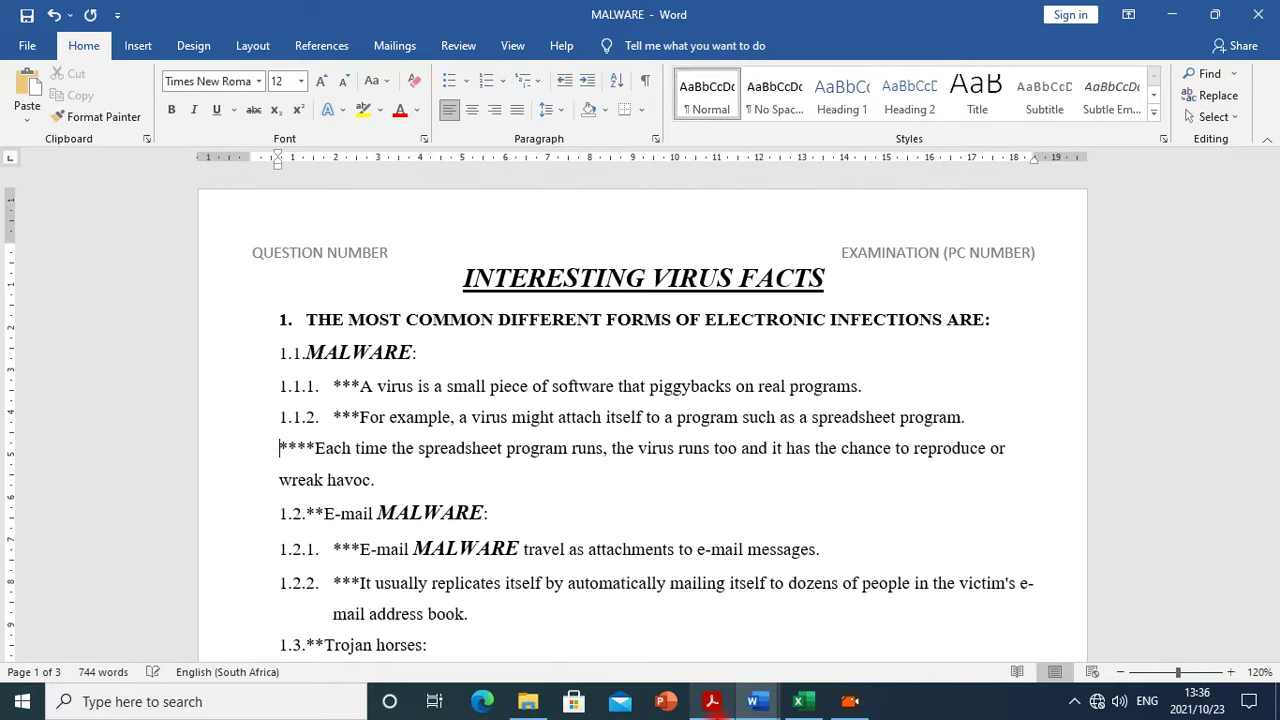
Copy the level 3 numbering of 1.1.2. to the "Each time the spreadsheet program runs" paragraph and demote it to level 4
left_click(288, 418)
left_click(86, 116)
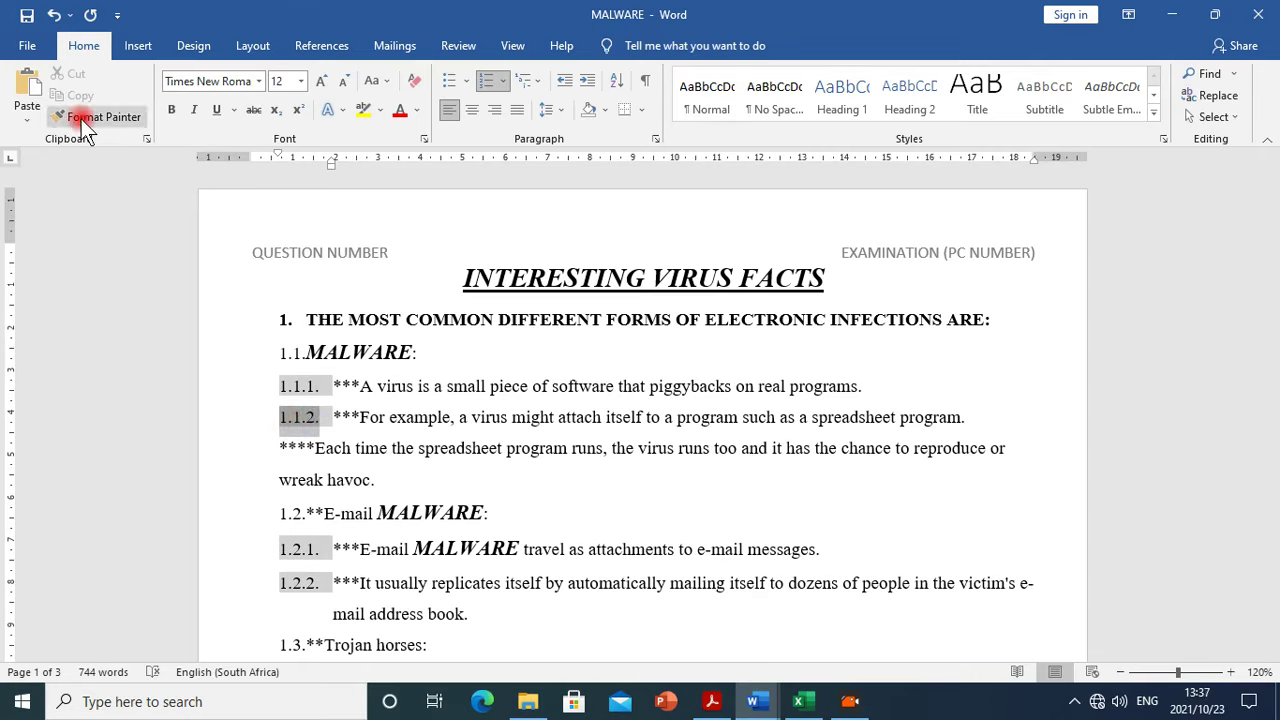
left_click(282, 452)
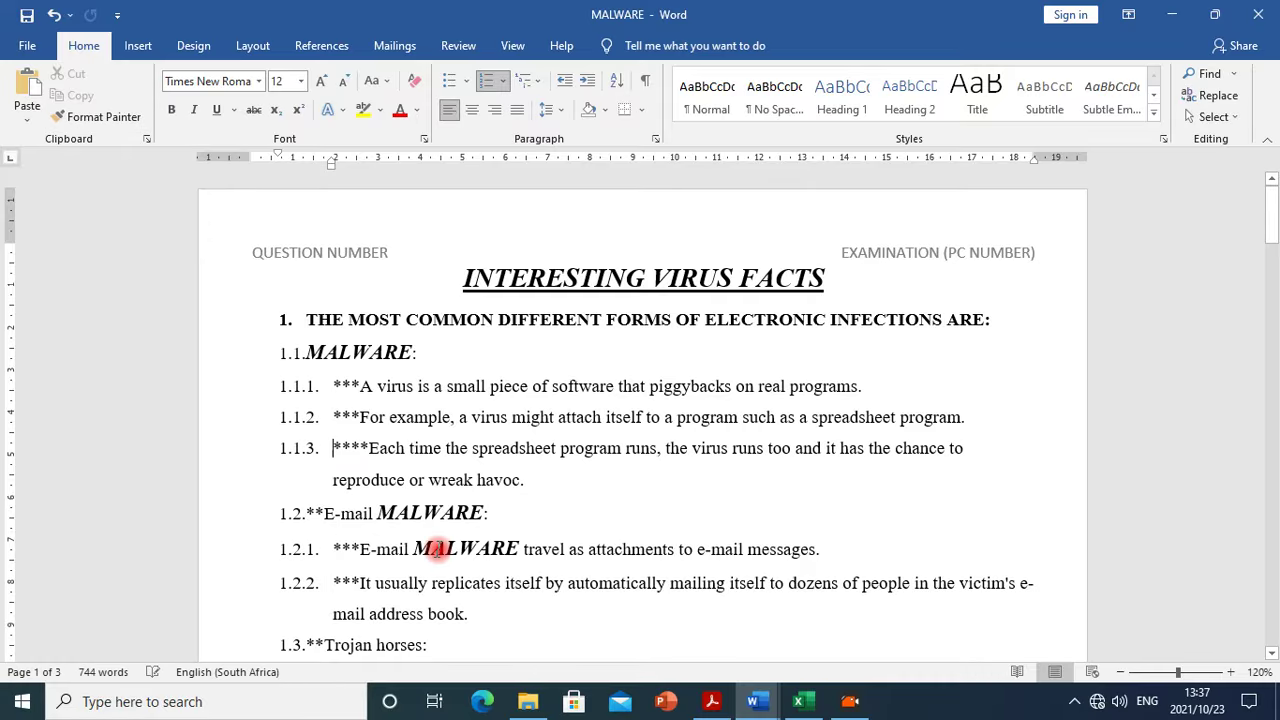
left_click(302, 450)
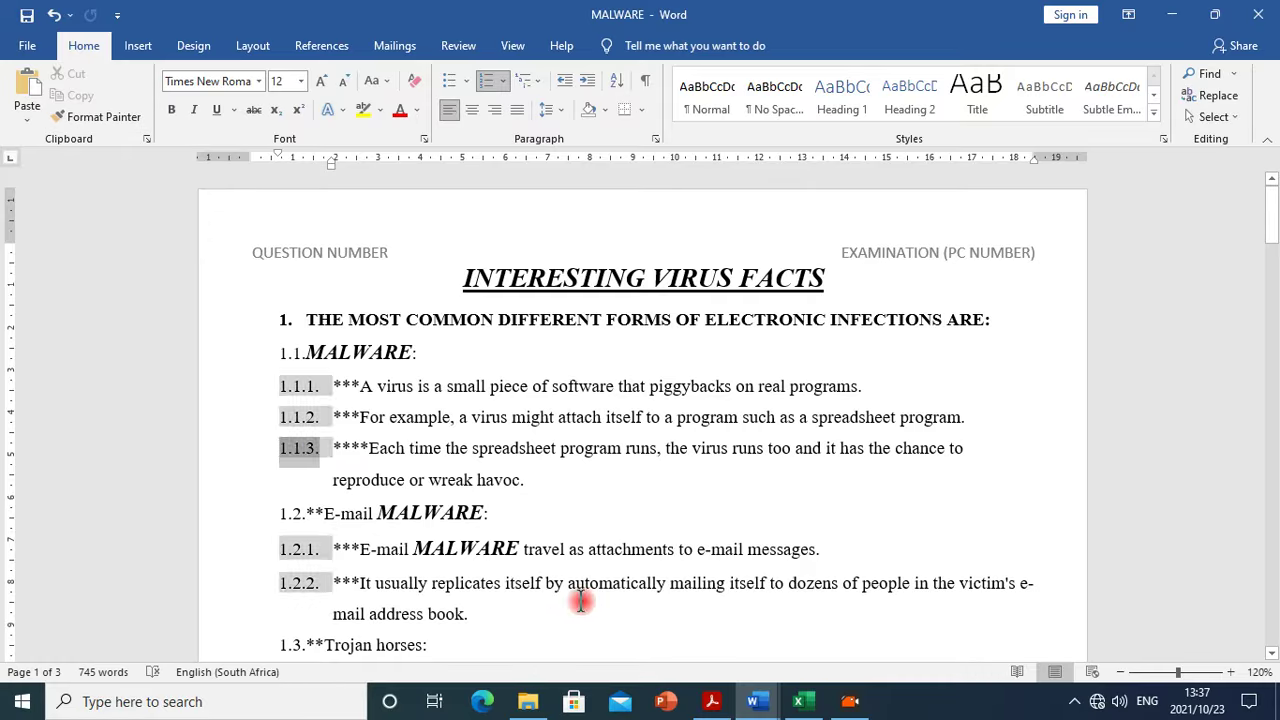
key("Tab")
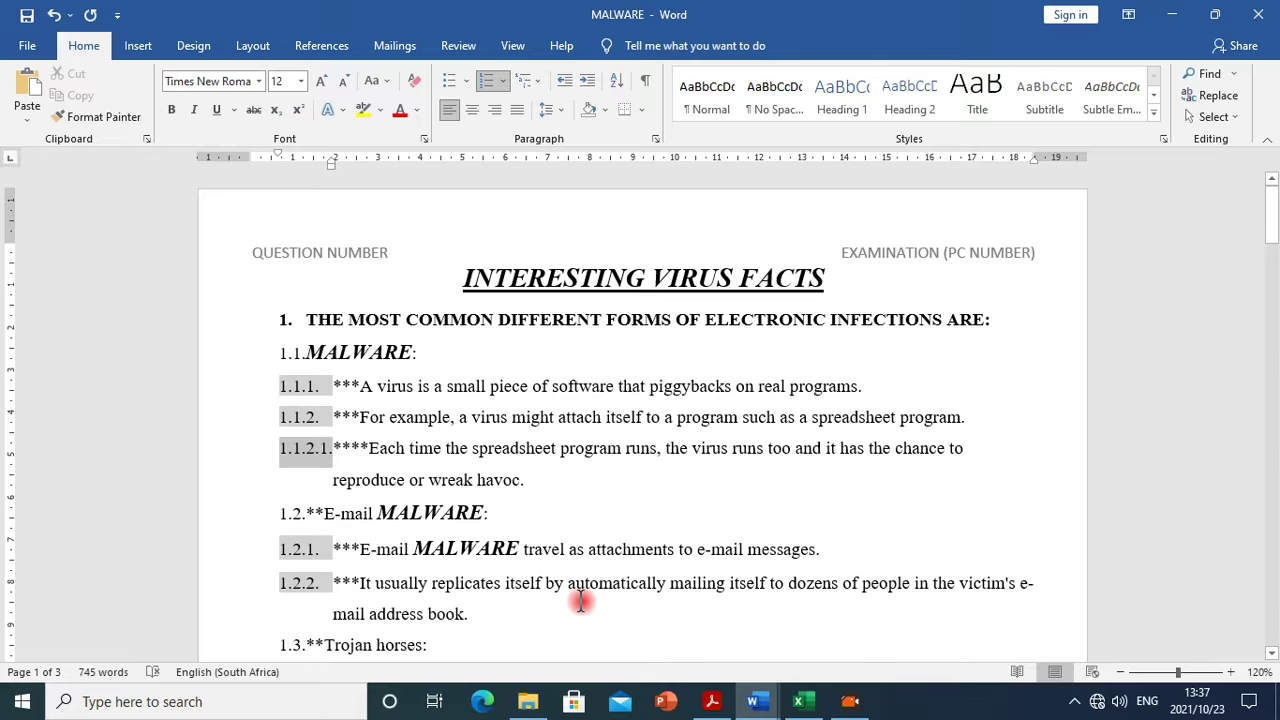
Remove the numbering and indent from the paragraph "A virus is a small piece of software"
left_click(334, 420)
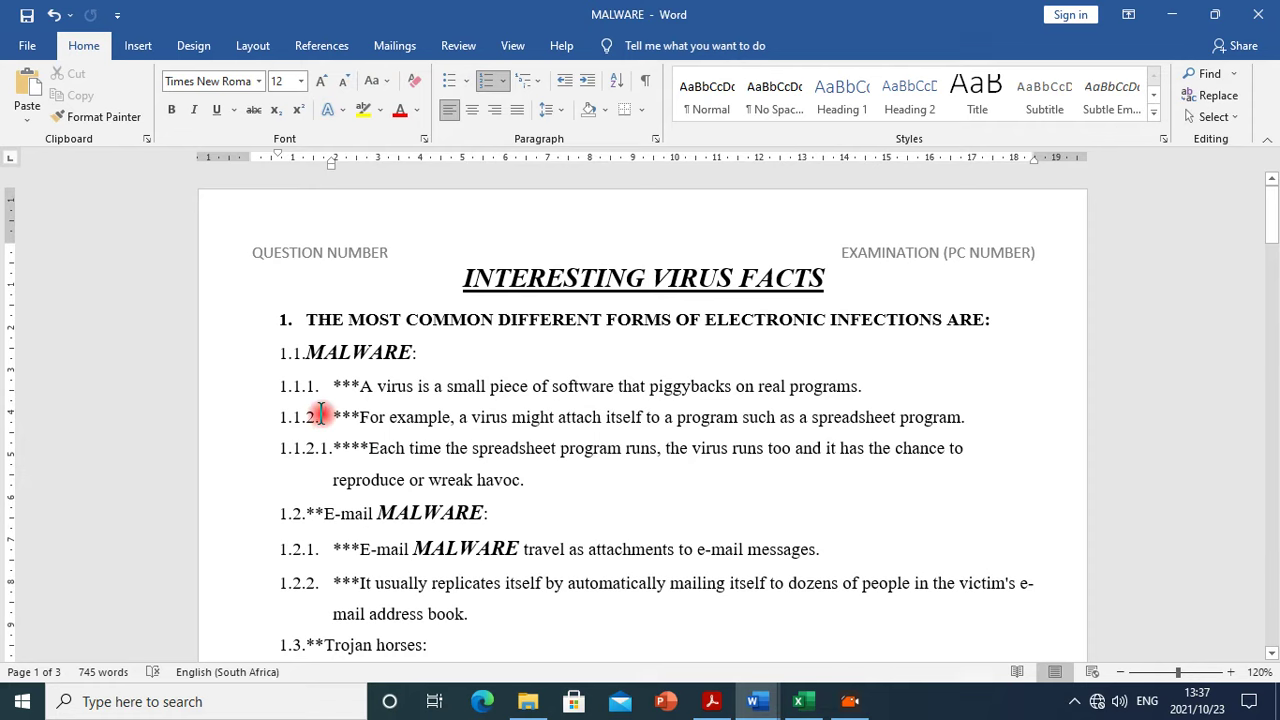
mouse_move(855, 705)
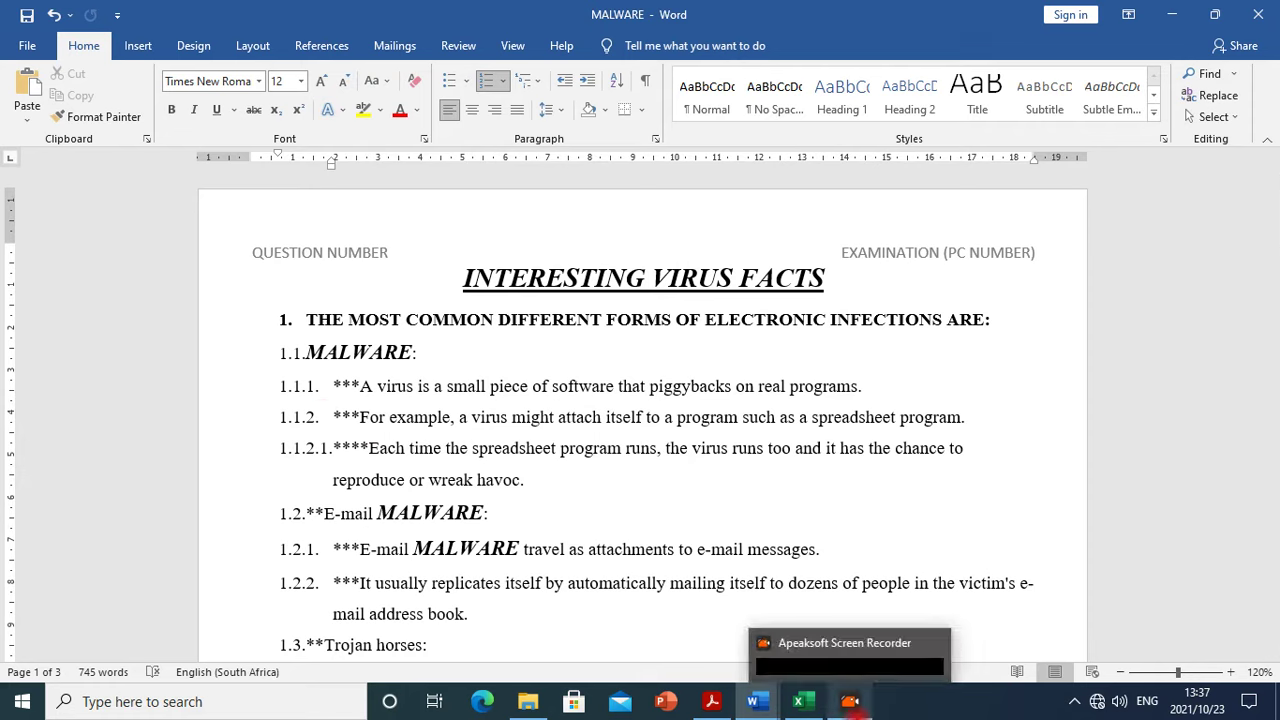
key("BackSpace")
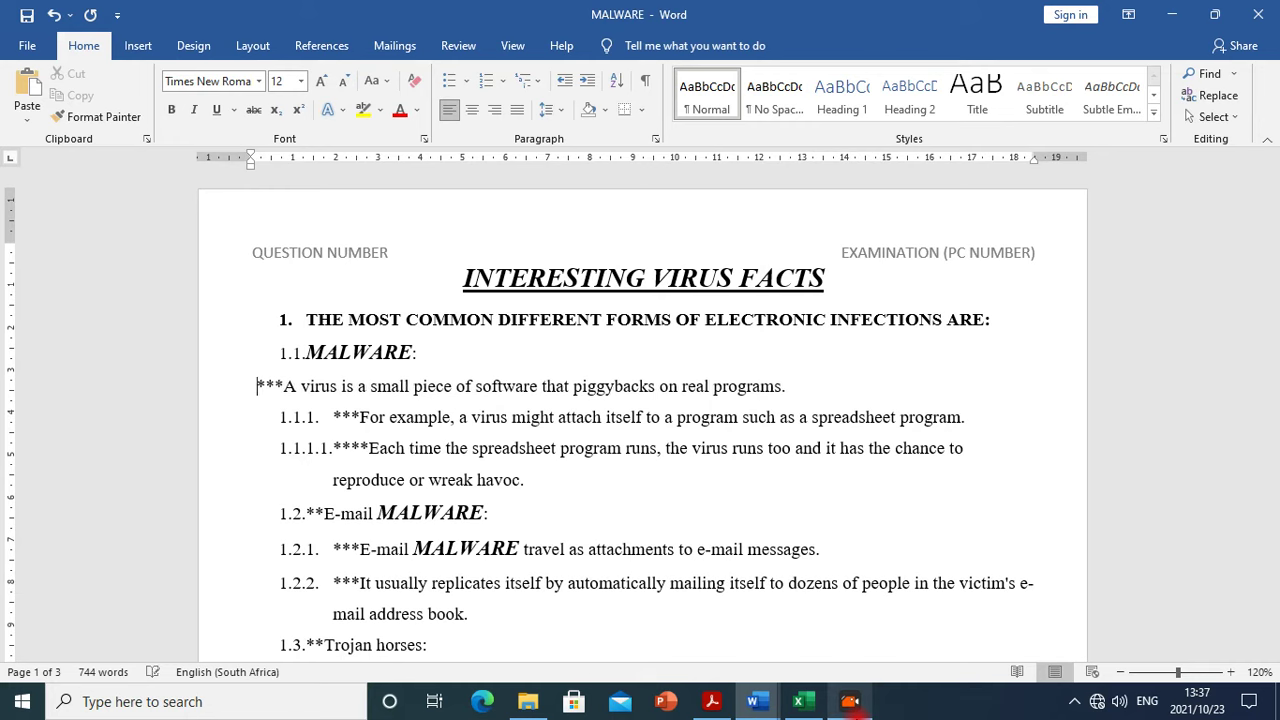
key("BackSpace")
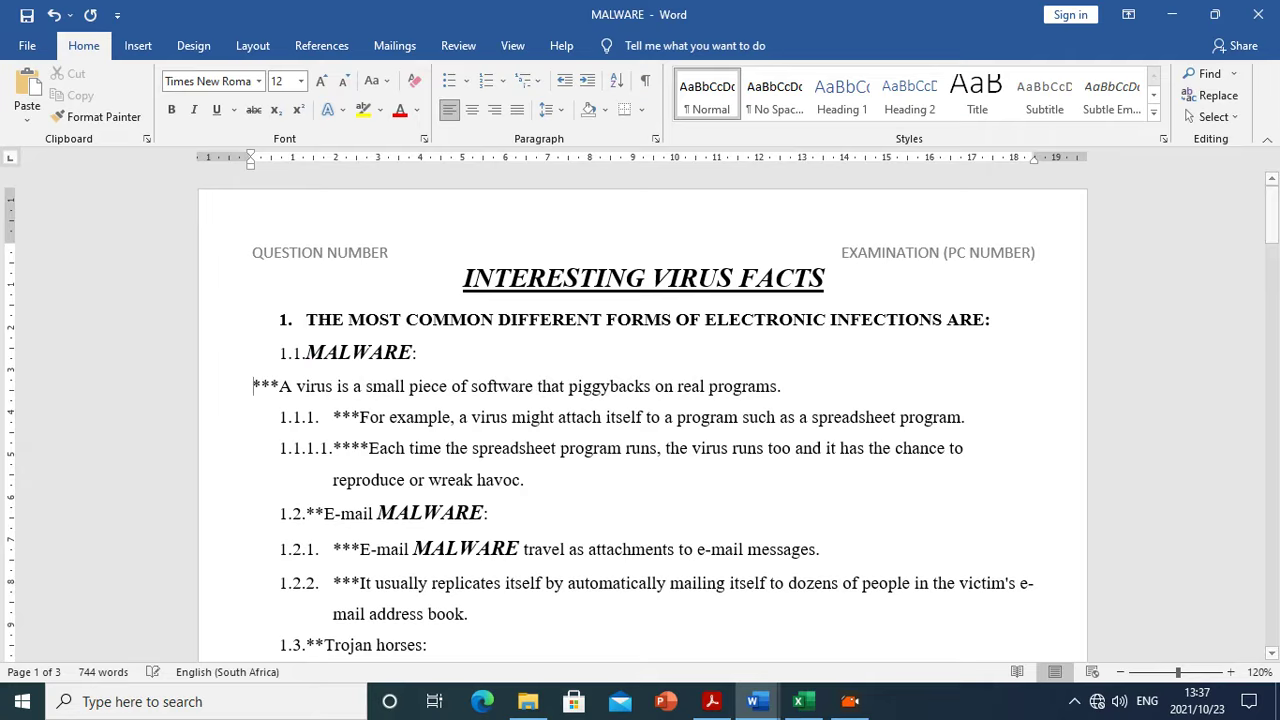
Copy the 1.1. numbering to the "A virus is a small piece of software" paragraph and demote it to level 3
left_click(296, 355)
left_click(61, 121)
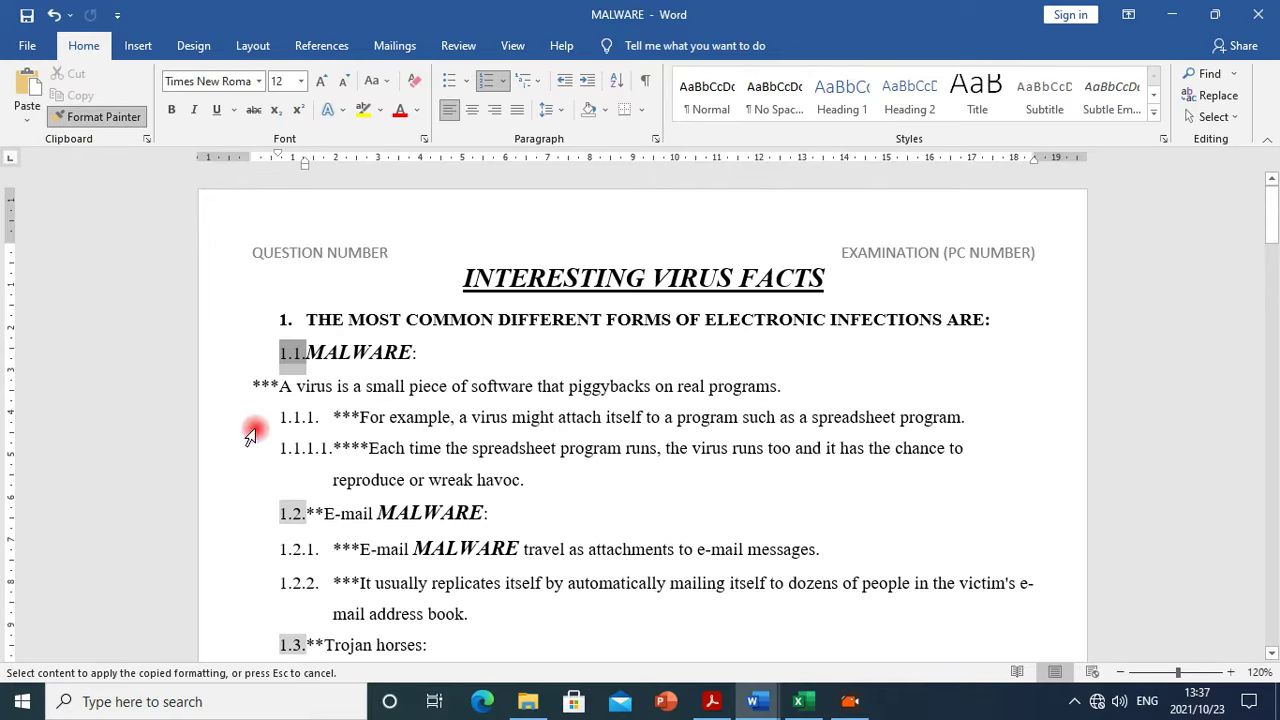
left_click(252, 388)
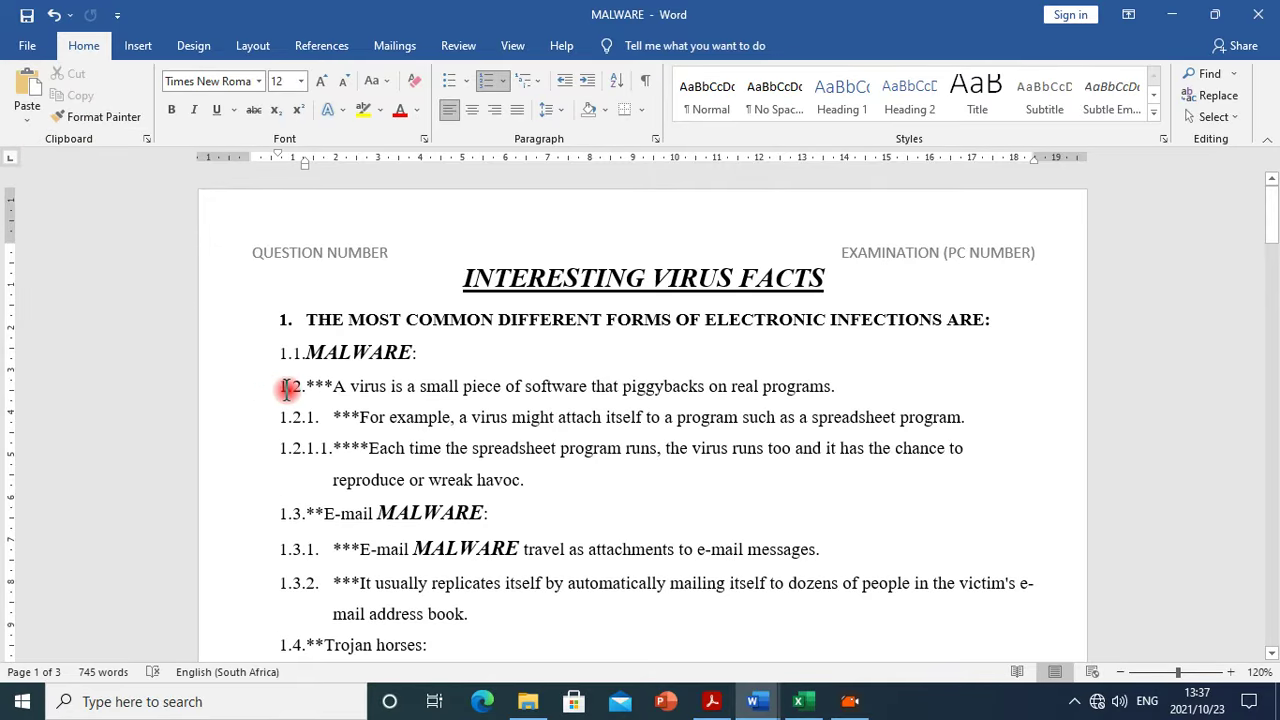
left_click(293, 388)
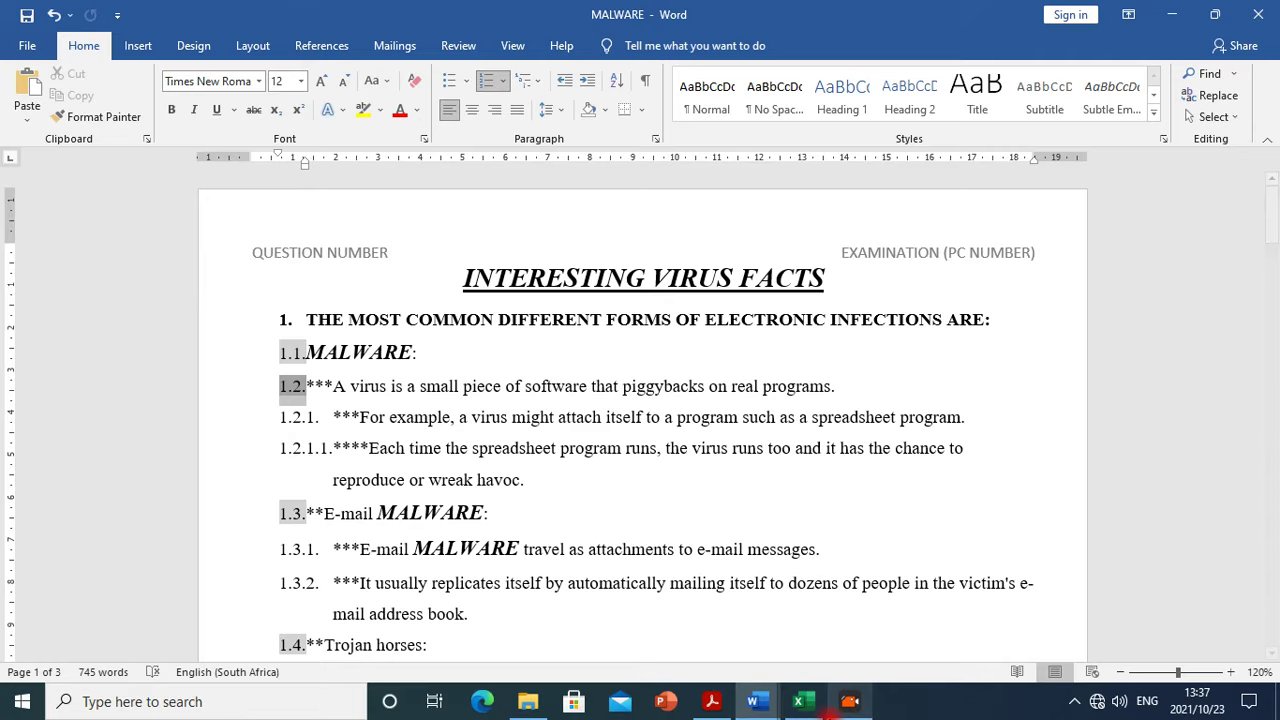
key("Tab")
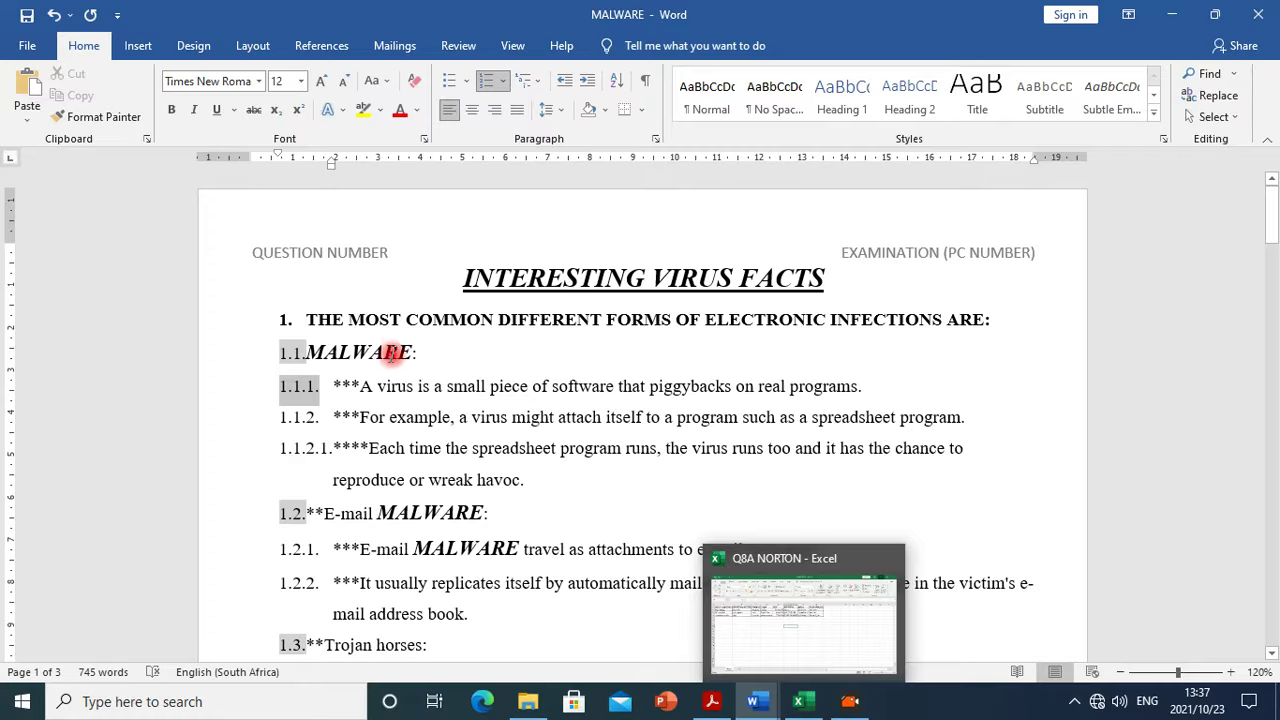
Pick up the level 4 numbering of 1.1.2.1. with Format Painter for the two four-asterisk paragraphs under 4.10.1
scroll(371, 451, "down", 6)
scroll(578, 400, "up", 6)
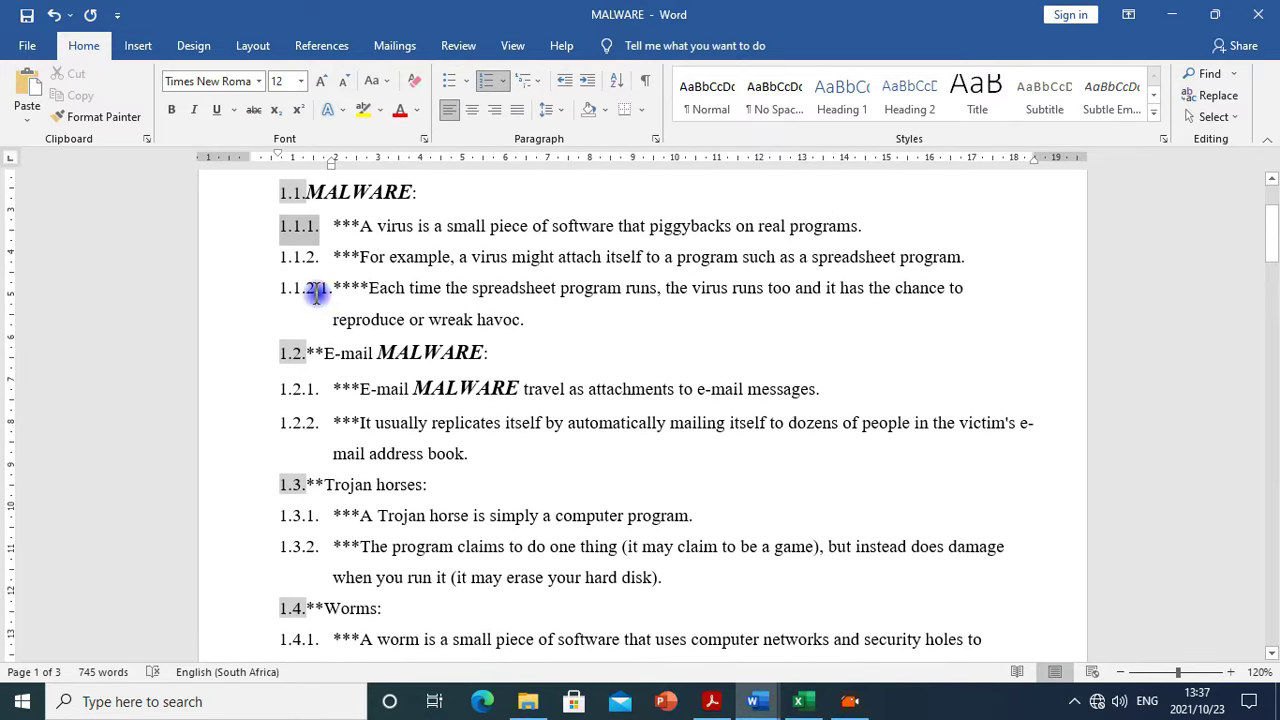
left_click(316, 293)
left_click(97, 116)
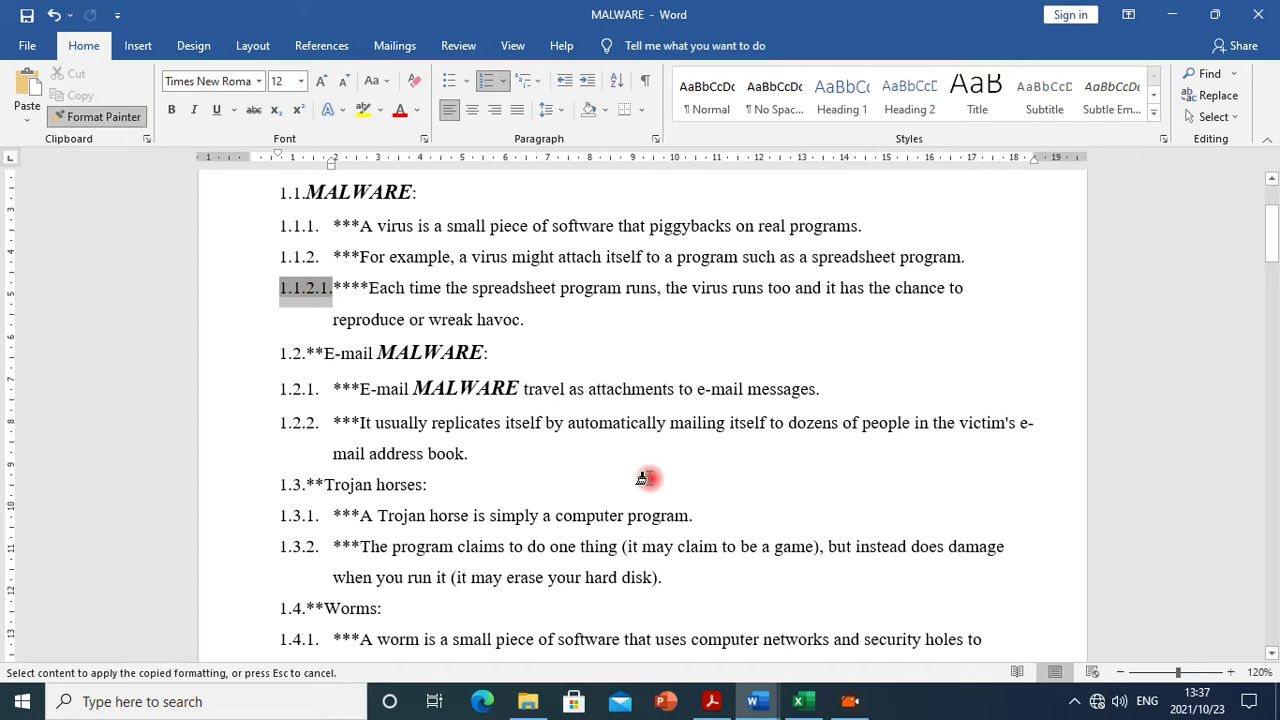
left_click(113, 117)
left_click(118, 120)
scroll(512, 390, "down", 5)
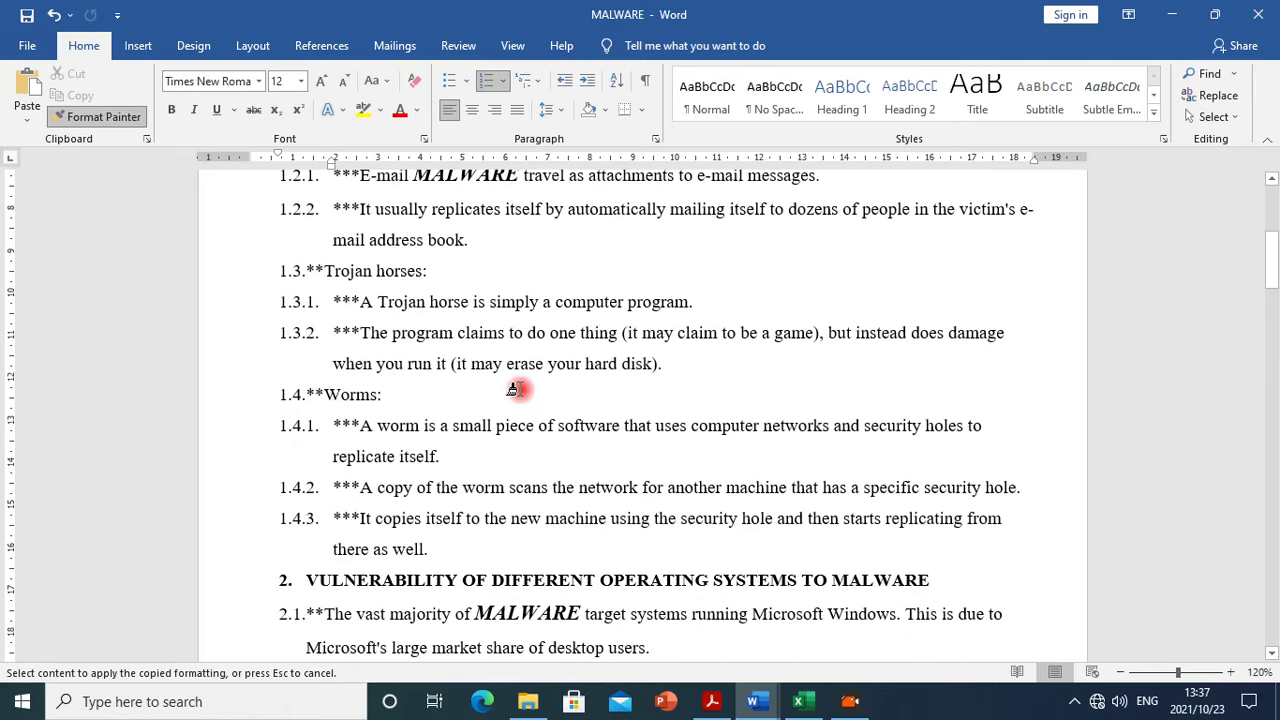
scroll(512, 395, "down", 15)
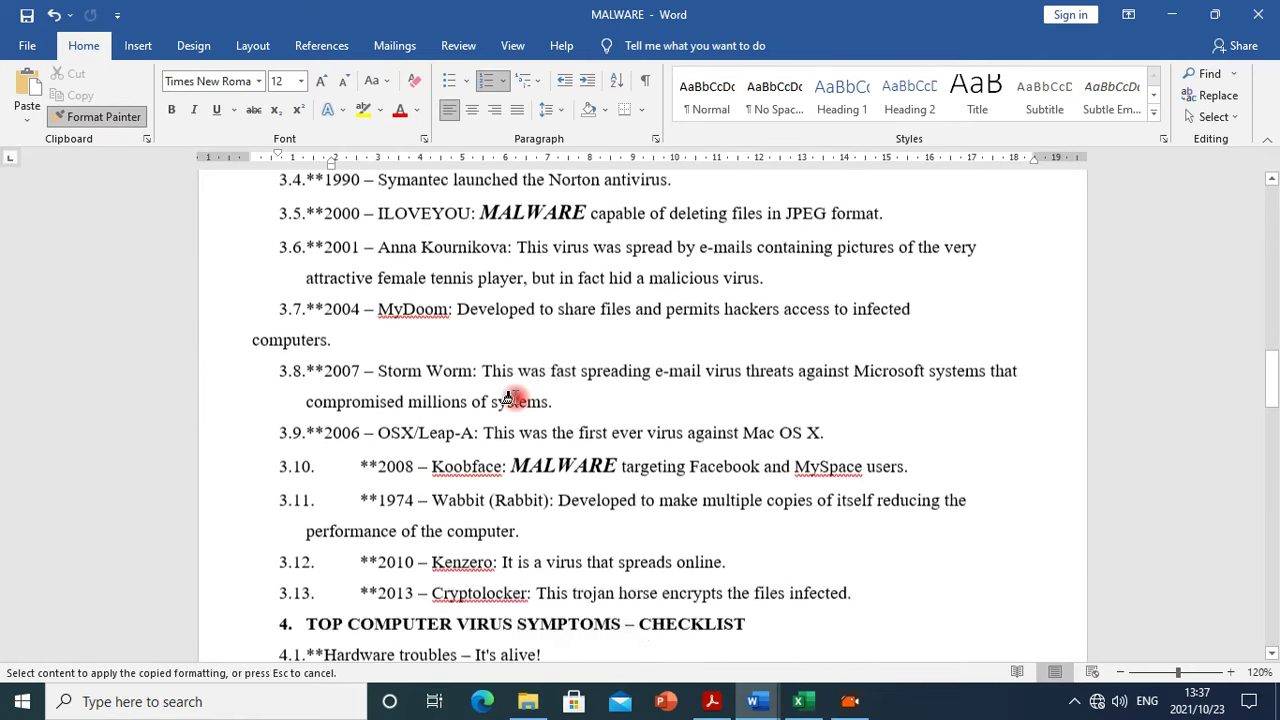
scroll(507, 403, "down", 10)
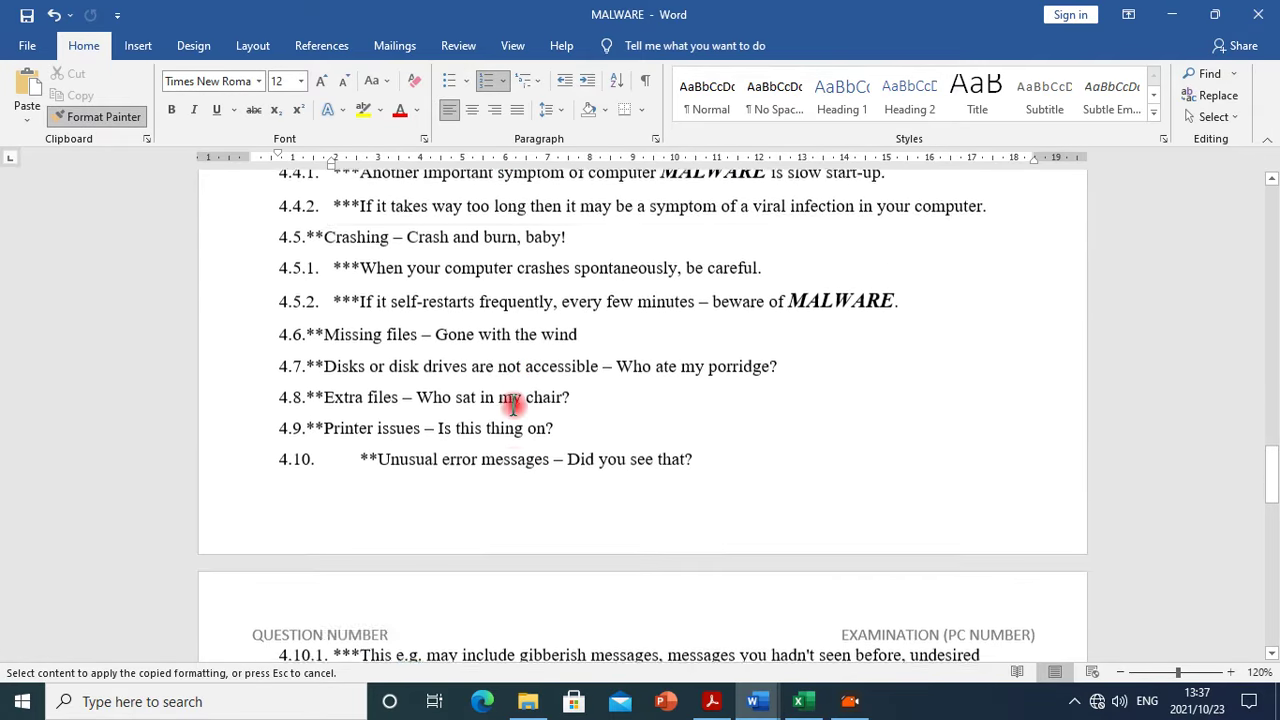
scroll(507, 403, "down", 8)
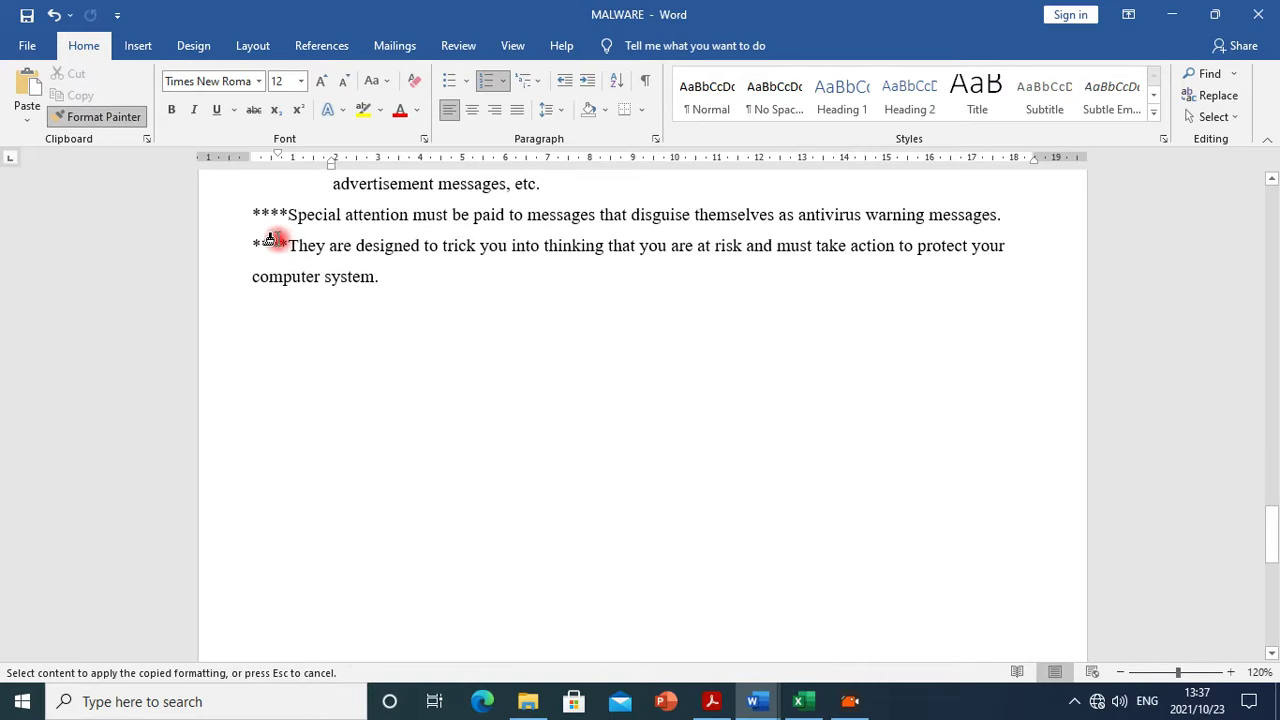
scroll(345, 272, "up", 8)
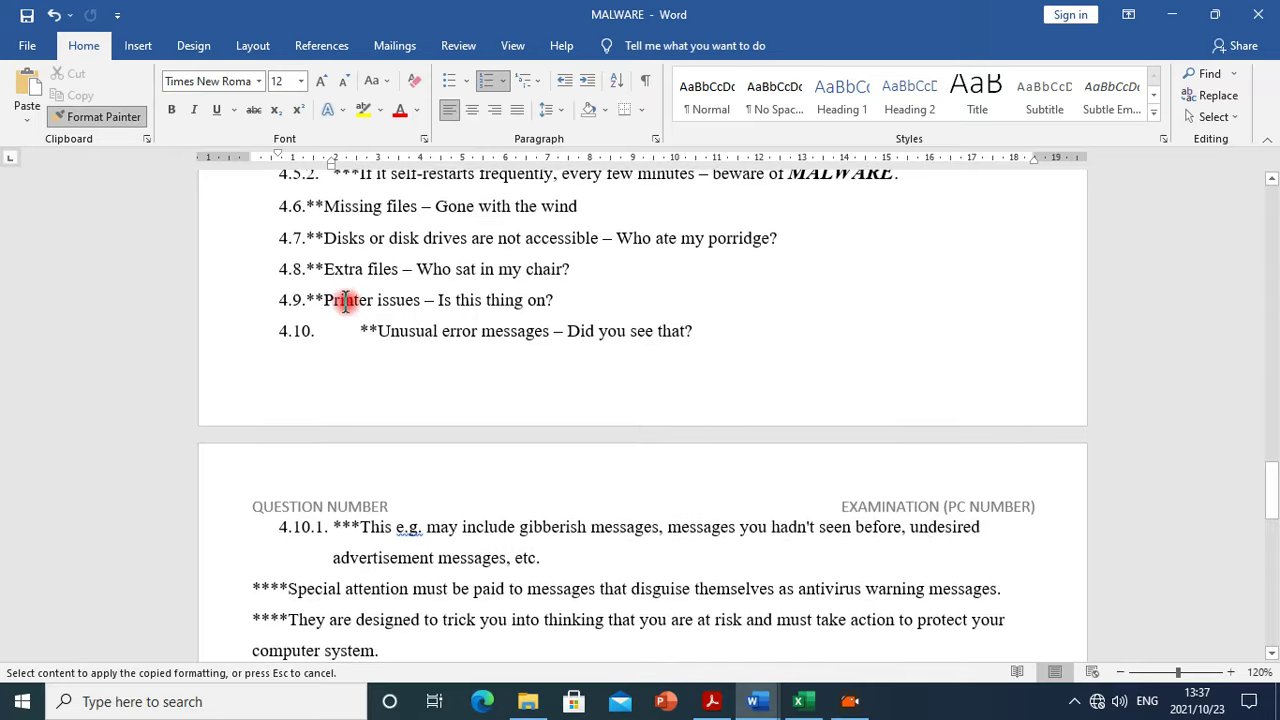
scroll(378, 340, "up", 3)
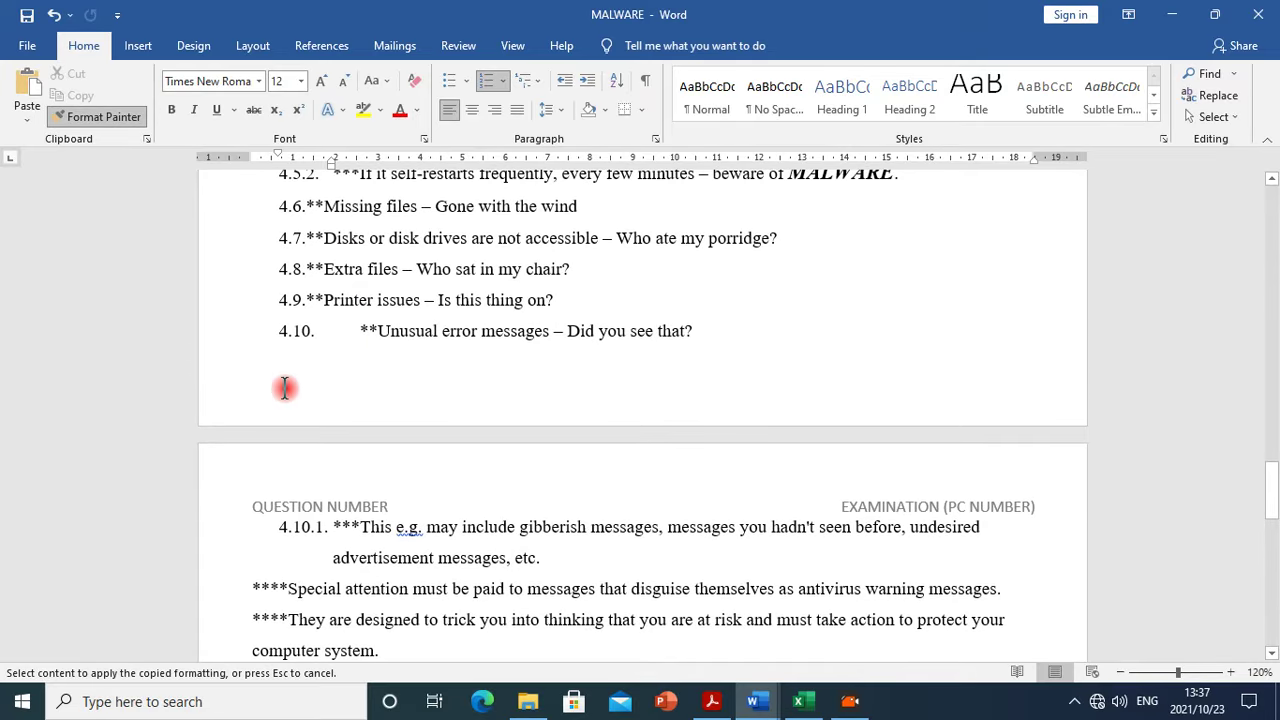
scroll(285, 470, "down", 3)
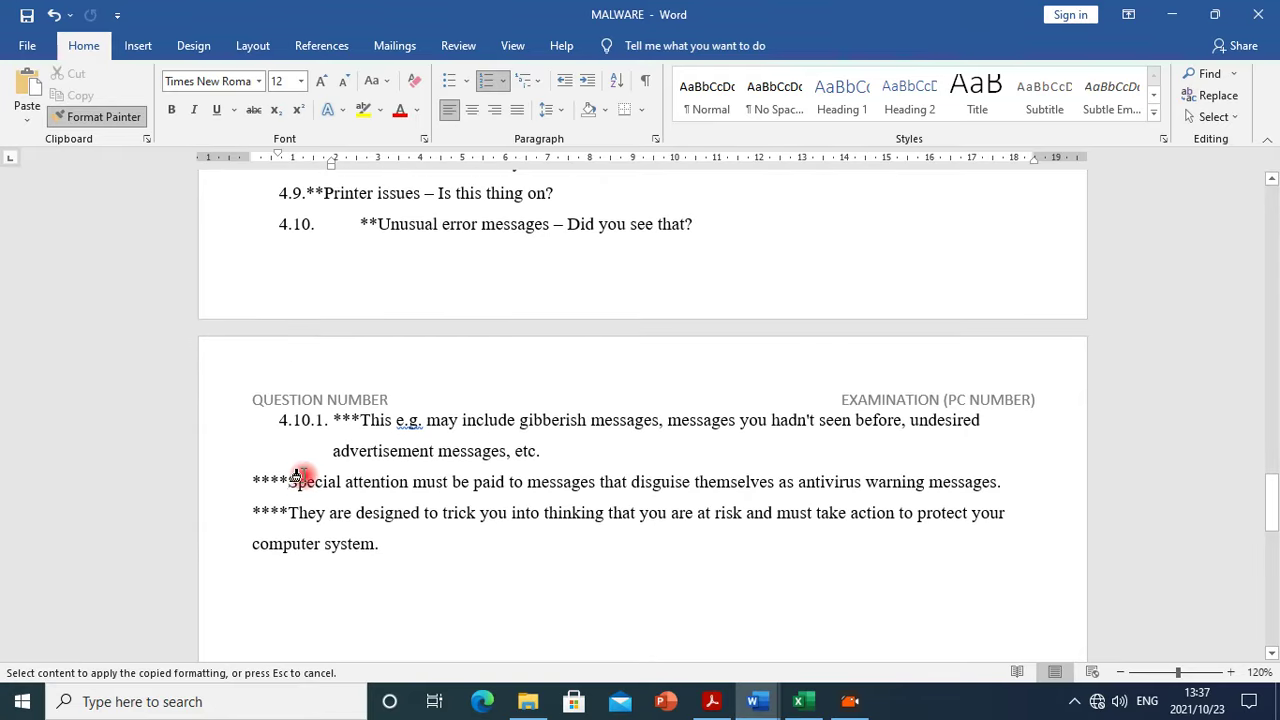
Apply the copied list numbering to the two paragraphs starting "Special attention" and "They are designed", and switch off Format Painter
left_click(248, 484)
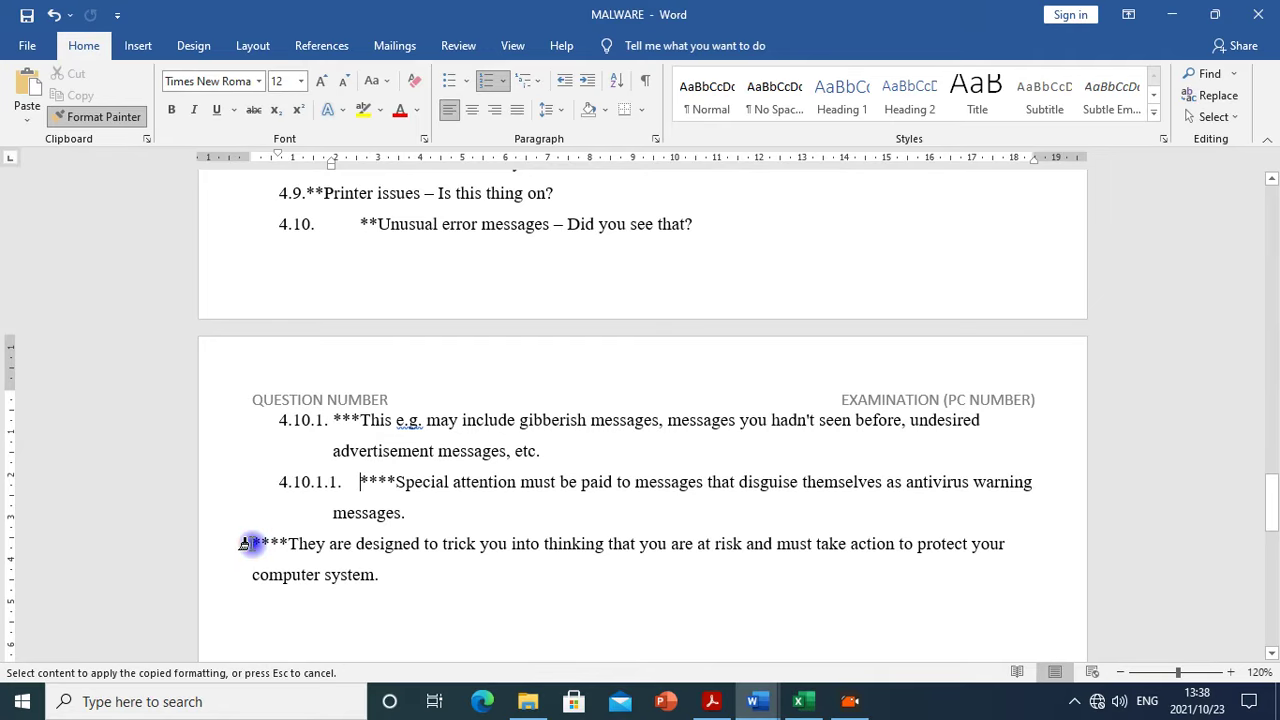
left_click(244, 543)
scroll(416, 538, "down", 3)
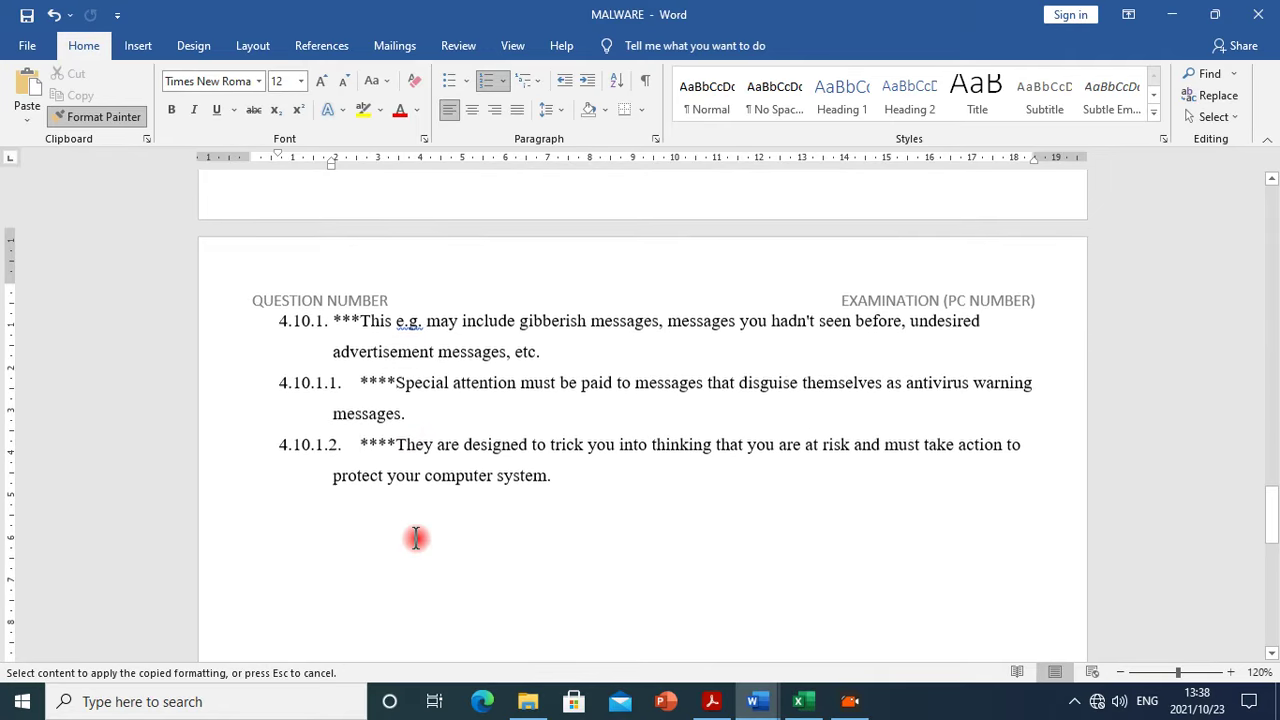
scroll(416, 538, "up", 12)
scroll(452, 520, "up", 15)
scroll(452, 520, "up", 10)
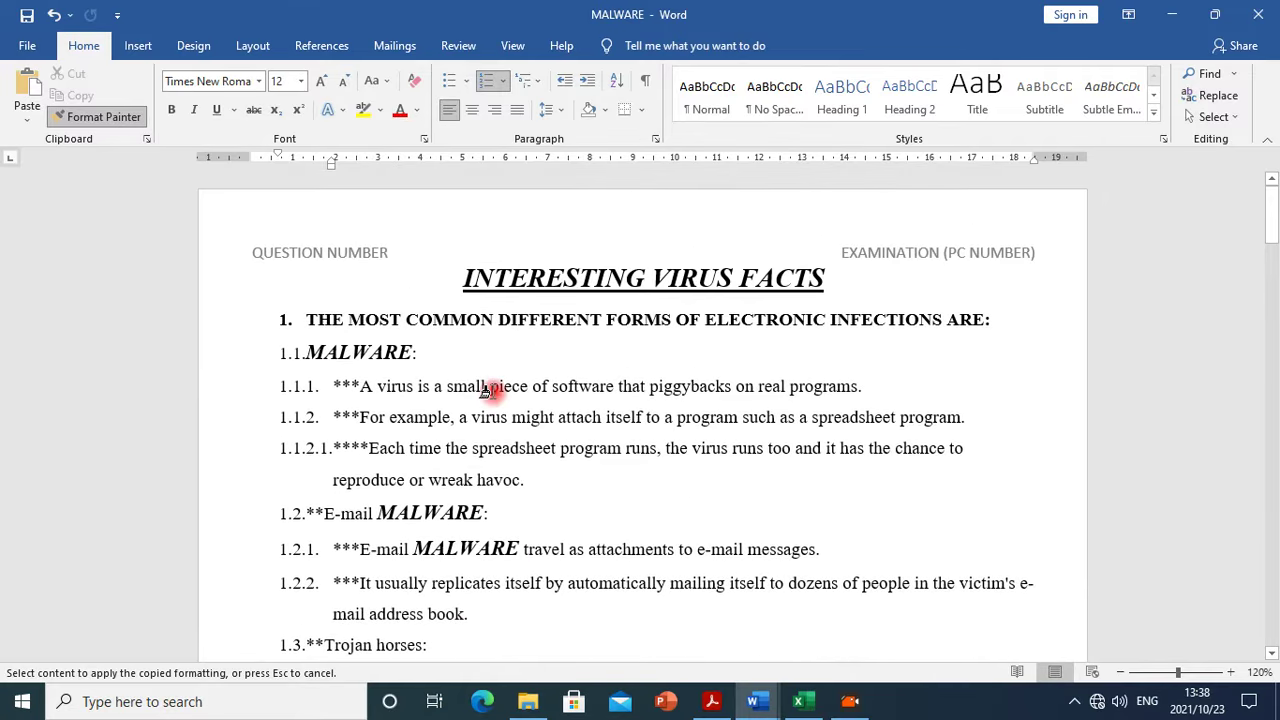
left_click(126, 120)
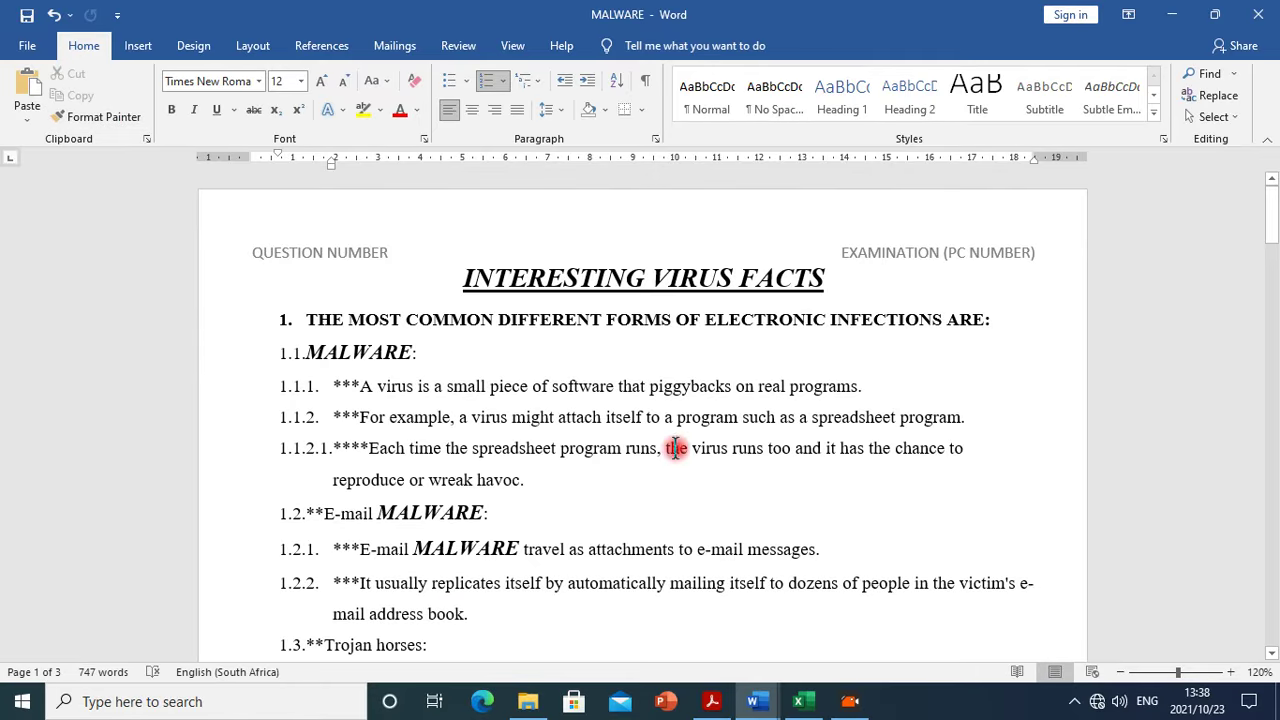
Delete the three asterisks in front of "A virus is a small piece of software" in item 1.1.1
left_click(361, 386)
key("BackSpace")
key("BackSpace")
key("BackSpace")
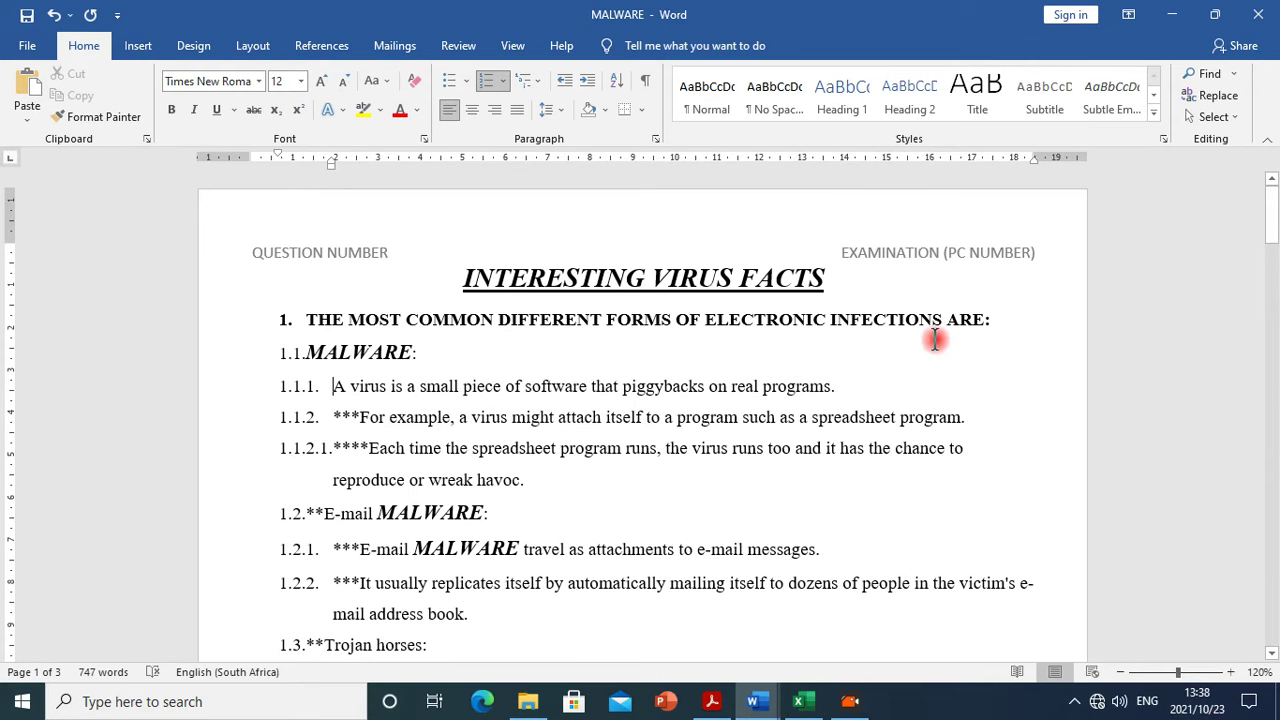
Try to remove all asterisks from the document by replacing every "*" with an empty replacement
left_click(1220, 100)
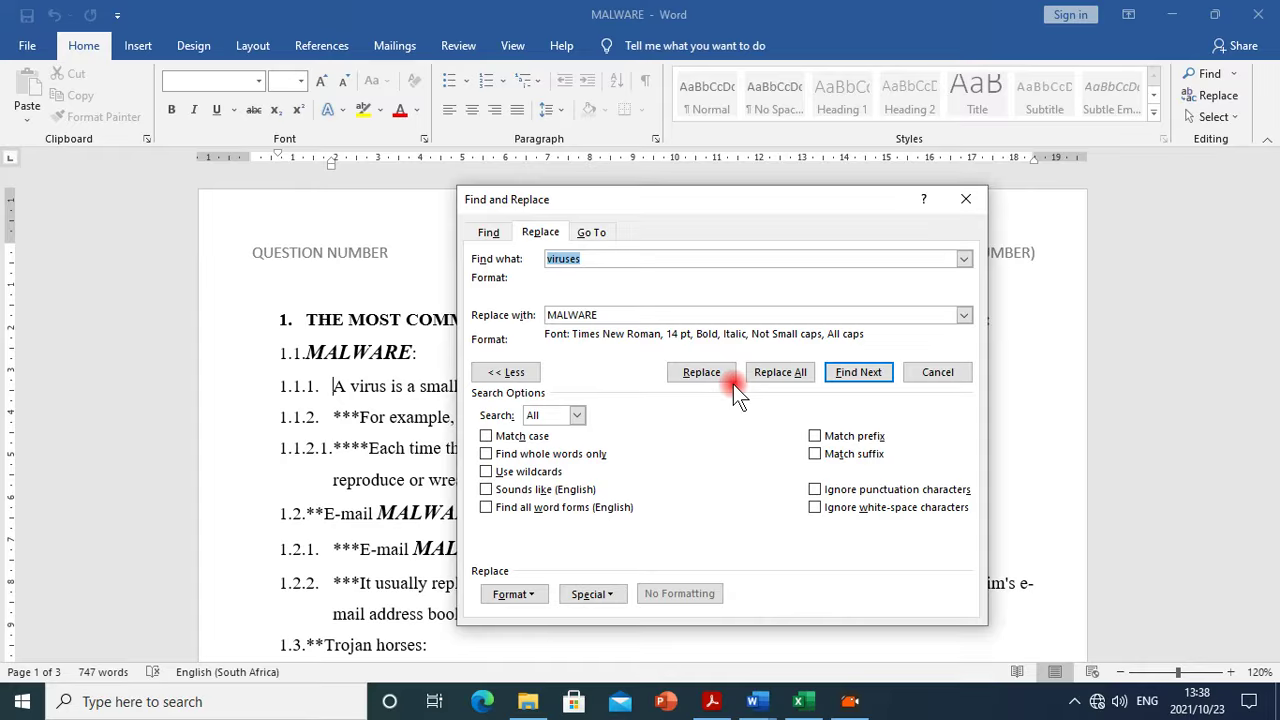
type("*")
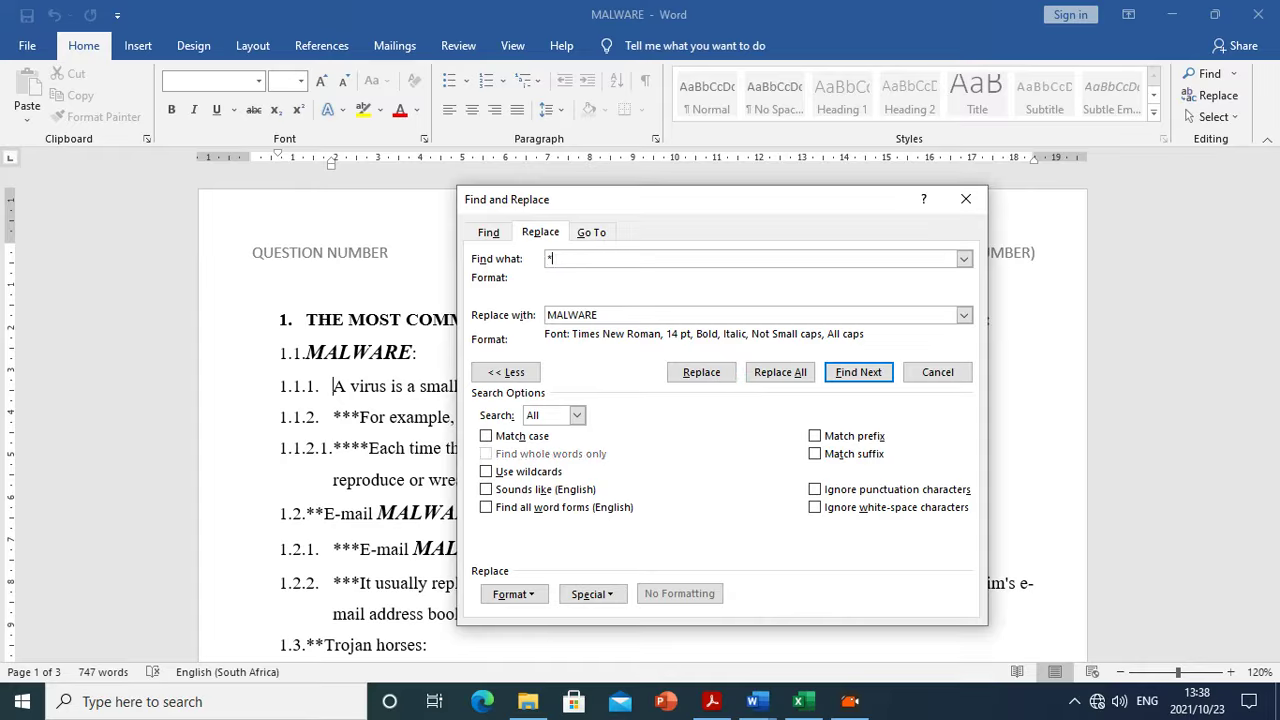
left_click(663, 314)
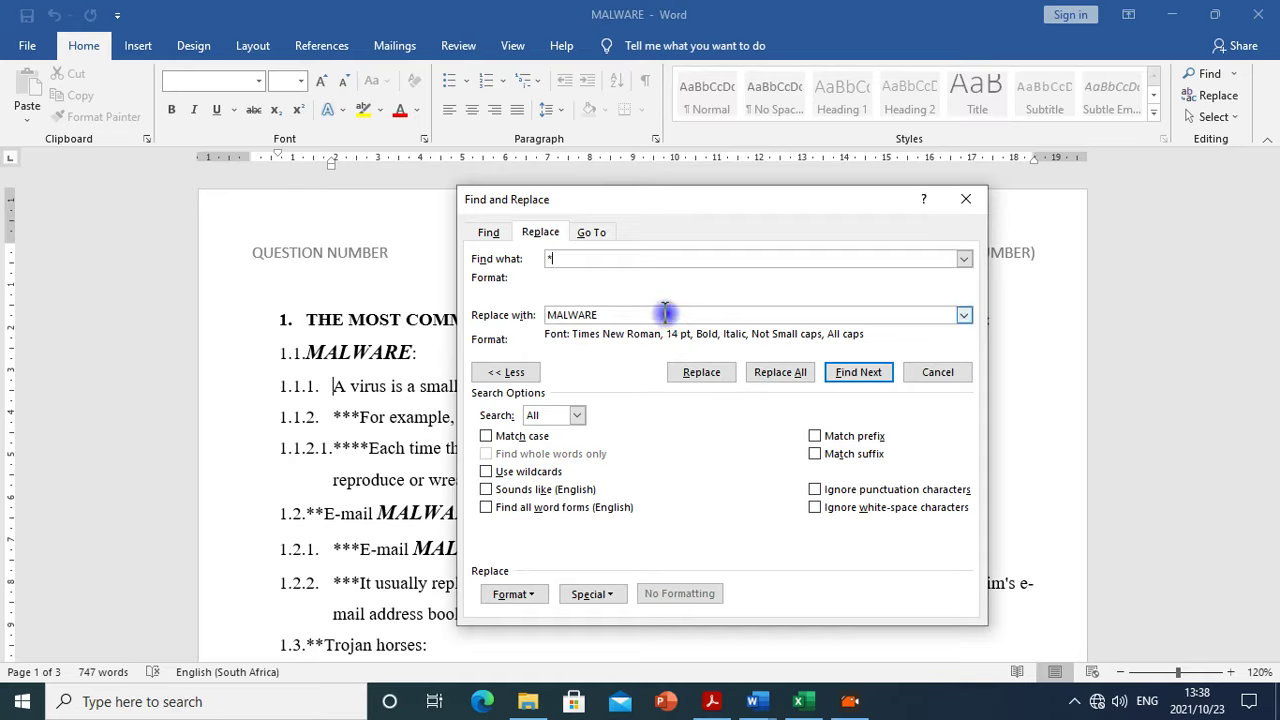
key("BackSpace")
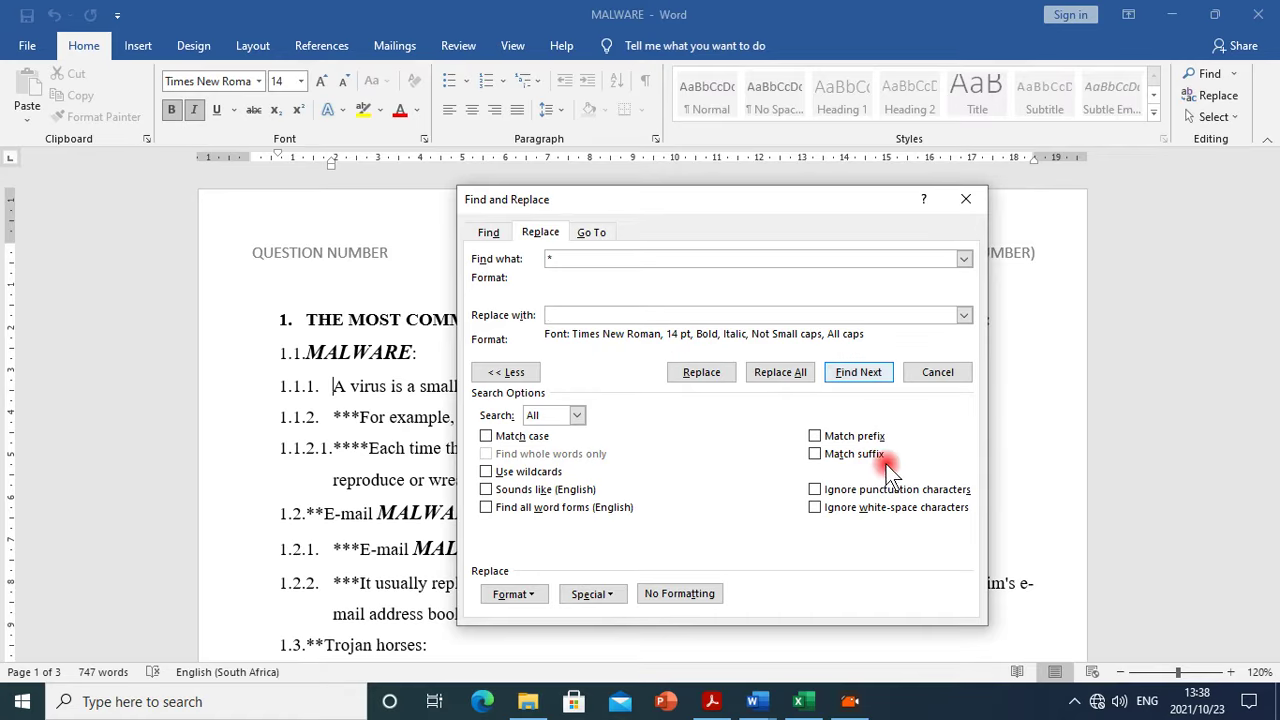
left_click(785, 378)
left_click(648, 404)
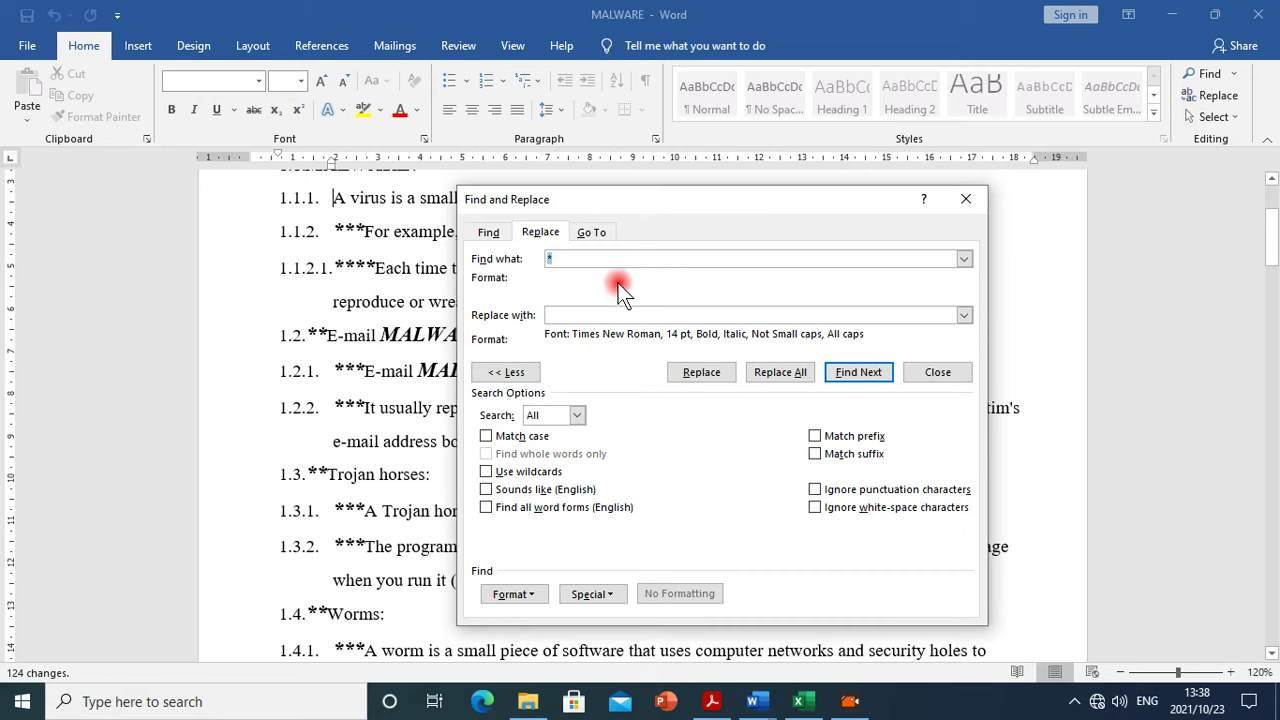
Try to remove the double asterisks by replacing every "**" with nothing
scroll(316, 337, "up", 3)
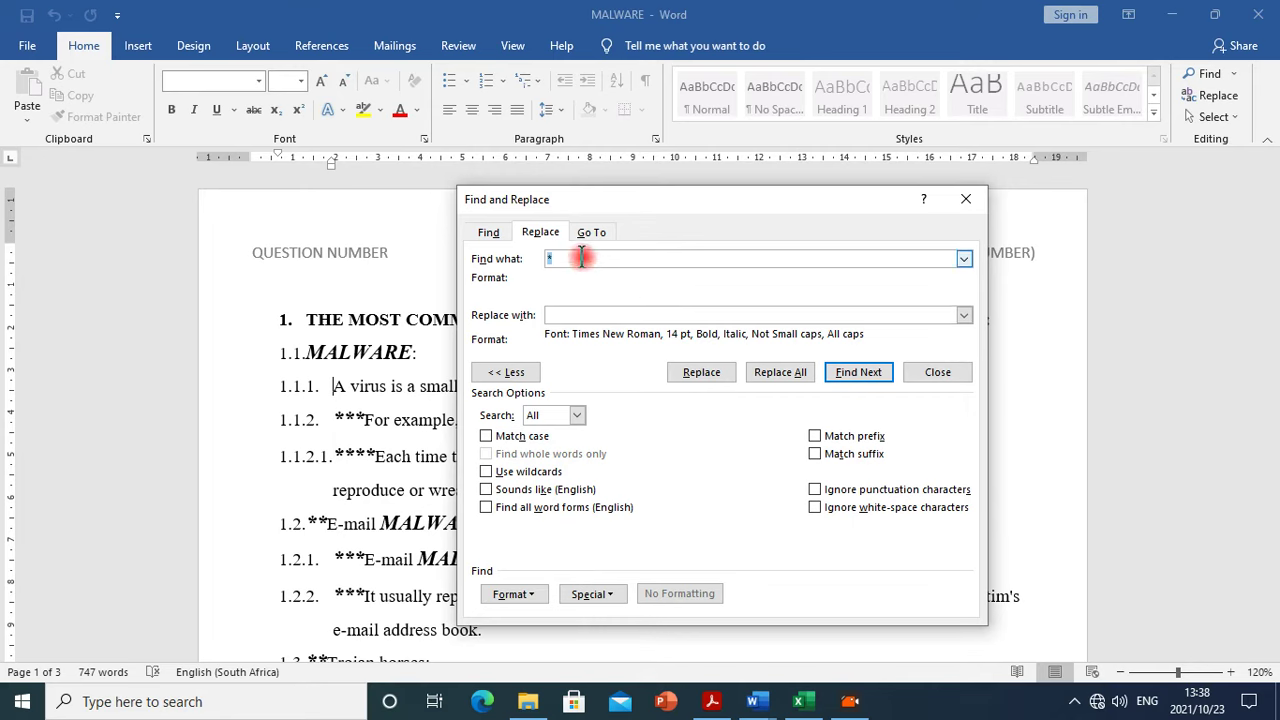
scroll(330, 443, "down", 5)
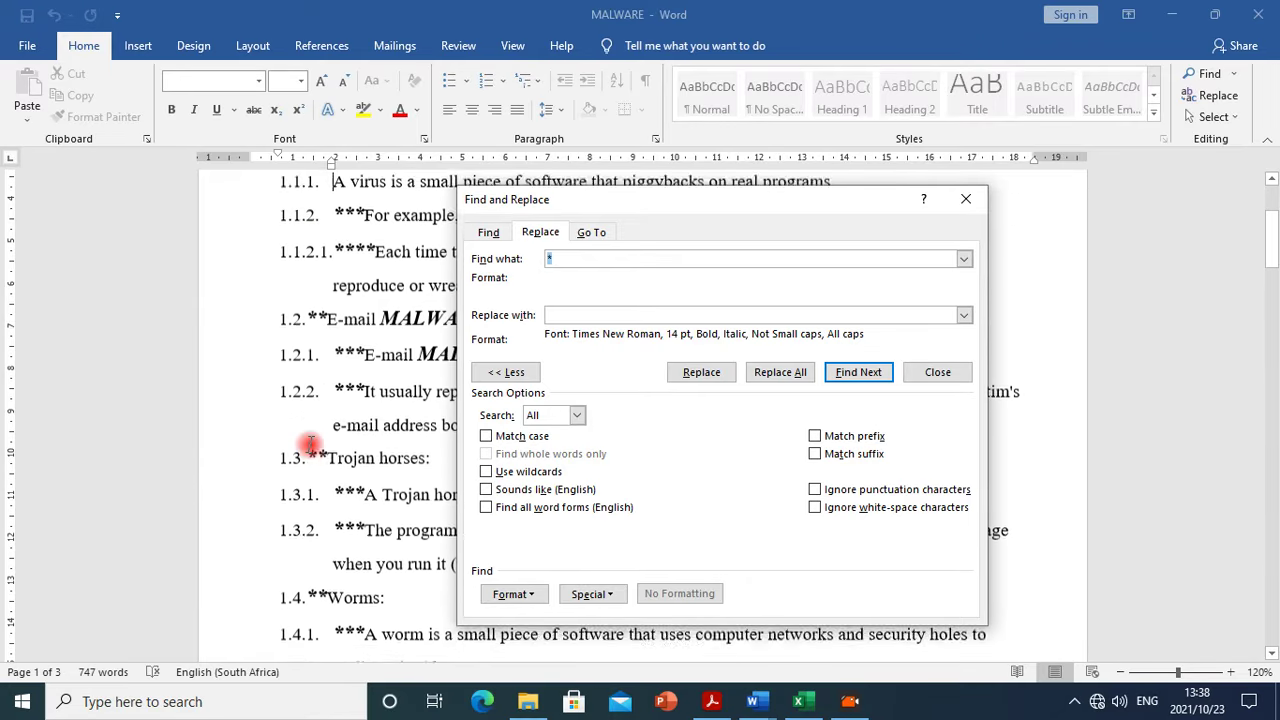
scroll(380, 440, "up", 5)
scroll(390, 443, "up", 1)
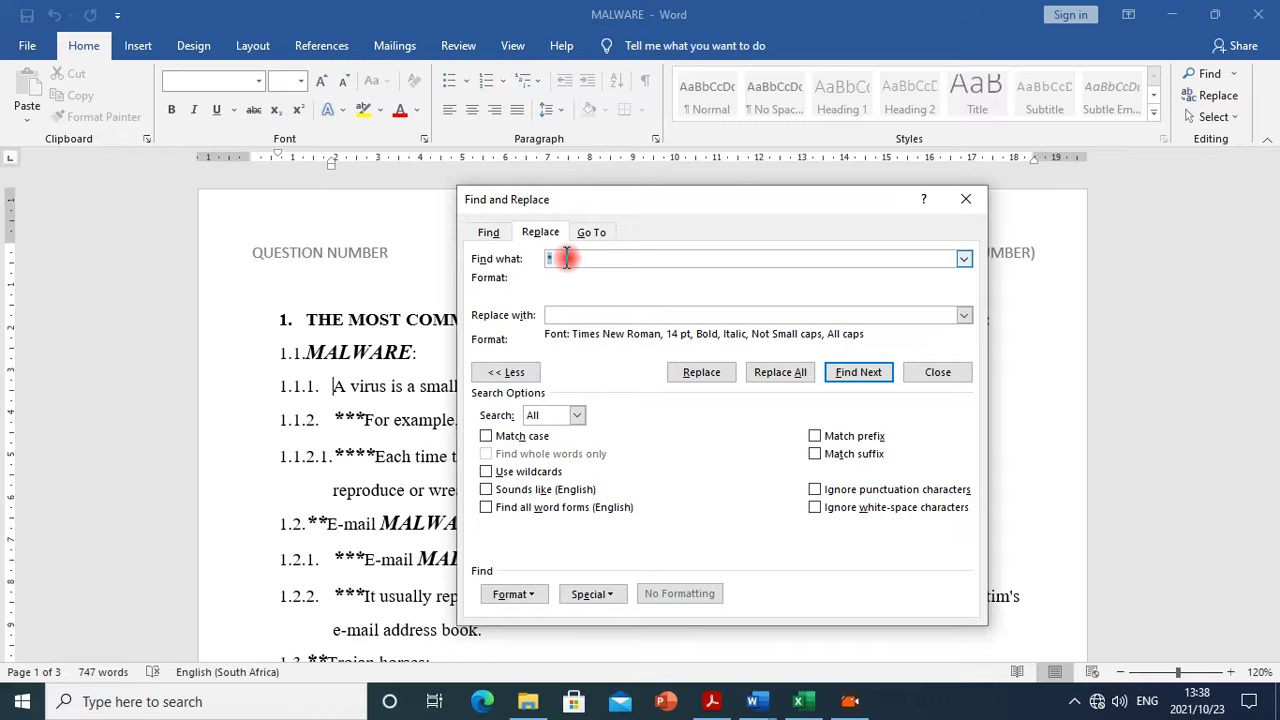
left_click(566, 258)
left_click(781, 370)
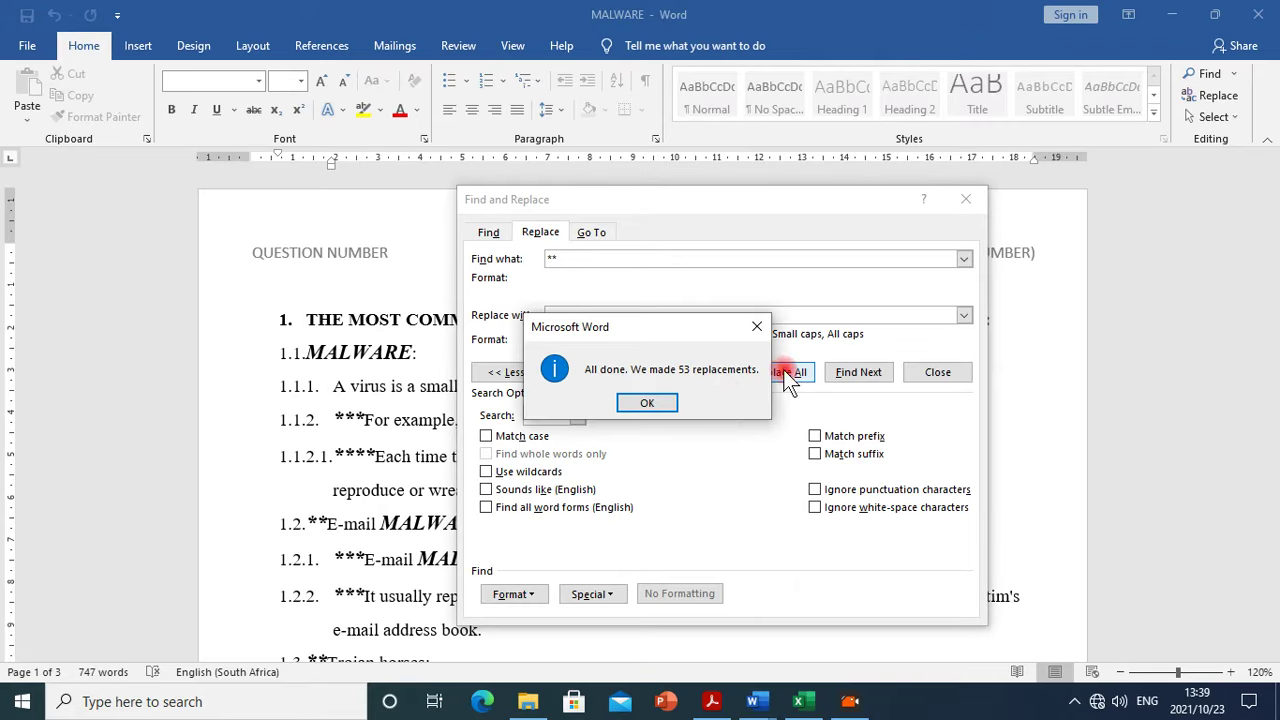
left_click(659, 406)
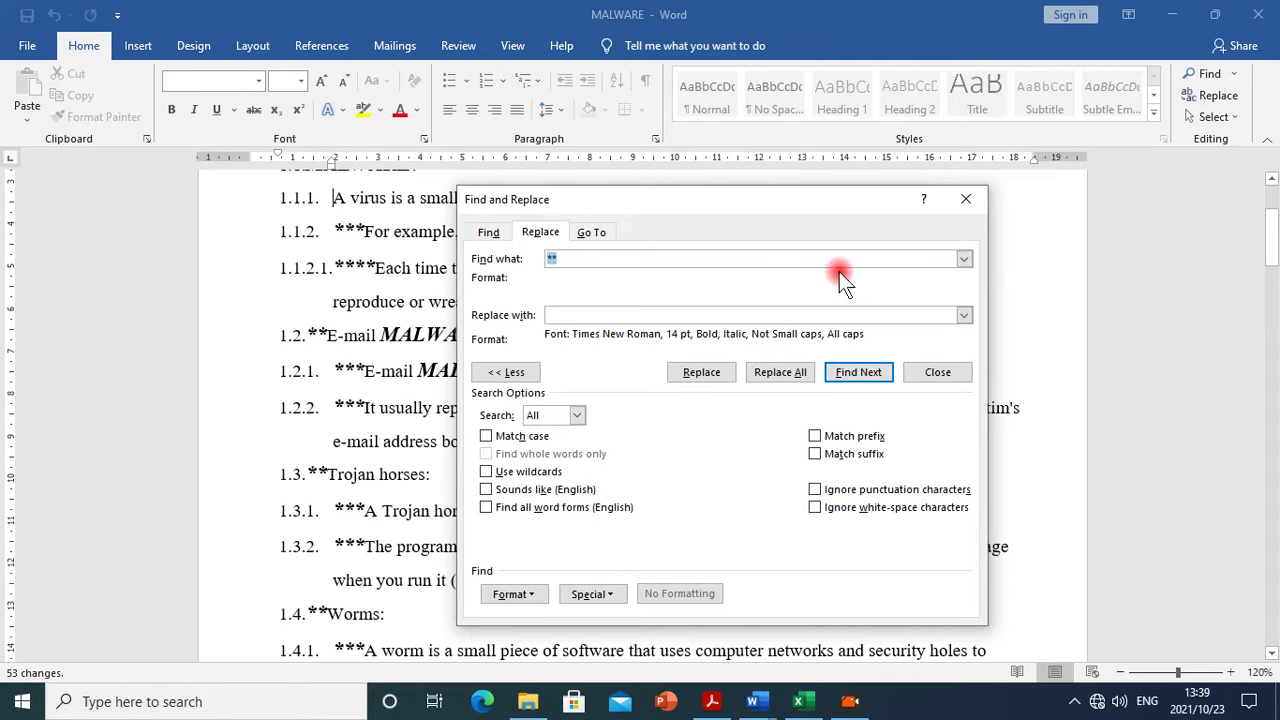
Try to remove the triple asterisks by replacing every "***" with nothing
left_click(633, 258)
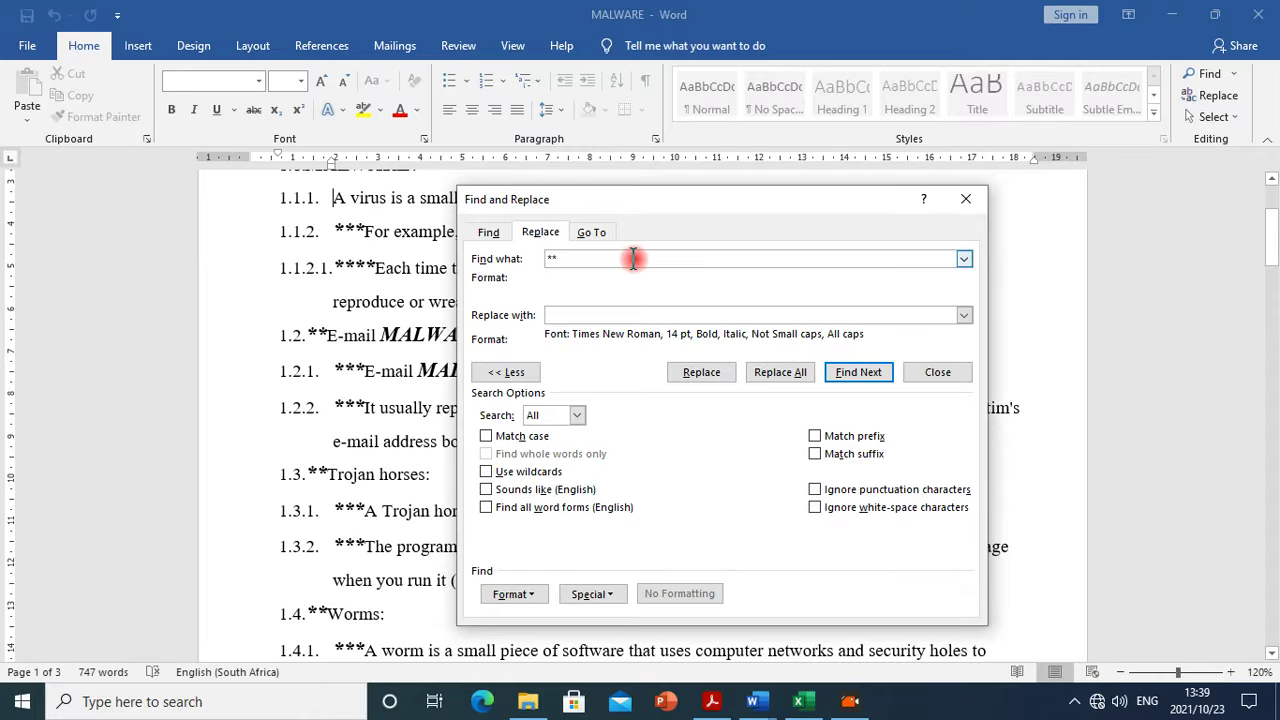
type("*")
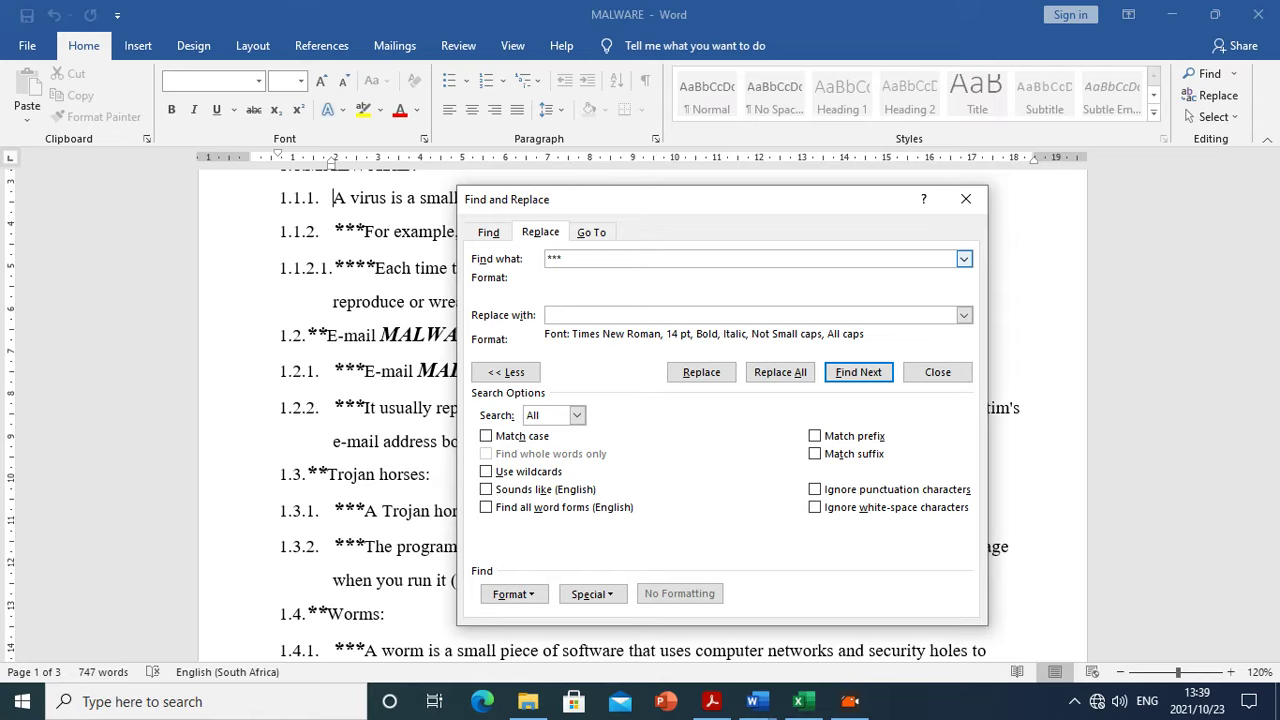
left_click(785, 388)
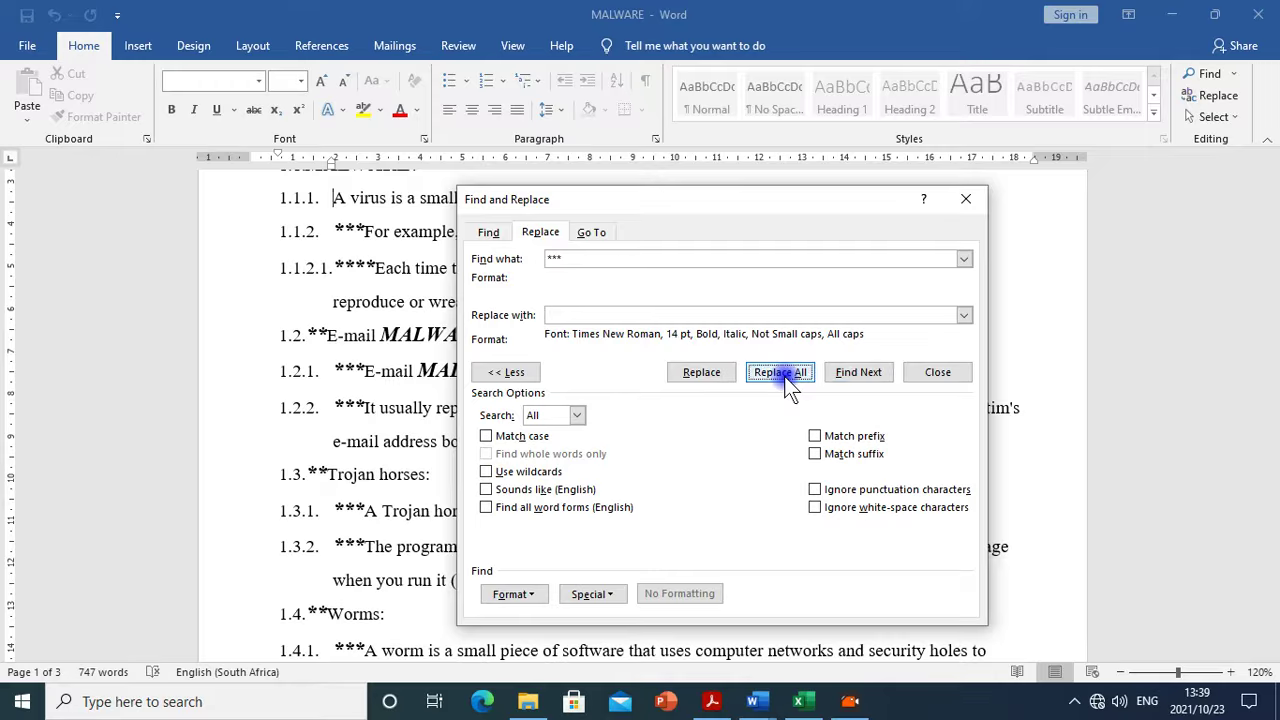
left_click(657, 400)
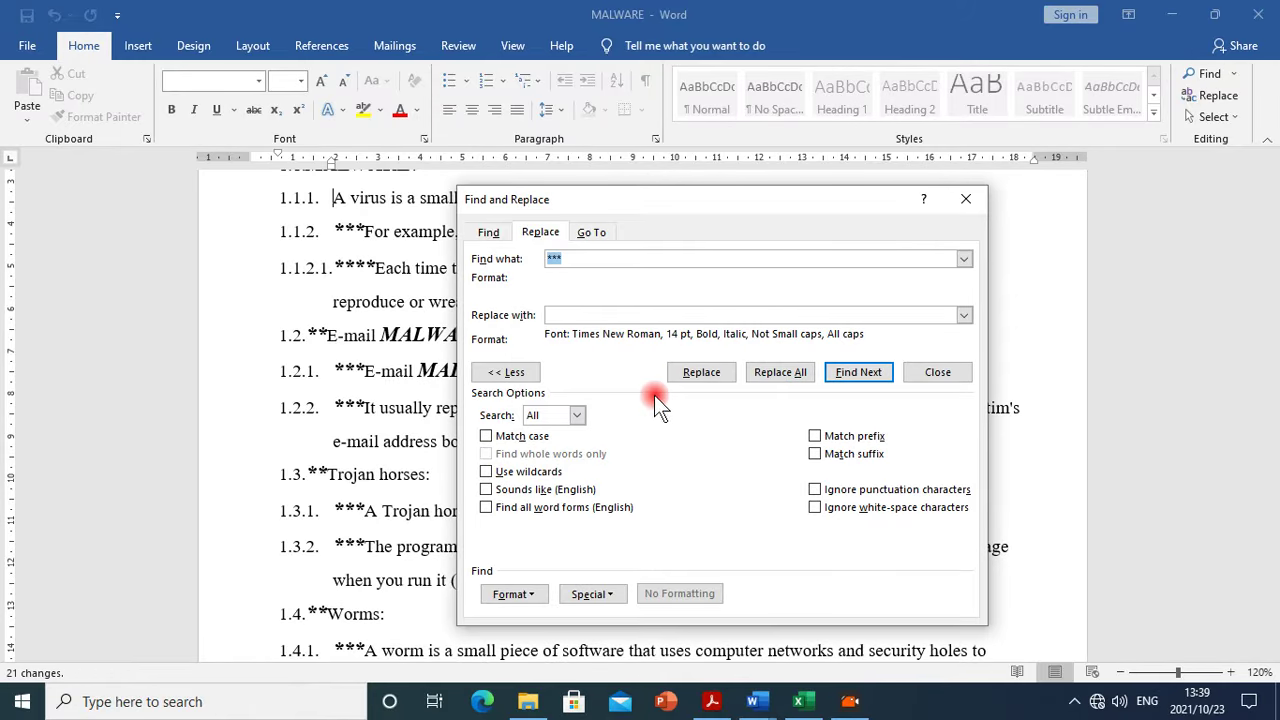
Try to replace every "****" with nothing, close Find and Replace, and check the document for remaining asterisks
left_click(586, 260)
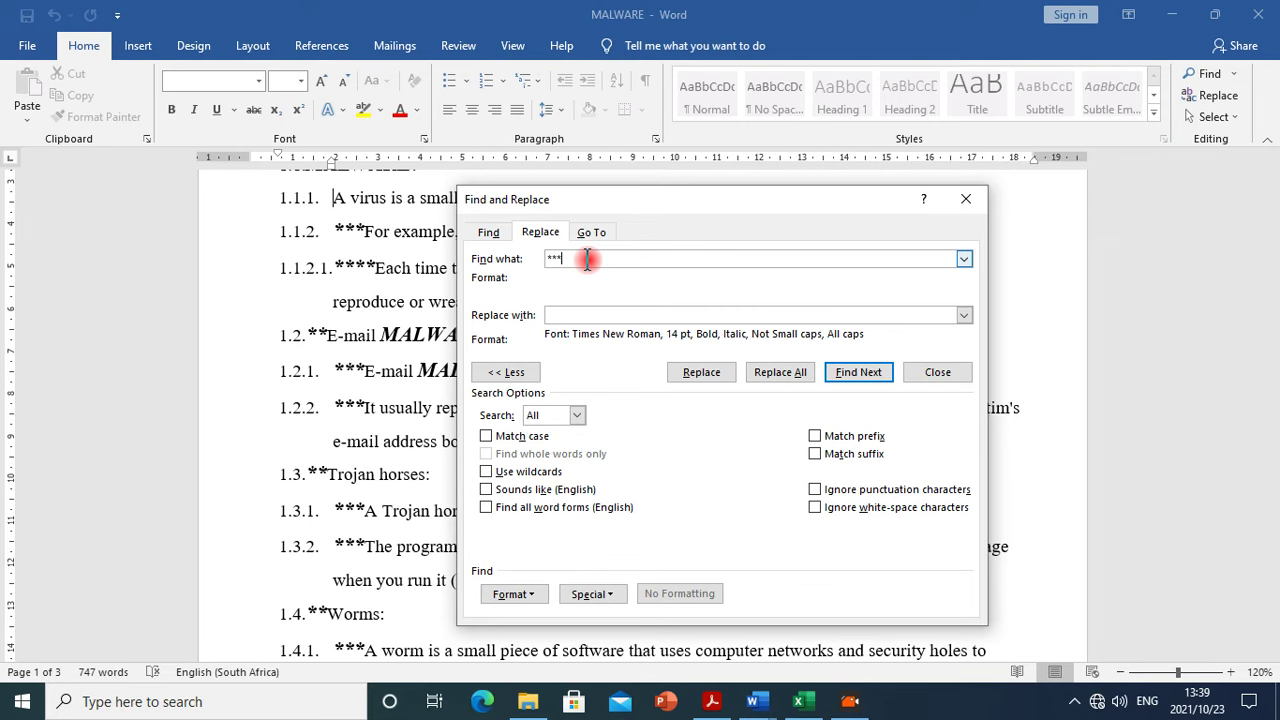
type("*")
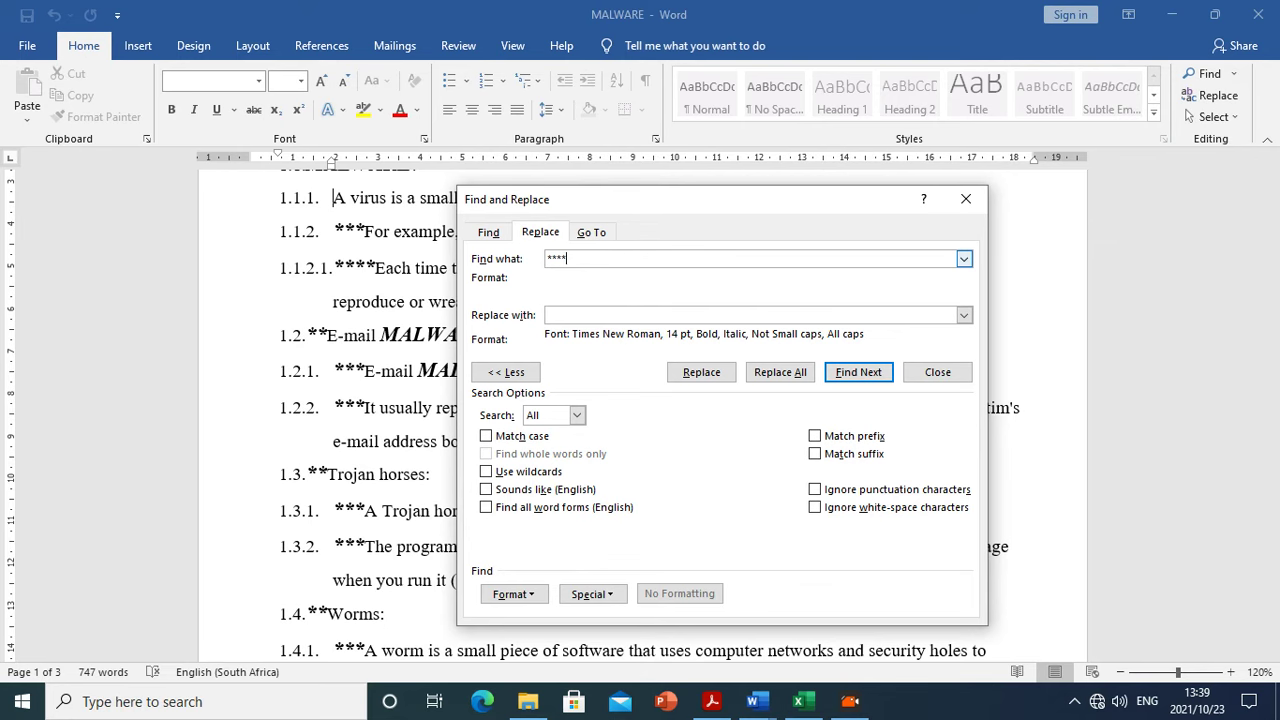
left_click(777, 373)
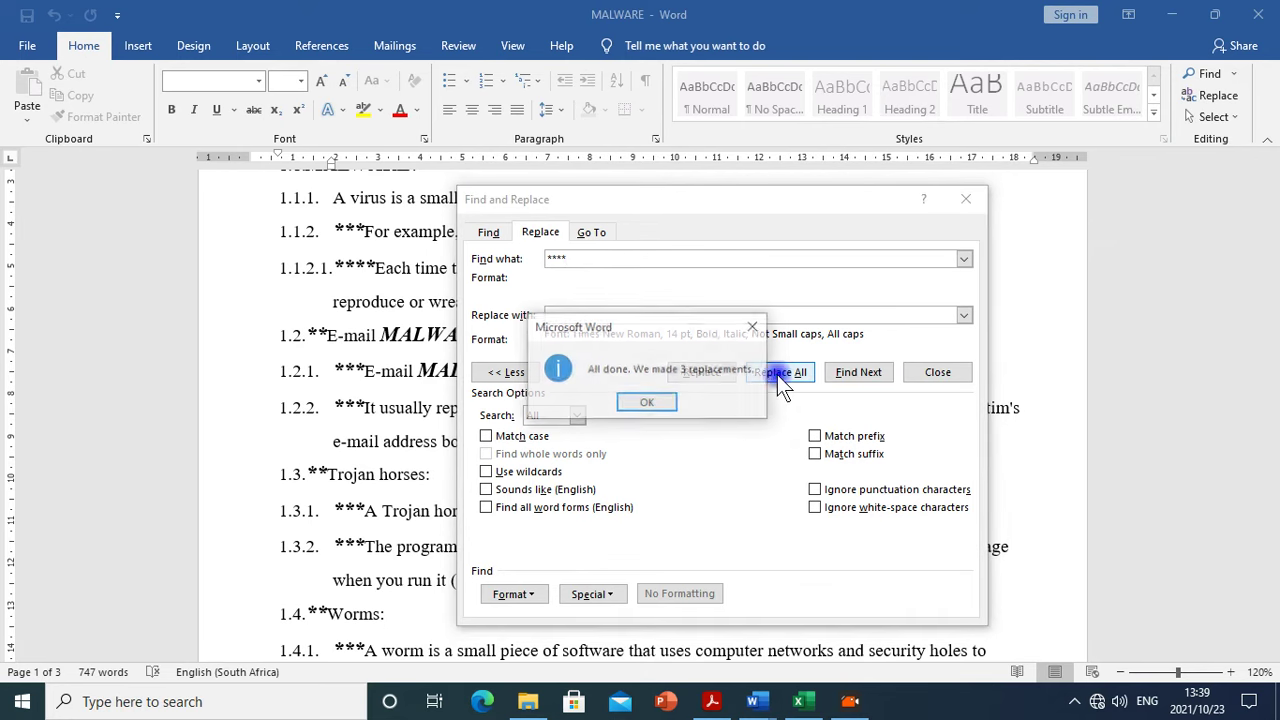
left_click(660, 401)
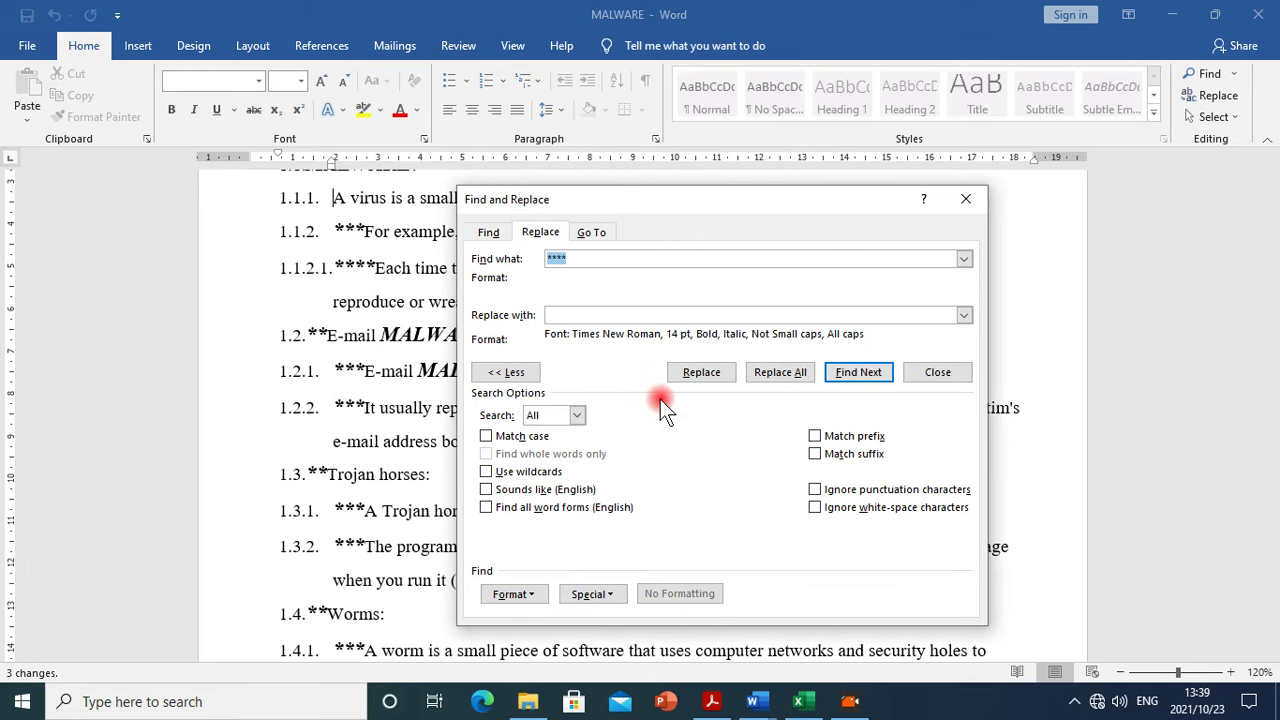
left_click(981, 200)
scroll(686, 420, "up", 3)
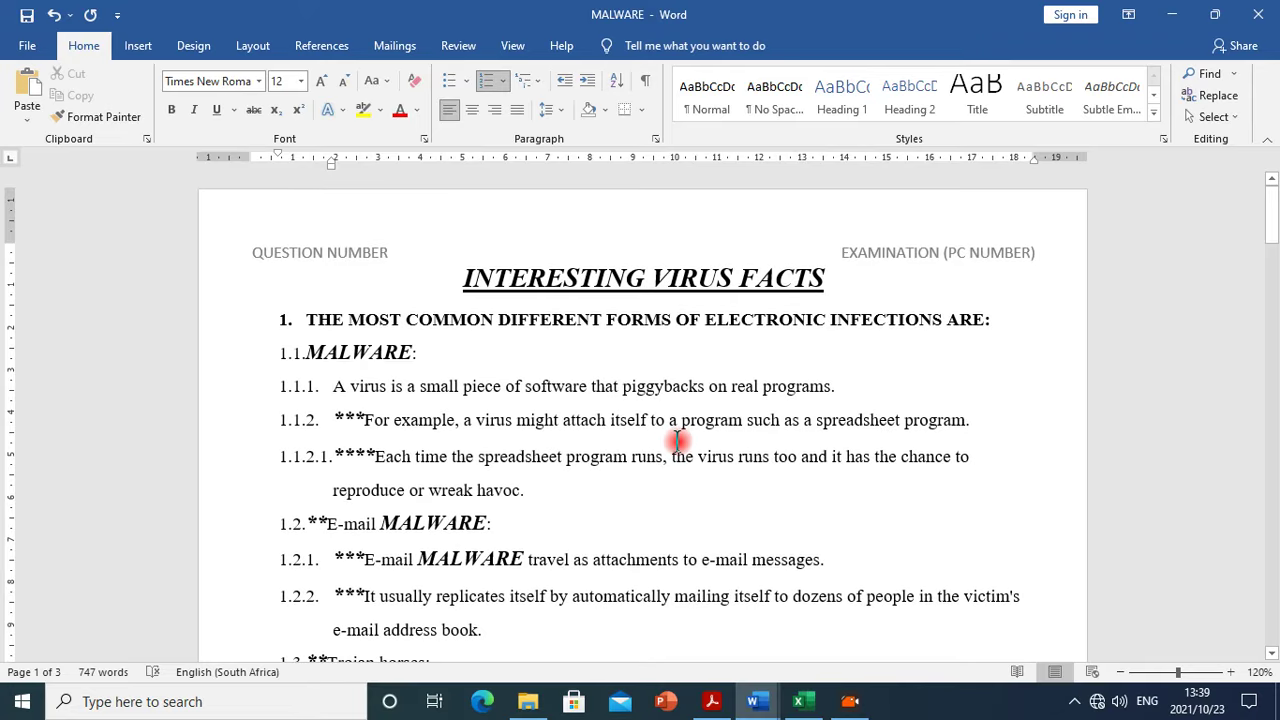
scroll(678, 440, "down", 20)
scroll(678, 460, "up", 18)
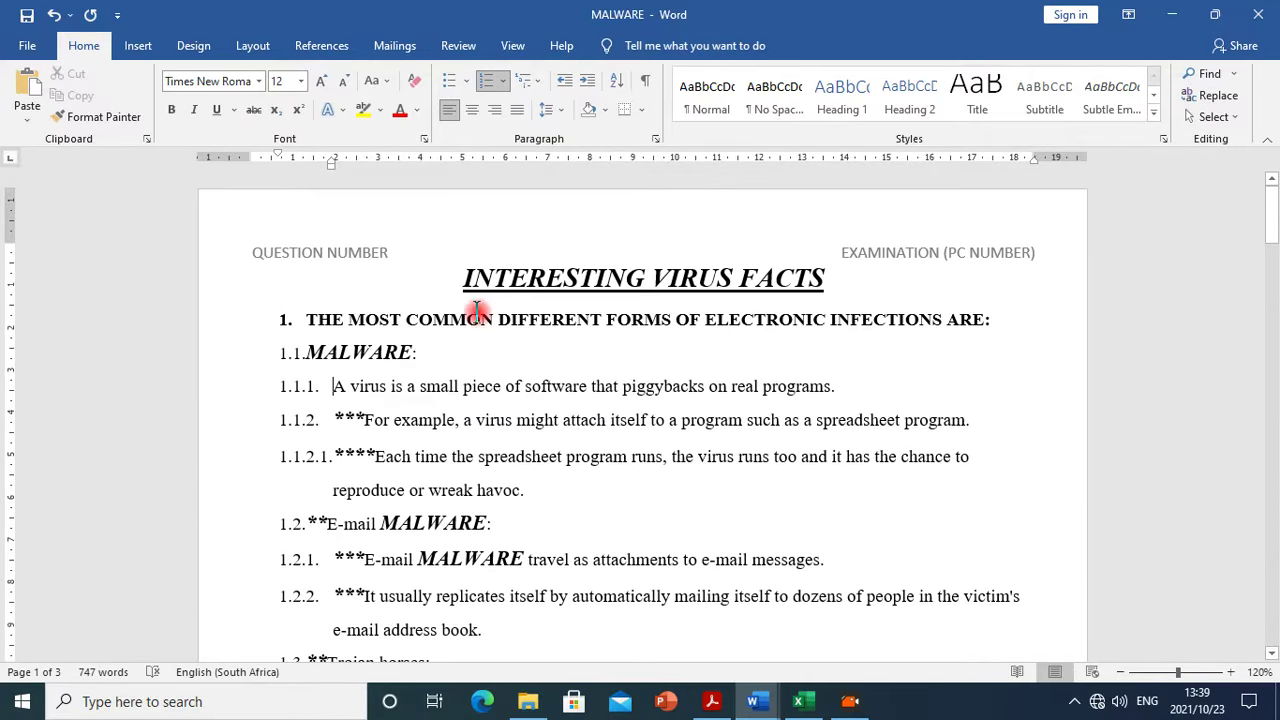
Reopen Find and Replace with the cursor at item 1.1.1, choose Formatting Only as the replacement, and review the earlier replacement entries
left_click(337, 388)
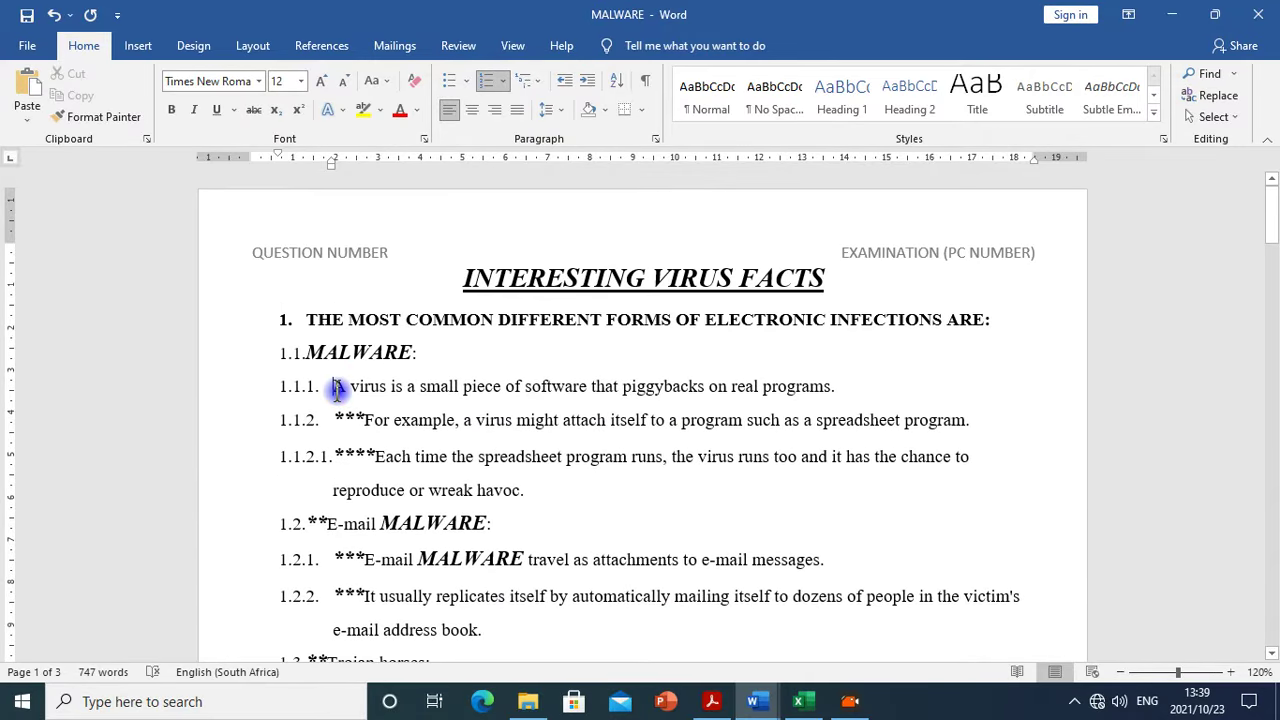
left_click(1218, 95)
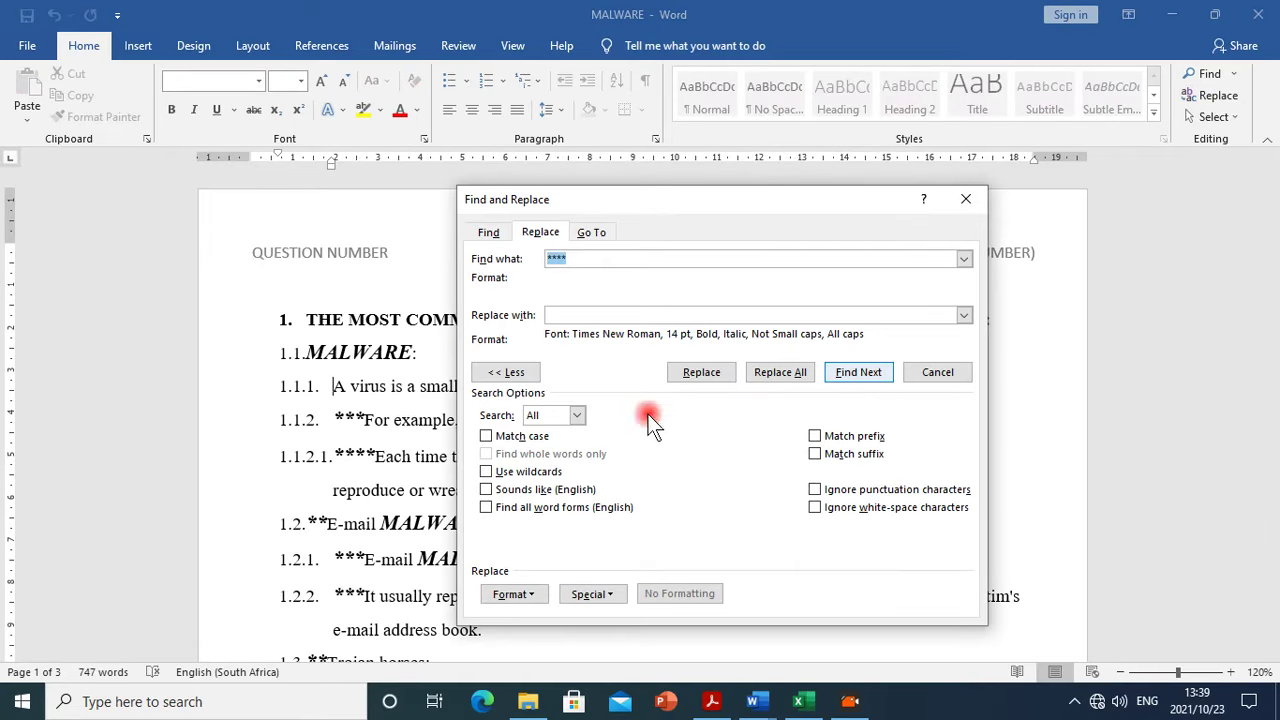
left_click(607, 316)
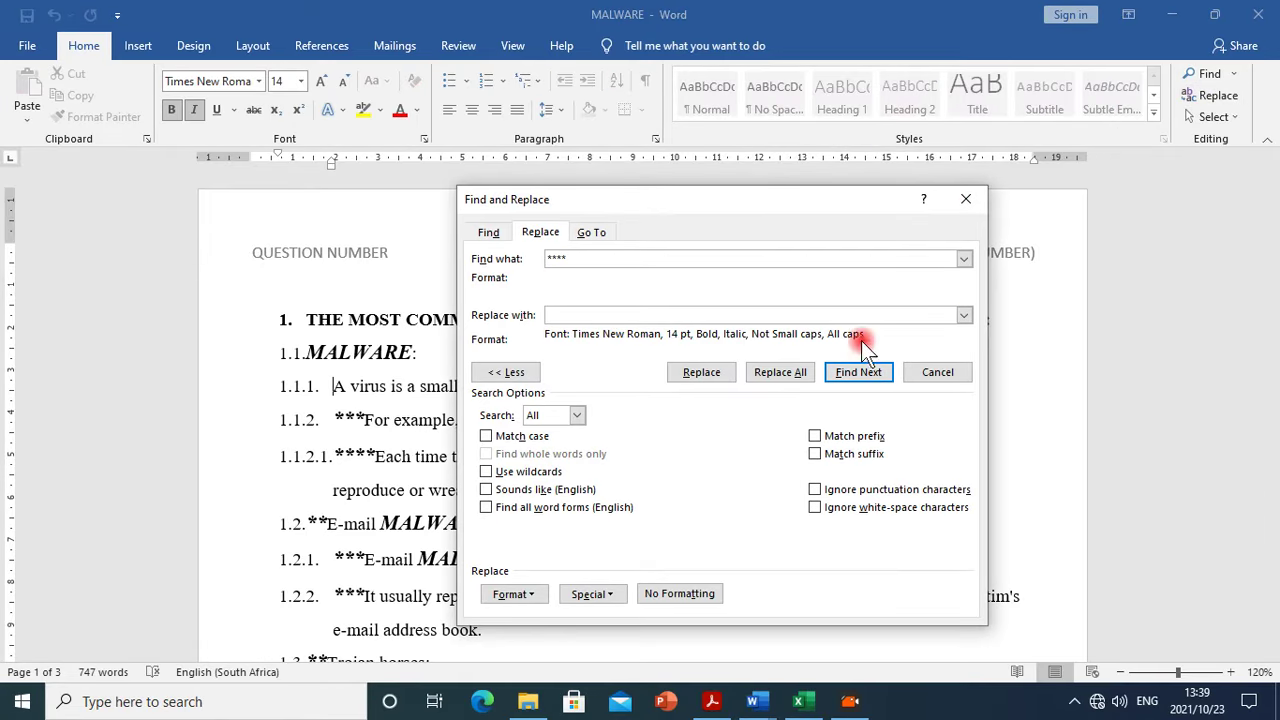
left_click(968, 314)
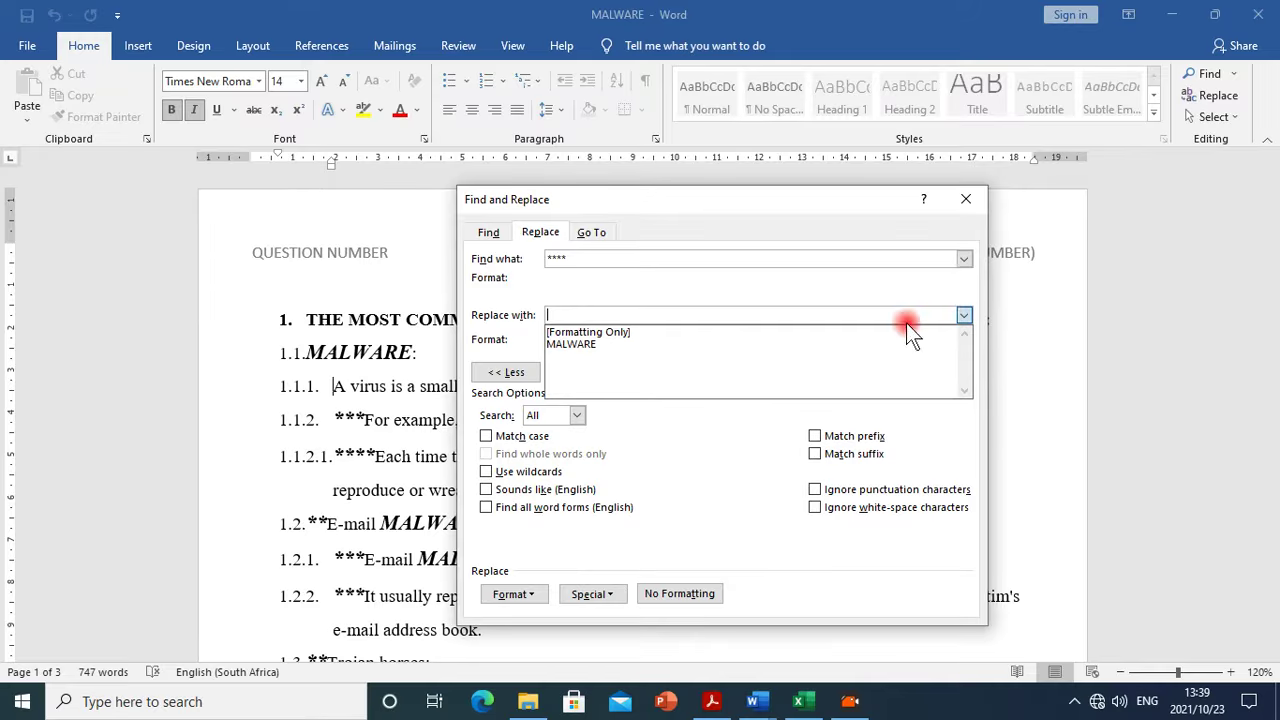
left_click(773, 333)
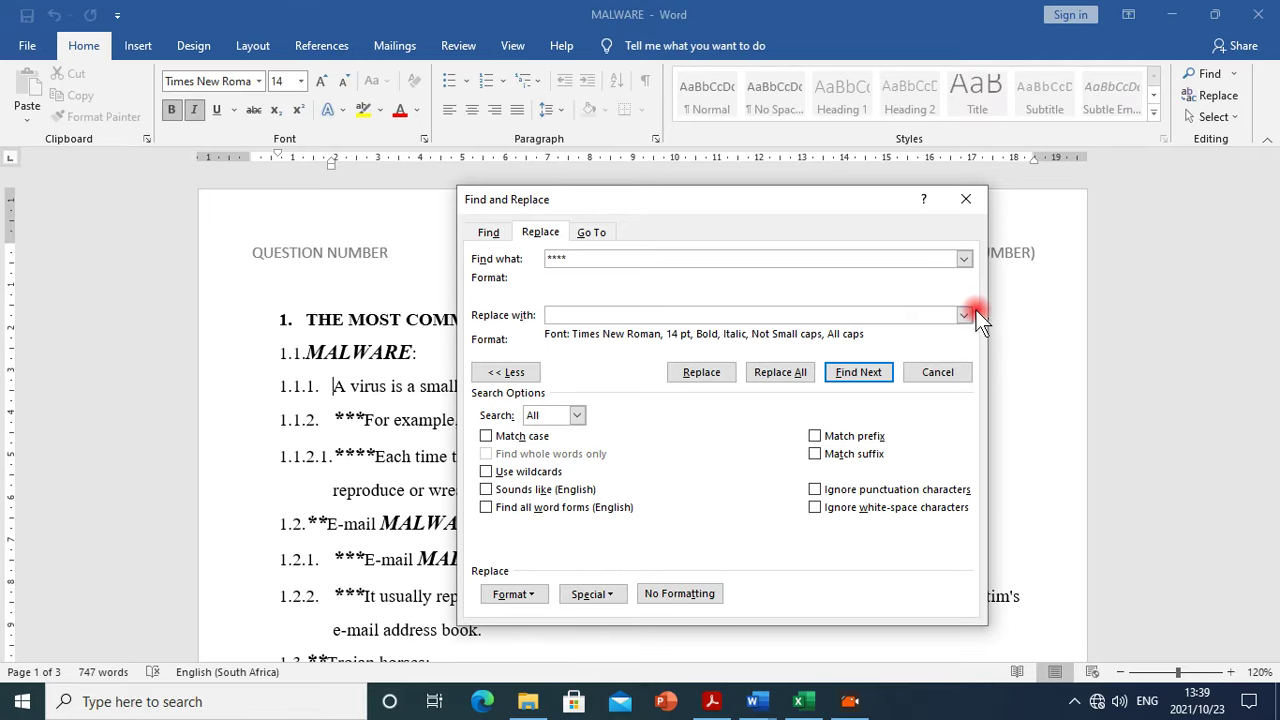
left_click(966, 315)
key("Down")
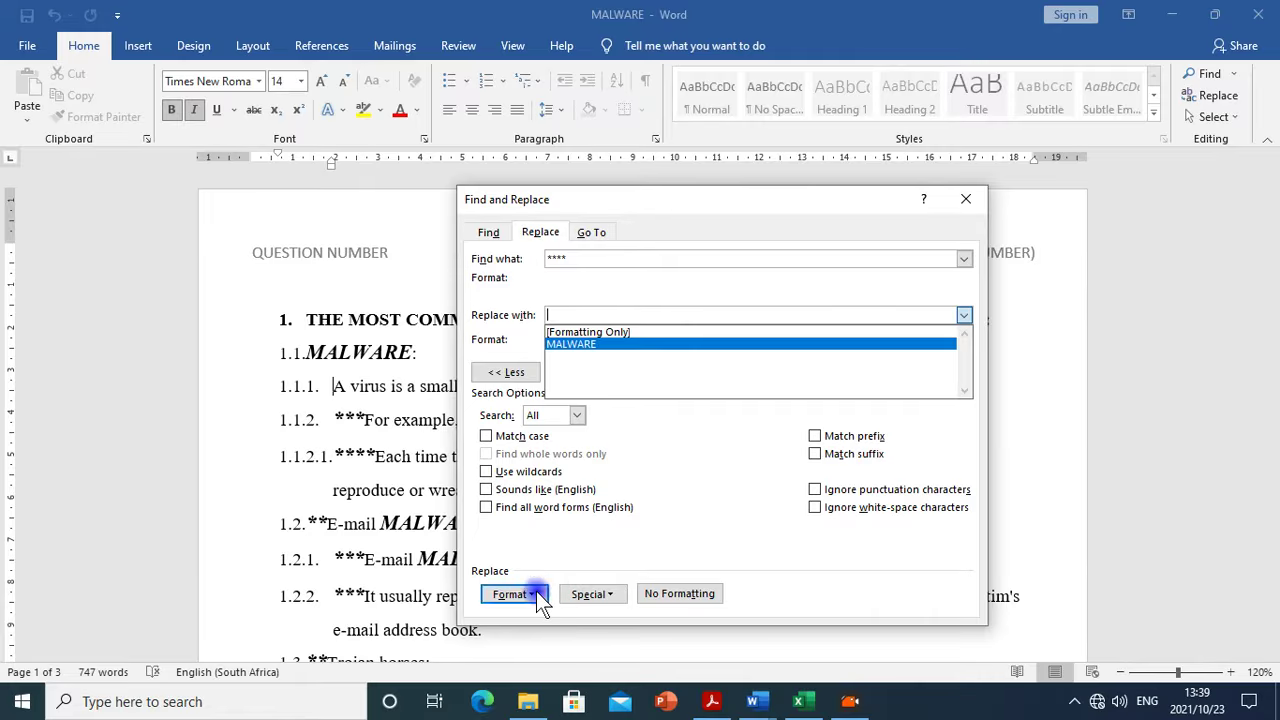
Clear the All caps effect and the Bold Italic font style from the replacement text's font formatting
left_click(536, 594)
left_click(536, 445)
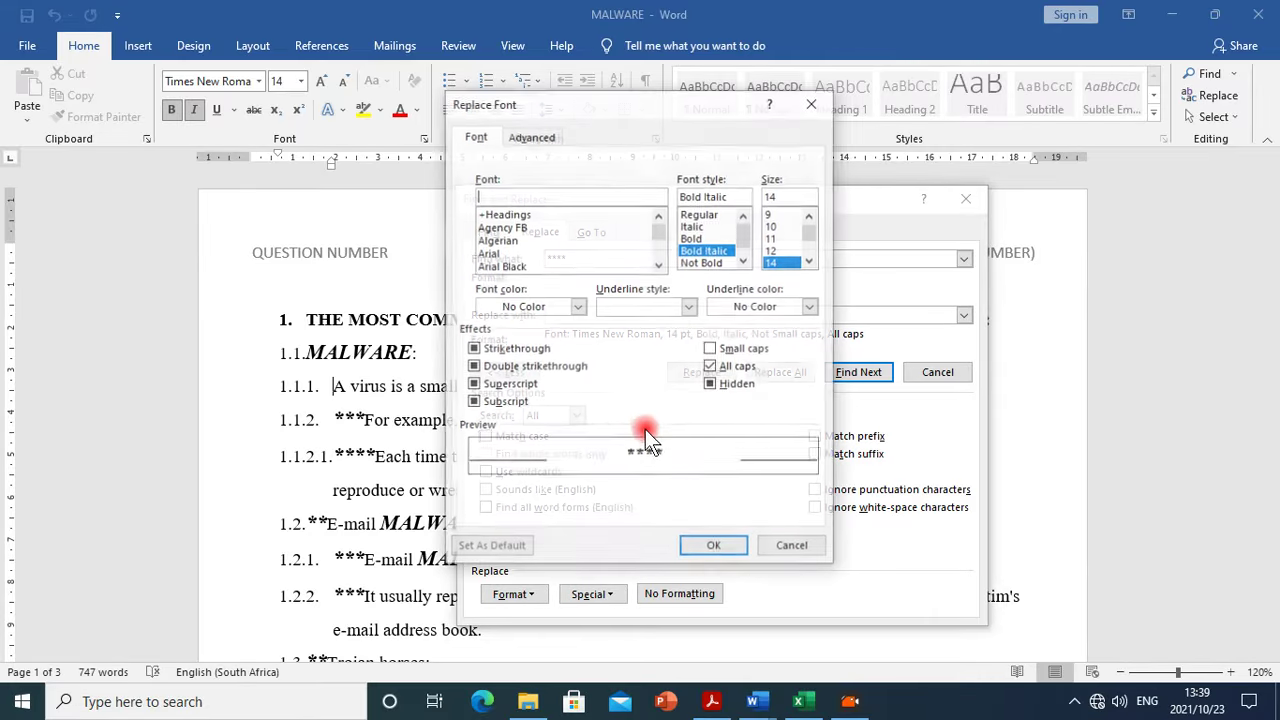
left_click(712, 366)
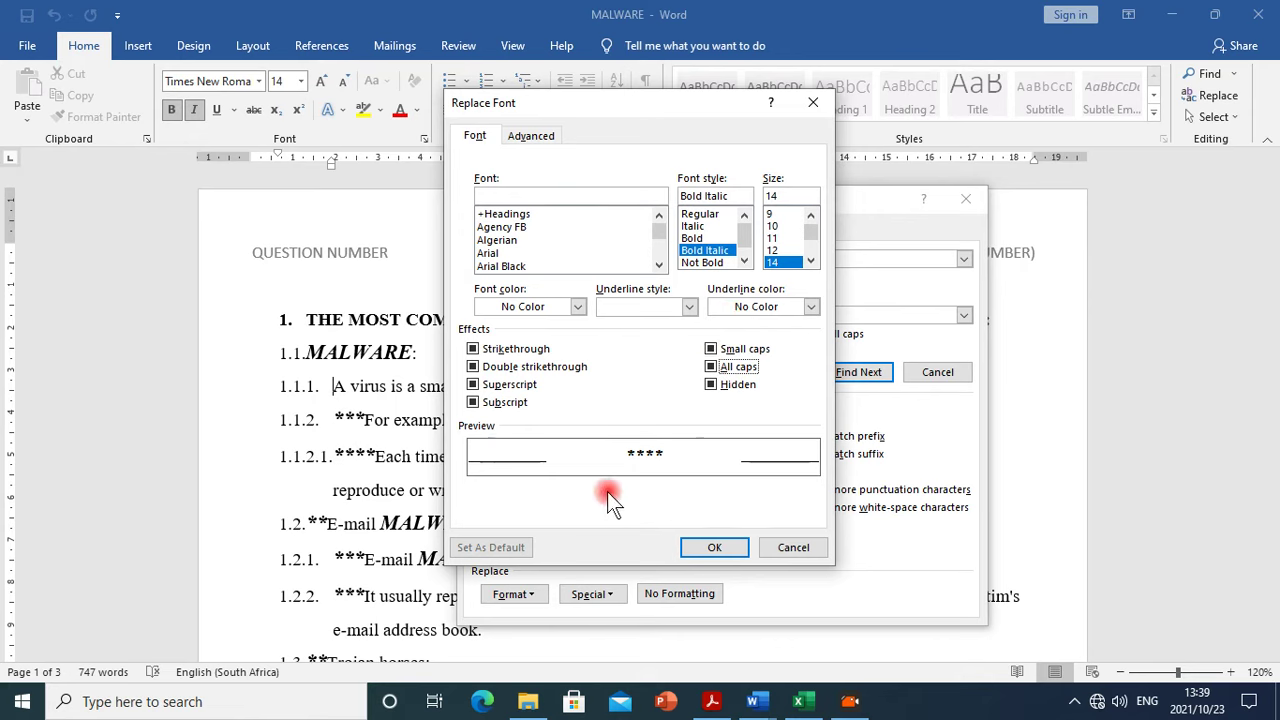
left_click(741, 206)
left_click(897, 295)
key("BackSpace")
key("BackSpace")
key("BackSpace")
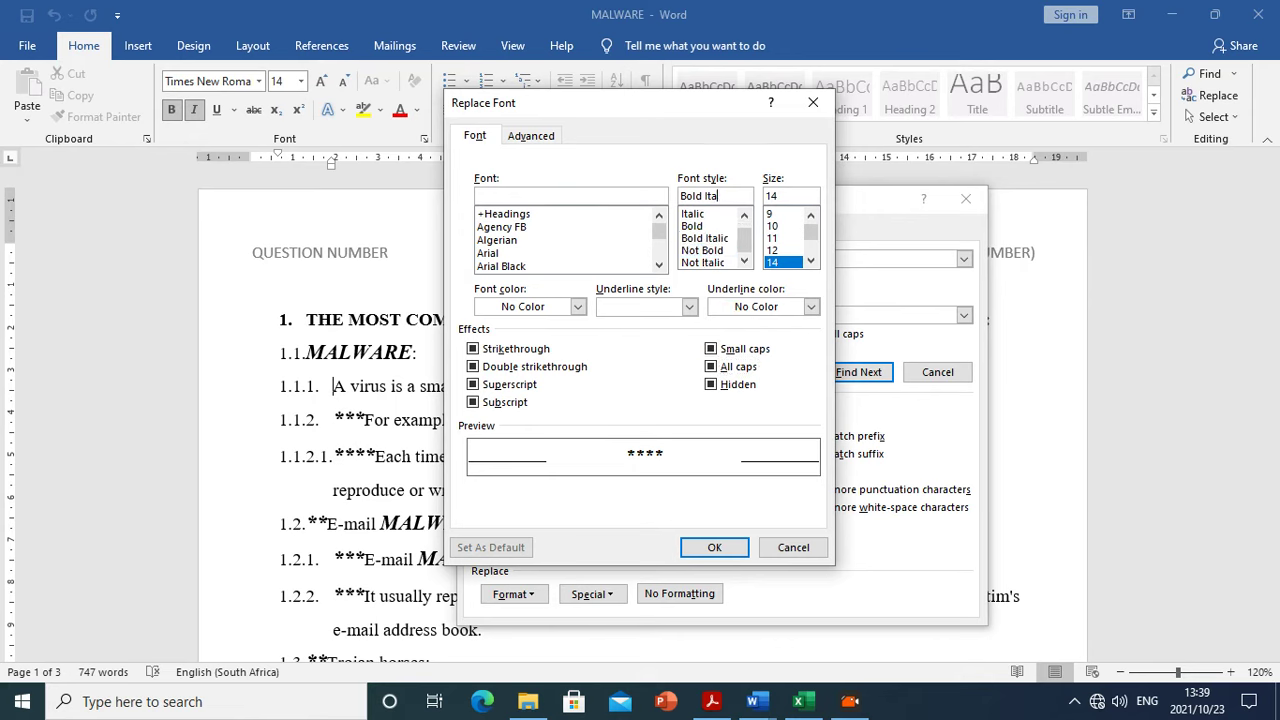
key("BackSpace")
key("BackSpace")
key("BackSpace")
key("BackSpace")
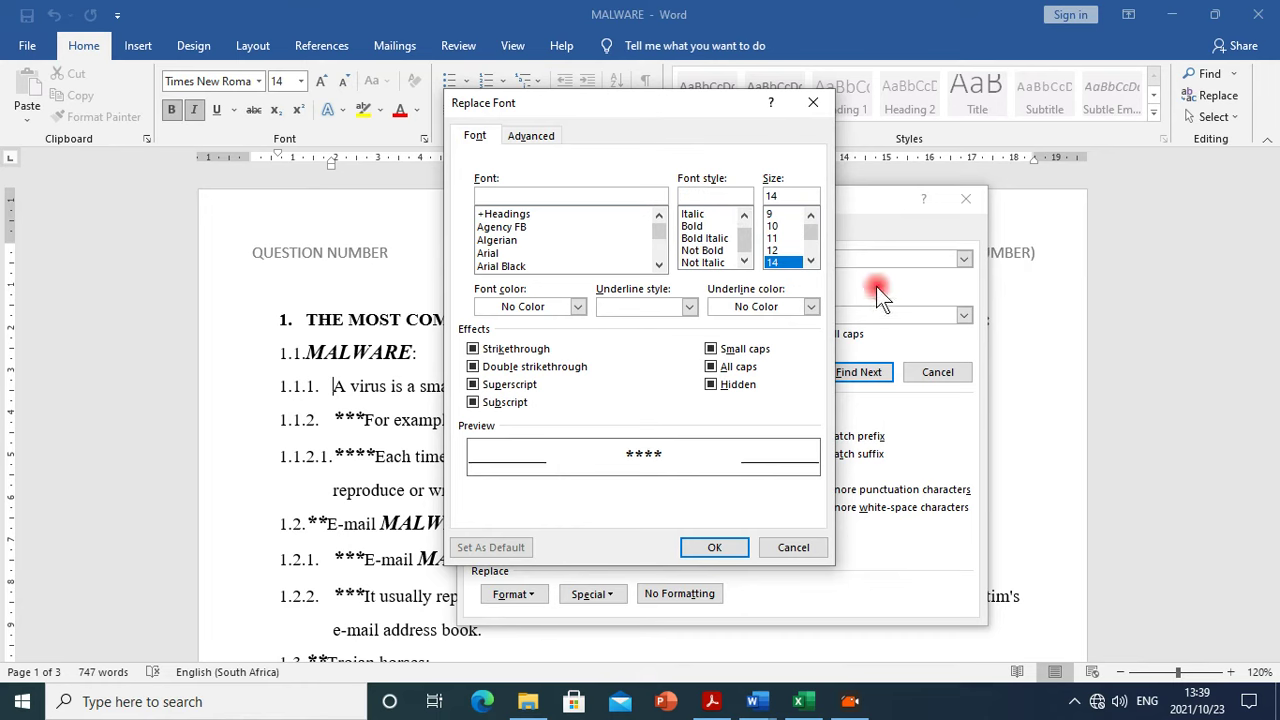
Clear the font size from the replacement formatting, then try to replace every "****" with nothing
left_click(791, 195)
key("BackSpace")
key("BackSpace")
left_click(731, 549)
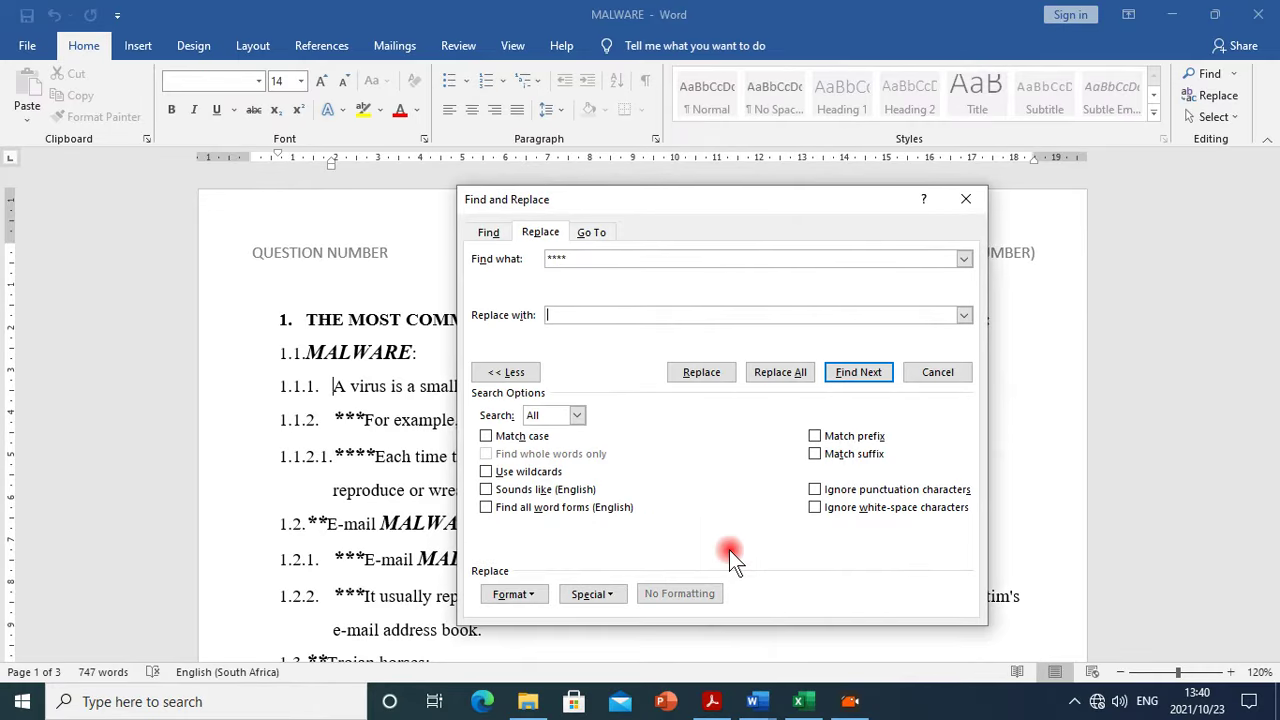
left_click(789, 372)
left_click(651, 398)
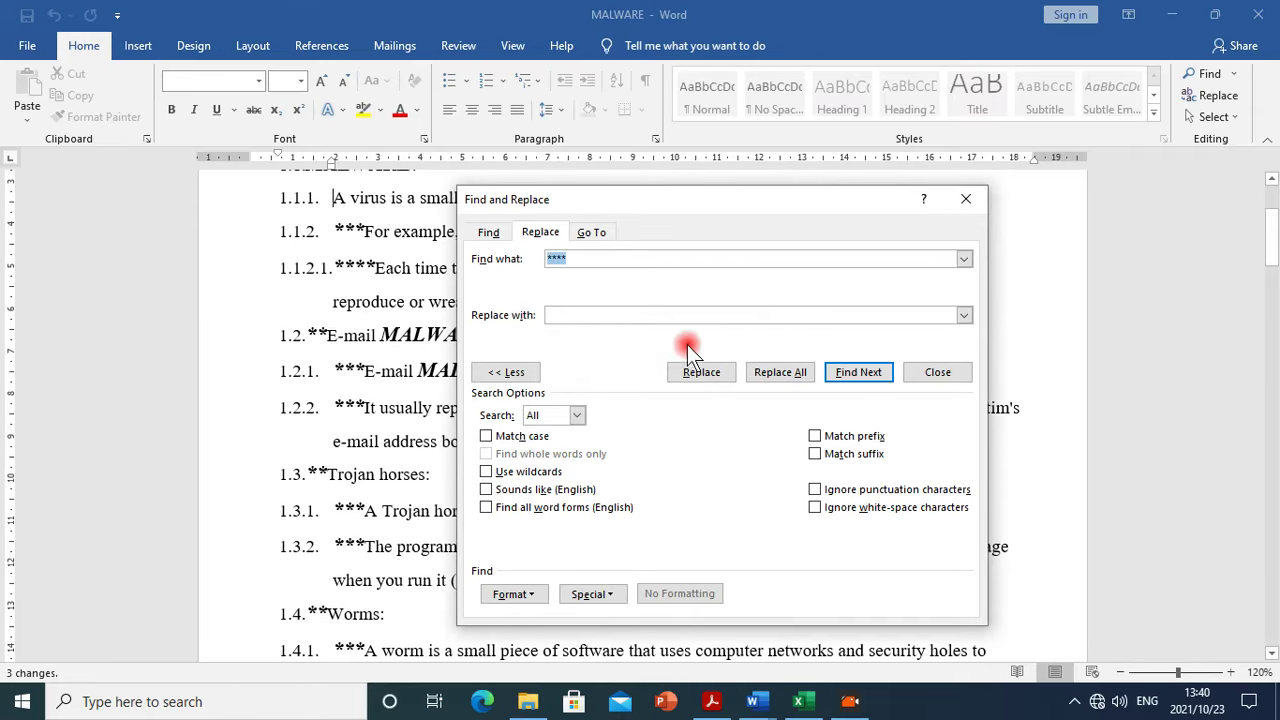
Shorten the search text to a single "*" and try to replace all occurrences with nothing
left_click(612, 251)
key("BackSpace")
key("BackSpace")
key("BackSpace")
left_click(770, 368)
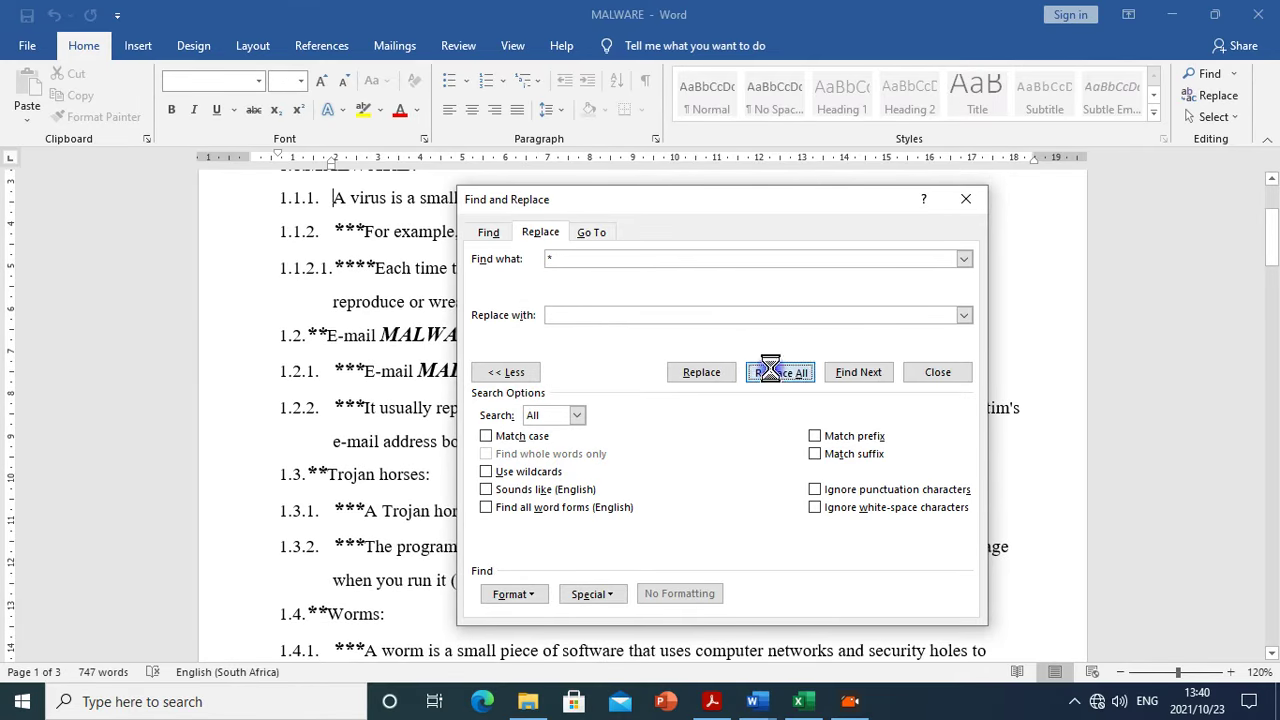
left_click(667, 405)
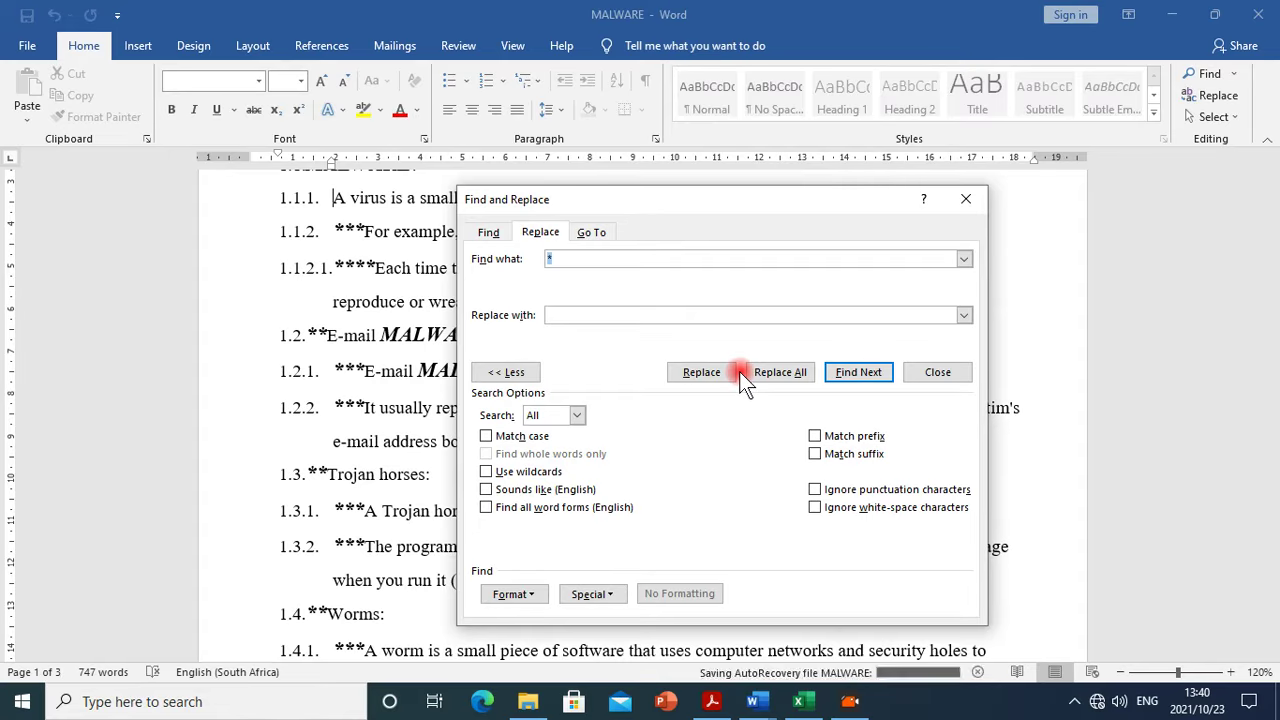
Replace every "*" in the document with a space and close Find and Replace
left_click(631, 326)
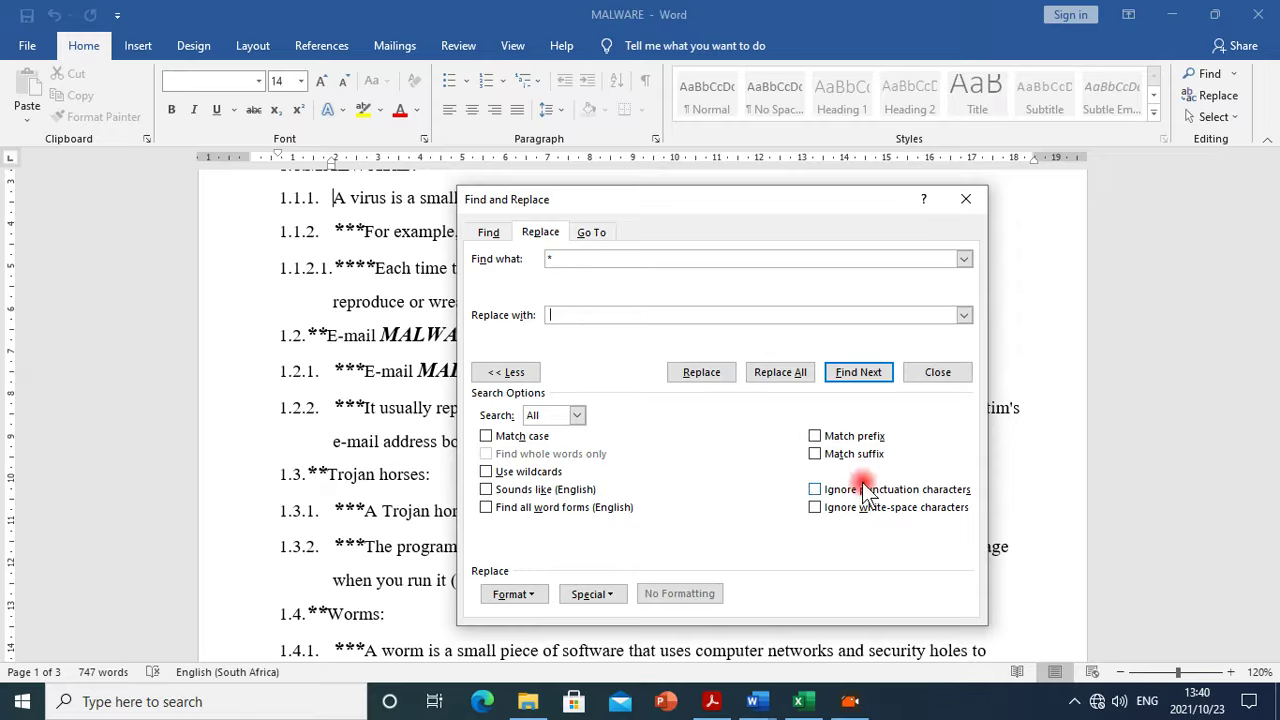
left_click(782, 372)
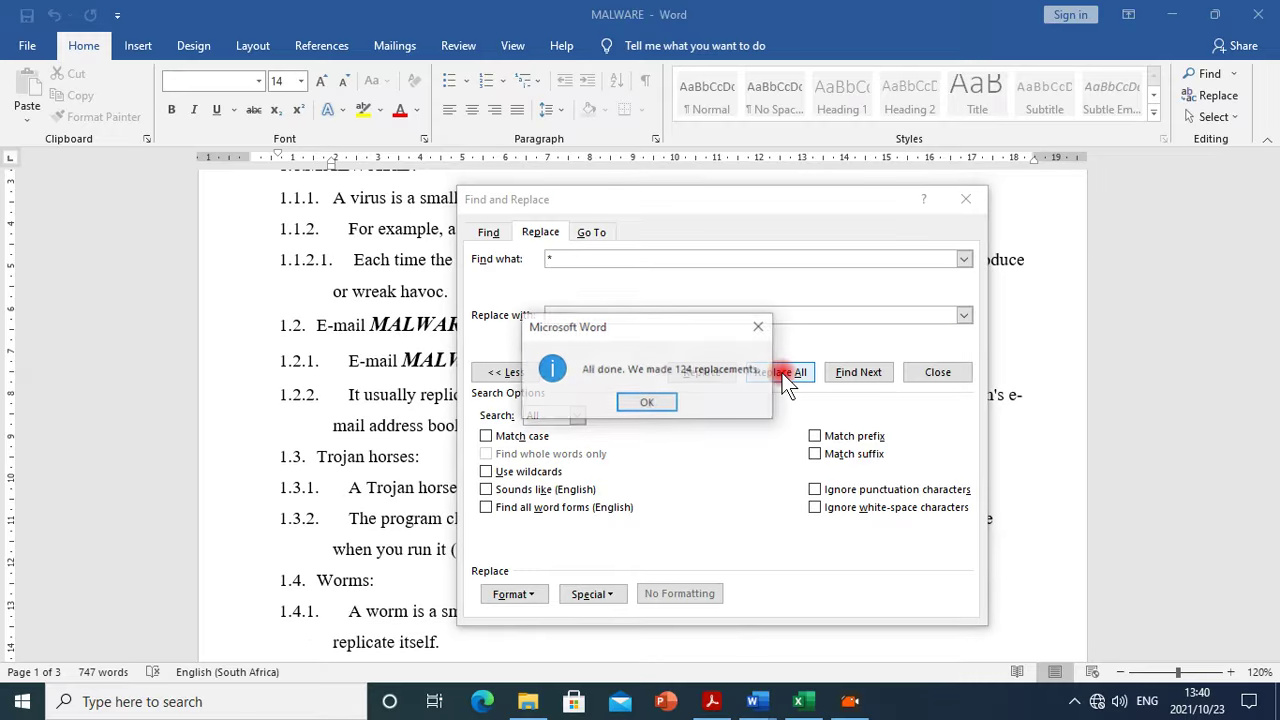
left_click(638, 392)
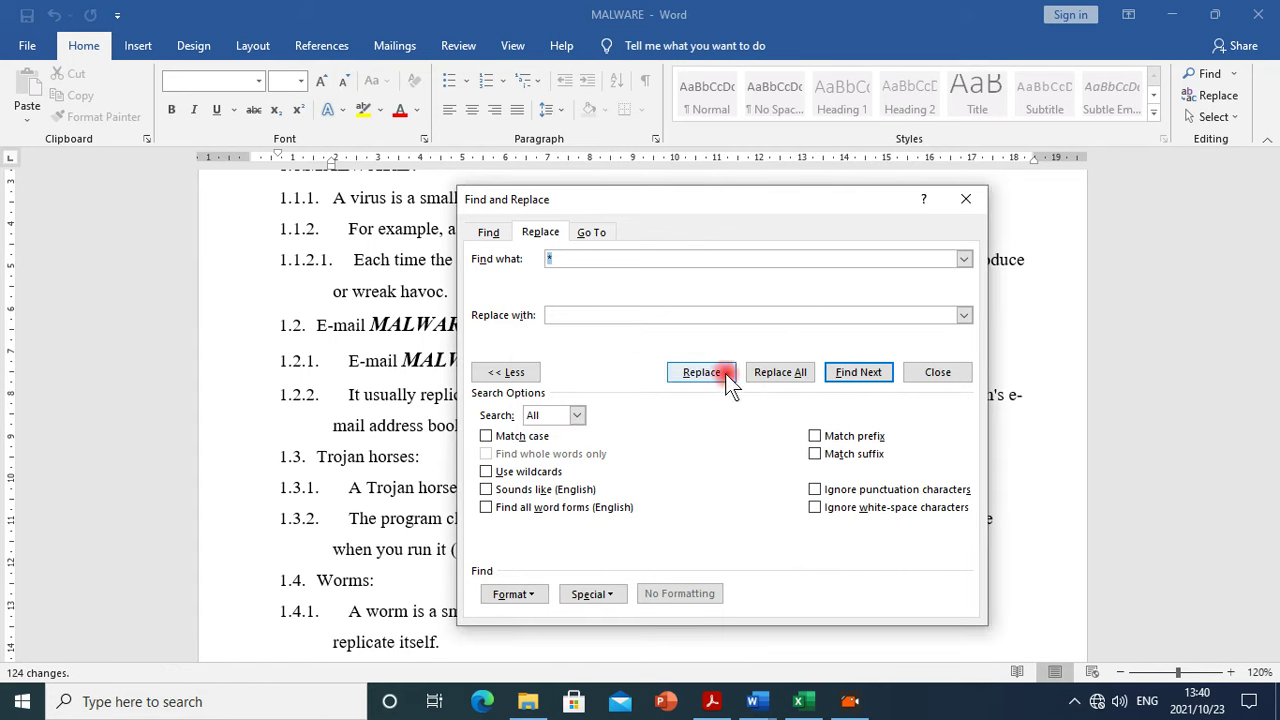
left_click(636, 317)
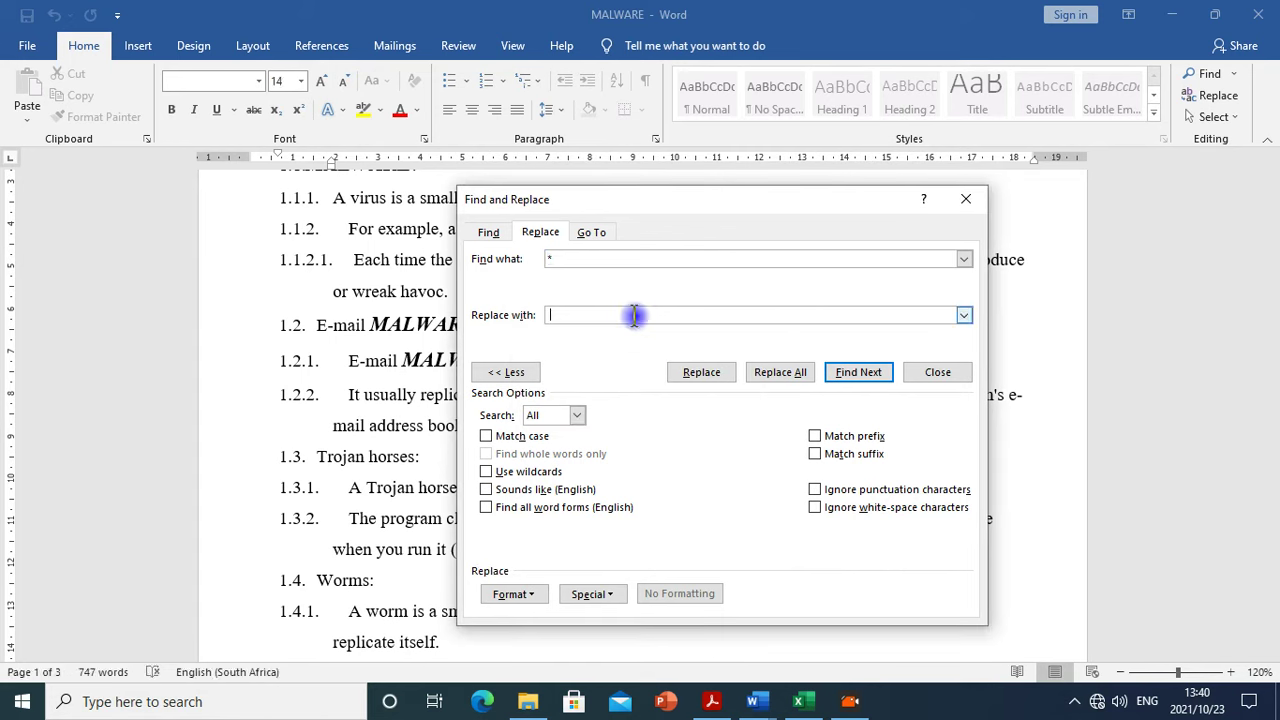
left_click(567, 256)
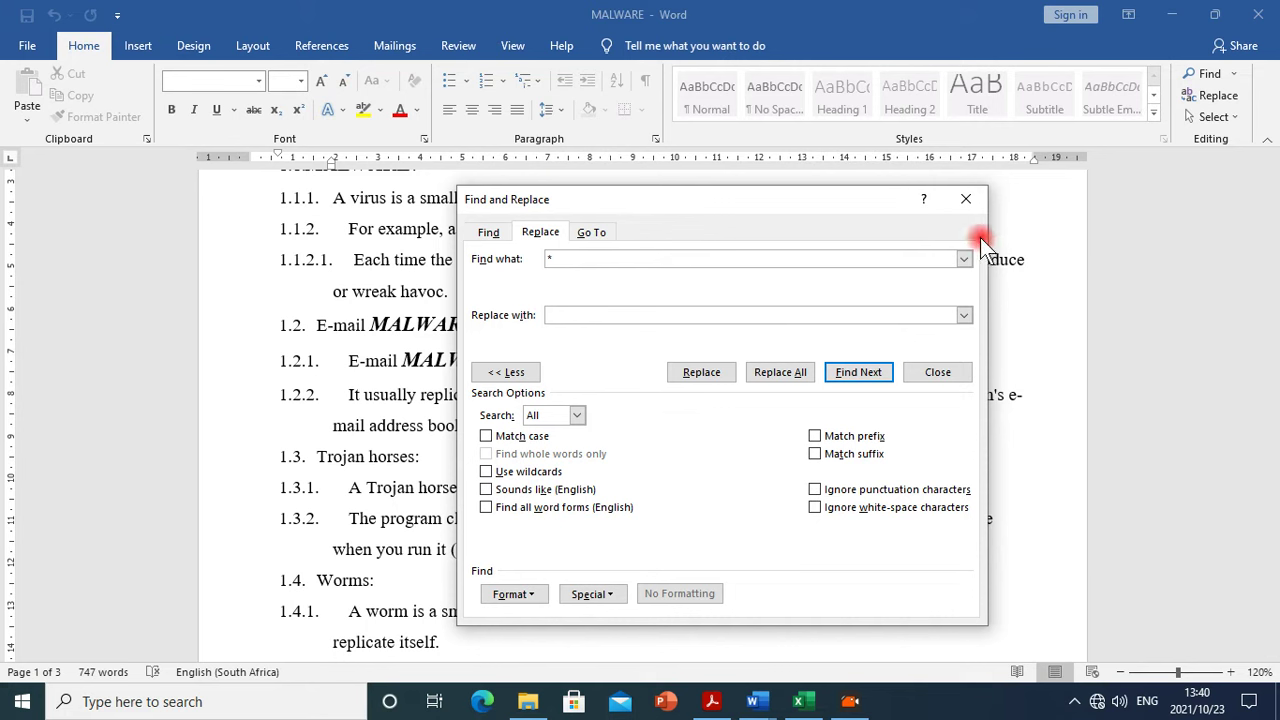
left_click(971, 207)
Examine the numbered list throughout the document for leftover asterisks and for the spacing after the numbers, including item 3.11
scroll(731, 490, "down", 15)
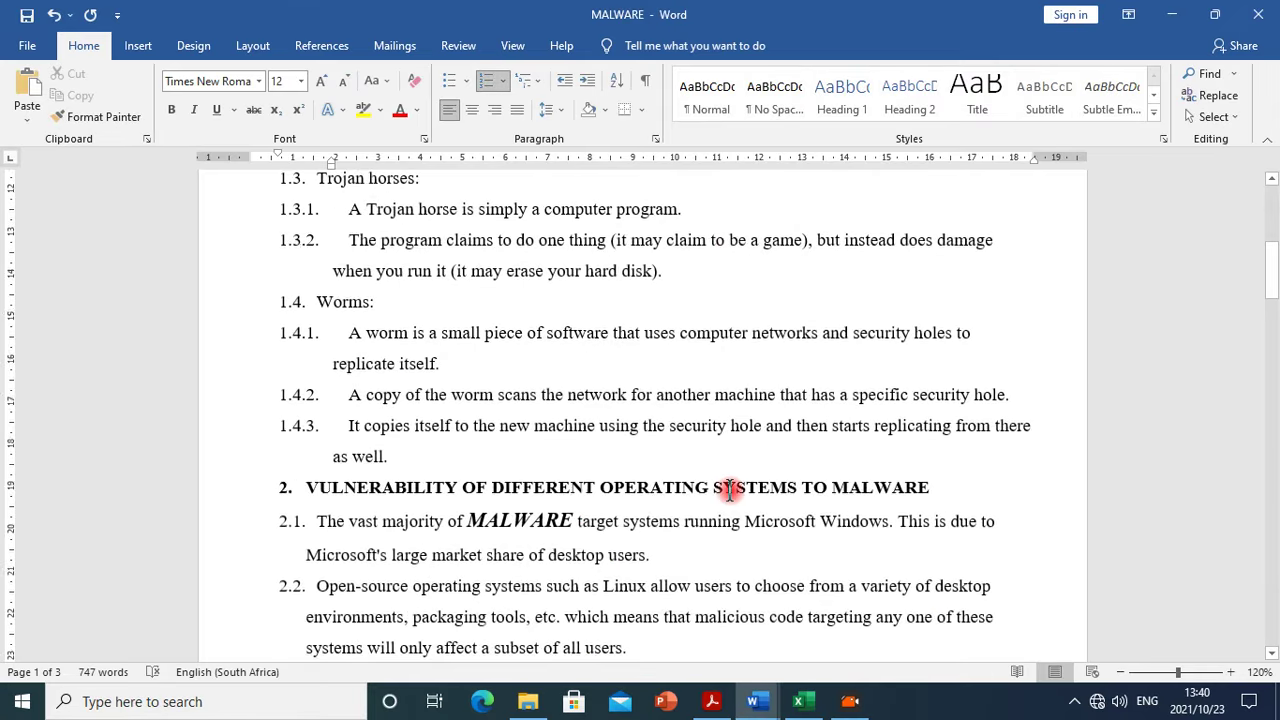
scroll(731, 490, "down", 6)
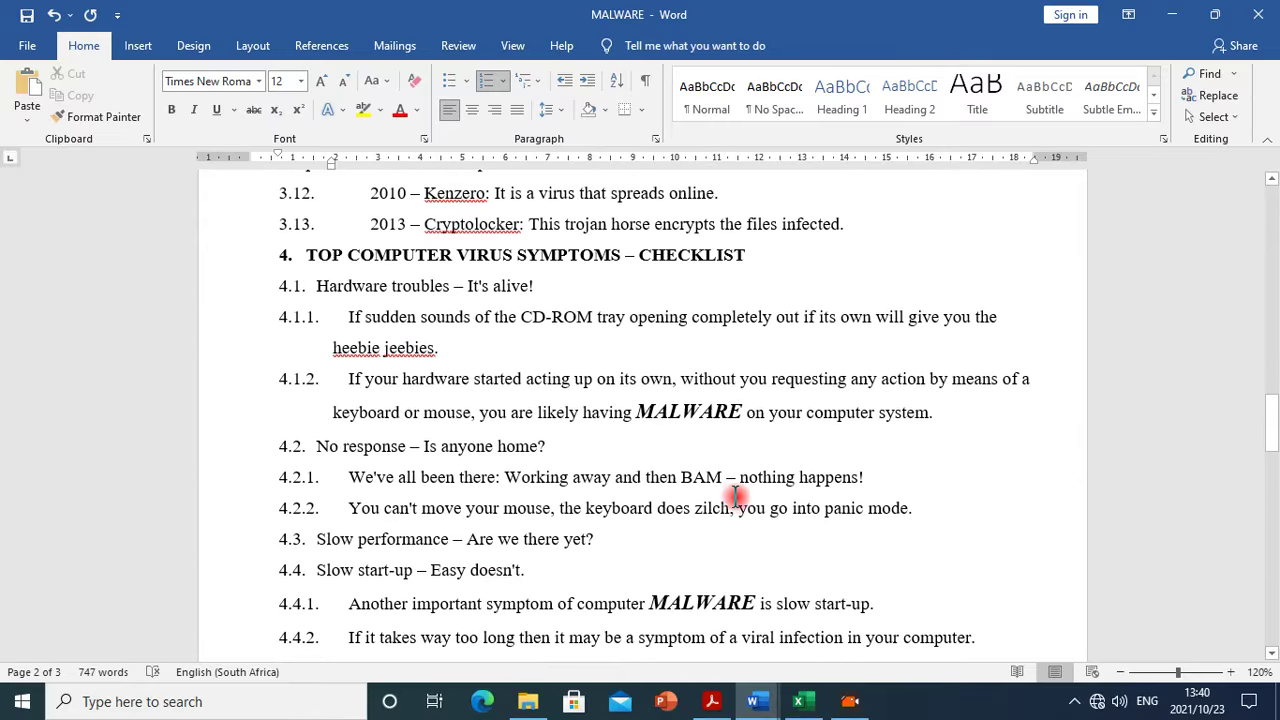
scroll(740, 498, "up", 3)
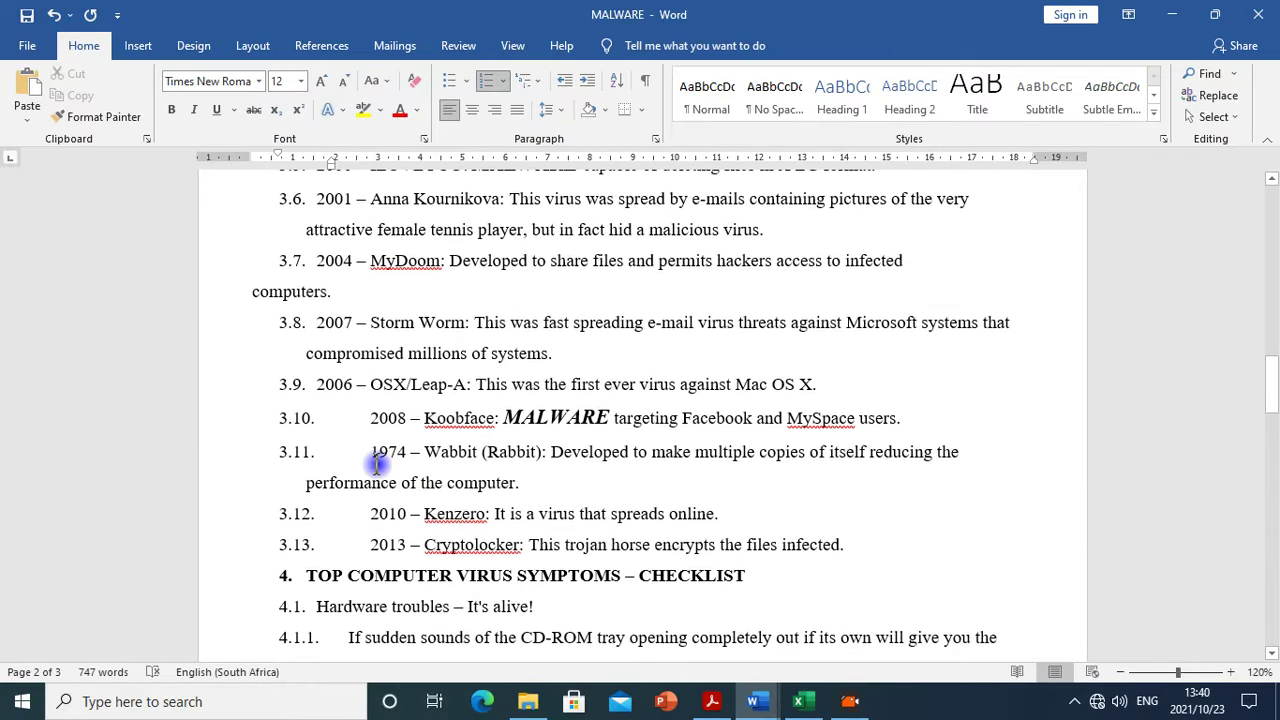
left_click(370, 453)
left_click_drag(368, 453, 321, 447)
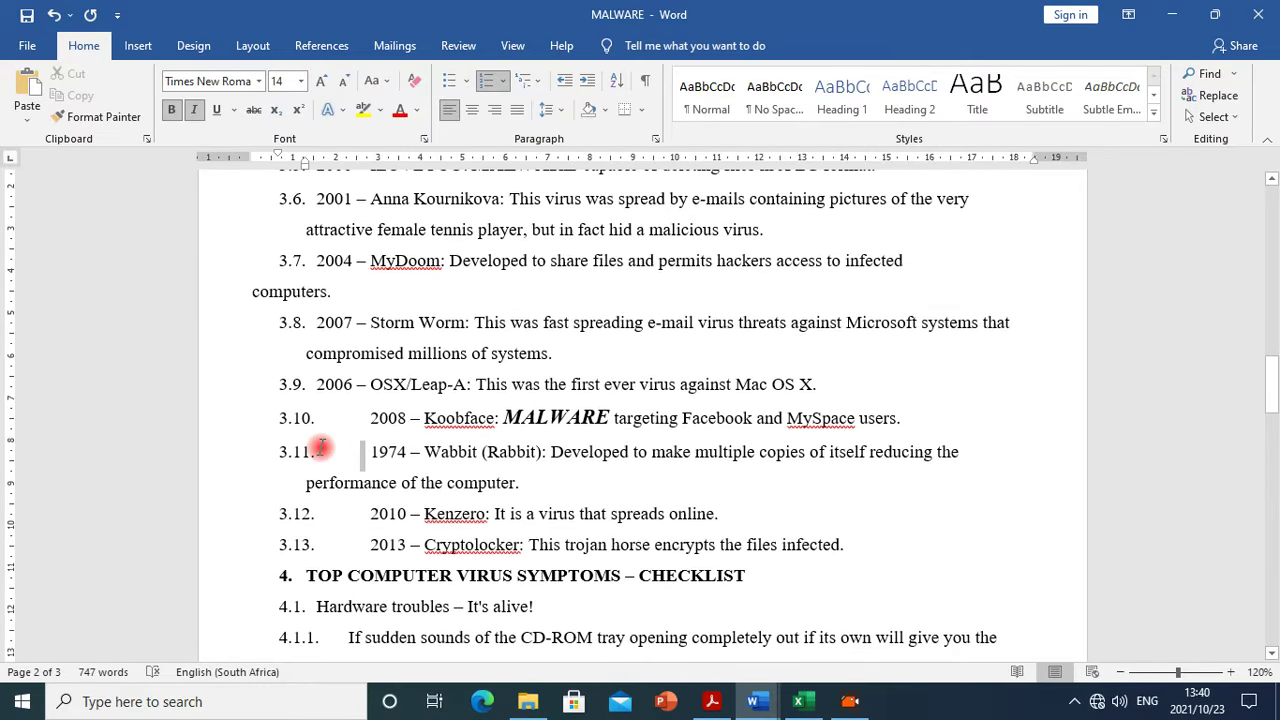
scroll(743, 543, "down", 5)
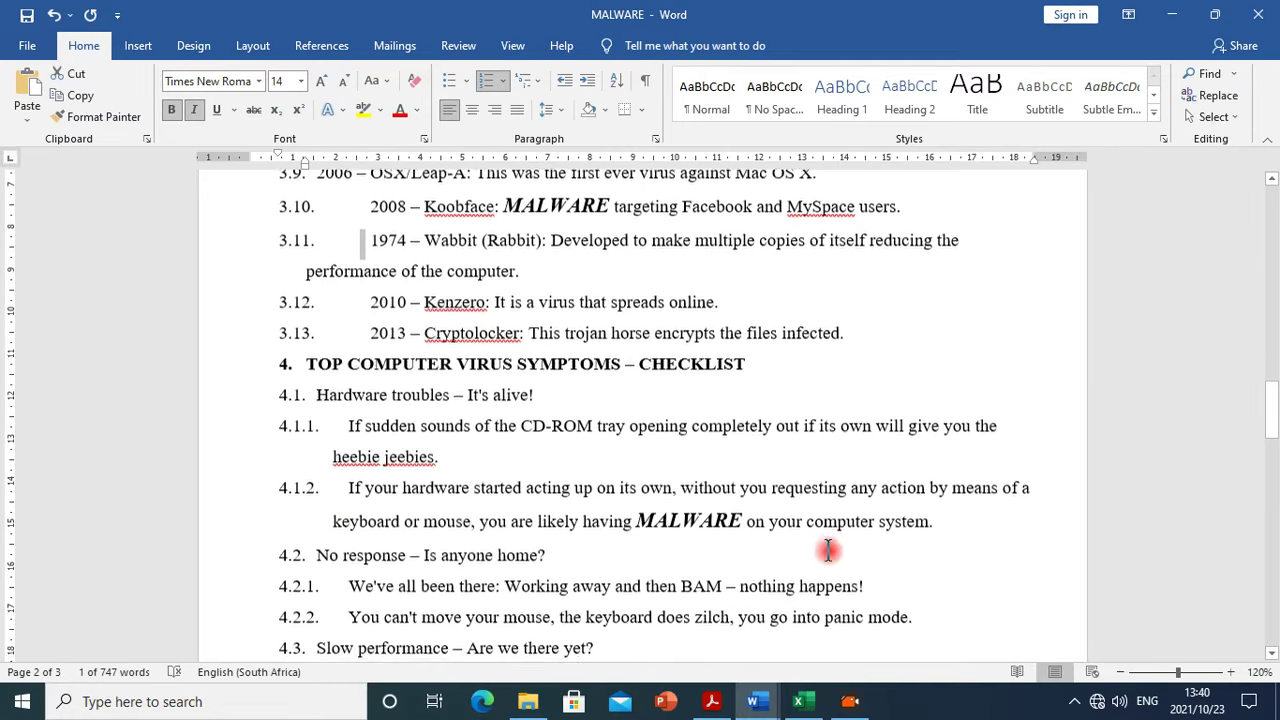
scroll(843, 552, "down", 12)
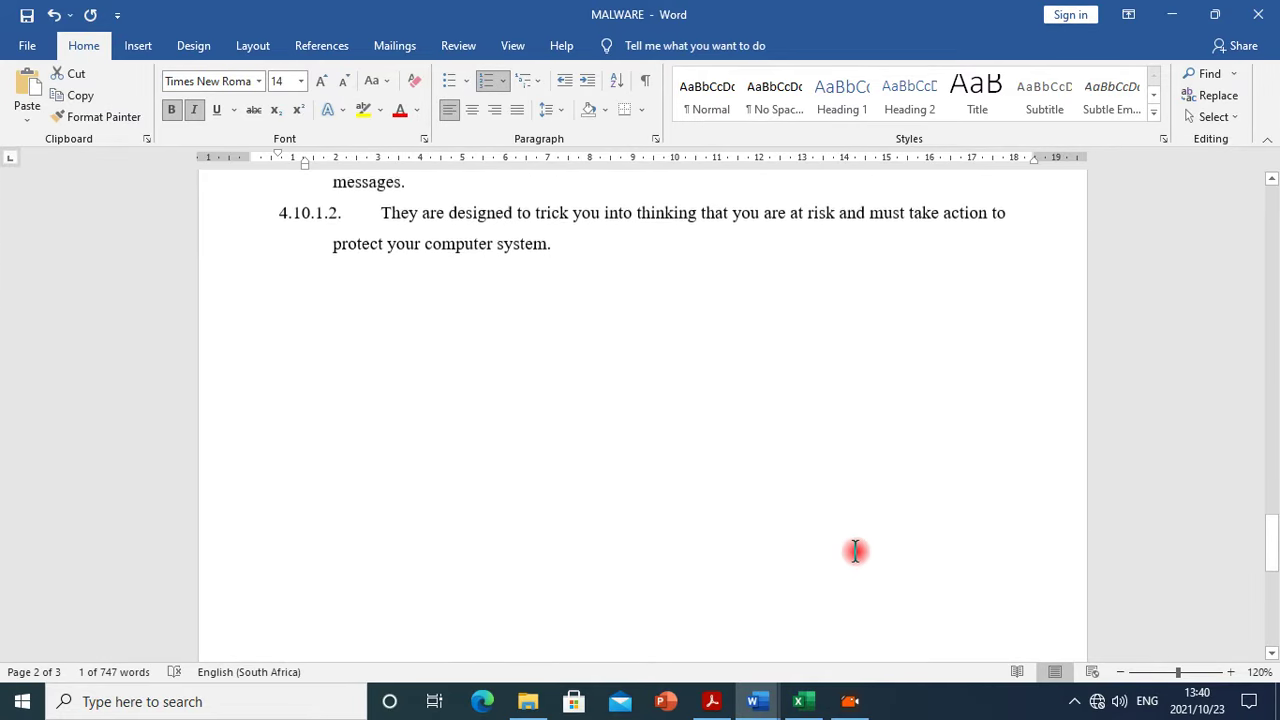
scroll(855, 550, "up", 10)
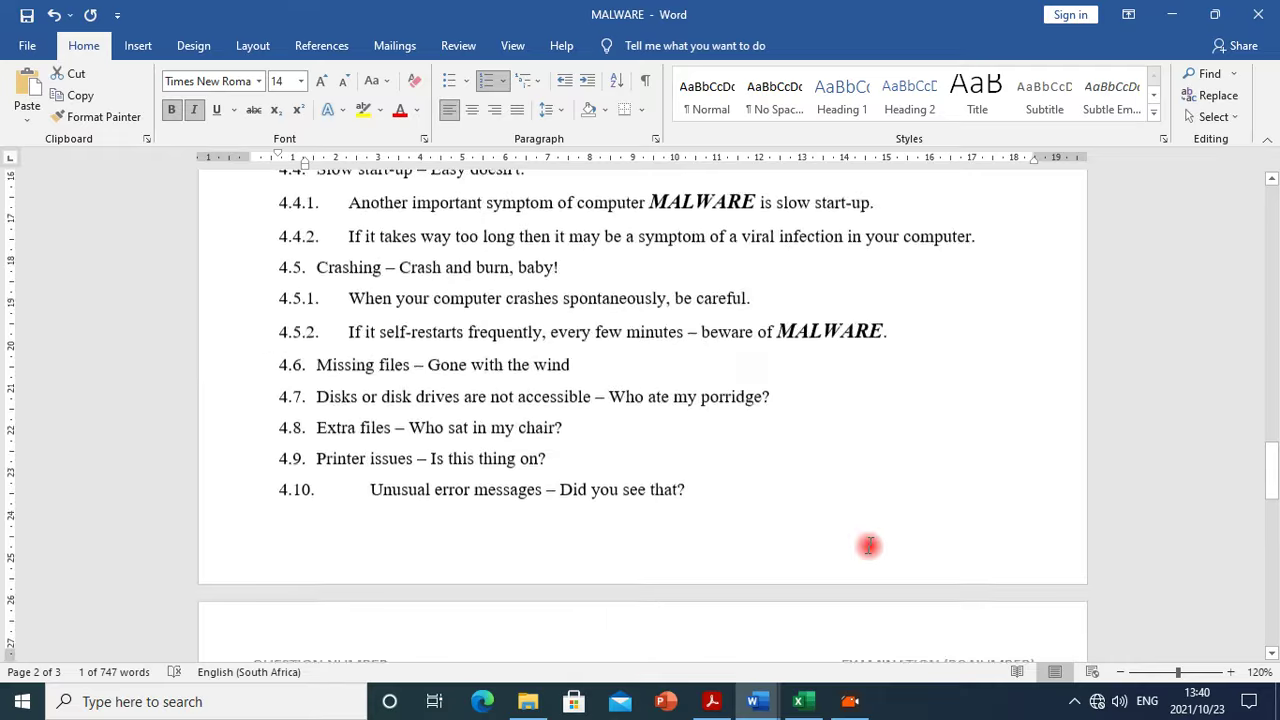
scroll(869, 545, "up", 15)
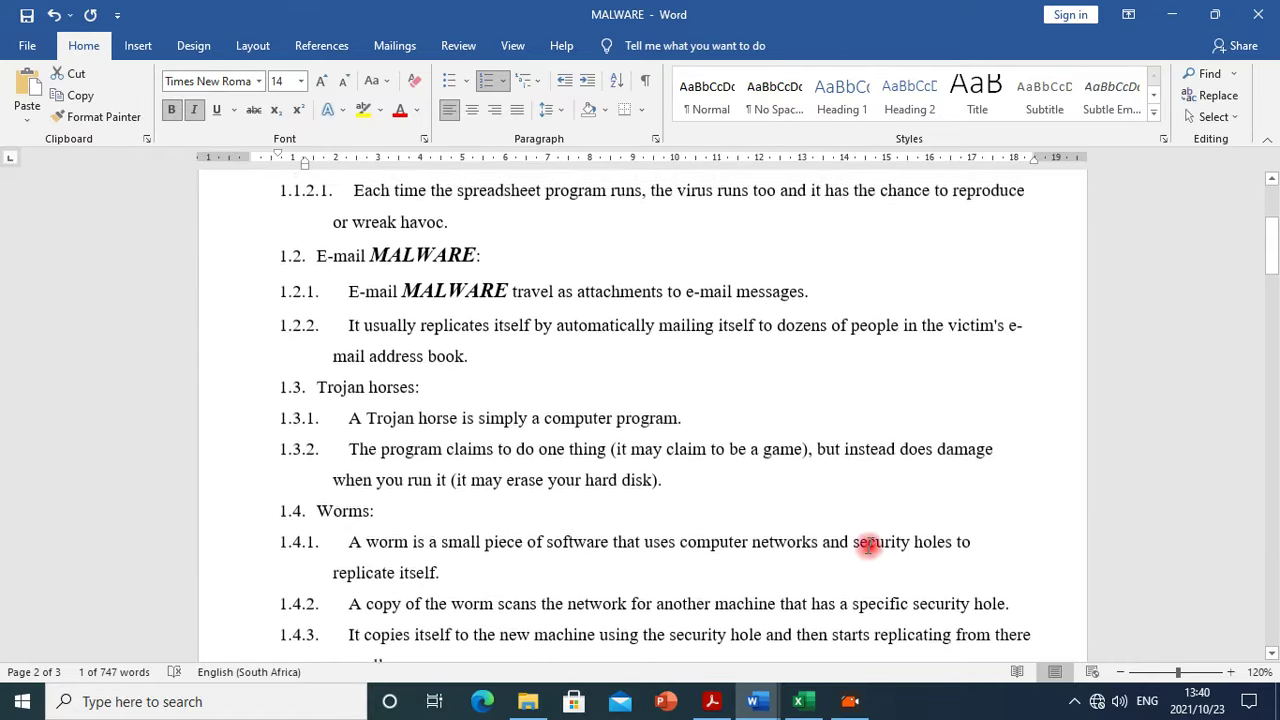
scroll(770, 493, "down", 4)
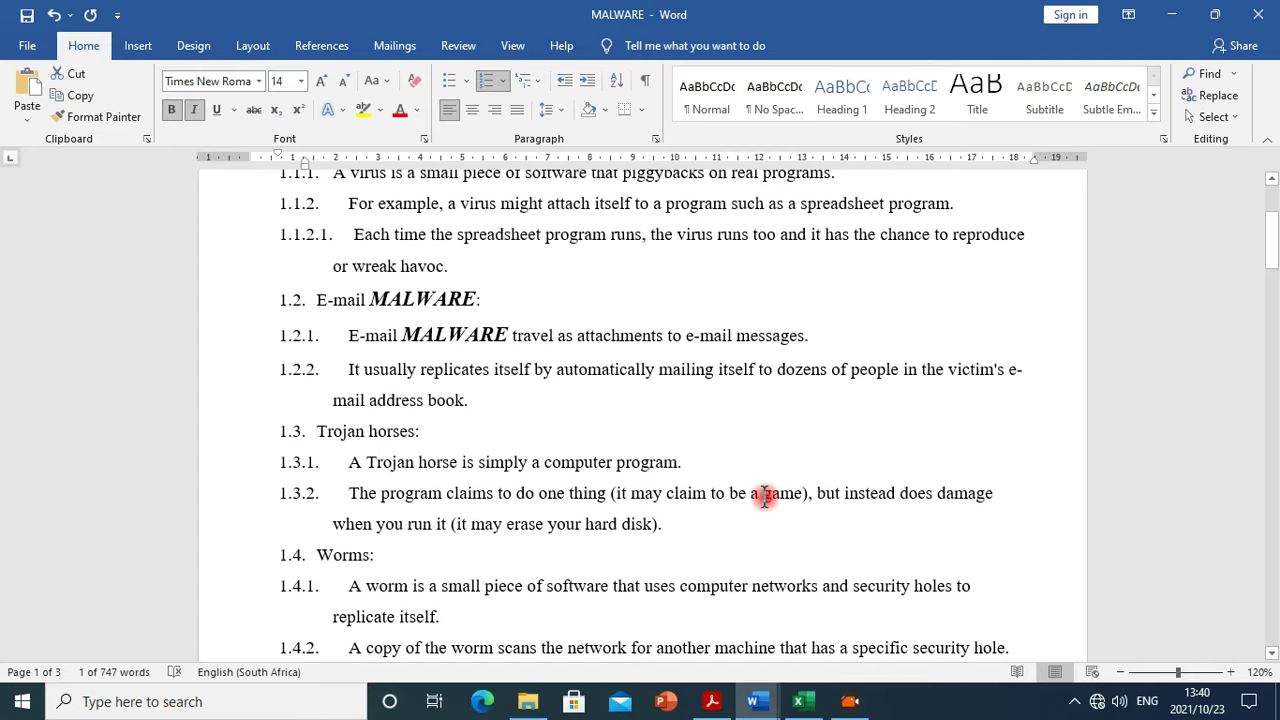
Switch to the exam PDF in Acrobat Reader, read the page break instructions, and return to the Word document
left_click(711, 702)
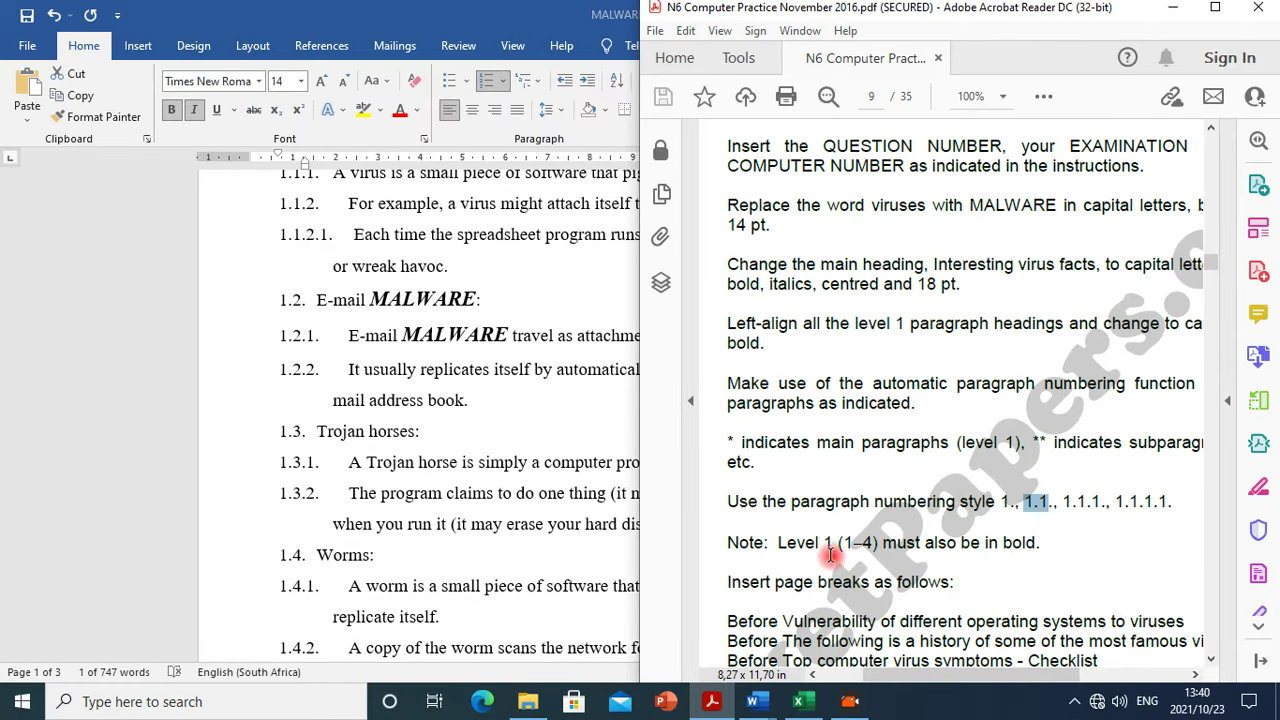
scroll(965, 614, "down", 3)
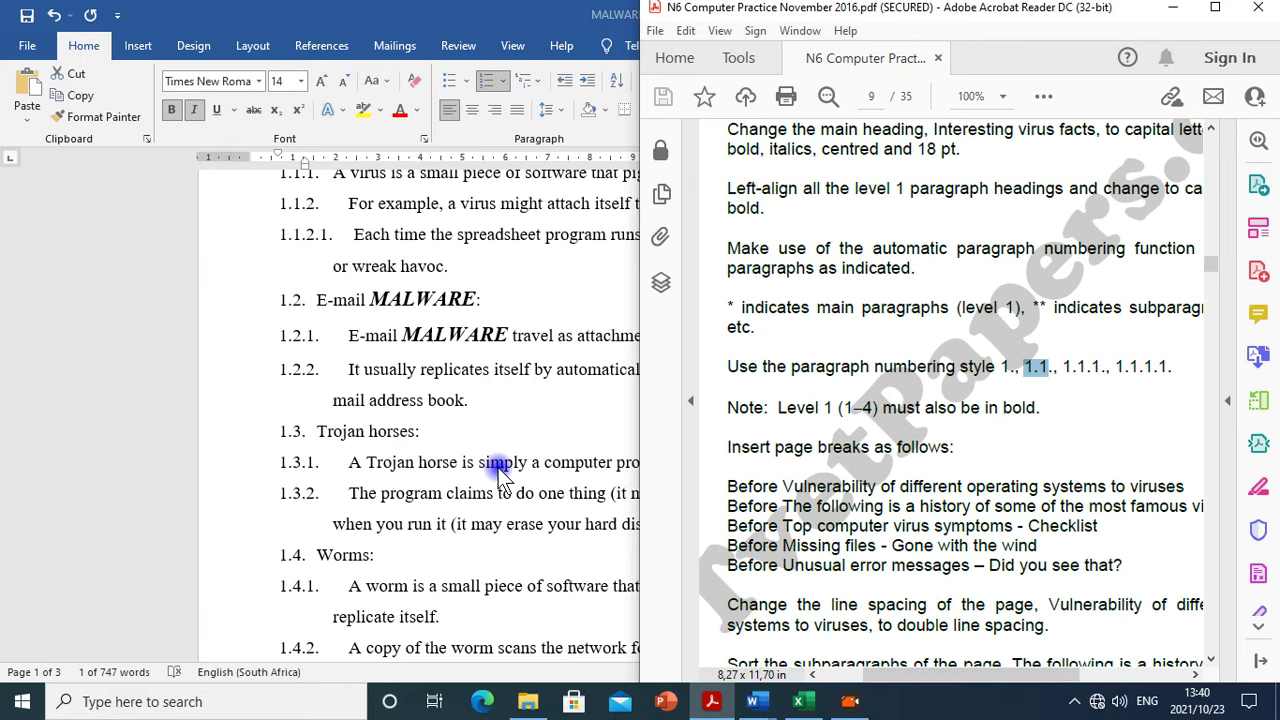
left_click(545, 490)
scroll(668, 487, "up", 3)
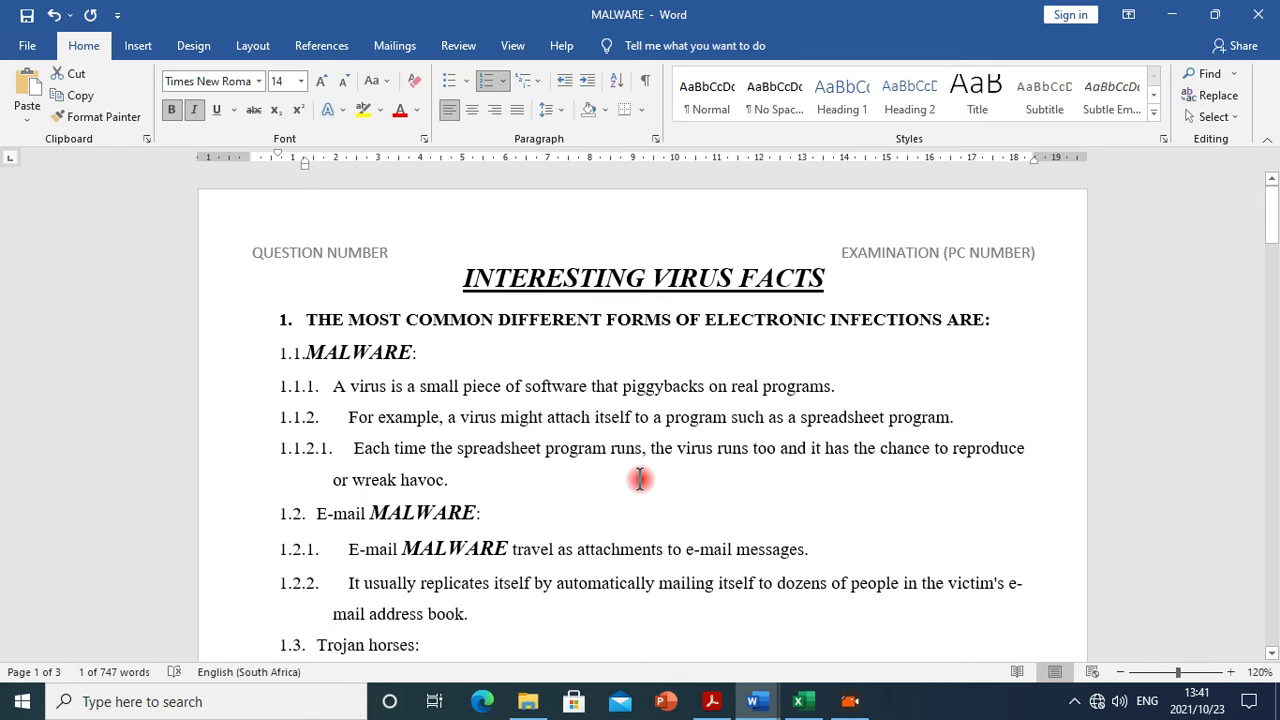
Insert a Next Page section break at the end of item 1.4.3, before the heading VULNERABILITY OF DIFFERENT OPERATING SYSTEMS TO MALWARE
scroll(646, 477, "down", 4)
scroll(640, 477, "down", 5)
scroll(600, 446, "up", 1)
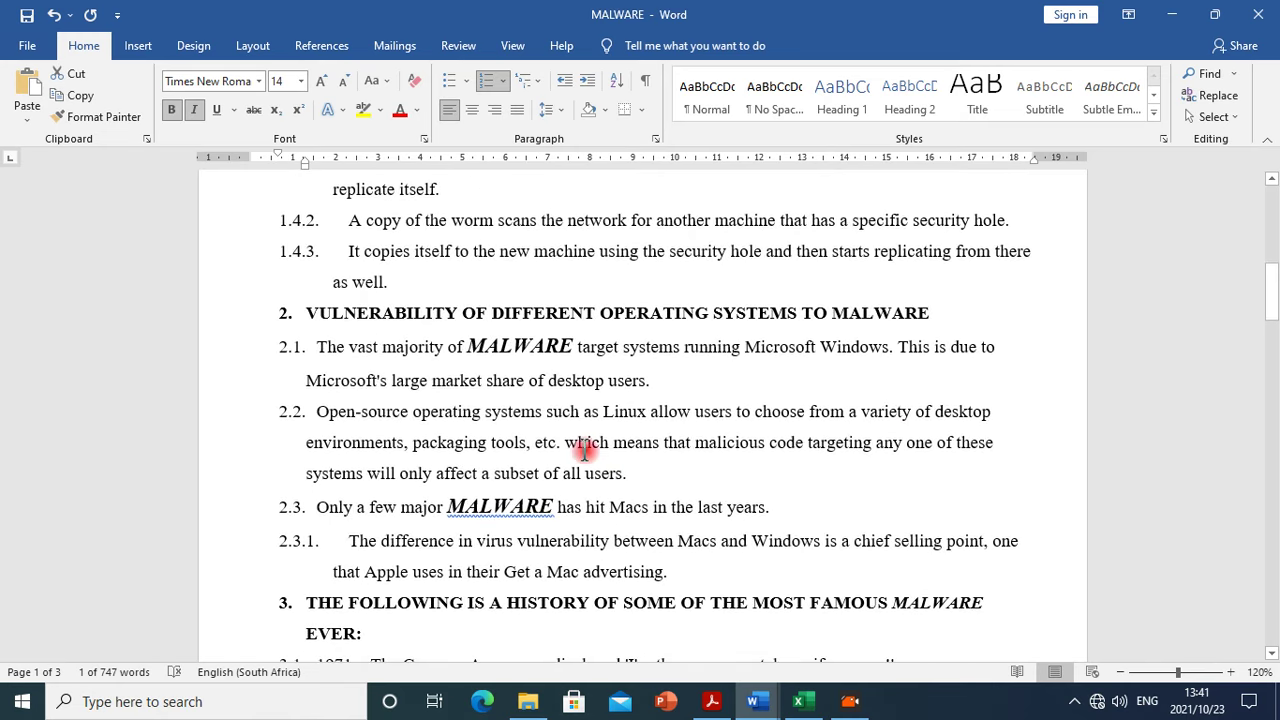
left_click(411, 292)
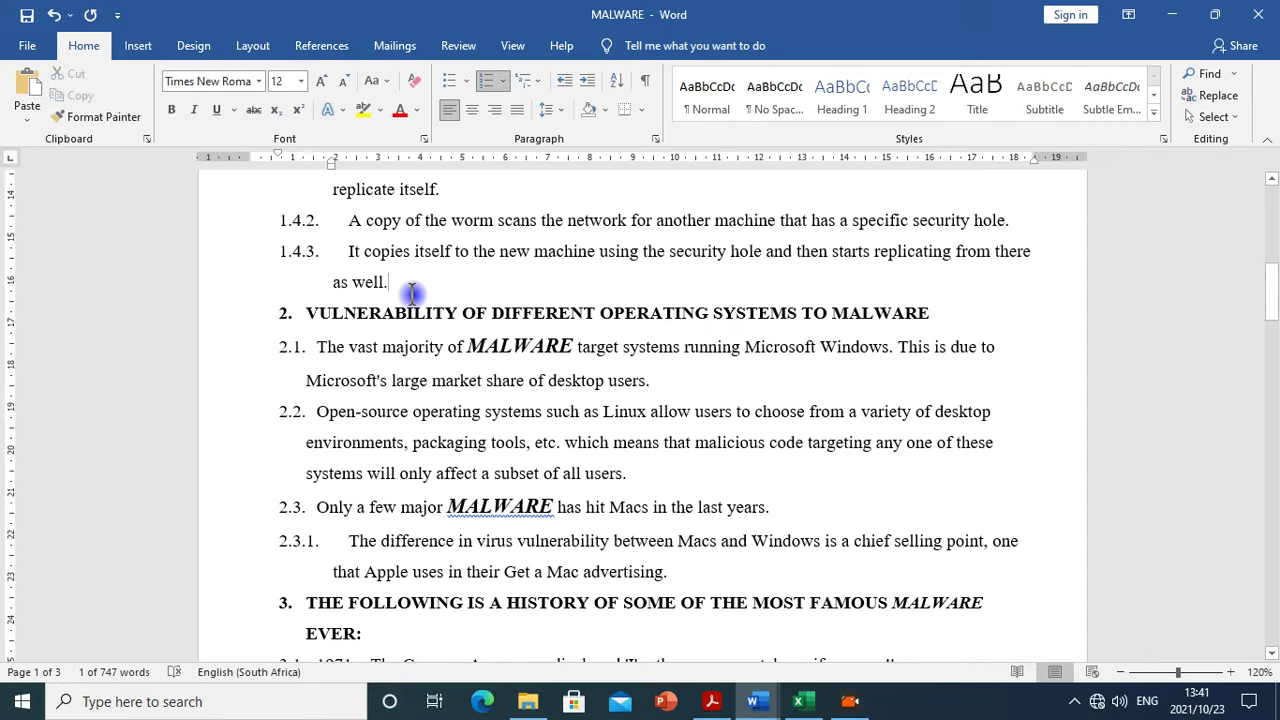
left_click(267, 41)
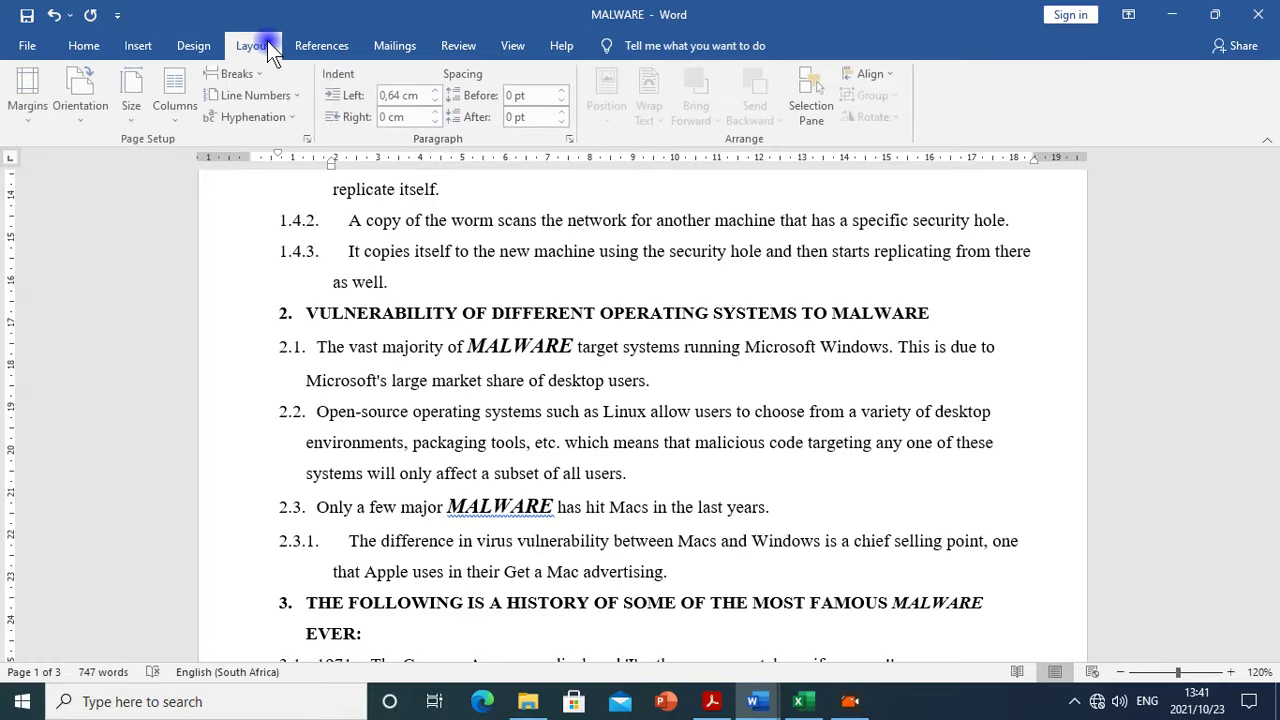
left_click(269, 73)
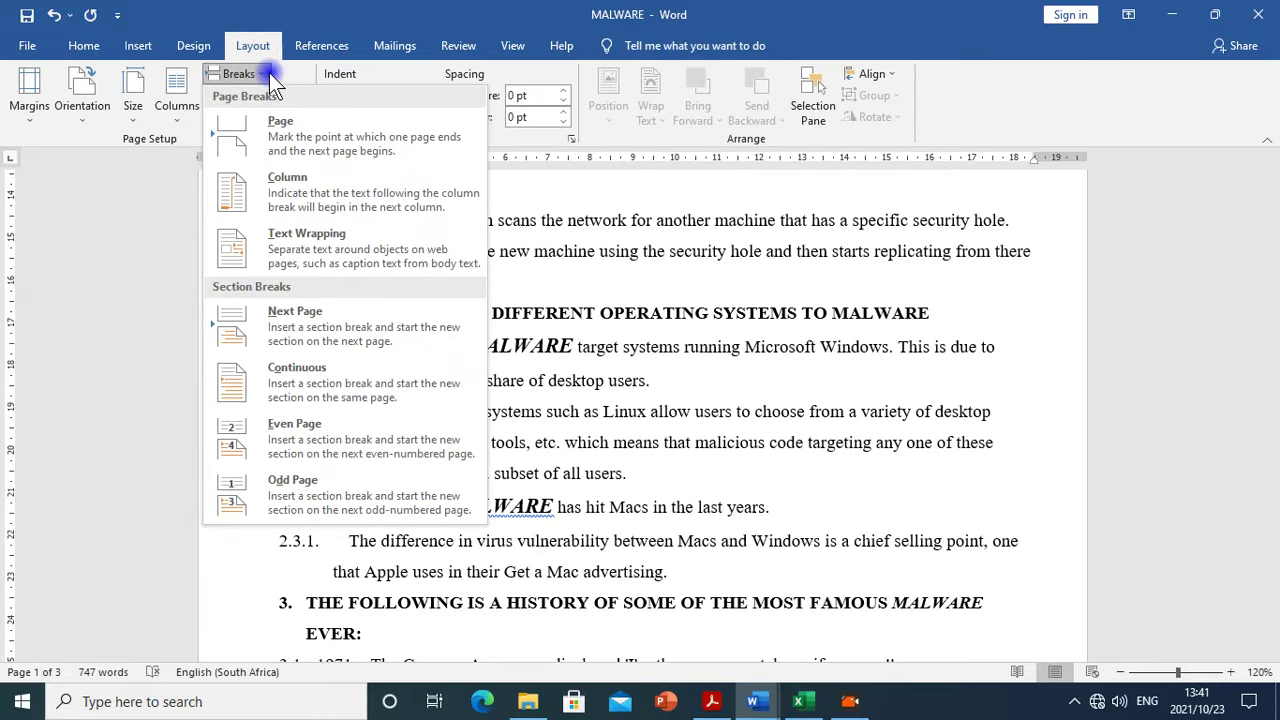
left_click(414, 328)
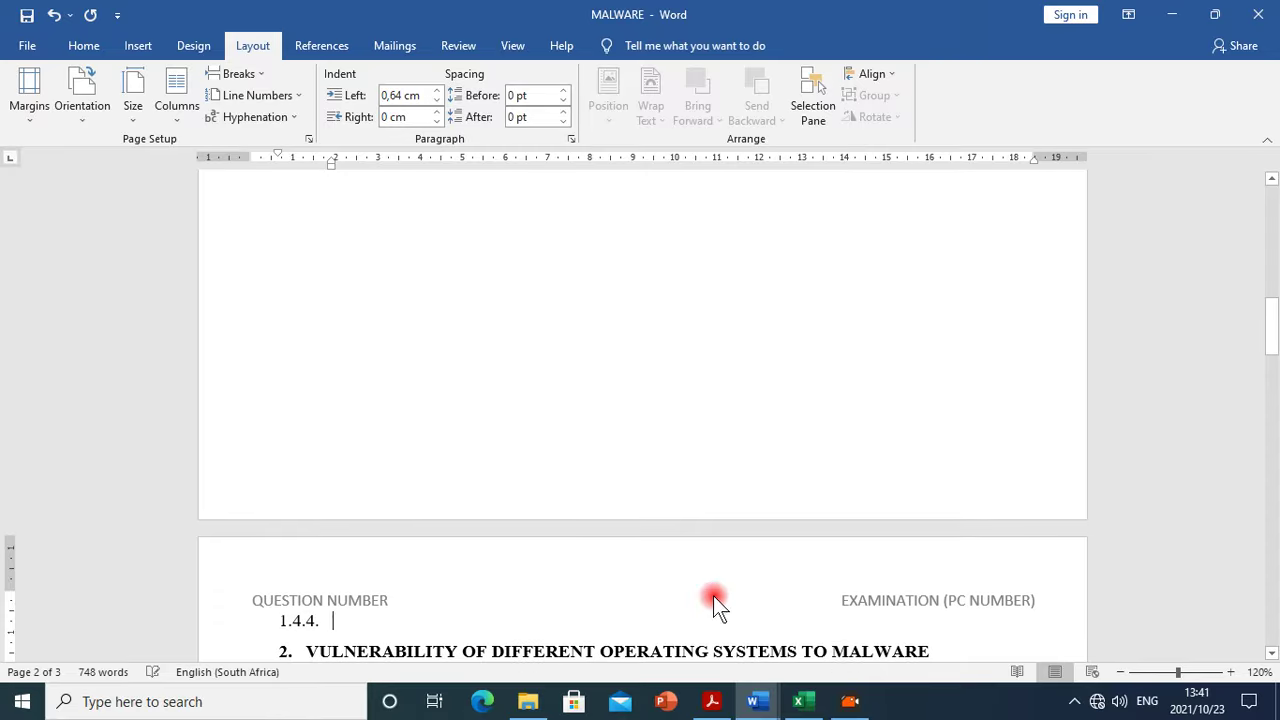
Delete the empty list item above heading 2 and restore the full stop after "as well" in item 1.4.3
key("BackSpace")
key("BackSpace")
key("BackSpace")
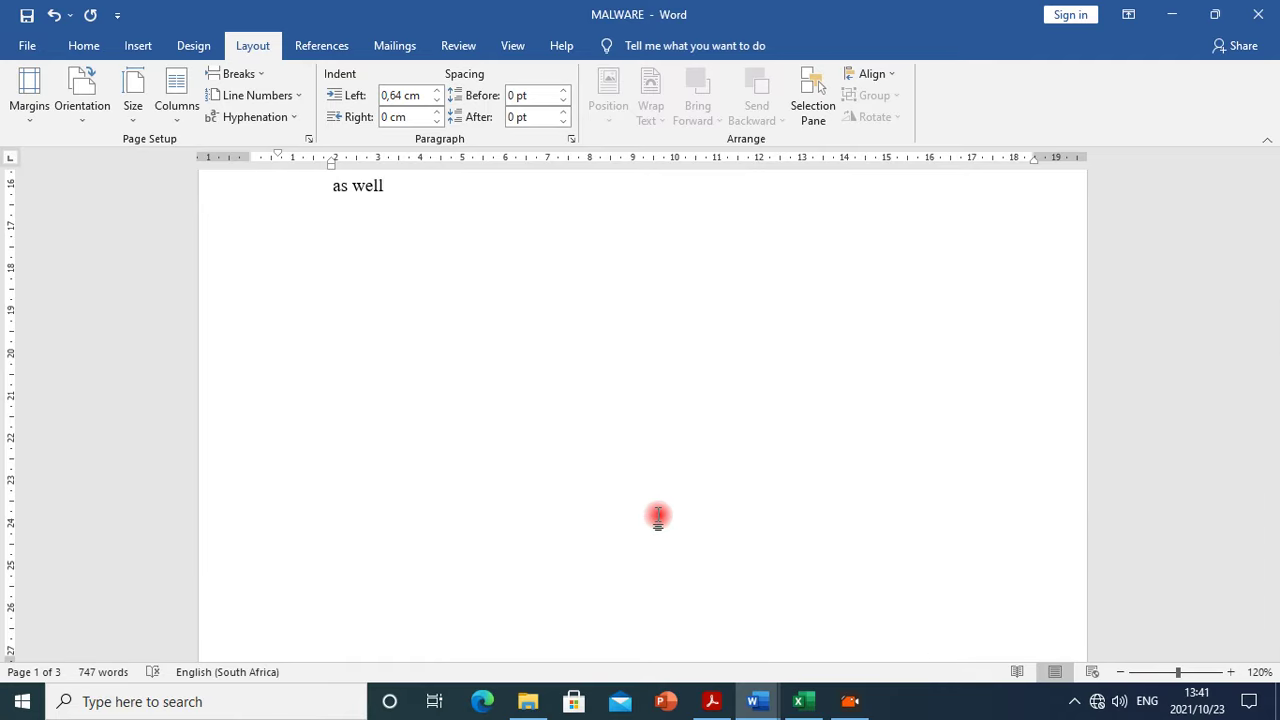
type(".")
scroll(650, 300, "up", 4)
scroll(690, 300, "down", 8)
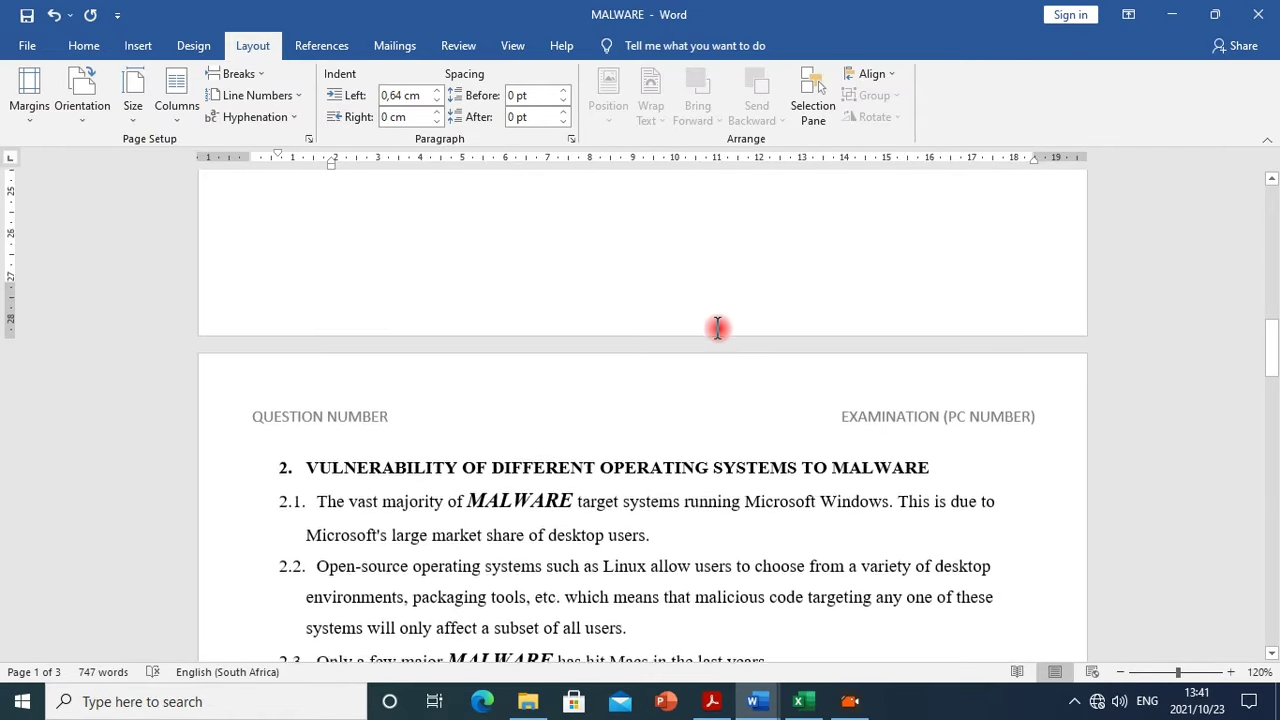
Check in the exam PDF in Acrobat Reader which heading follows Vulnerability in the page break list, and return to the Word document
scroll(717, 327, "down", 3)
left_click(712, 701)
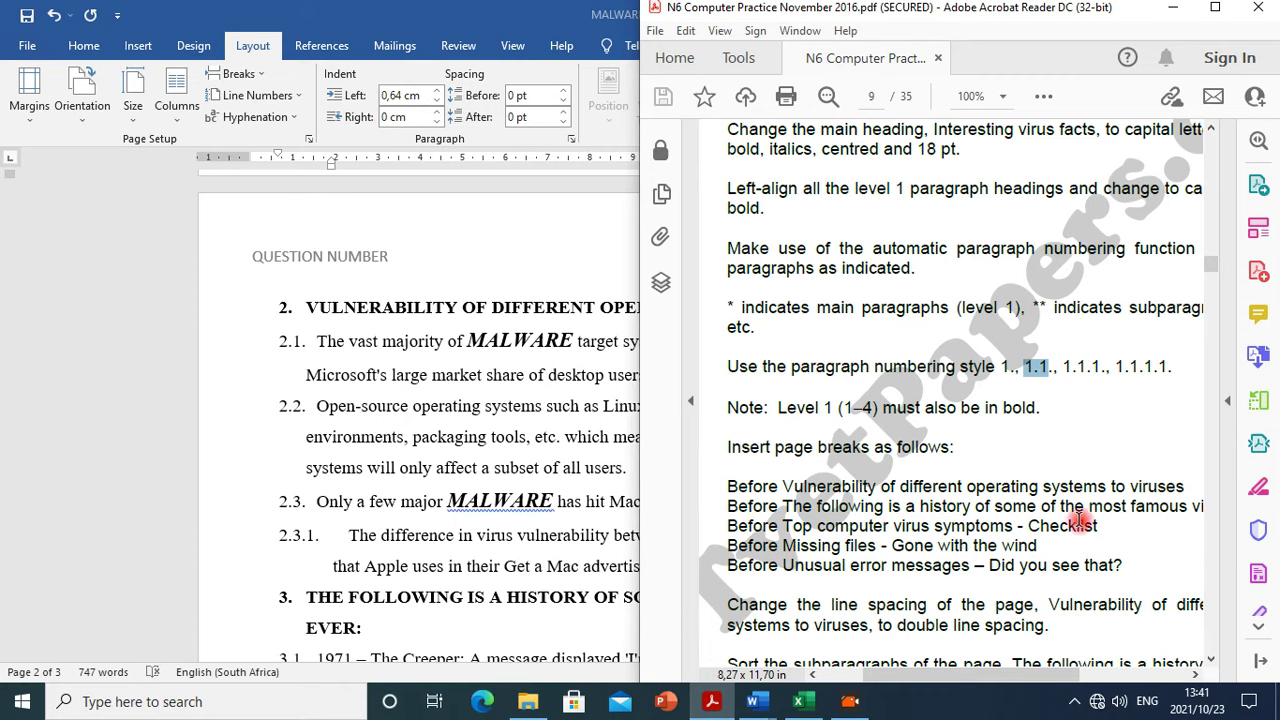
scroll(394, 486, "down", 4)
scroll(420, 443, "up", 3)
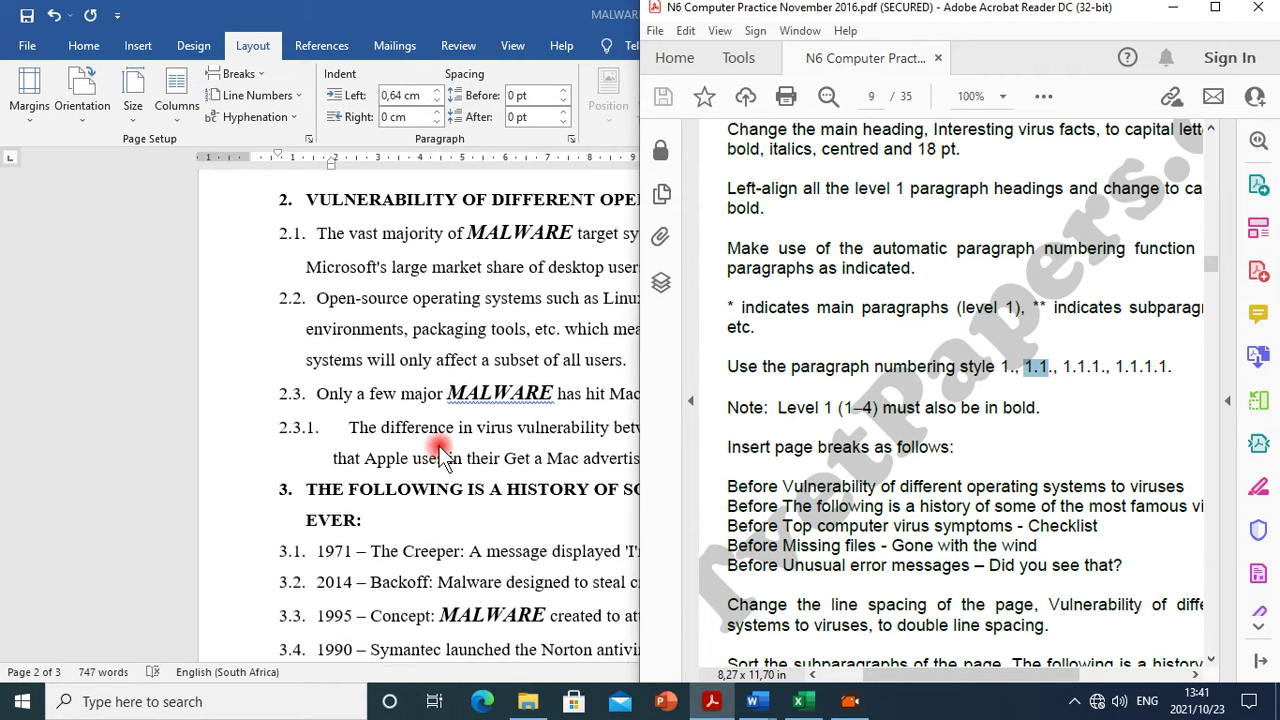
left_click(610, 460)
Insert a Next Page section break after item 2.3.1, remove the empty item above heading 3 and restore the full stop after "advertising"
left_click(731, 469)
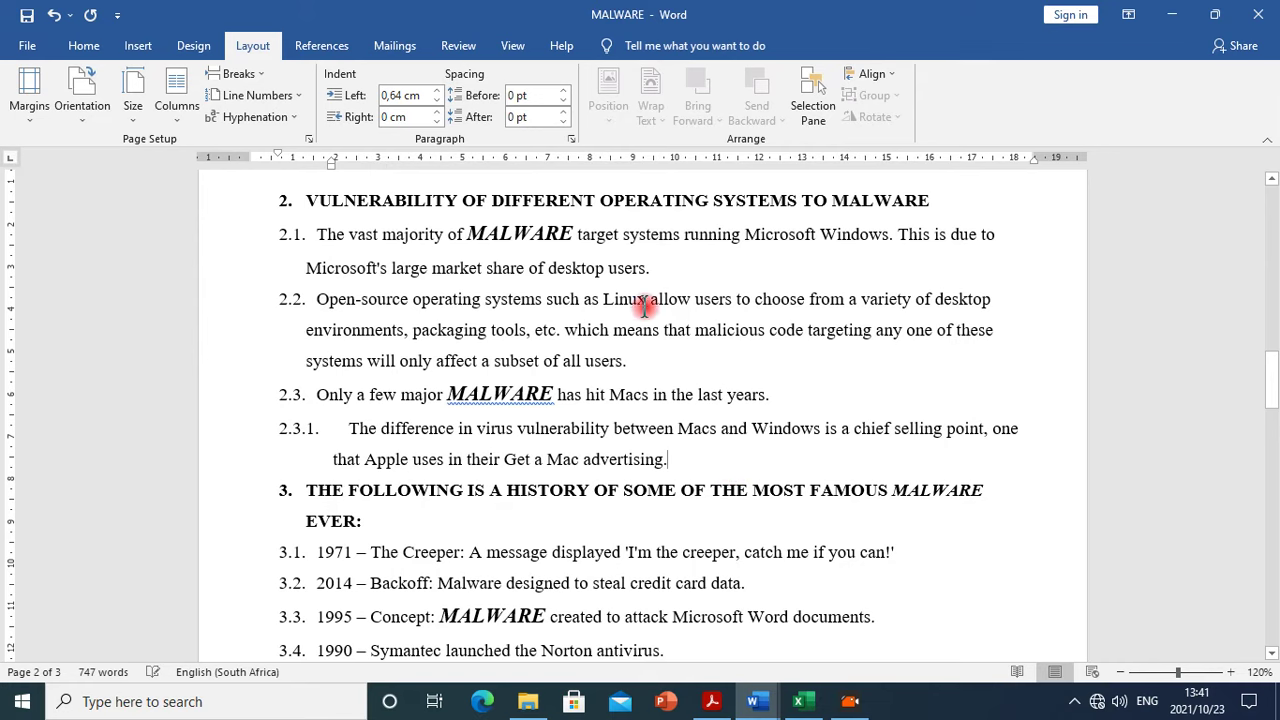
left_click(240, 75)
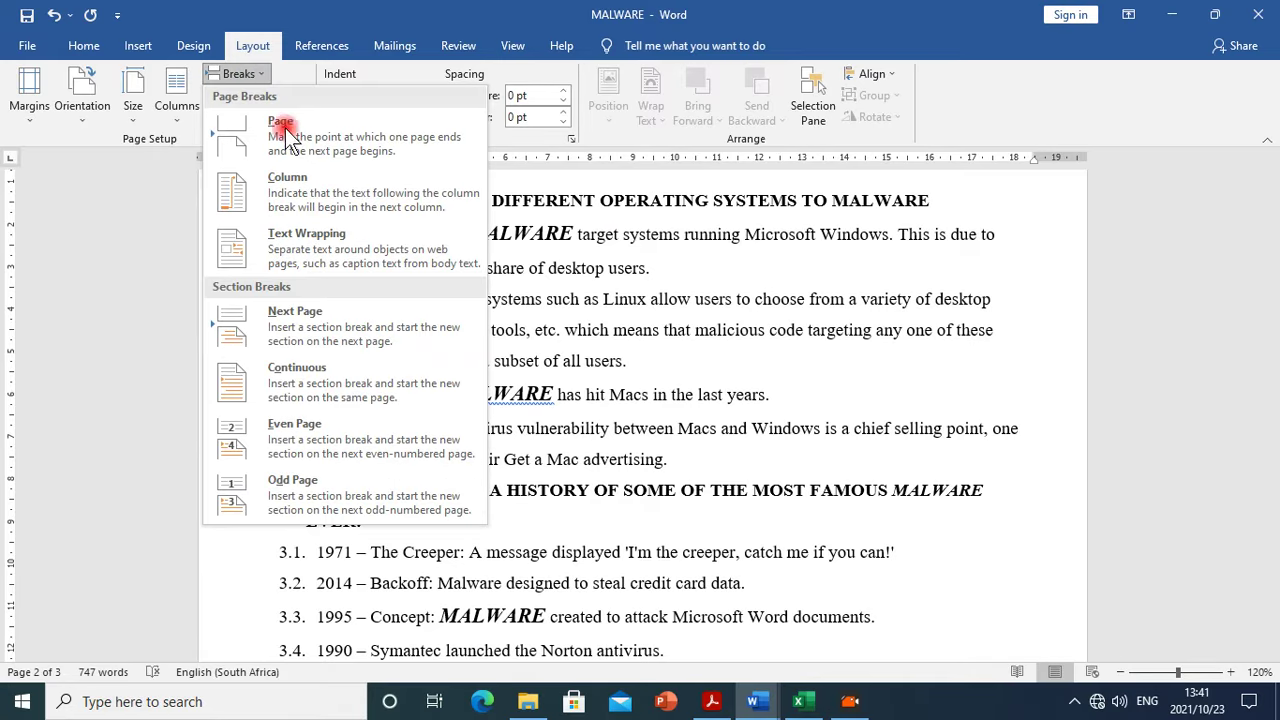
left_click(300, 335)
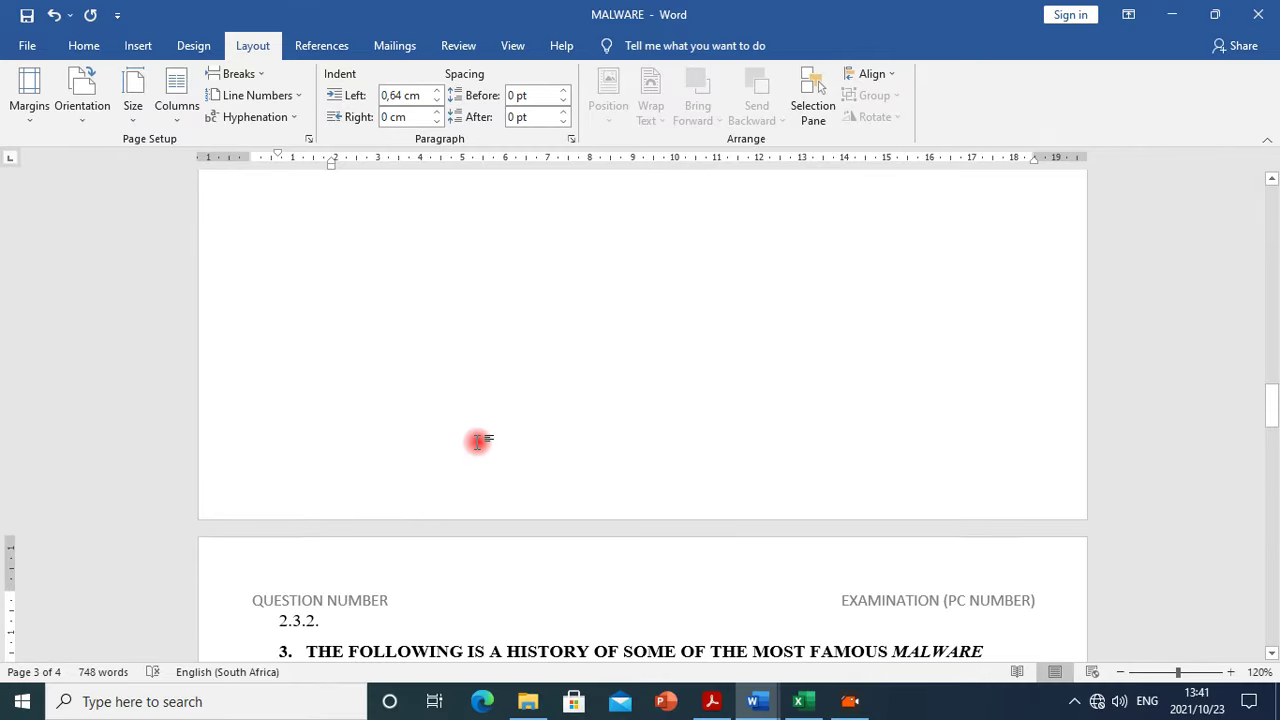
key("BackSpace")
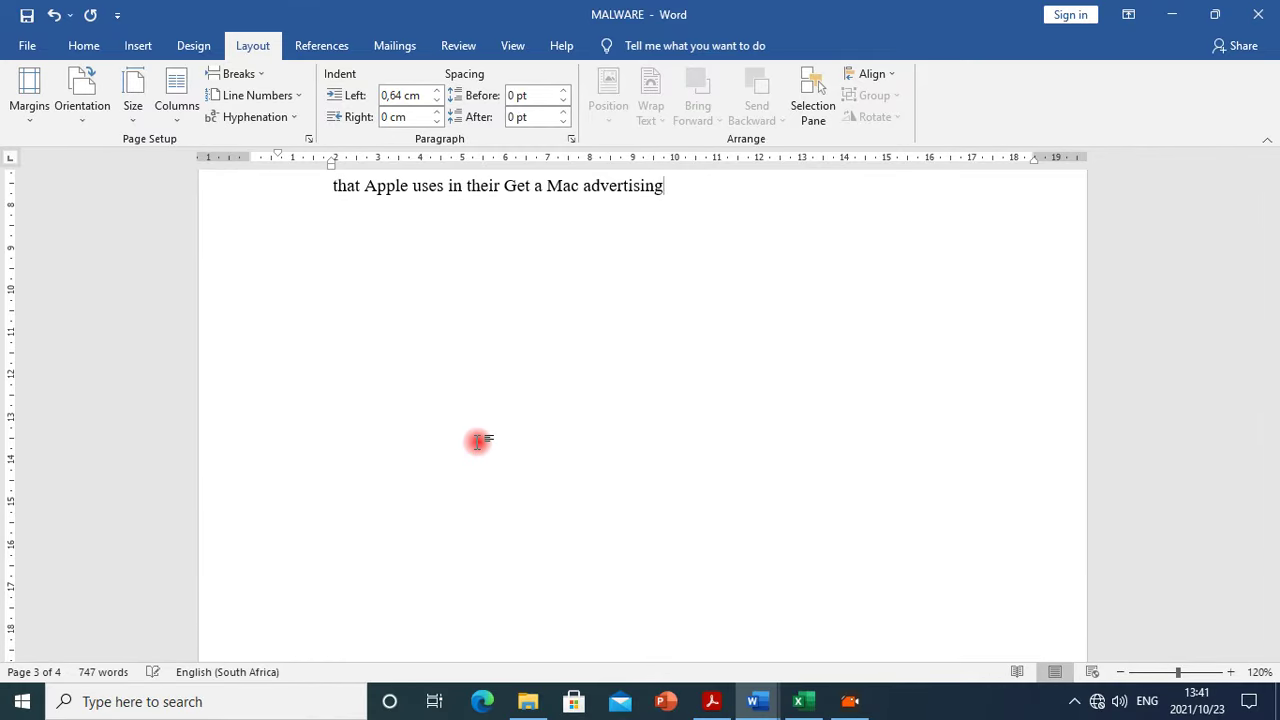
type(".")
Try to insert a break after item 3.13, before TOP COMPUTER VIRUS SYMPTOMS – CHECKLIST, as the exam PDF lists, and remove the blank line above the heading
scroll(614, 380, "down", 5)
scroll(604, 500, "down", 10)
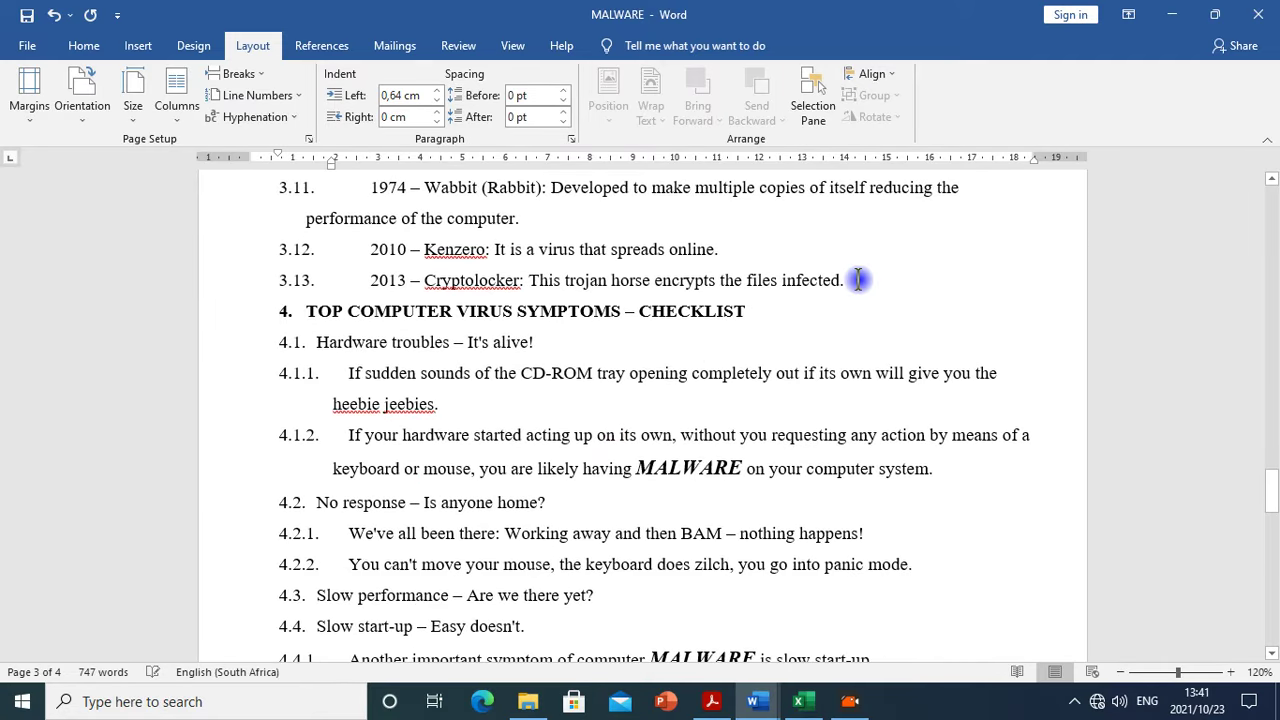
left_click(858, 280)
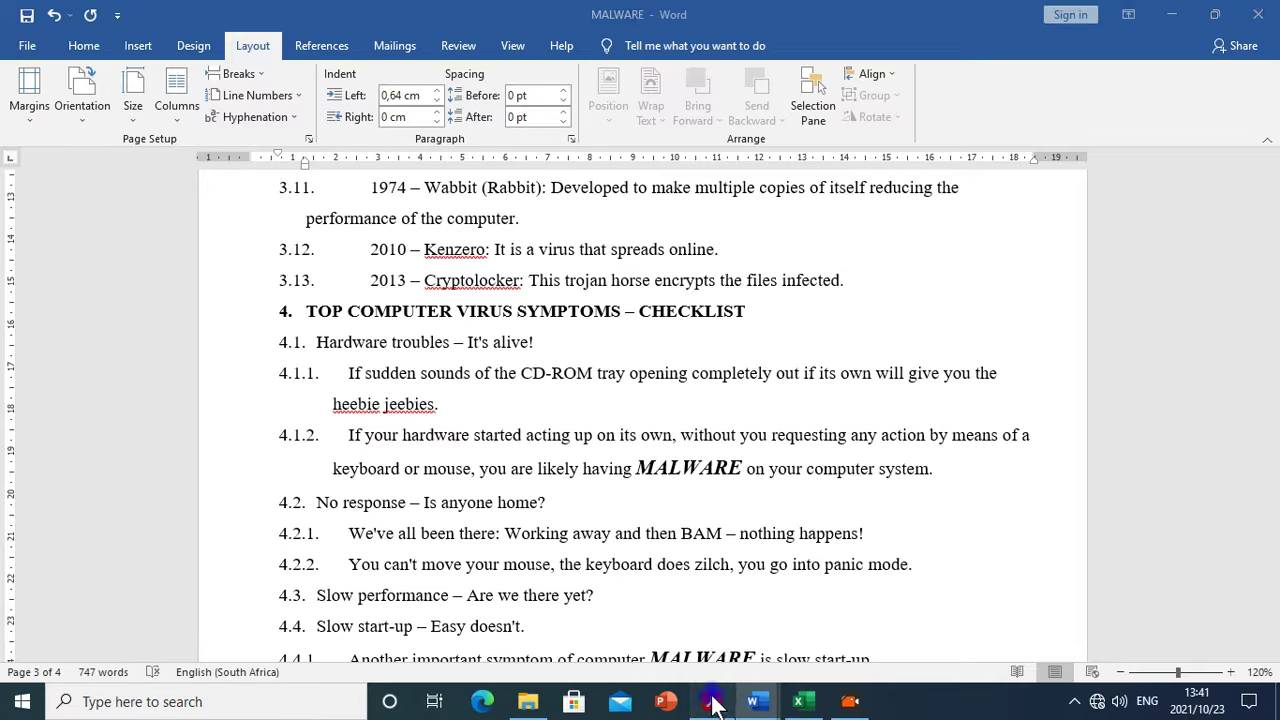
left_click(712, 701)
triple_click(928, 530)
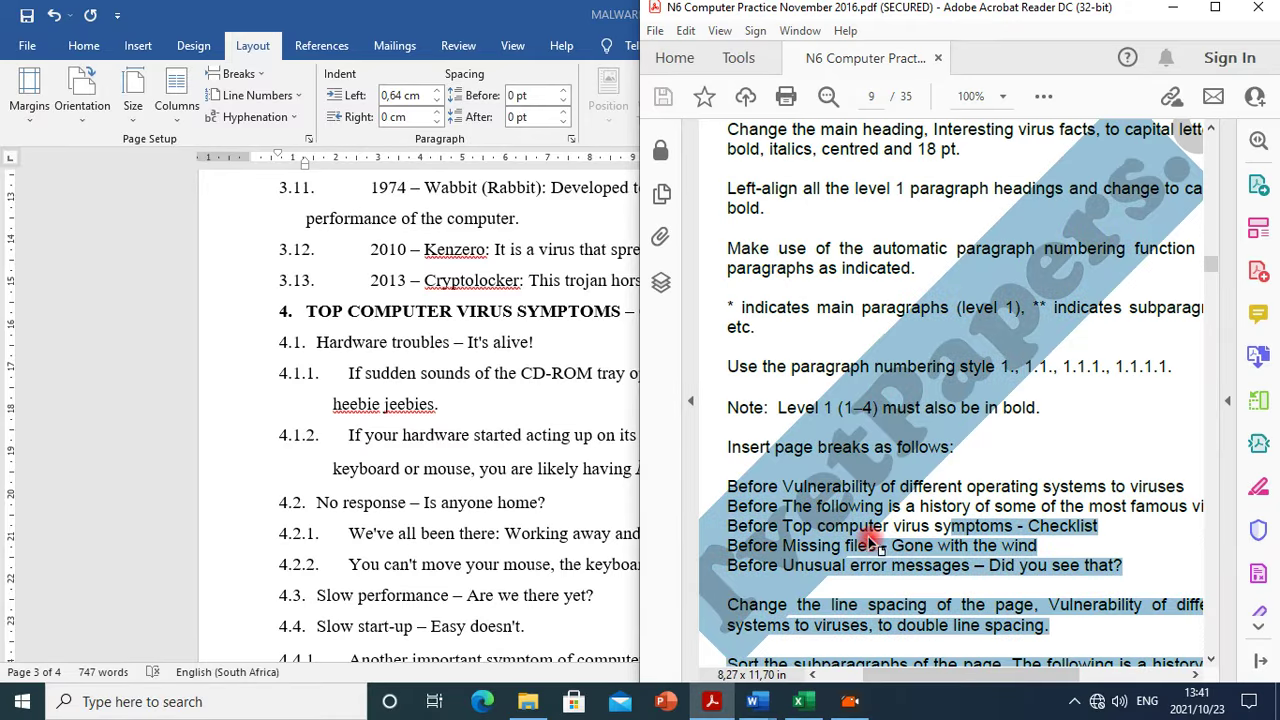
left_click(553, 347)
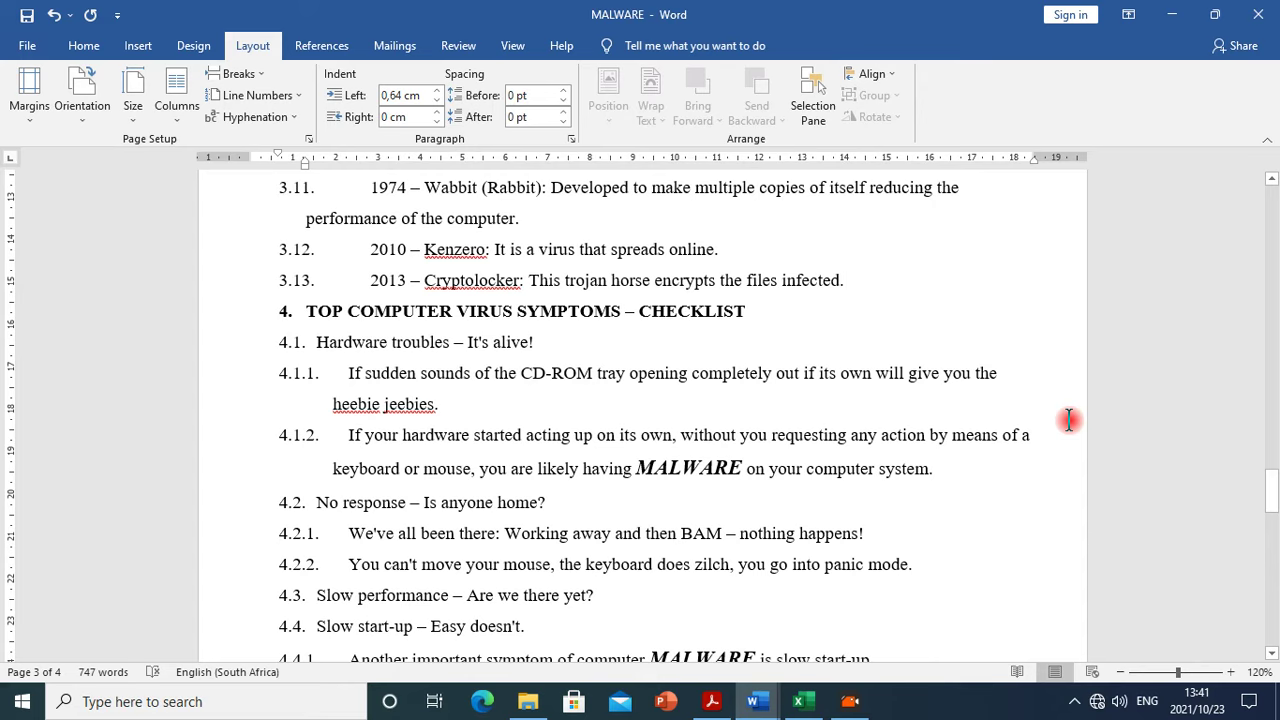
key("ctrl+Return")
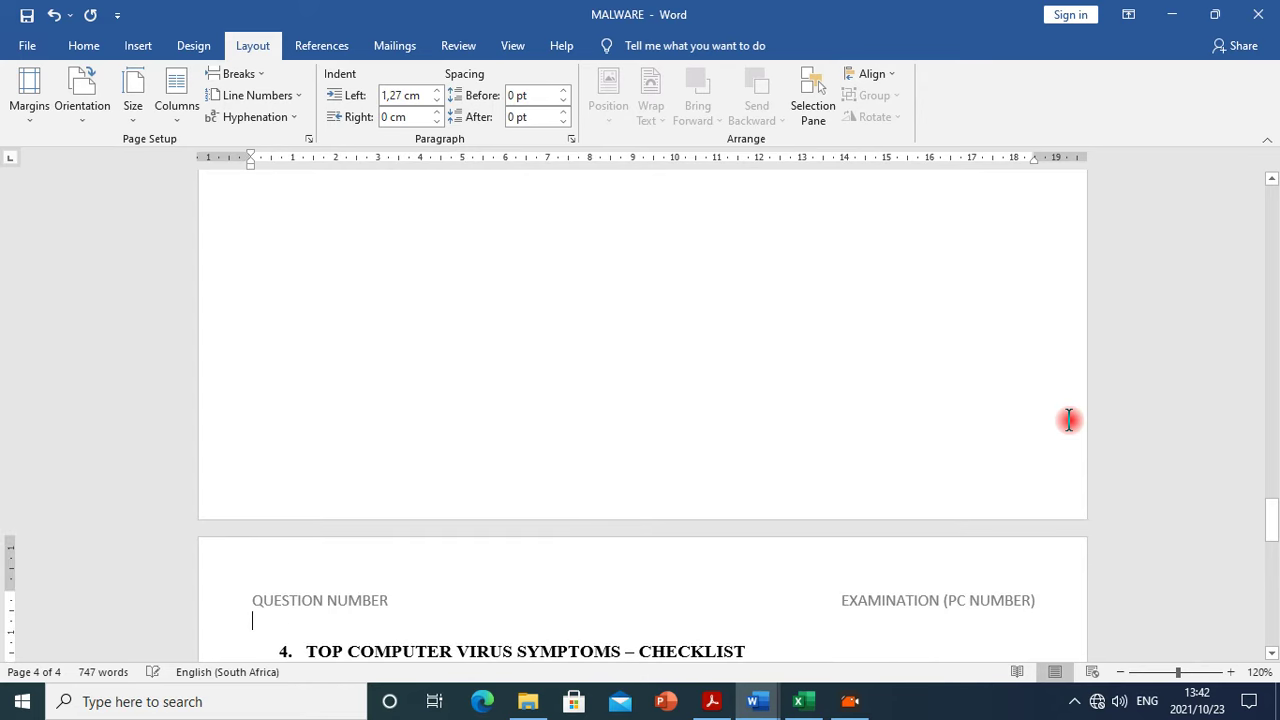
left_click(1069, 420)
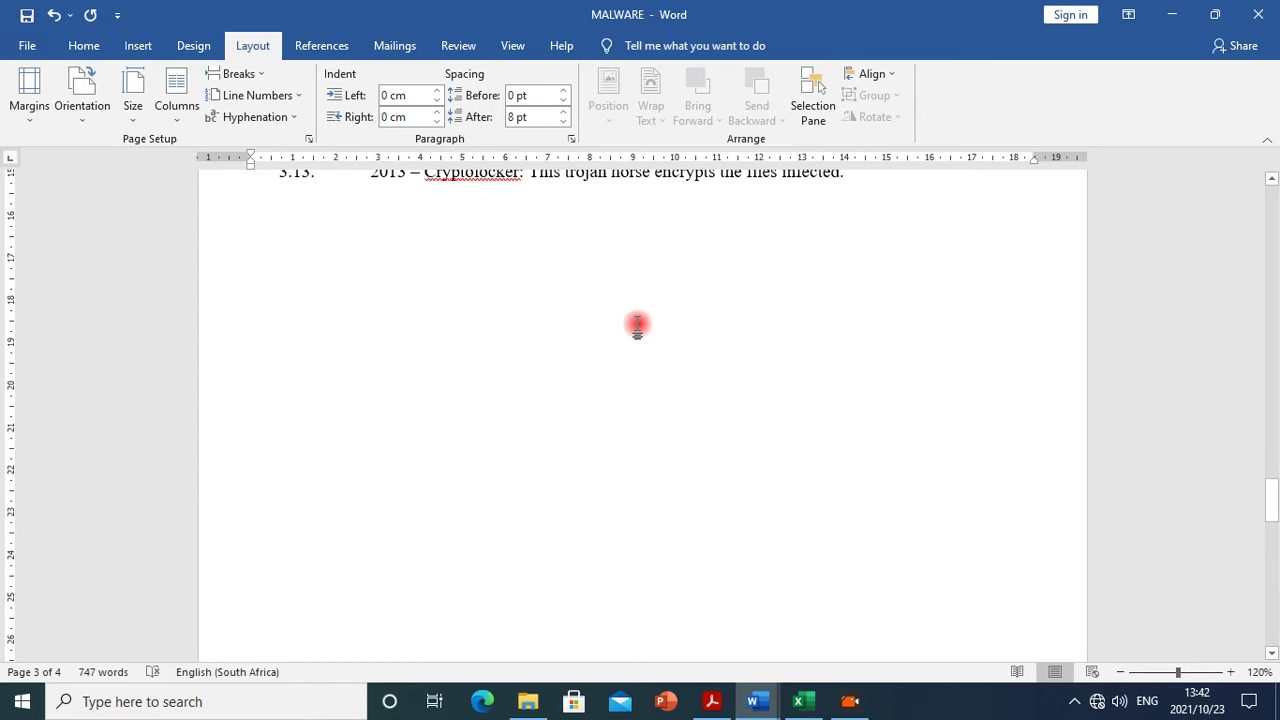
key("Delete")
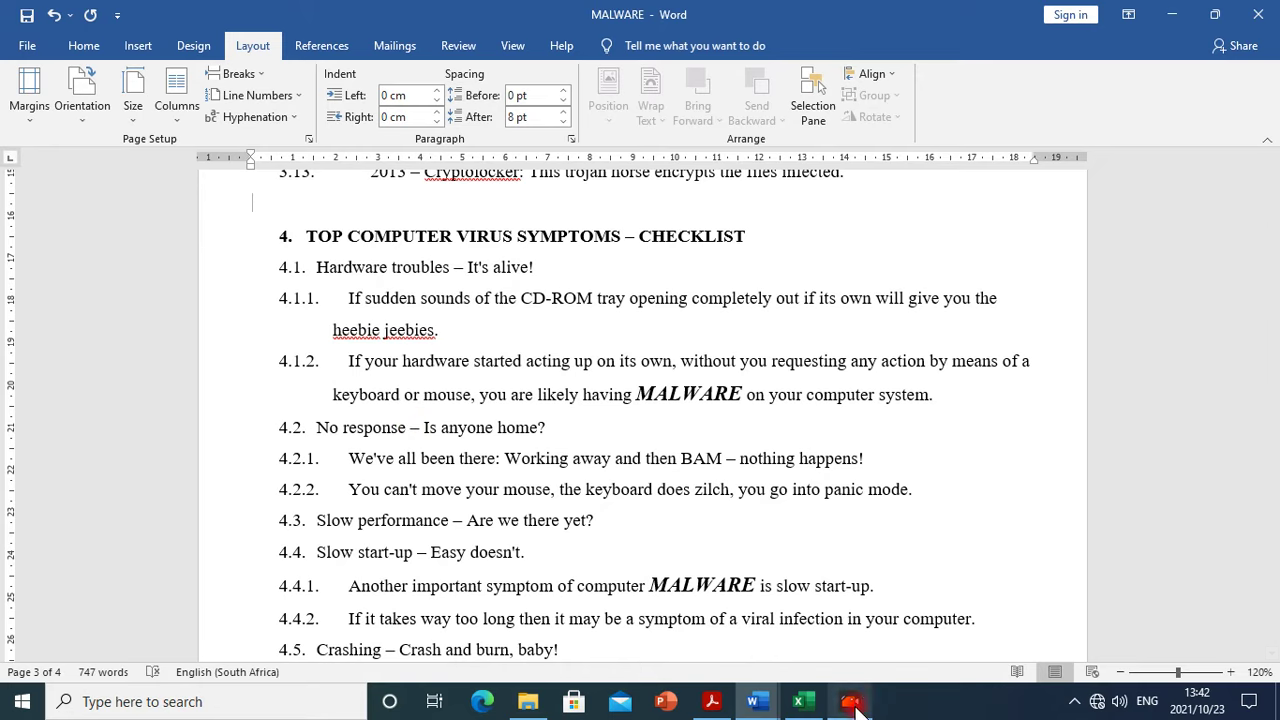
left_click(849, 700)
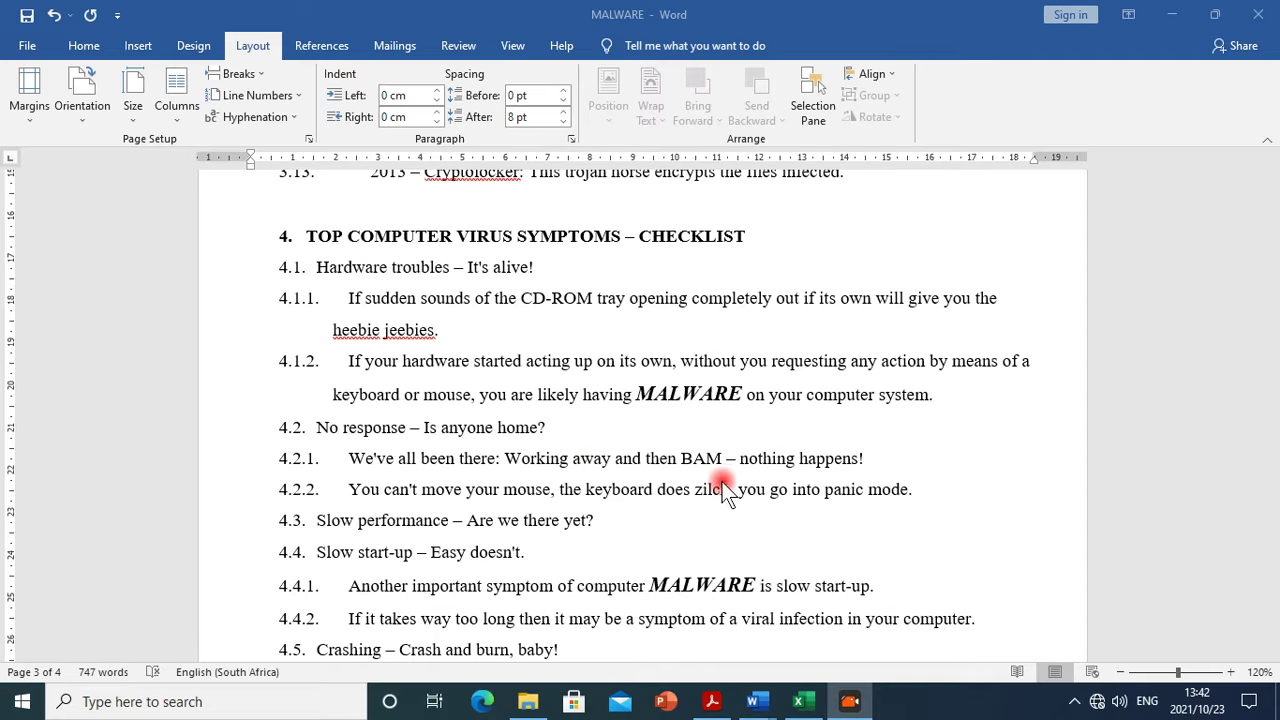
left_click(666, 466)
Switch to the exam PDF in Acrobat Reader, read the remaining page break entries after the Checklist heading, and return to Word
scroll(697, 478, "down", 1)
scroll(690, 470, "down", 1)
scroll(851, 534, "up", 3)
scroll(851, 534, "down", 3)
left_click(711, 706)
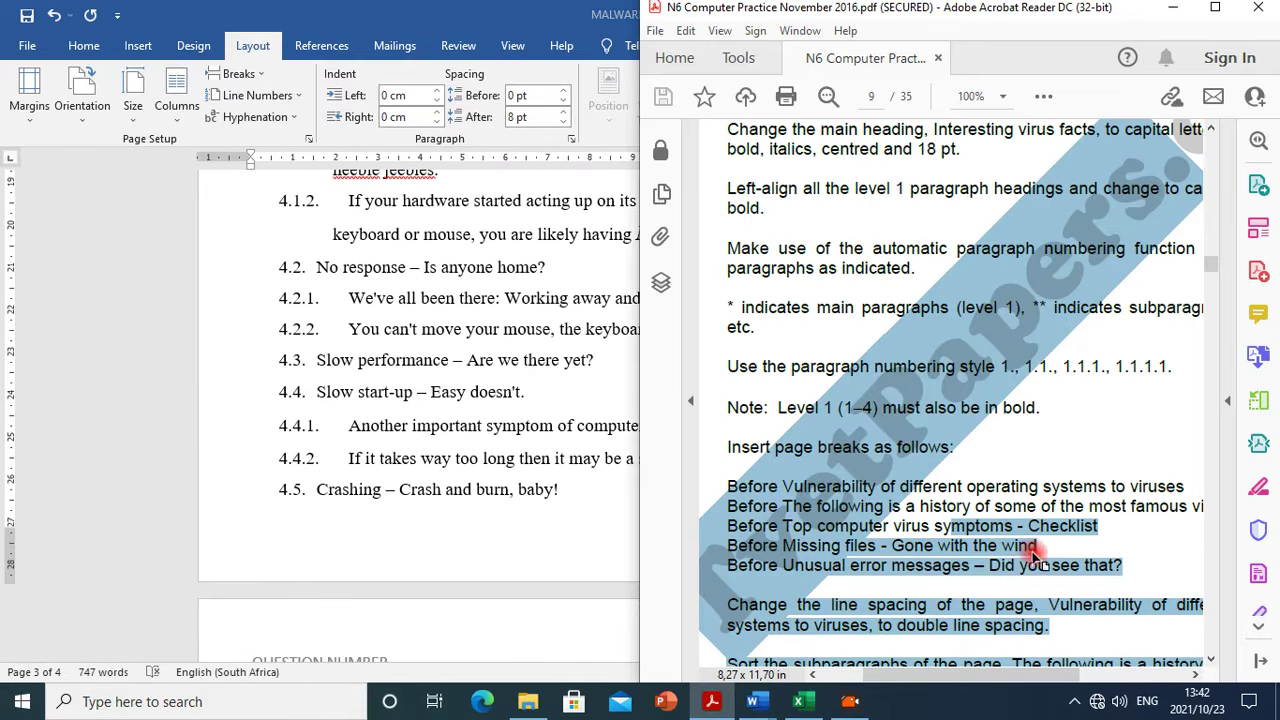
scroll(1000, 540, "down", 3)
left_click(930, 490)
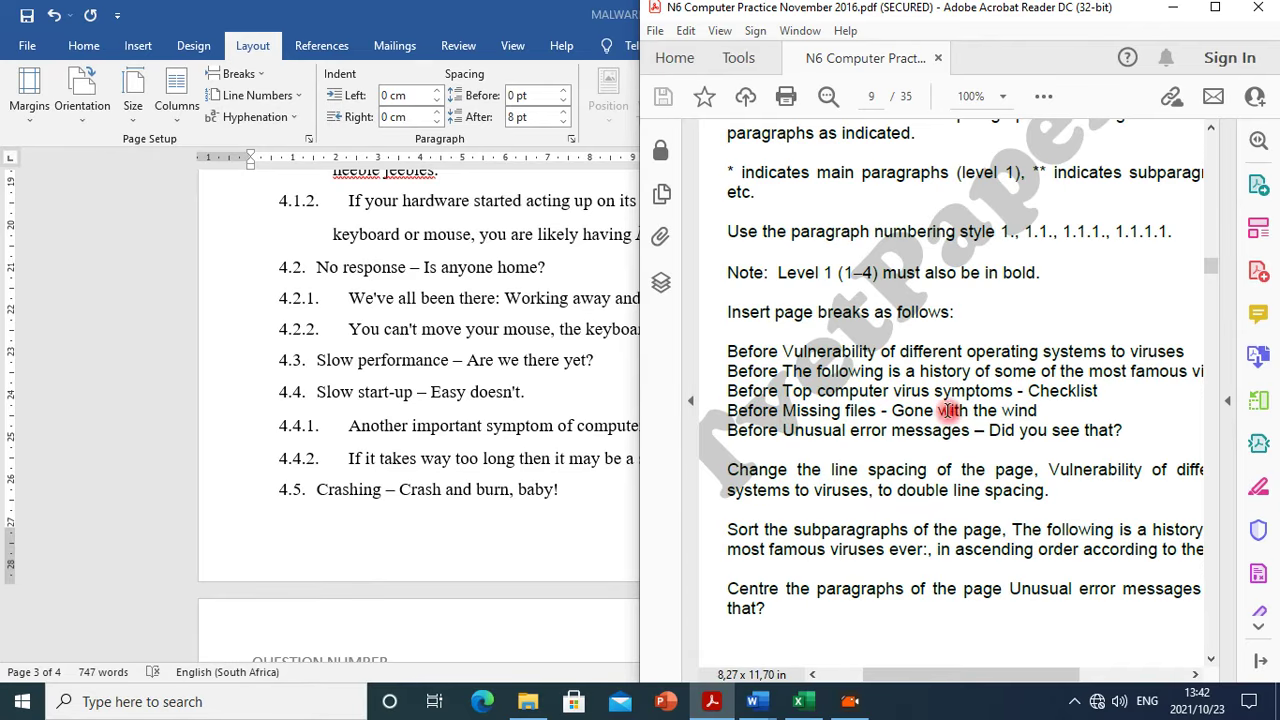
left_click(487, 420)
Insert a break after item 4.5.2 so that Missing files – Gone with the wind starts a new page, and delete the extra empty list item
scroll(563, 417, "down", 6)
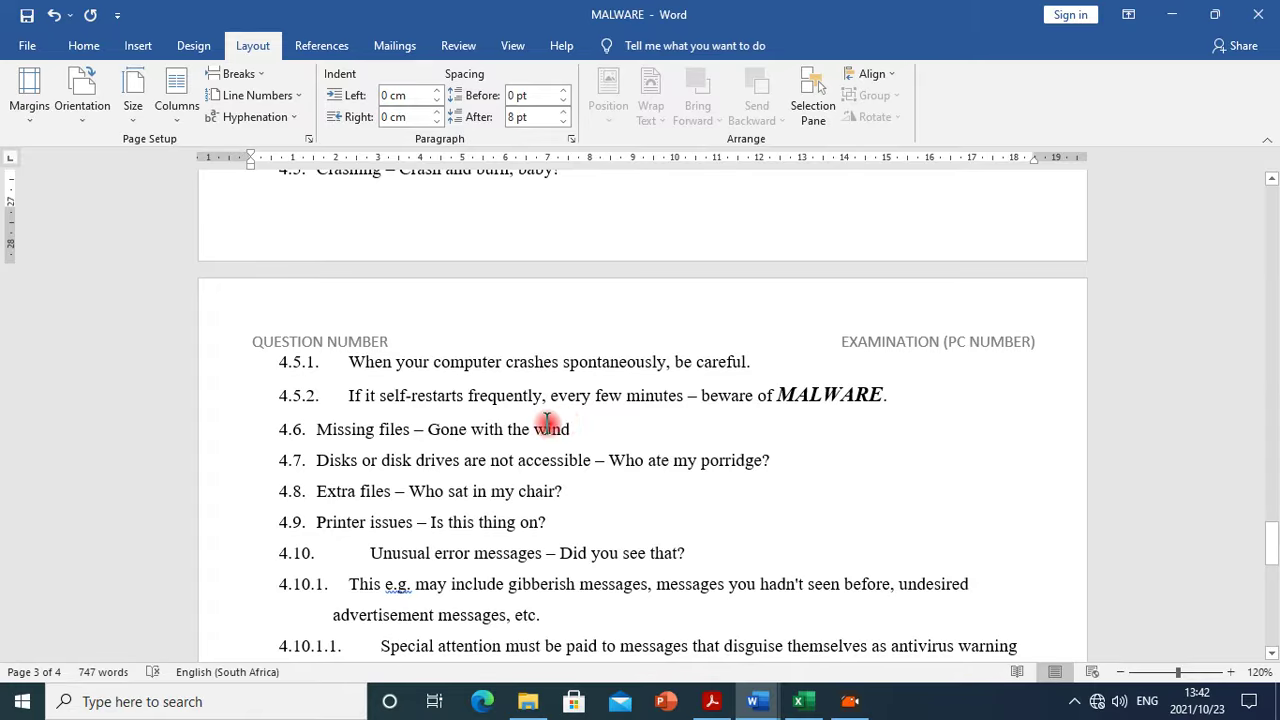
left_click(920, 393)
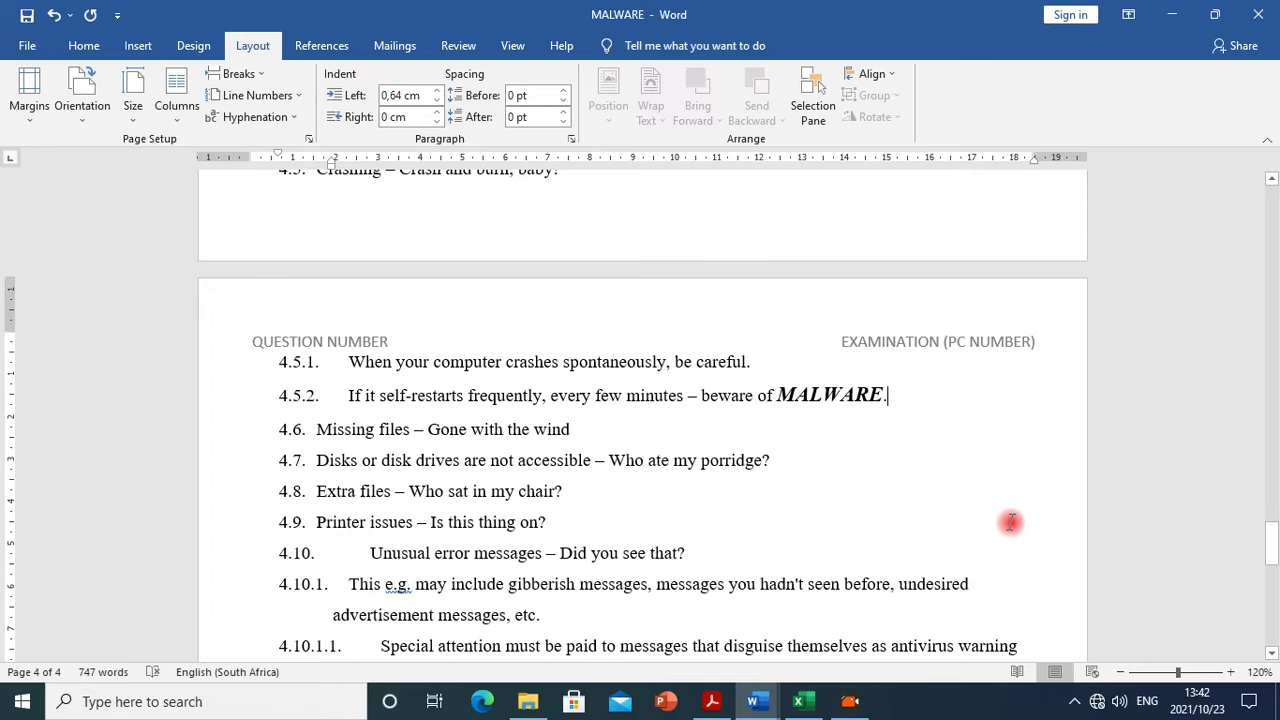
key("ctrl+Return")
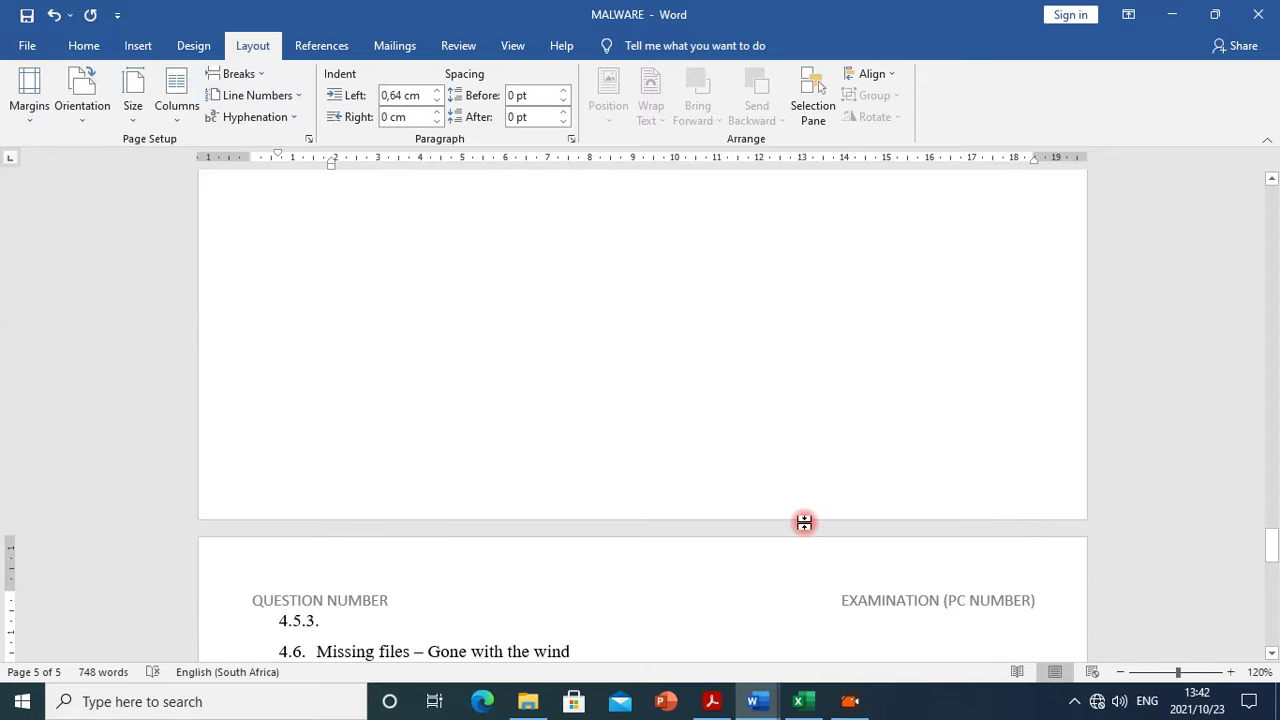
key("BackSpace")
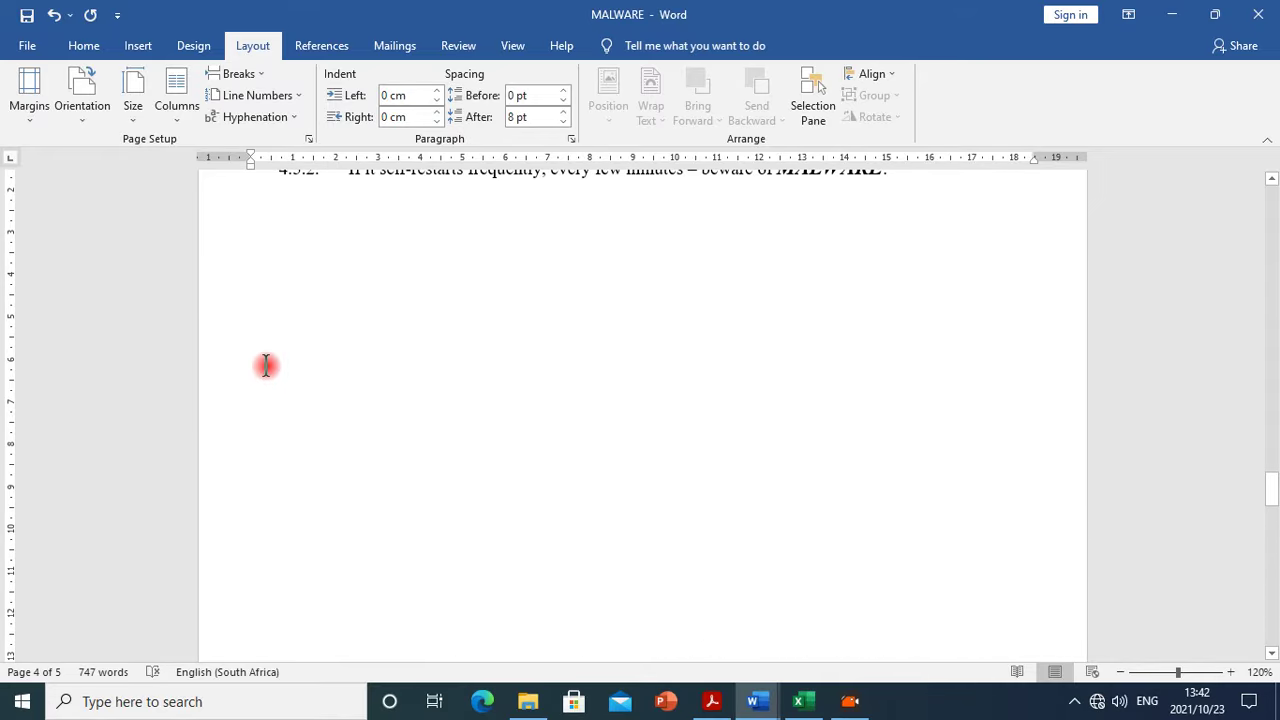
Check the exam PDF's last page break entry and insert a break after item 4.9, before Unusual error messages – Did you see that?
scroll(665, 505, "down", 5)
scroll(665, 510, "down", 10)
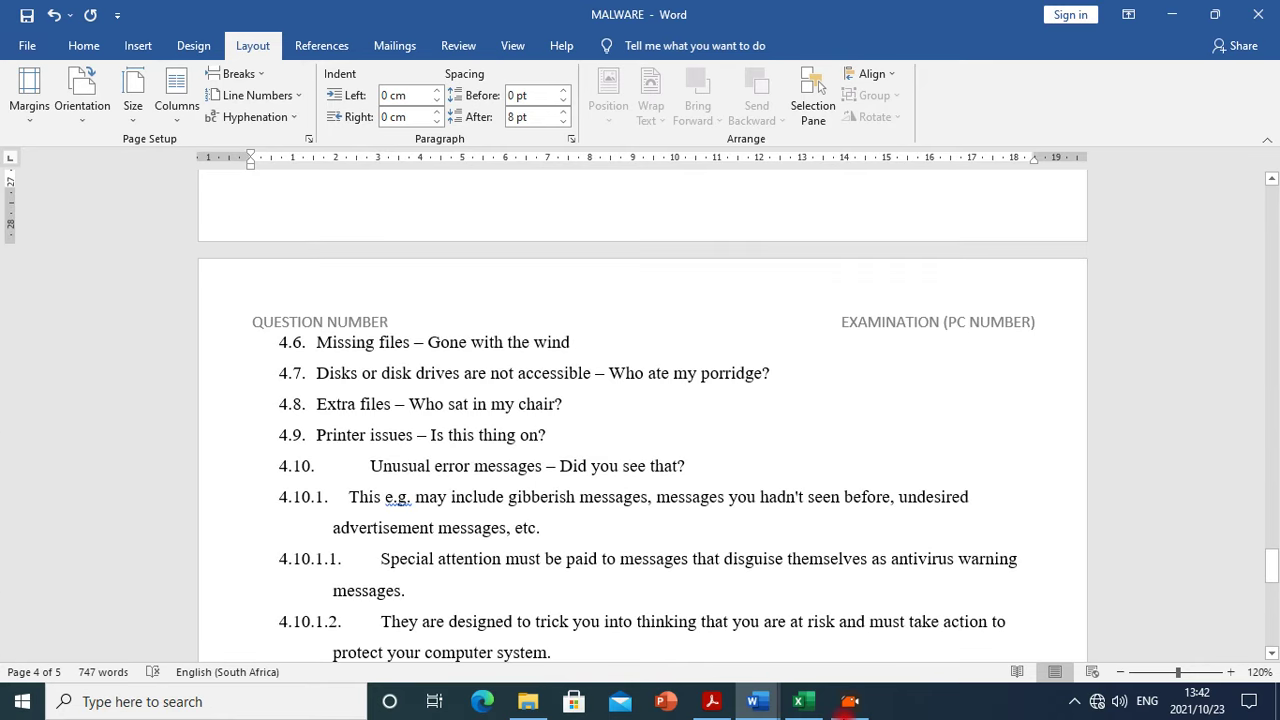
left_click(709, 703)
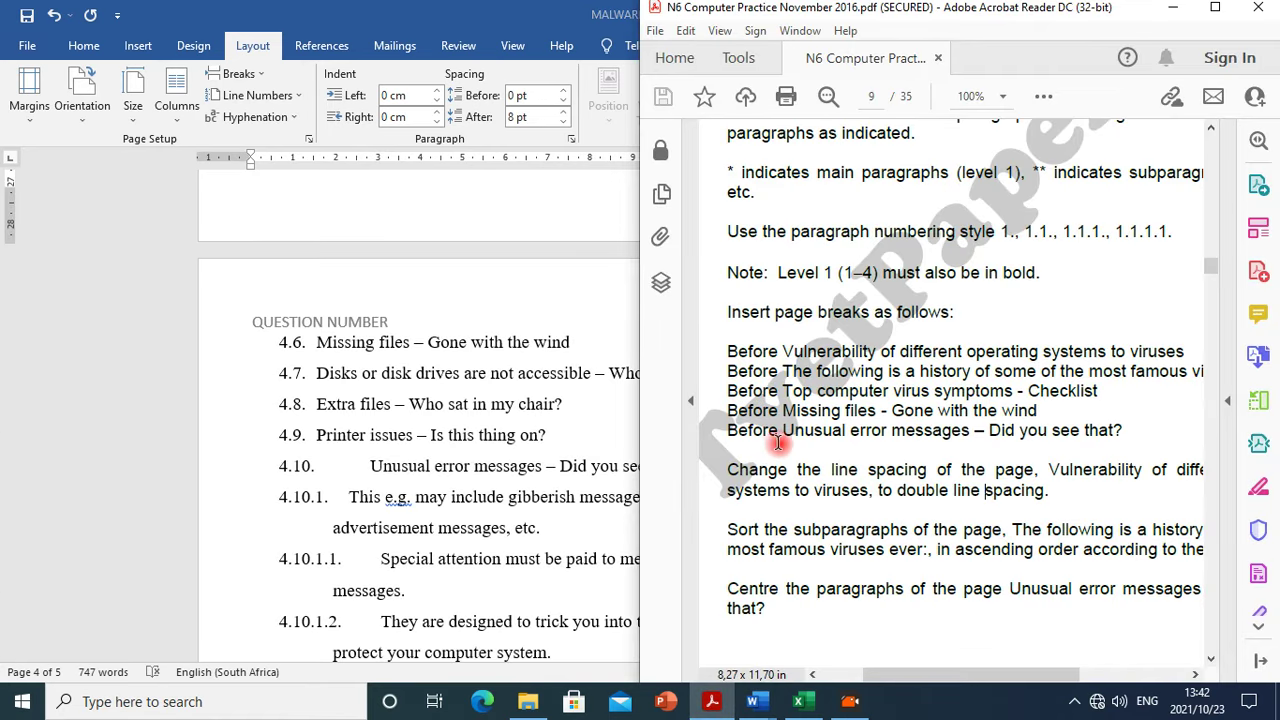
left_click(485, 477)
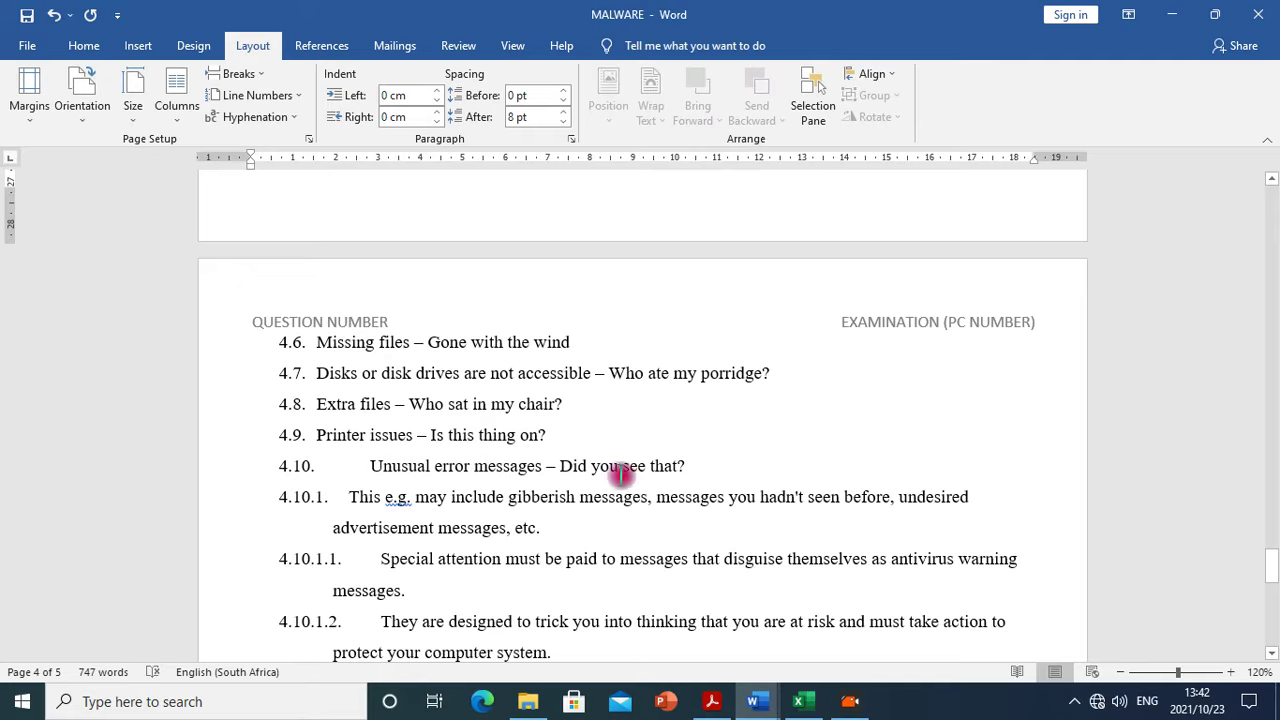
left_click(595, 445)
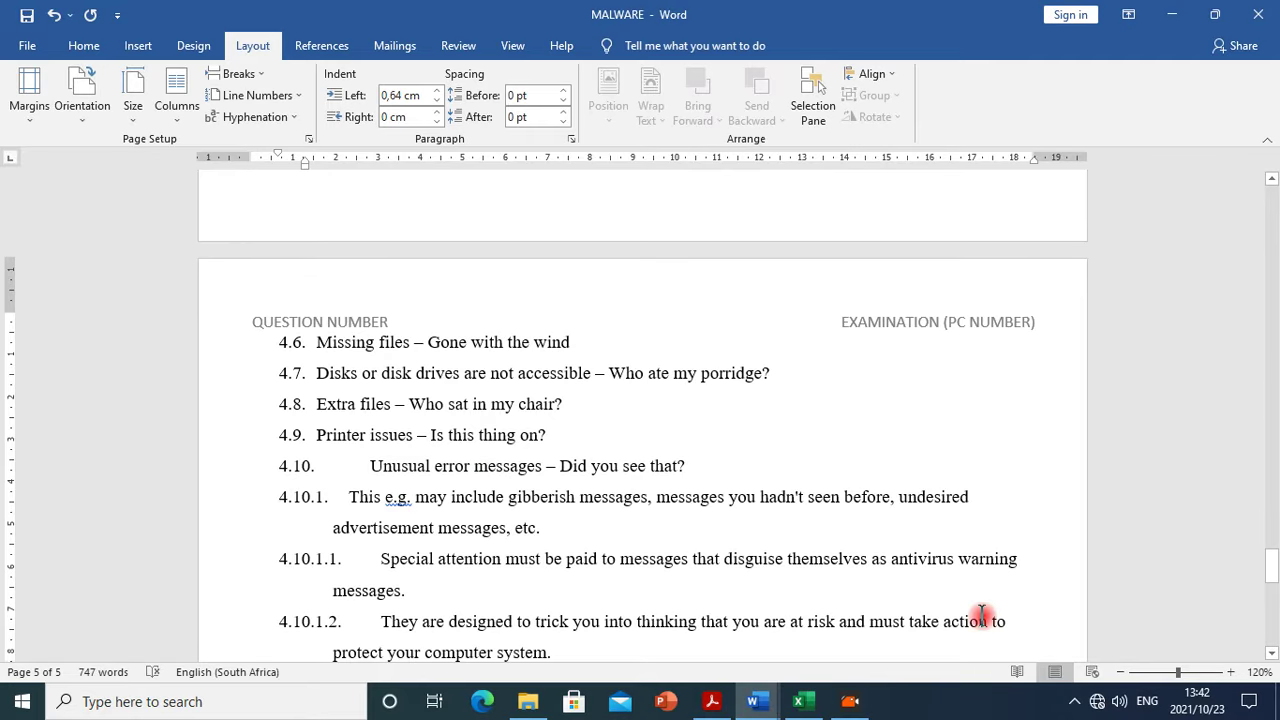
key("Return")
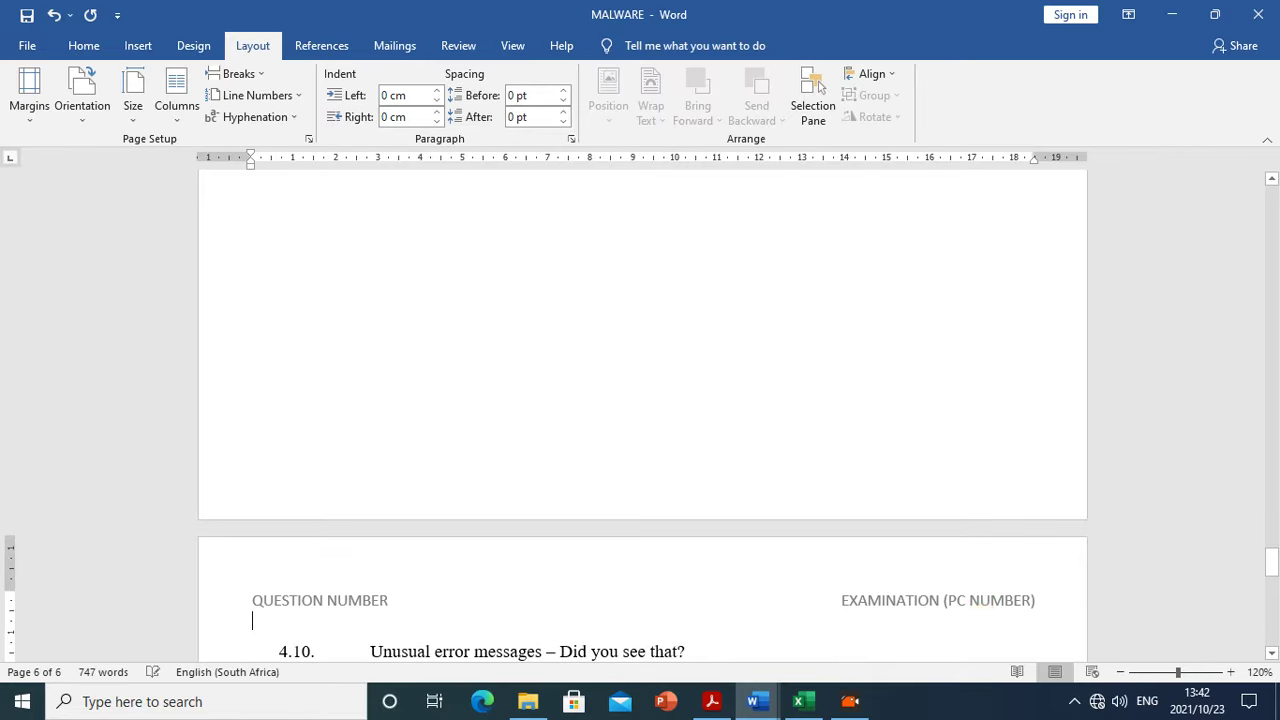
key("Up")
scroll(660, 285, "up", 1)
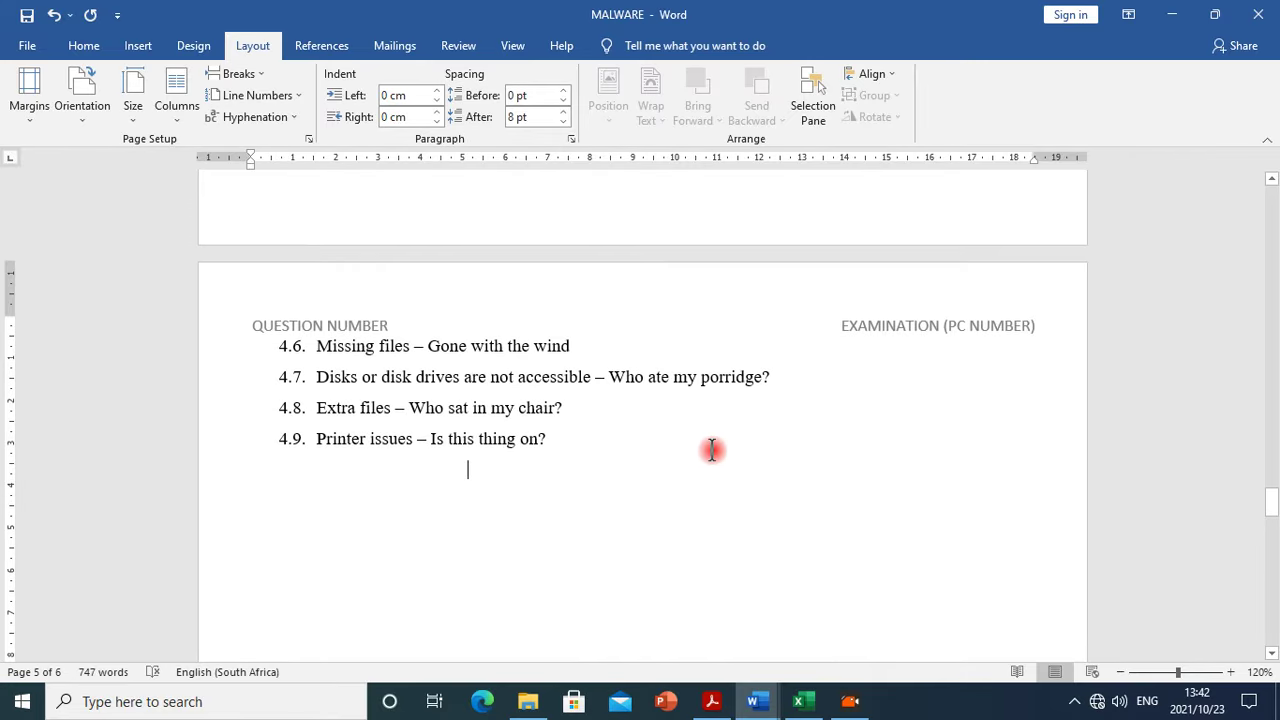
scroll(711, 457, "down", 15)
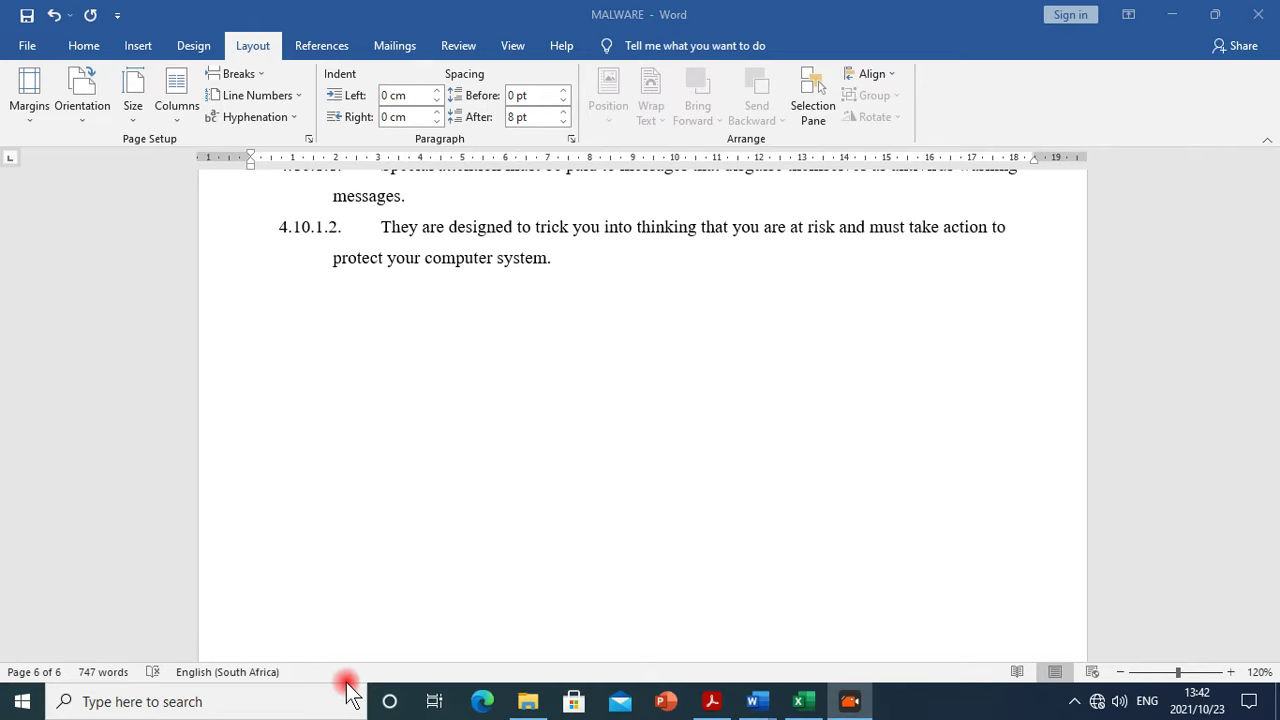
Read the line spacing, sorting and centring instructions in the exam PDF in Acrobat Reader, and return to the Word document
left_click(712, 701)
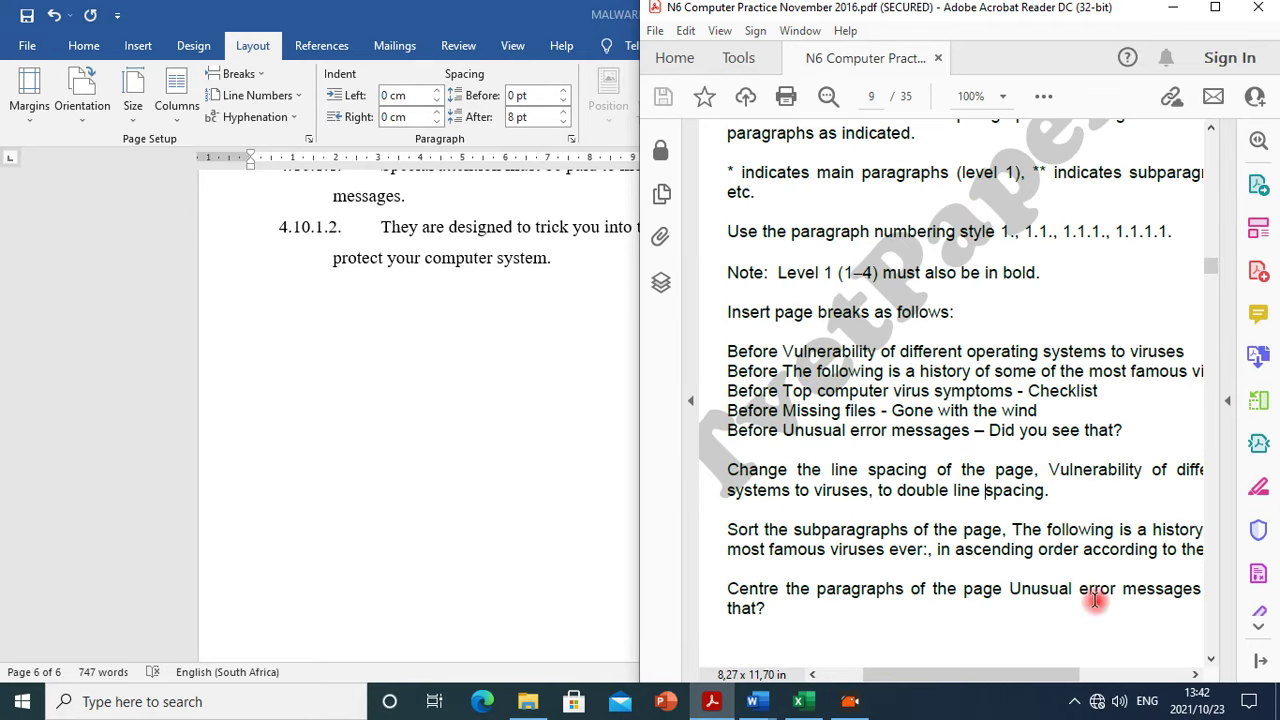
mouse_move(1057, 674)
left_mouse_down()
mouse_move(1120, 676)
mouse_move(1050, 676)
left_mouse_up()
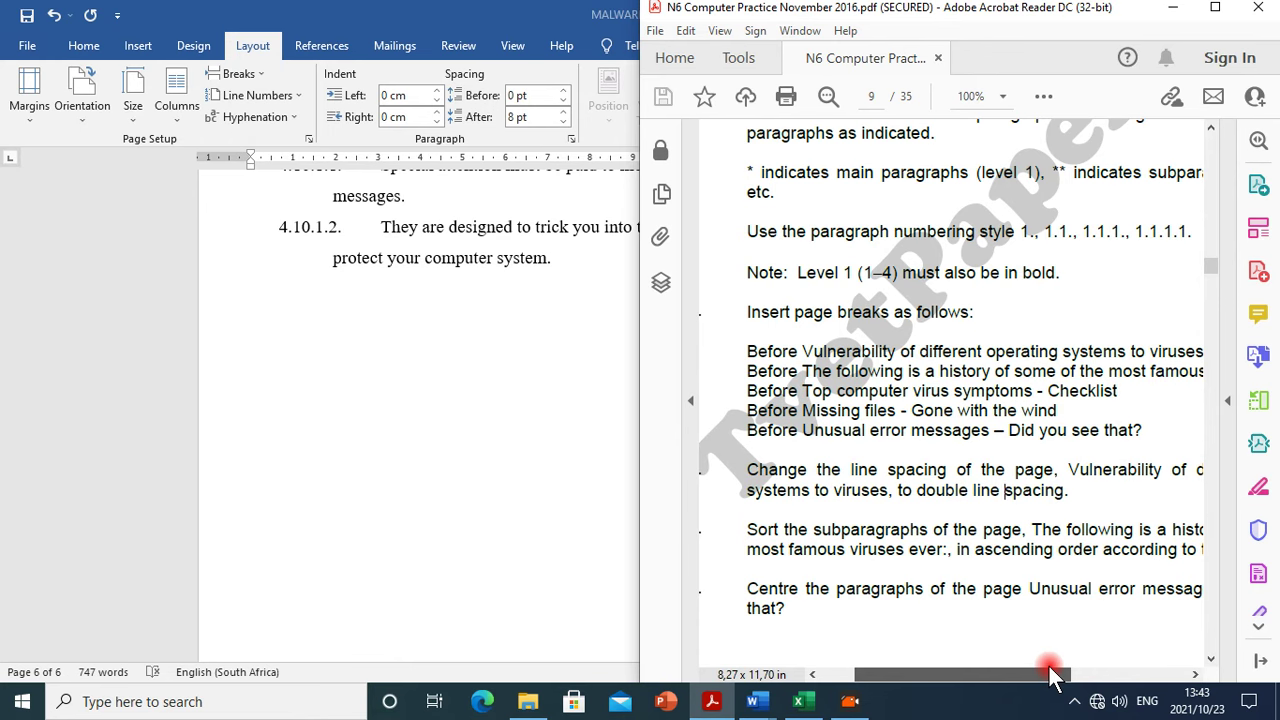
left_click(451, 286)
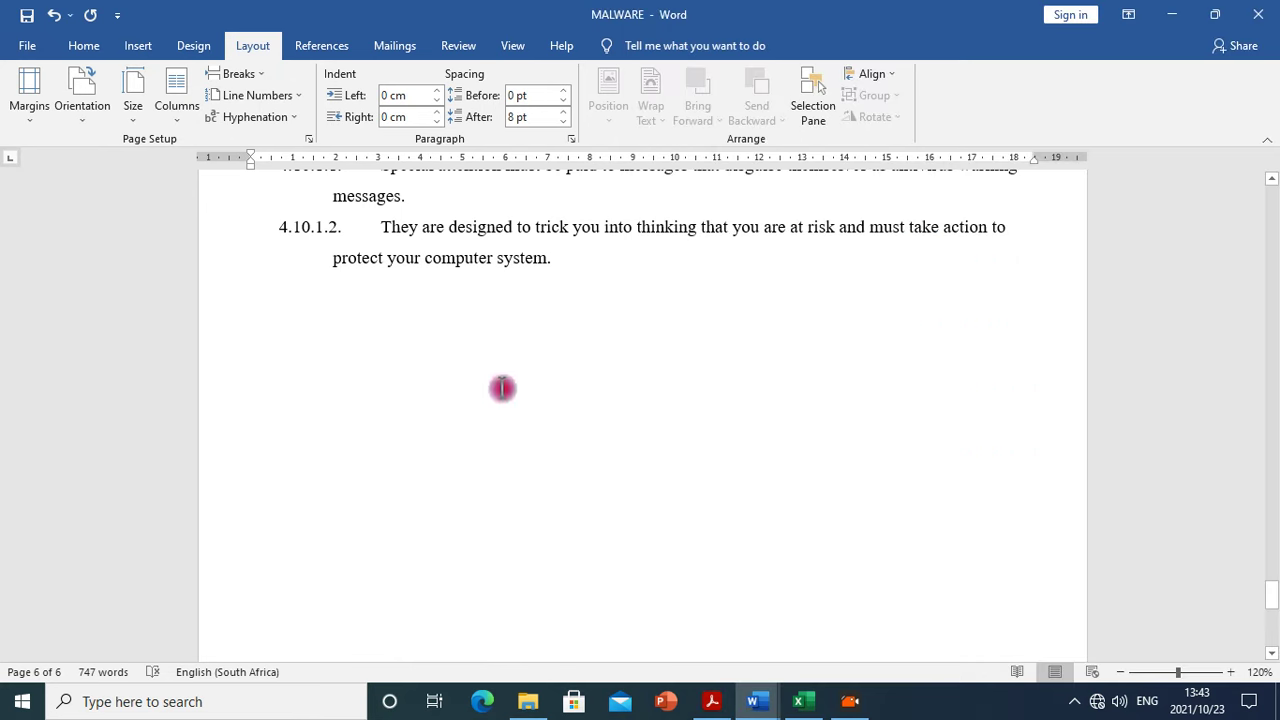
Set the line spacing of the entire Vulnerability of Different Operating Systems page to 2,0 and save the document
scroll(503, 389, "up", 3)
scroll(626, 320, "down", 5)
scroll(700, 423, "up", 10)
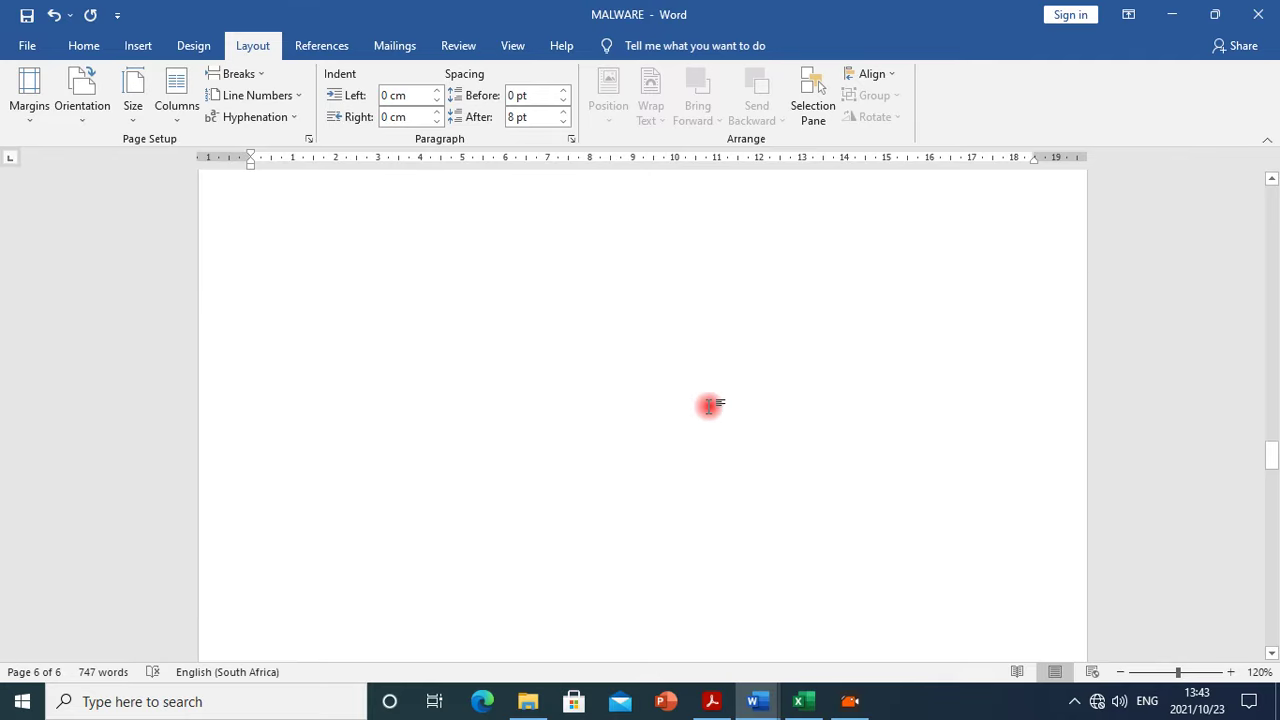
scroll(720, 393, "up", 10)
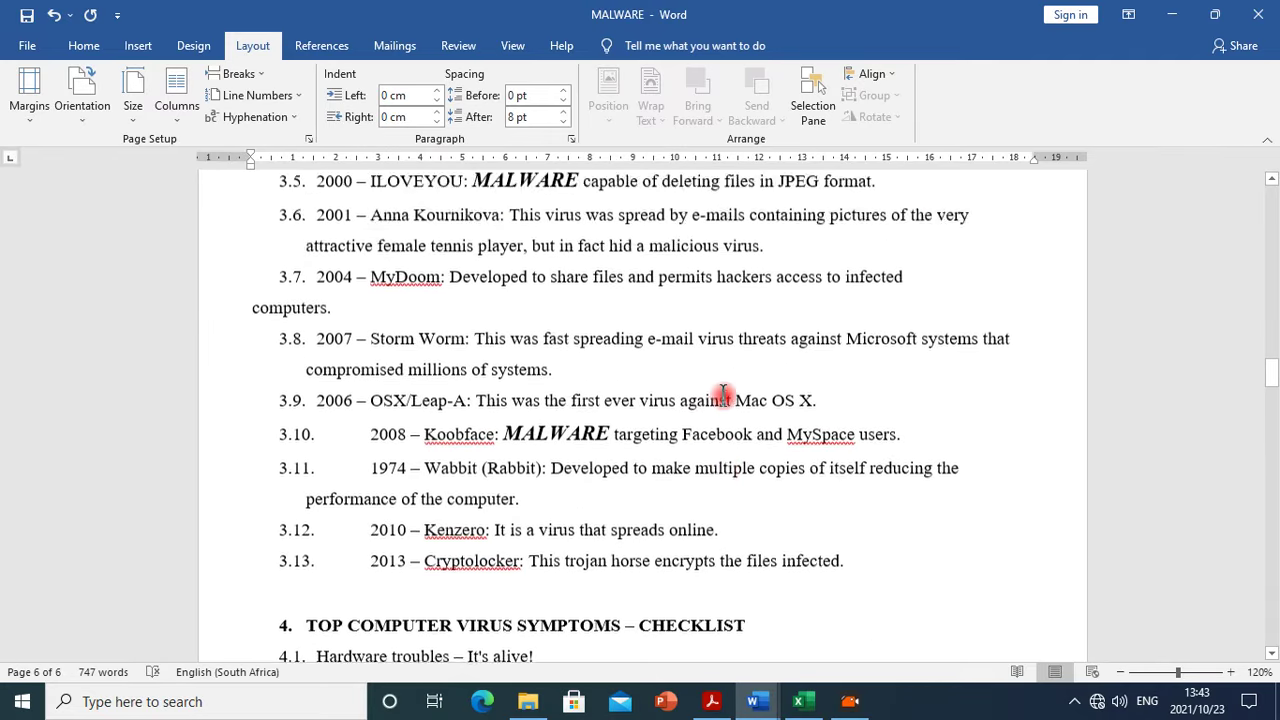
scroll(727, 405, "up", 10)
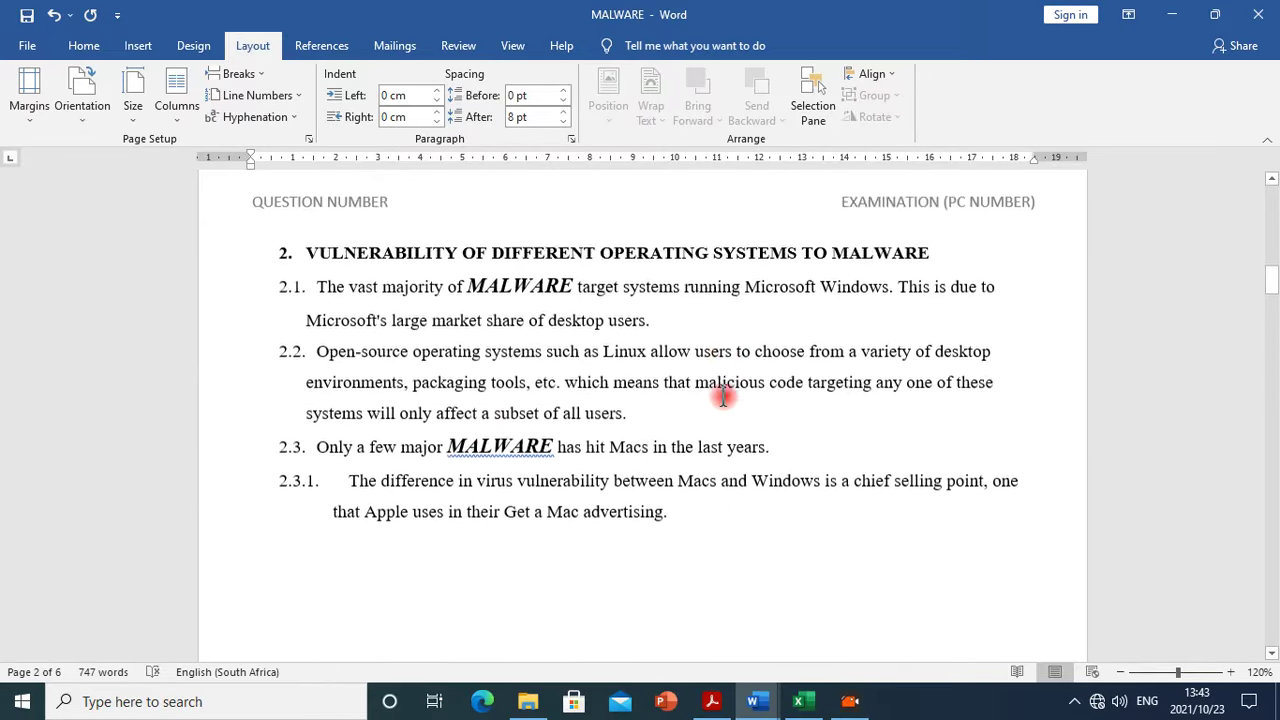
scroll(724, 400, "down", 3)
scroll(380, 349, "up", 1)
left_click_drag(686, 558, 213, 275)
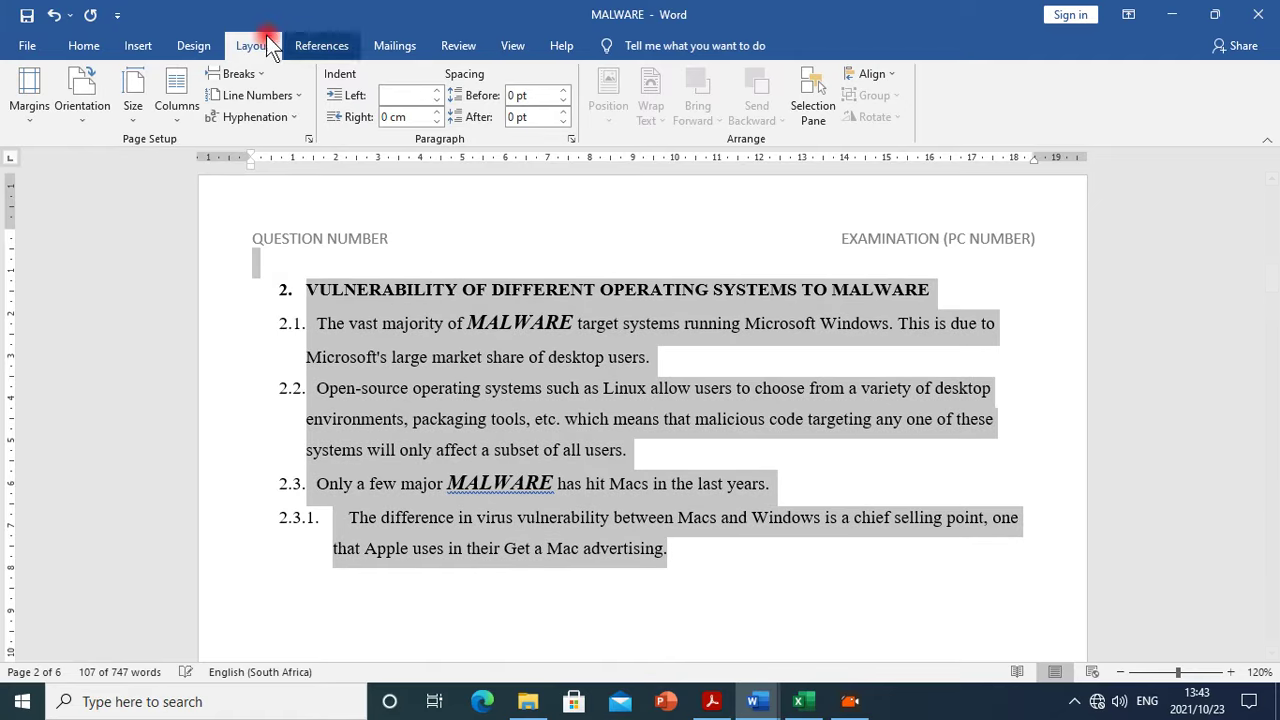
left_click(85, 45)
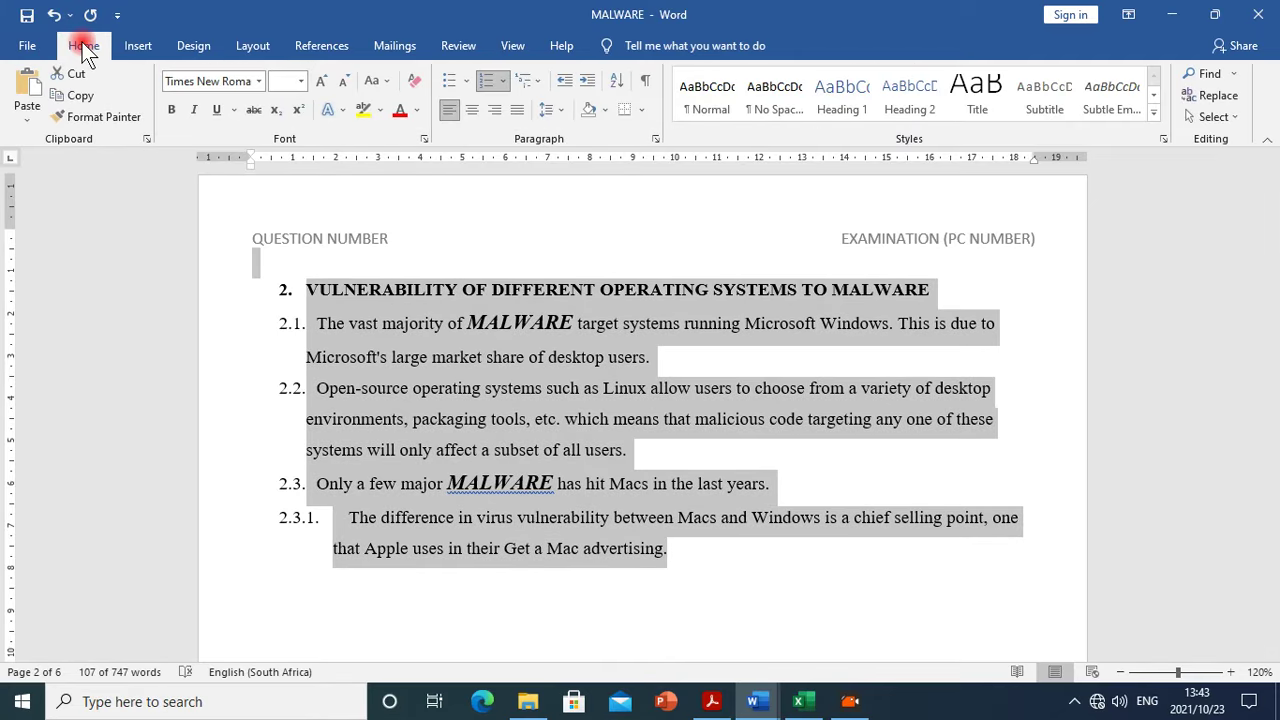
left_click(561, 110)
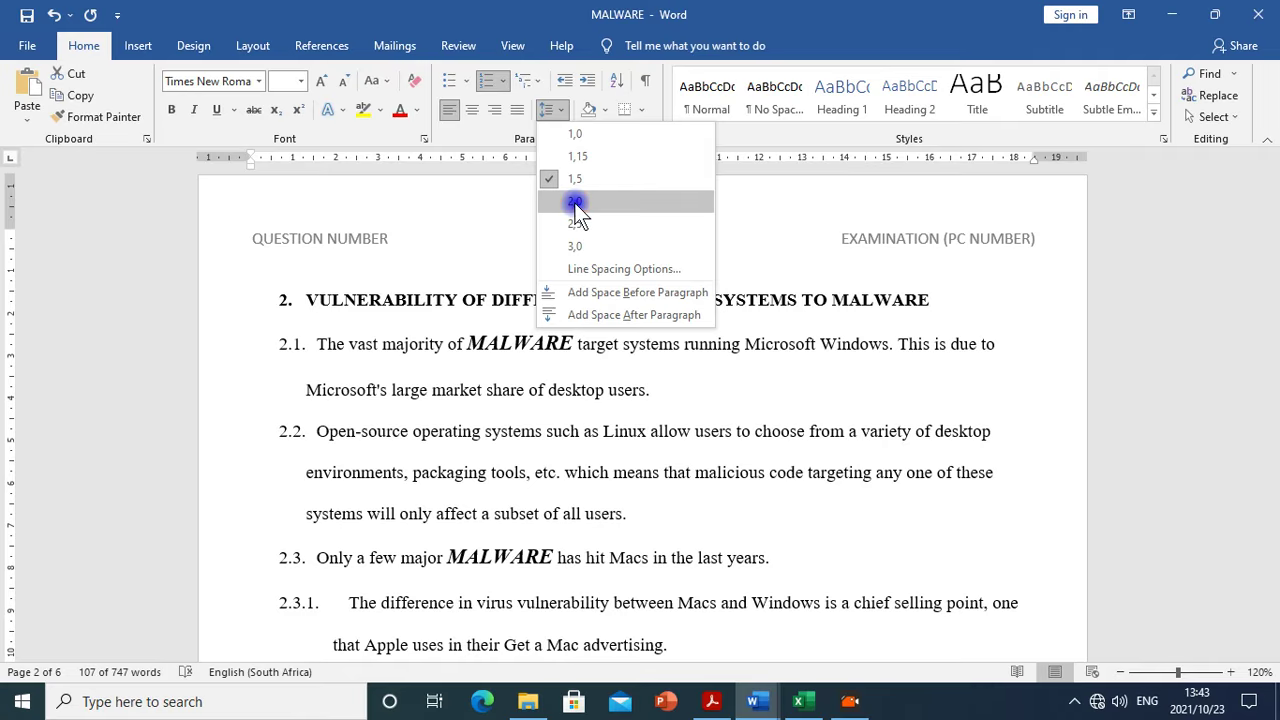
left_click(574, 201)
left_click(622, 428)
scroll(709, 503, "down", 3)
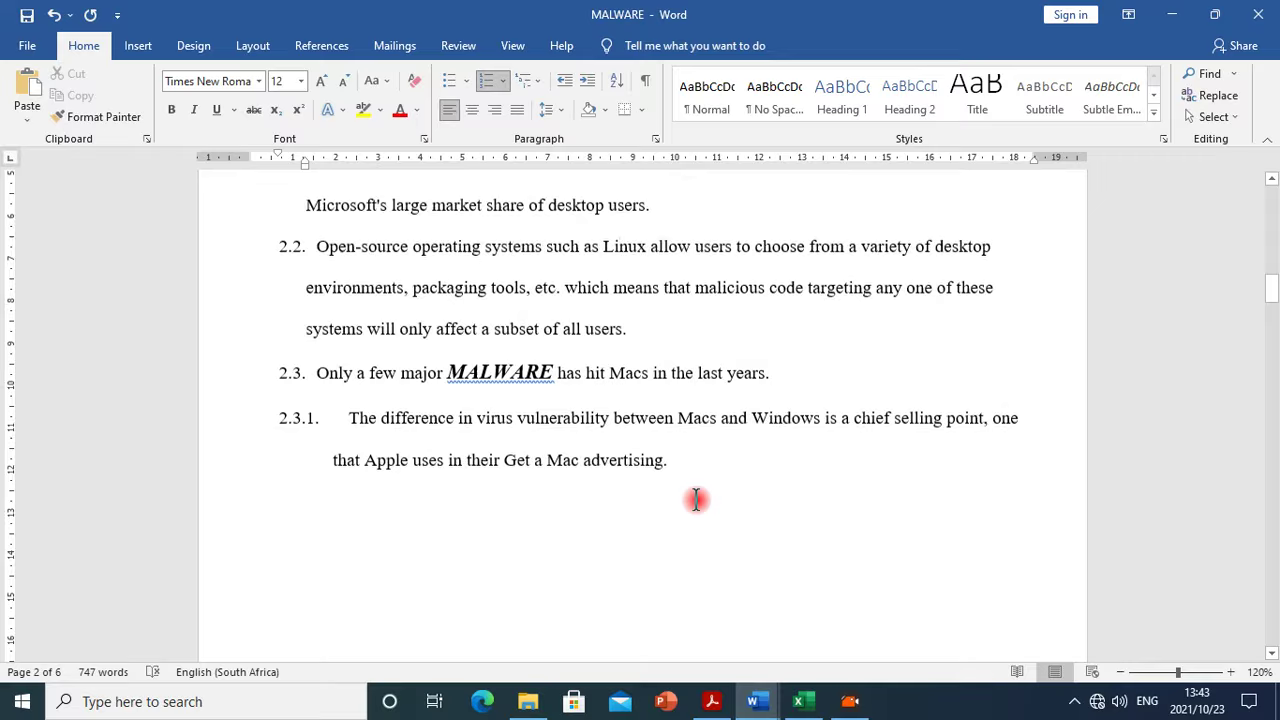
scroll(695, 603, "up", 2)
key("ctrl+s")
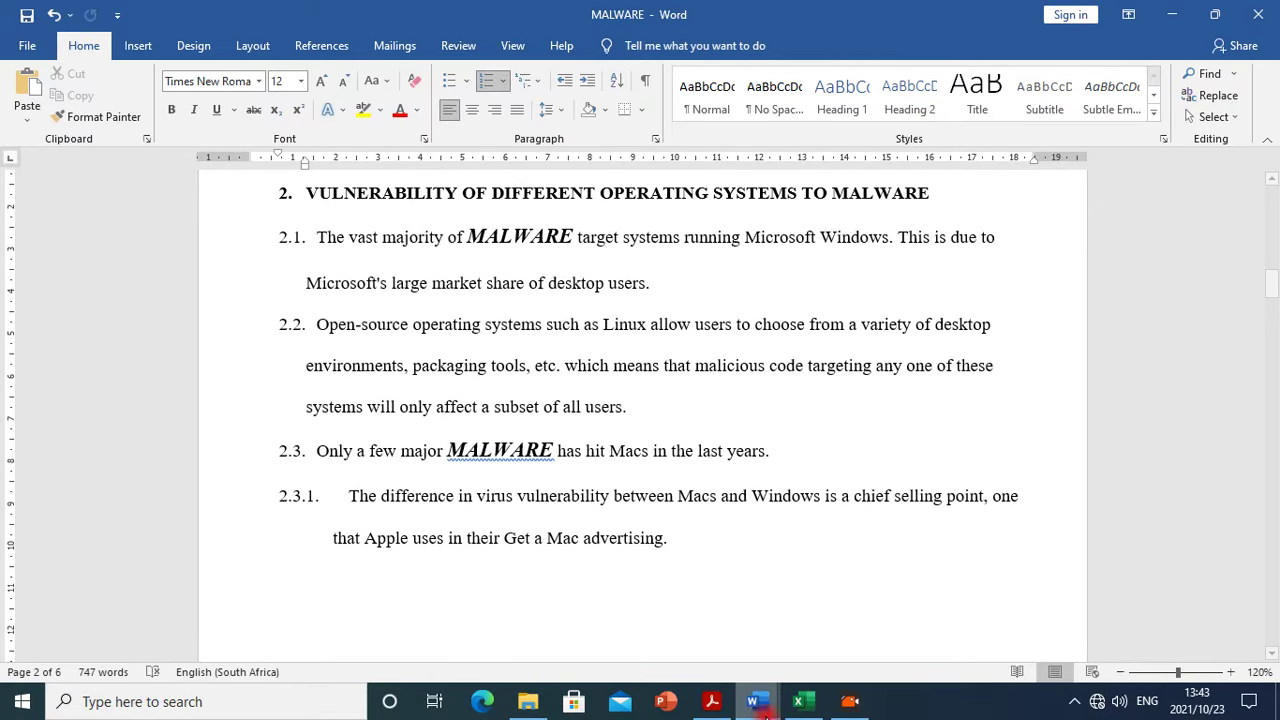
Switch to the exam PDF in Acrobat Reader, read the instruction on sorting the history subparagraphs, and return to the Word document
left_click(755, 701)
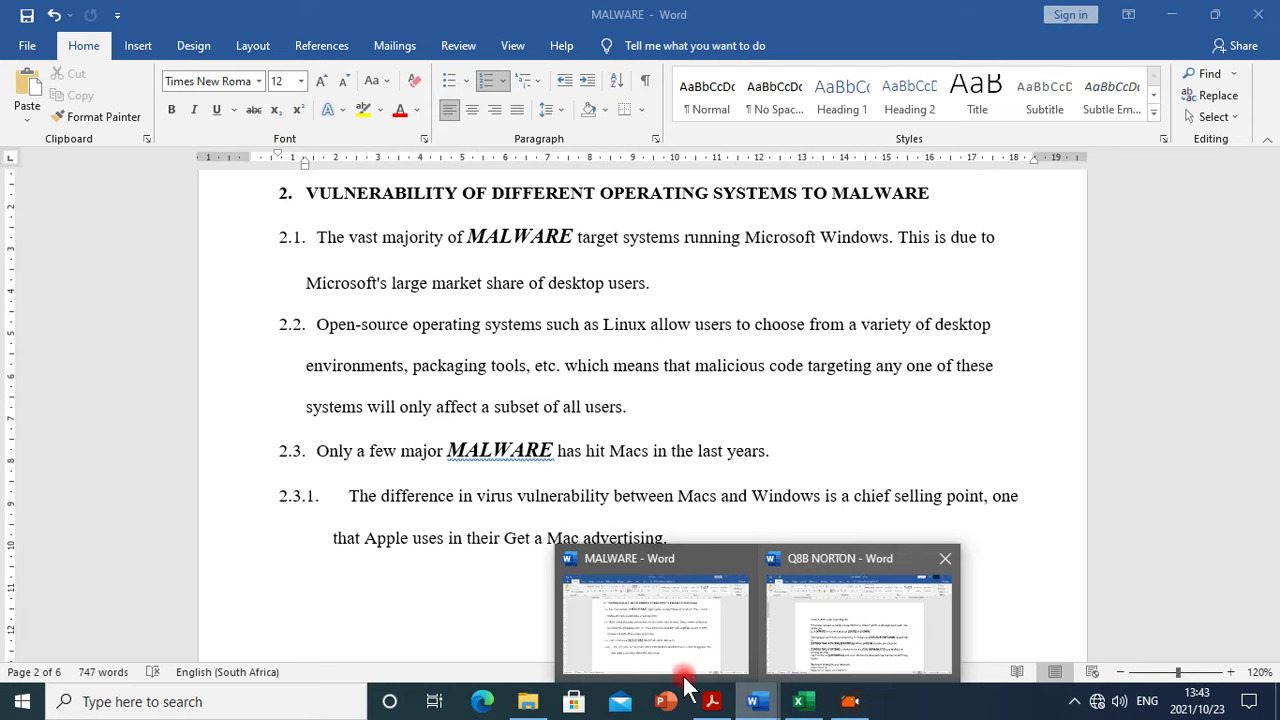
left_click(708, 703)
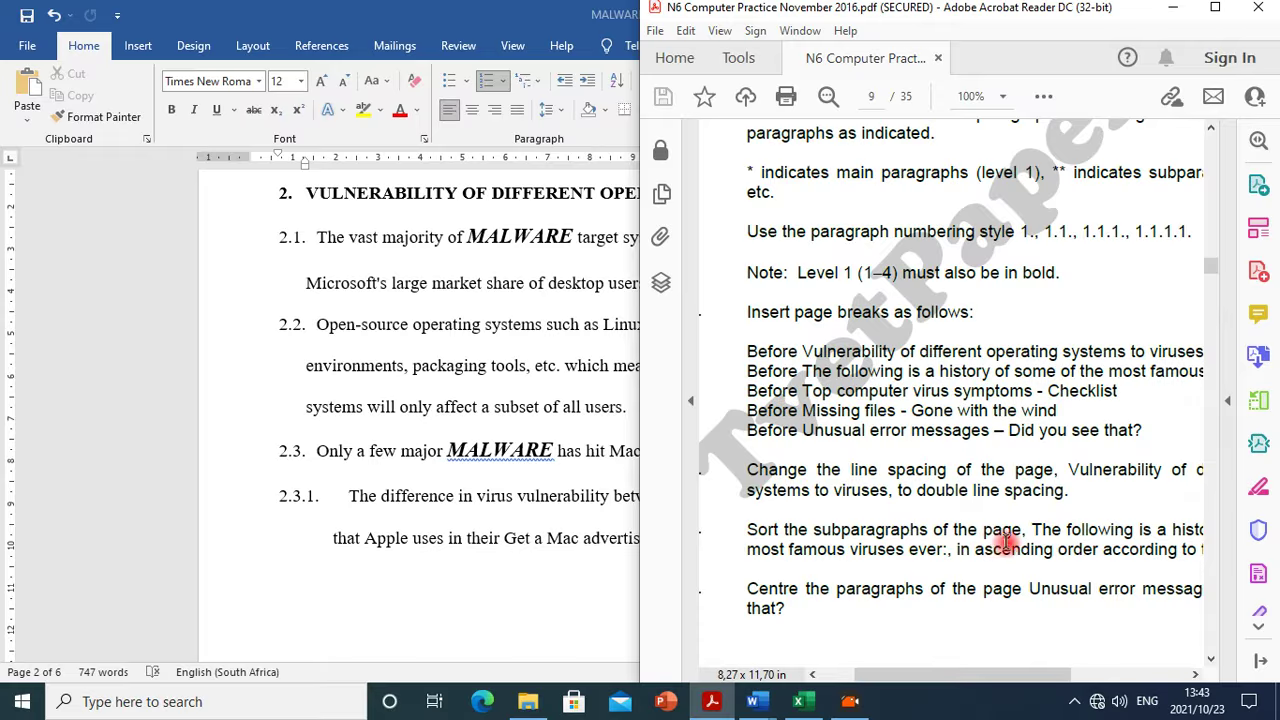
mouse_move(960, 676)
left_mouse_down()
mouse_move(1043, 680)
mouse_move(943, 680)
left_mouse_up()
left_click(400, 417)
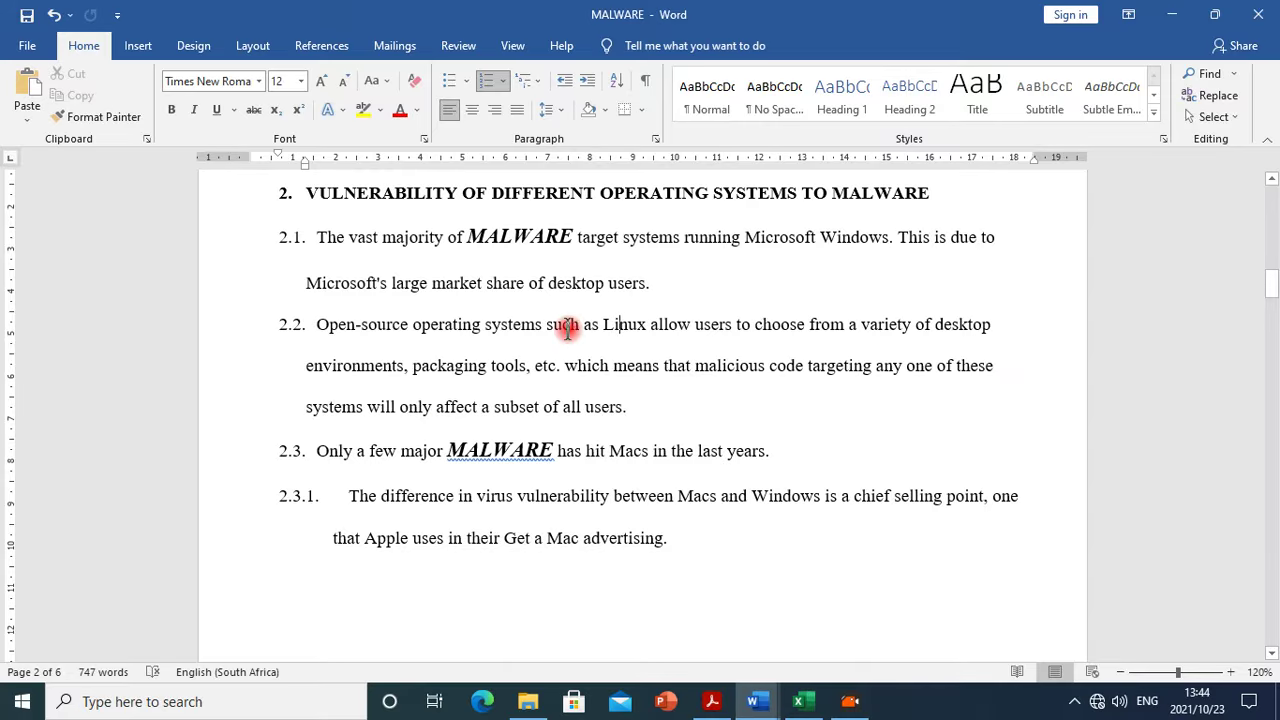
Examine the years of the subparagraphs under heading 3 to work out their ascending order
scroll(569, 328, "up", 10)
scroll(569, 328, "up", 10)
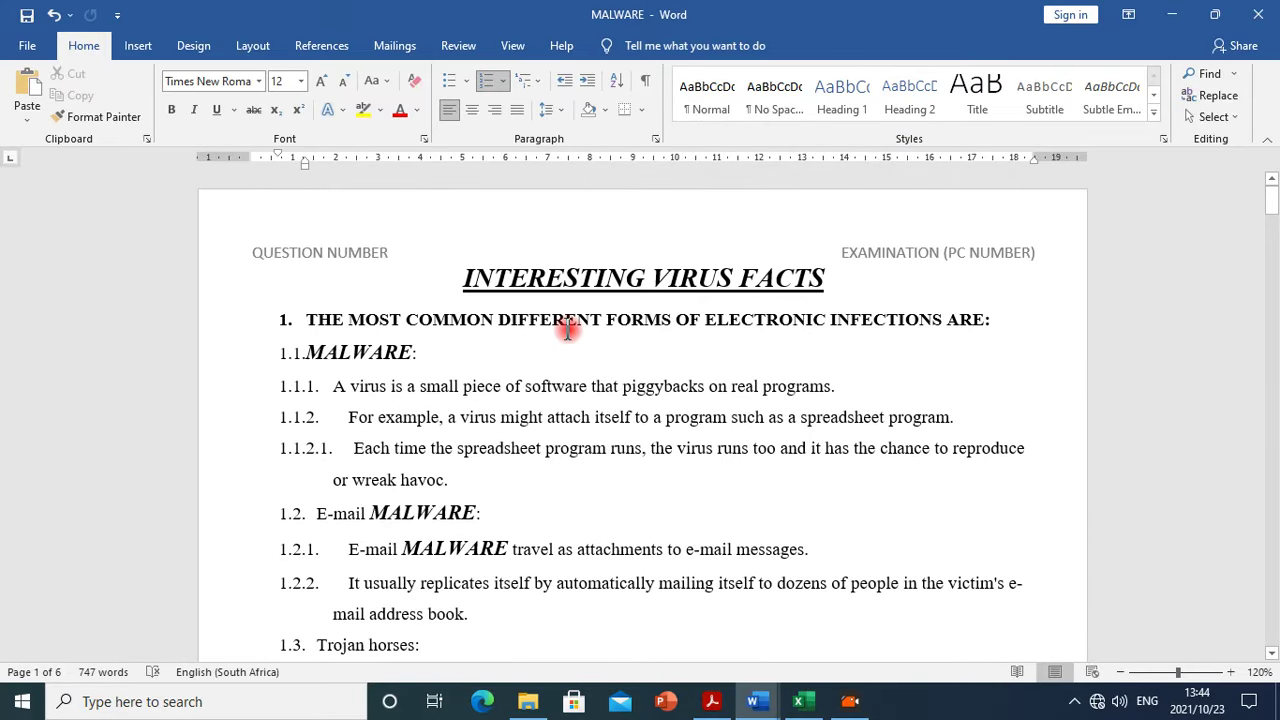
scroll(567, 328, "down", 20)
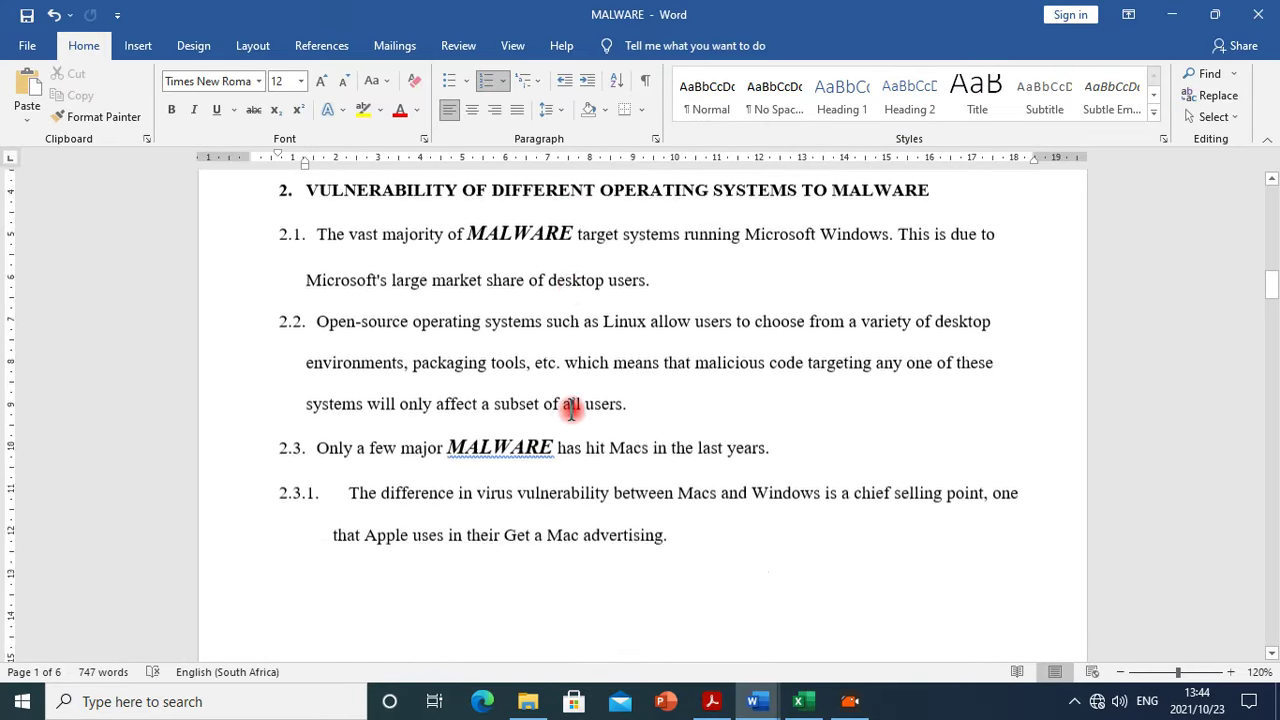
scroll(564, 416, "down", 8)
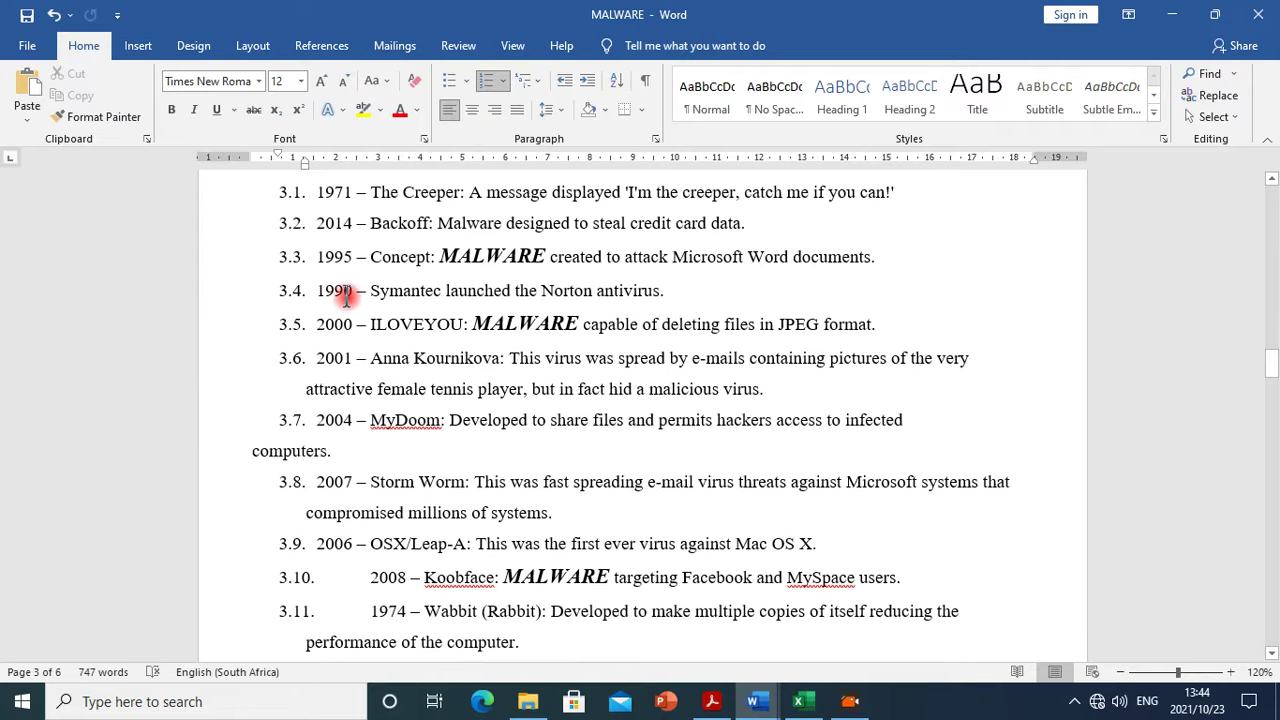
left_click(346, 290)
scroll(473, 373, "up", 3)
scroll(470, 360, "down", 5)
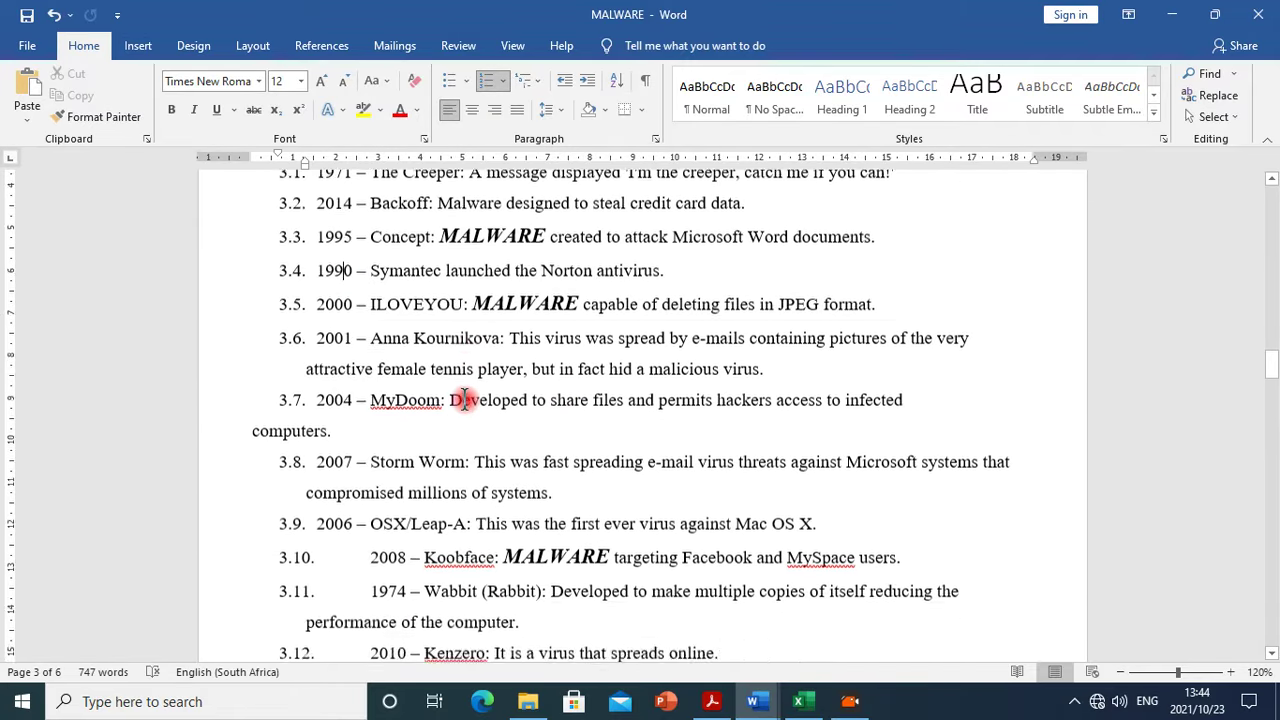
scroll(430, 380, "up", 4)
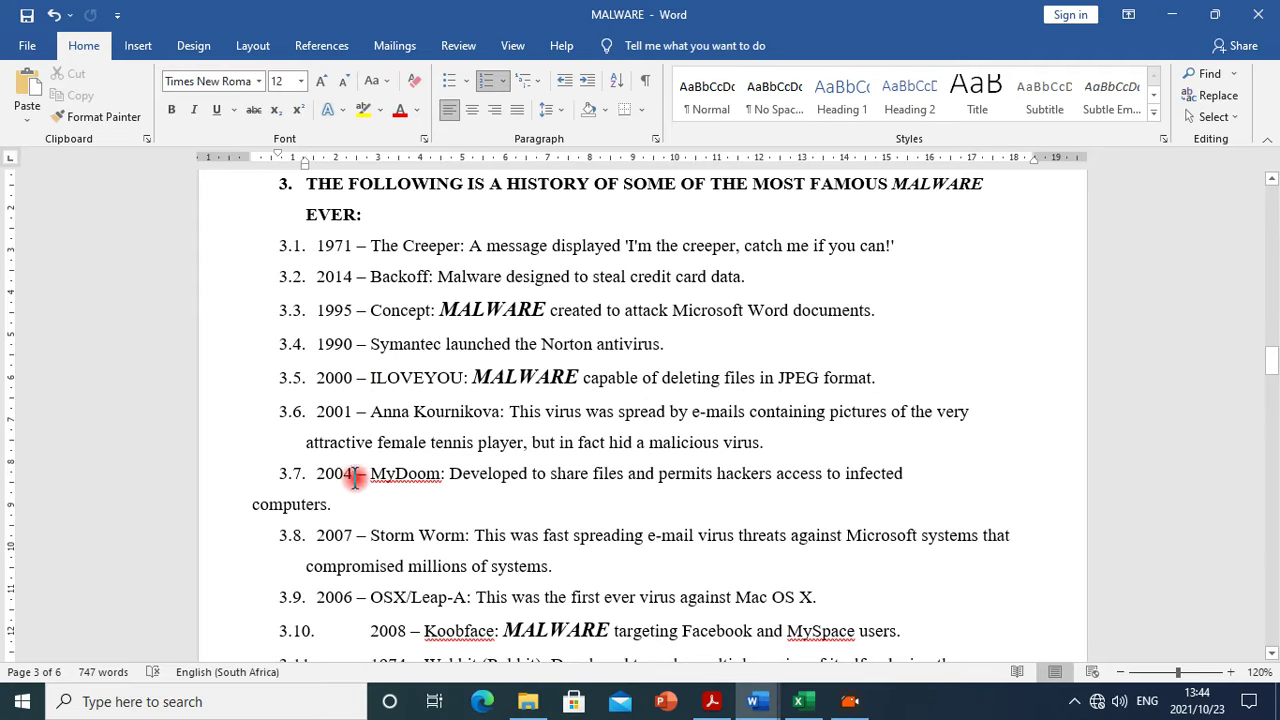
scroll(365, 480, "down", 6)
scroll(368, 492, "up", 3)
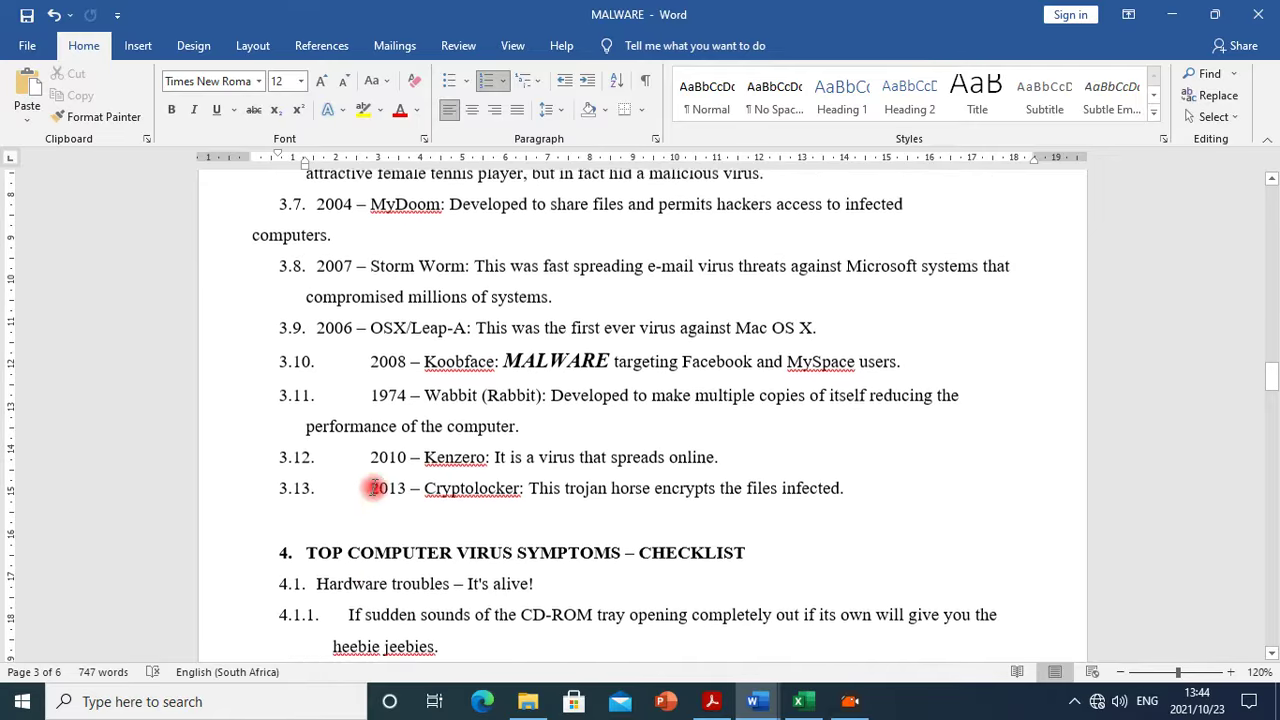
Move the text of the 1974 – Wabbit (Rabbit) item into a new list item directly after 1971 – The Creeper
left_click_drag(451, 534, 373, 507)
key("ctrl+c")
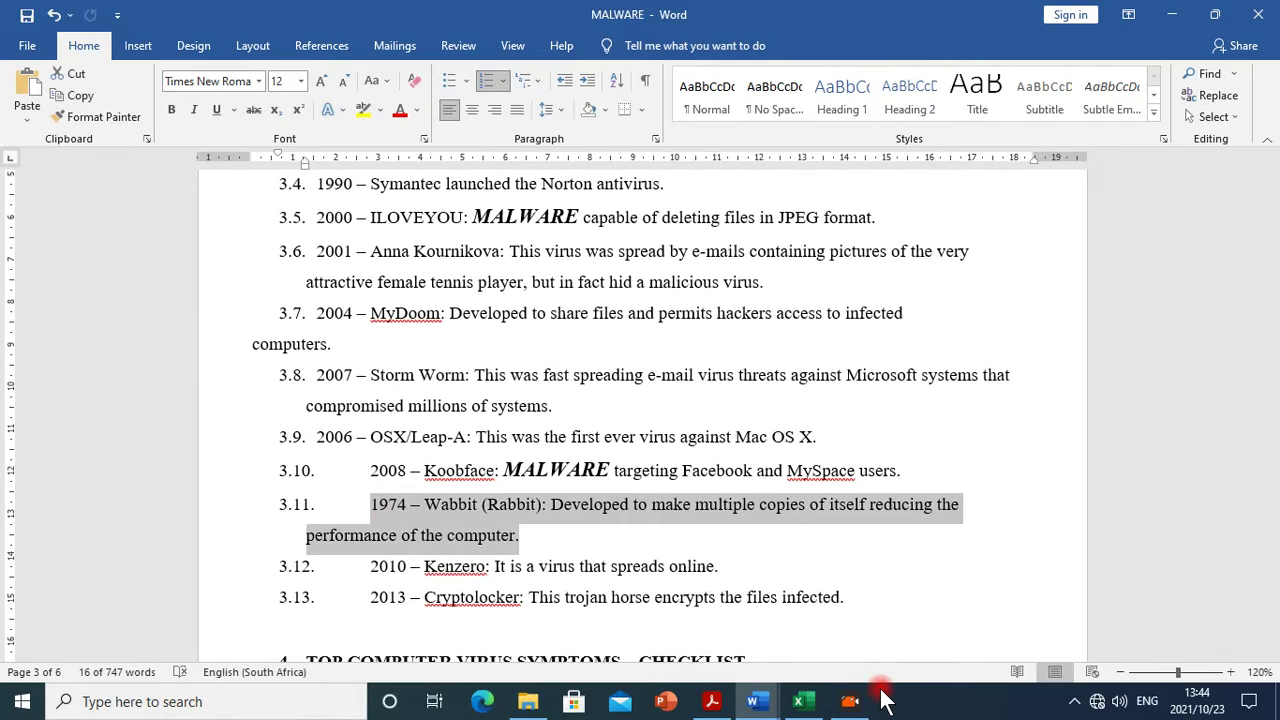
key("Delete")
scroll(420, 260, "up", 3)
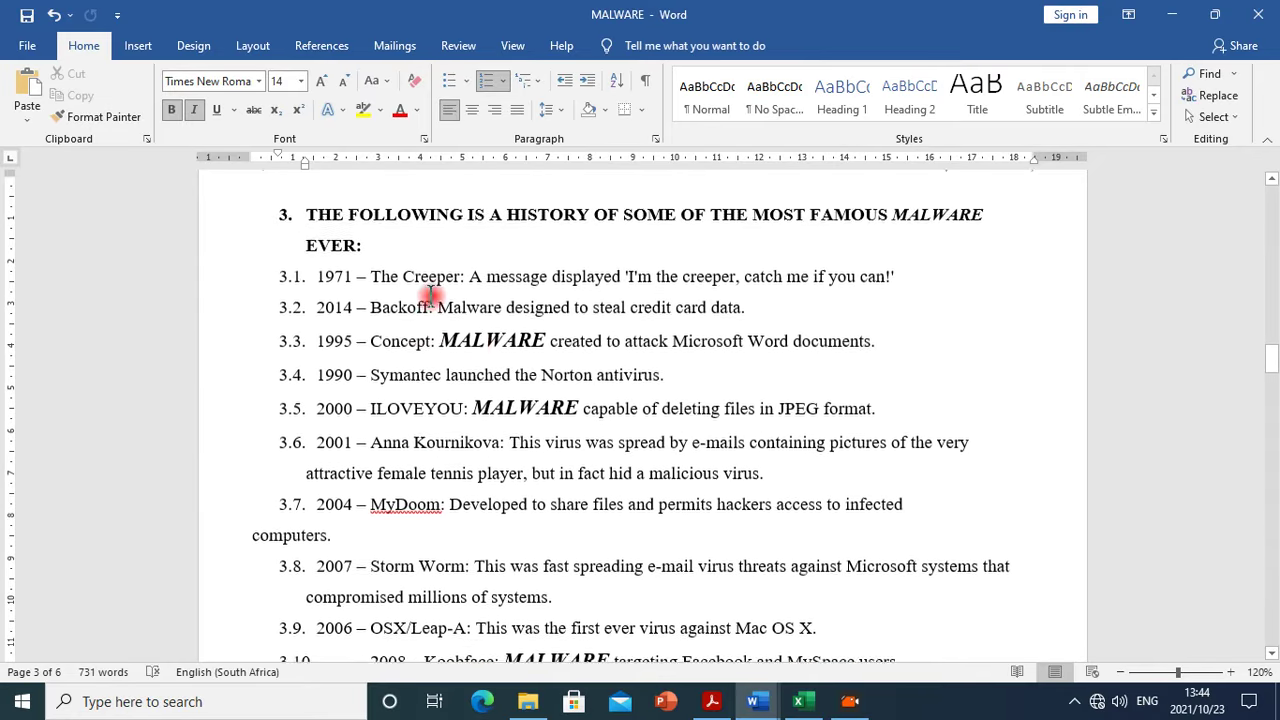
left_click(918, 303)
key("Return")
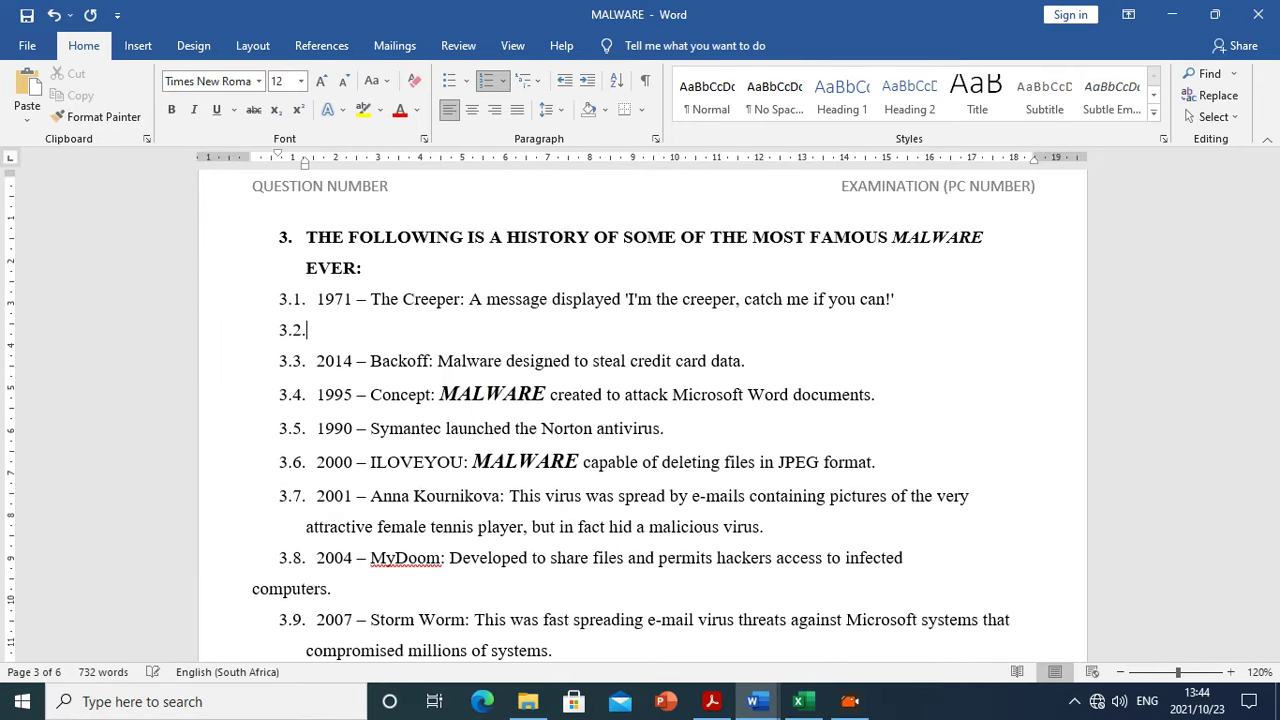
key("ctrl+v")
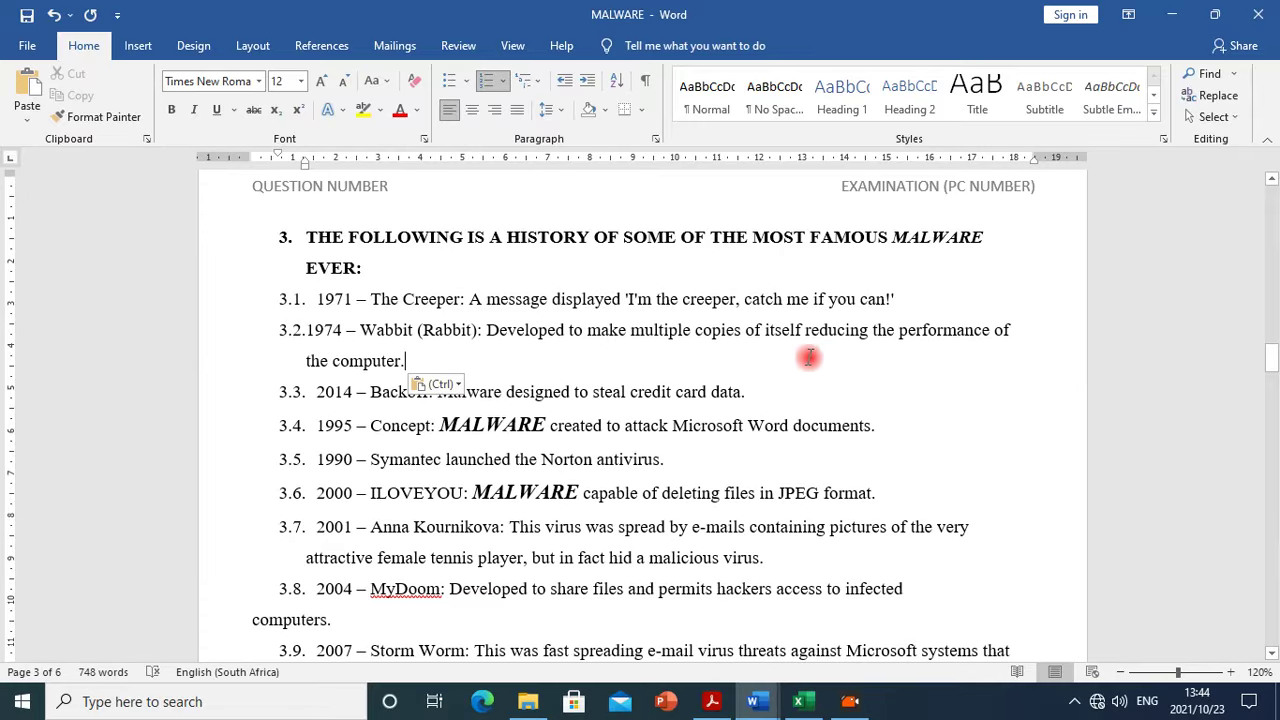
Remove the extra spaces before 1971 in item 3.1 so its text starts level with item 3.2
left_click(317, 304)
key("BackSpace")
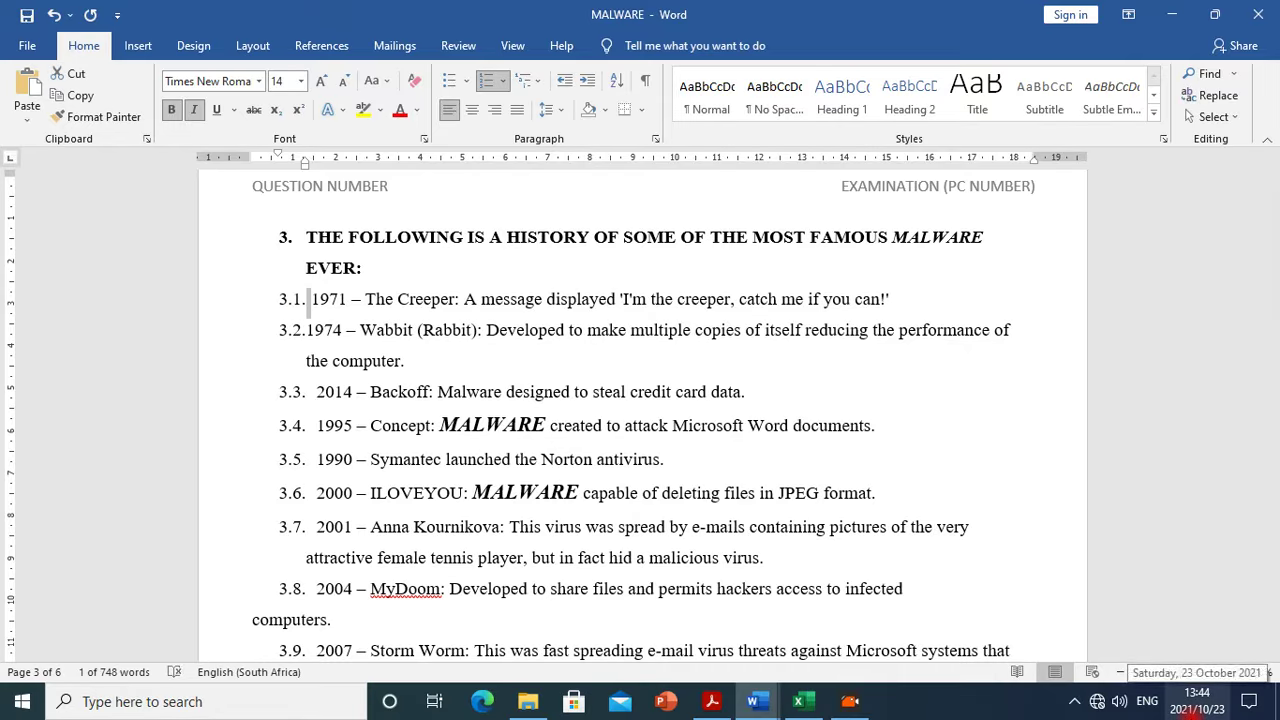
key("ctrl+shift+Right")
key("ctrl+space")
key("Left")
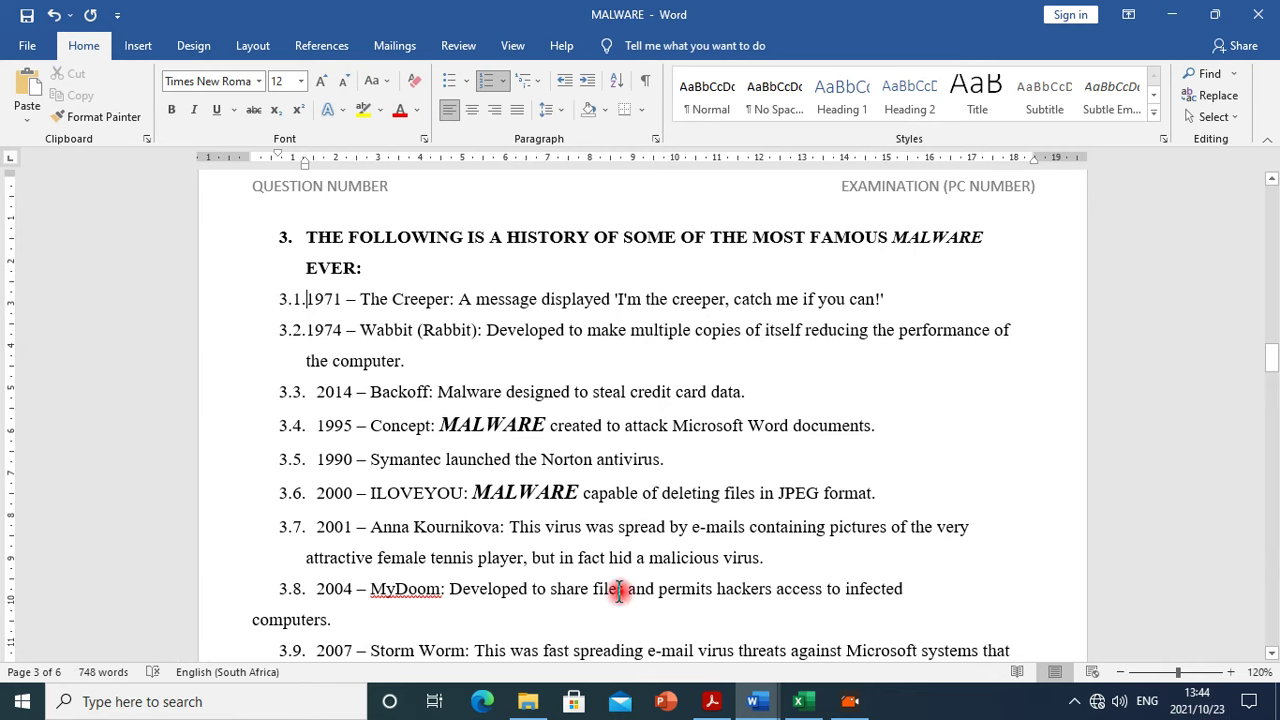
left_click(302, 335)
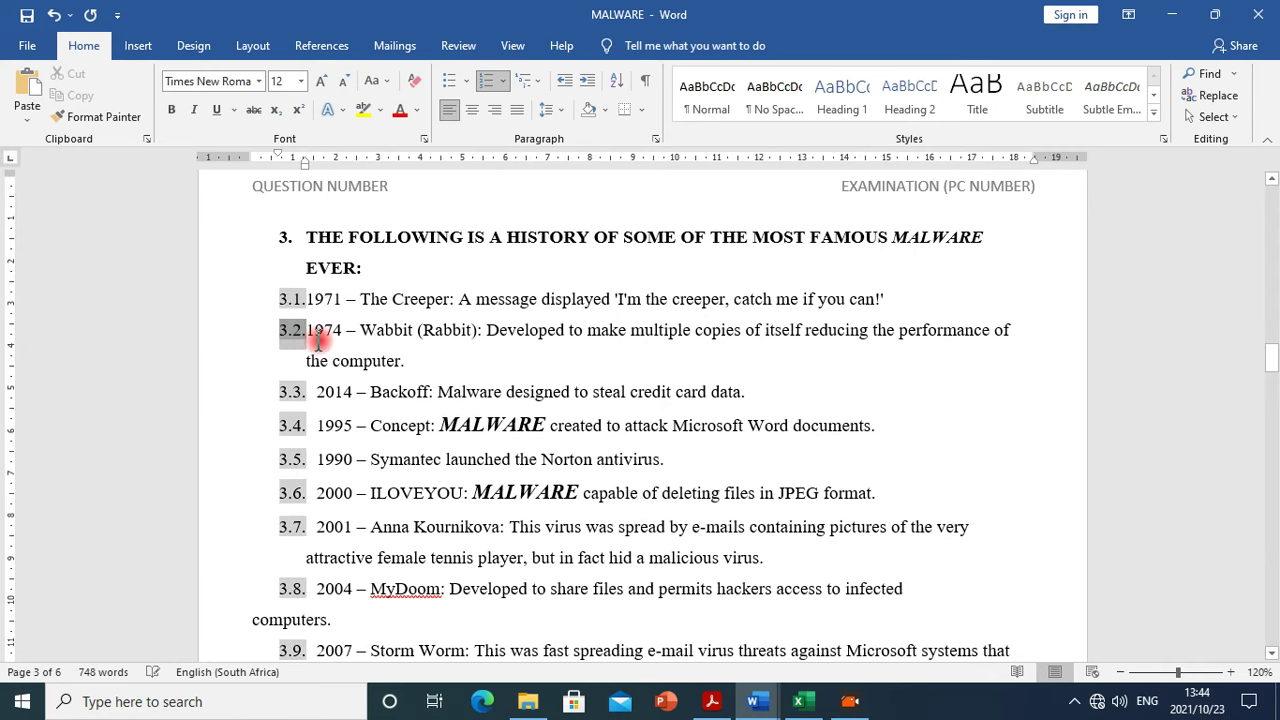
left_click(312, 342)
Move the text of the 1990 – Symantec item into a new list item directly after 1974 – Wabbit (Rabbit)
scroll(452, 482, "down", 5)
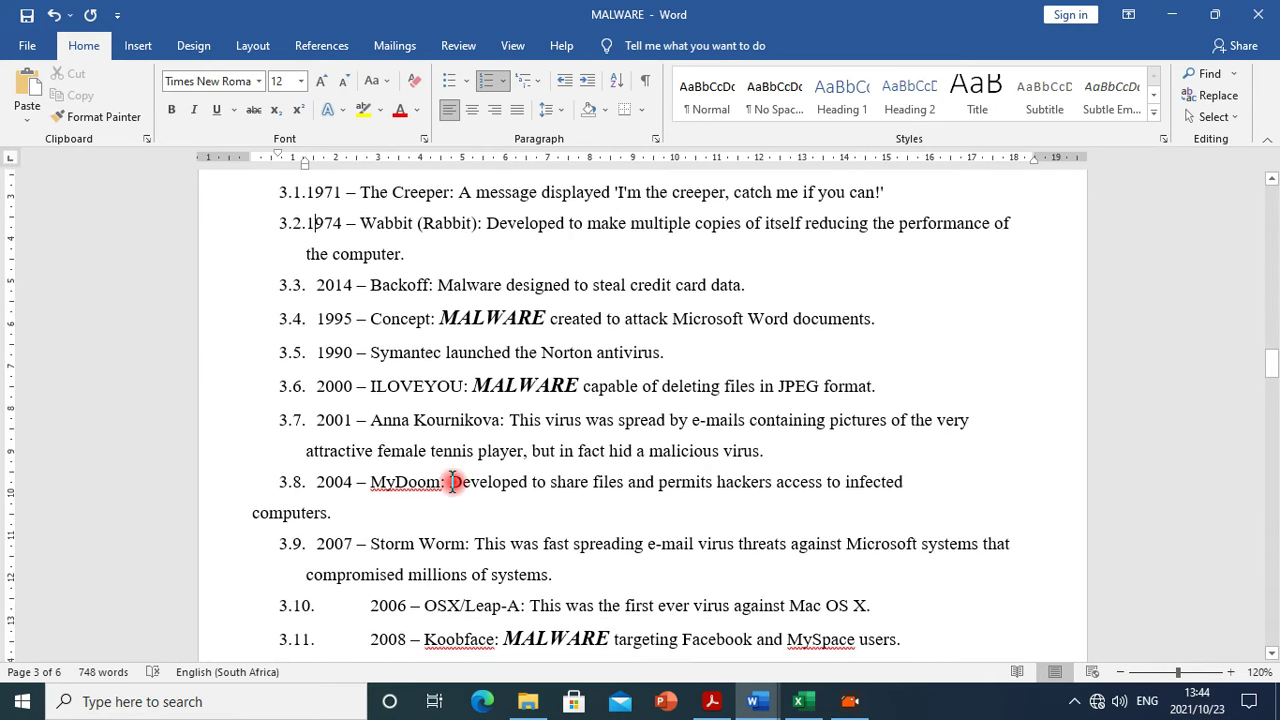
scroll(452, 482, "down", 3)
scroll(452, 482, "up", 3)
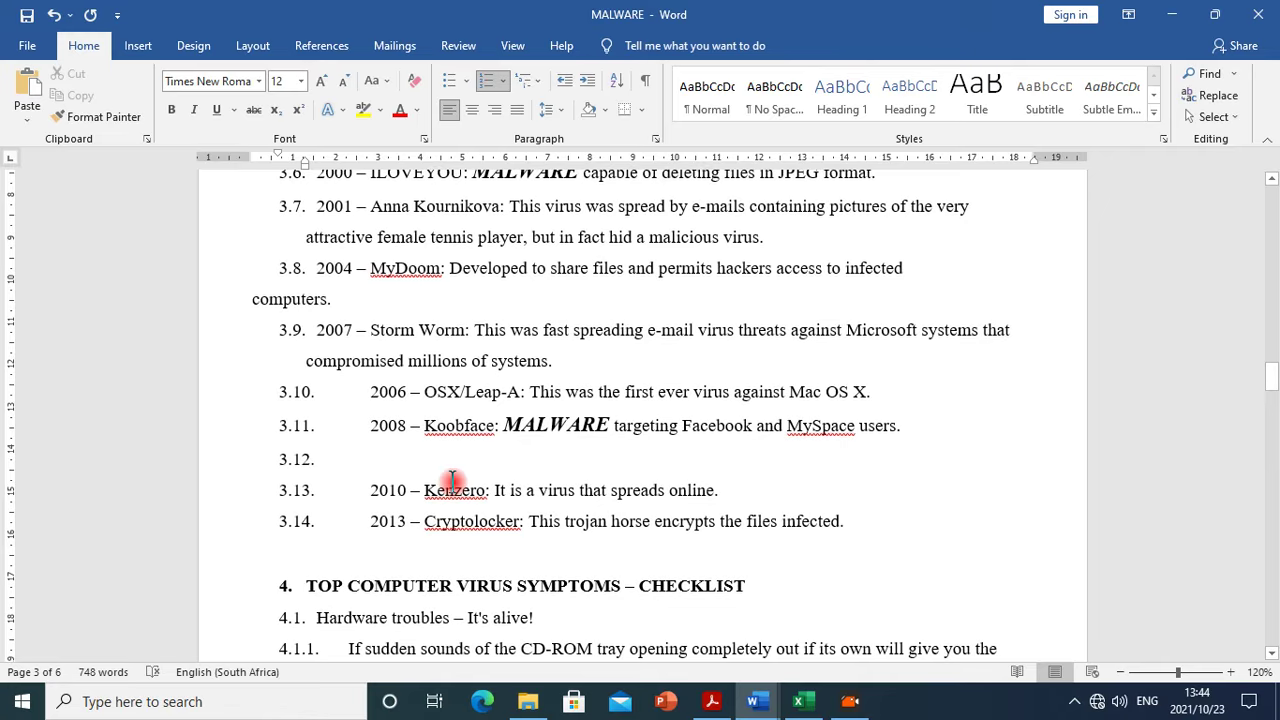
scroll(452, 482, "up", 1)
scroll(452, 482, "up", 4)
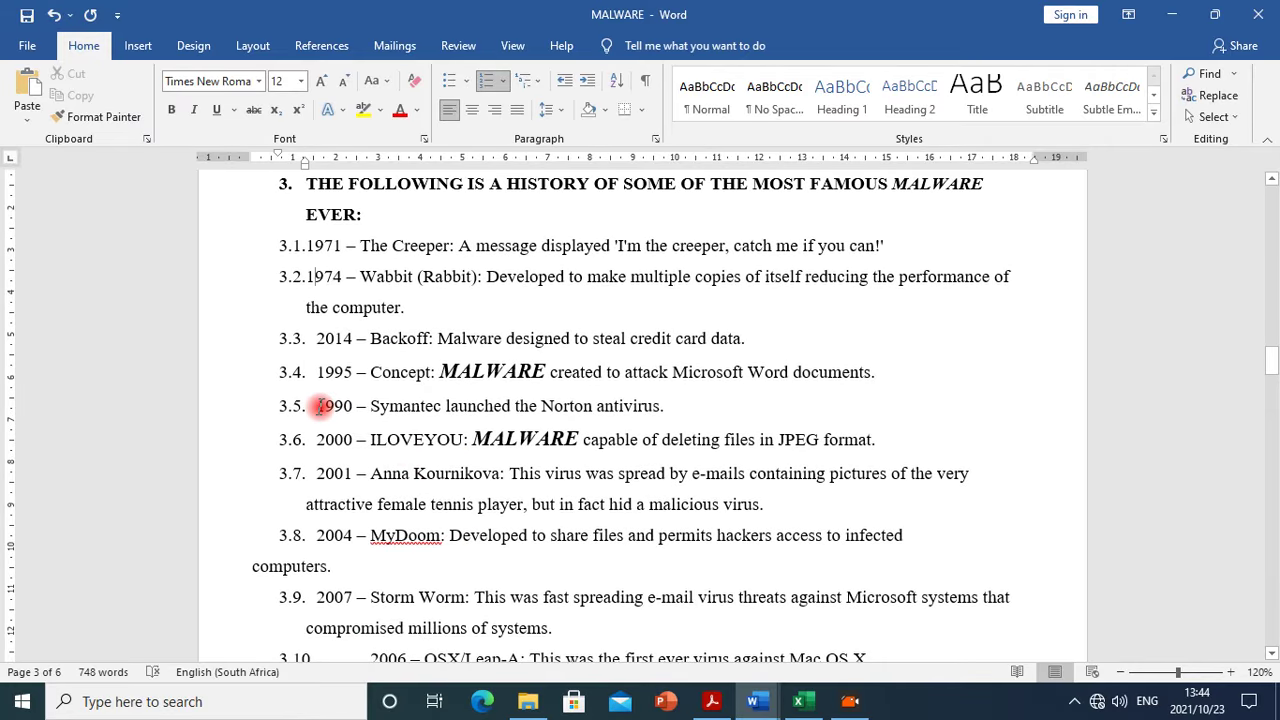
left_click_drag(597, 408, 328, 418)
key("ctrl+c")
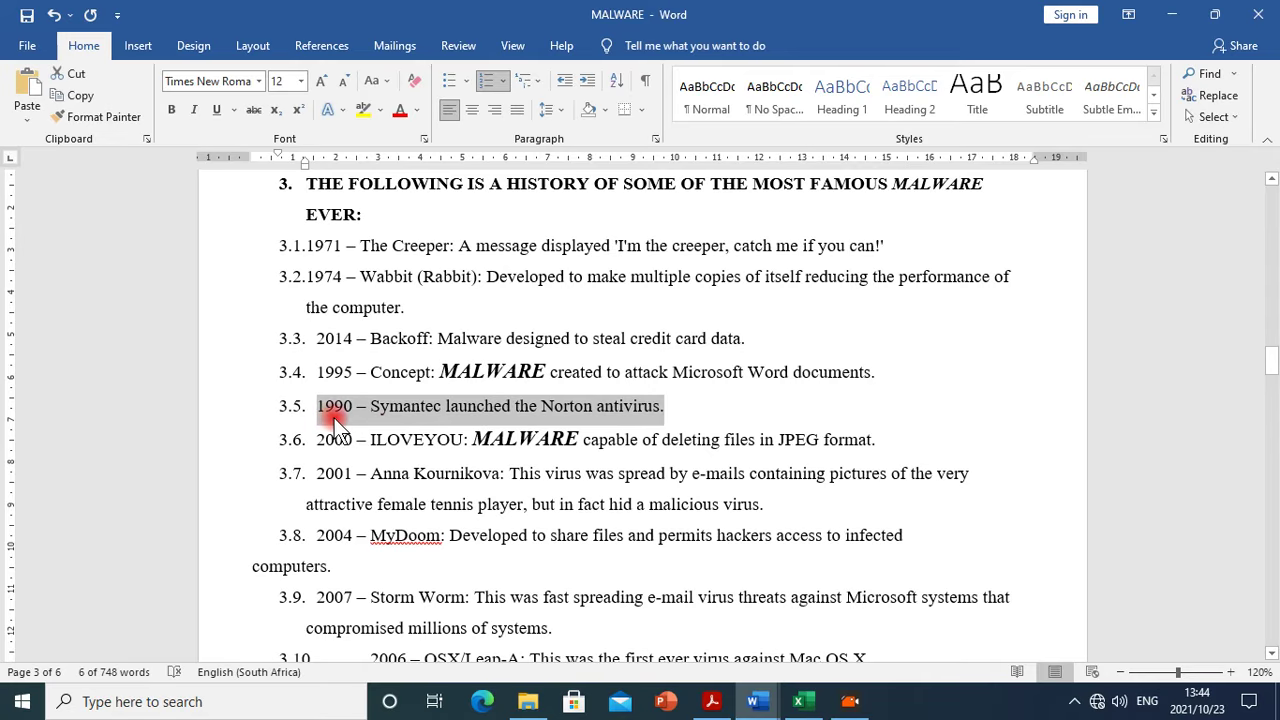
key("BackSpace")
left_click(430, 310)
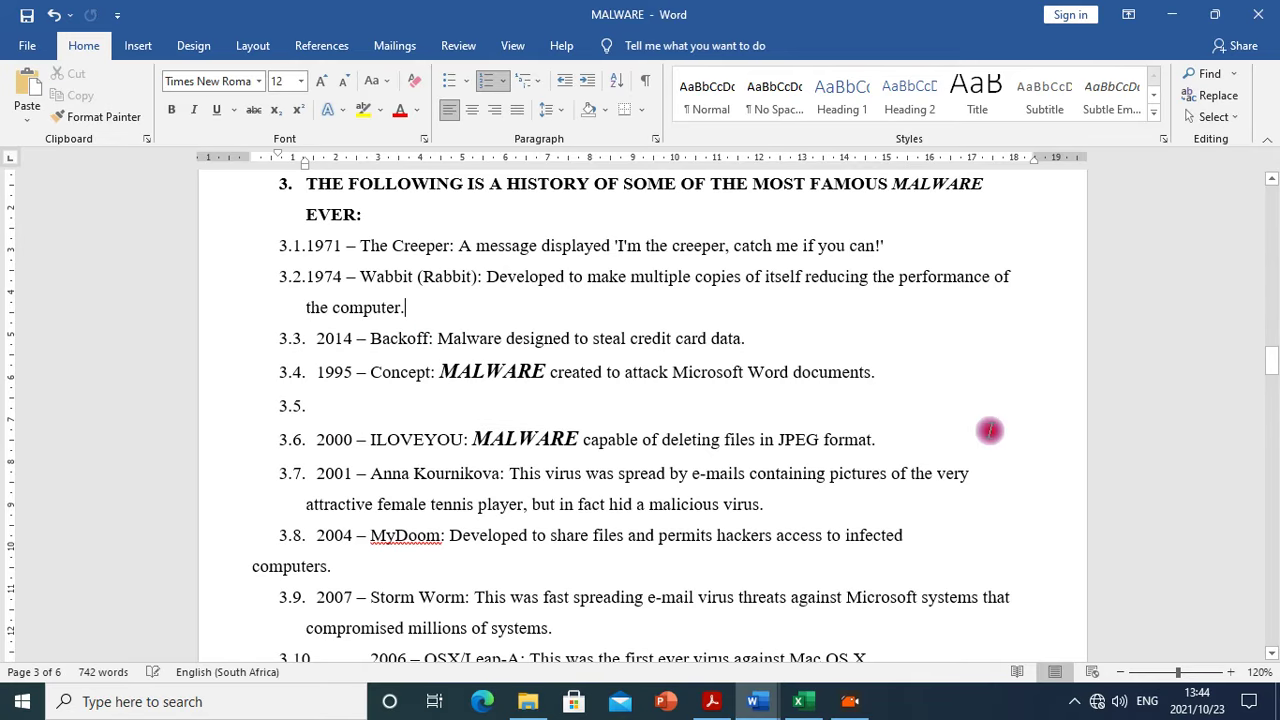
key("Return")
key("ctrl+v")
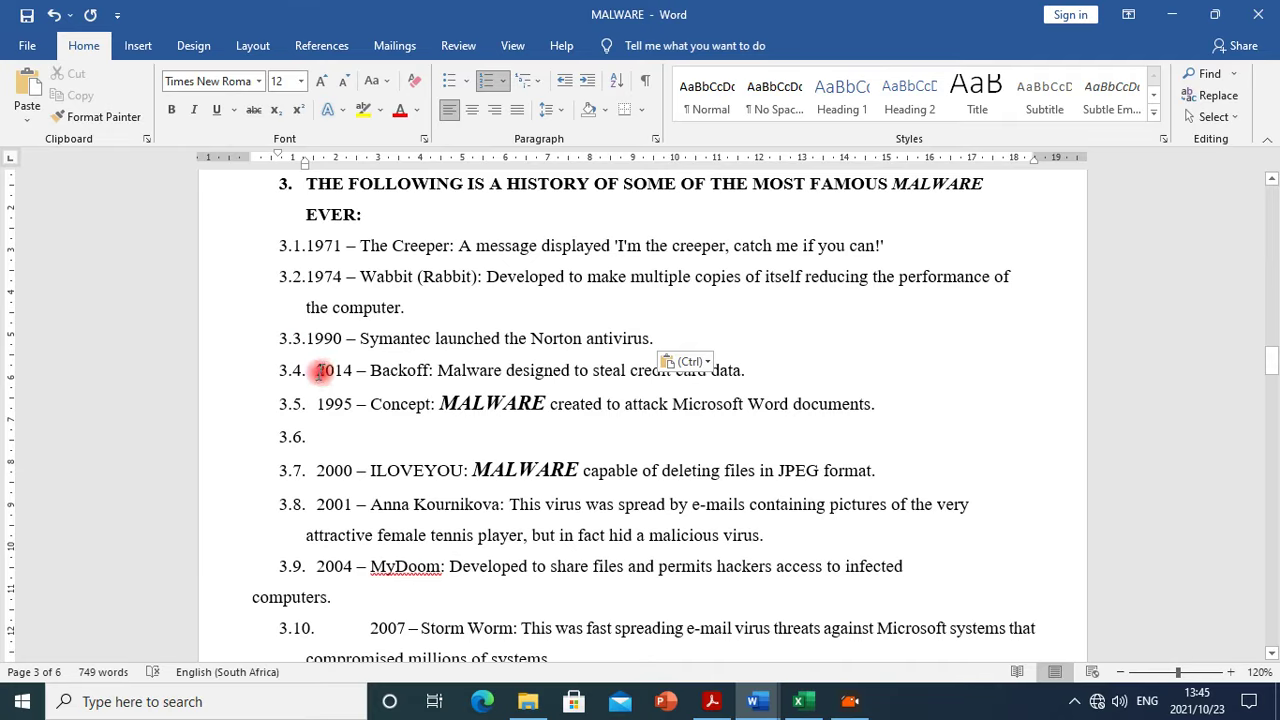
Even out the spacing in items 3.1 to 3.5 so that a single space precedes each year
left_click(318, 372)
key("BackSpace")
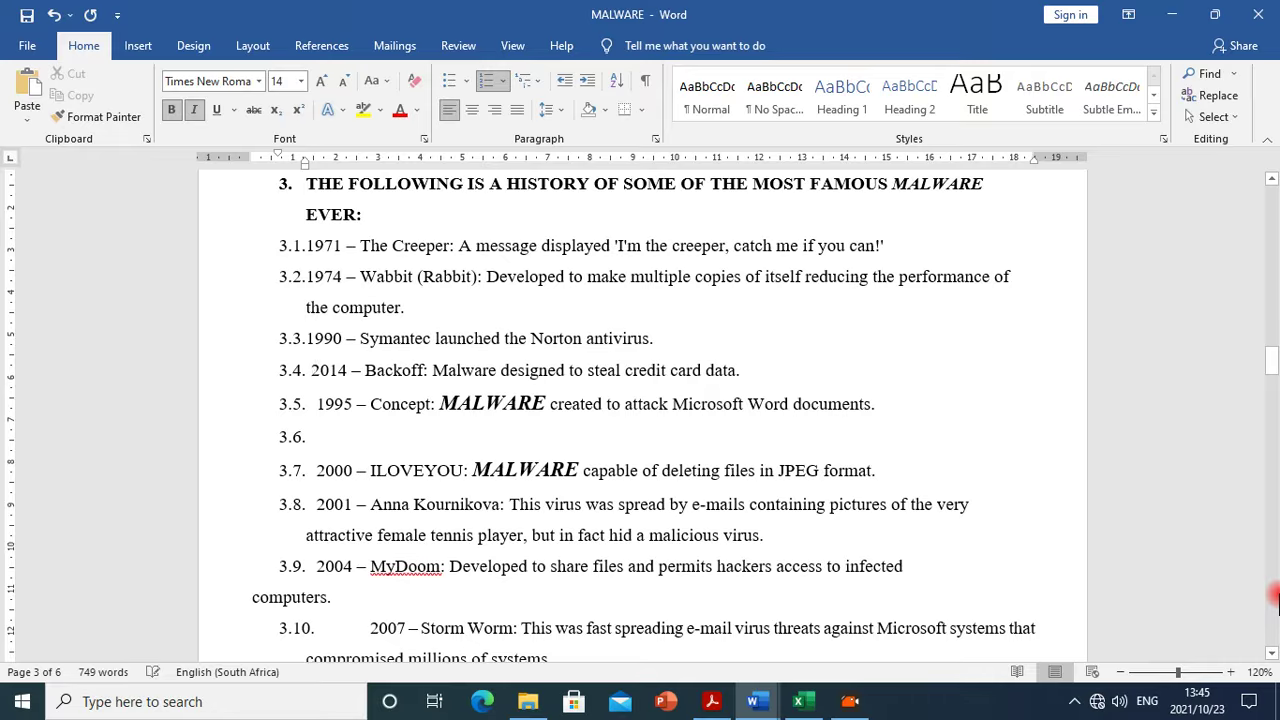
key("BackSpace")
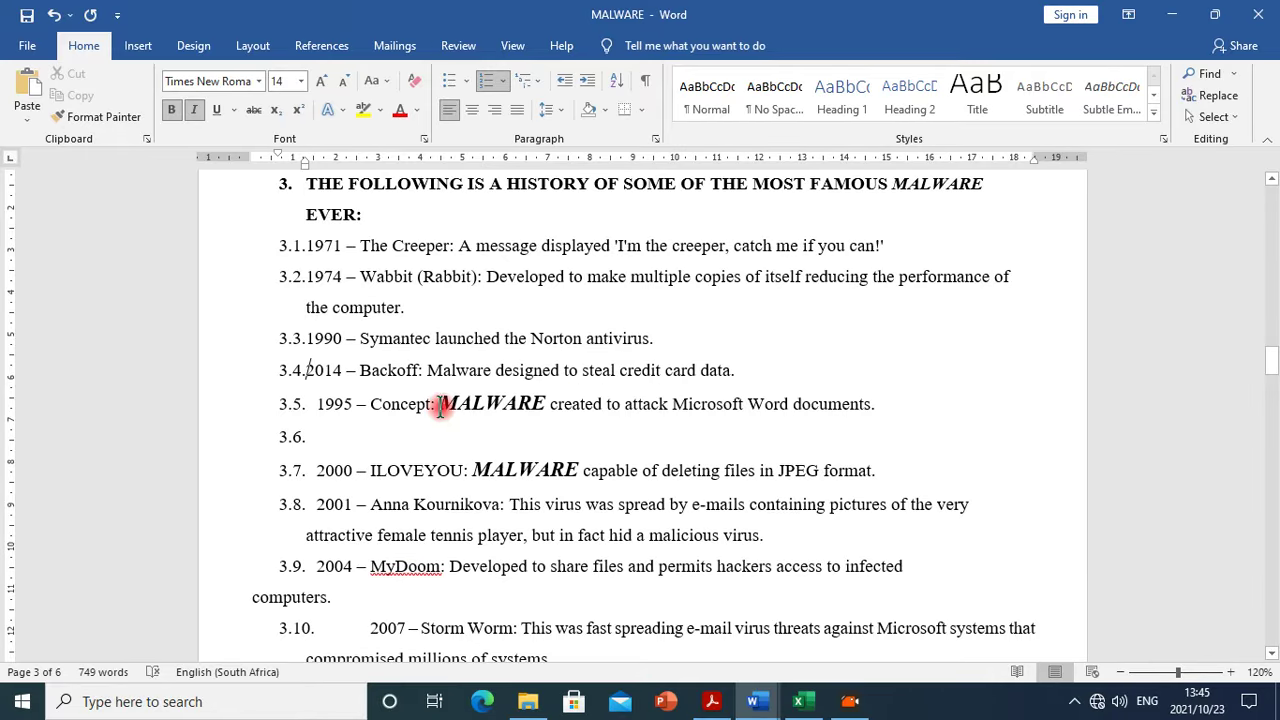
left_click(317, 406)
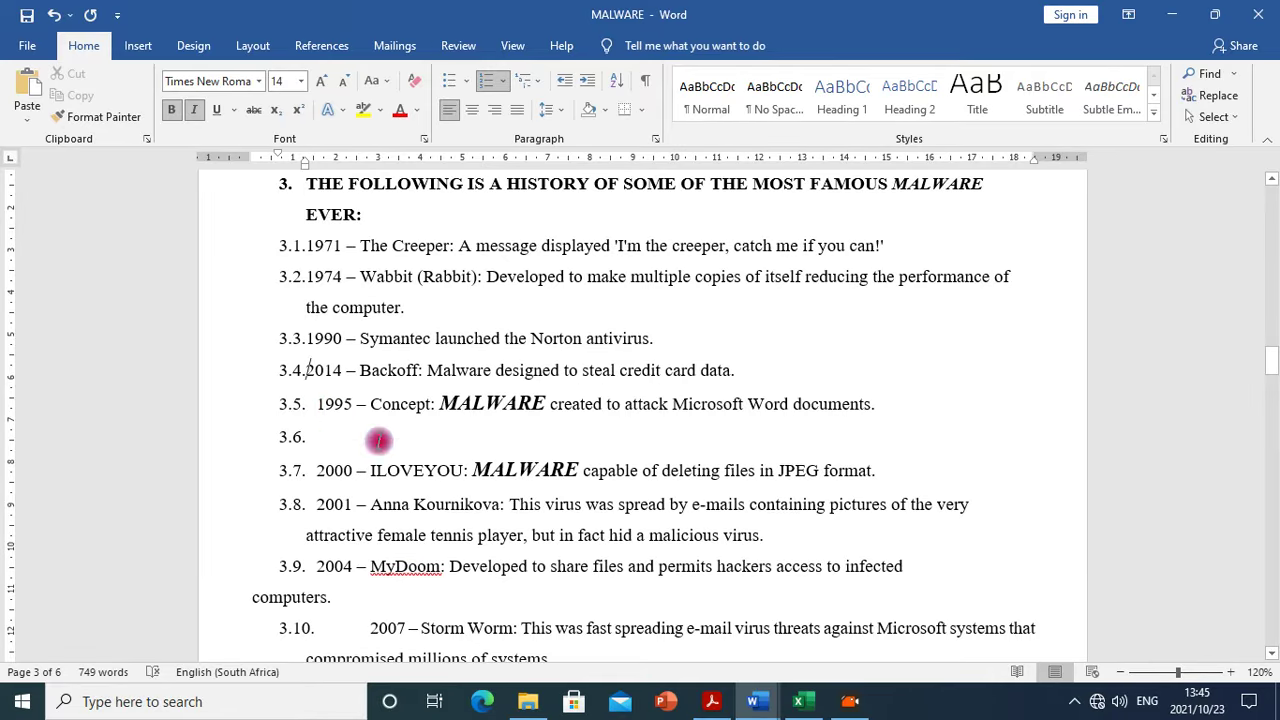
key("BackSpace")
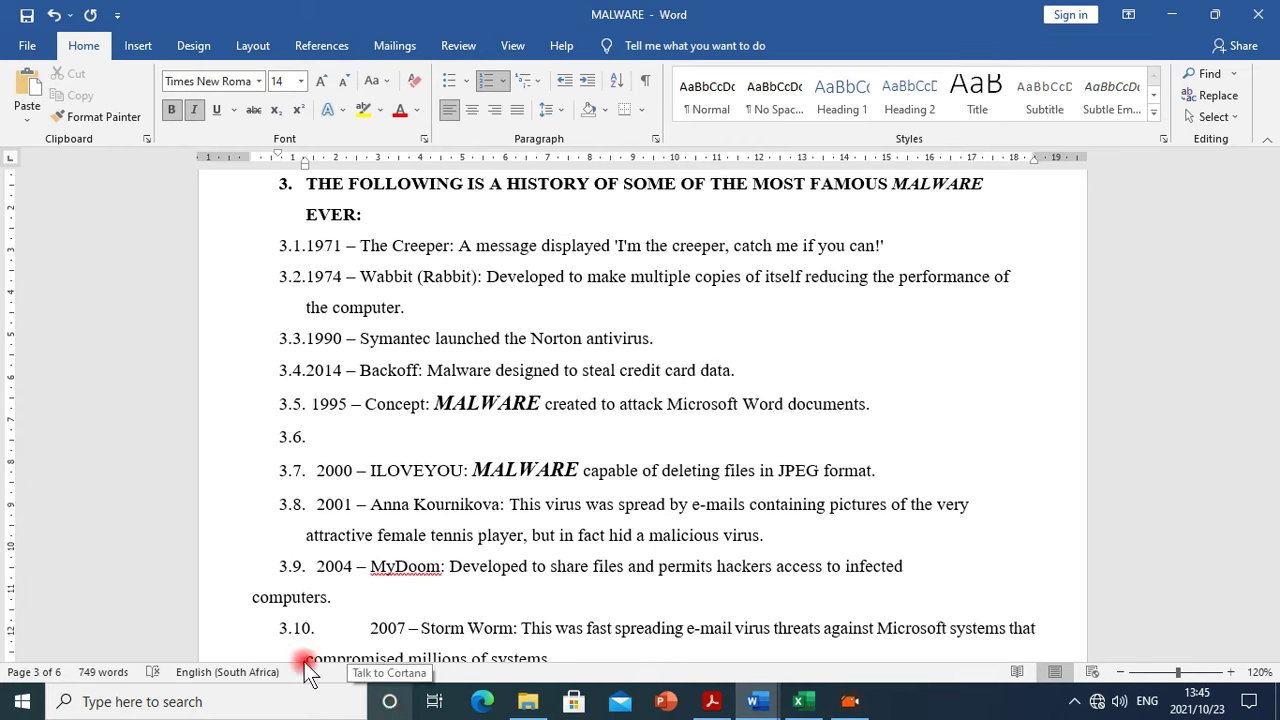
left_click(310, 372)
left_click(309, 339)
left_click(311, 278)
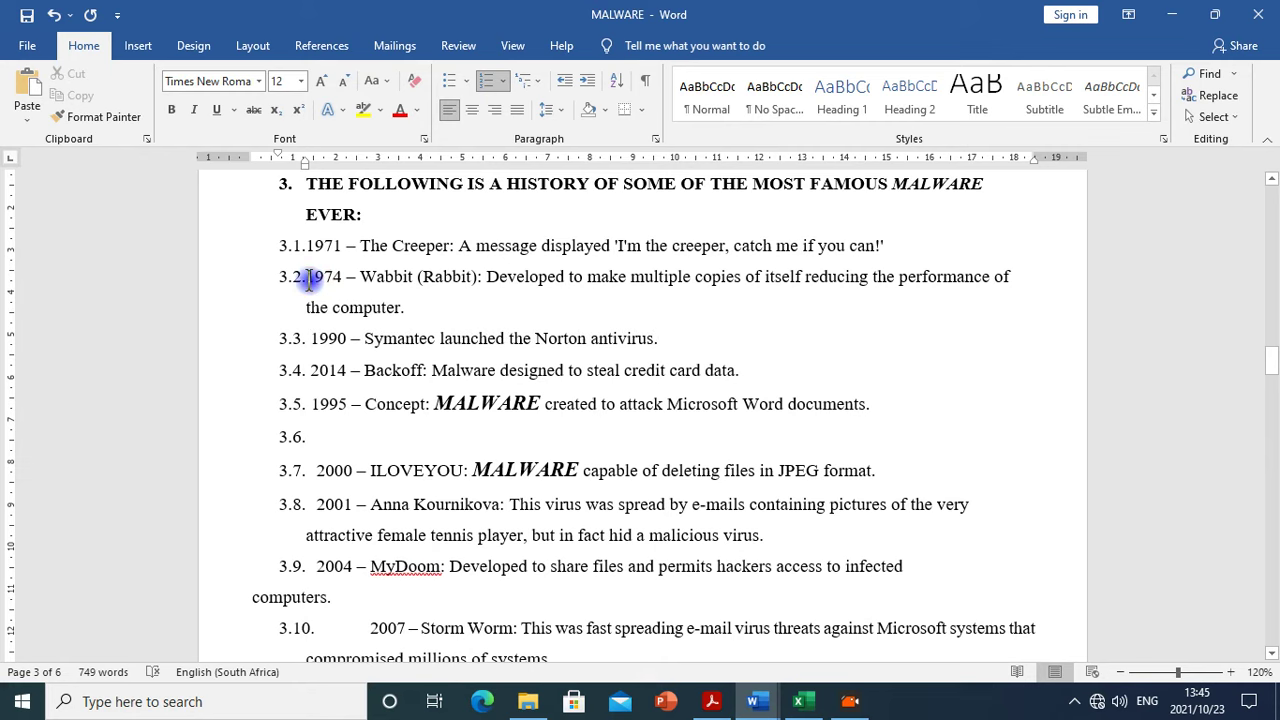
left_click(310, 247)
Move the text of the 1995 – Concept item into a new list item directly after 1990 – Symantec, with one space before the year
left_click(368, 470)
scroll(385, 480, "down", 5)
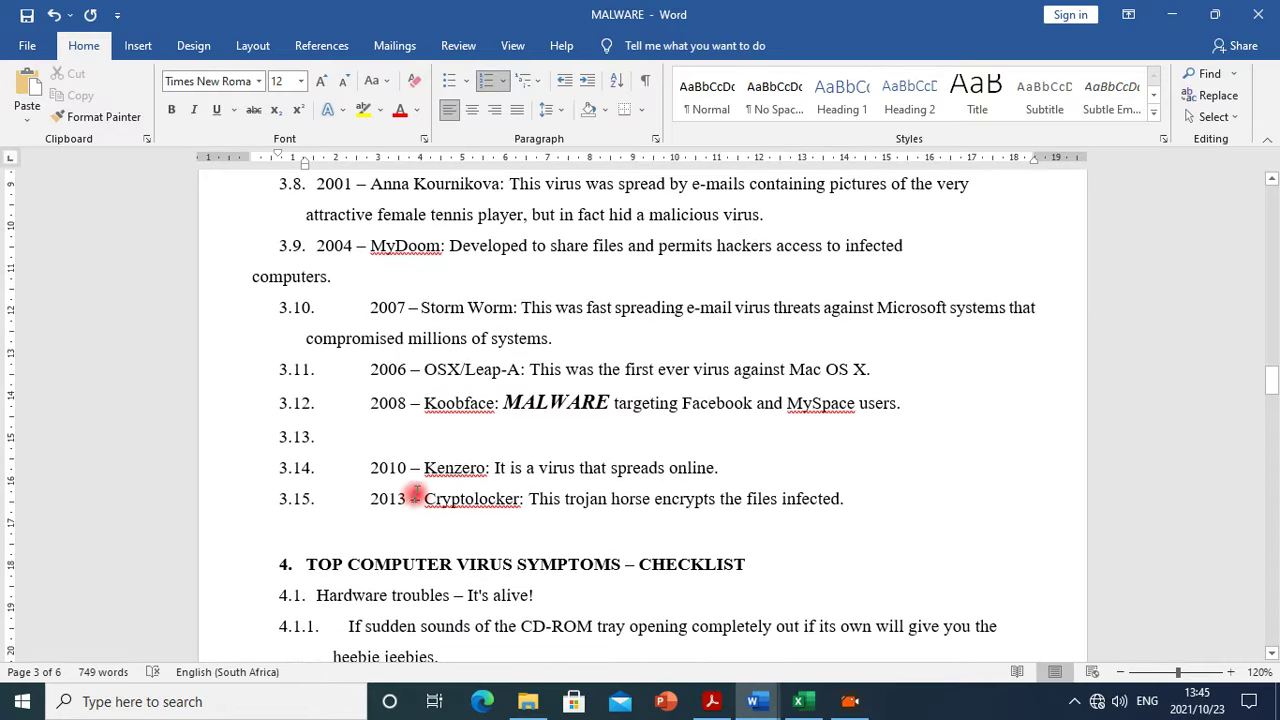
scroll(389, 240, "up", 3)
scroll(469, 471, "up", 2)
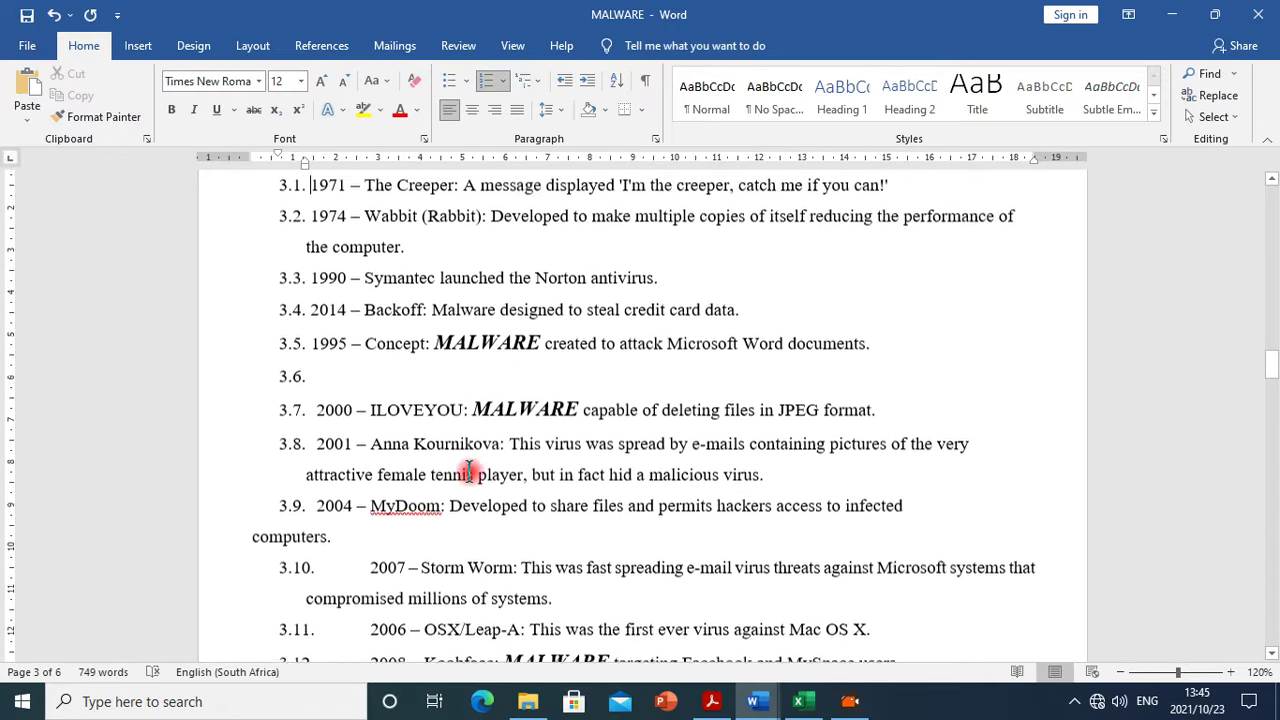
left_click_drag(887, 408, 317, 401)
key("ctrl+c")
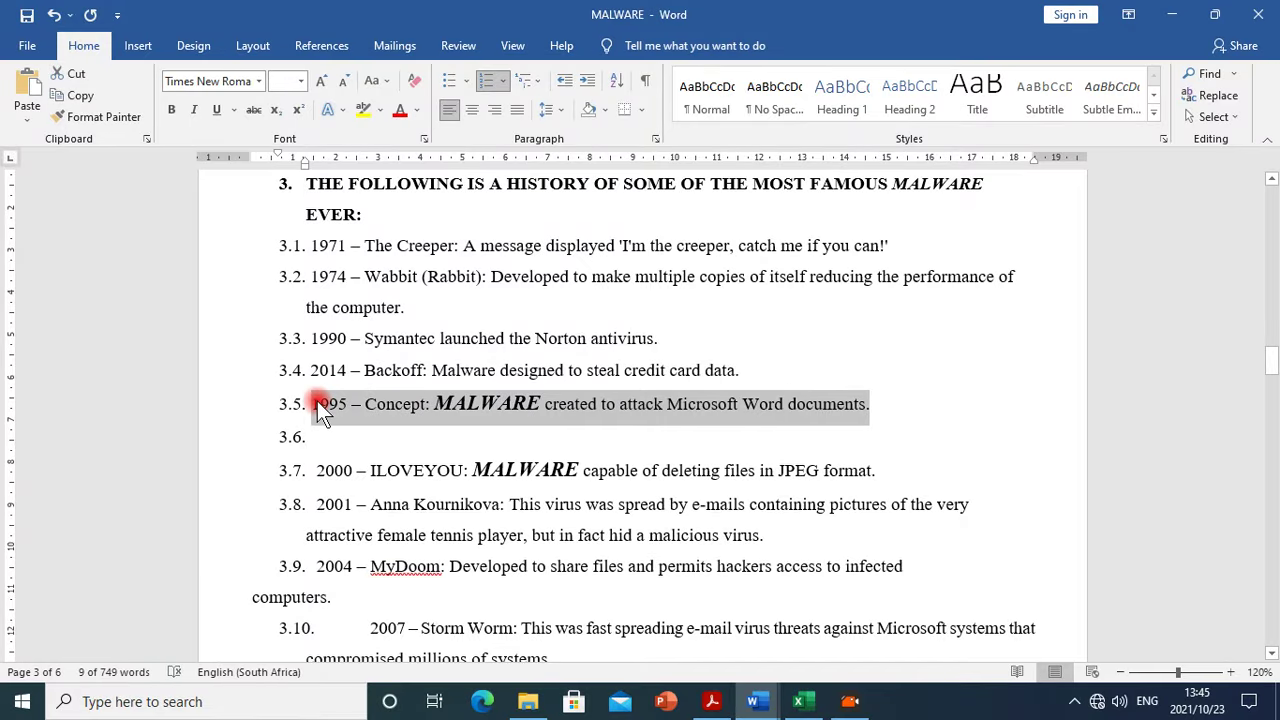
key("Delete")
left_click(660, 339)
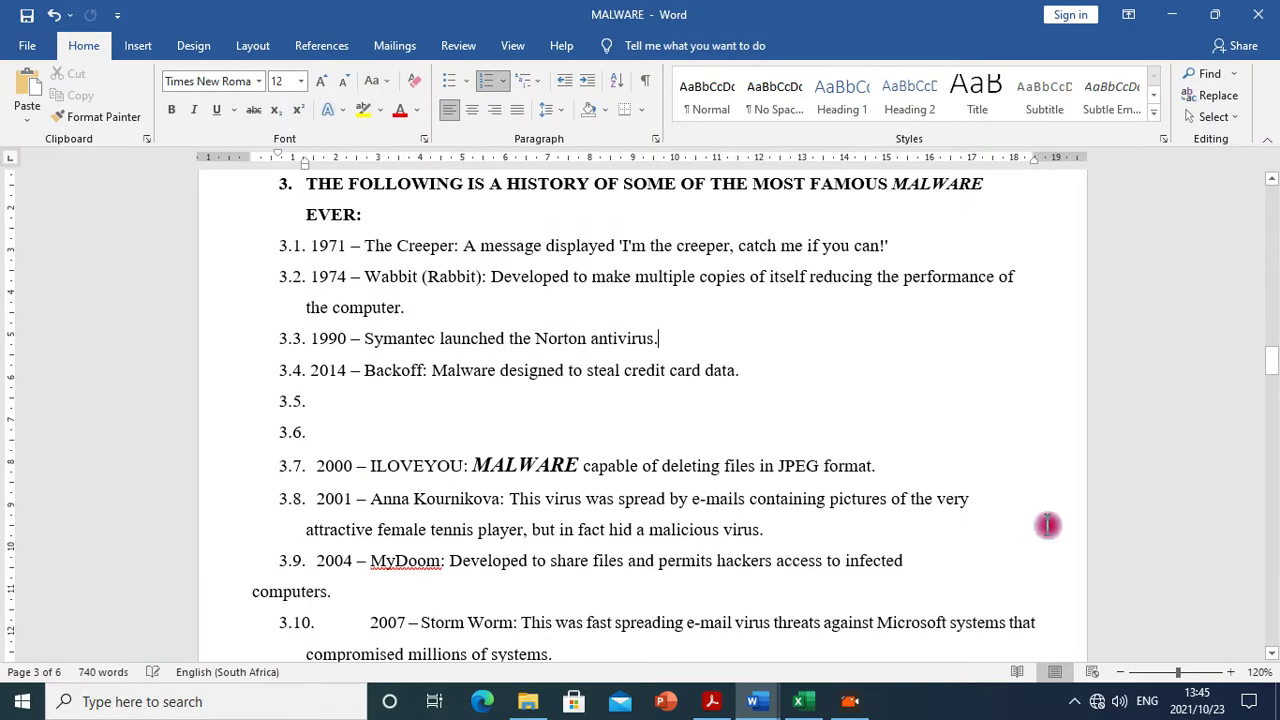
key("Return")
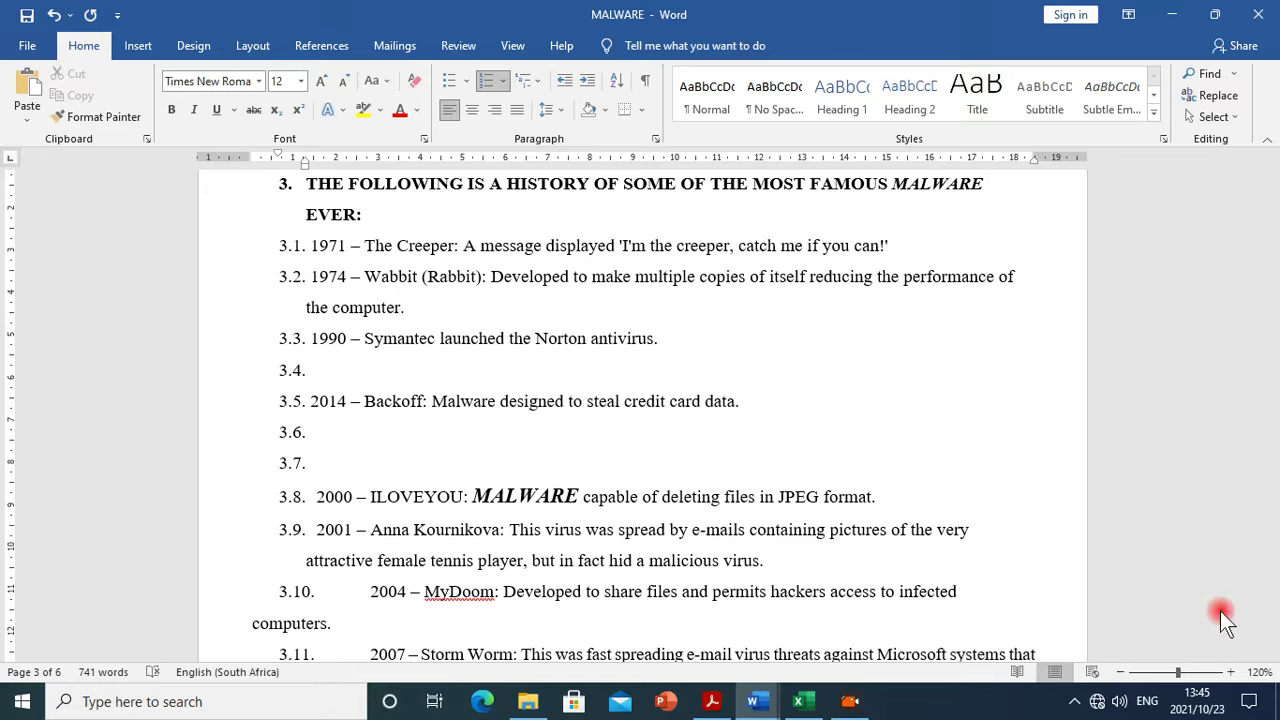
key("ctrl+v")
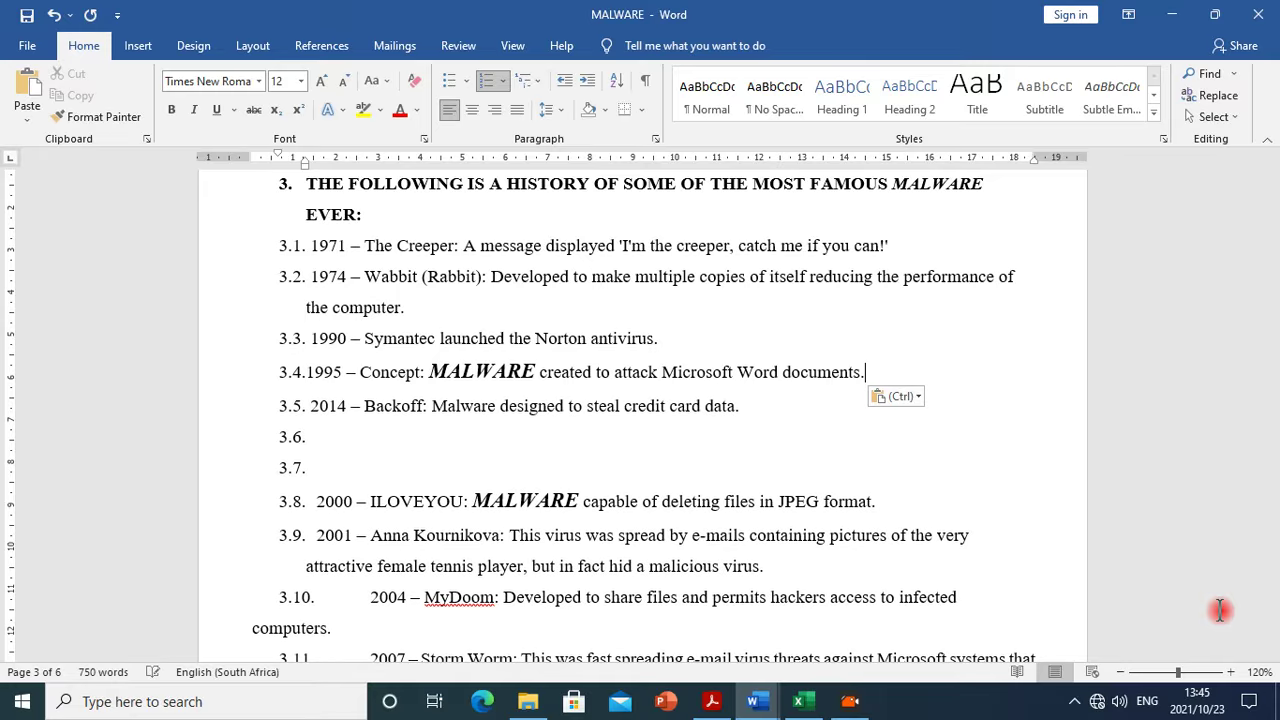
left_click(310, 372)
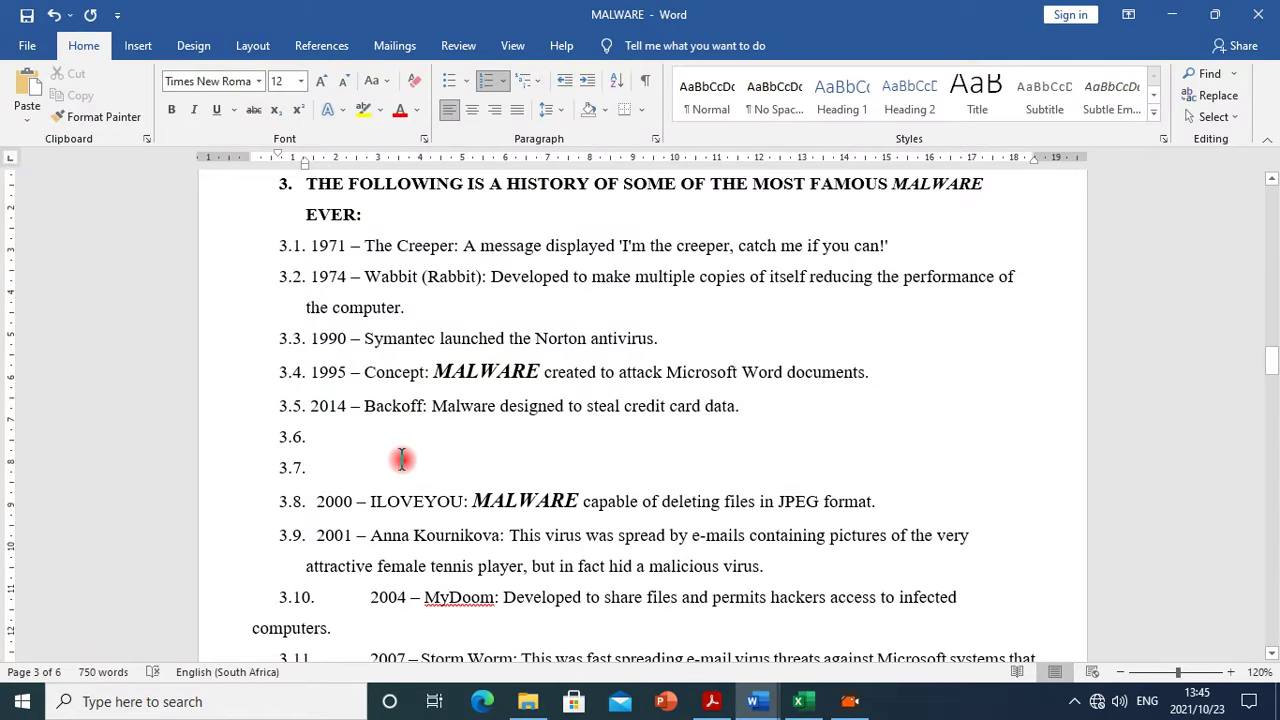
Move the text of the 2000 – ILOVEYOU item into a new list item directly after 1995 – Concept
scroll(402, 458, "down", 1)
scroll(606, 480, "down", 1)
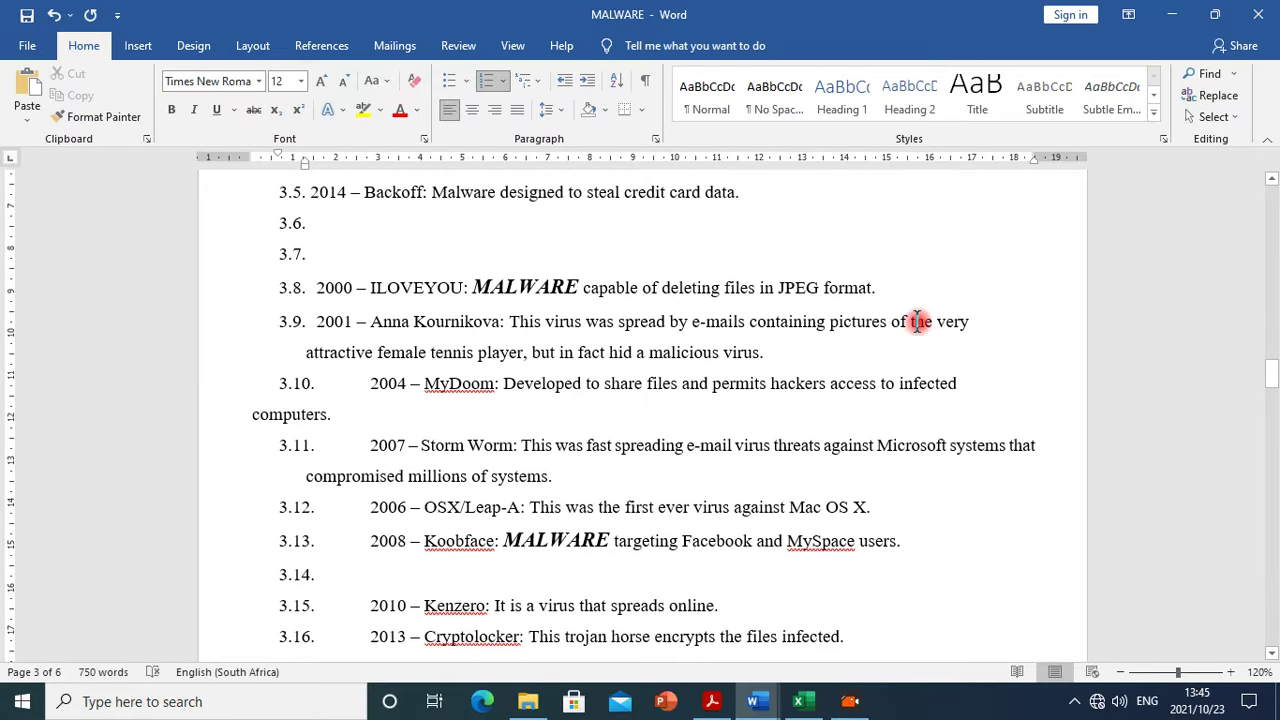
left_click_drag(920, 291, 328, 292)
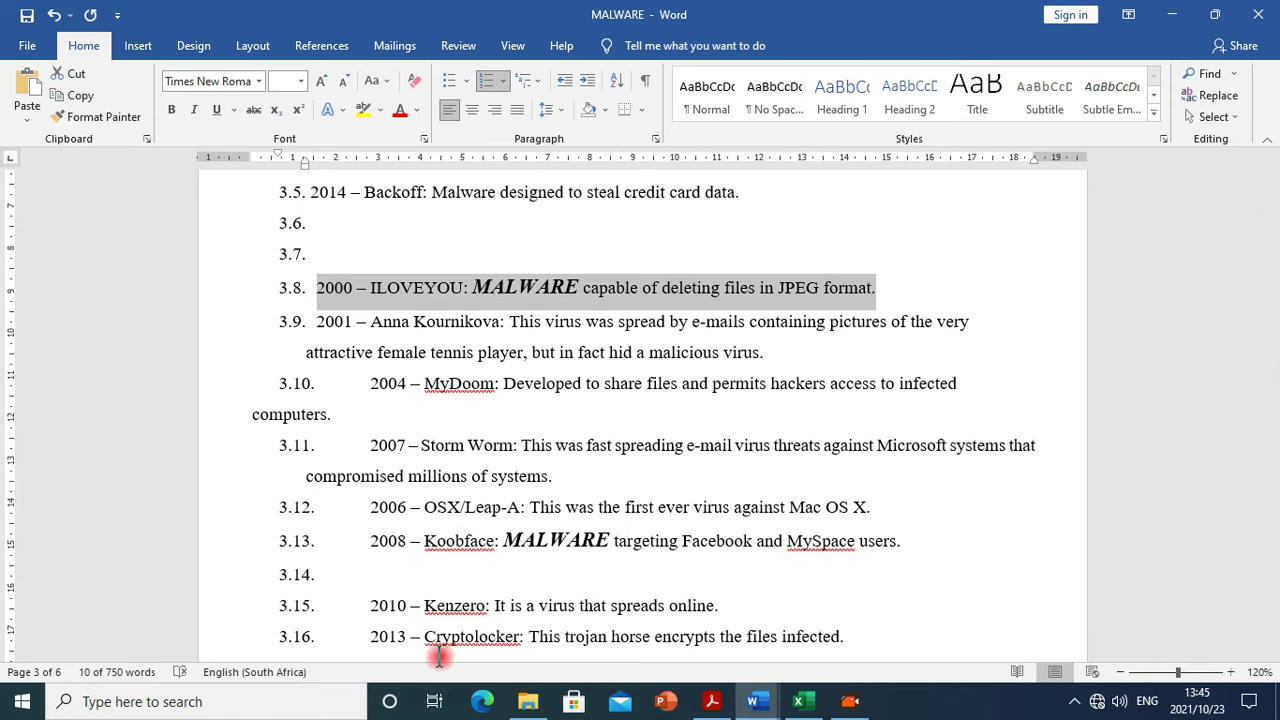
left_click(418, 682)
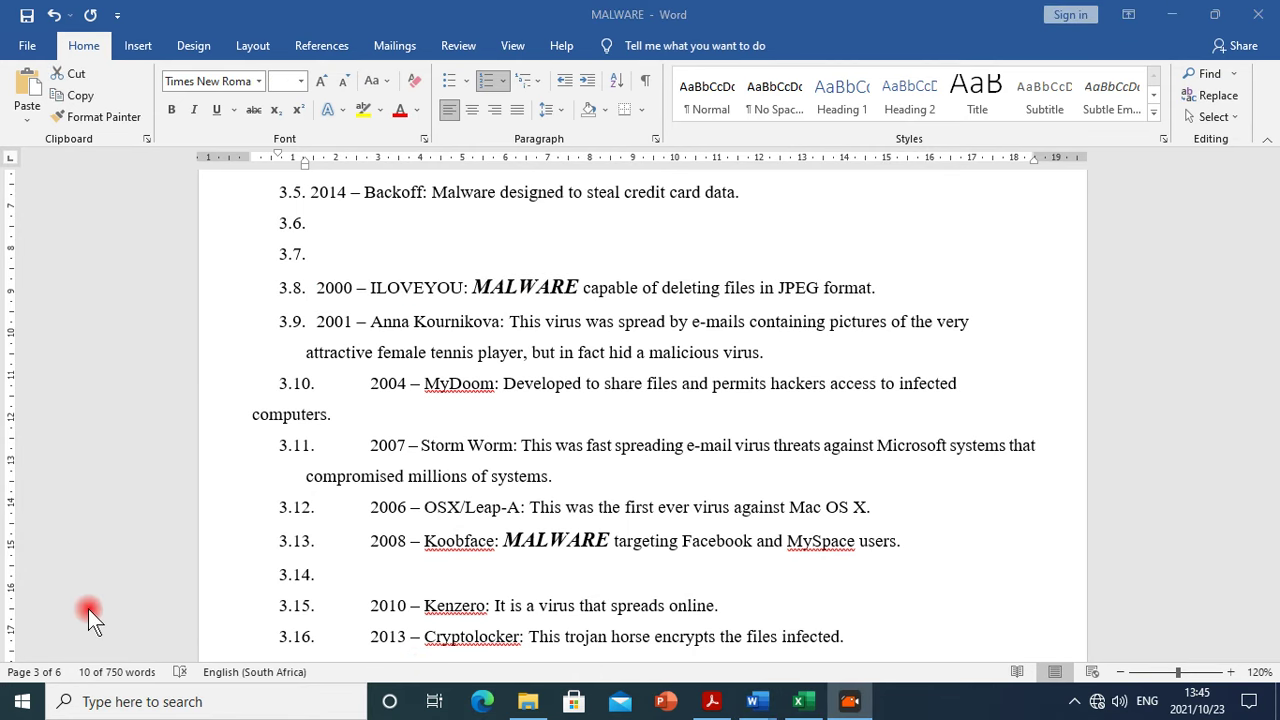
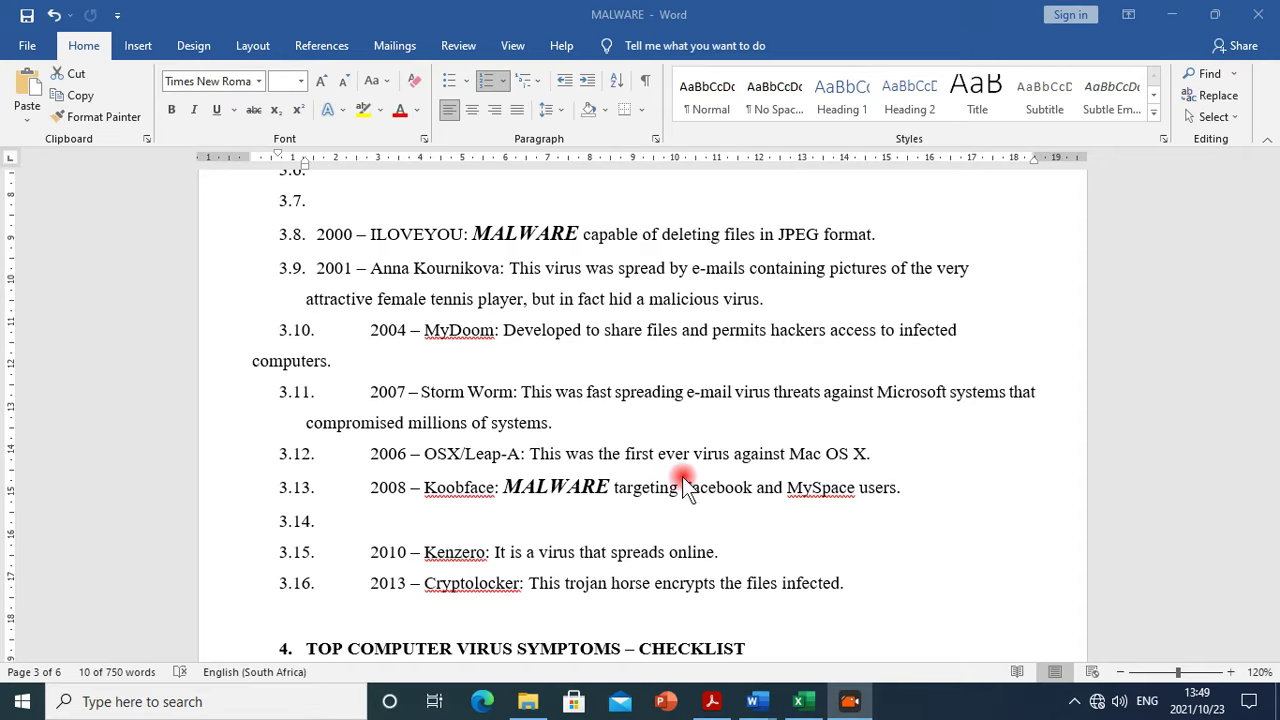
scroll(750, 433, "down", 1)
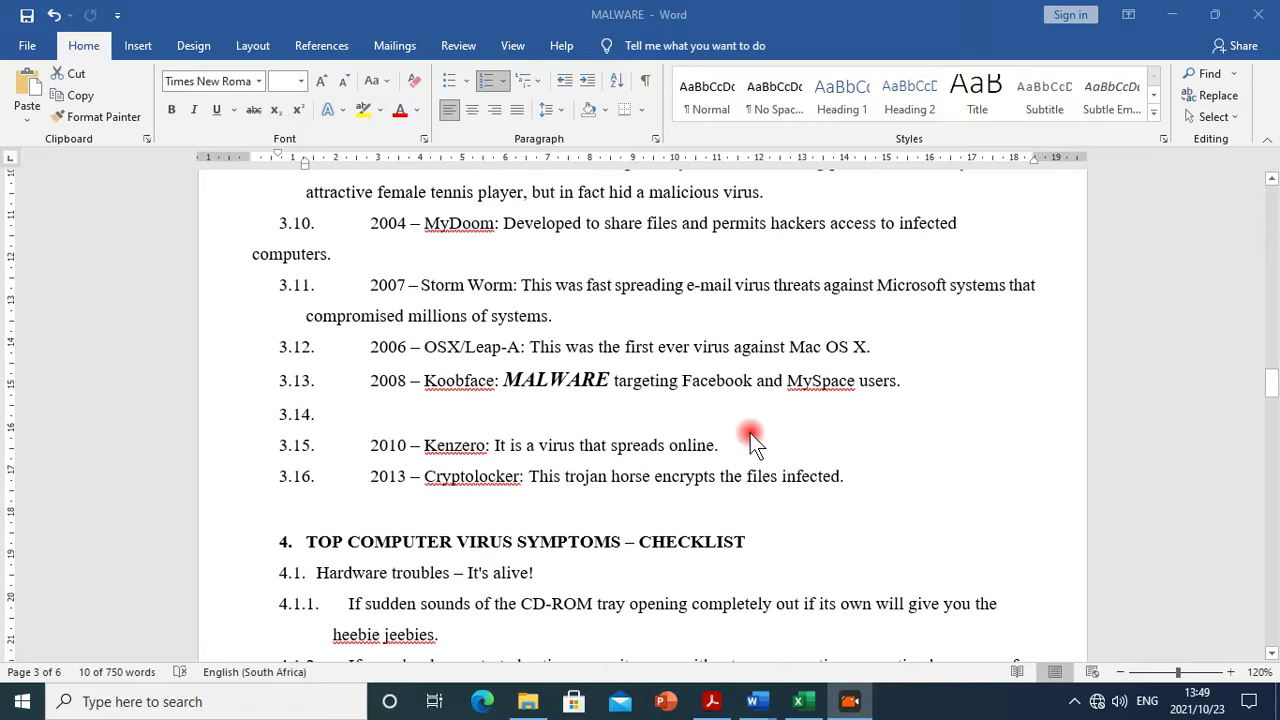
scroll(750, 433, "up", 1)
scroll(713, 437, "up", 3)
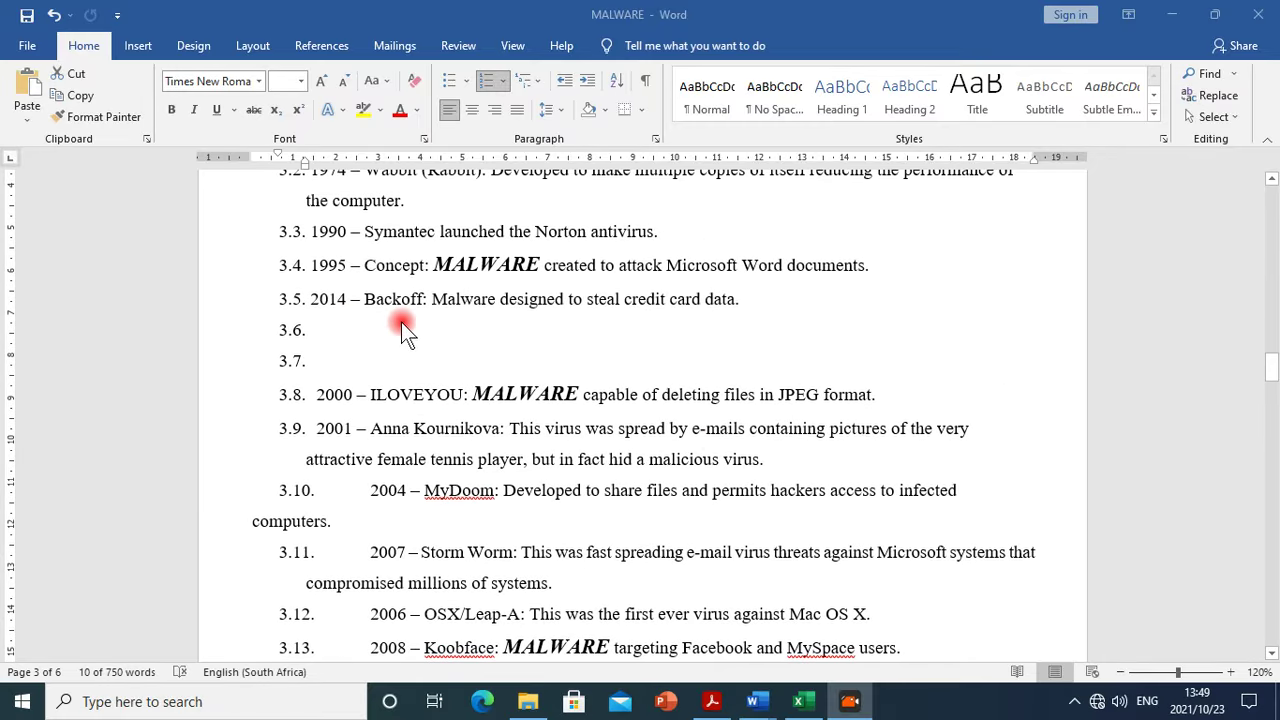
scroll(401, 322, "down", 2)
triple_click(886, 287)
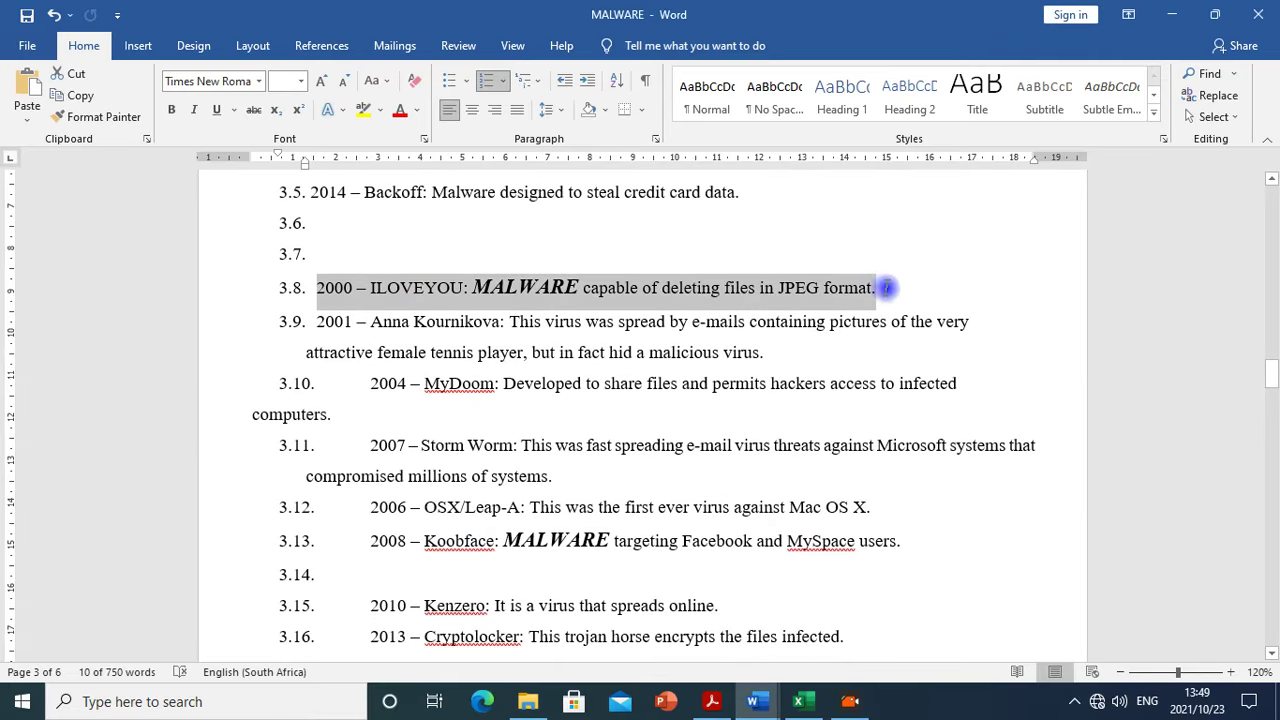
right_click(810, 288)
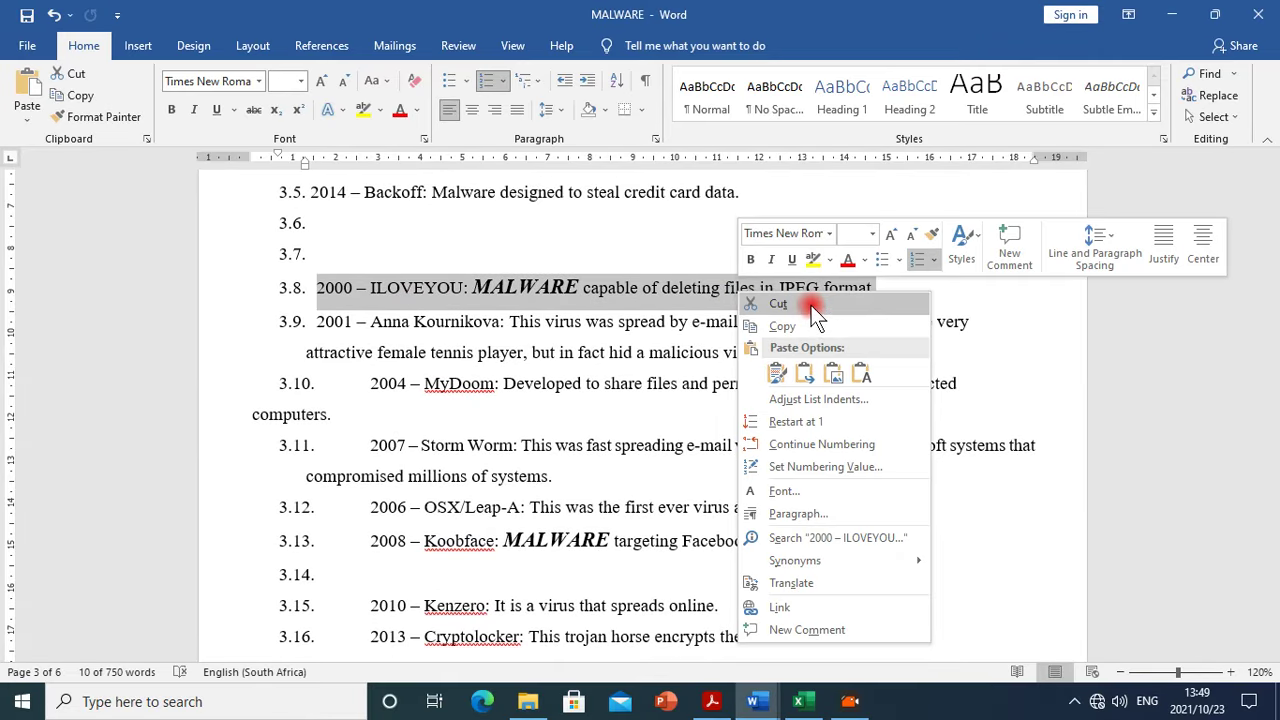
left_click(815, 298)
scroll(712, 300, "up", 4)
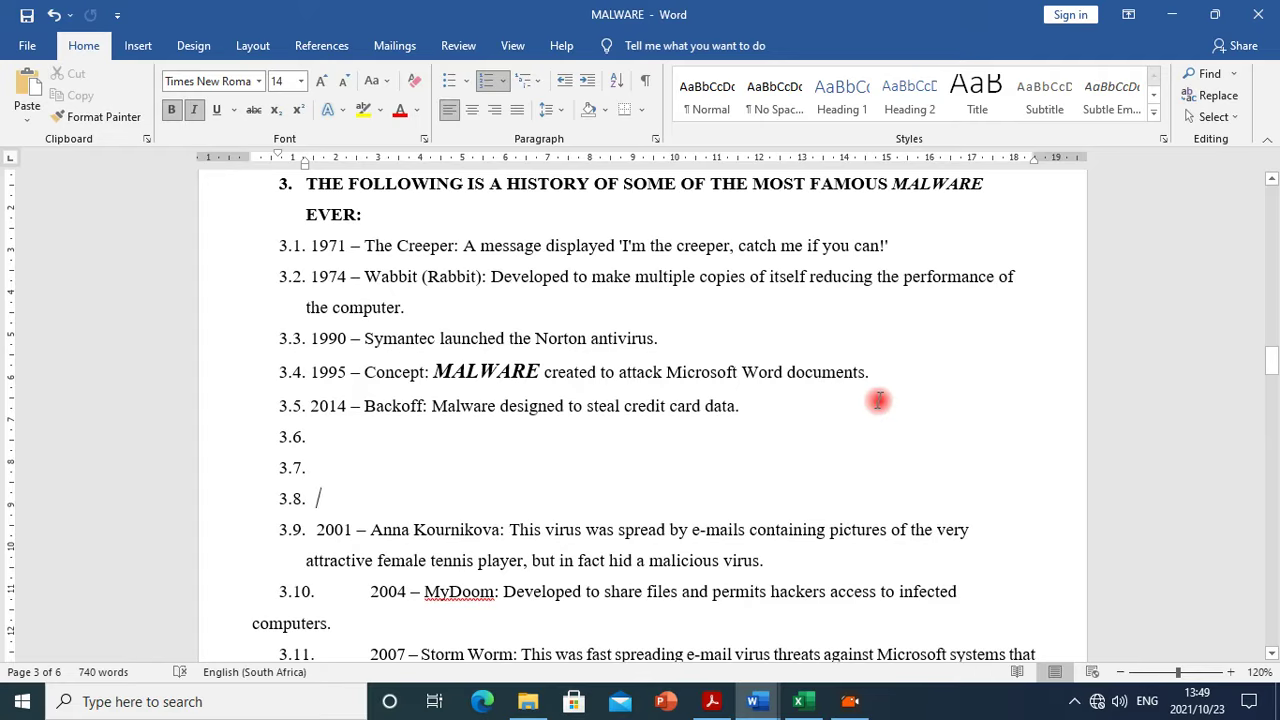
left_click(890, 372)
key("Return")
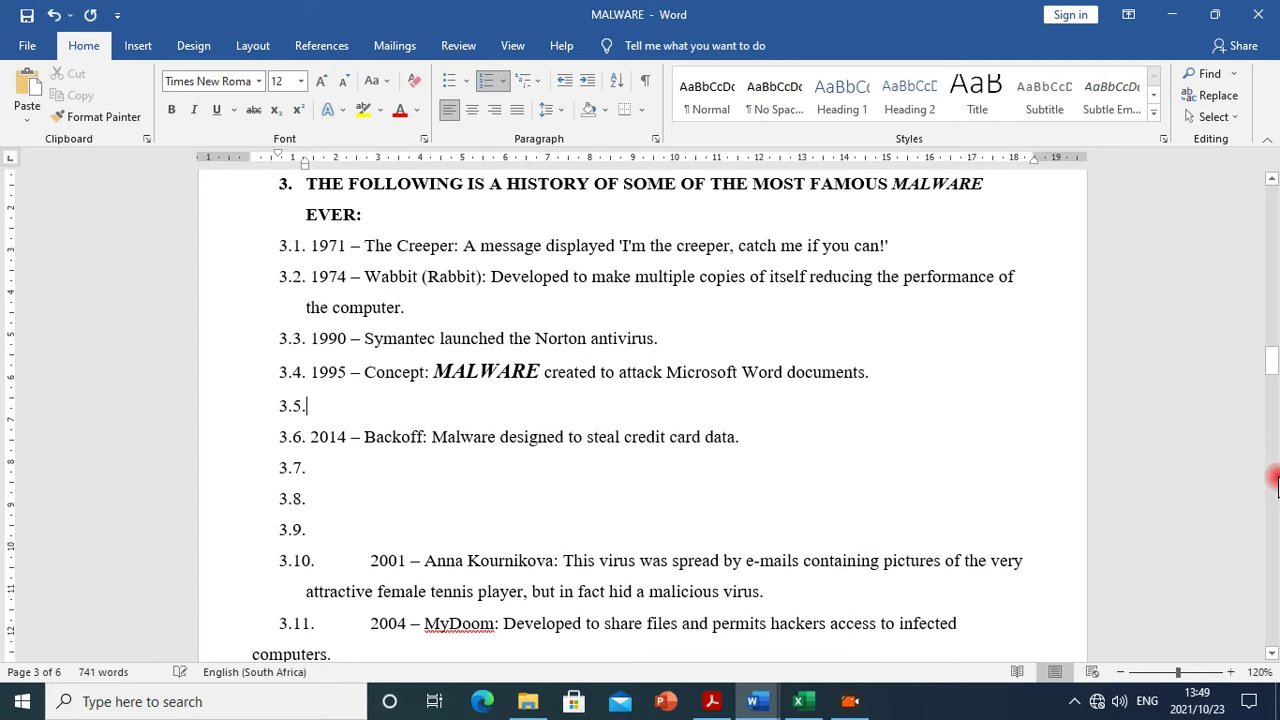
key("ctrl+v")
Examine the years of the remaining subparagraphs below 2014 – Backoff to work out which ones come after 2000
scroll(766, 457, "down", 5)
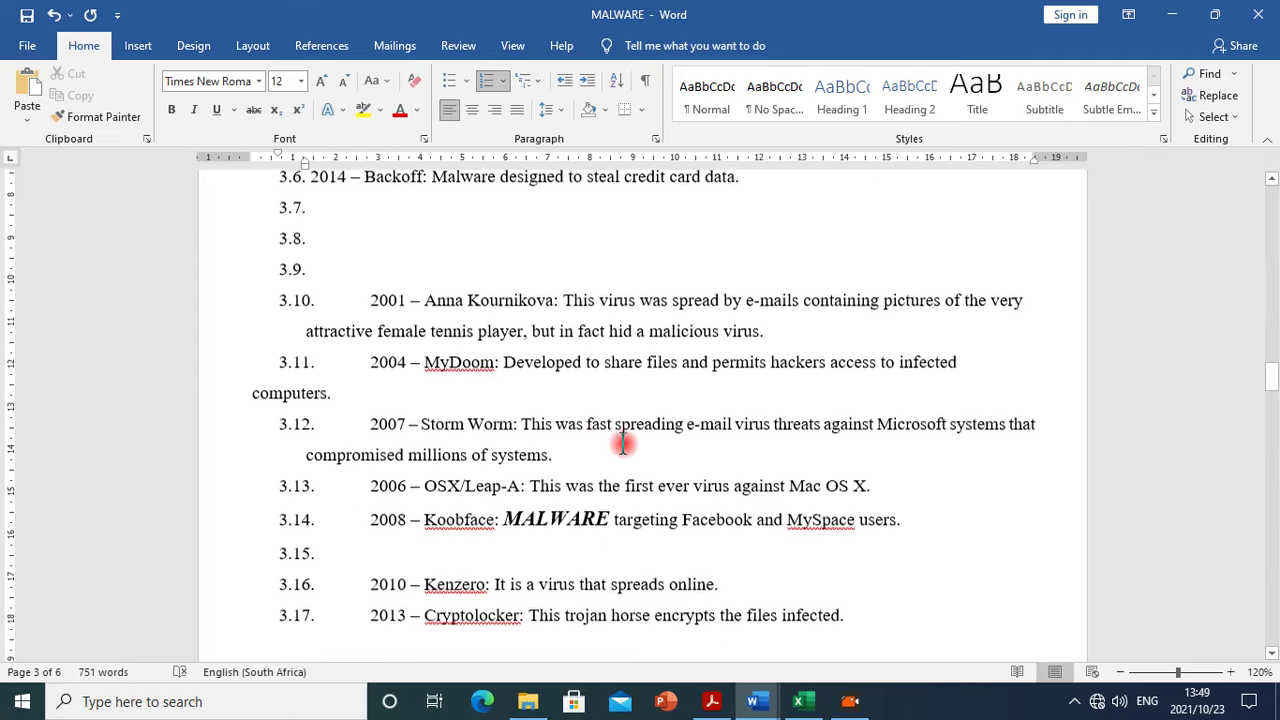
scroll(378, 310, "down", 2)
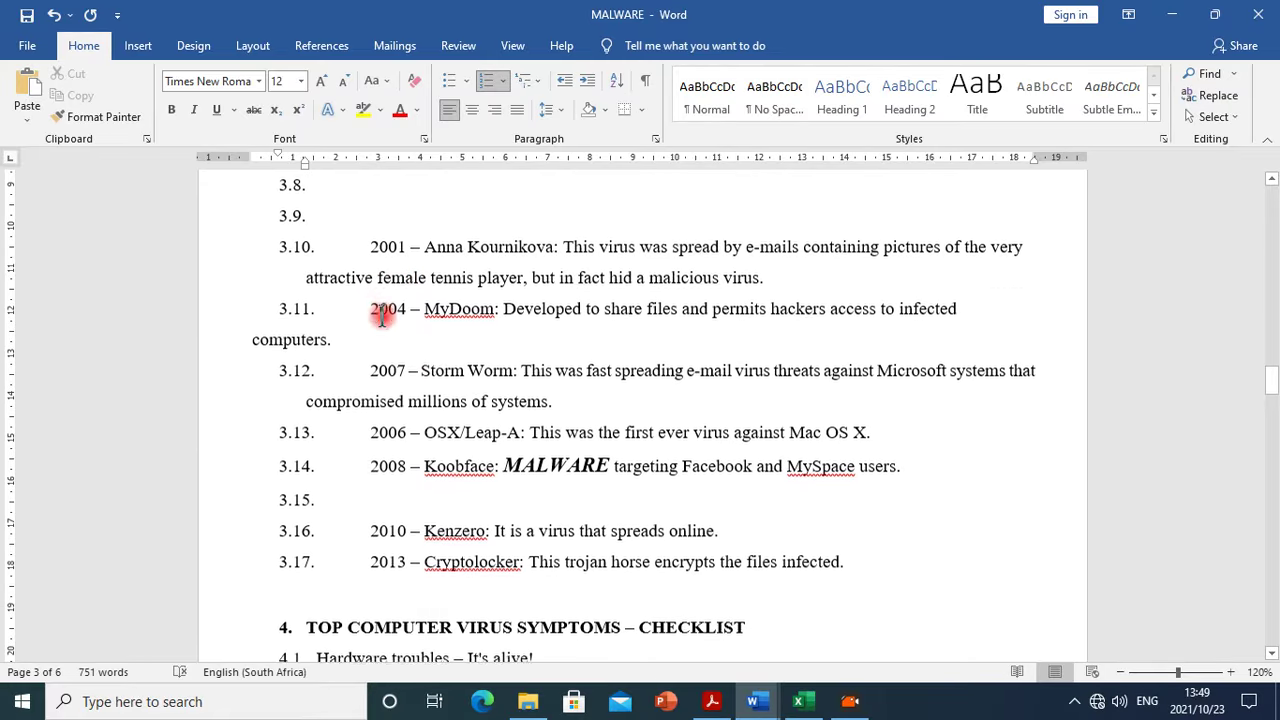
scroll(409, 224, "up", 2)
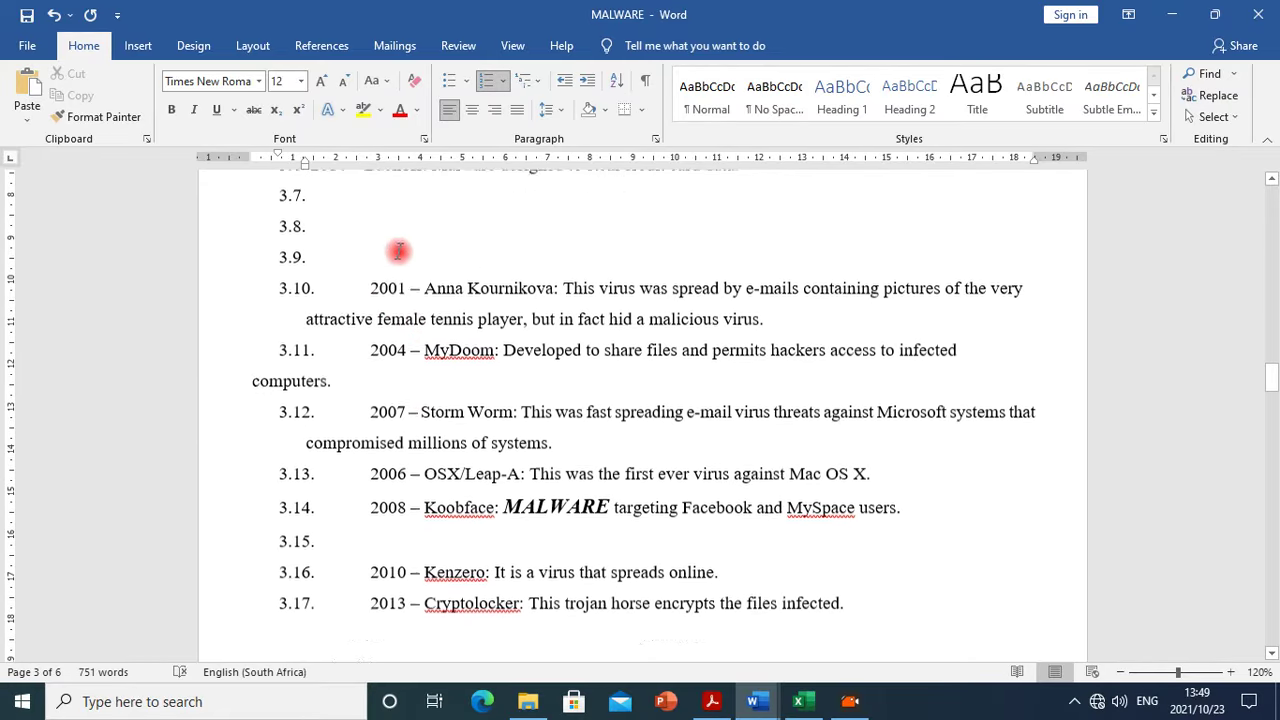
scroll(432, 373, "down", 3)
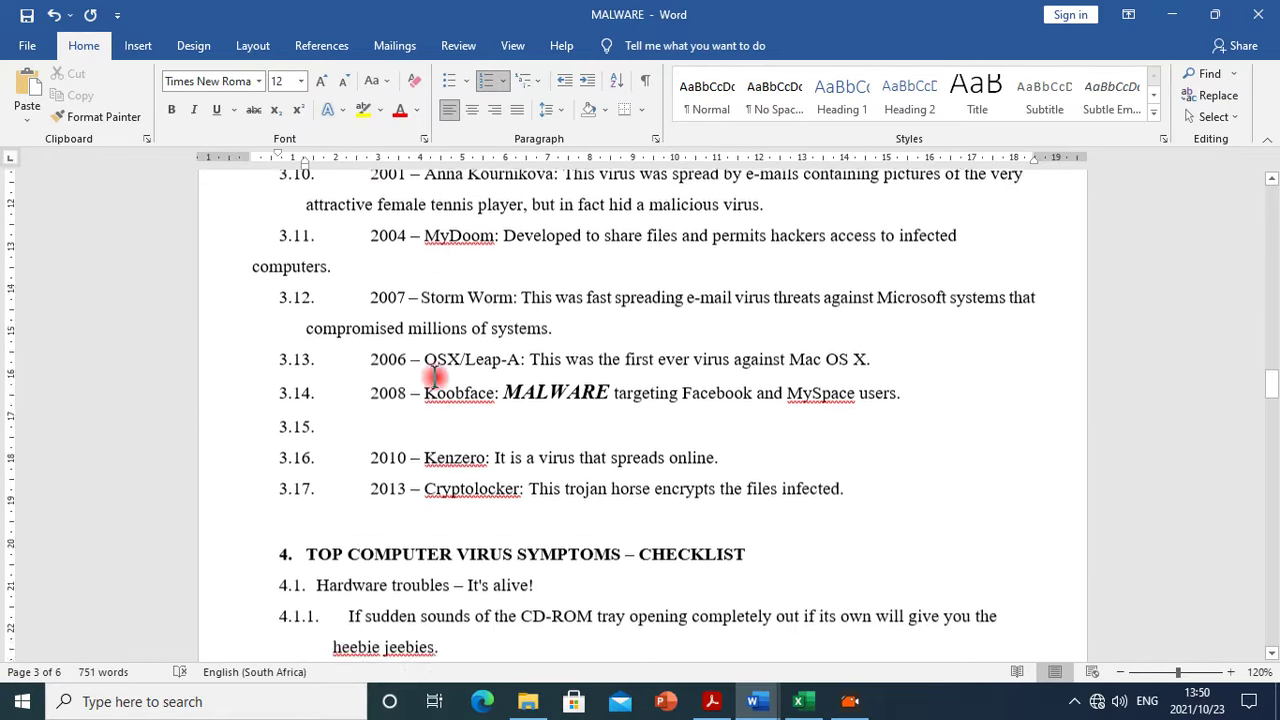
scroll(436, 376, "up", 2)
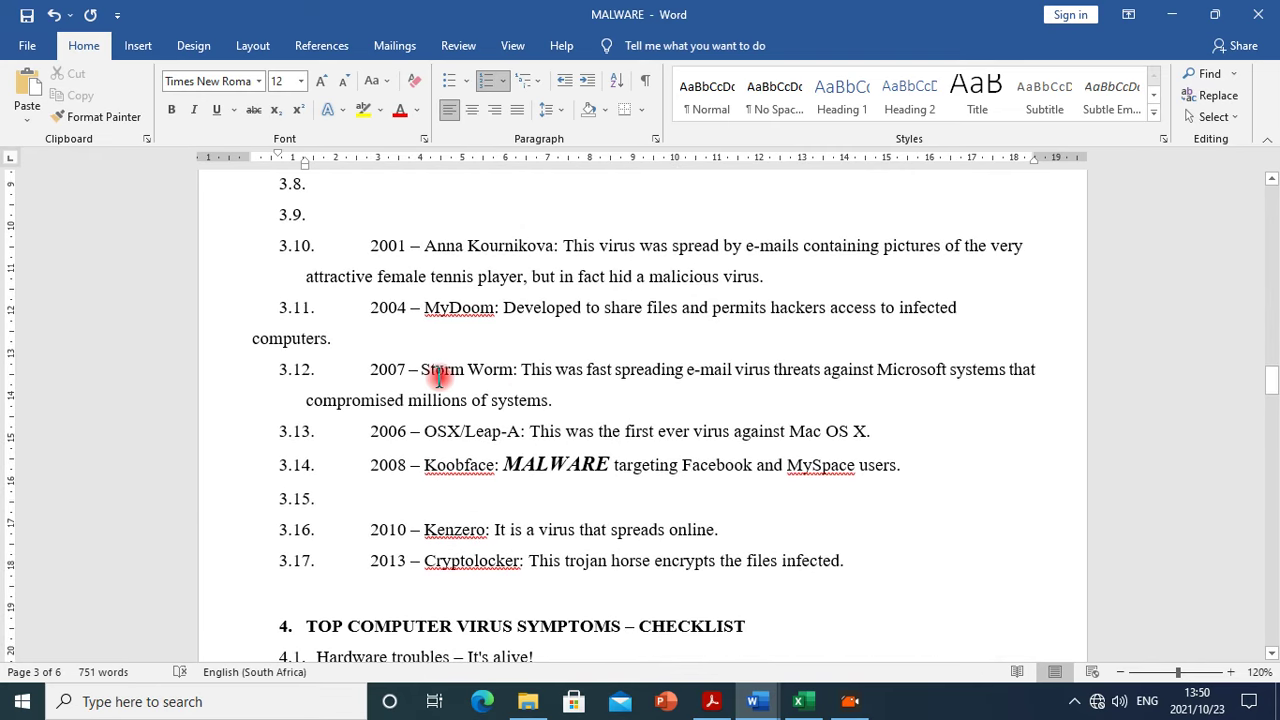
scroll(429, 294, "down", 2)
scroll(520, 420, "up", 1)
scroll(516, 370, "up", 1)
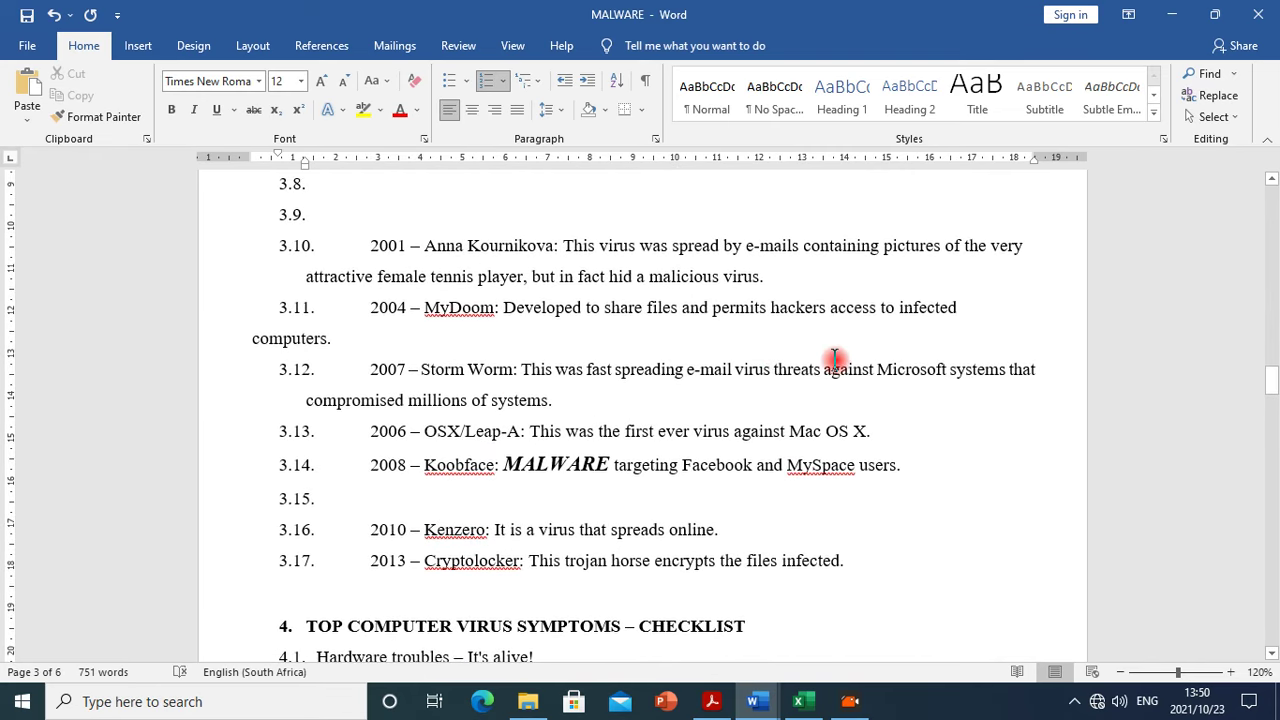
Copy the 2001 – Anna Kournikova and 2004 – MyDoom items together and delete them from their current place in the list
left_click_drag(414, 342, 329, 251)
key("ctrl+c")
scroll(490, 308, "up", 2)
scroll(490, 308, "up", 3)
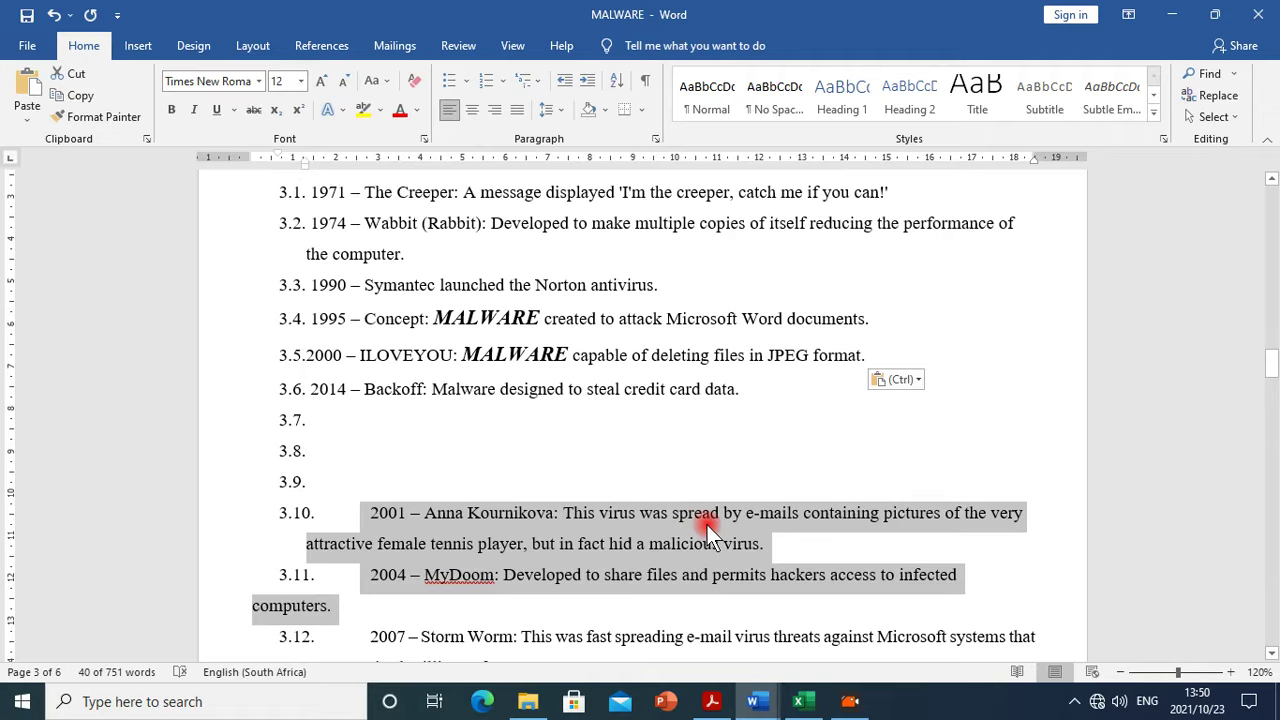
key("Delete")
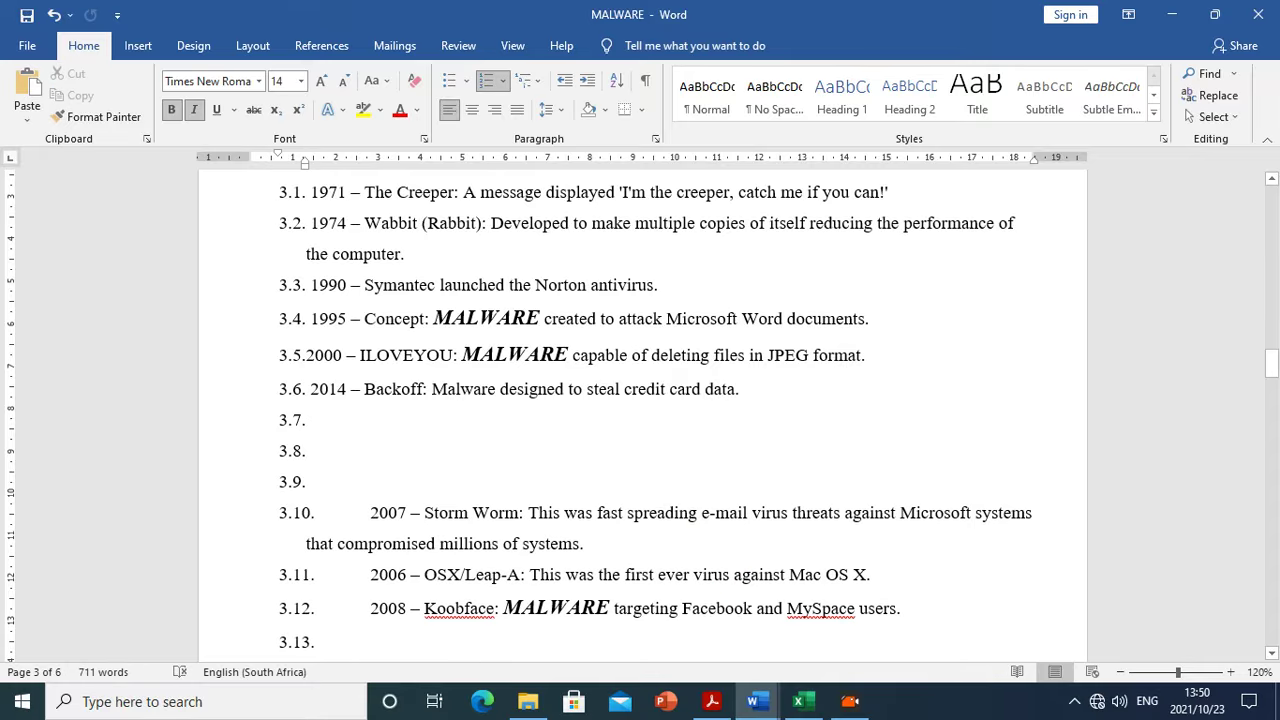
Remove the extra spaces before 2007 in the Storm Worm item while keeping its list number
key("BackSpace")
key("BackSpace")
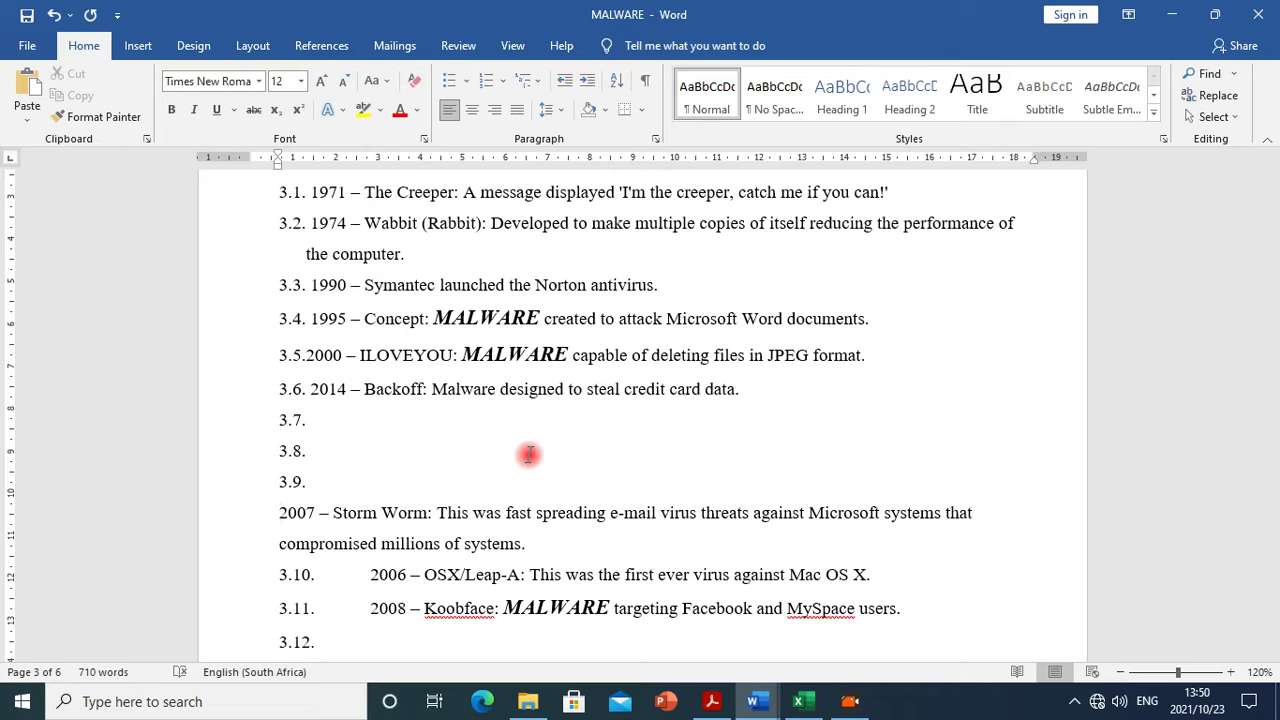
key("ctrl+z")
key("BackSpace")
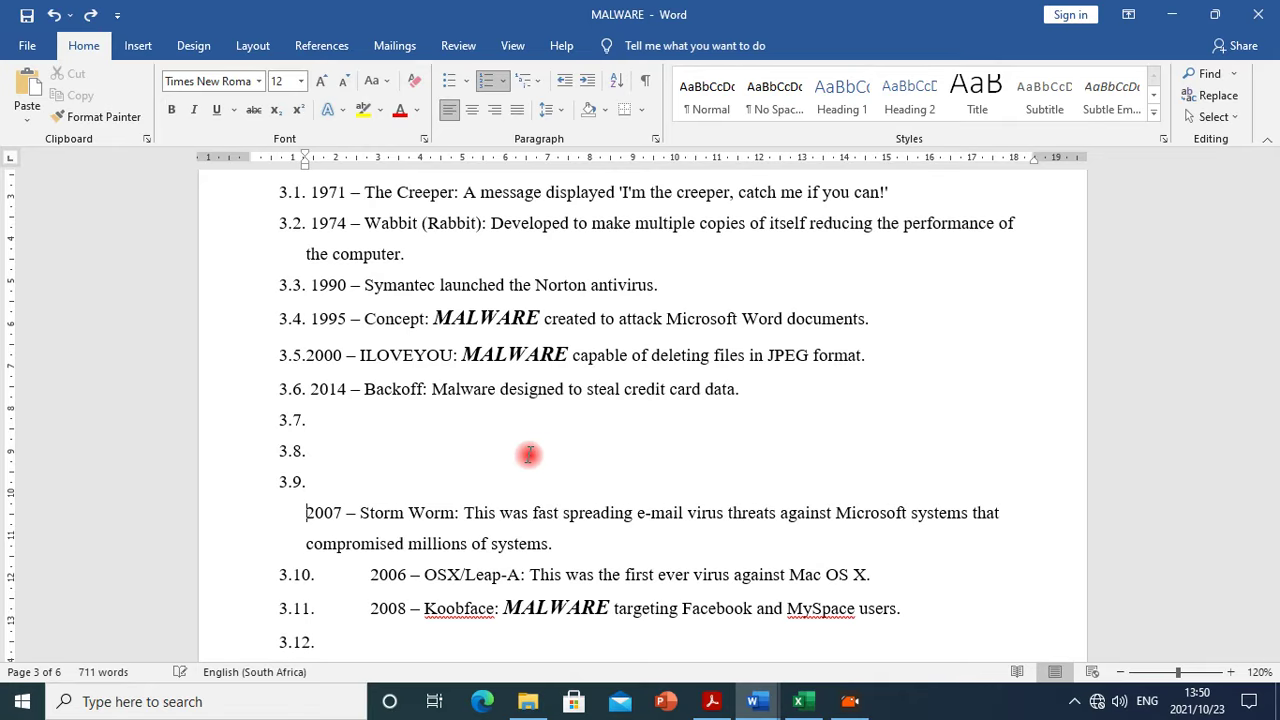
key("ctrl+z")
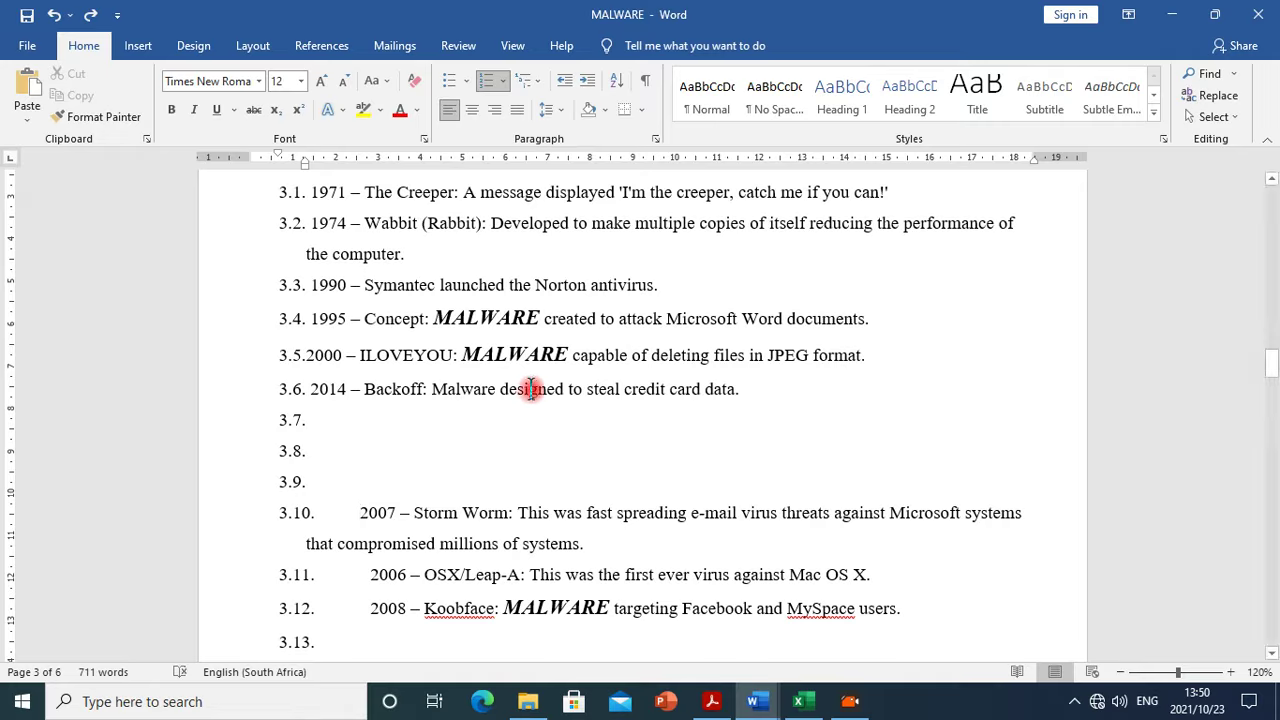
Paste the copied 2001 – Anna Kournikova and 2004 – MyDoom items into a new list item directly after 2000 – ILOVEYOU
left_click(905, 362)
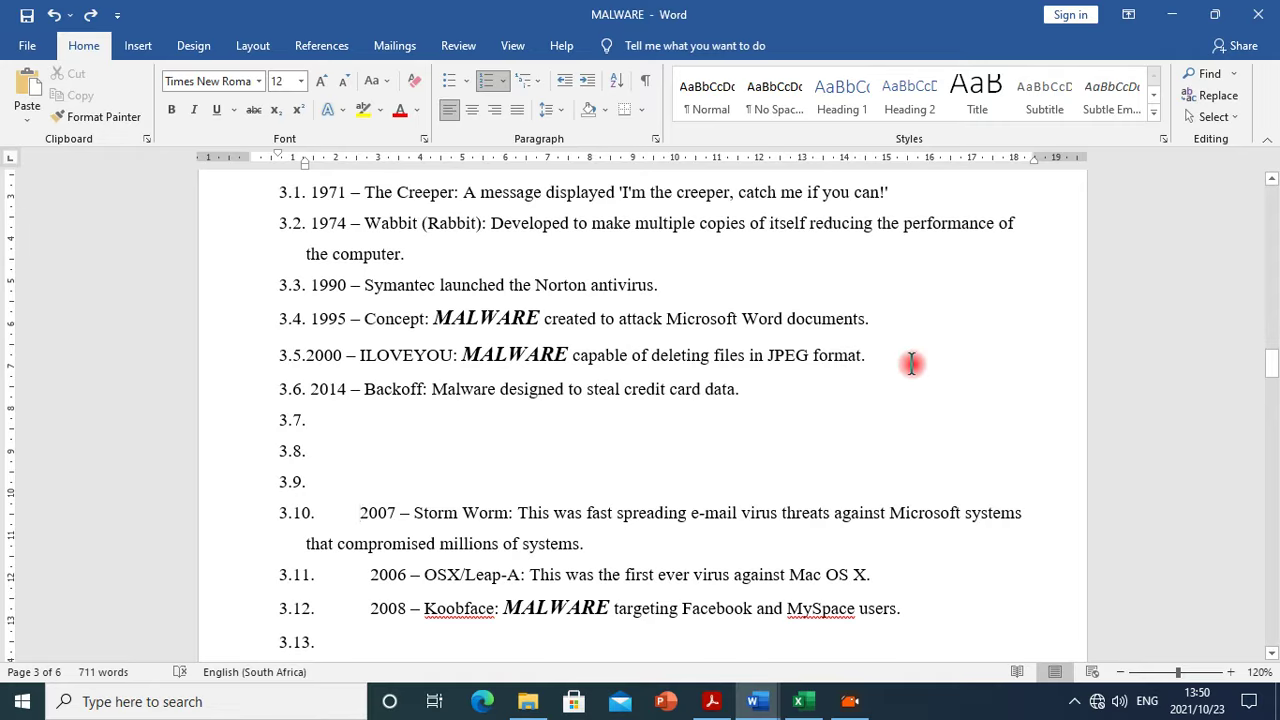
key("Return")
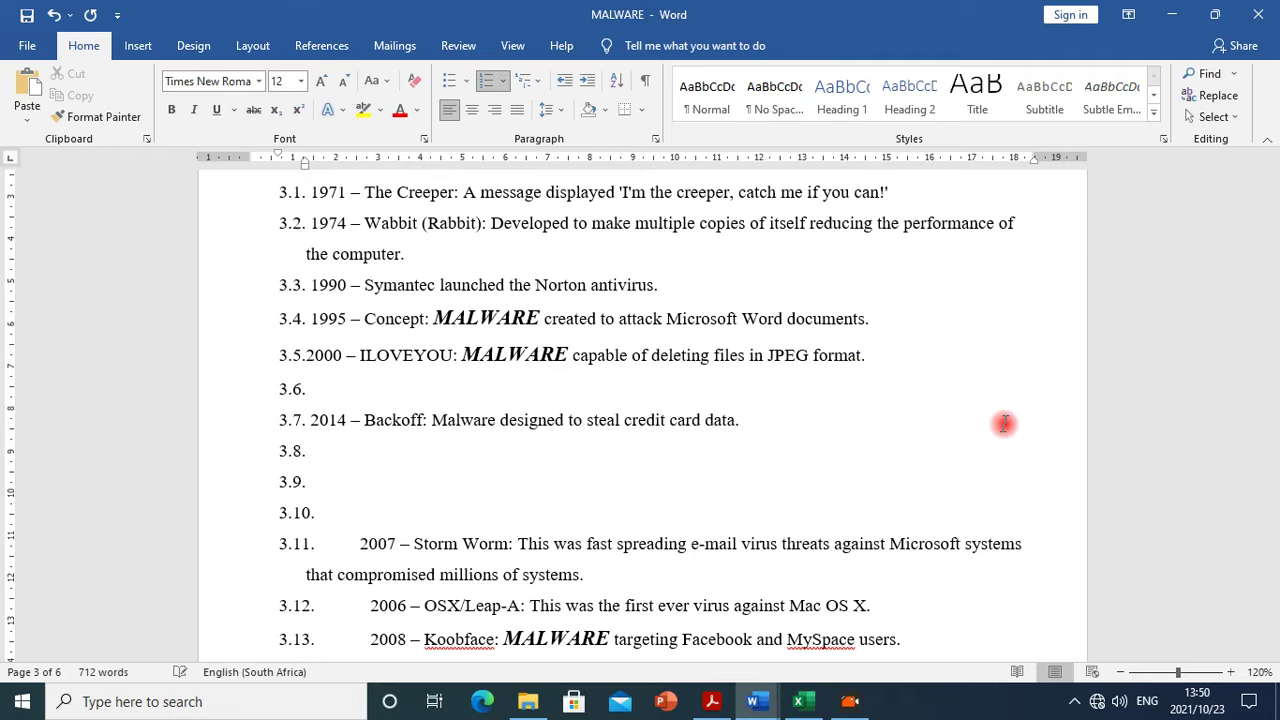
key("ctrl+v")
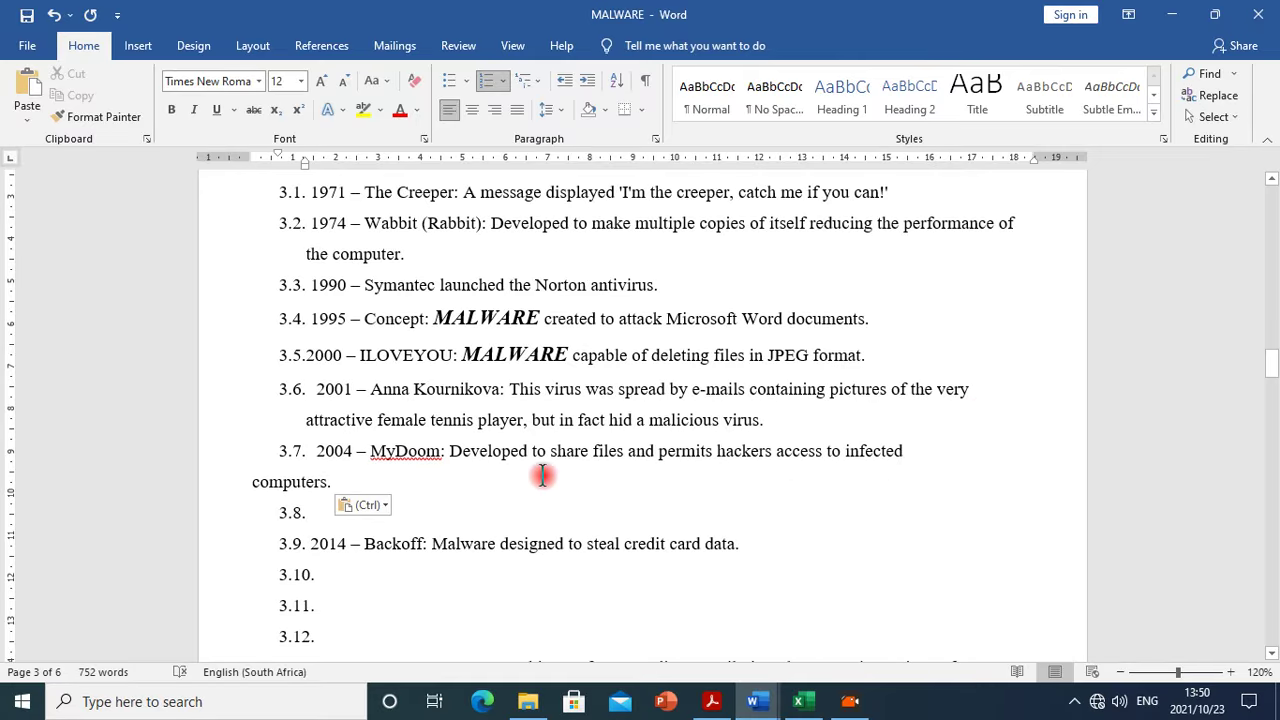
Move the text of the 2006 – OSX/Leap-A item into the empty list item after 2004 – MyDoom, with a space before the year
scroll(501, 497, "down", 5)
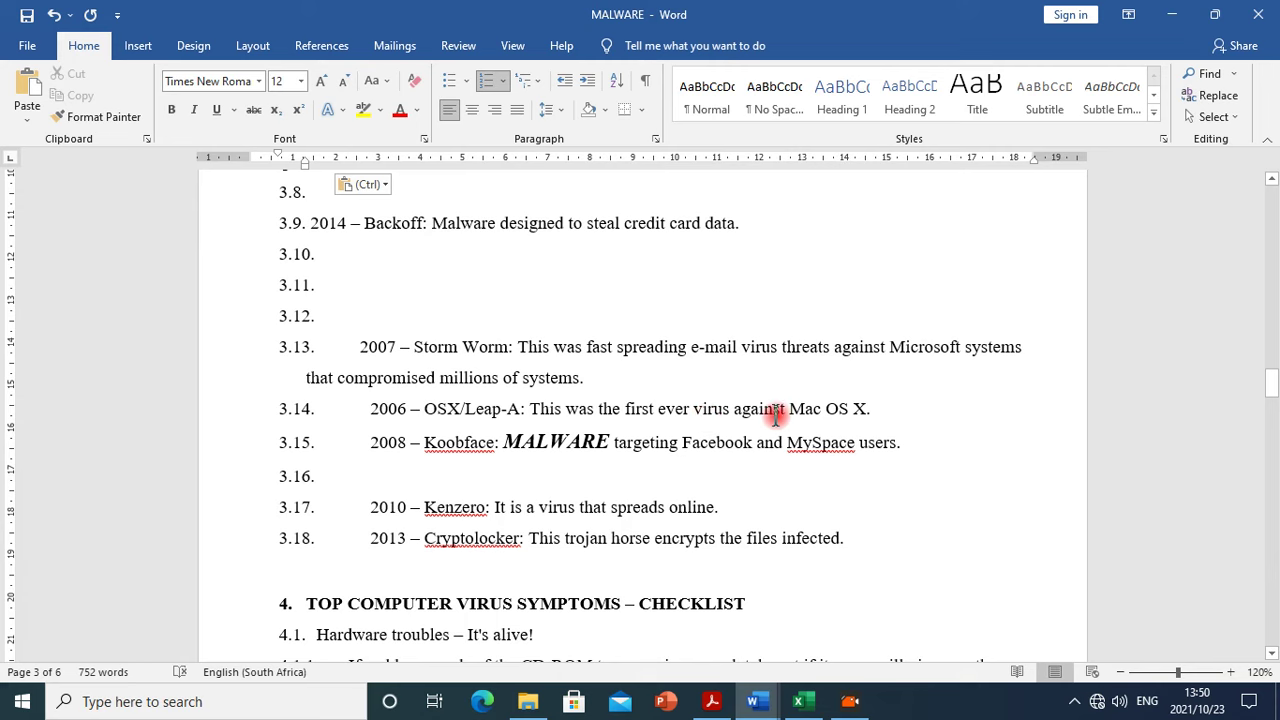
left_click_drag(883, 407, 372, 413)
key("ctrl+c")
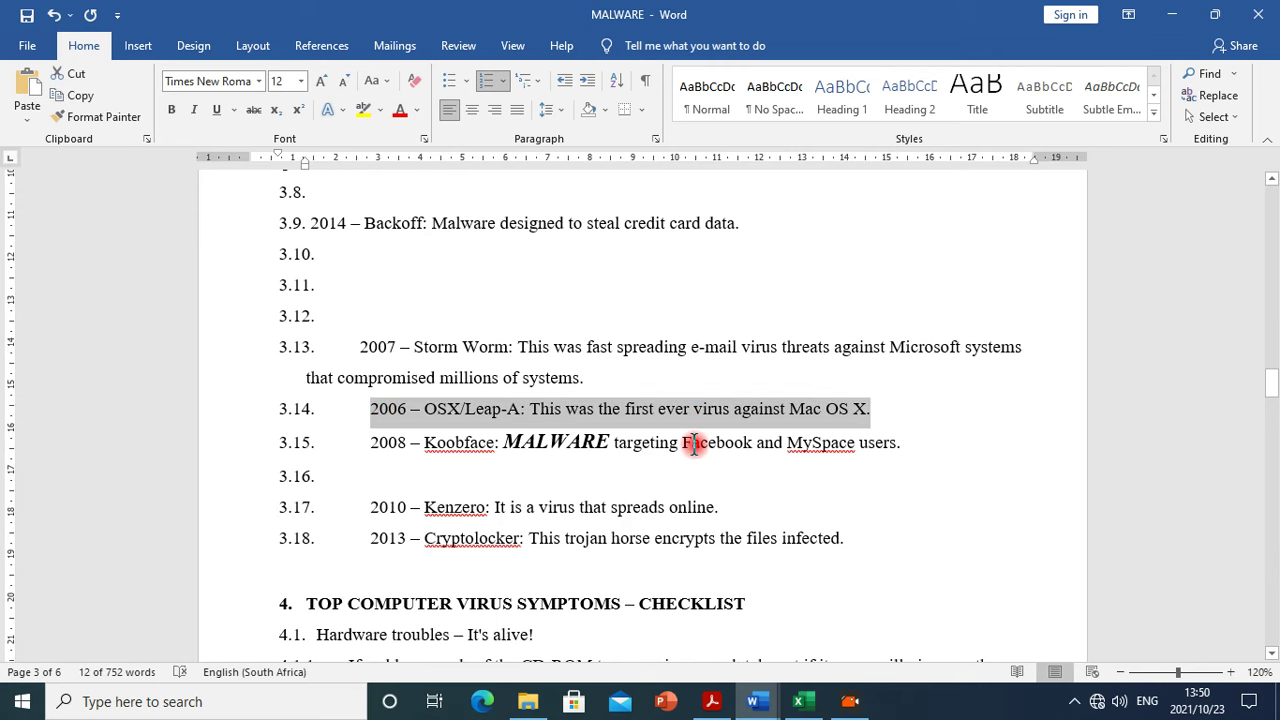
key("Delete")
scroll(401, 305, "up", 3)
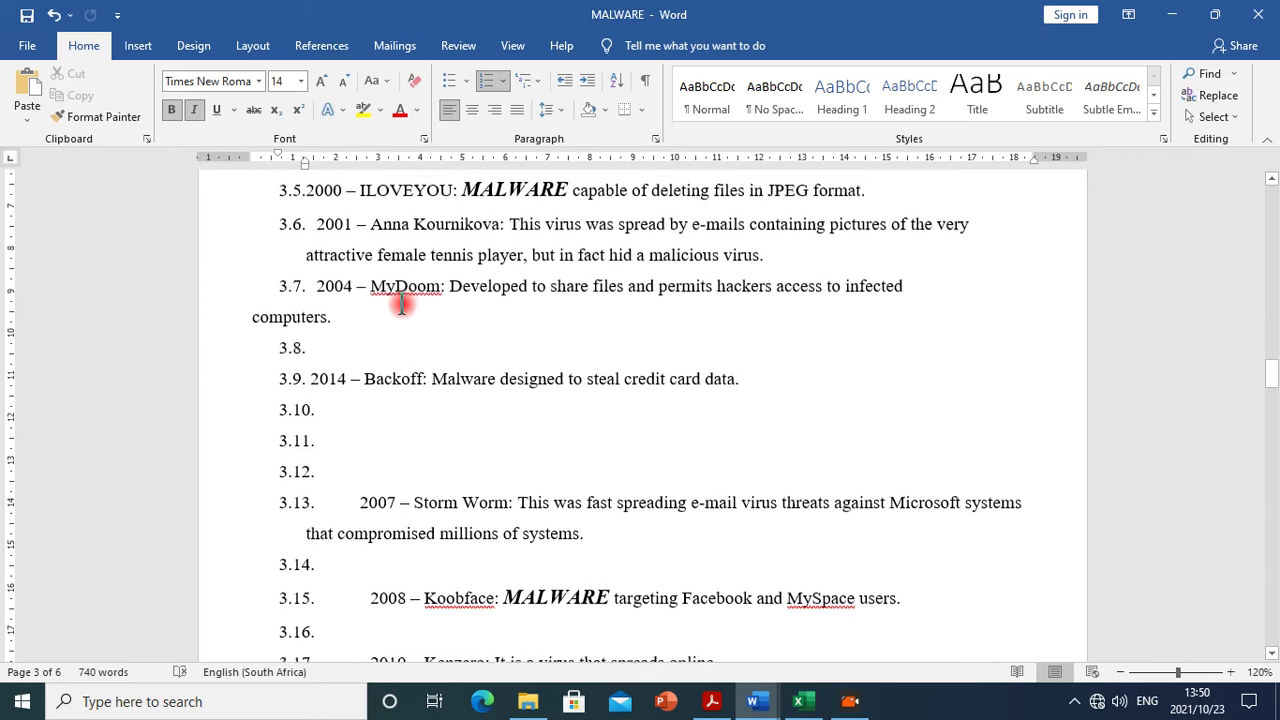
left_click(394, 335)
left_click(401, 358)
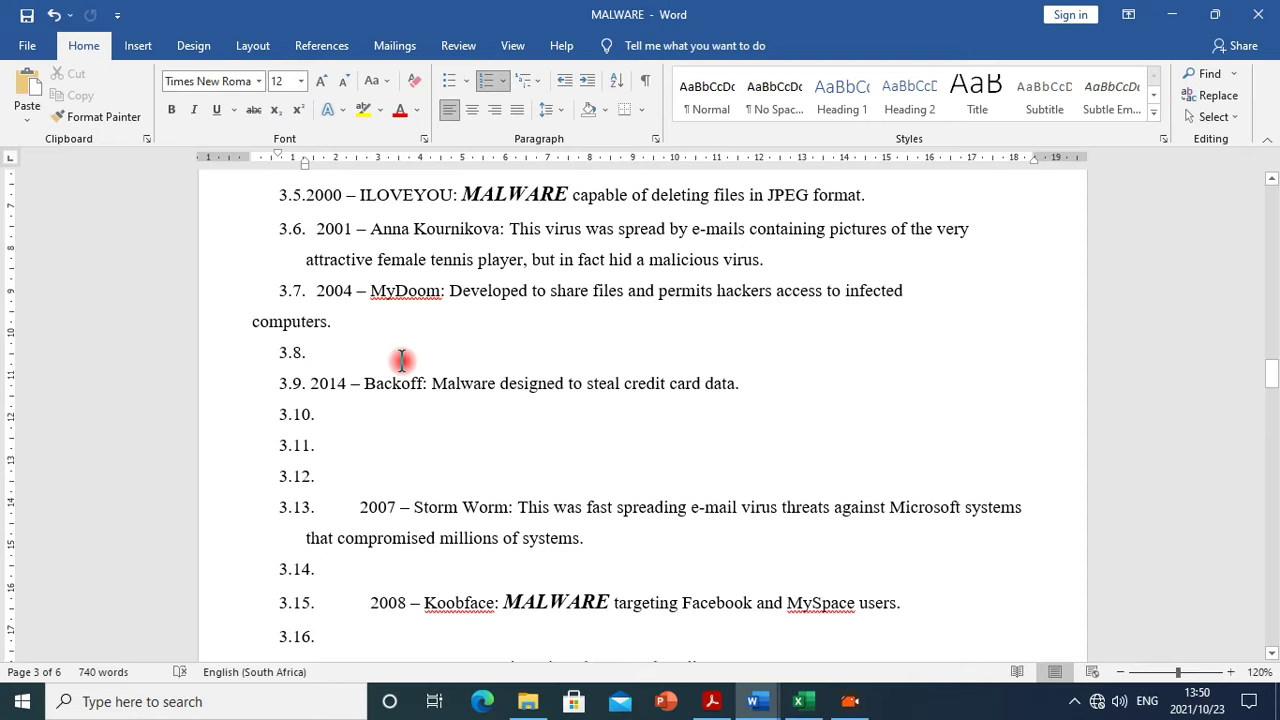
key("ctrl+v")
left_click(306, 354)
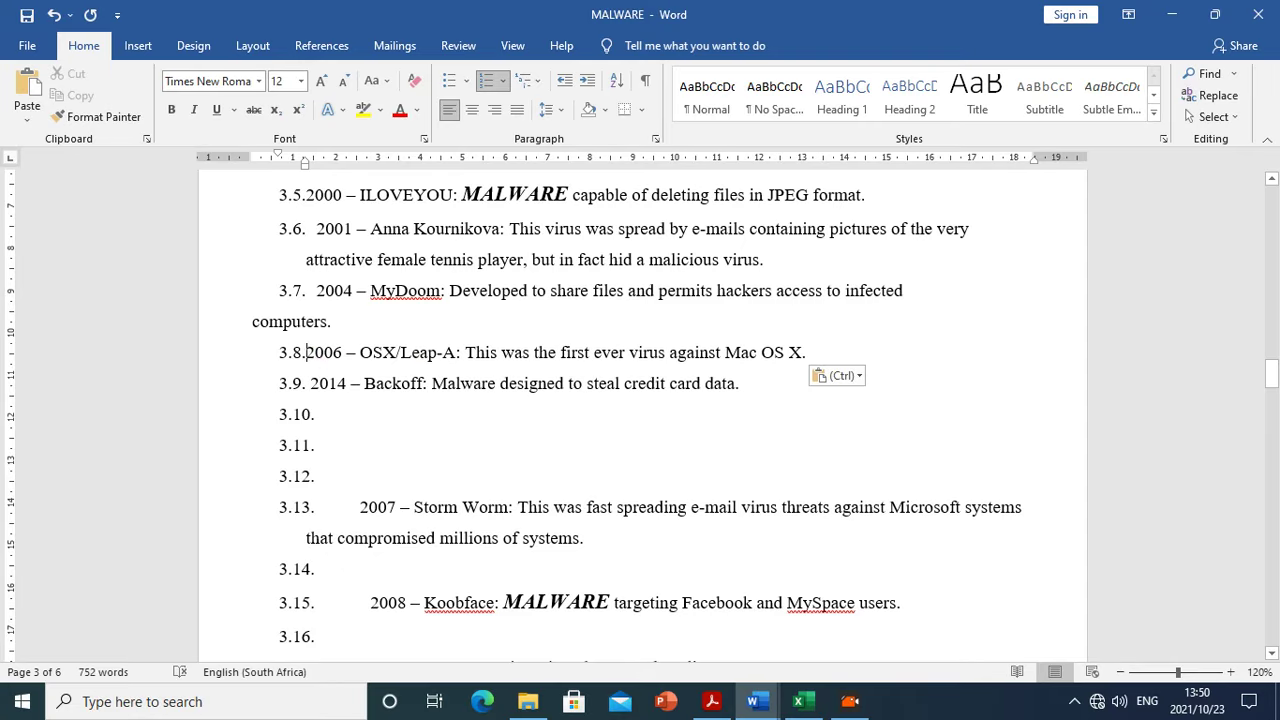
Move the block from 2007 – Storm Worm through 2013 – Cryptolocker into a new list item directly after 2006 – OSX/Leap-A
left_click(860, 353)
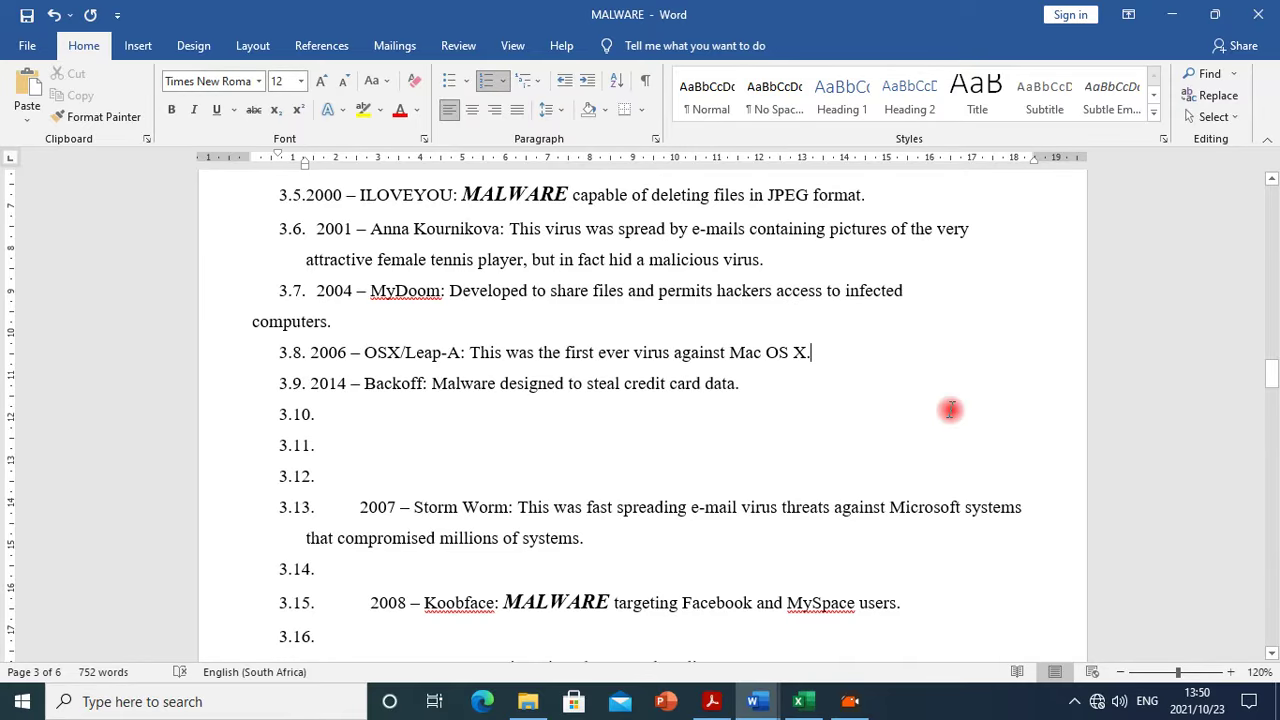
key("Return")
scroll(700, 400, "down", 3)
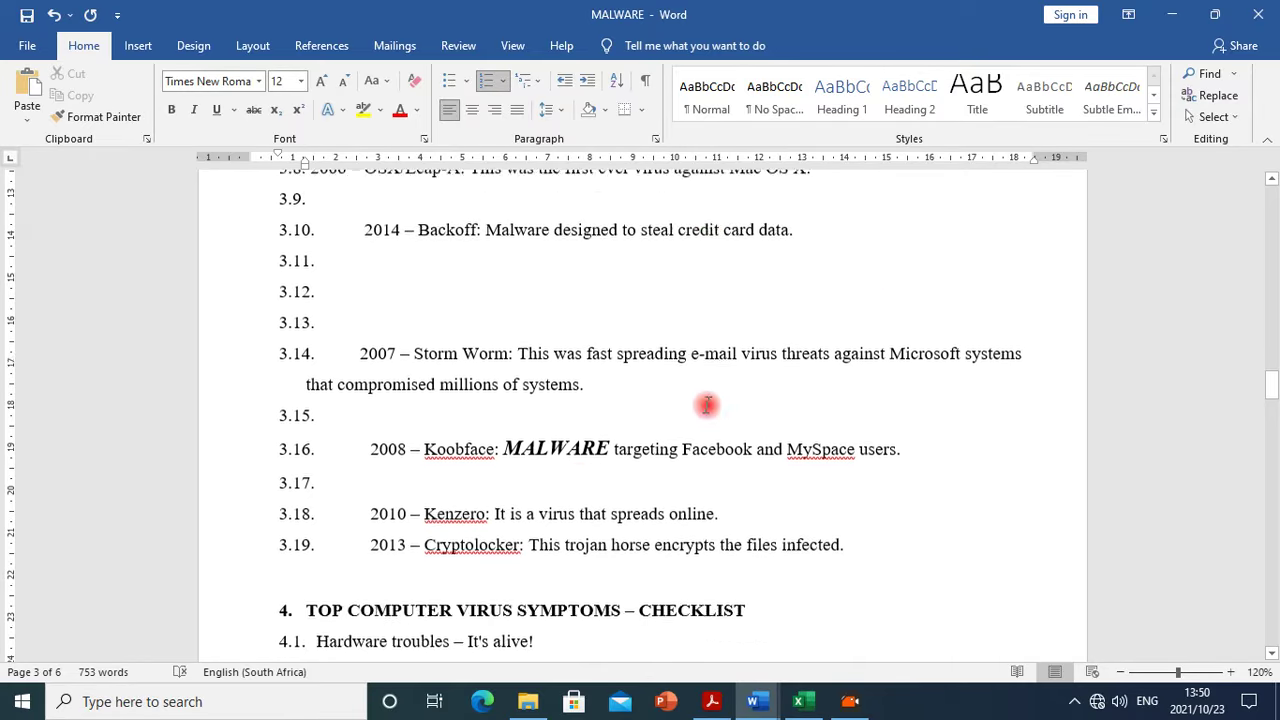
left_click_drag(858, 463, 361, 267)
key("ctrl+c")
key("Delete")
scroll(368, 497, "up", 5)
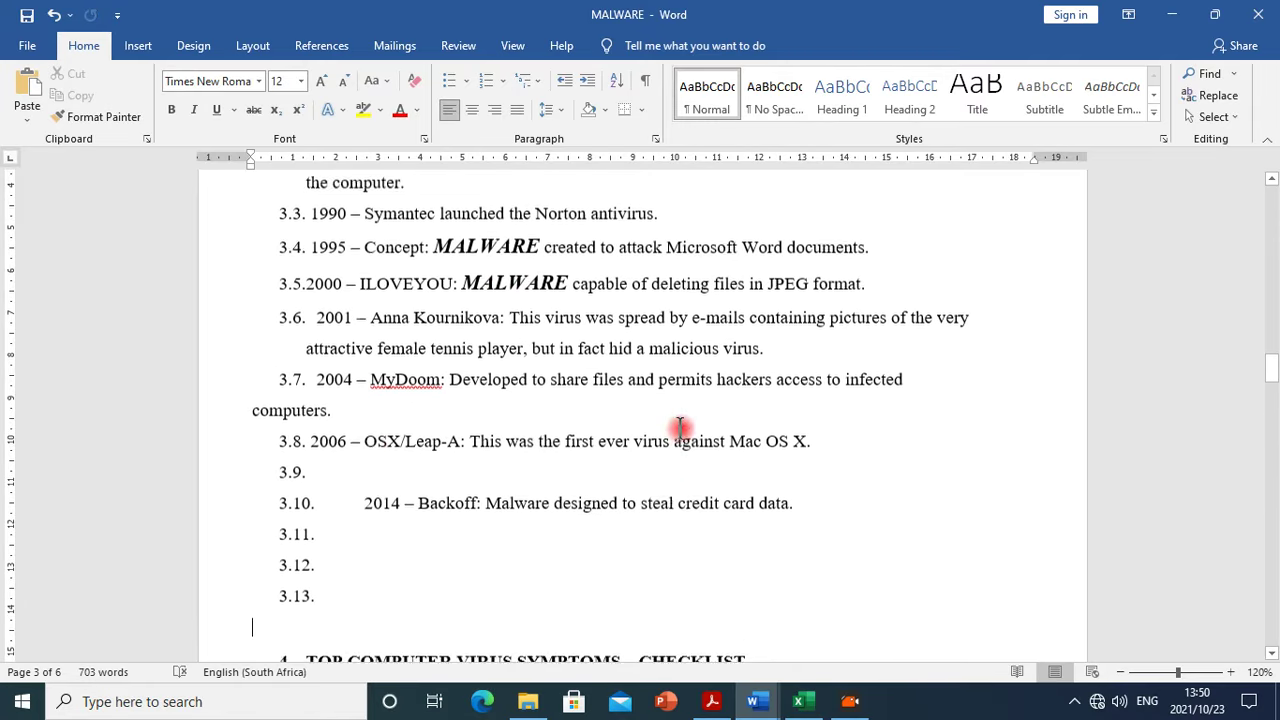
scroll(368, 497, "down", 3)
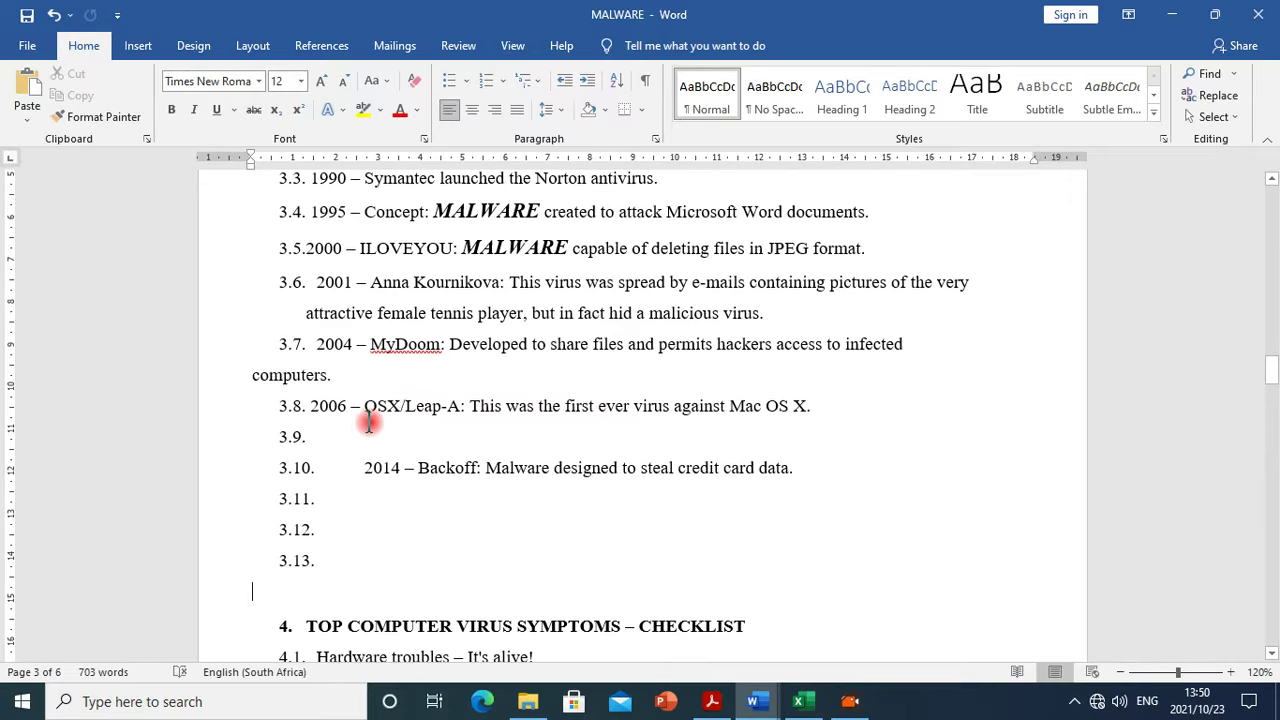
left_click(420, 444)
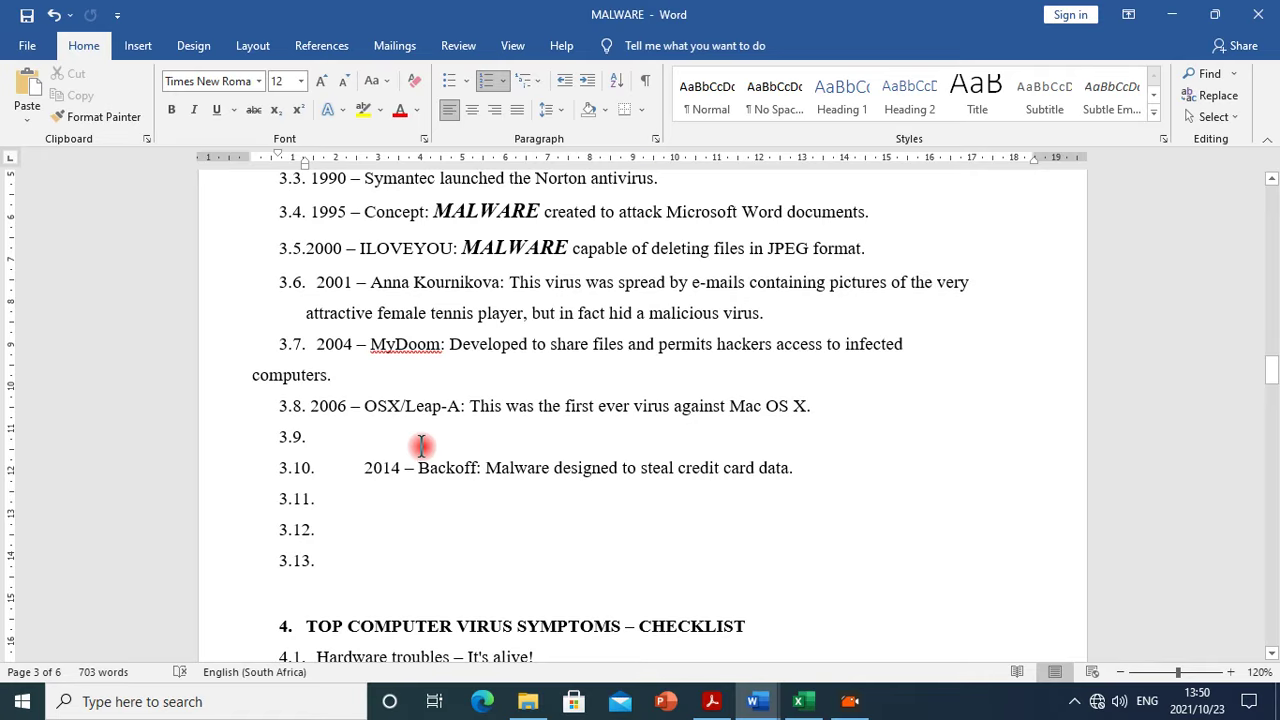
key("ctrl+v")
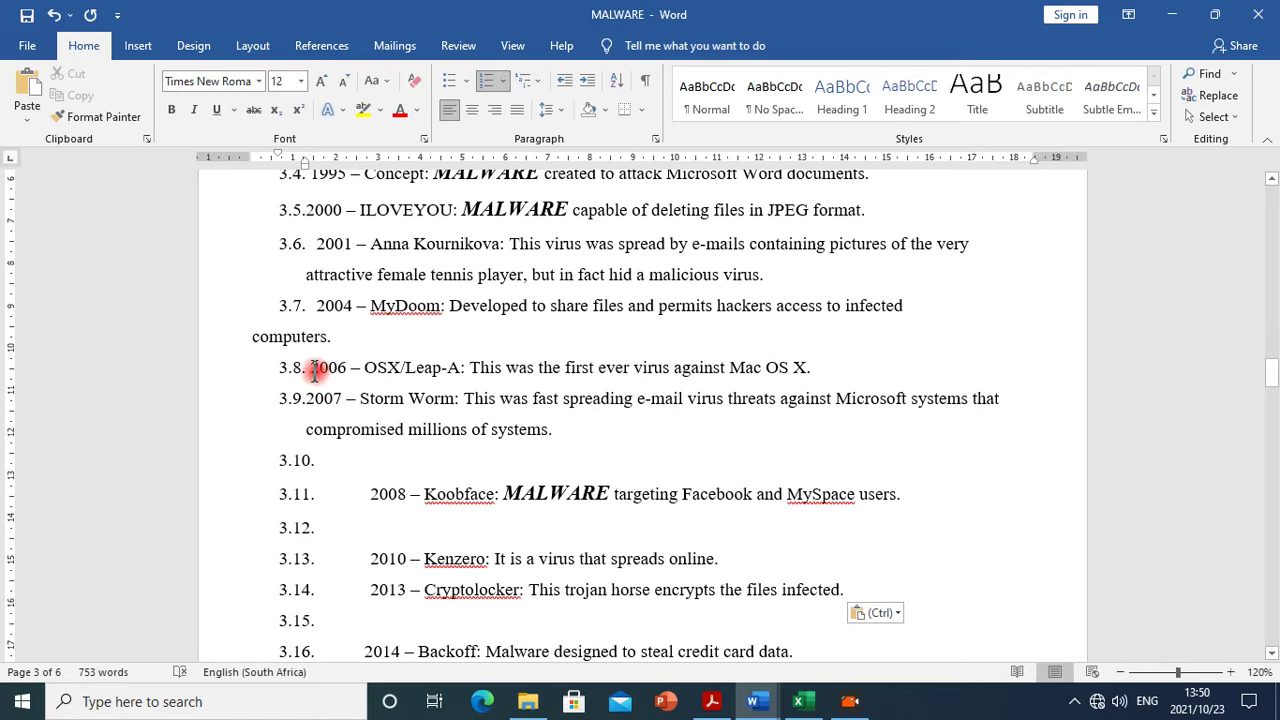
left_click(306, 399)
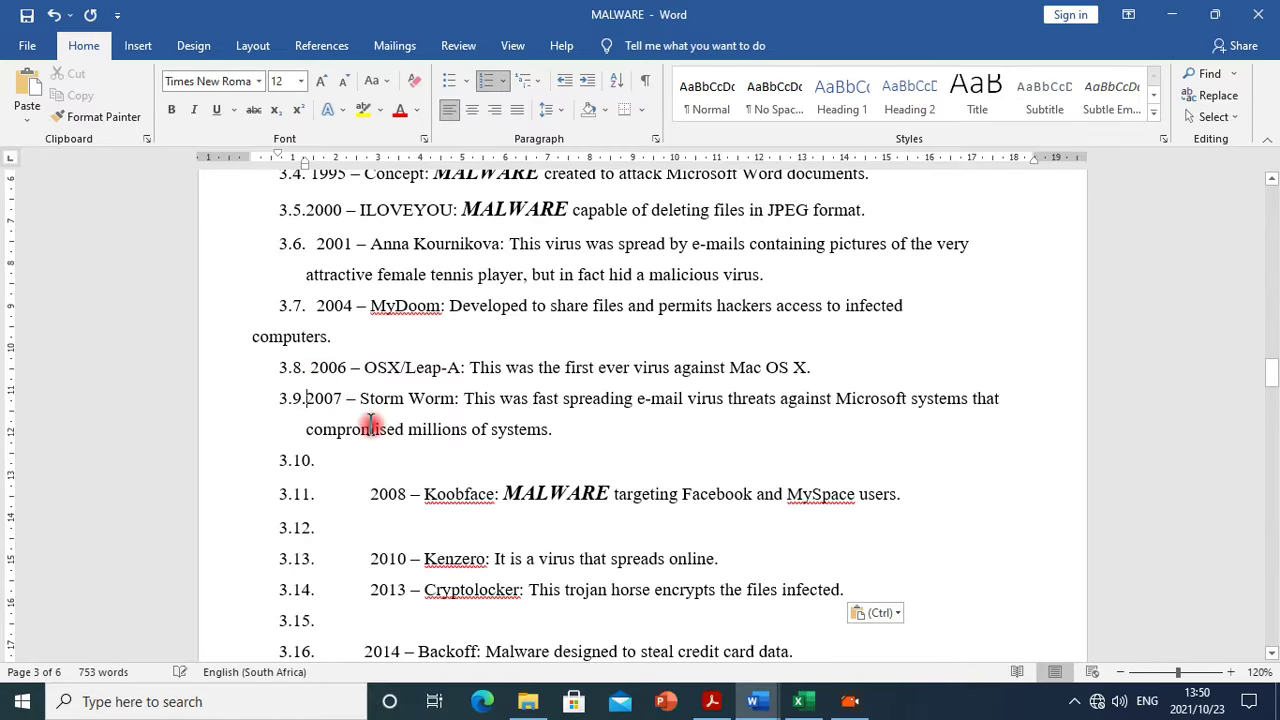
Remove the empty list item above 2008 – Koobface and the extra spaces before its year, keeping its list number
left_click(371, 493)
key("BackSpace")
key("BackSpace")
key("BackSpace")
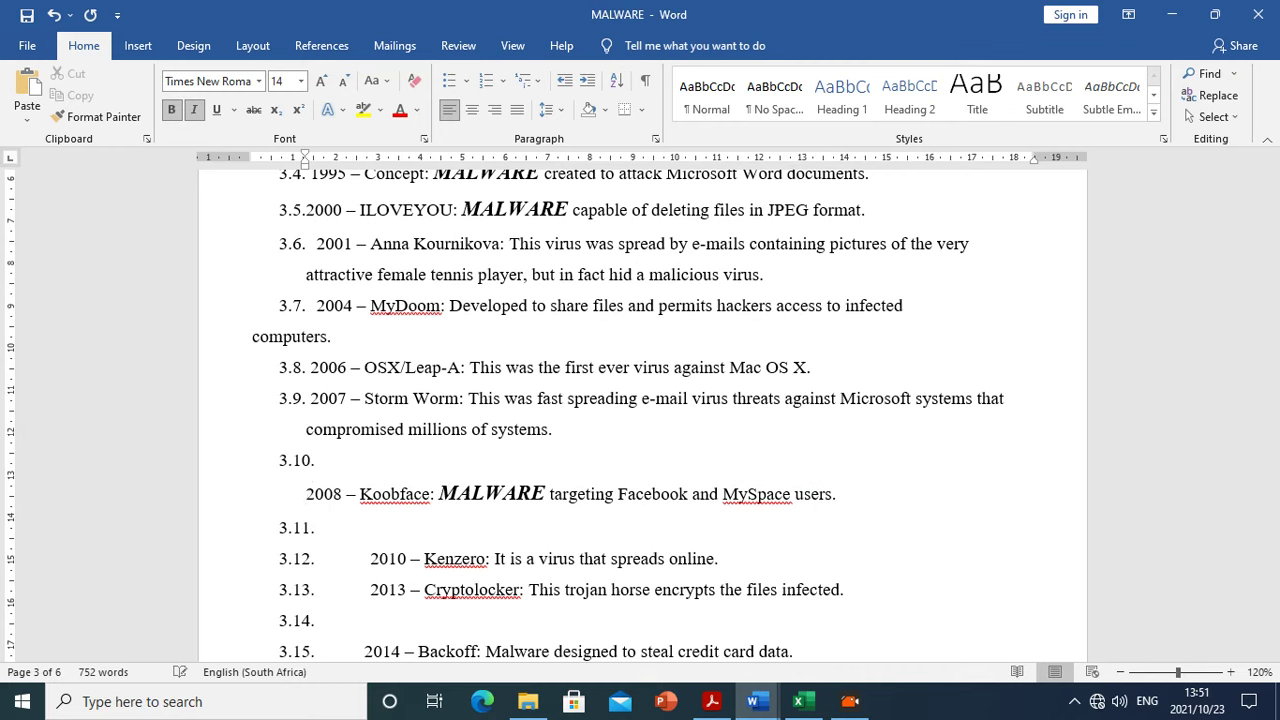
key("ctrl+z")
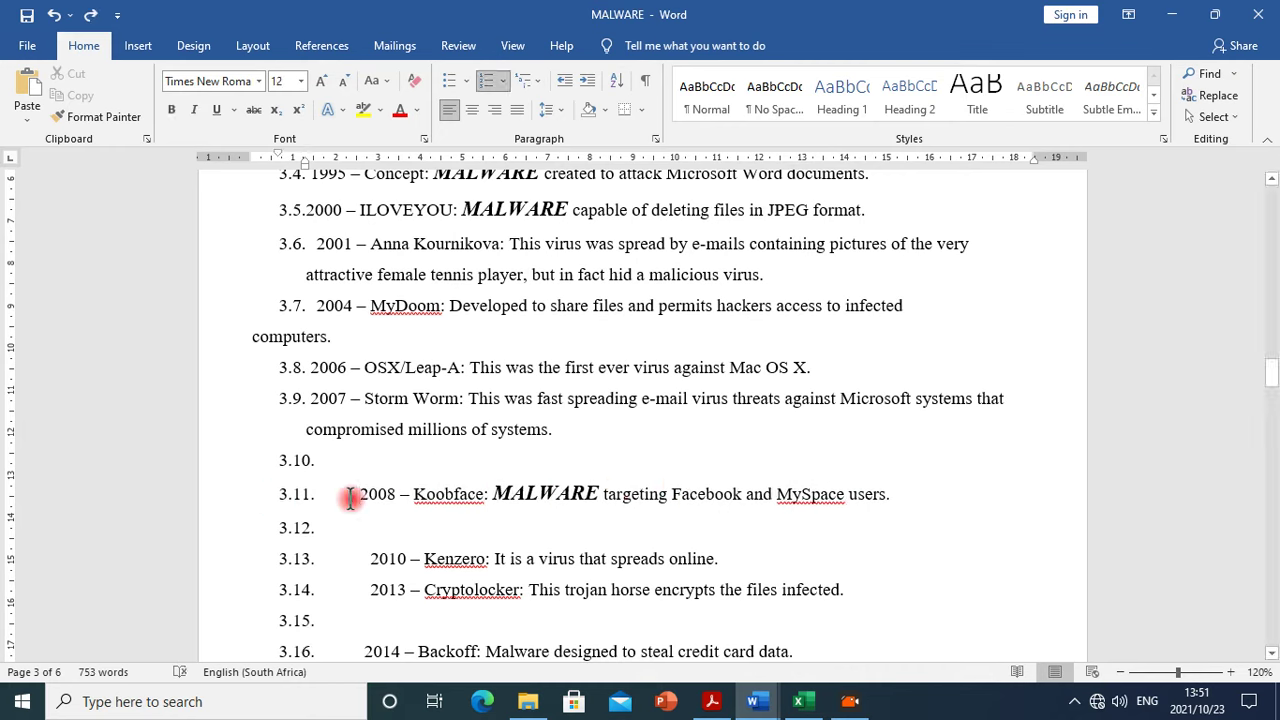
key("BackSpace")
key("BackSpace")
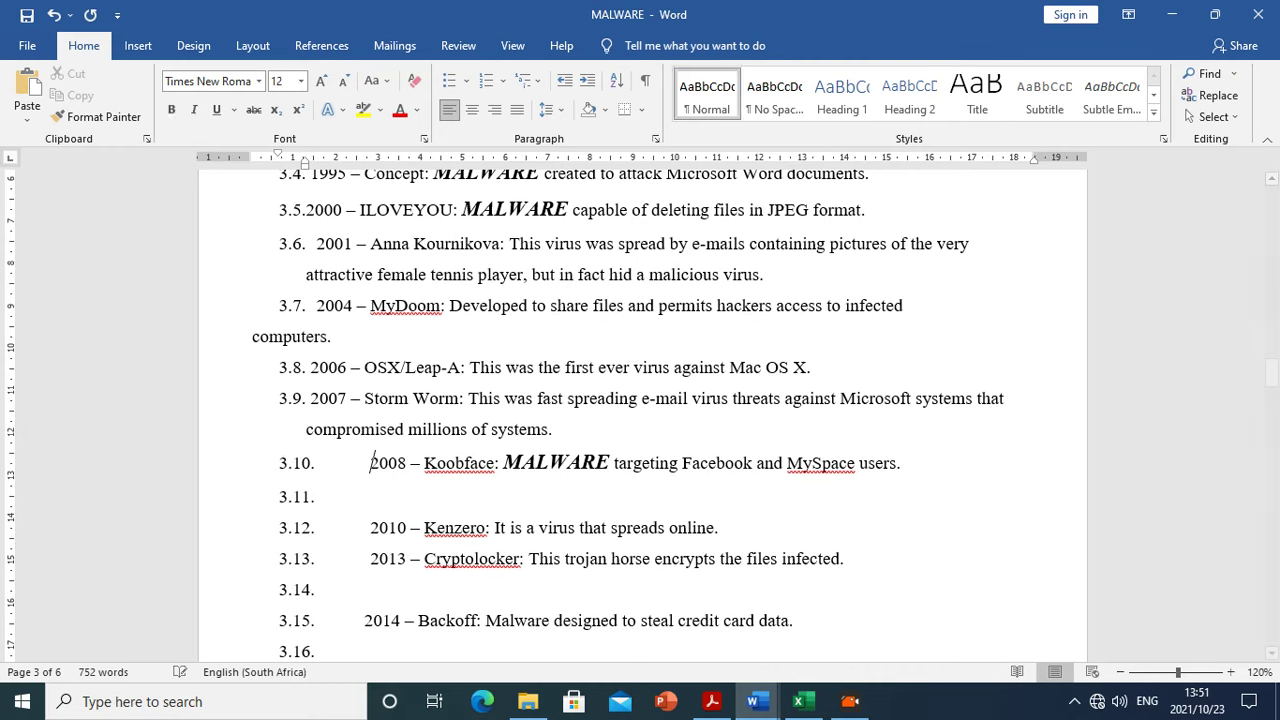
key("BackSpace")
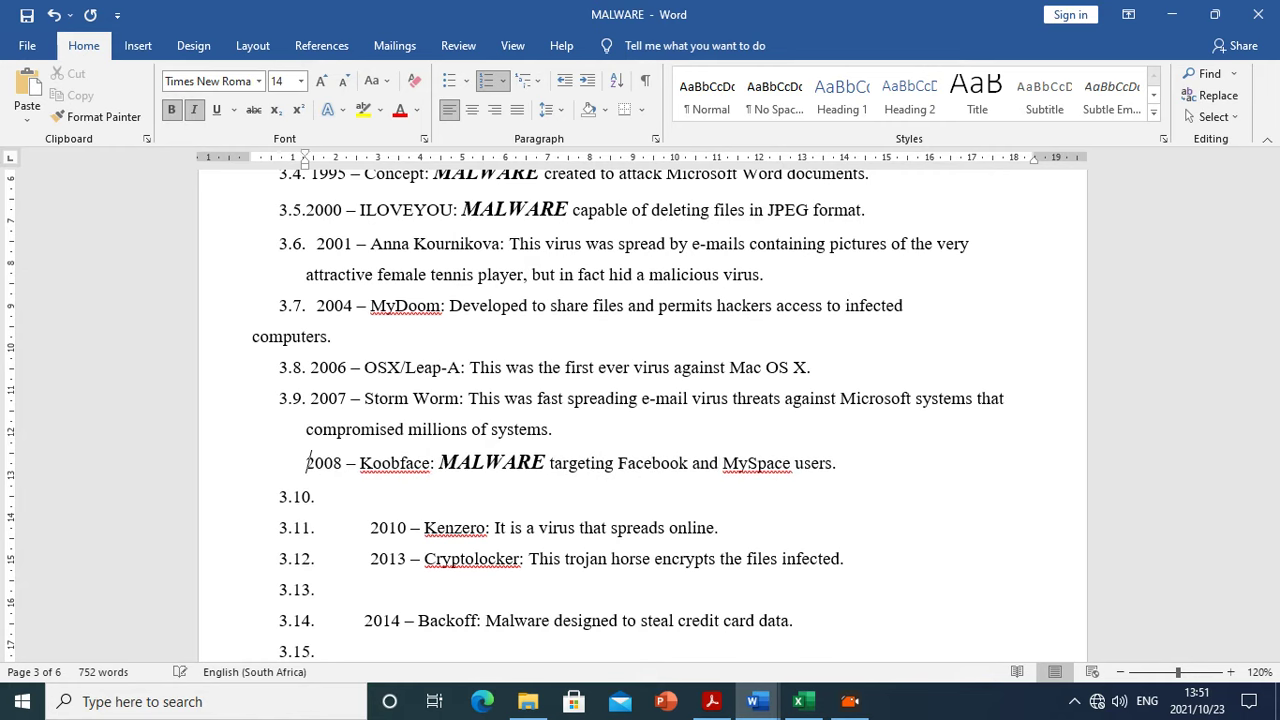
key("ctrl+z")
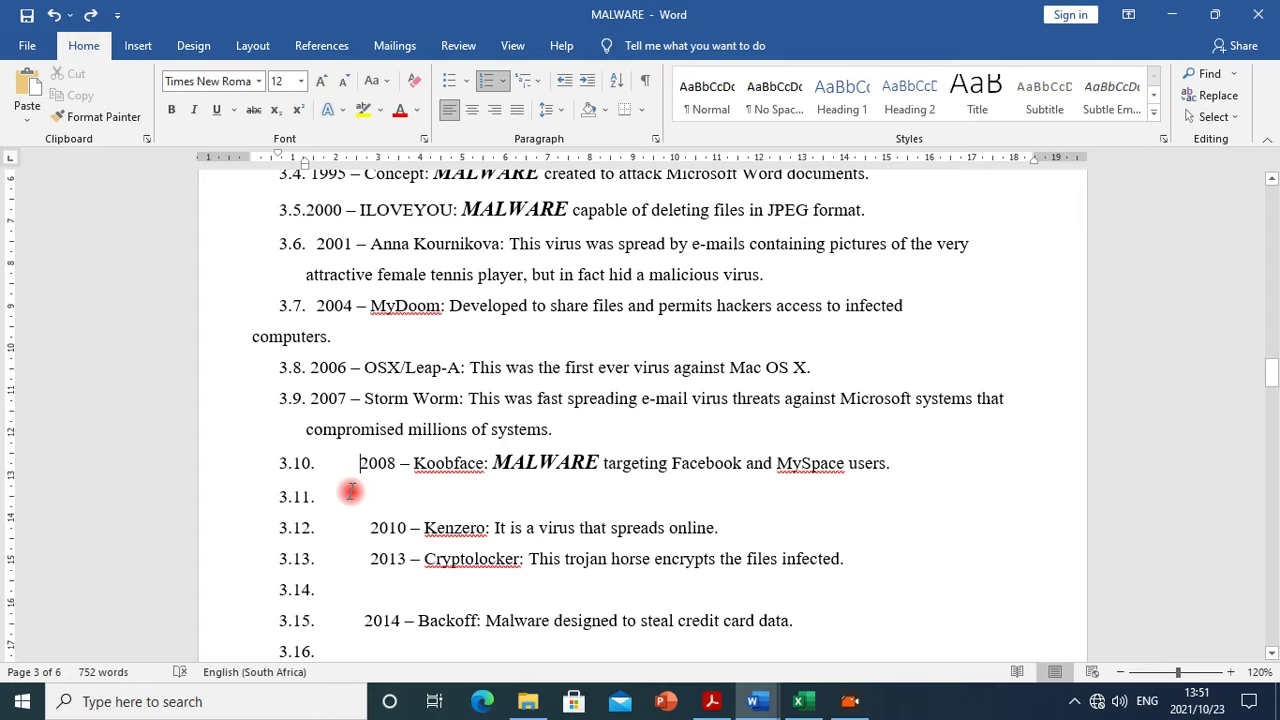
Delete the empty list item above 2010 – Kenzero while keeping that item's own list number
scroll(350, 490, "down", 3)
left_click(366, 372)
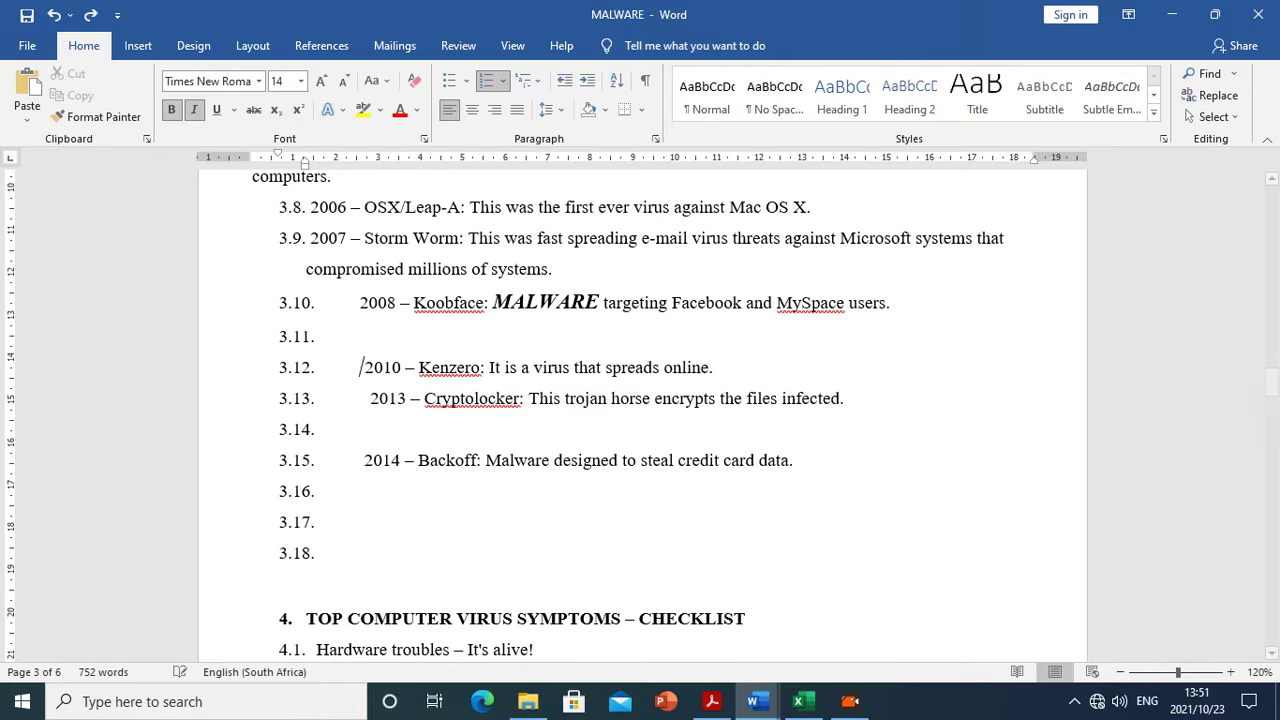
key("BackSpace")
key("BackSpace")
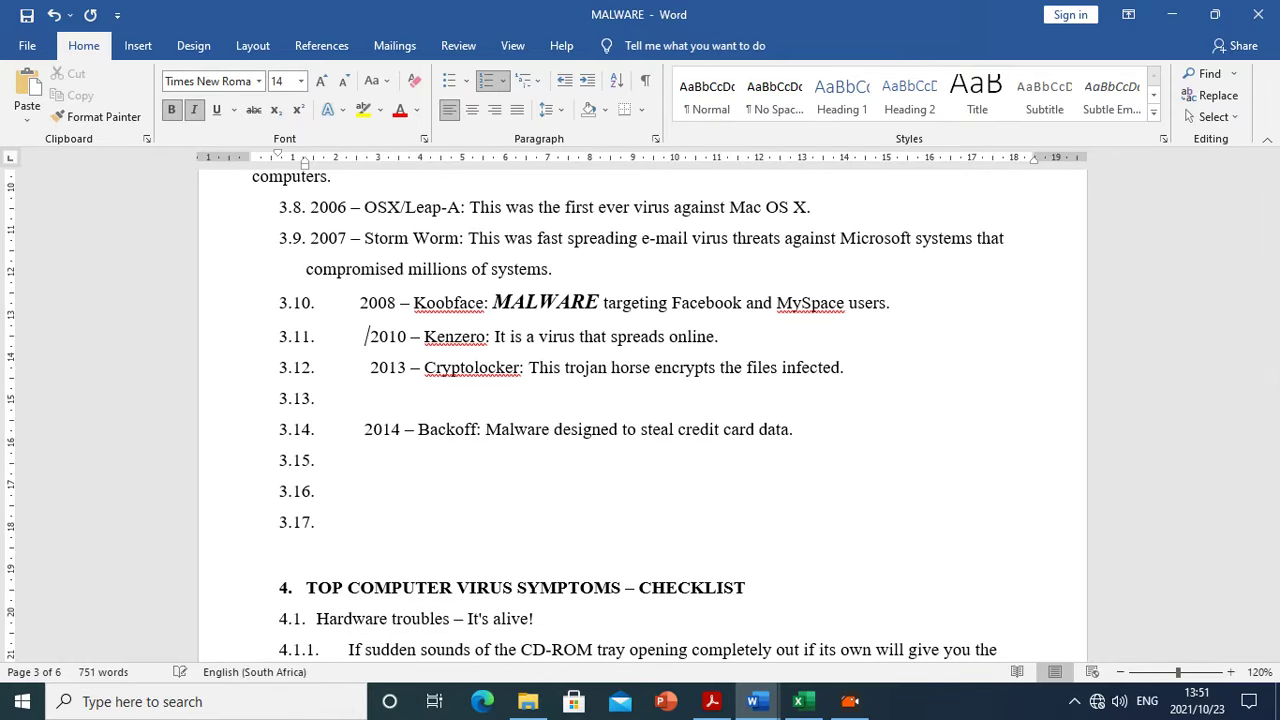
key("BackSpace")
key("ctrl+z")
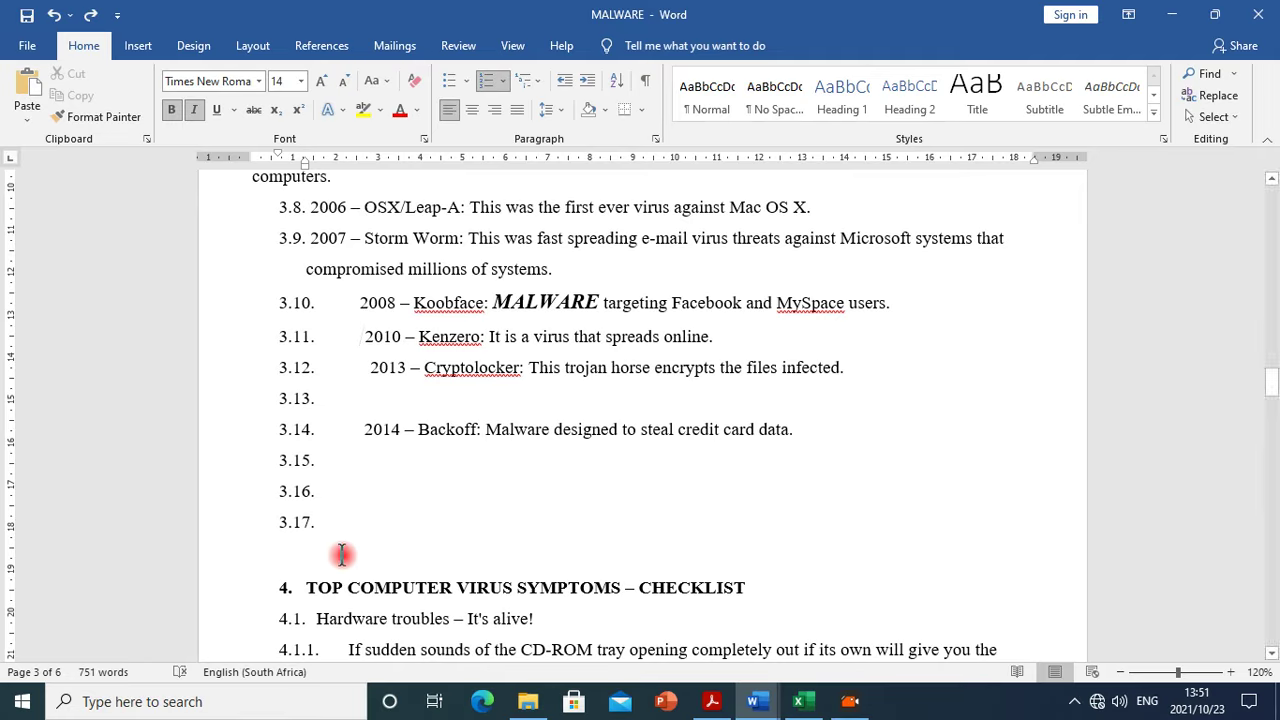
Delete the empty list items above and below 2014 – Backoff while keeping that item's list number
left_click_drag(320, 486, 232, 478)
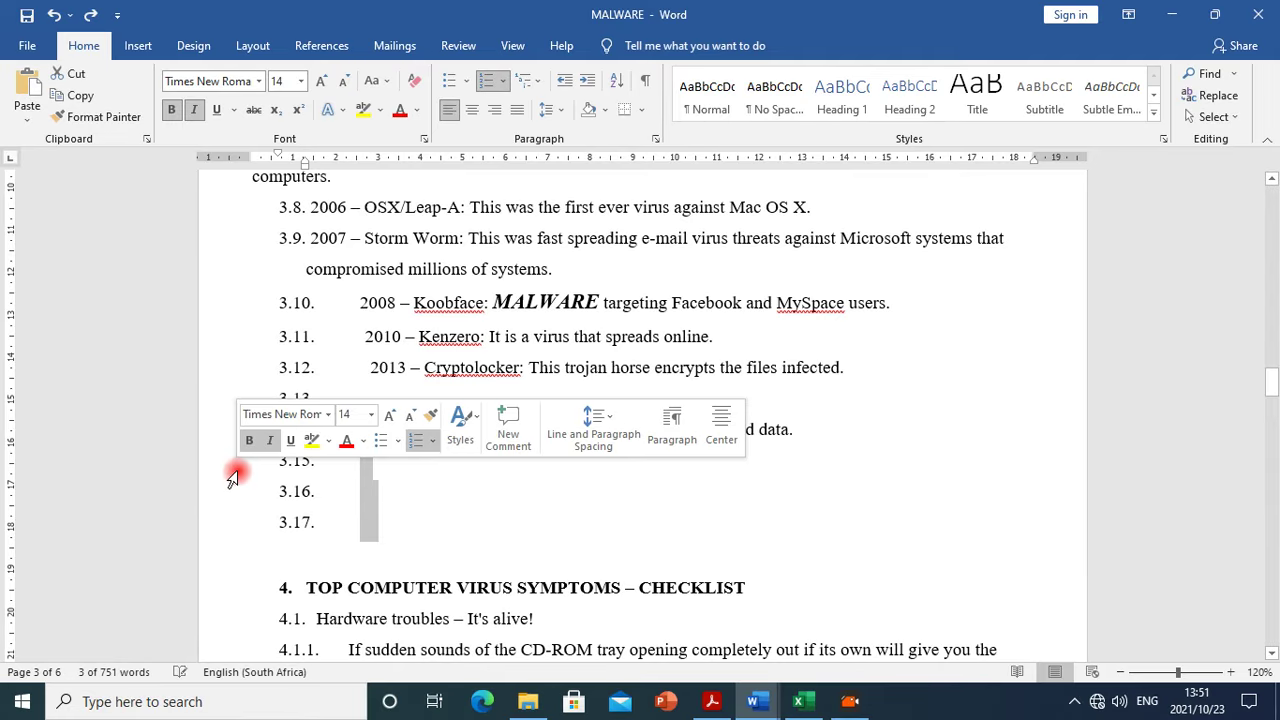
key("BackSpace")
left_click(341, 399)
left_click(360, 430)
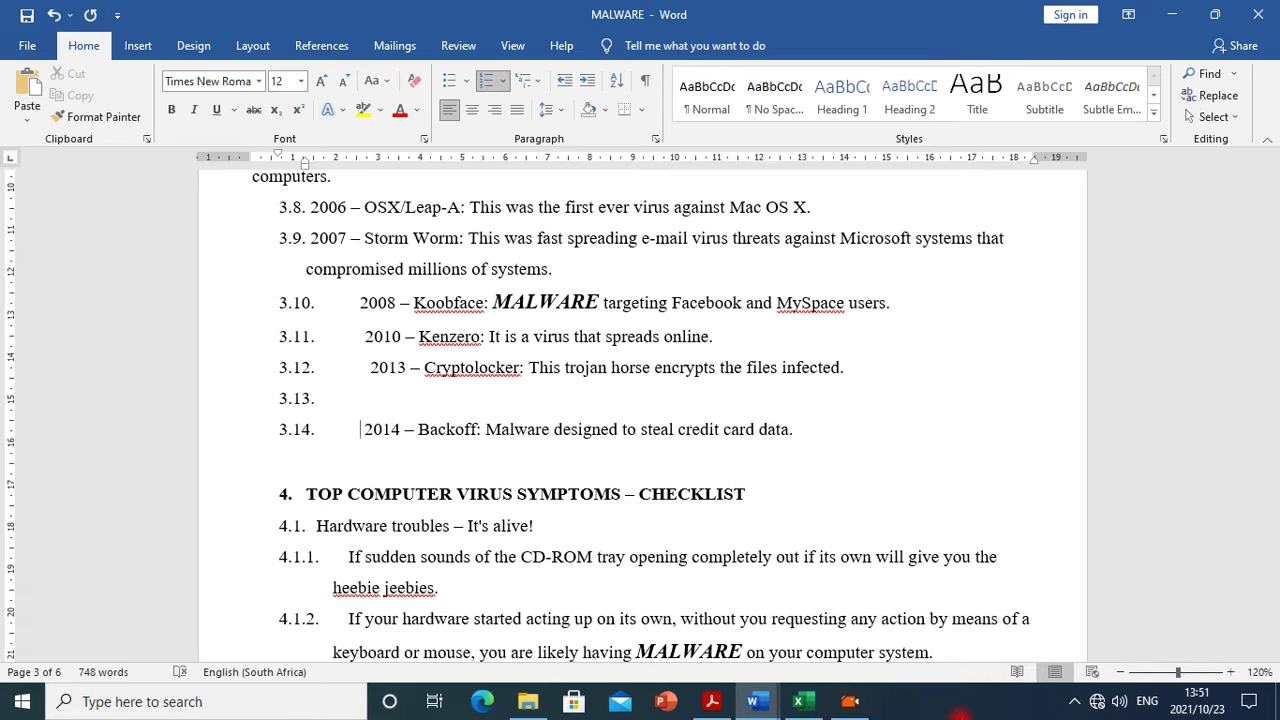
key("BackSpace")
key("BackSpace")
key("BackSpace")
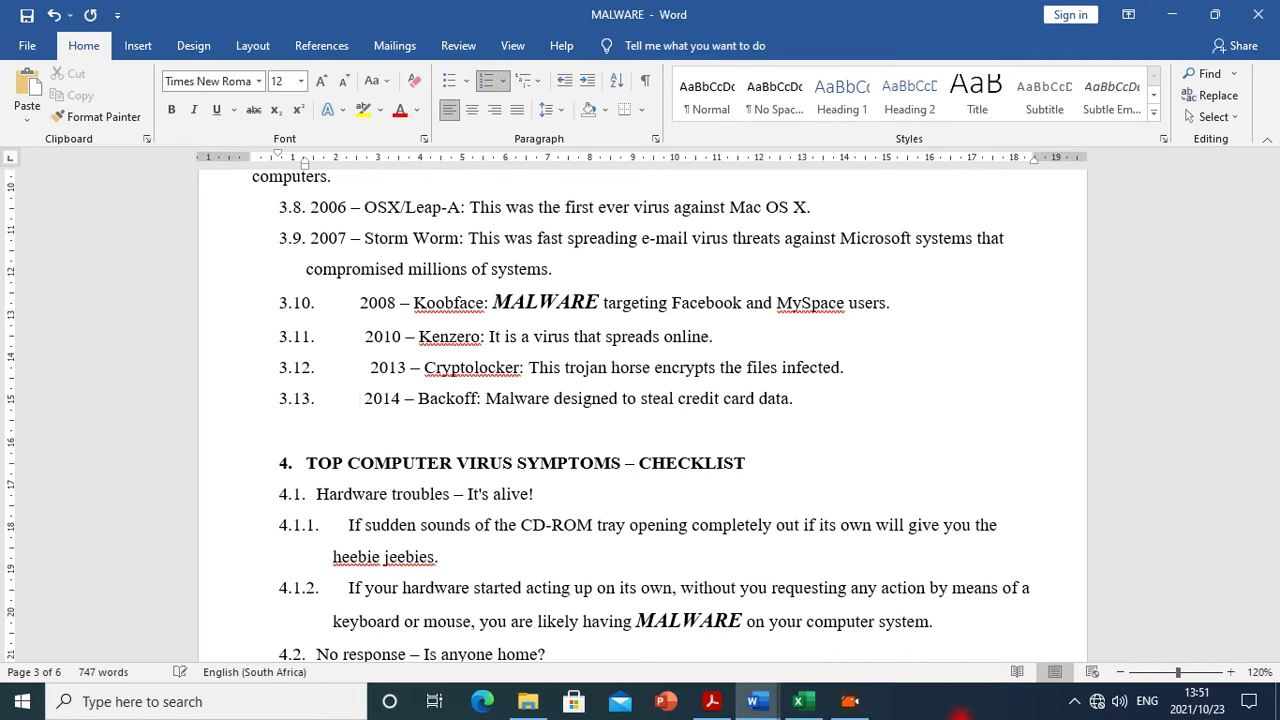
key("BackSpace")
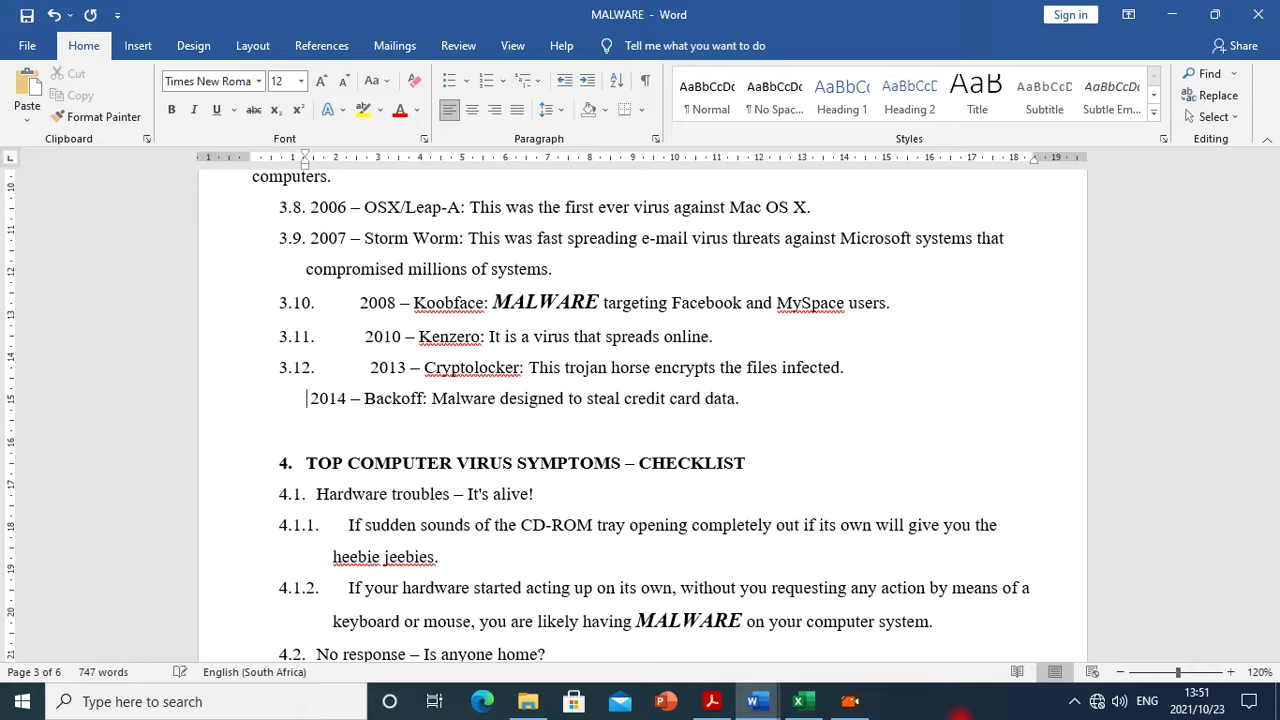
key("ctrl+z")
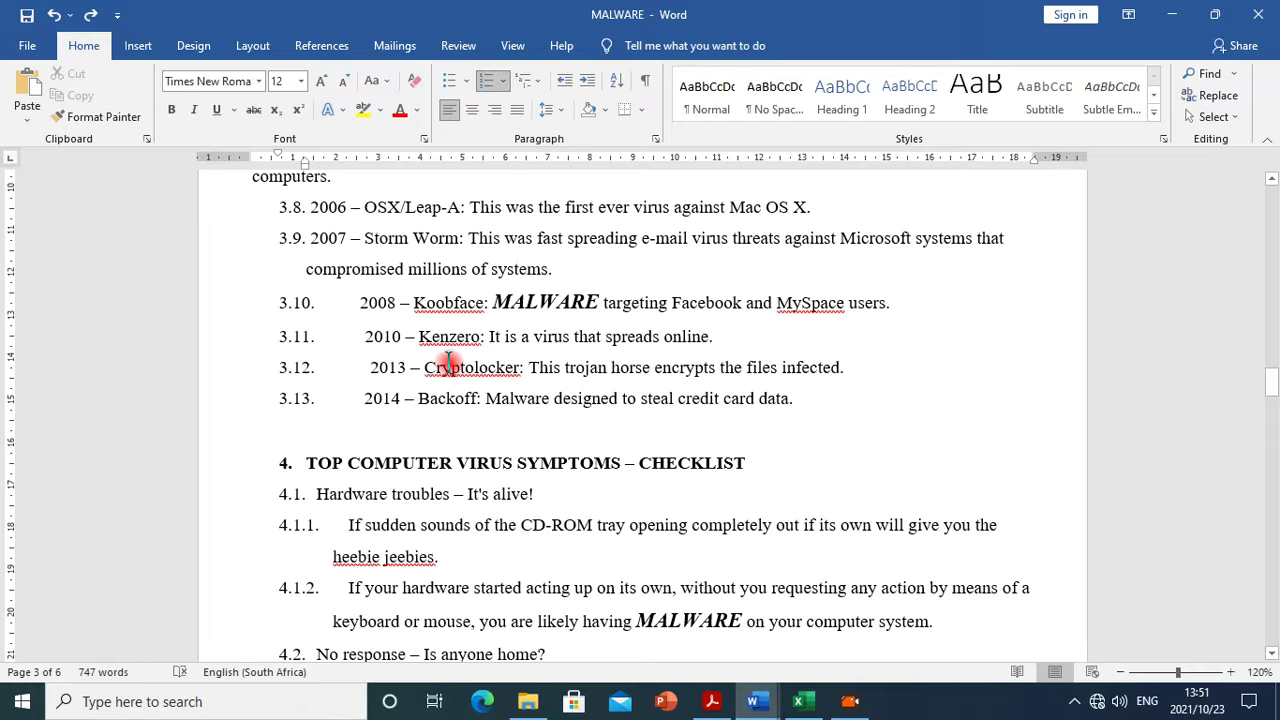
Remove the leading spaces before the years in the 2013 – Cryptolocker, 2014 – Backoff and 2010 – Kenzero items so they align with 2008 – Koobface
left_click(368, 369)
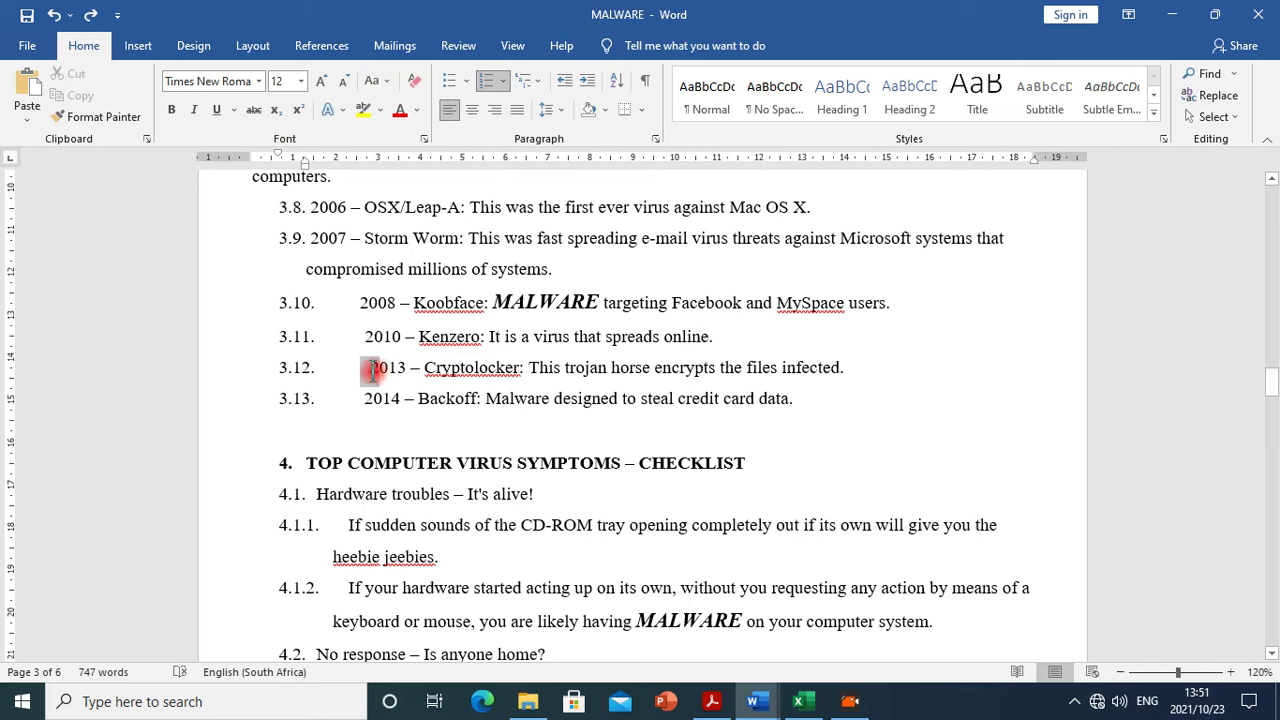
left_click(362, 368)
key("Delete")
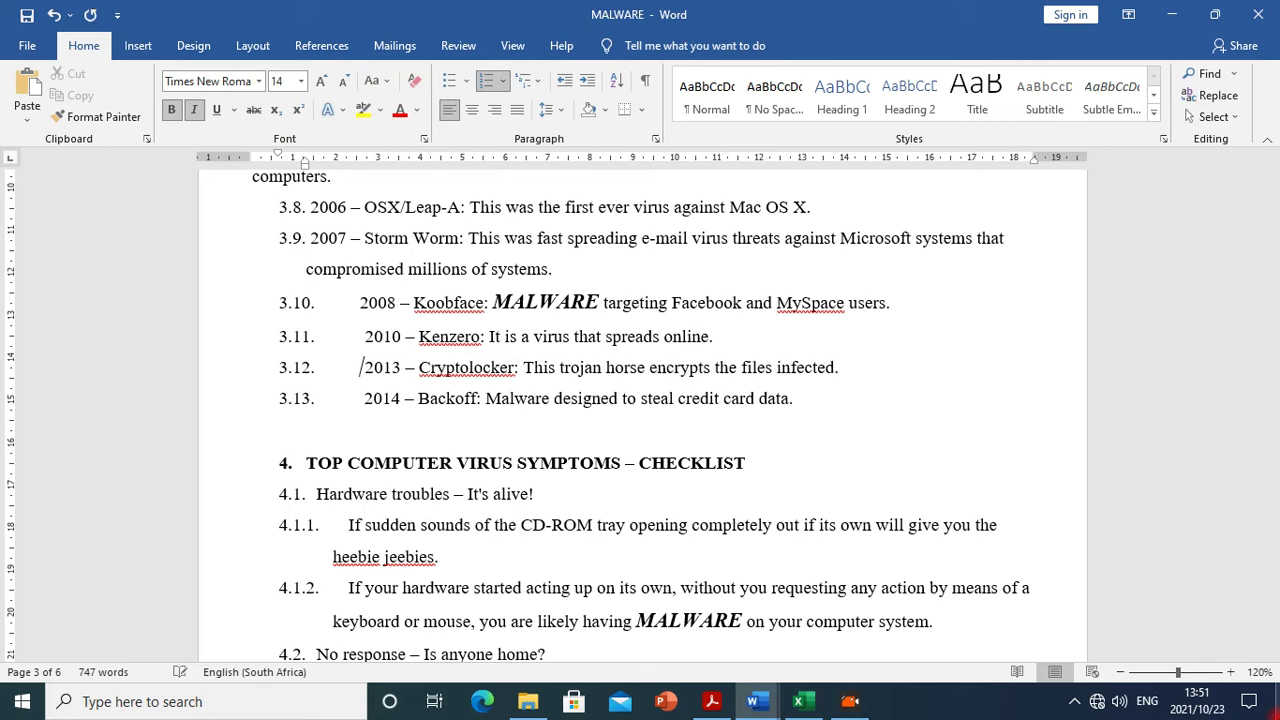
key("Delete")
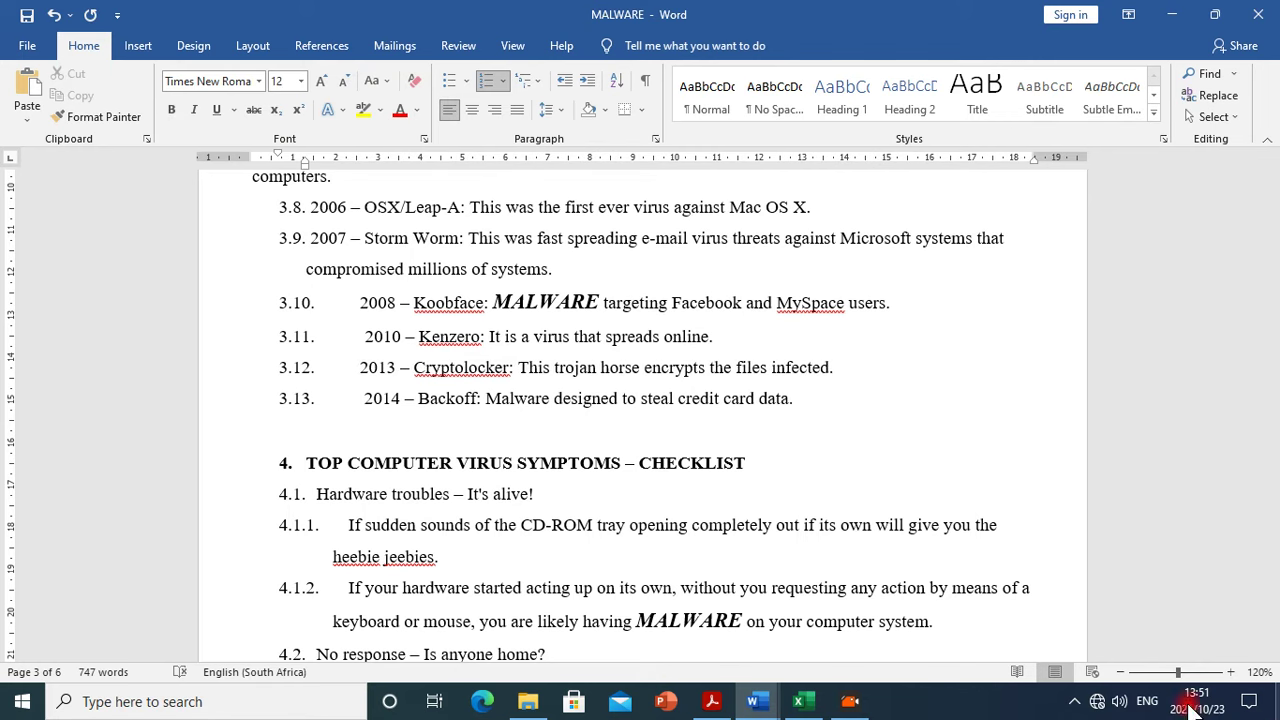
left_click(362, 400)
key("Delete")
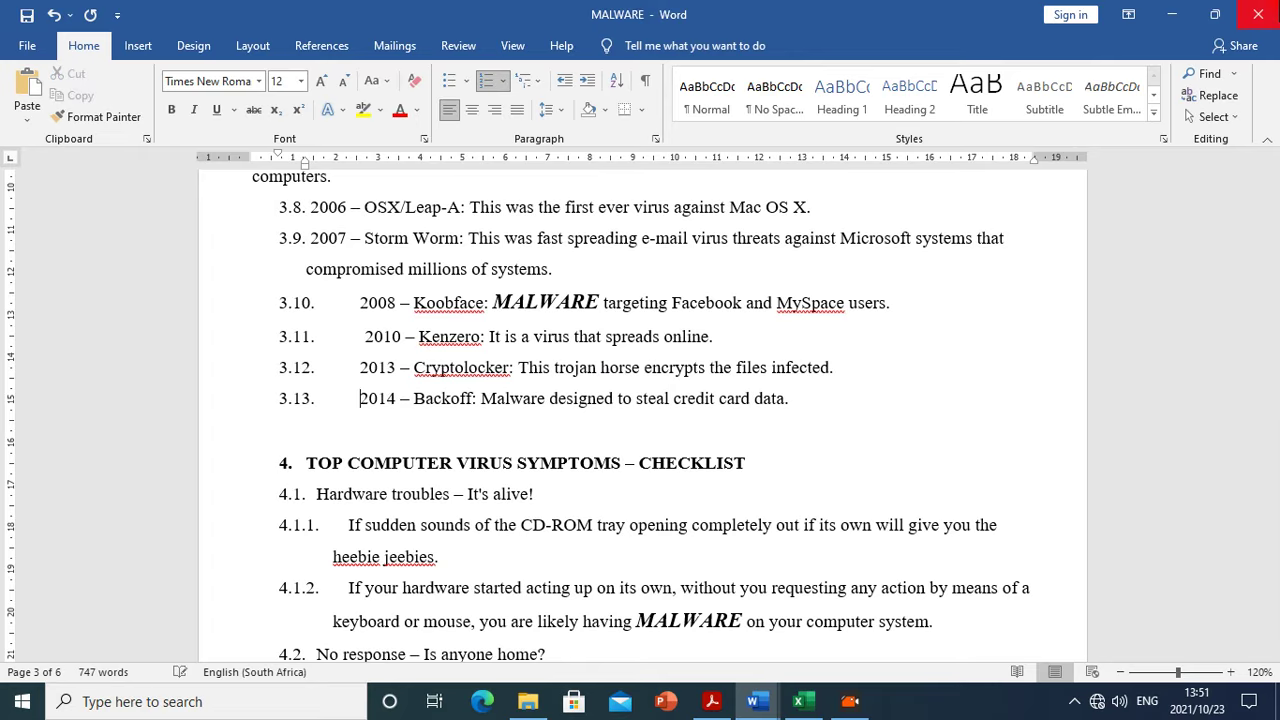
left_click(366, 337)
key("Delete")
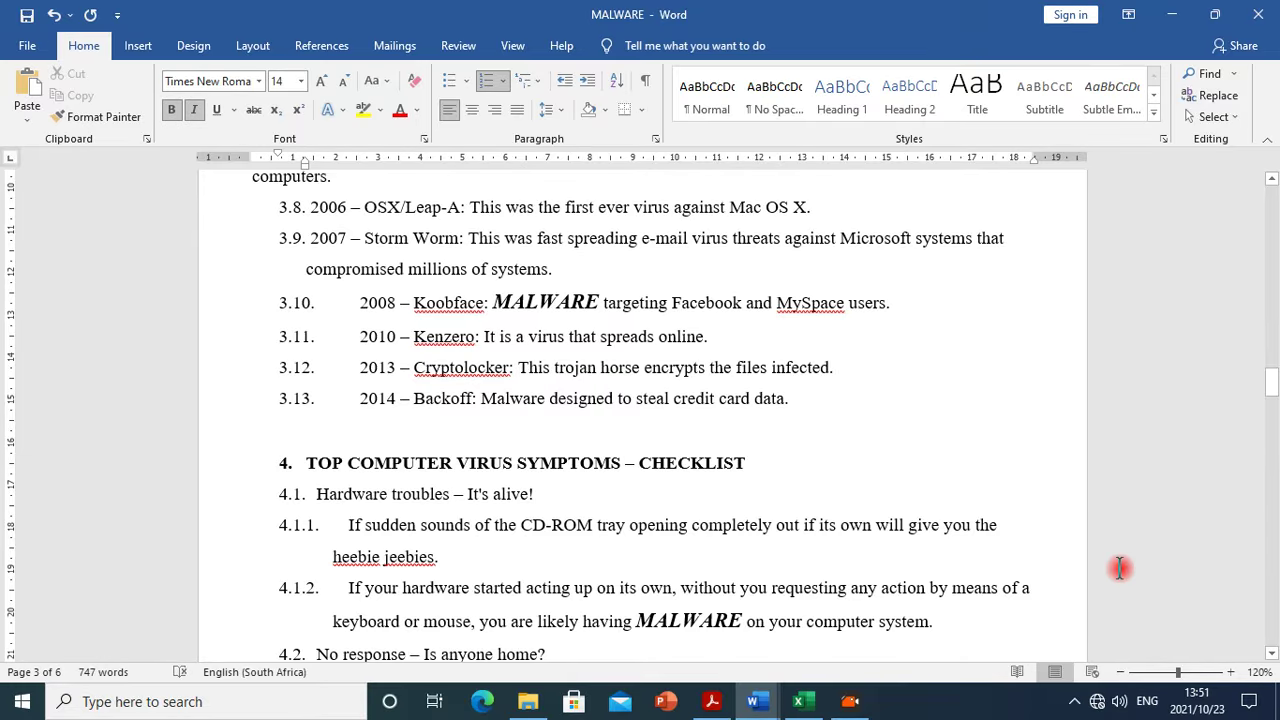
scroll(713, 333, "down", 2)
scroll(645, 333, "up", 3)
scroll(646, 333, "up", 1)
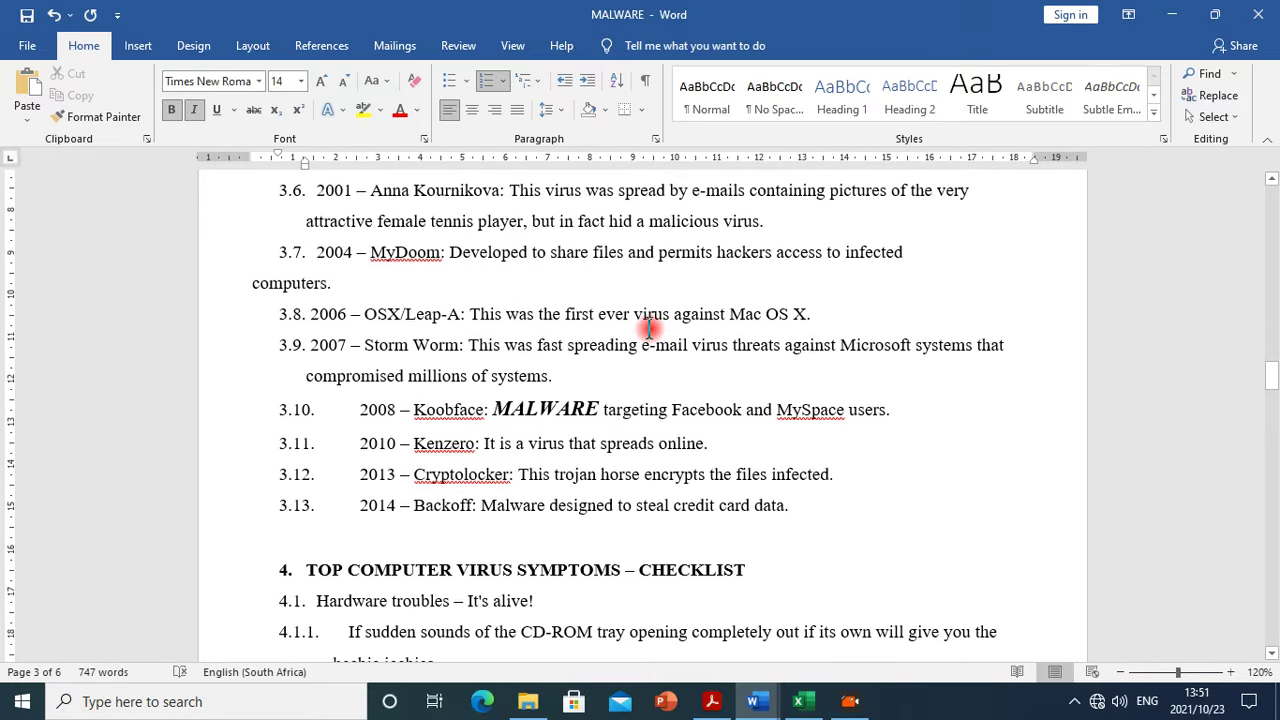
scroll(648, 328, "down", 5)
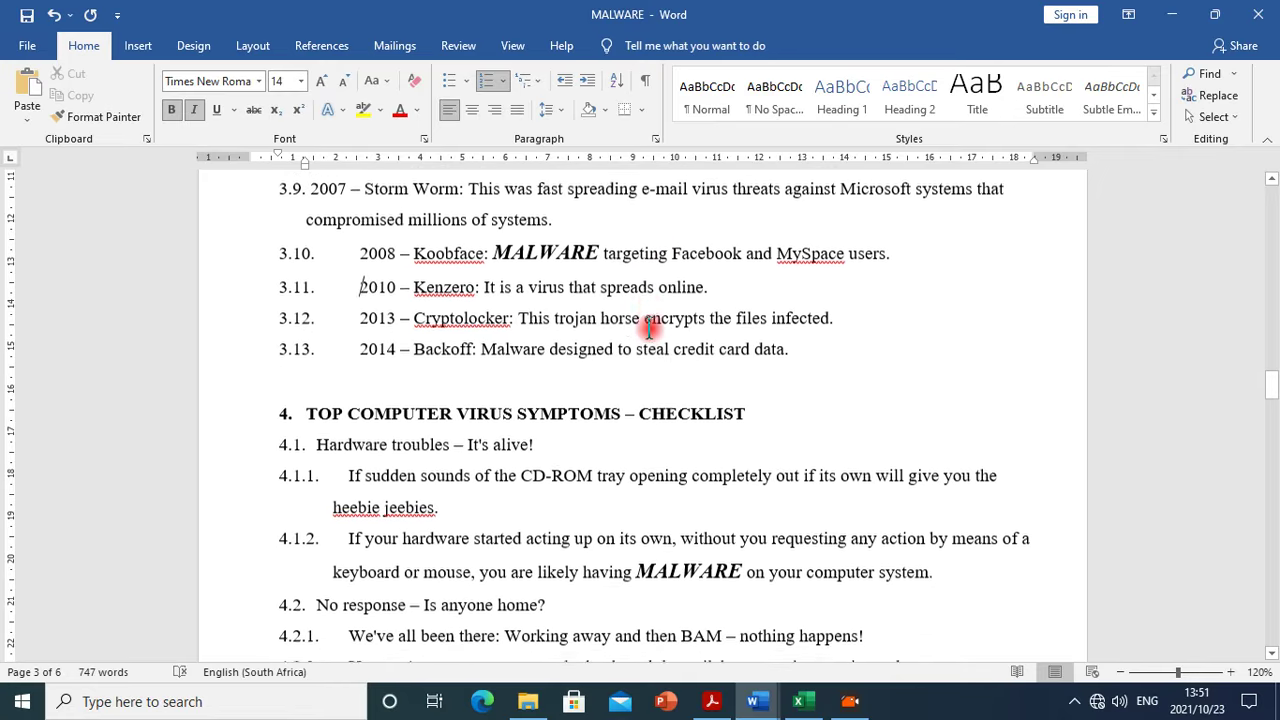
Review the history list from 1971 – The Creeper to 2014 – Backoff for ascending year order and clean numbering
scroll(650, 331, "up", 12)
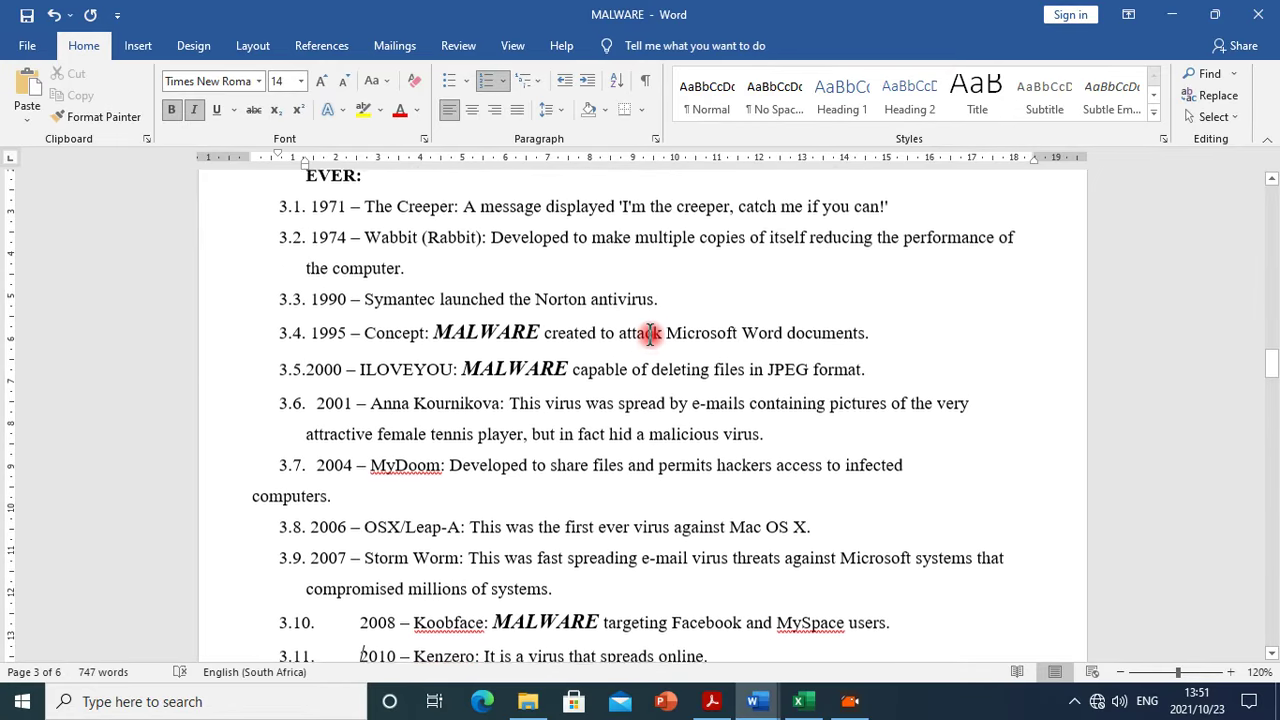
scroll(650, 335, "up", 2)
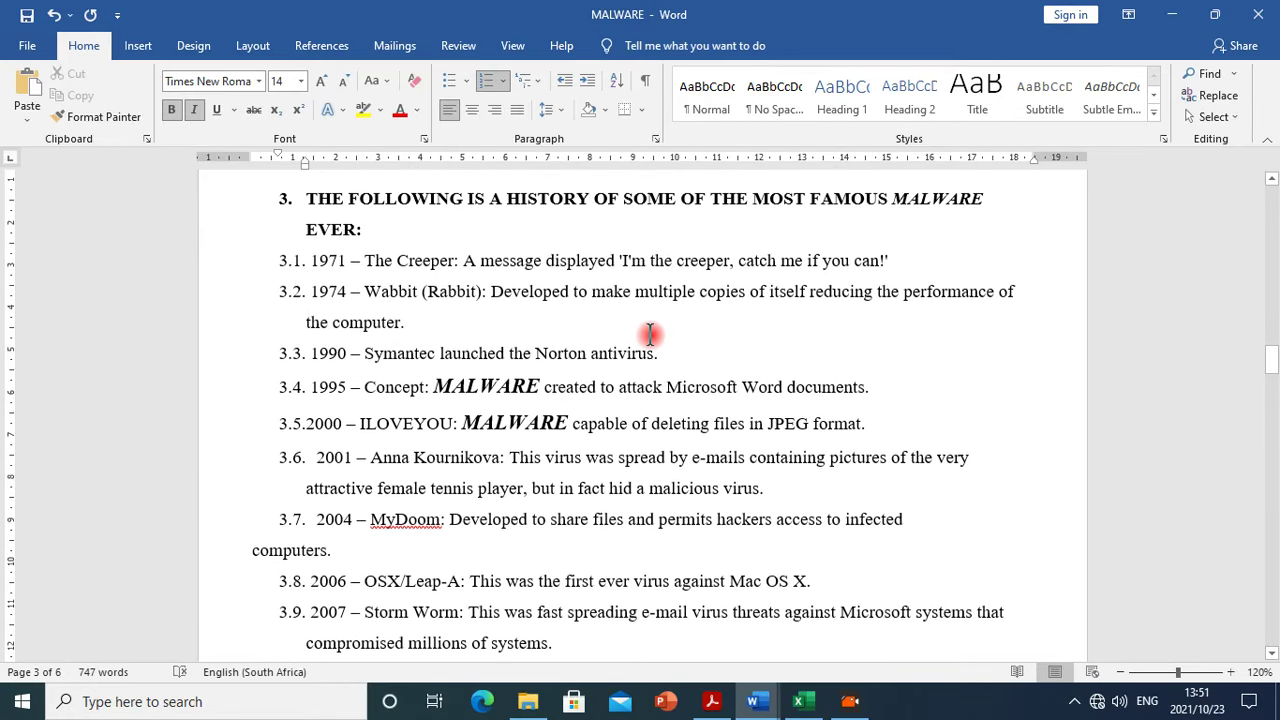
scroll(650, 335, "down", 1)
scroll(650, 335, "up", 1)
scroll(649, 337, "down", 5)
scroll(648, 337, "down", 10)
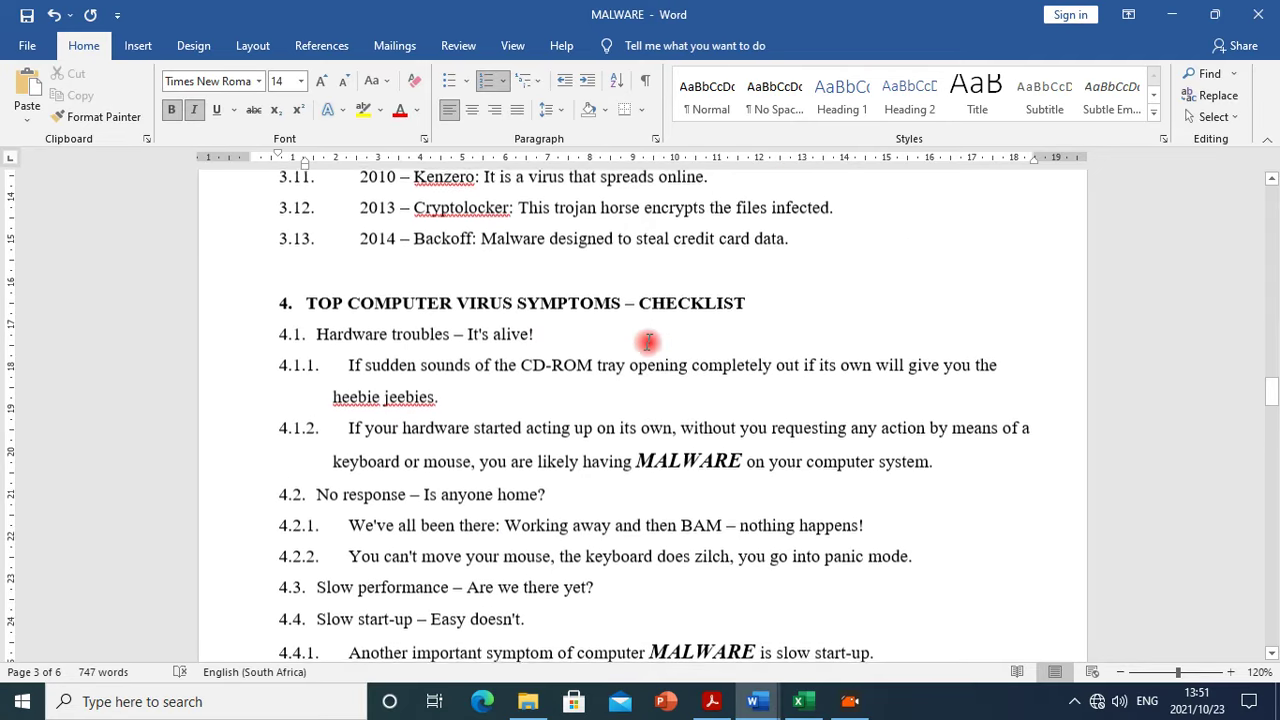
scroll(648, 345, "up", 2)
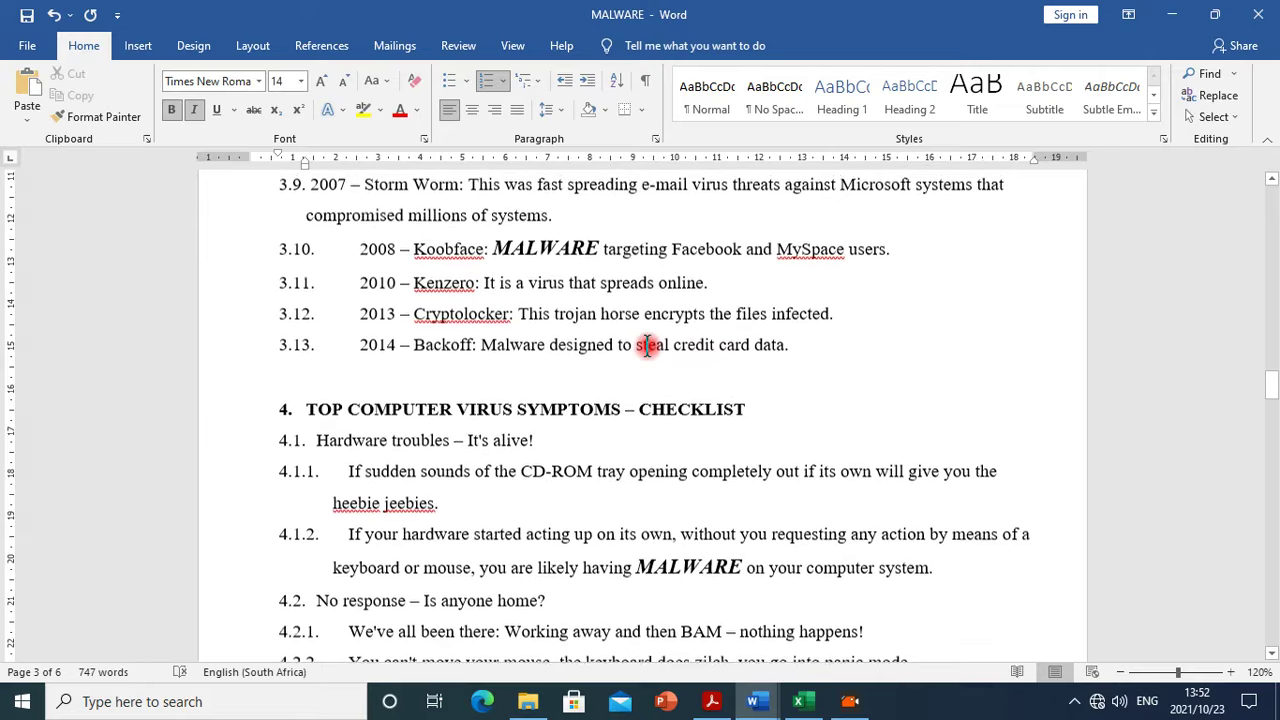
Switch to the exam PDF in Acrobat Reader and highlight instruction 13 about centring the Unusual error messages page
left_click(714, 703)
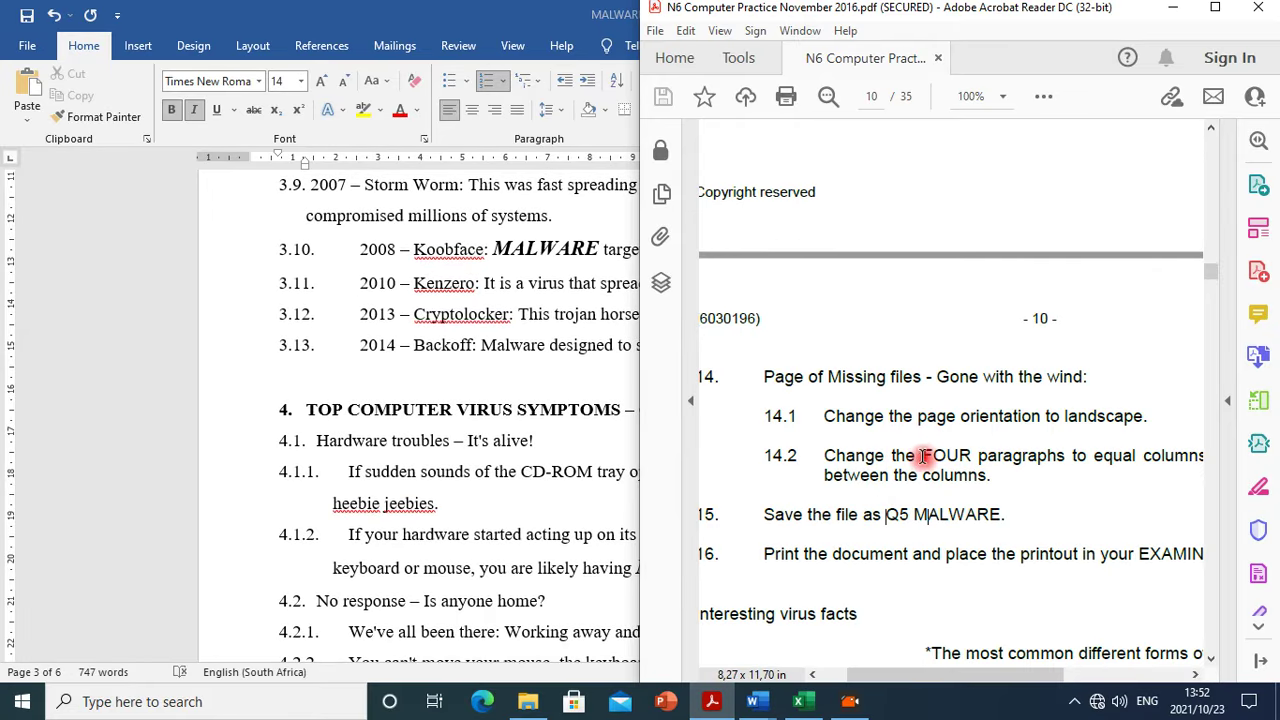
scroll(890, 460, "up", 2)
scroll(915, 462, "down", 3)
scroll(921, 461, "up", 8)
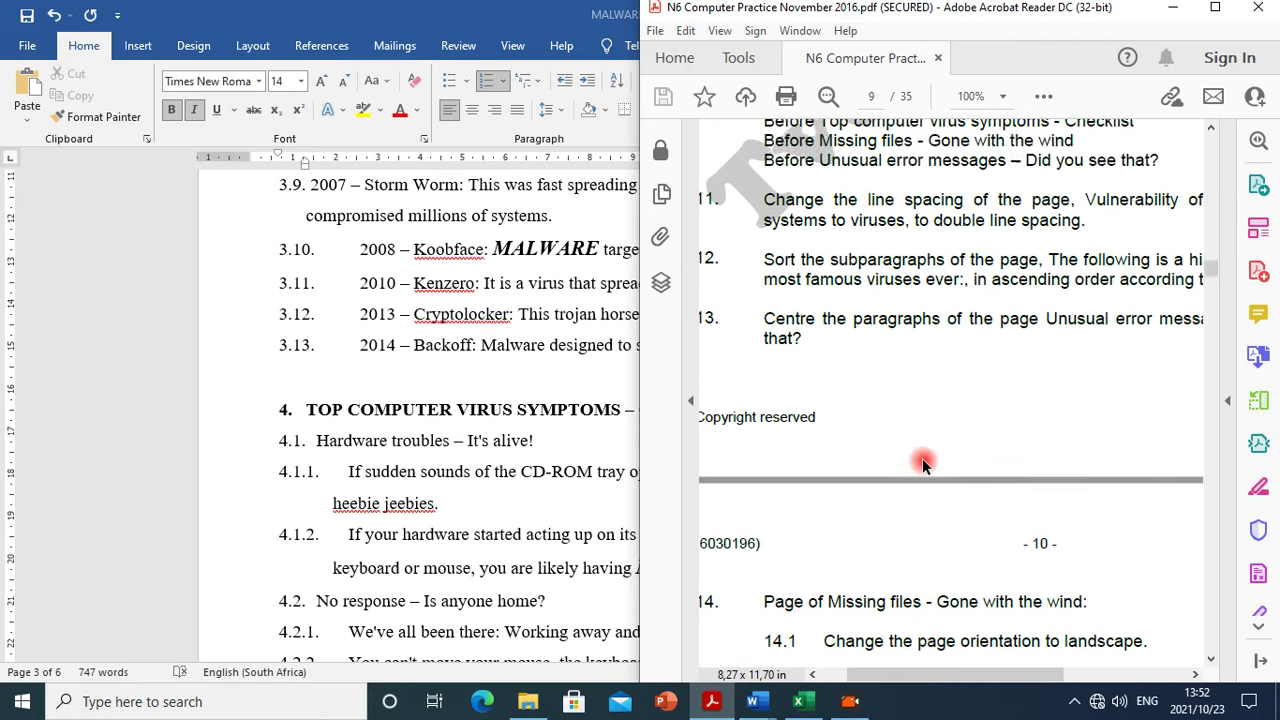
left_click_drag(764, 410, 1190, 421)
mouse_move(946, 679)
left_mouse_down()
mouse_move(1030, 680)
mouse_move(926, 677)
mouse_move(975, 659)
mouse_move(898, 653)
mouse_move(943, 660)
left_mouse_up()
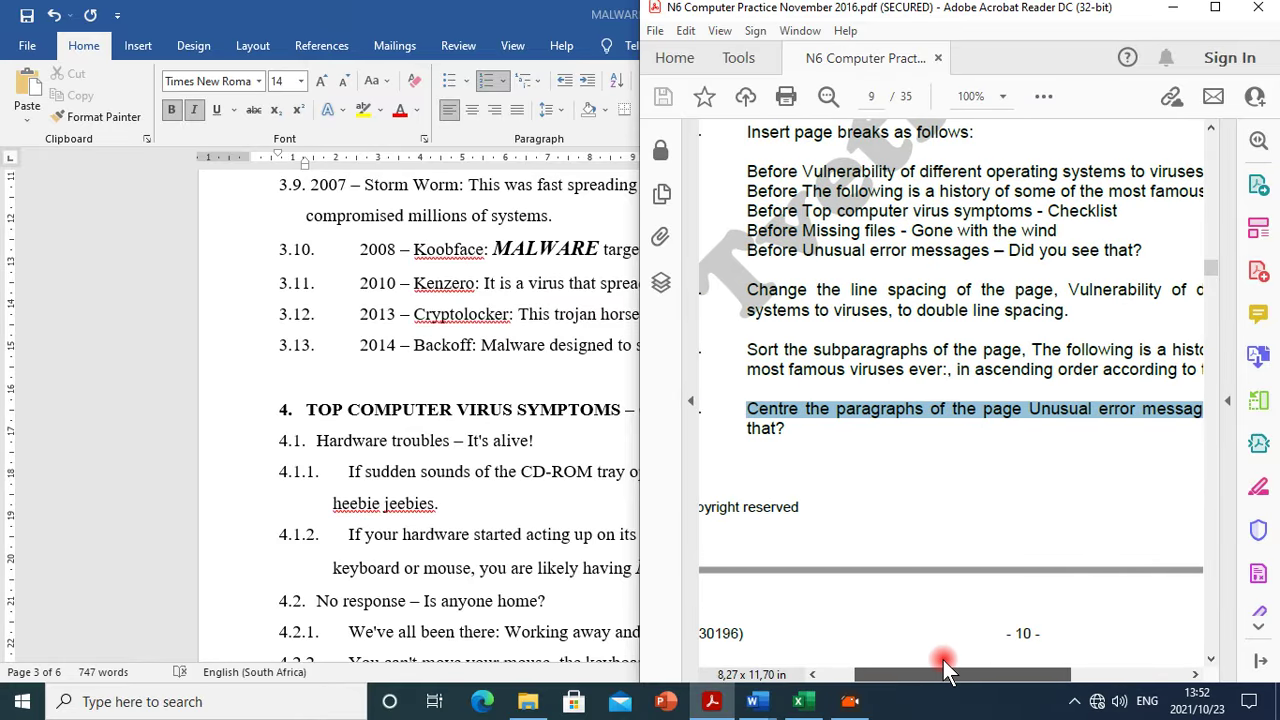
Return to the MALWARE document in Word and locate the page starting with Unusual error messages – Did you see that?
left_click(345, 404)
scroll(520, 465, "down", 2)
scroll(520, 465, "down", 5)
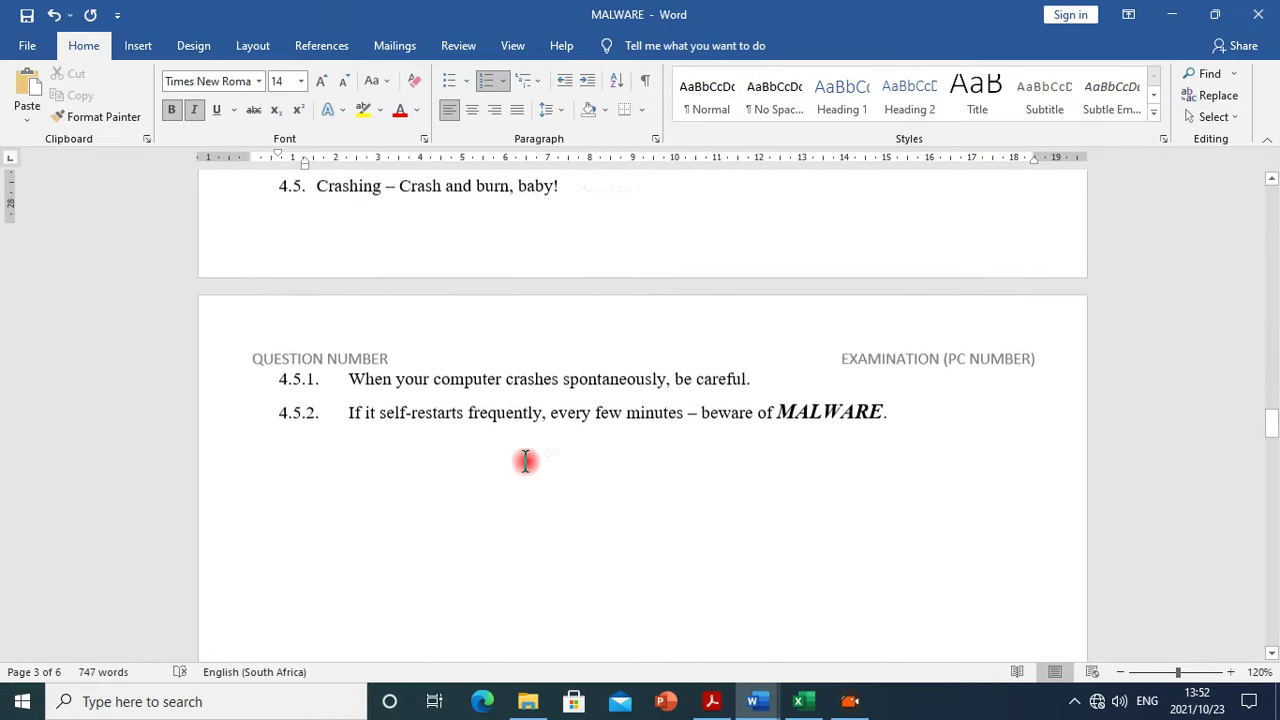
scroll(523, 460, "up", 3)
scroll(543, 451, "up", 1)
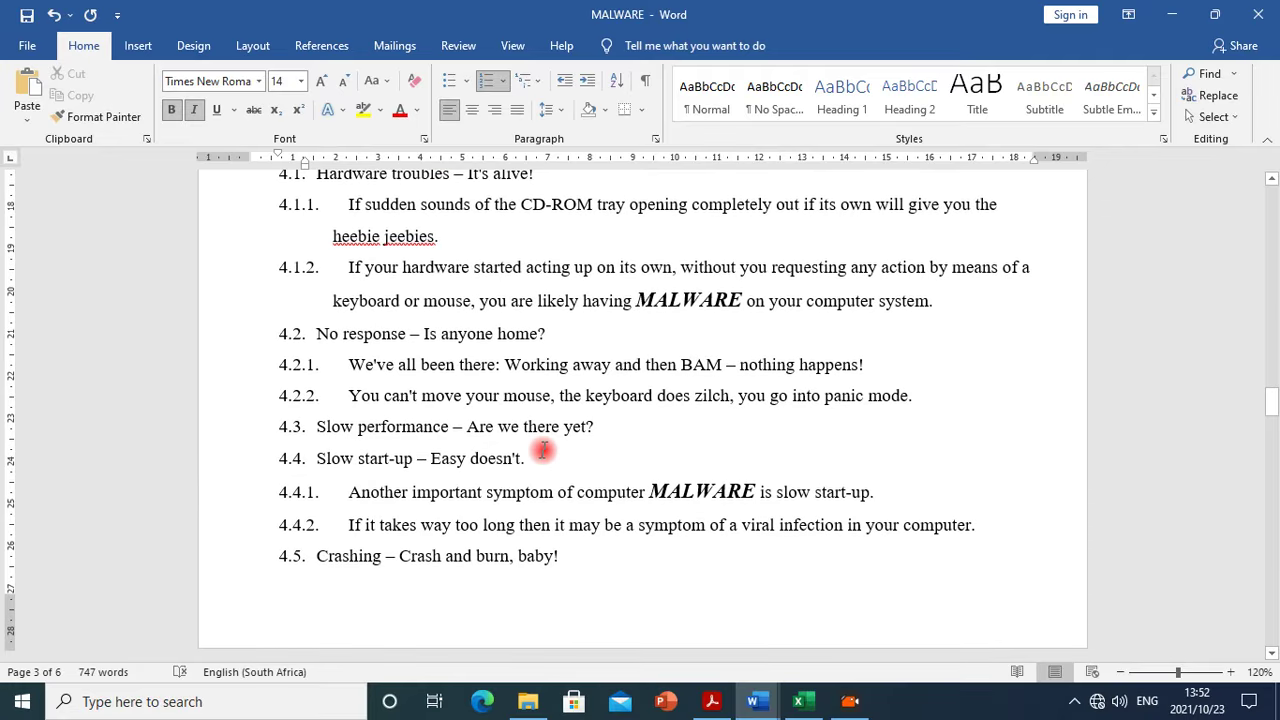
scroll(543, 451, "up", 2)
scroll(541, 449, "down", 7)
scroll(541, 449, "down", 5)
scroll(541, 449, "down", 10)
scroll(541, 452, "down", 4)
scroll(541, 450, "up", 4)
scroll(541, 449, "up", 4)
scroll(541, 450, "down", 8)
scroll(543, 455, "down", 4)
scroll(543, 455, "up", 2)
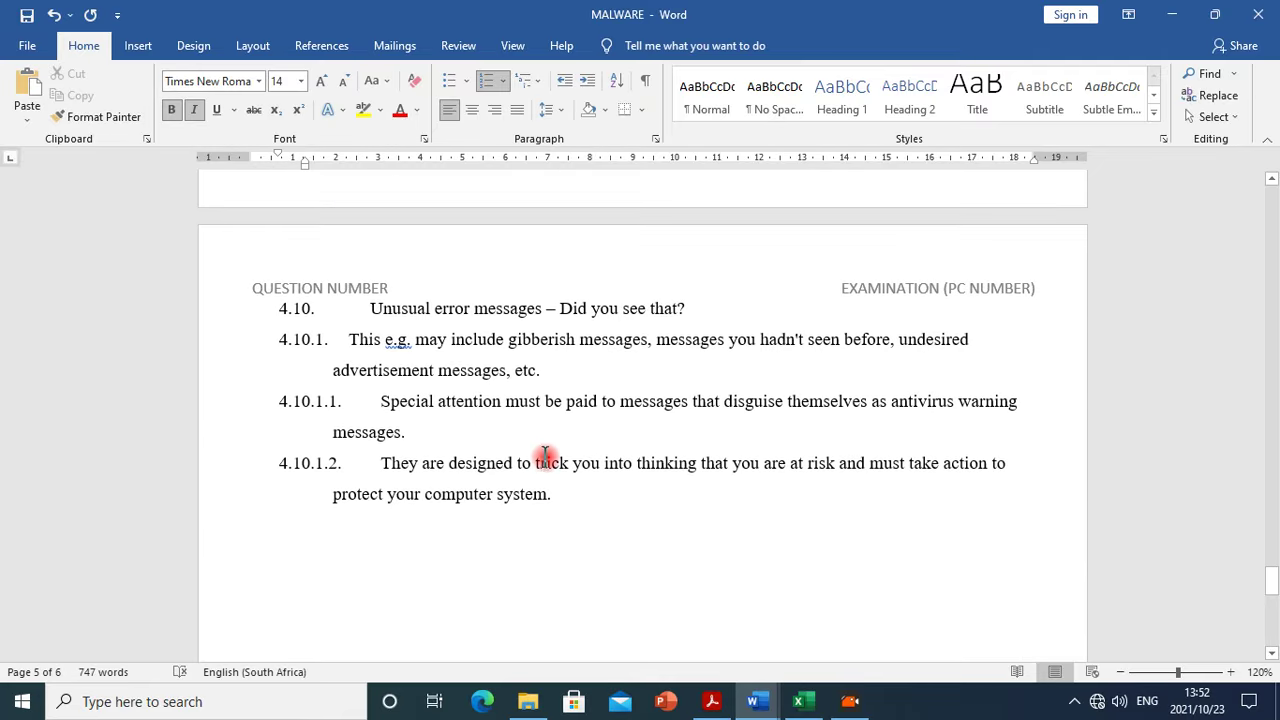
Recheck instruction 13 in the exam PDF and centre all paragraphs on the Unusual error messages page, items 4.10 to 4.10.1.2
left_click(714, 702)
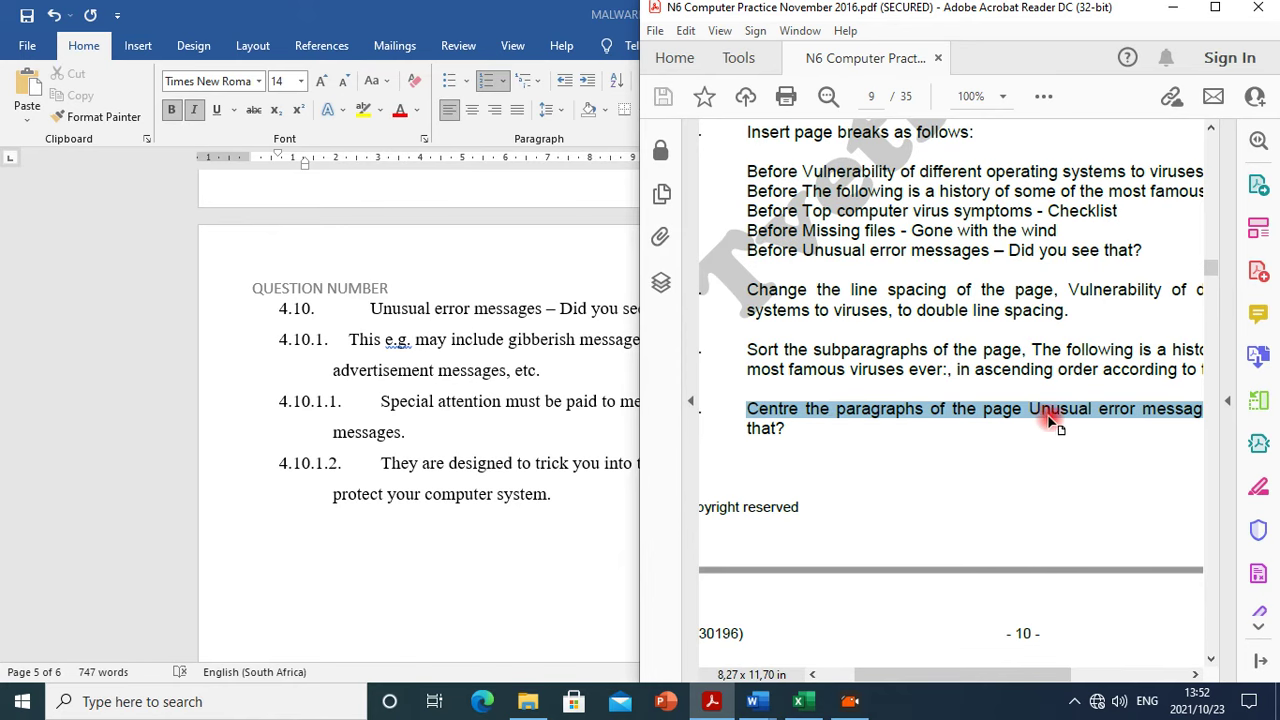
left_click(537, 370)
left_click_drag(591, 517, 284, 277)
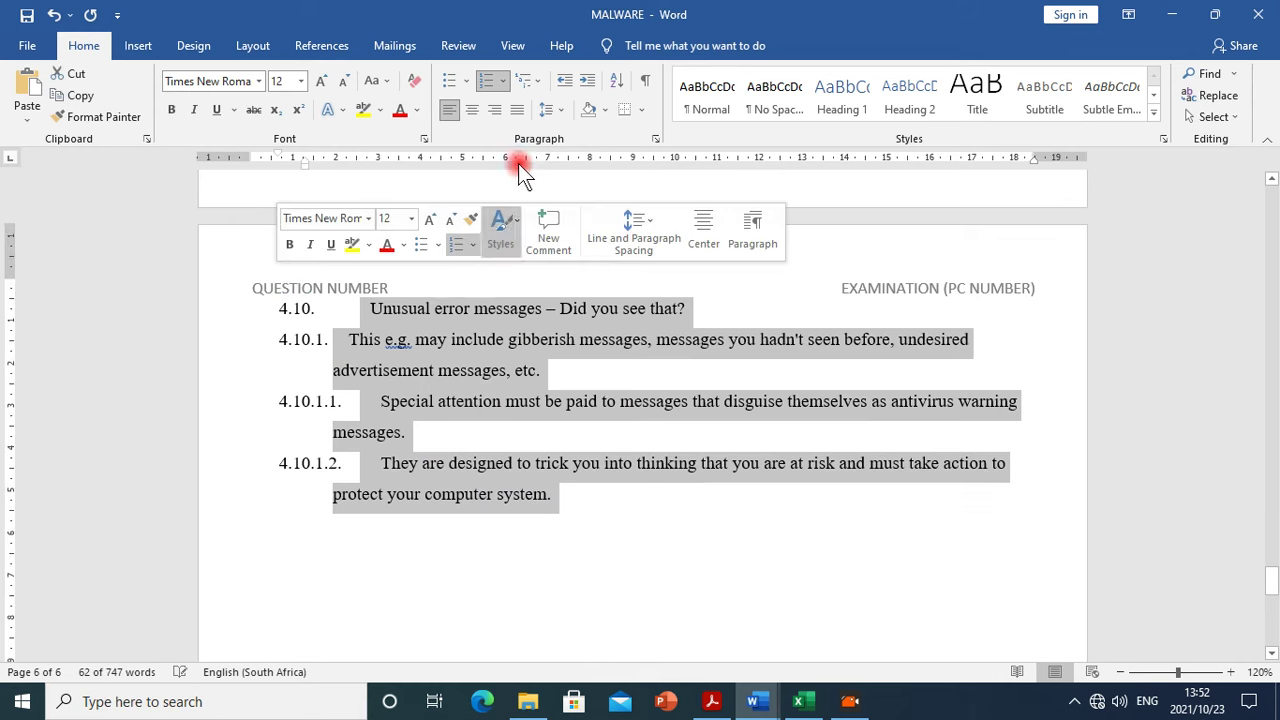
left_click(460, 109)
left_click(468, 110)
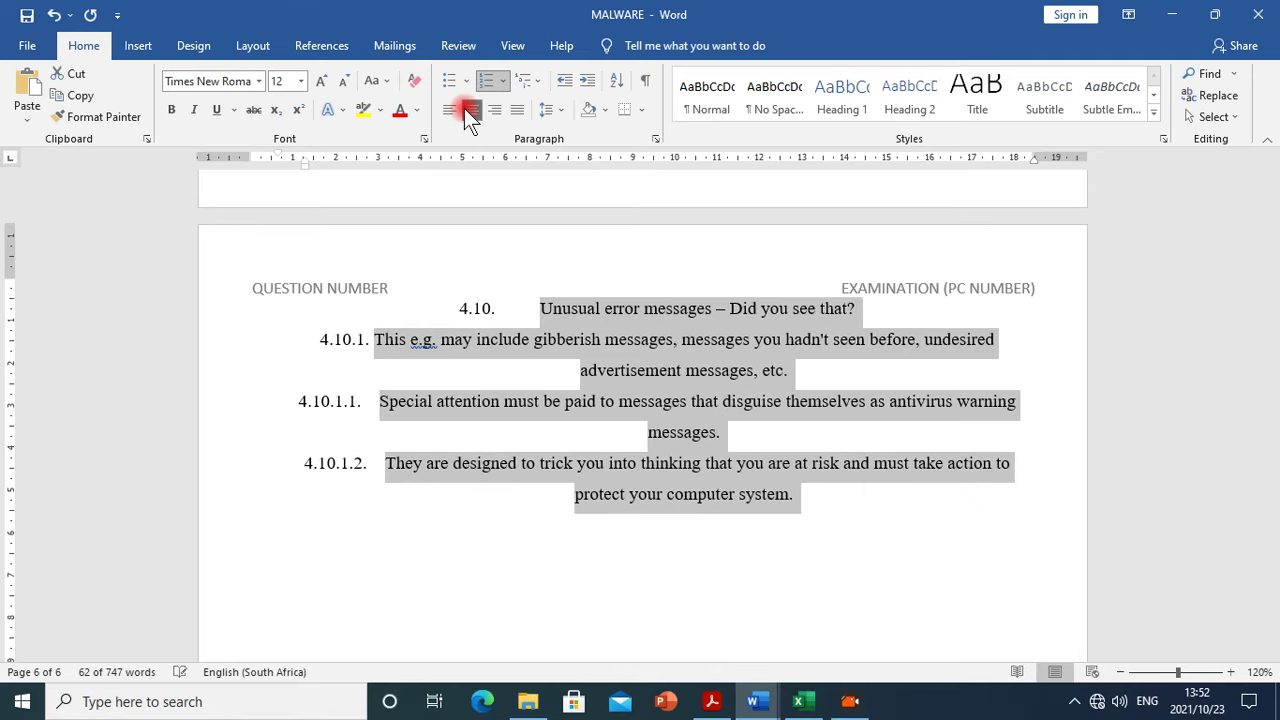
left_click(551, 403)
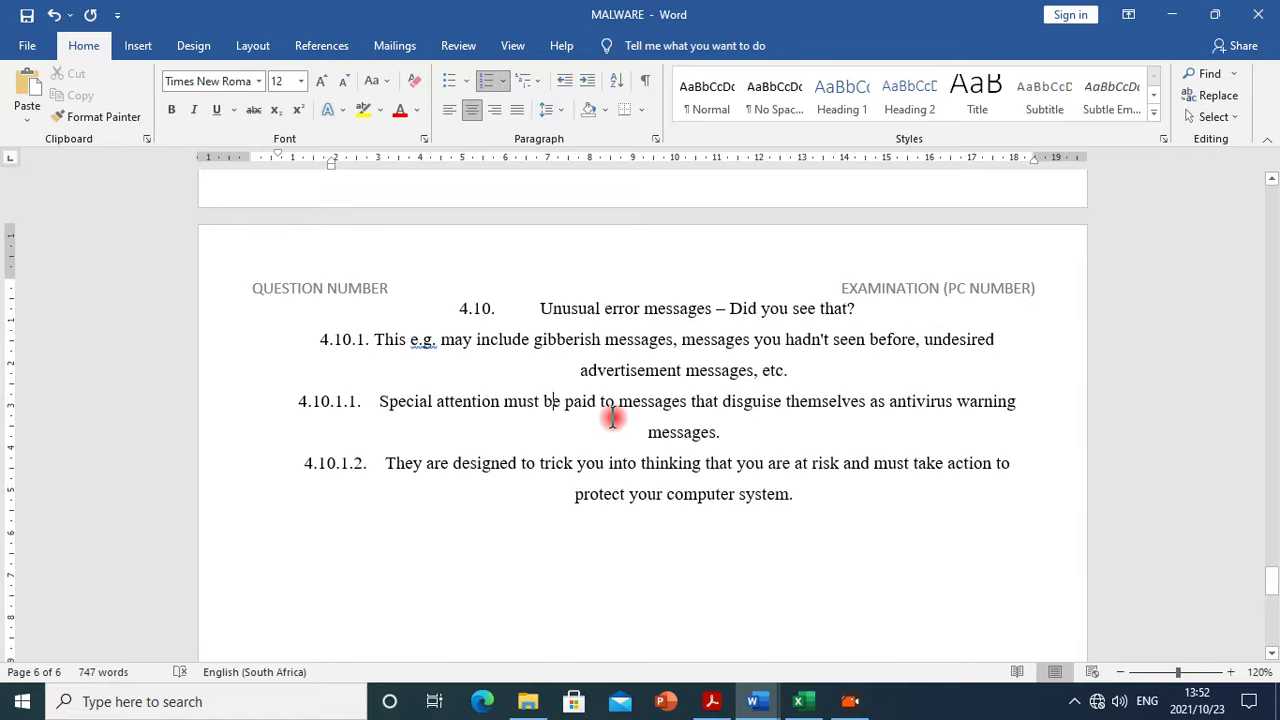
scroll(603, 420, "down", 1)
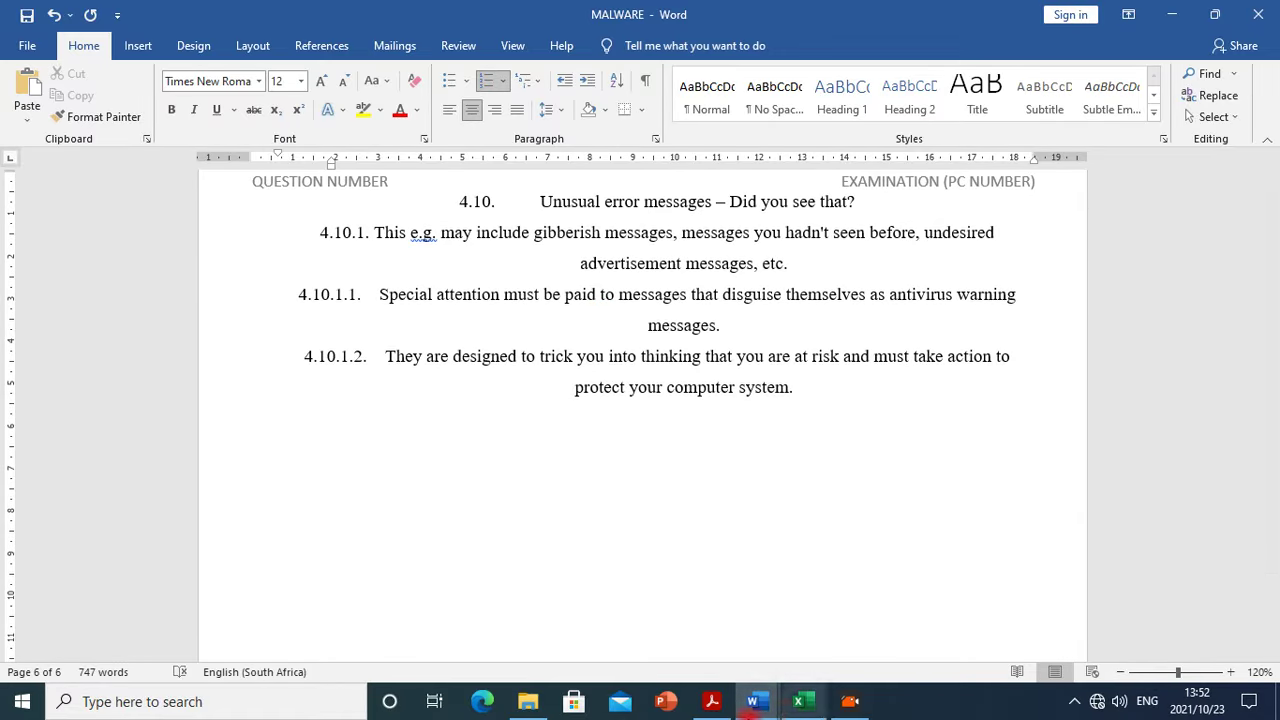
Read instruction 14 in the exam PDF, find the Missing files page in Word, and highlight instruction 14.1 on landscape orientation
left_click(712, 701)
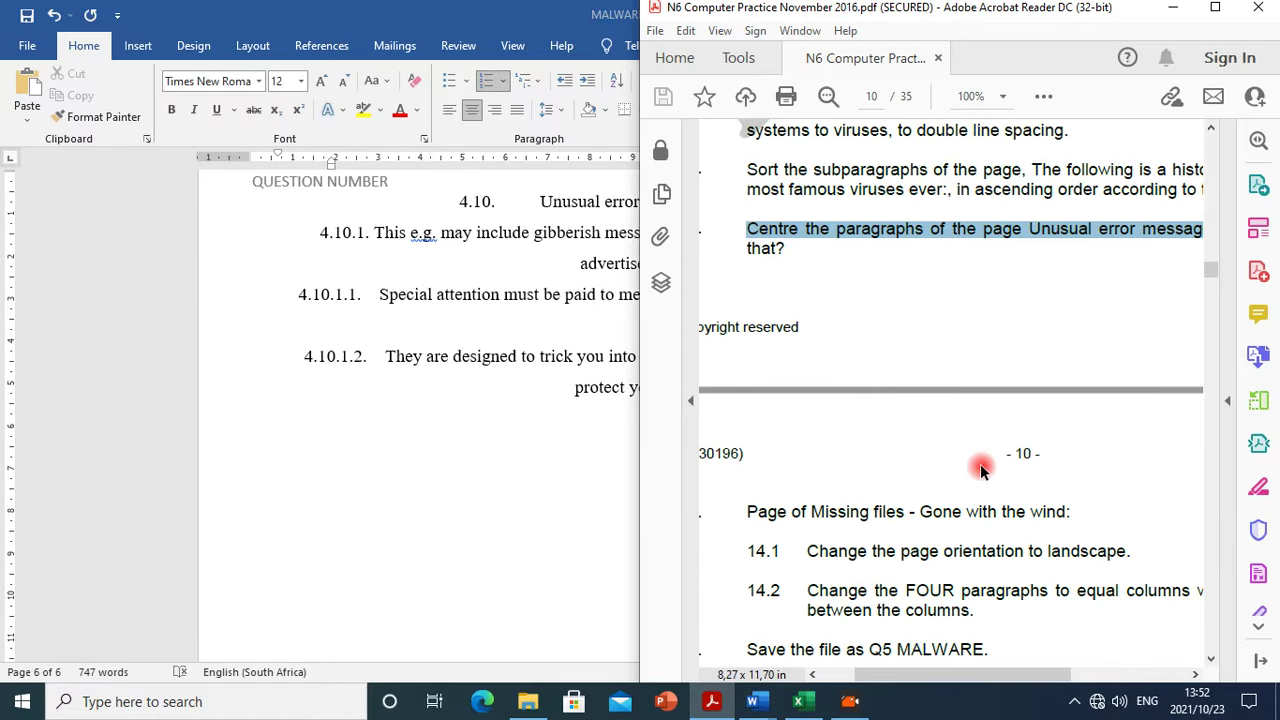
scroll(980, 470, "down", 3)
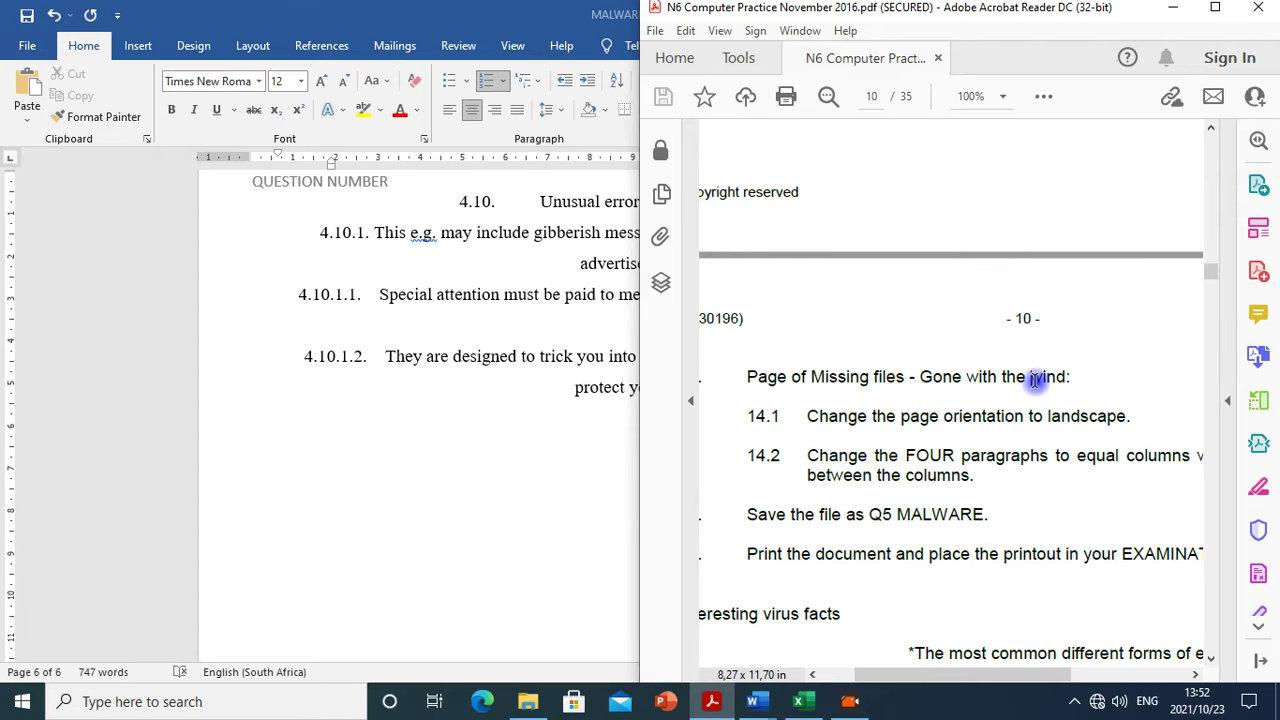
left_click(435, 391)
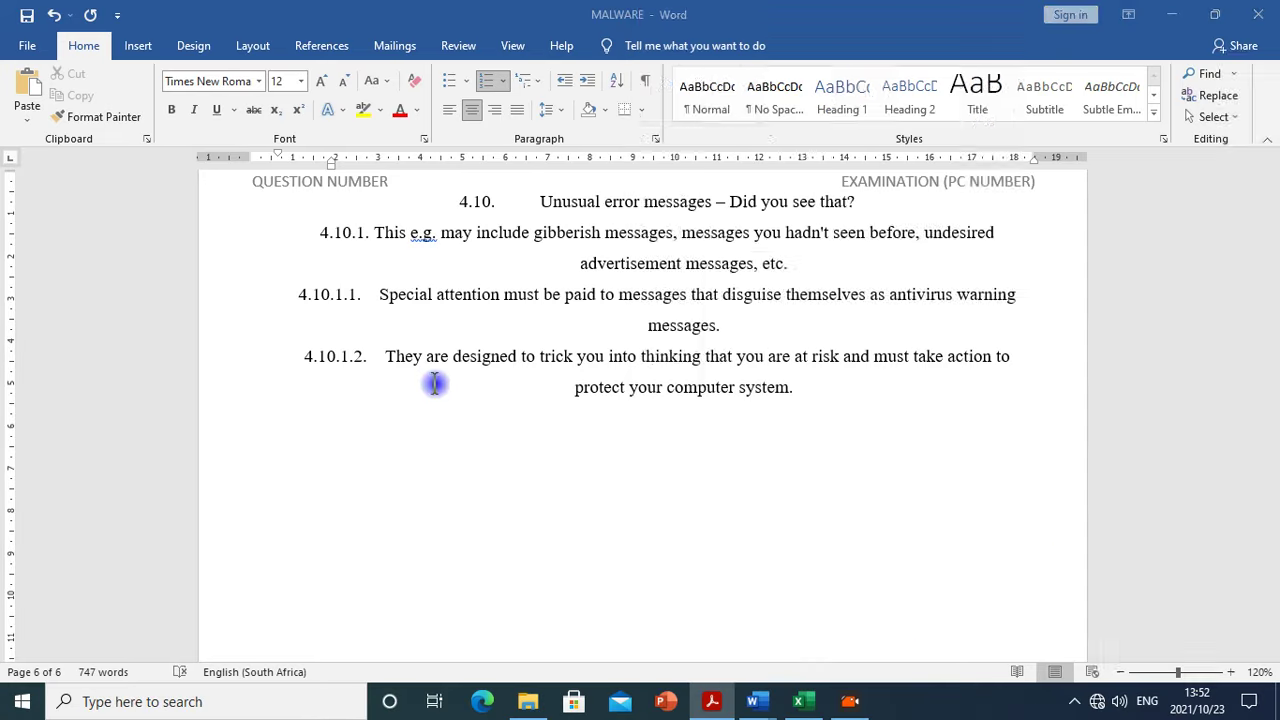
scroll(476, 401, "up", 15)
scroll(482, 406, "down", 3)
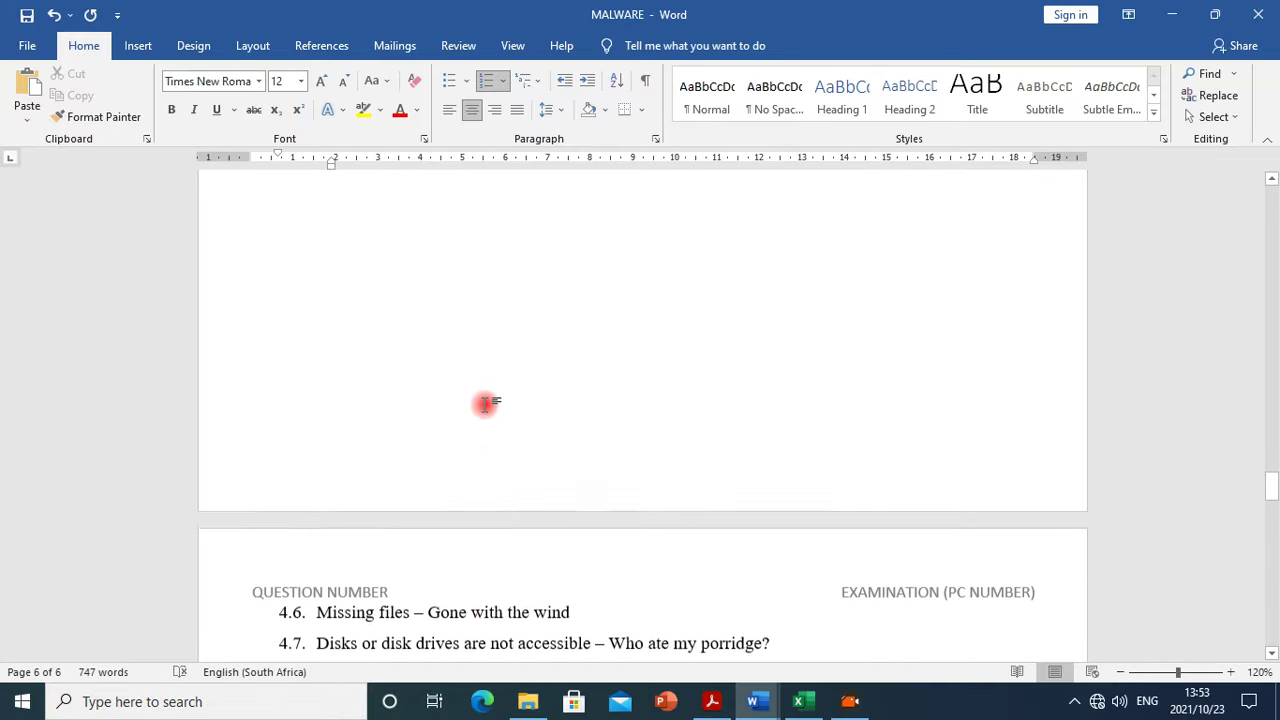
scroll(484, 408, "down", 3)
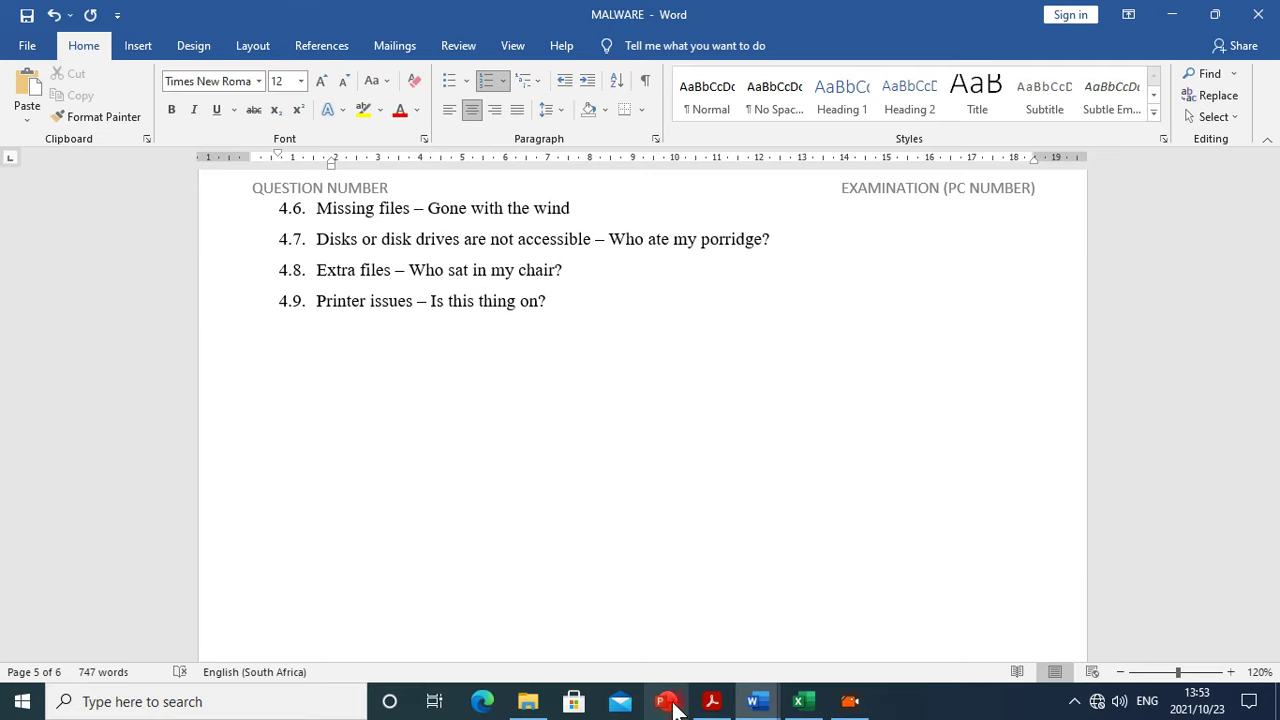
left_click(709, 701)
left_click_drag(816, 421, 1099, 430)
Place the insertion point directly before Missing files – Gone with the wind in item 4.6 and bring up the page layout commands
scroll(535, 410, "up", 5)
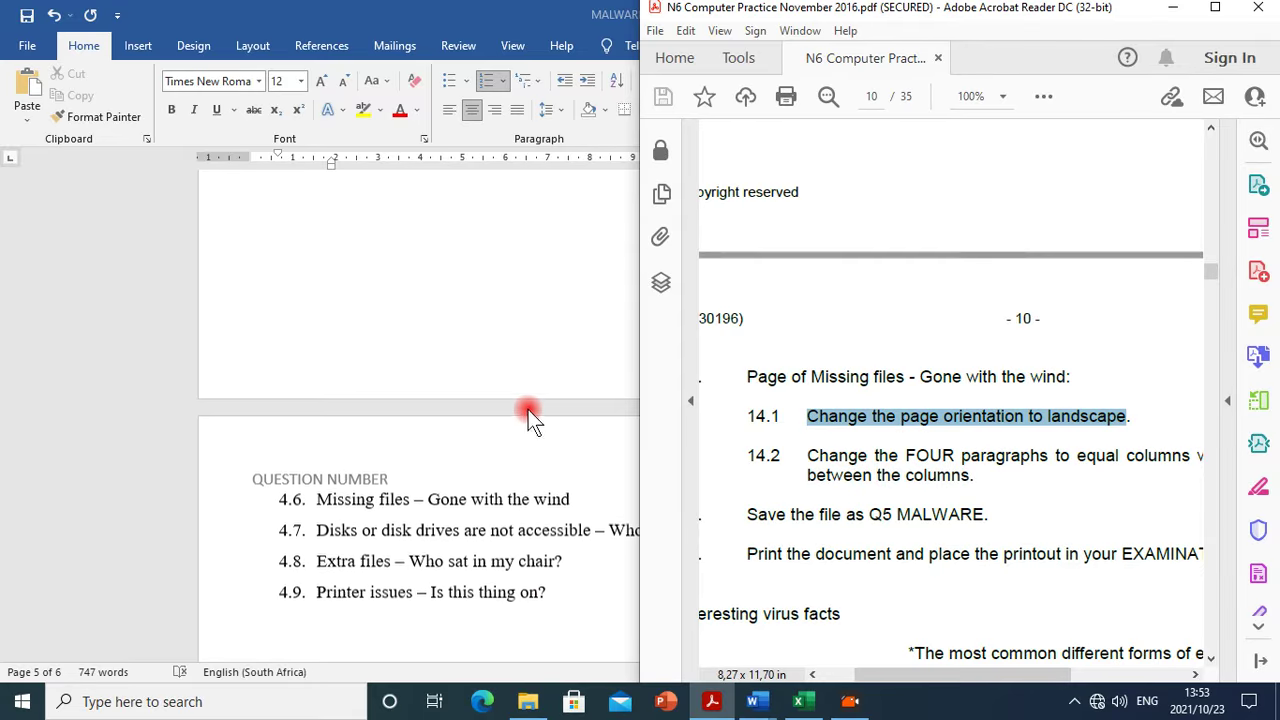
scroll(466, 429, "down", 4)
left_click(553, 403)
scroll(560, 403, "up", 5)
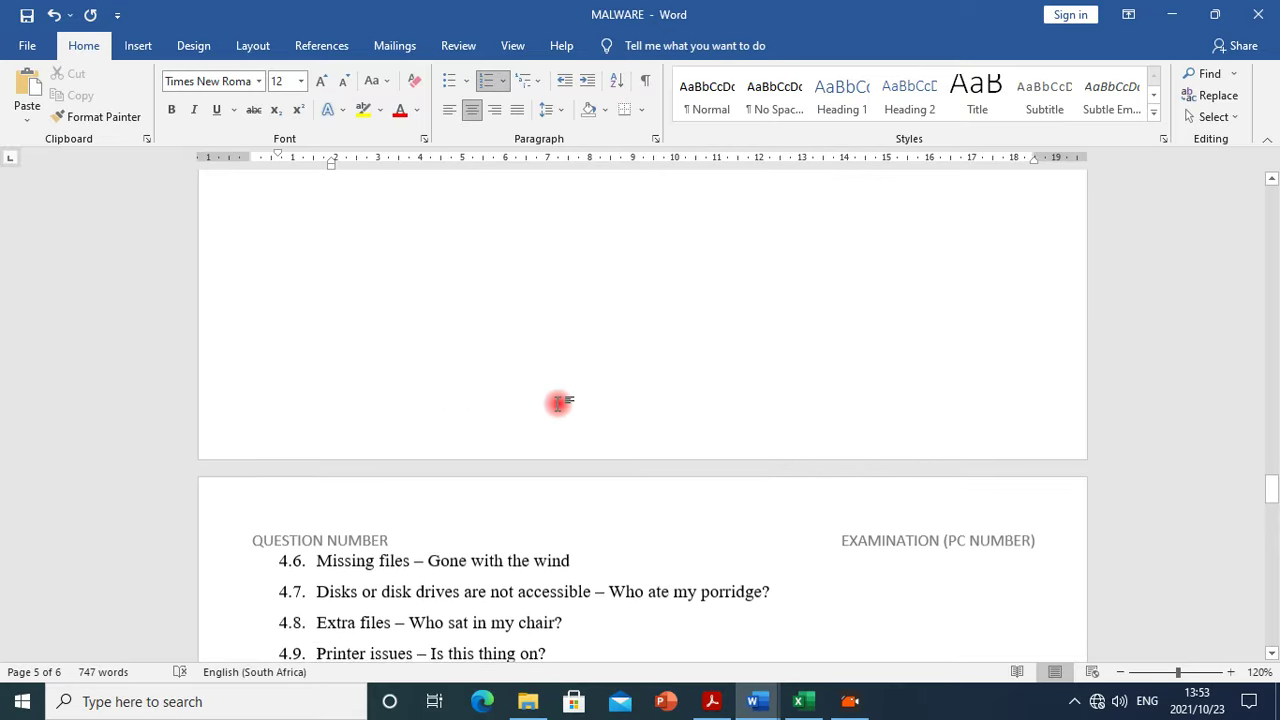
scroll(321, 424, "down", 5)
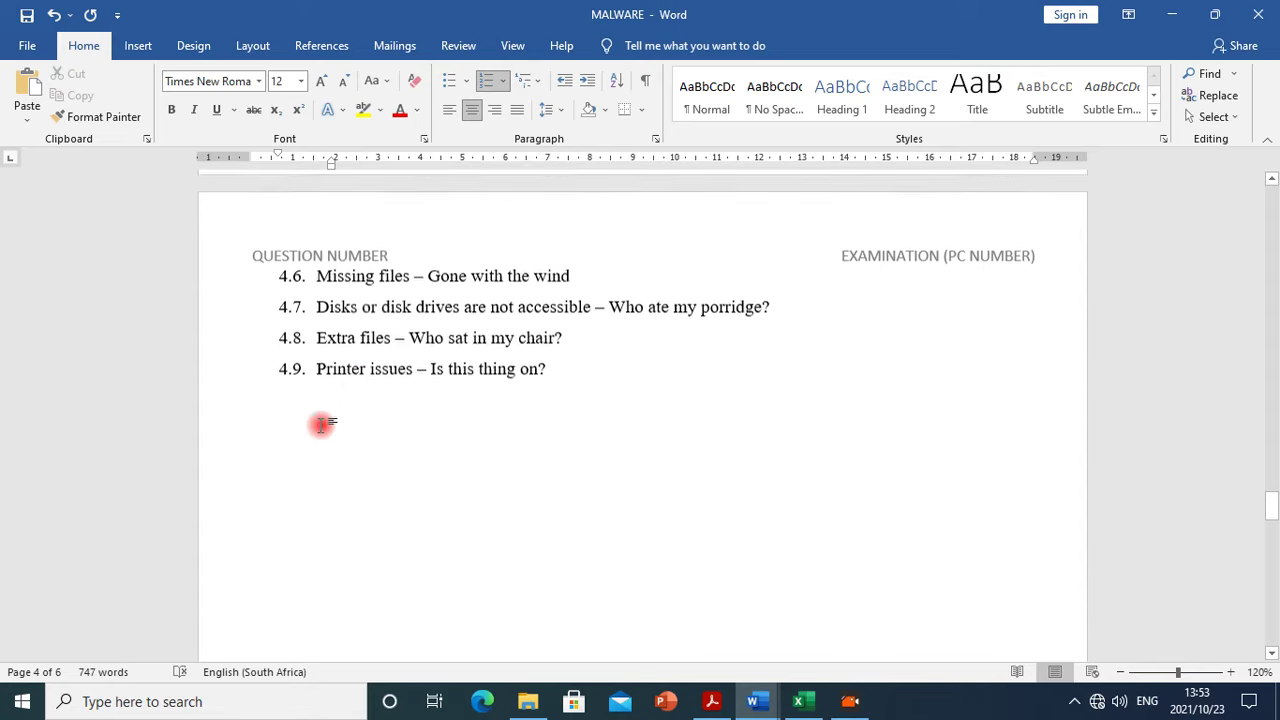
left_click(311, 261)
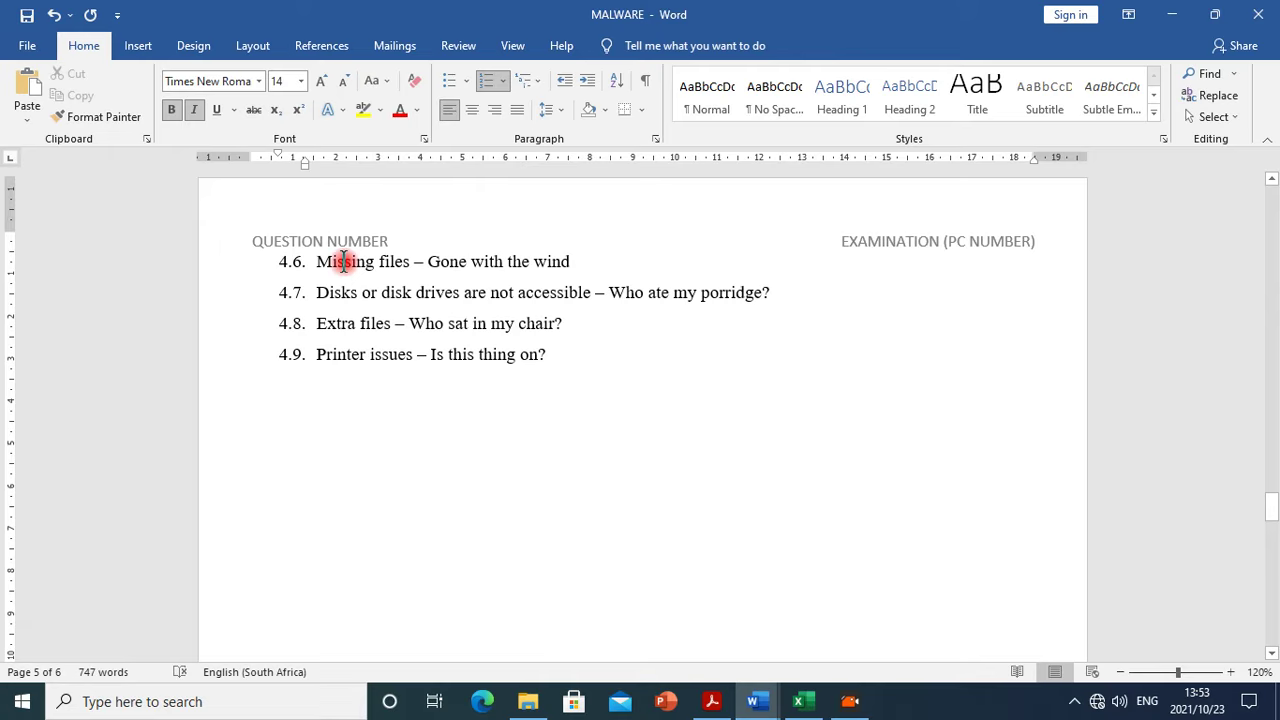
left_click(289, 261)
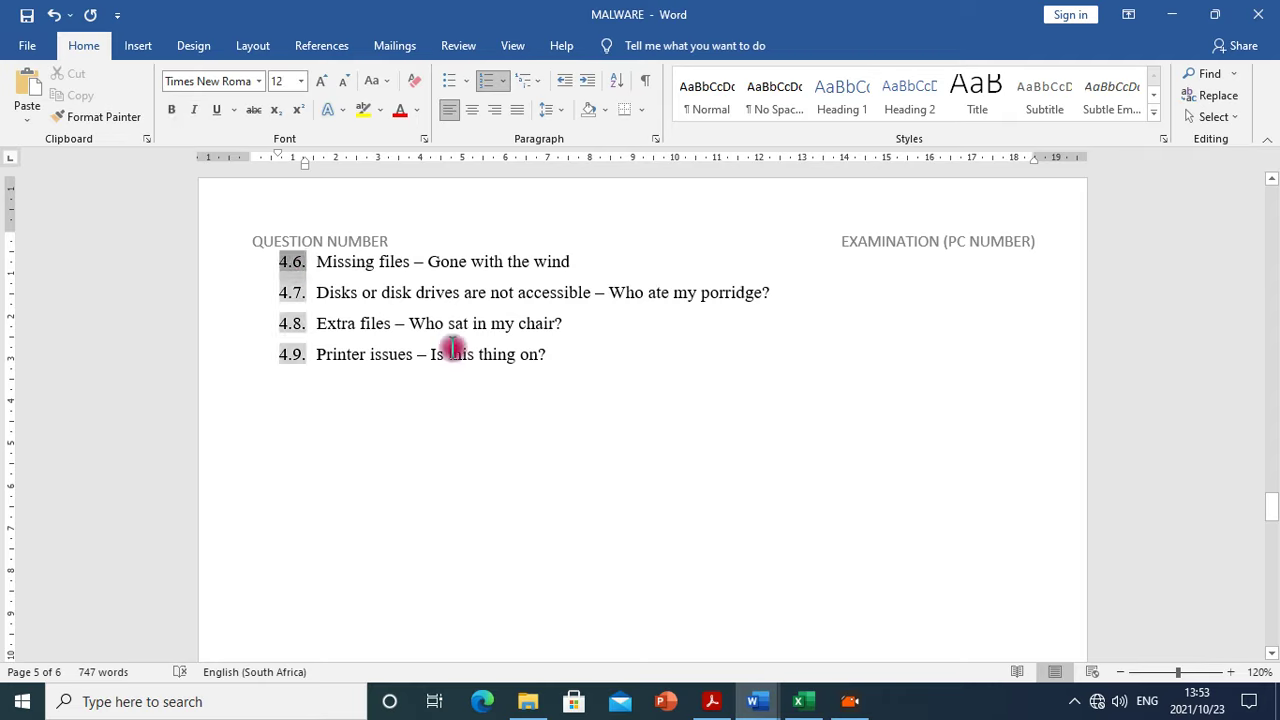
left_click(316, 262)
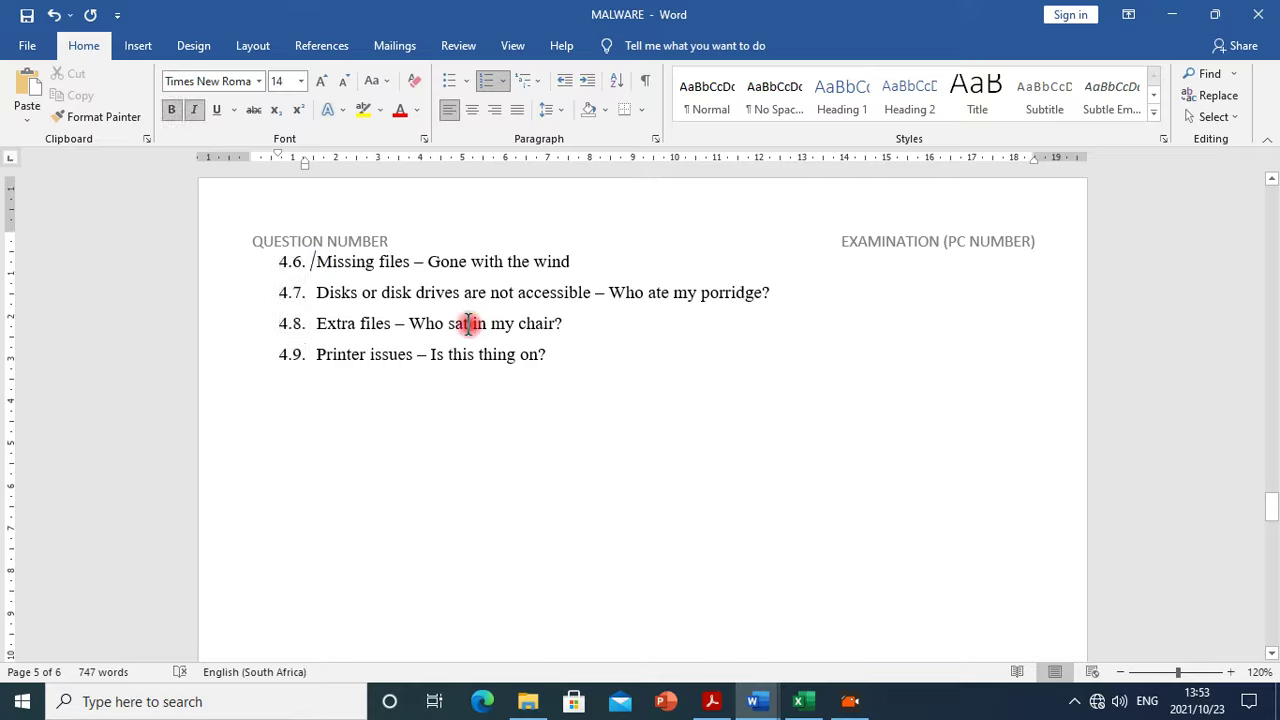
left_click(265, 49)
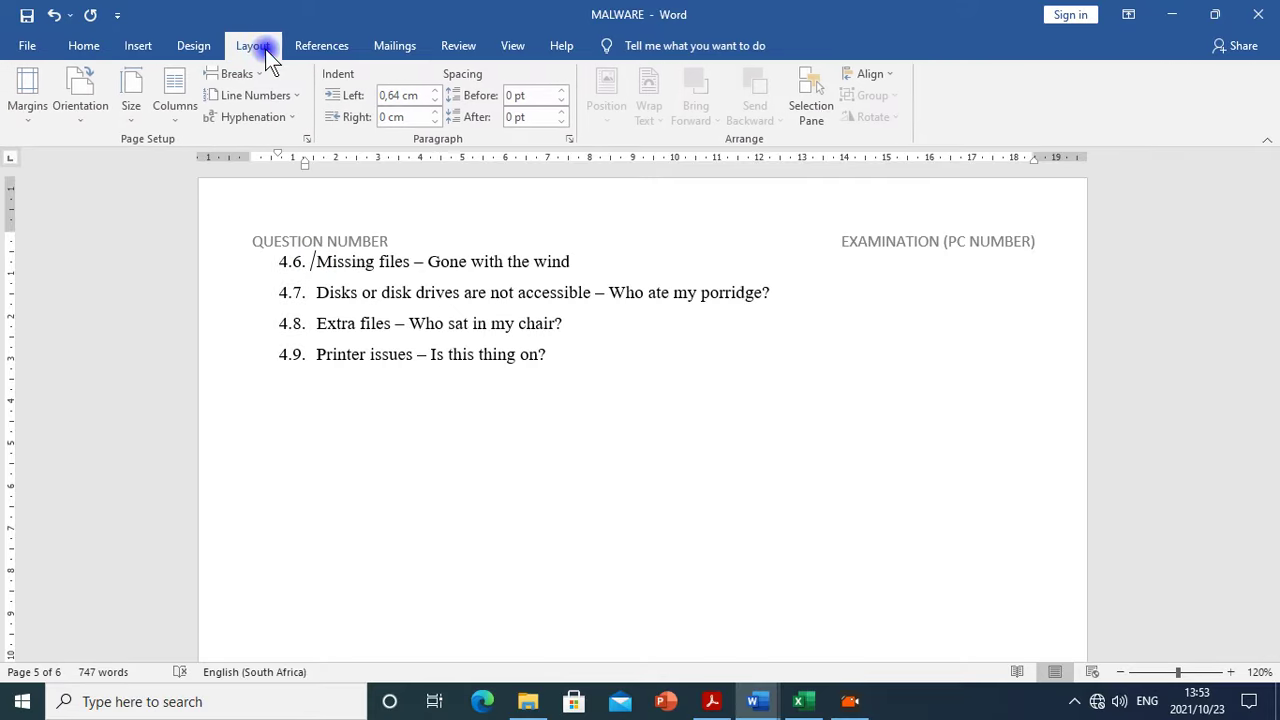
left_click(83, 120)
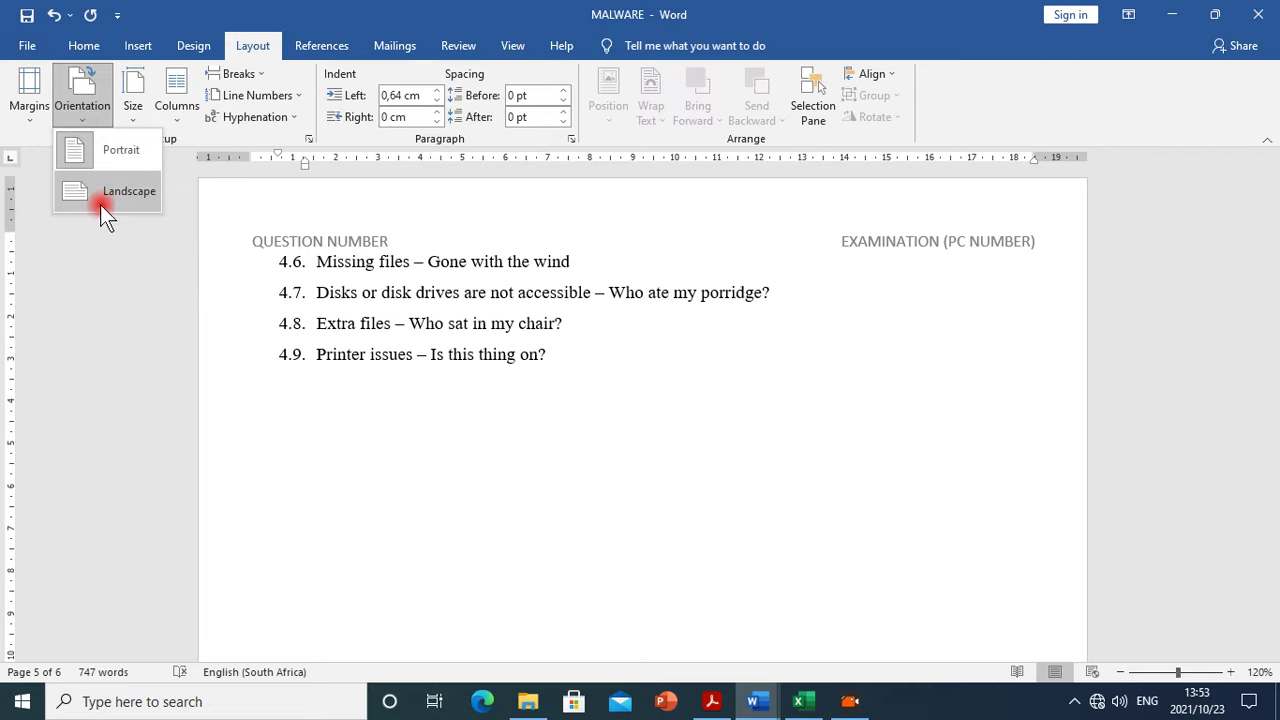
left_click(311, 138)
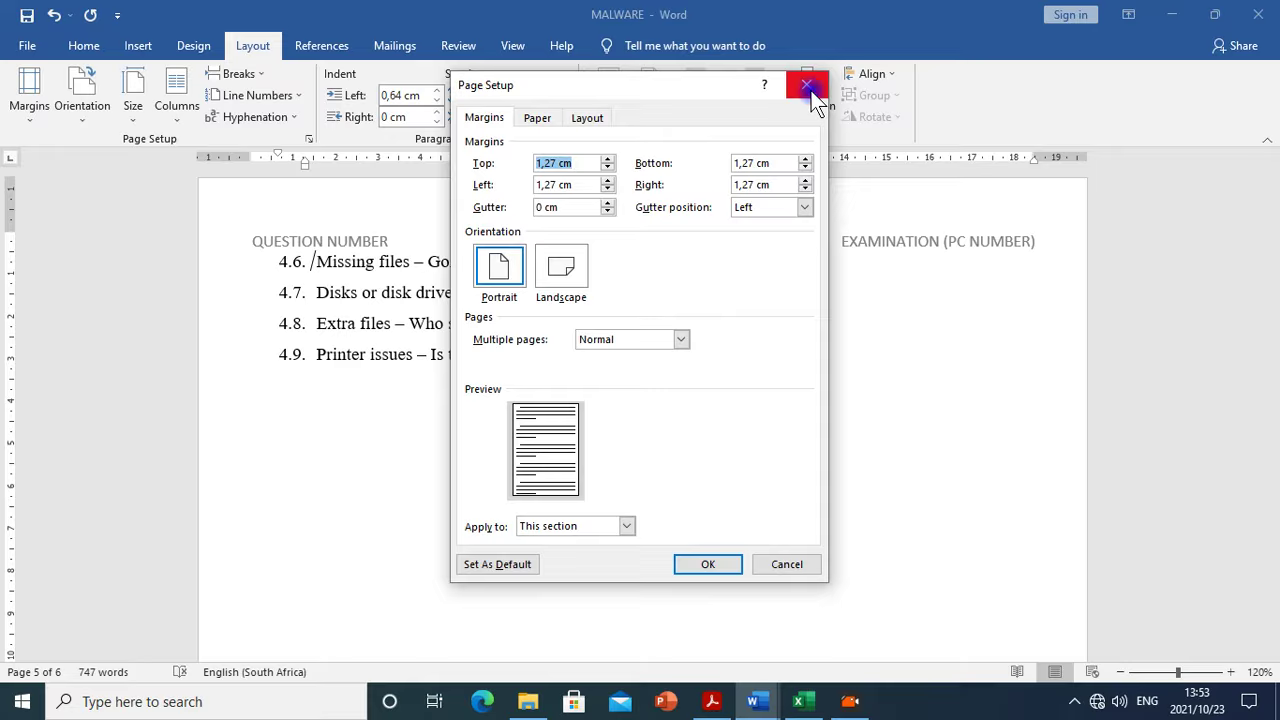
left_click(811, 89)
left_click(84, 121)
left_click(131, 196)
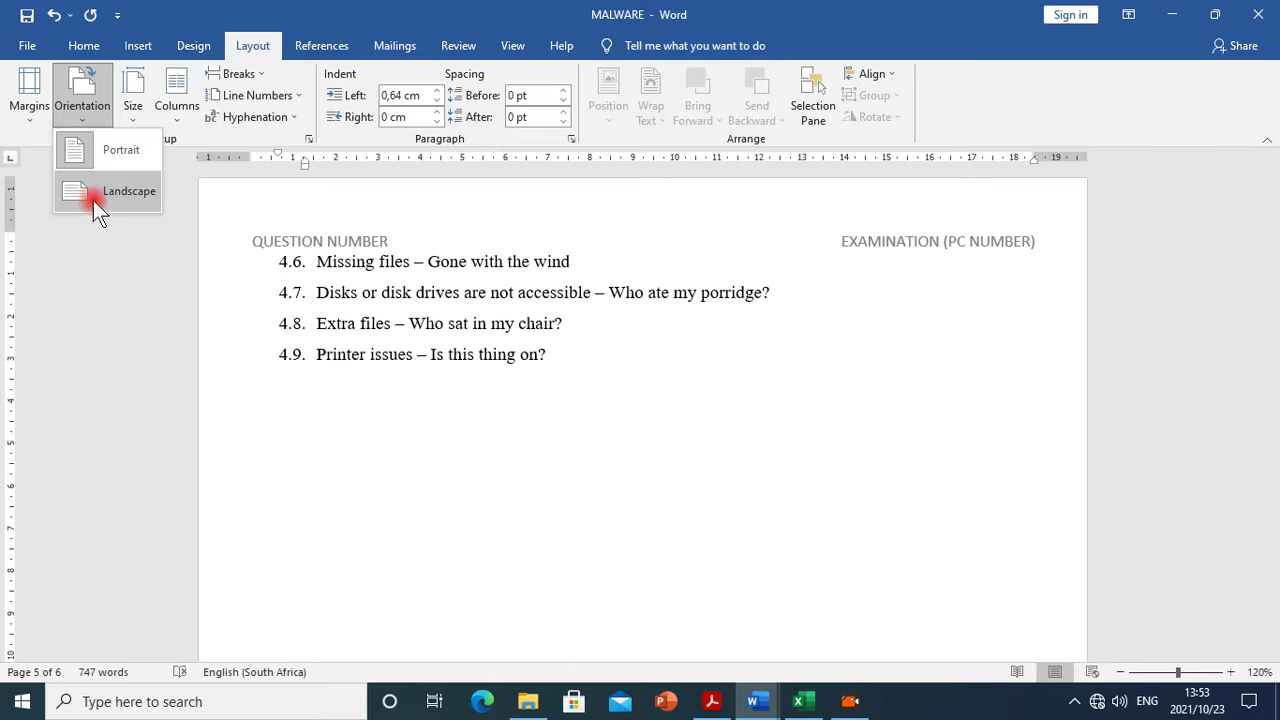
Set the page orientation to landscape in Page Setup, applied from this point forward, starting at the Missing files page
left_click(294, 134)
left_click(309, 138)
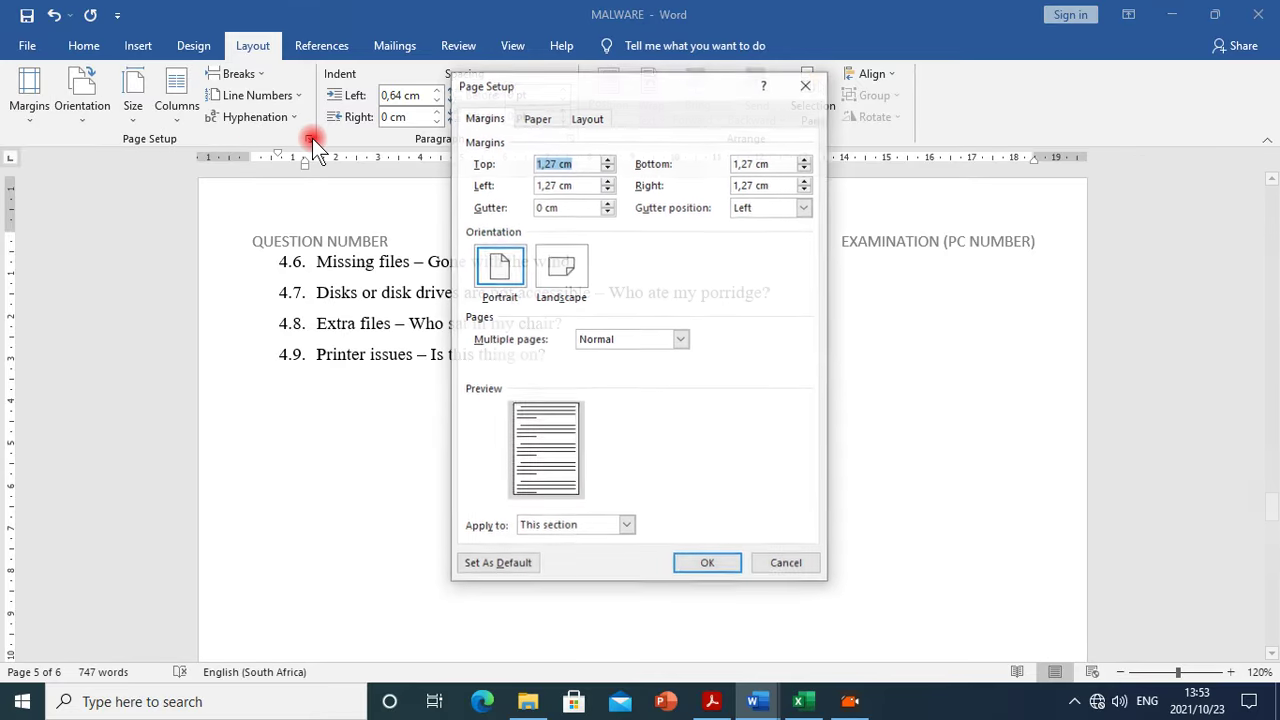
left_click(570, 272)
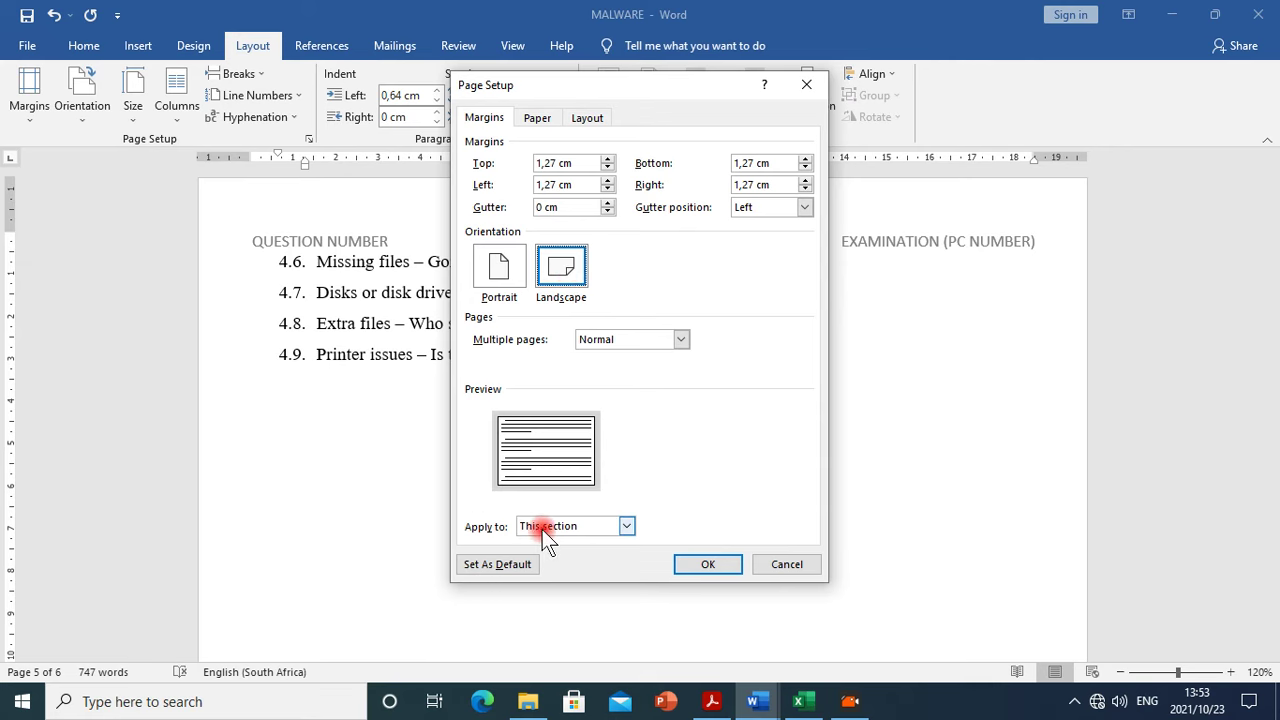
left_click(629, 526)
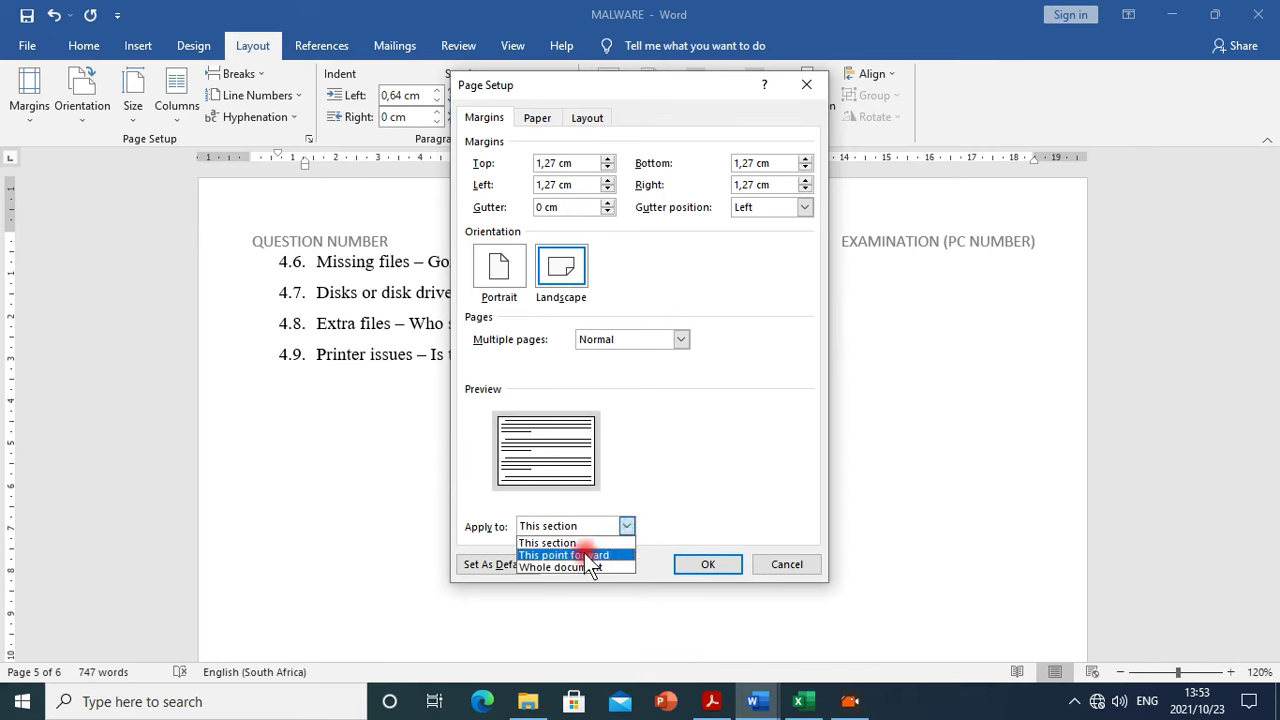
left_click(588, 556)
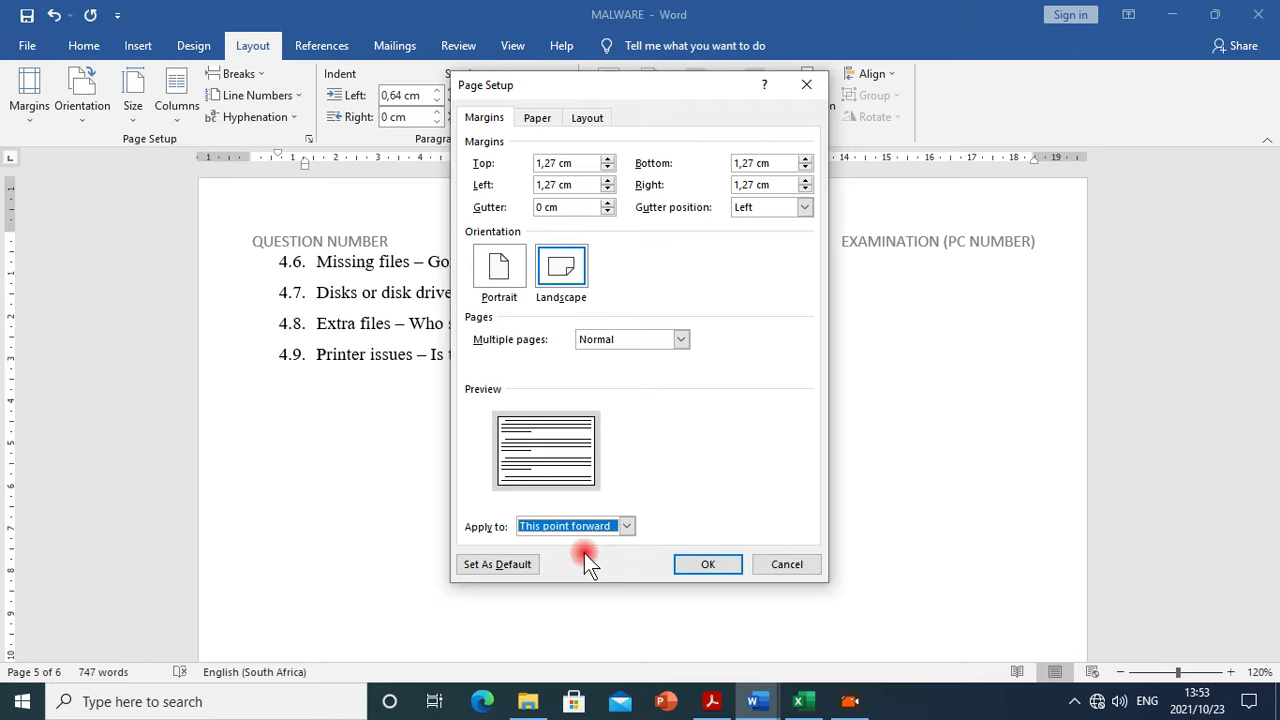
left_click(692, 562)
scroll(680, 463, "up", 10)
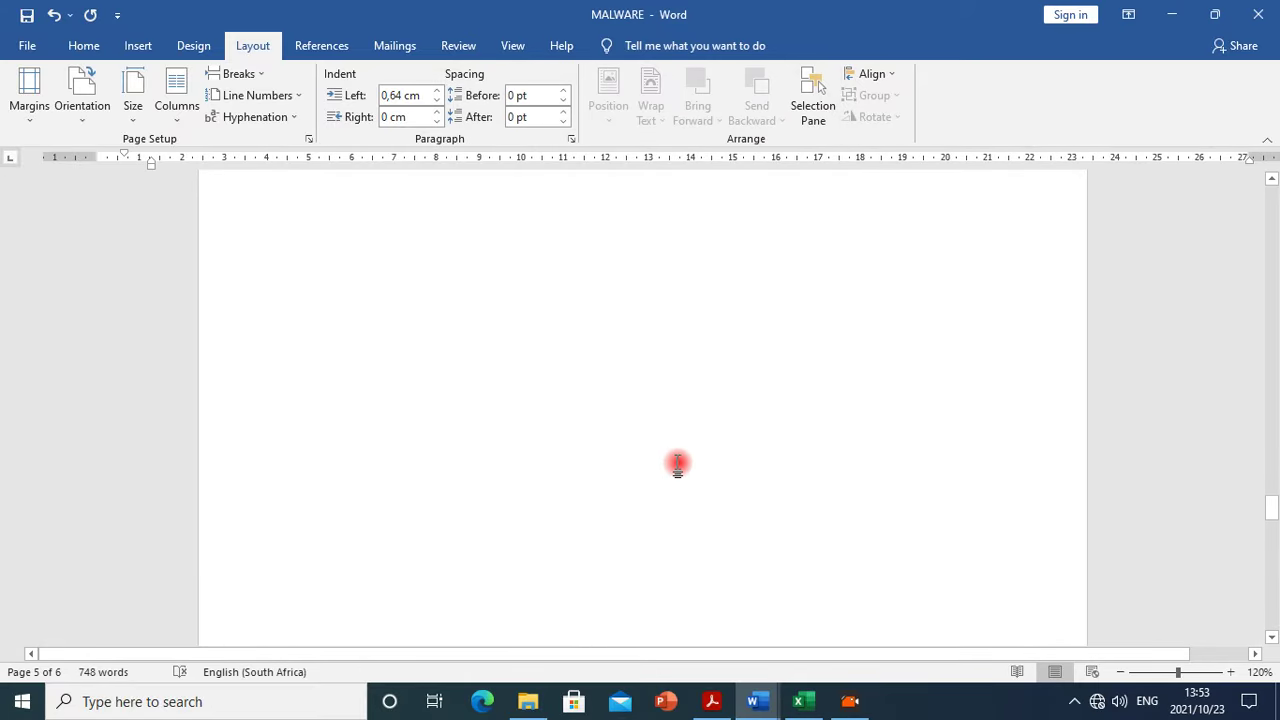
Delete the empty numbered item 4.6 and its extra page ahead of the Missing files page
scroll(684, 463, "up", 6)
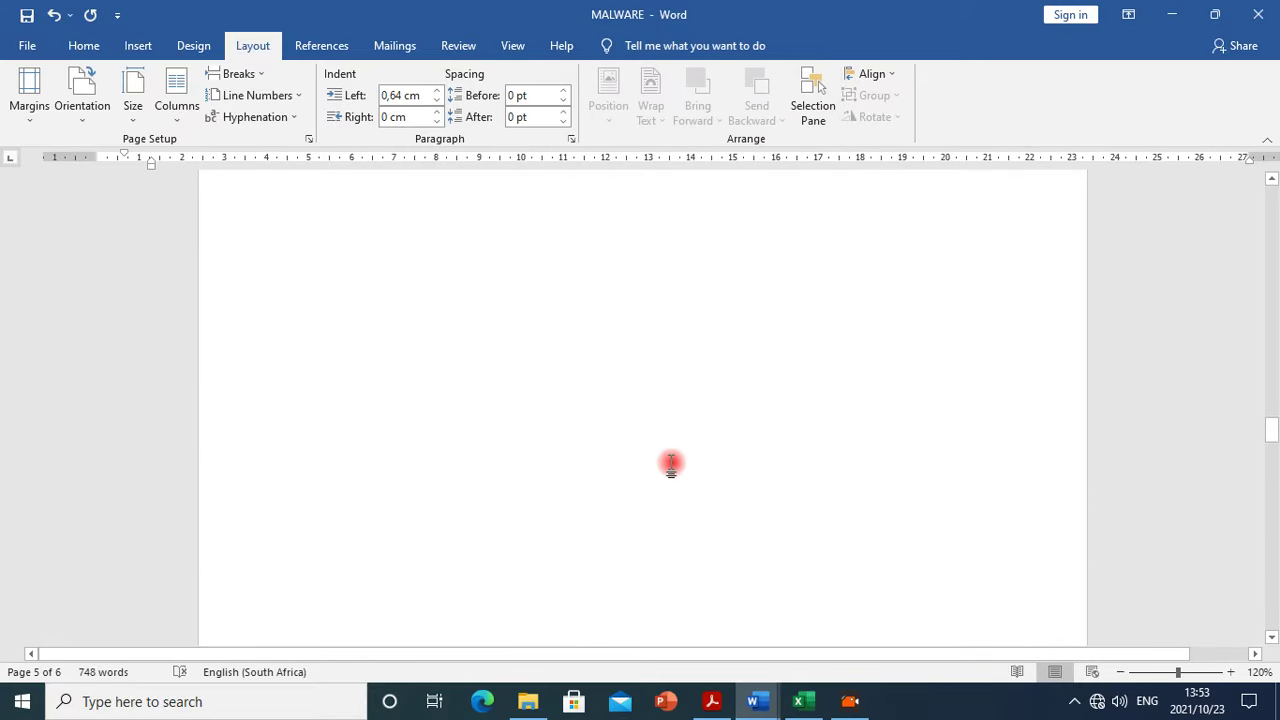
scroll(673, 458, "up", 10)
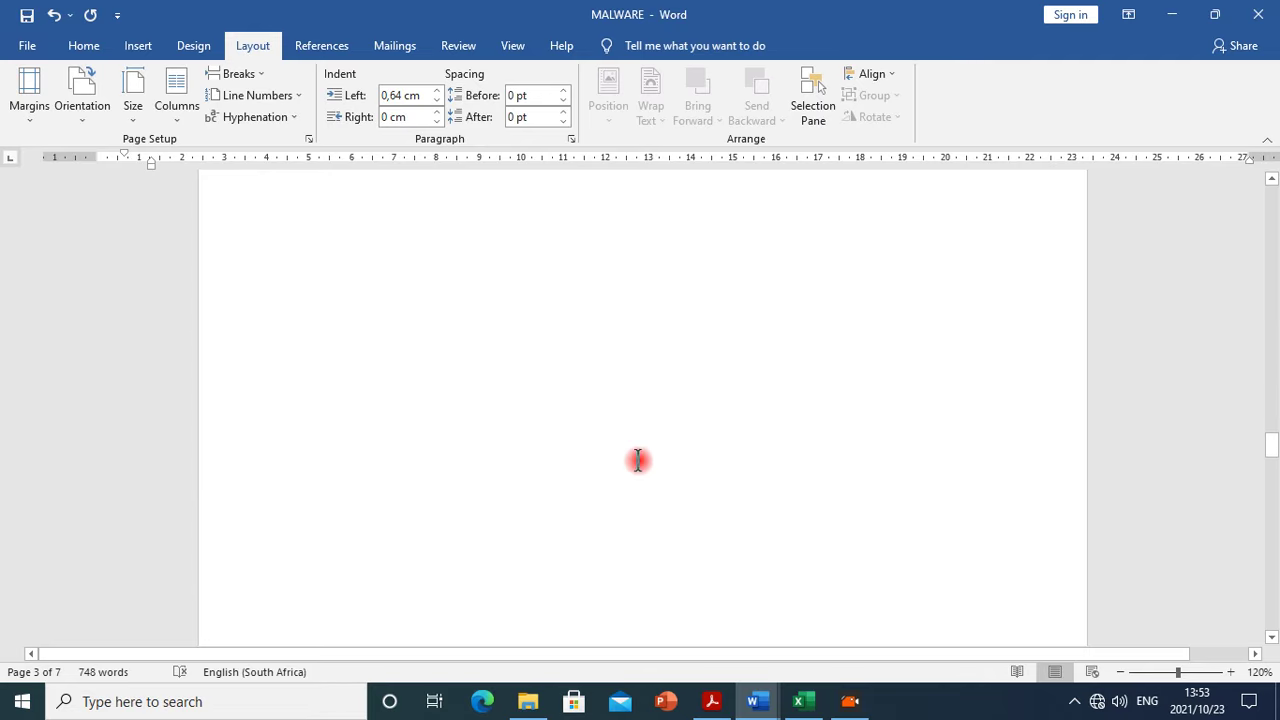
scroll(371, 214, "down", 1)
left_click(371, 214)
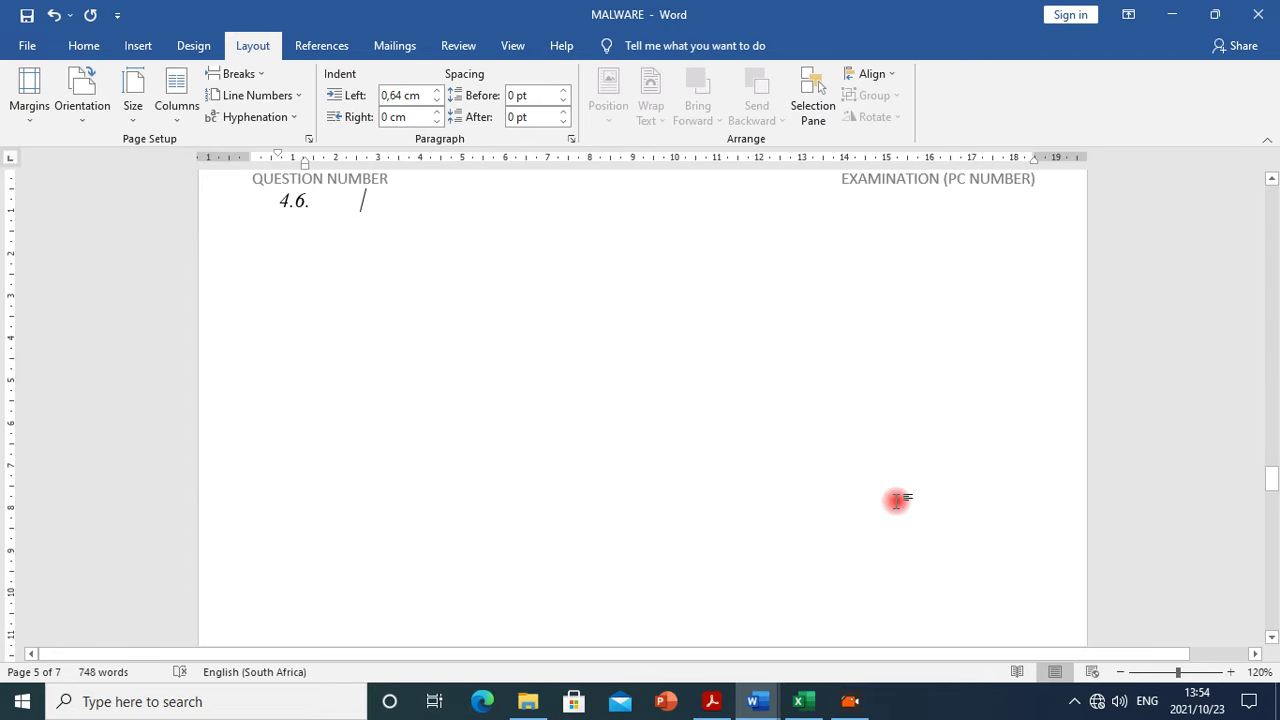
scroll(894, 500, "down", 15)
key("BackSpace")
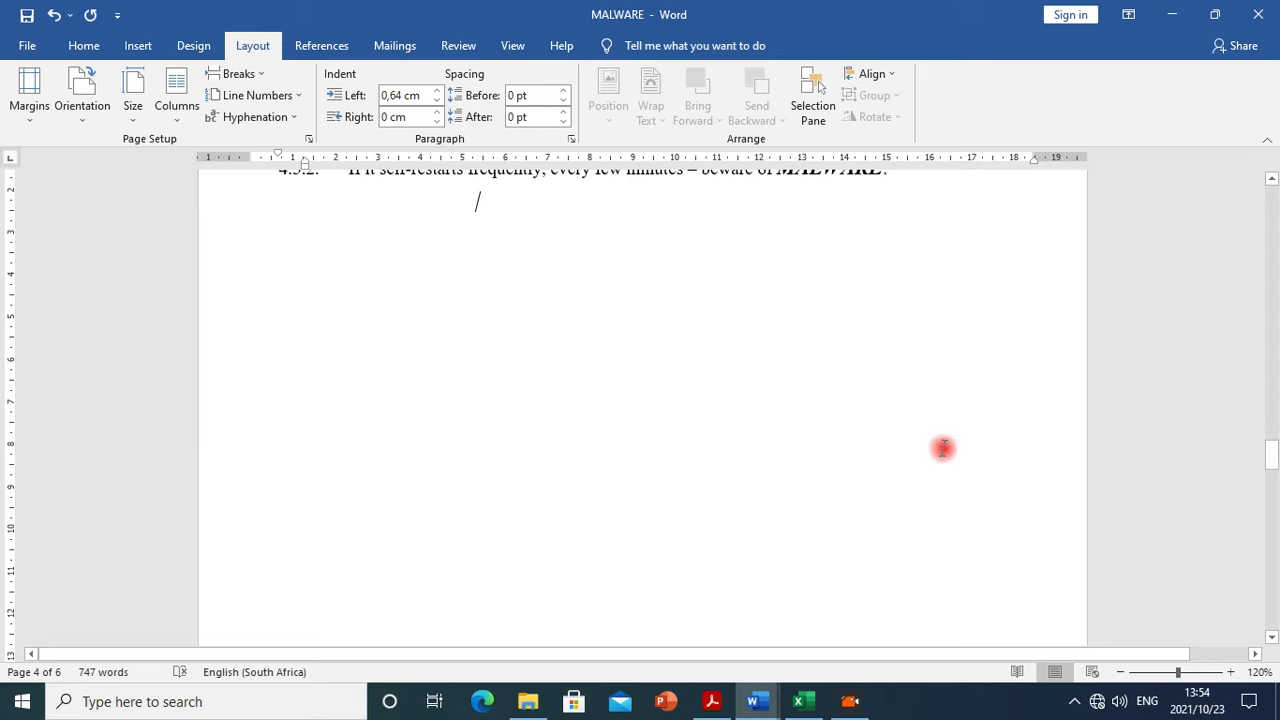
Zoom the document out to 90% and examine the page orientation from item 4.5.1 through the Missing files and Unusual error messages pages
scroll(940, 440, "up", 3)
scroll(925, 450, "up", 1)
scroll(921, 453, "down", 1)
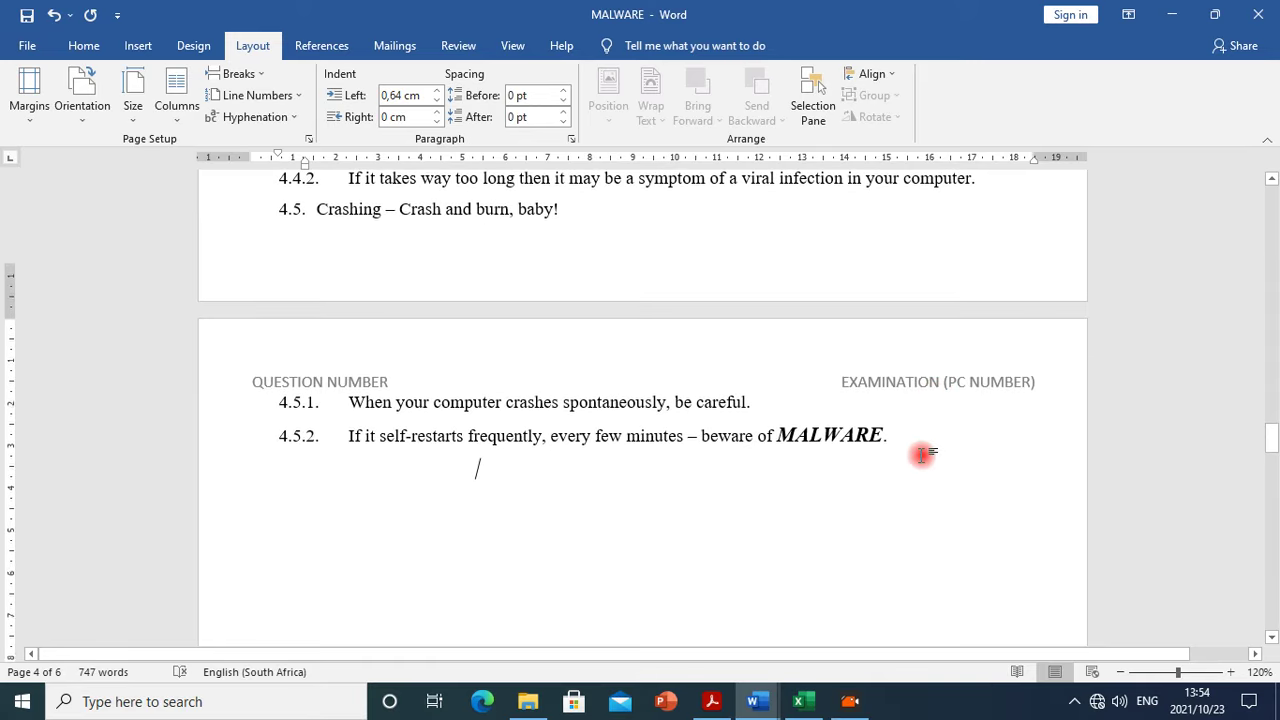
scroll(921, 453, "down", 5)
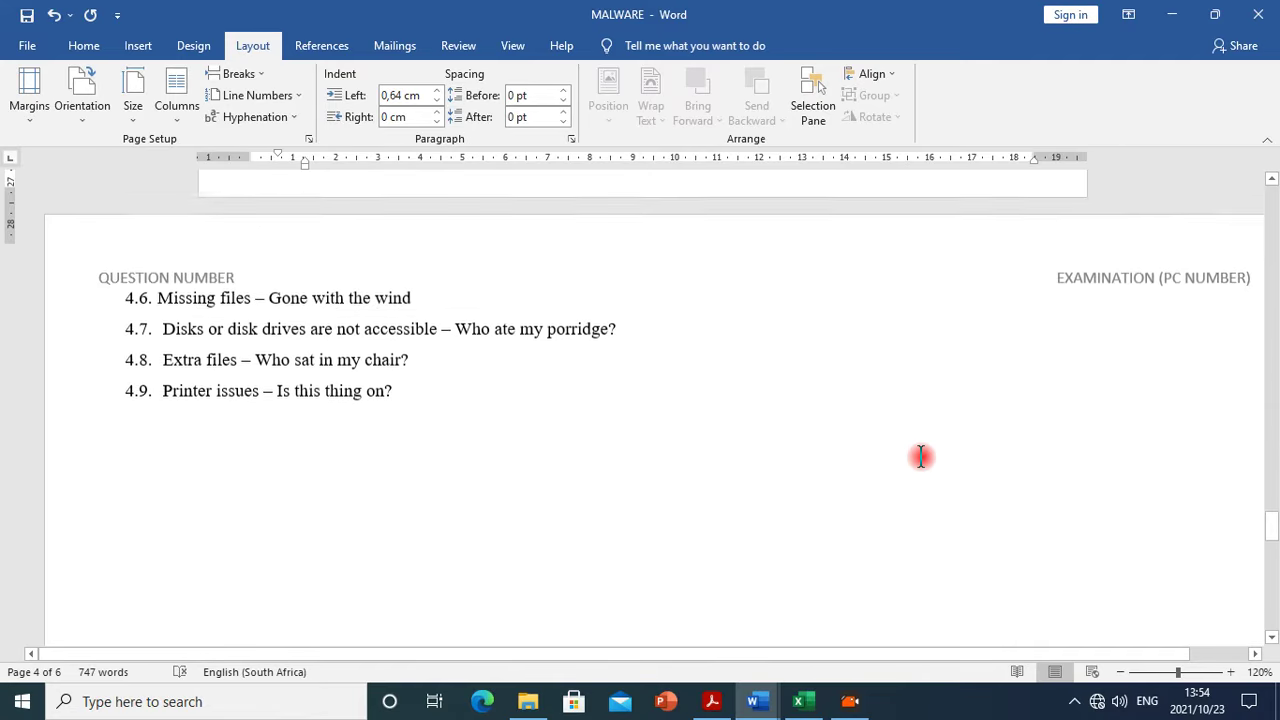
scroll(921, 456, "up", 5)
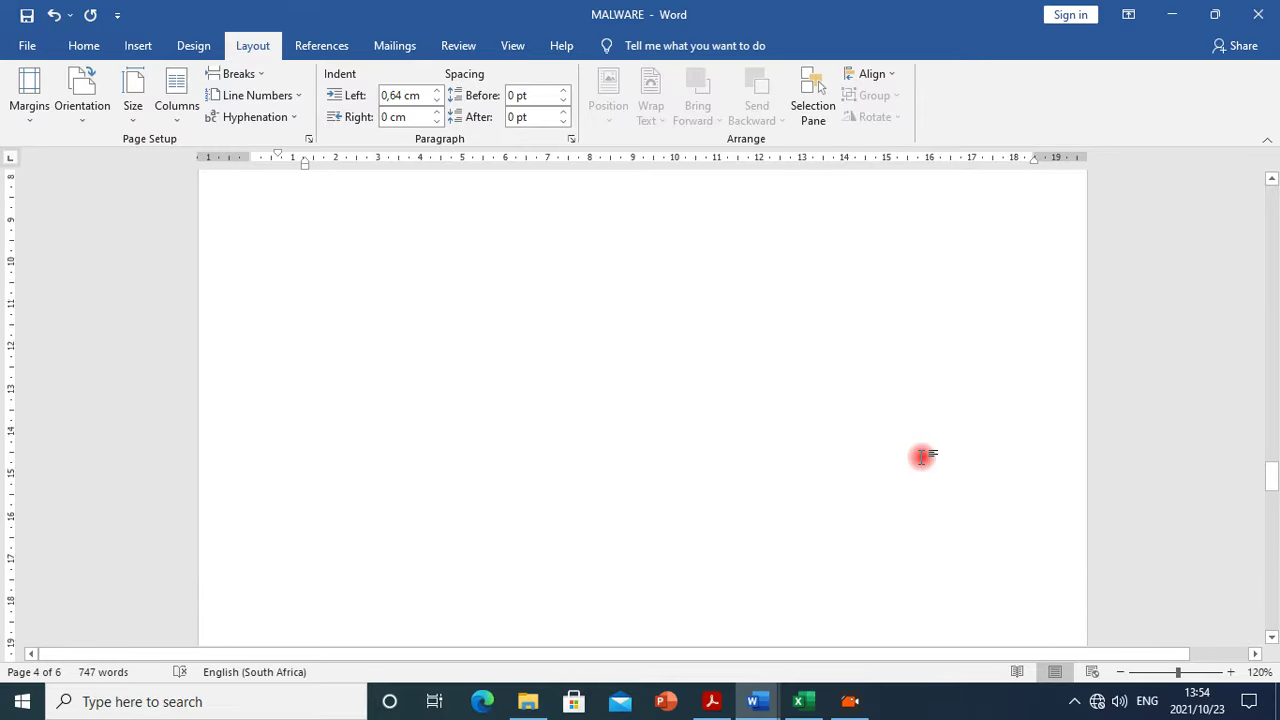
left_click(1121, 672)
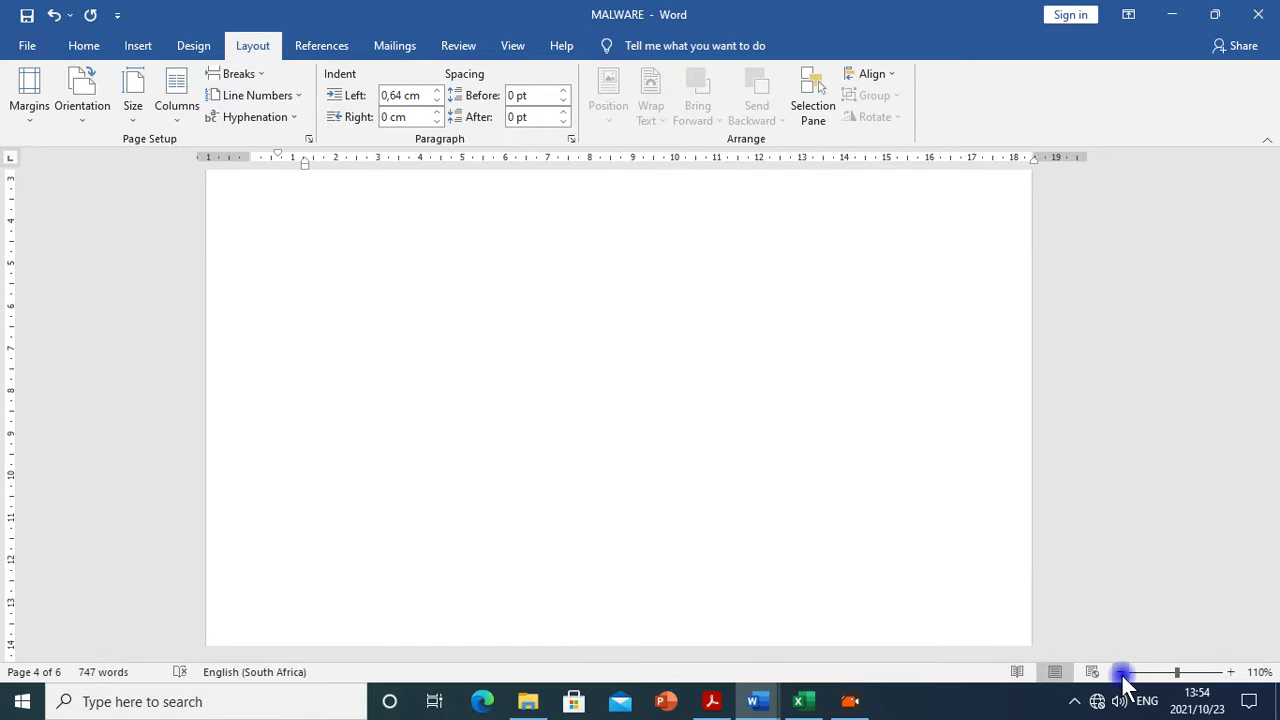
left_click(1121, 672)
left_click(1121, 672)
scroll(829, 466, "up", 2)
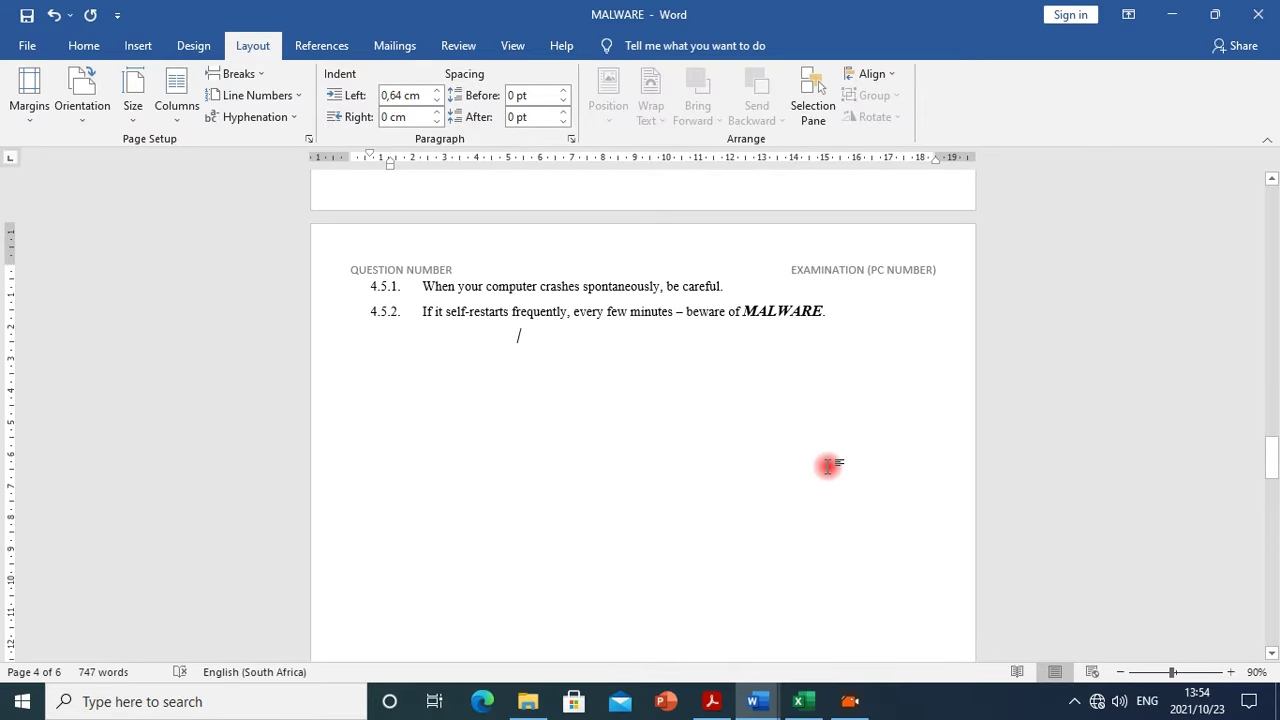
scroll(829, 466, "down", 5)
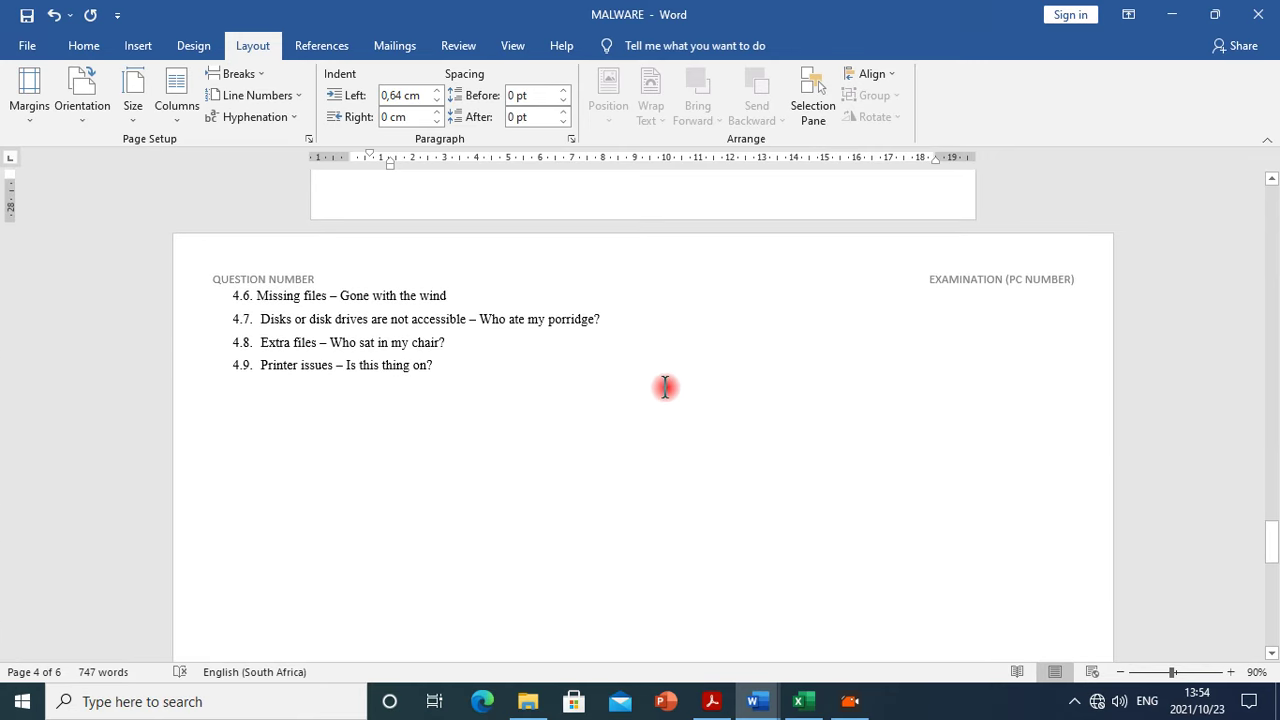
scroll(664, 387, "down", 2)
scroll(663, 386, "up", 4)
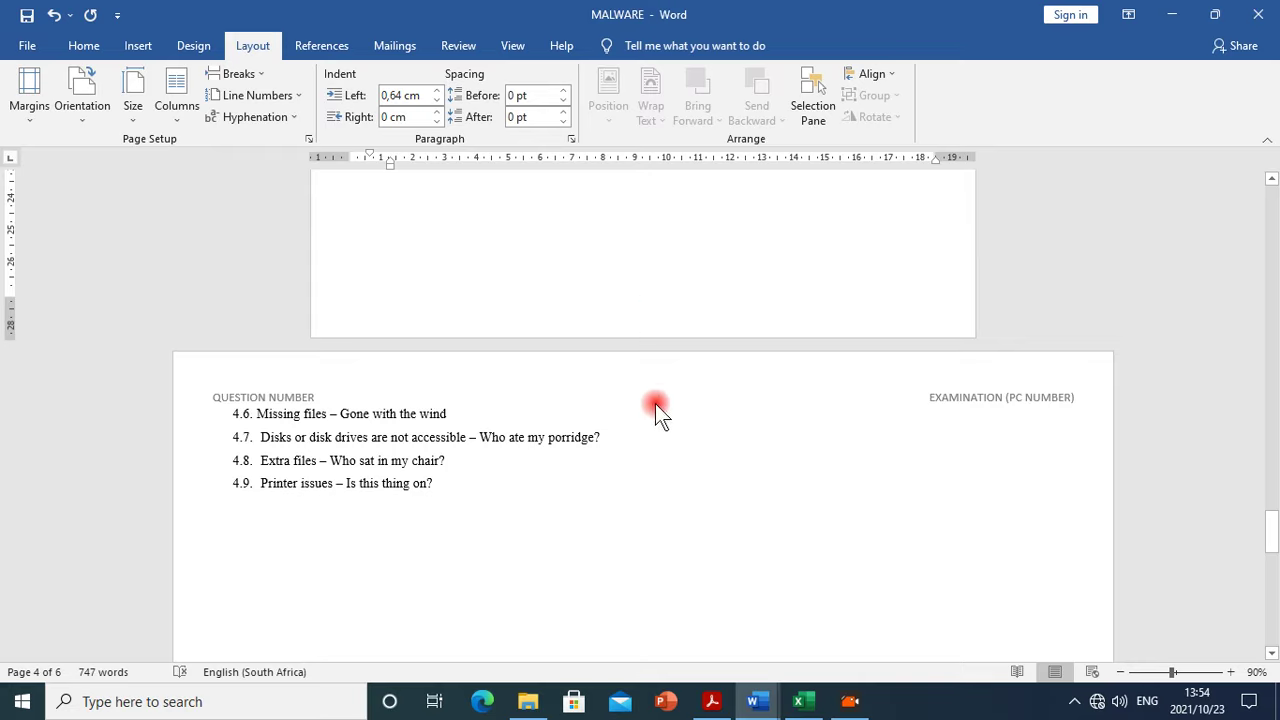
scroll(517, 371, "down", 10)
scroll(494, 194, "down", 3)
scroll(508, 226, "up", 3)
scroll(500, 210, "down", 4)
scroll(578, 330, "down", 8)
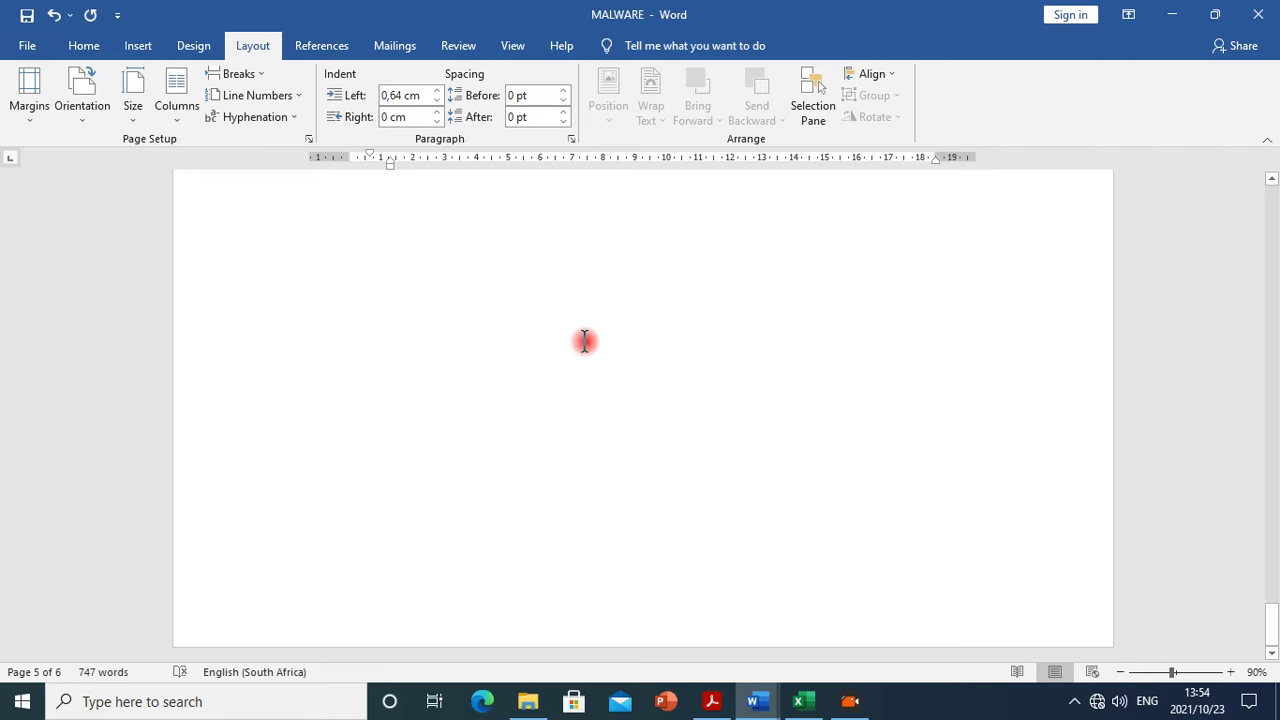
scroll(585, 341, "up", 10)
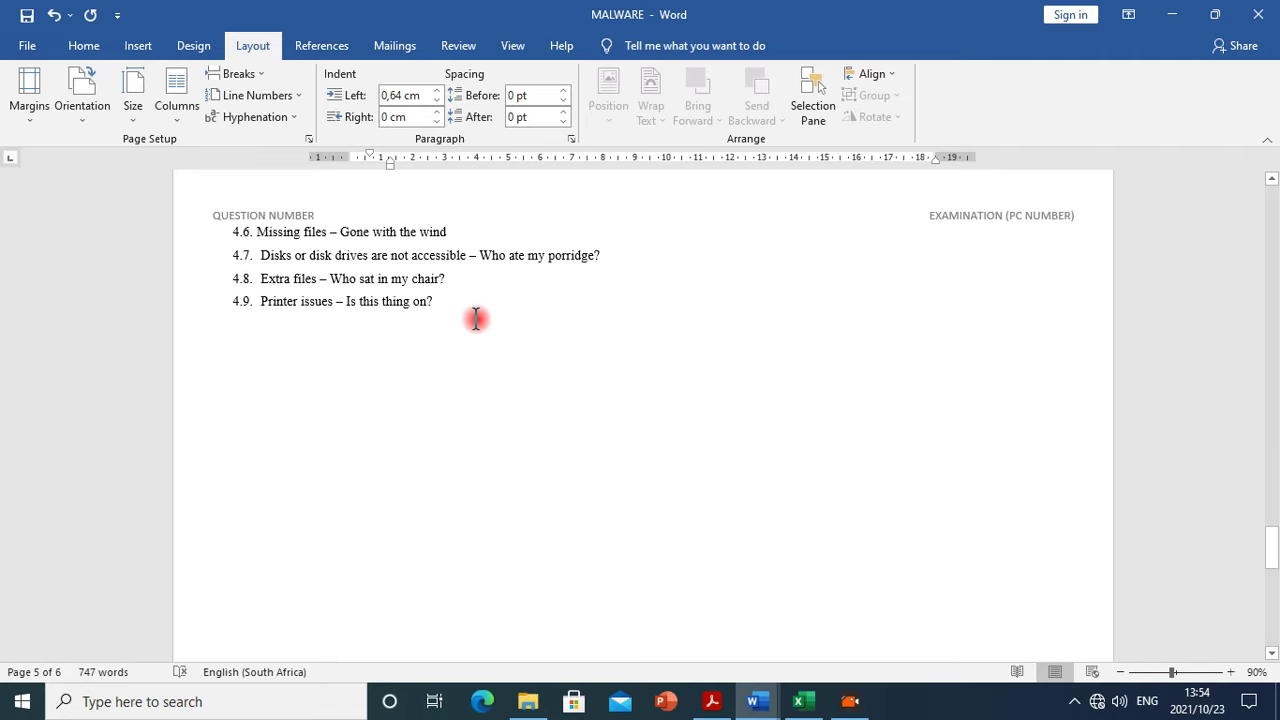
scroll(491, 331, "down", 5)
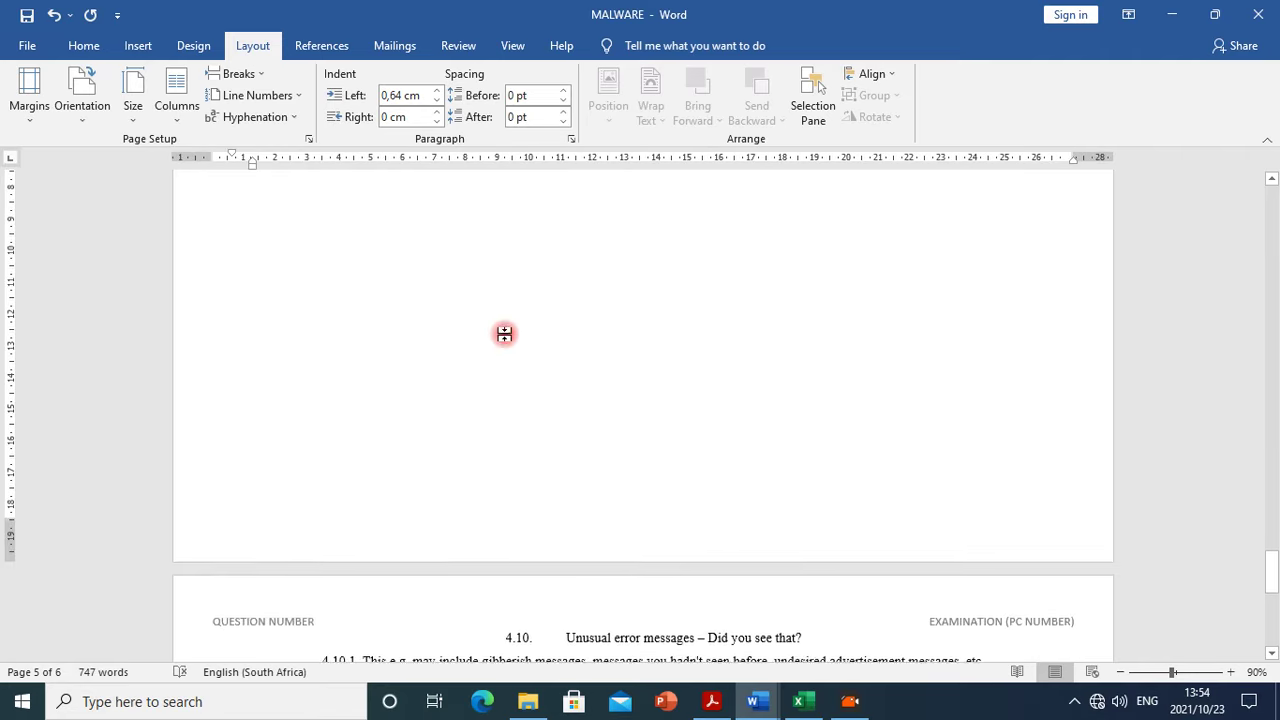
Set the page orientation to portrait from this point forward, starting directly before Unusual error messages – Did you see that? in item 4.10
left_click(504, 390)
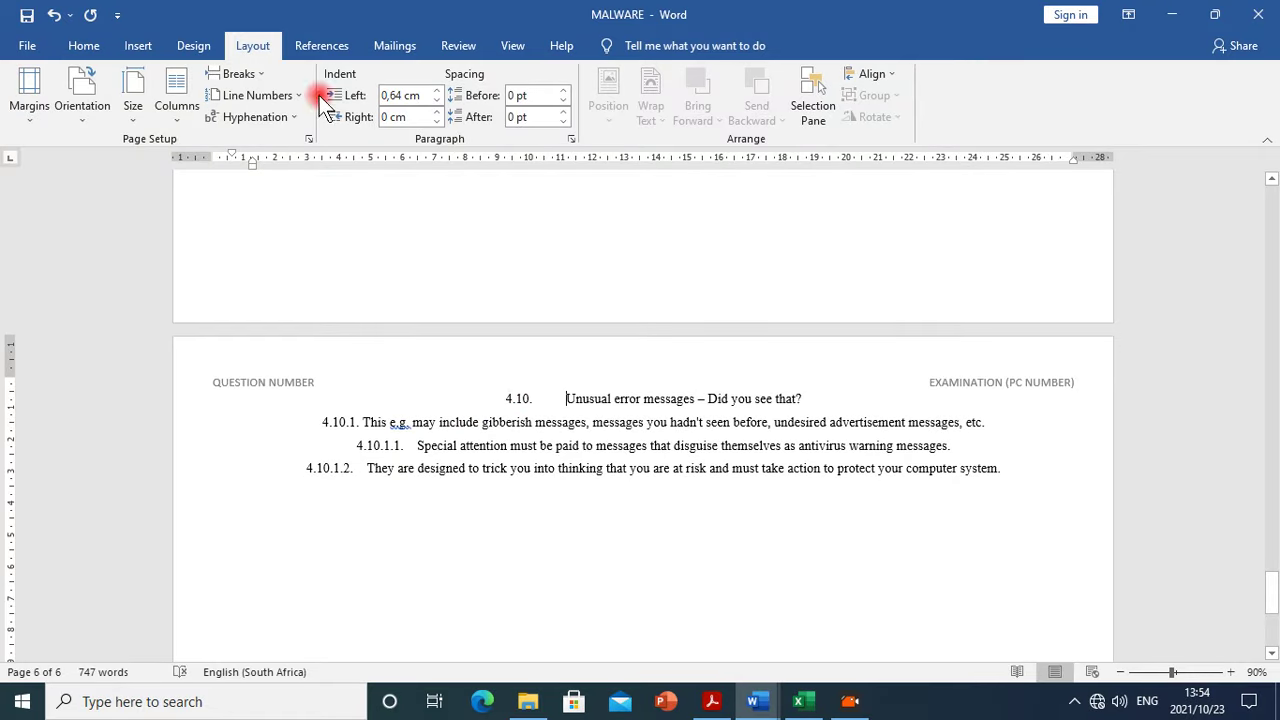
left_click(311, 138)
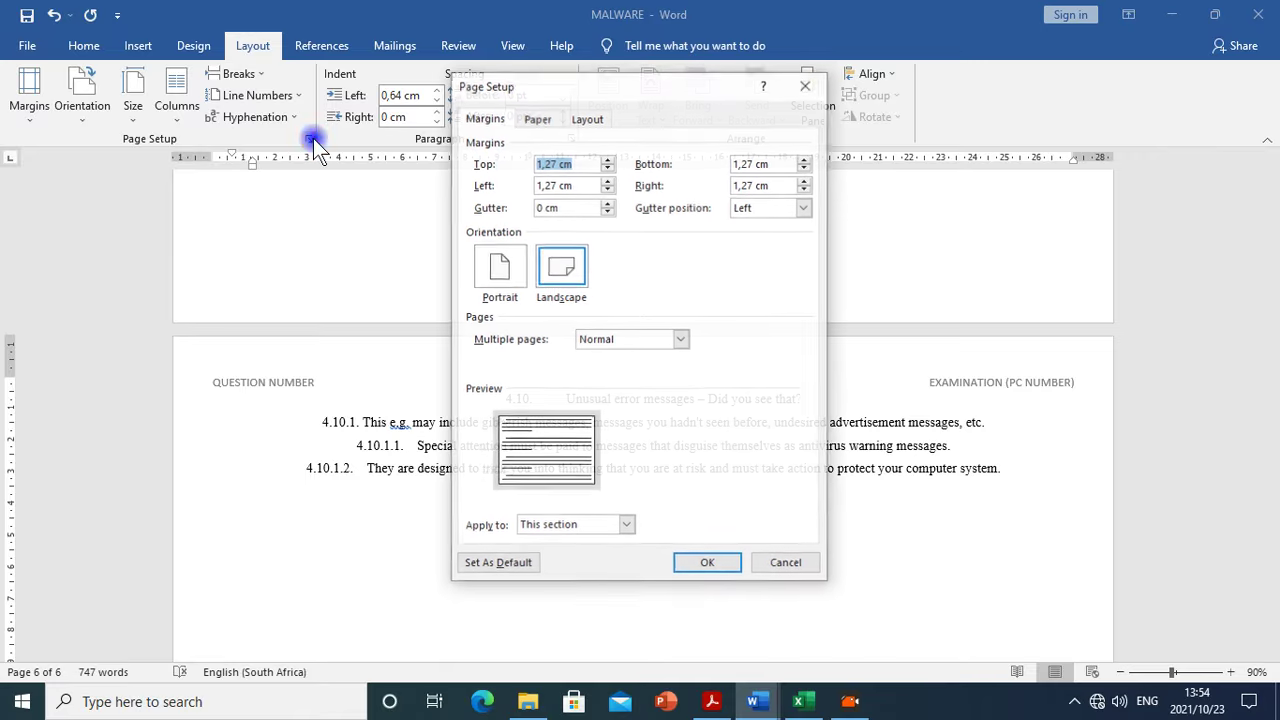
left_click(495, 288)
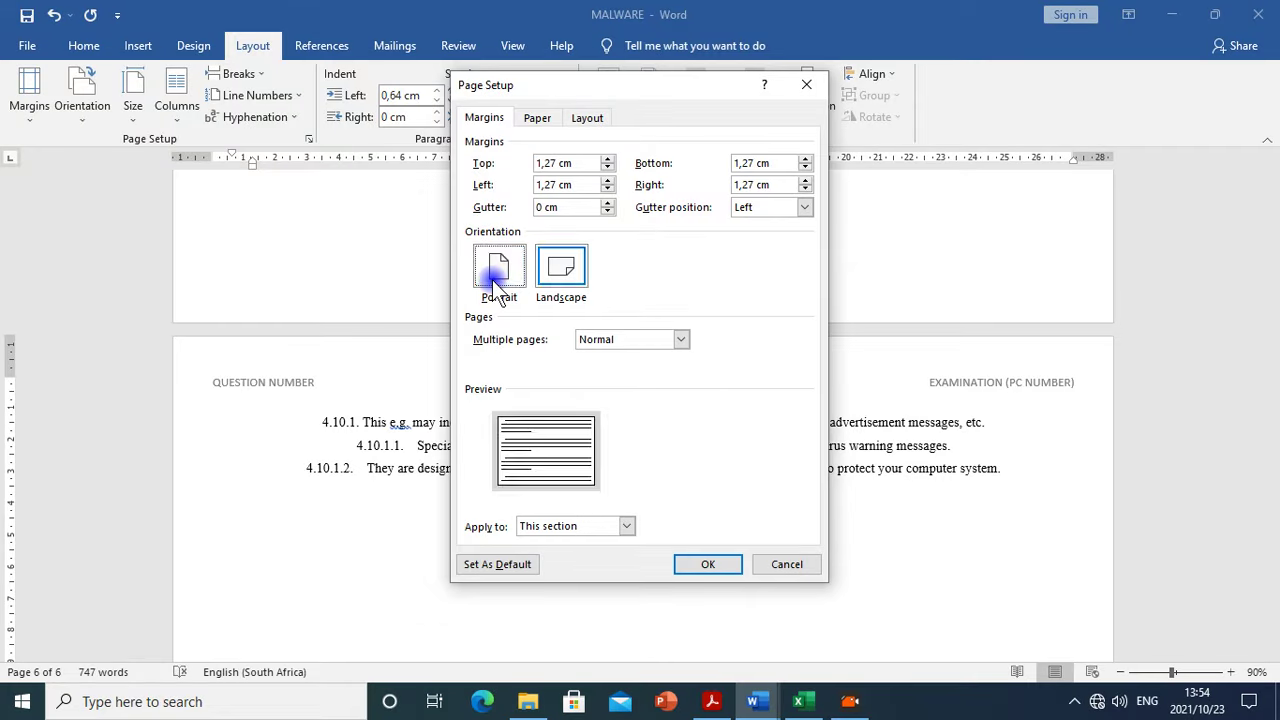
left_click(633, 527)
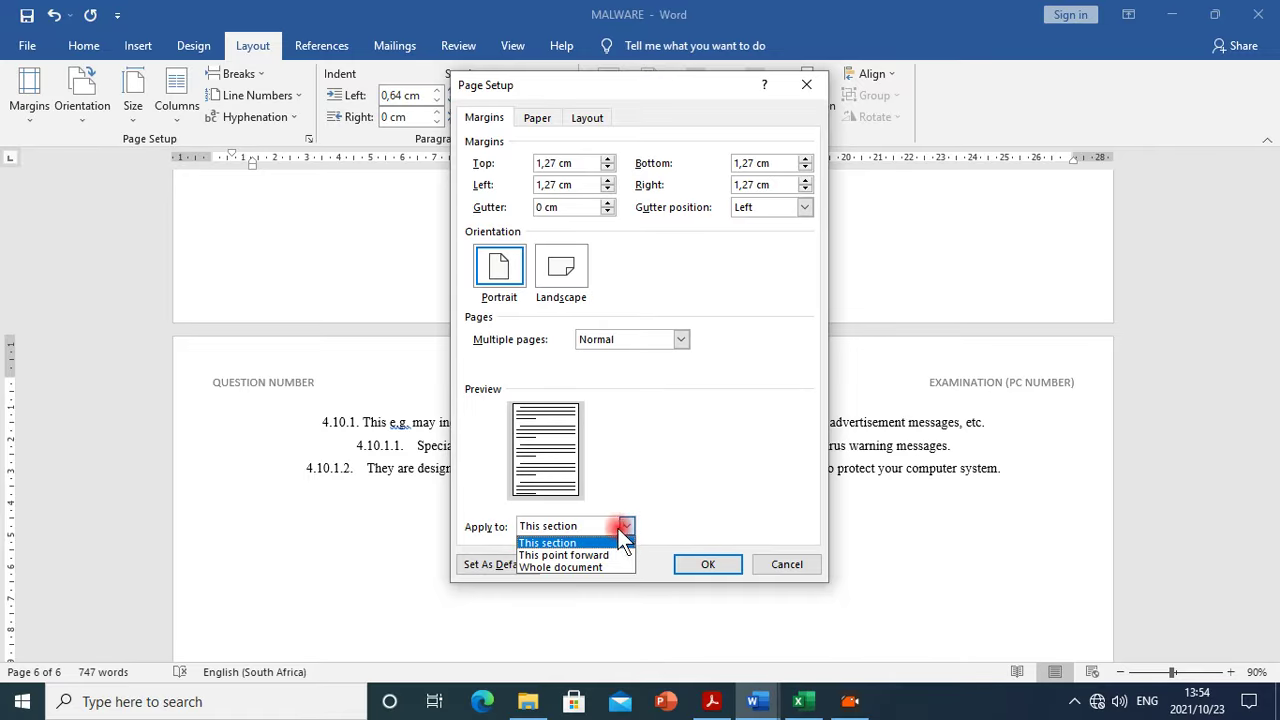
left_click(608, 555)
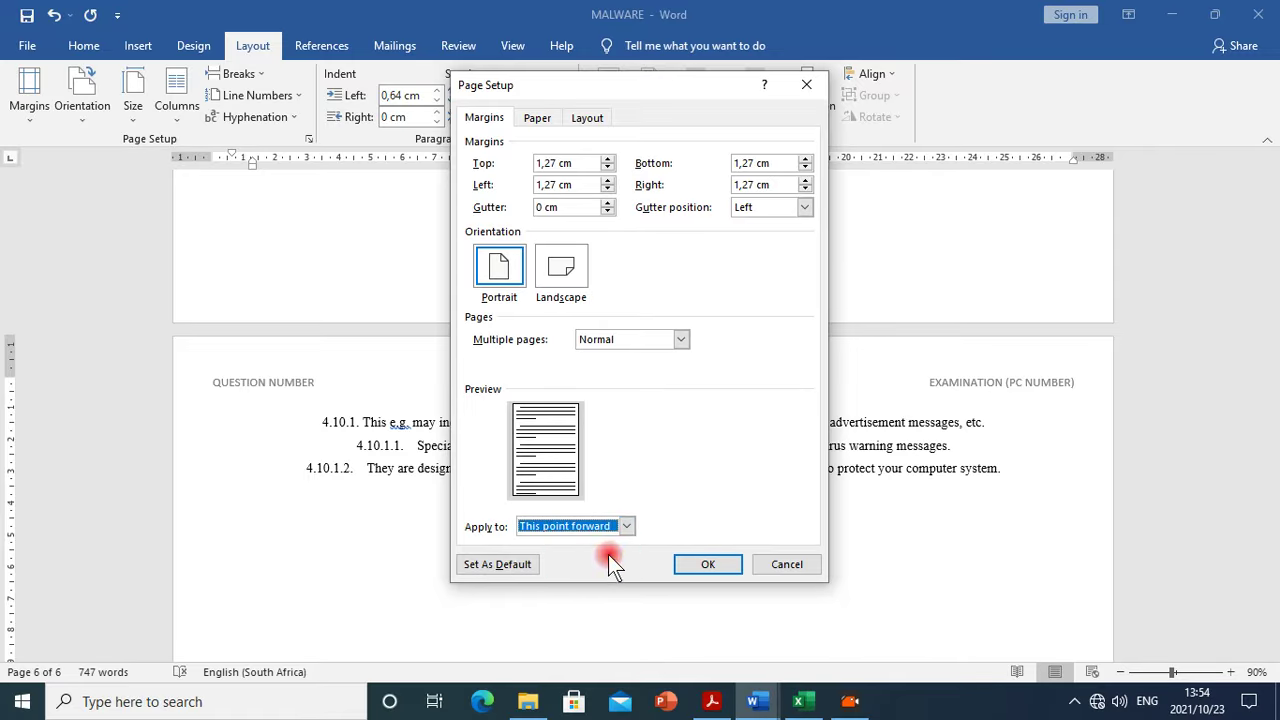
left_click(709, 564)
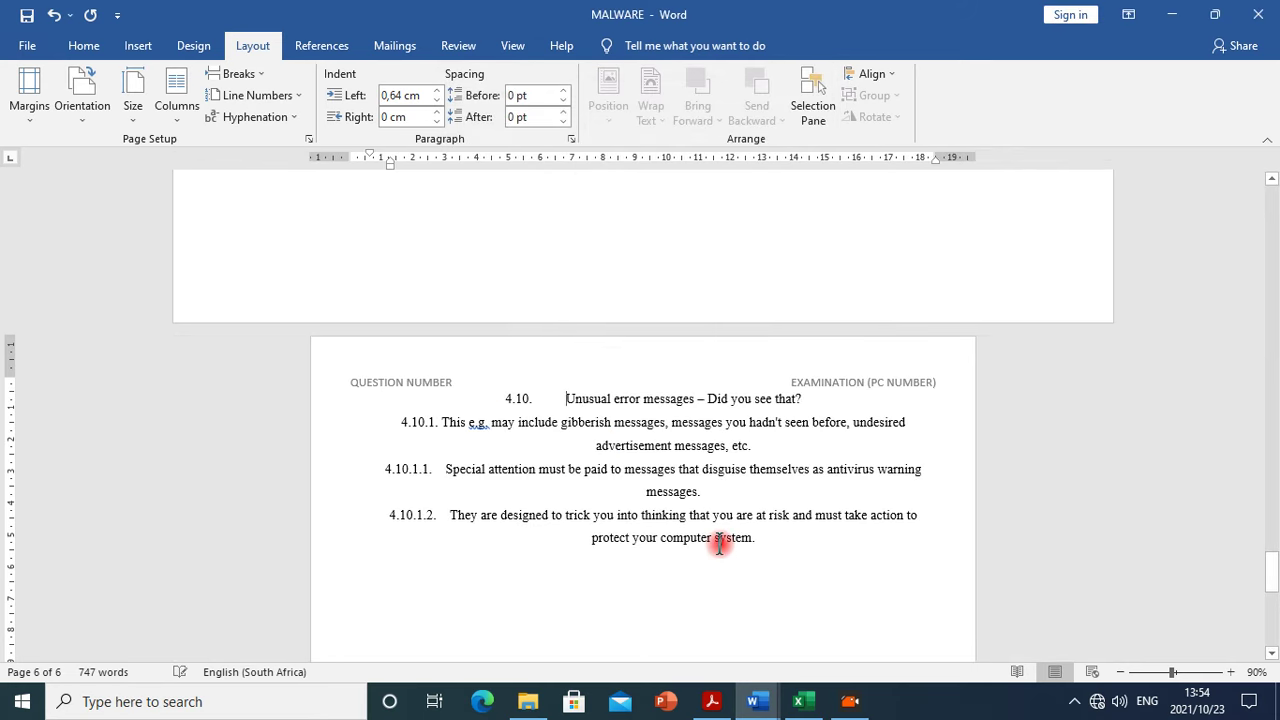
scroll(674, 404, "up", 3)
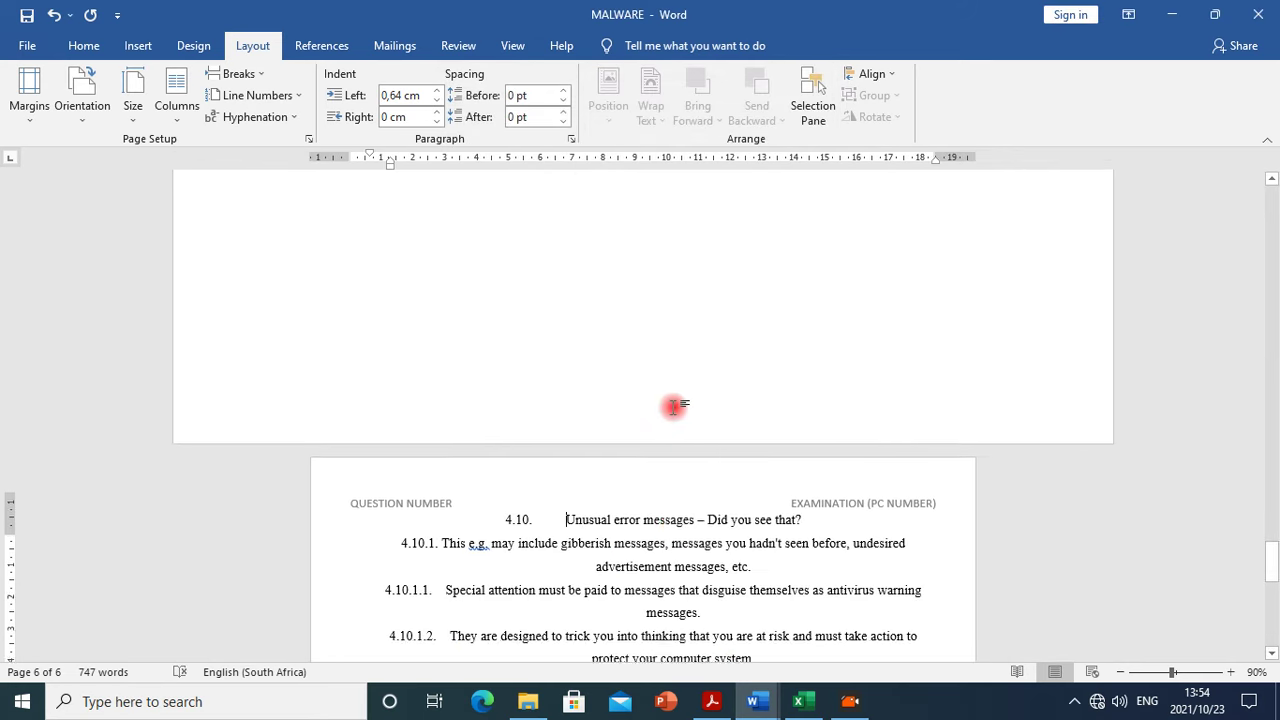
scroll(670, 391, "up", 2)
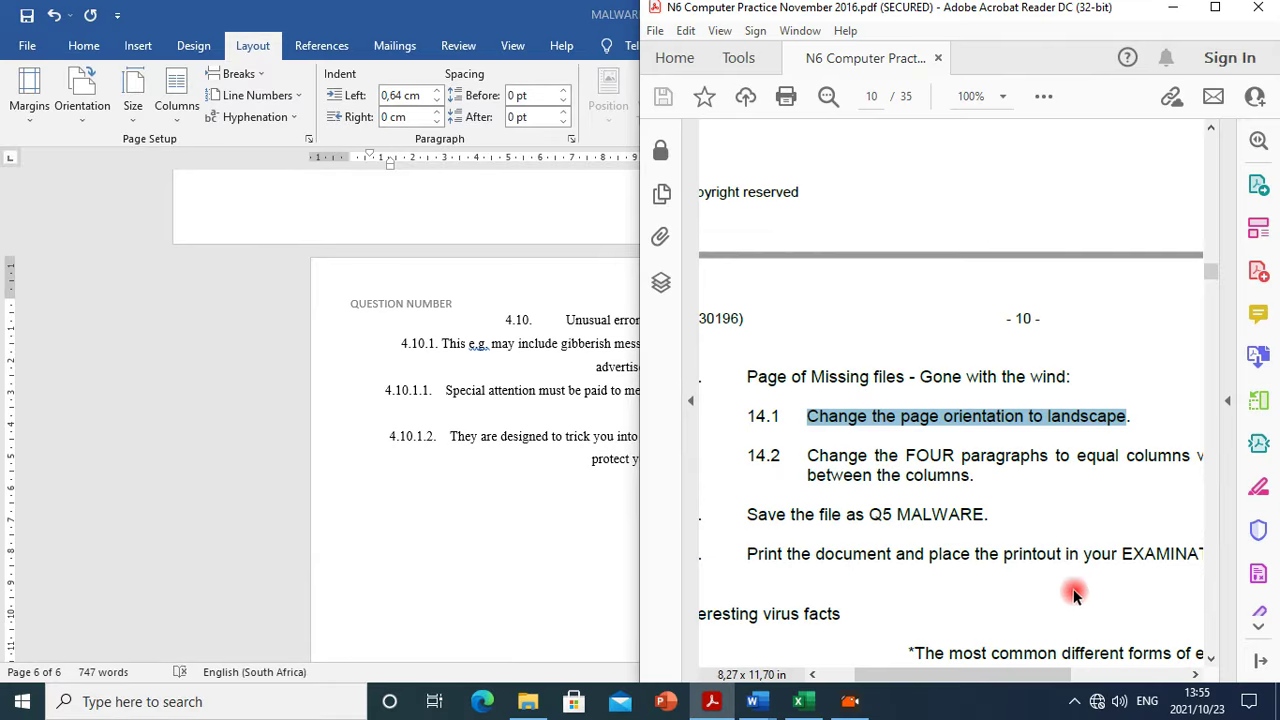
Read instruction 14.2 on equal columns in the exam PDF, and return to the Missing files page in Word
mouse_move(1036, 680)
left_mouse_down()
mouse_move(1108, 680)
mouse_move(1050, 680)
left_mouse_up()
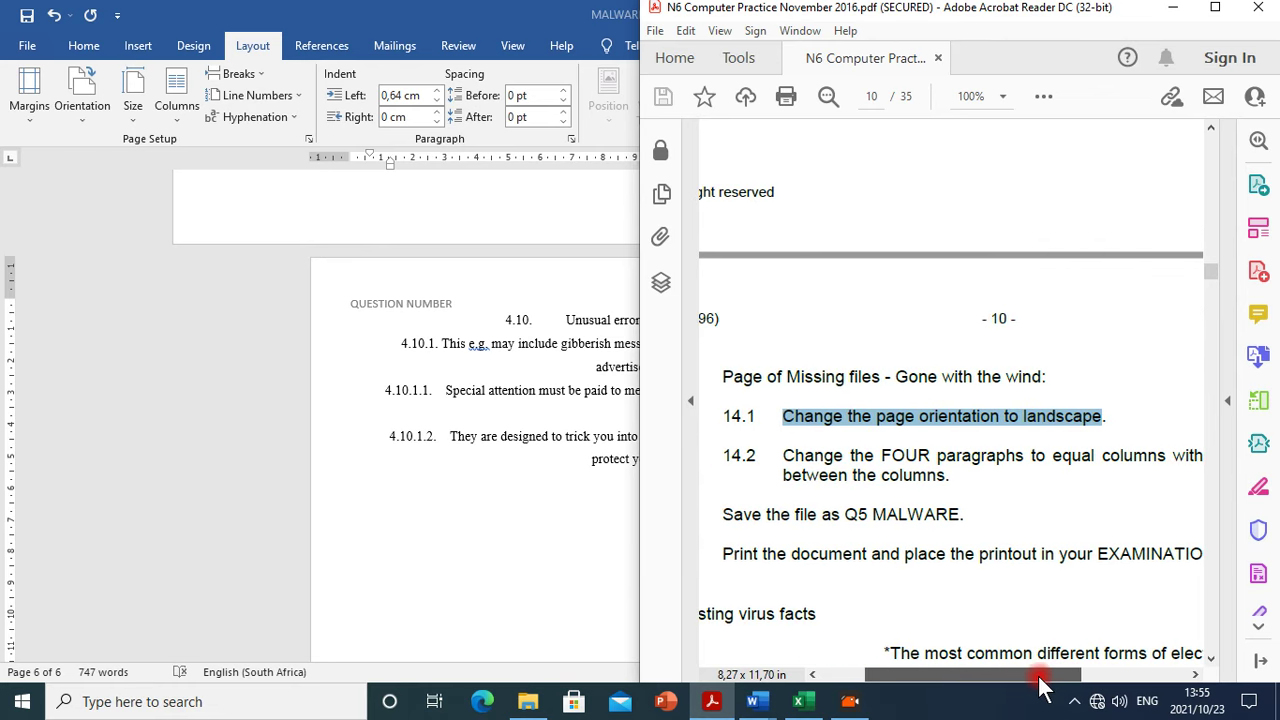
left_click(638, 430)
scroll(638, 430, "up", 3)
scroll(638, 430, "up", 5)
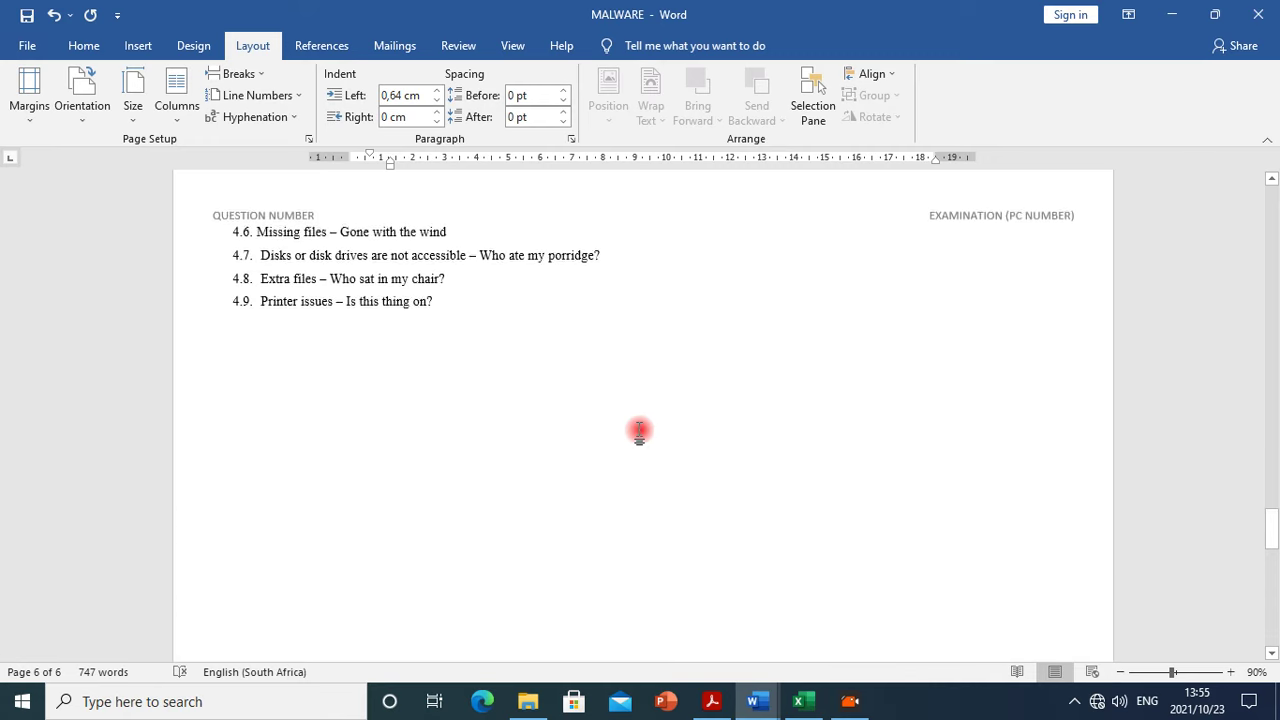
Select items 4.6 to 4.9 on the Missing files page and choose two columns of equal width in the Columns settings
left_click_drag(480, 357, 244, 262)
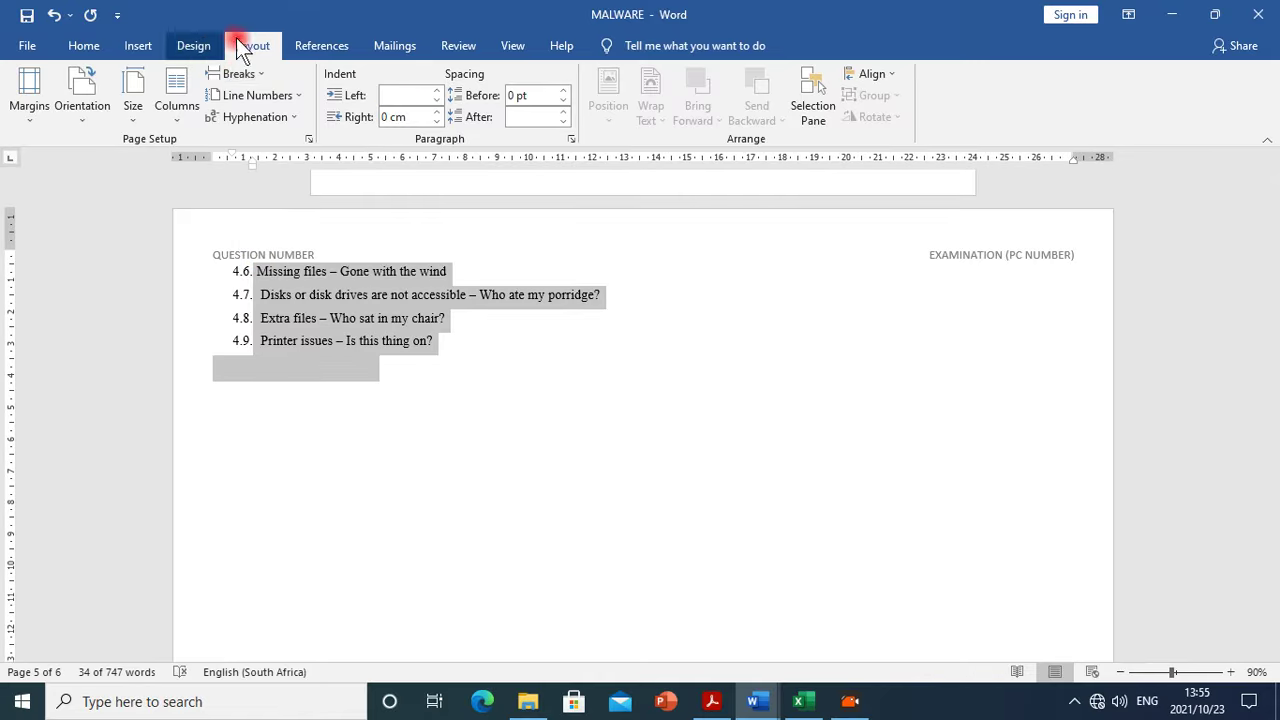
left_click(188, 117)
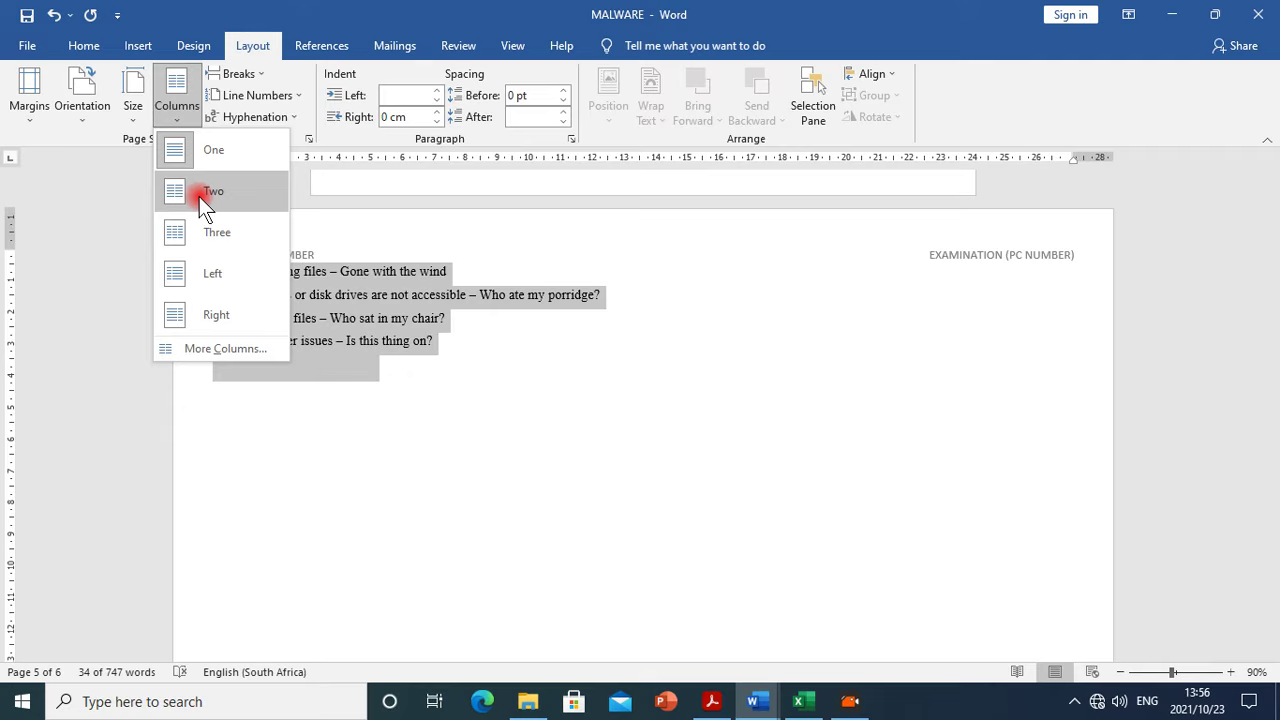
left_click(223, 352)
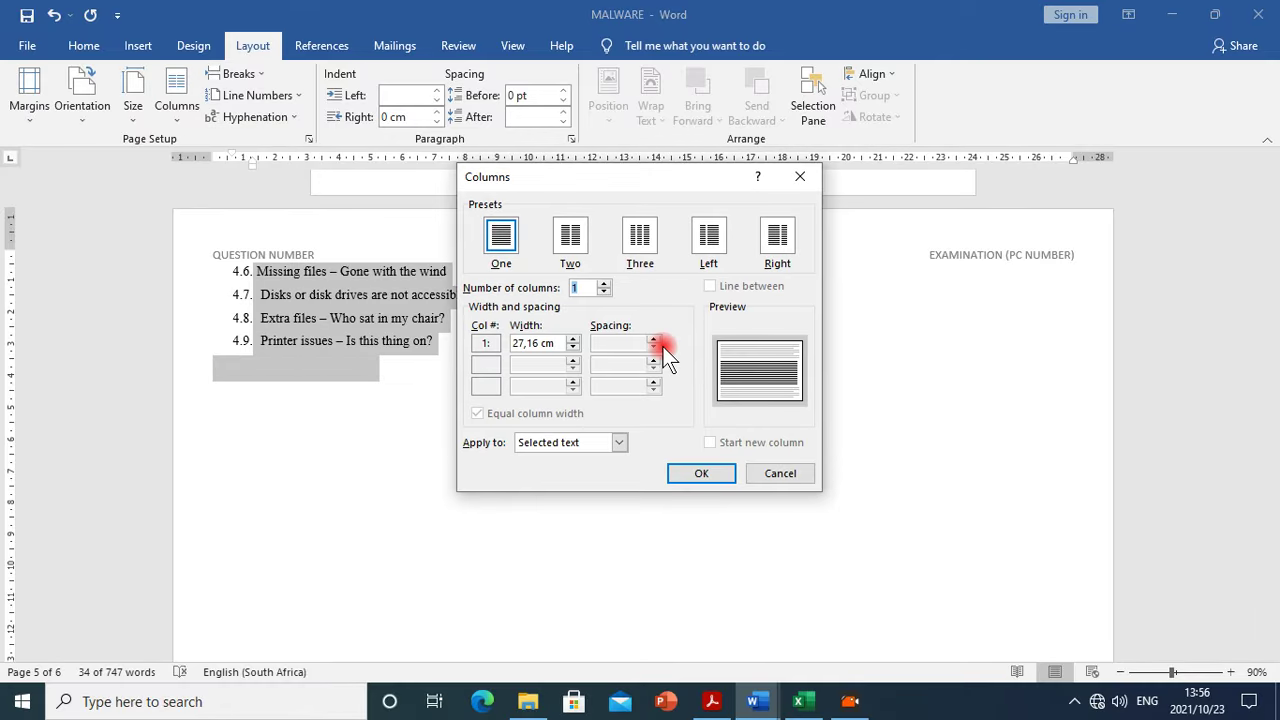
left_click(567, 240)
left_click(542, 363)
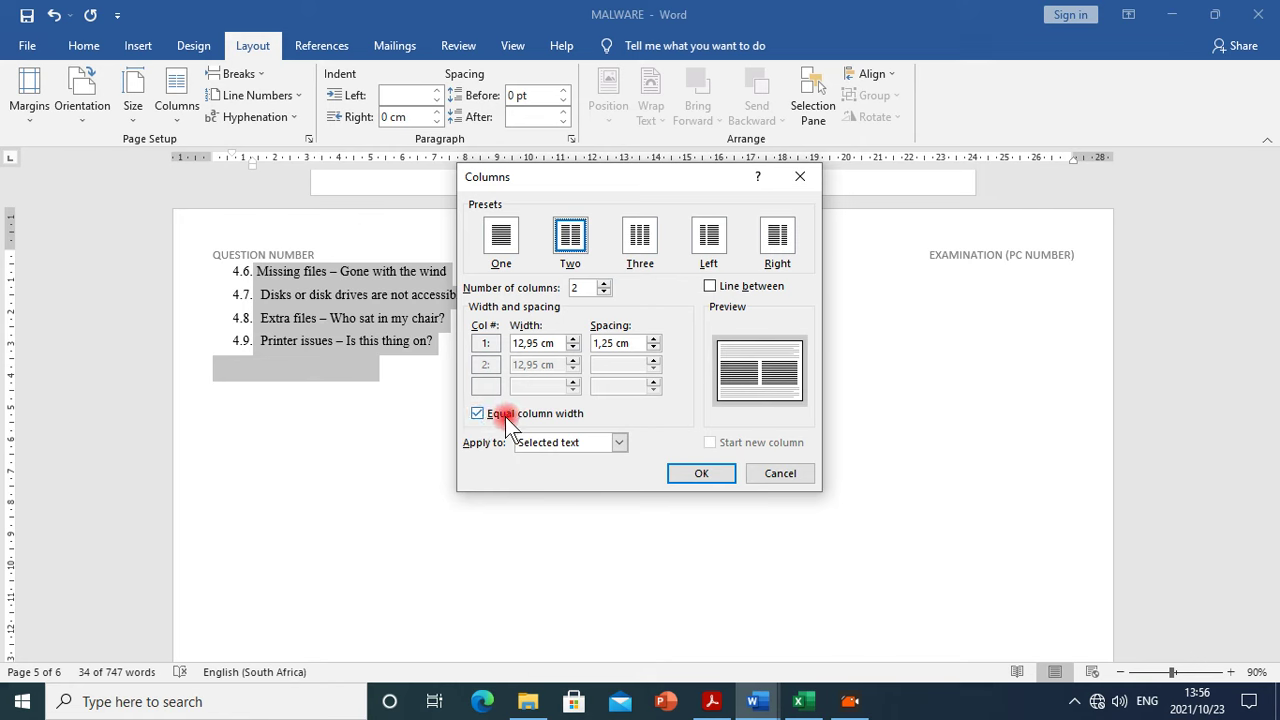
left_click(740, 368)
left_click_drag(744, 363, 764, 358)
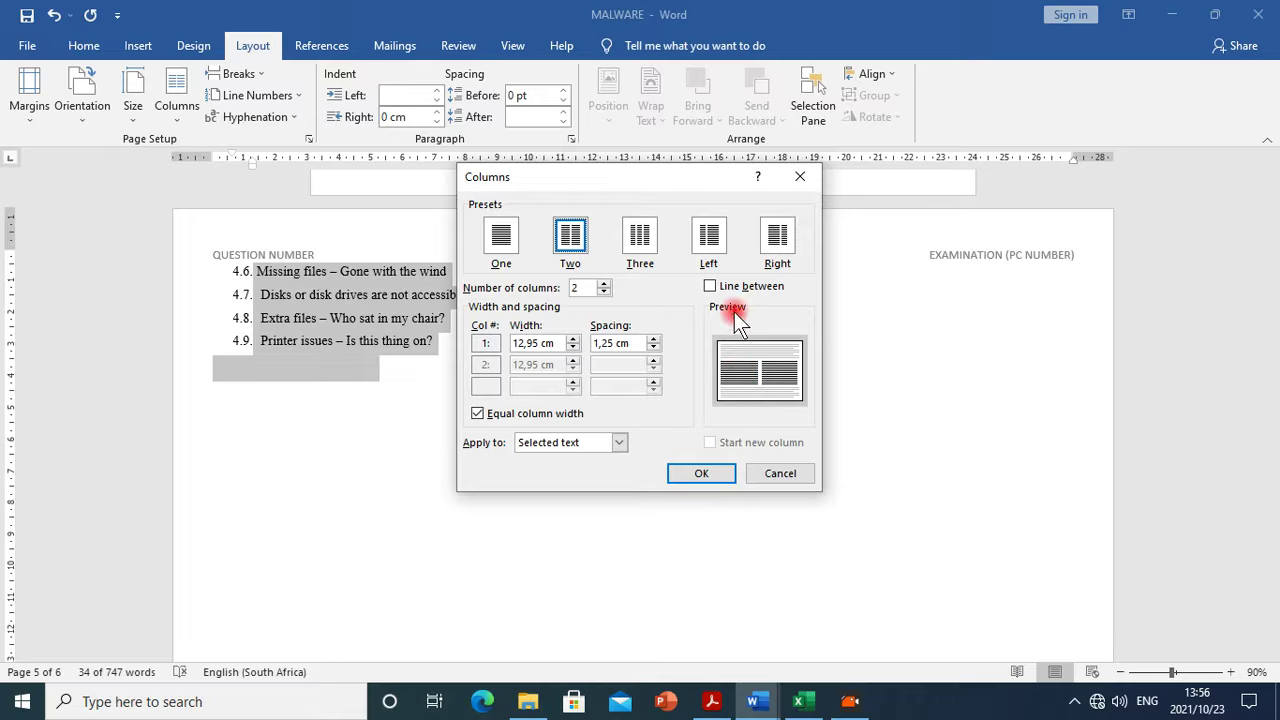
Add a line between the columns, recheck instruction 14.2 in the exam PDF, and apply the two-column layout to the selected text
left_click_drag(711, 286, 716, 292)
left_click(716, 290)
left_click(712, 700)
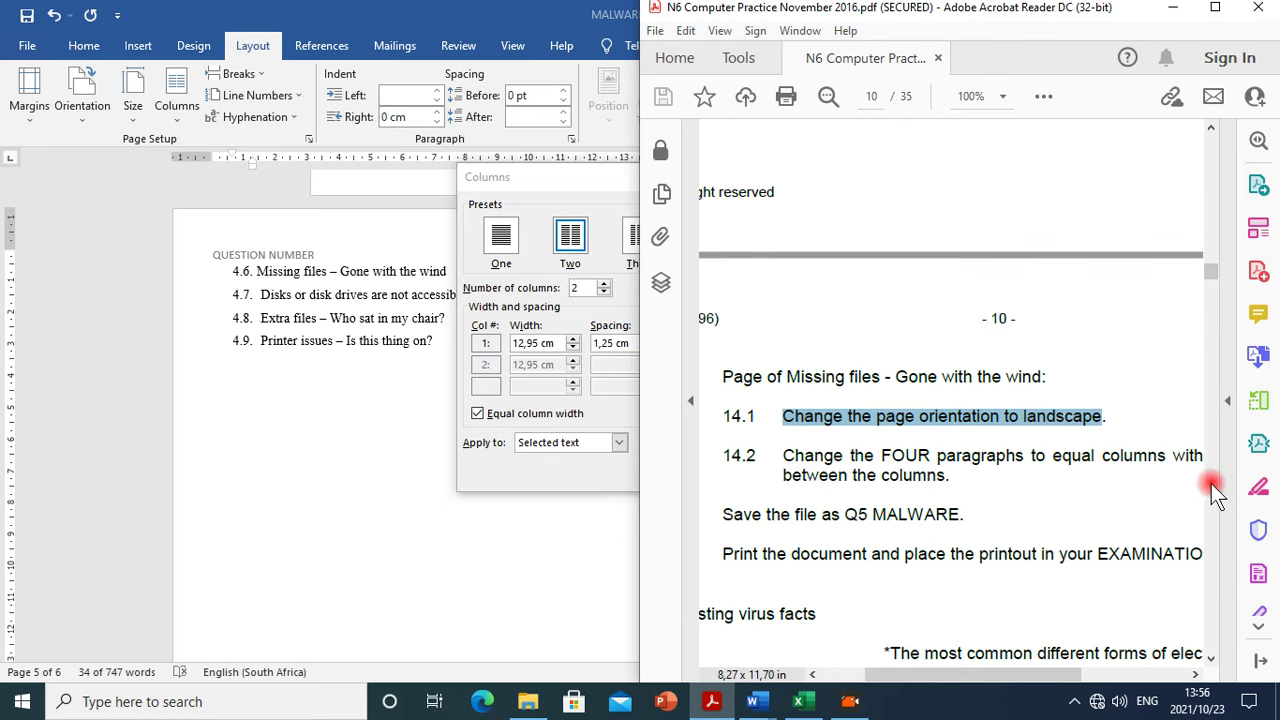
left_click(600, 200)
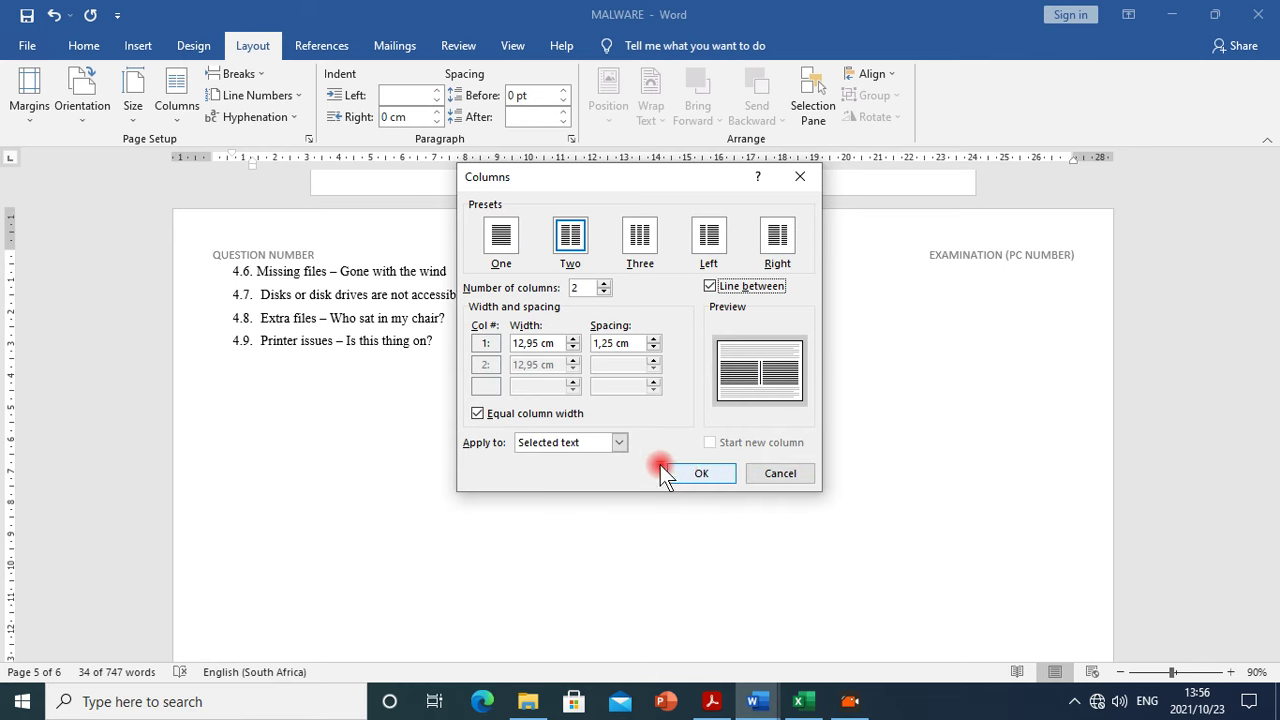
left_click(619, 443)
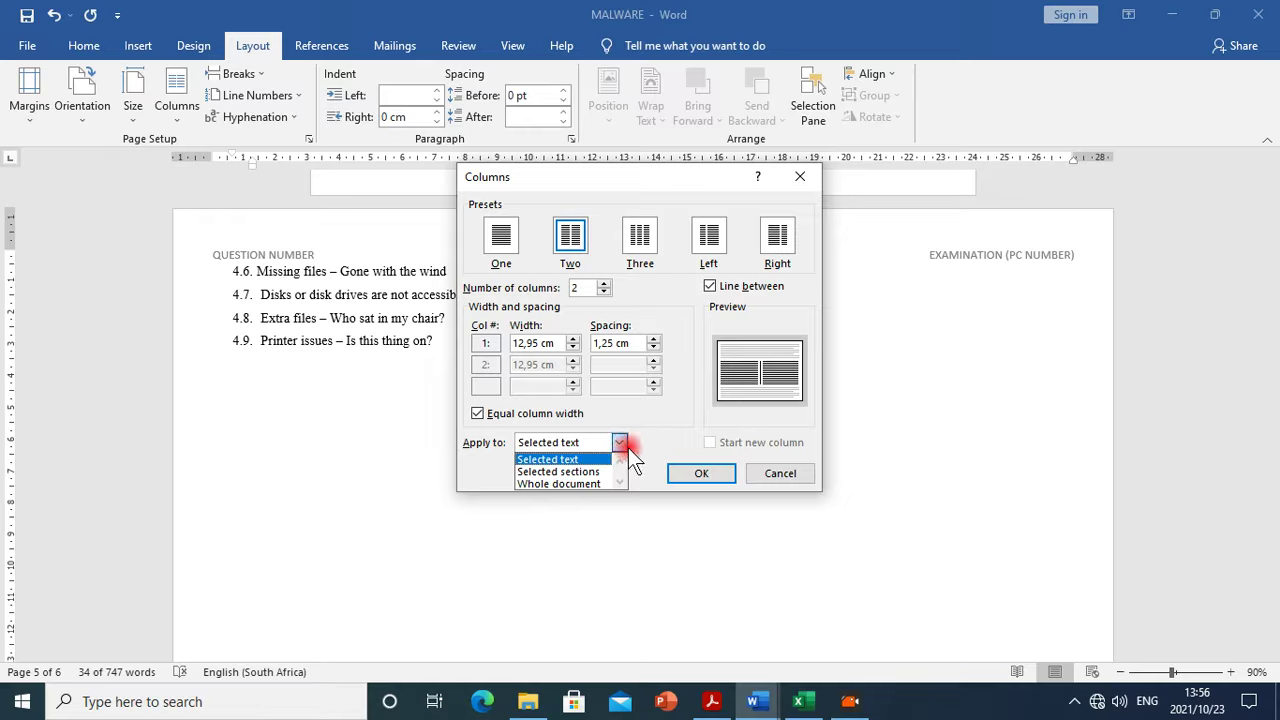
left_click(619, 442)
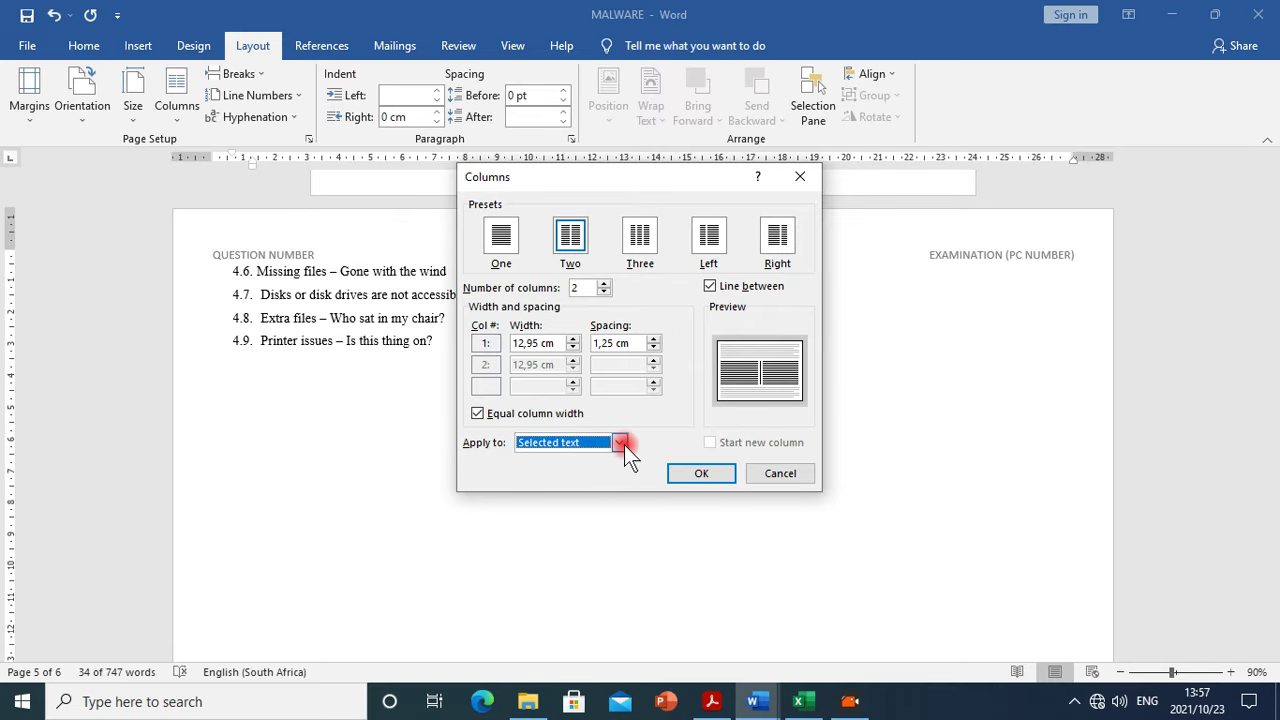
left_click(705, 472)
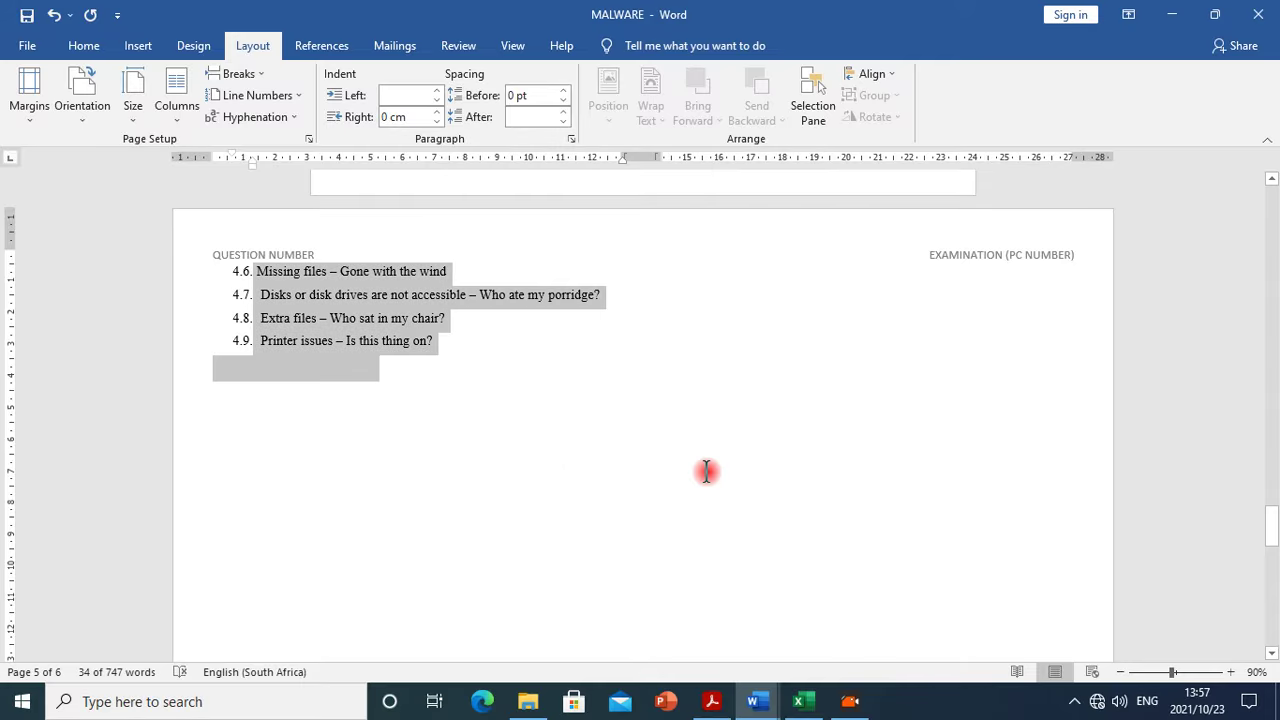
scroll(800, 500, "down", 5)
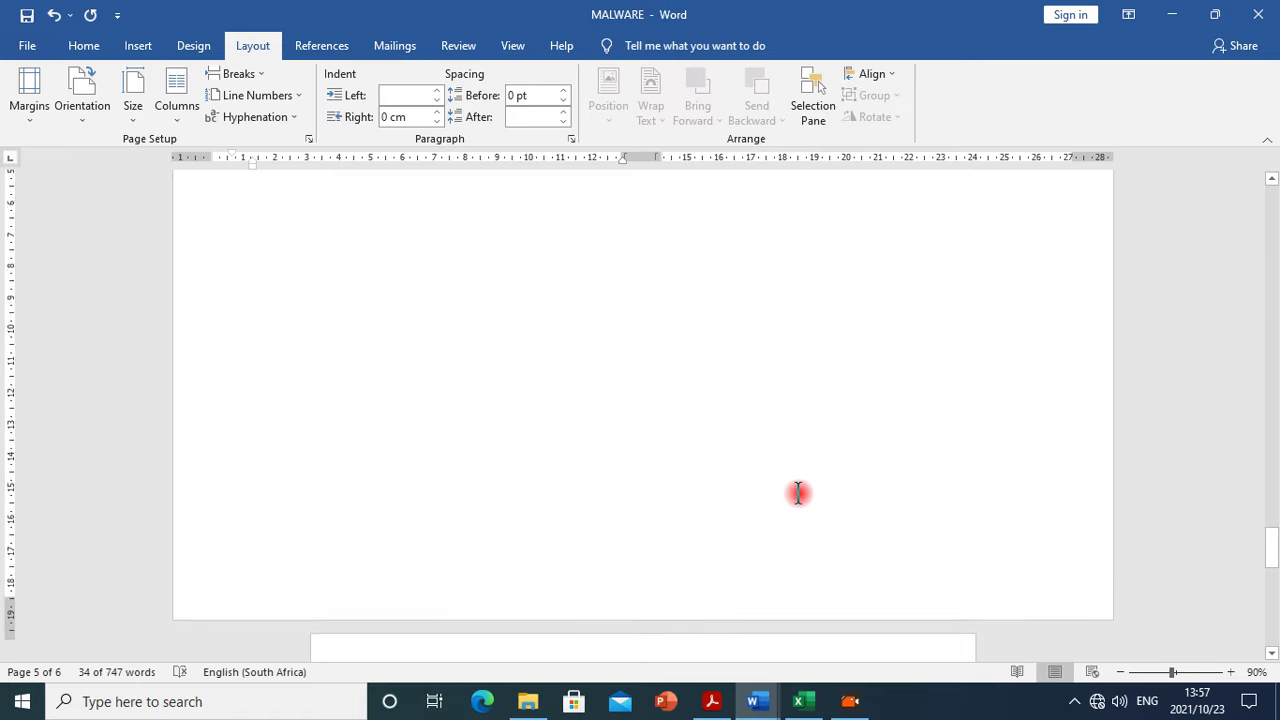
Insert a column break at the end of item 4.7 on the Missing files page
scroll(796, 488, "down", 5)
scroll(403, 537, "up", 3)
scroll(520, 500, "down", 3)
key("Right")
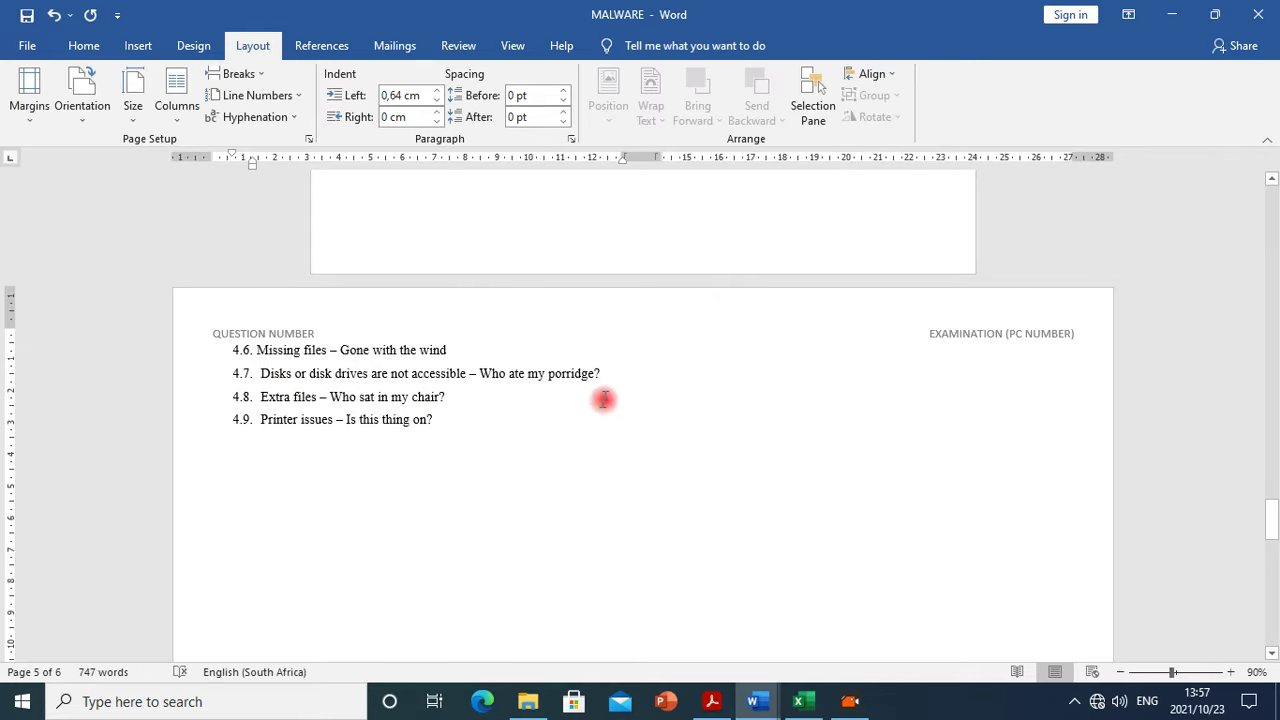
left_click(625, 375)
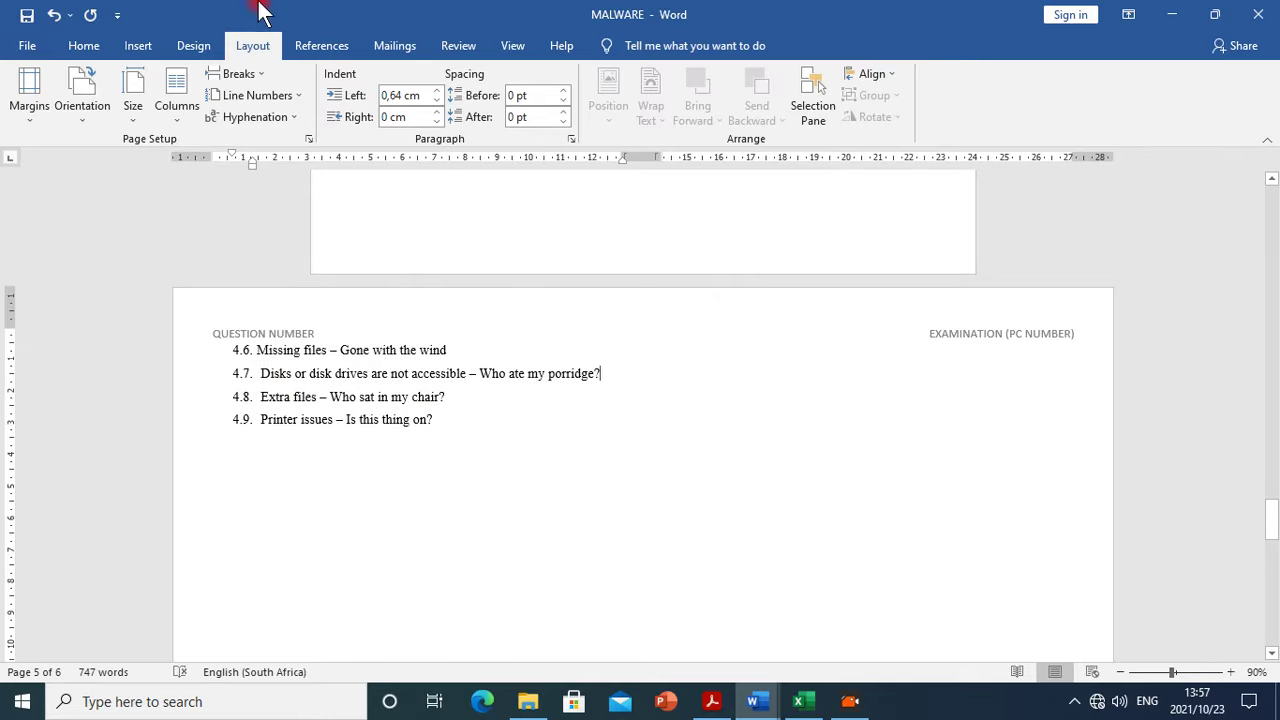
left_click(264, 74)
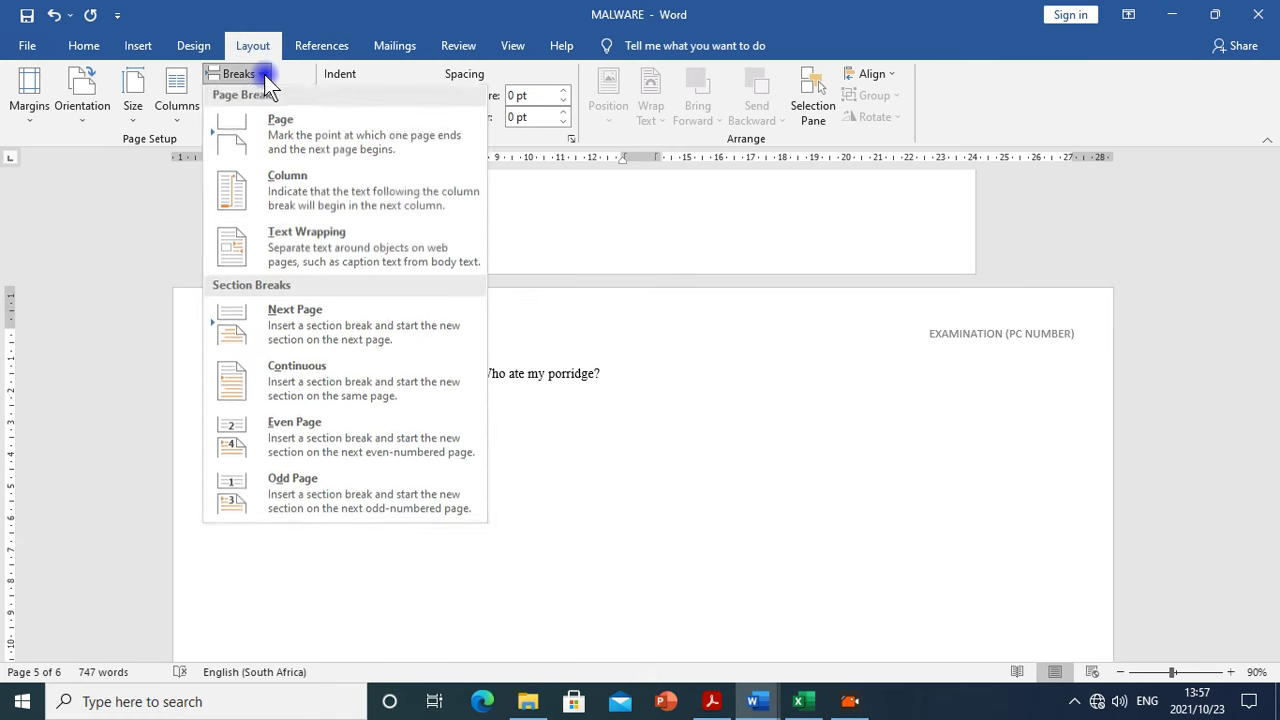
left_click(351, 193)
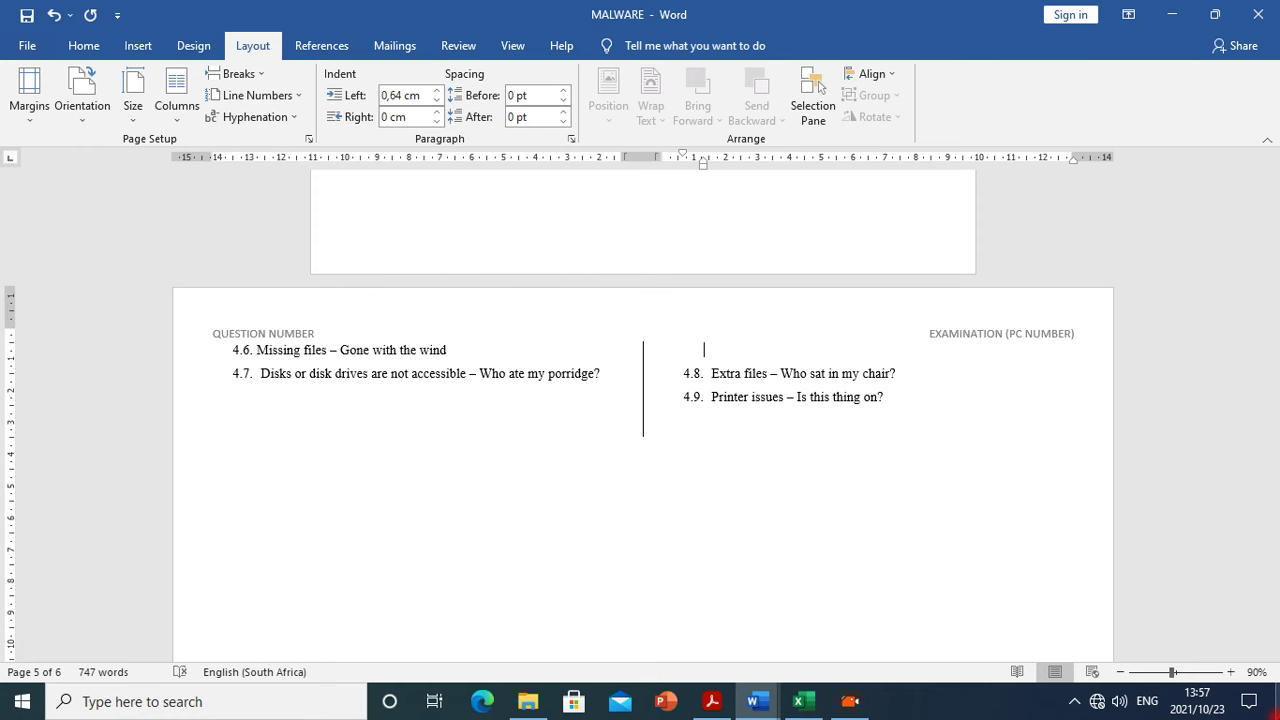
Try closing the gap above Extra files, undo that deletion, and remove the column break after item 4.7
key("Delete")
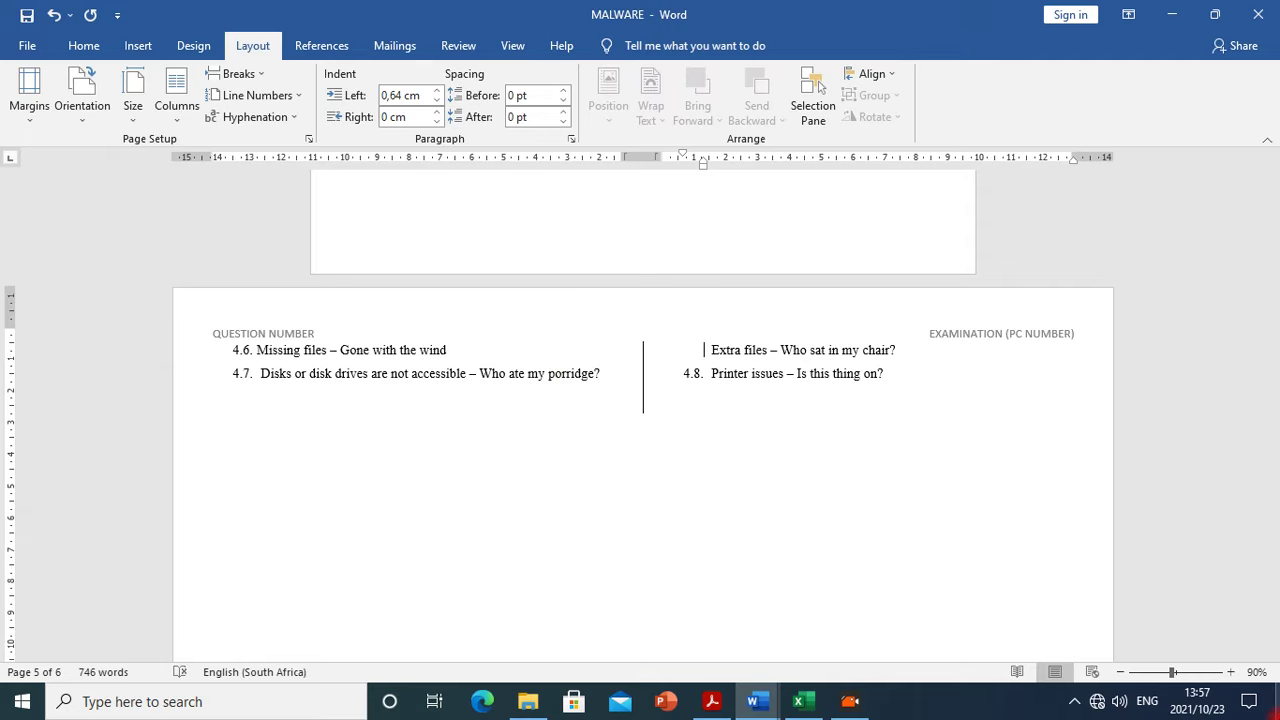
key("ctrl+z")
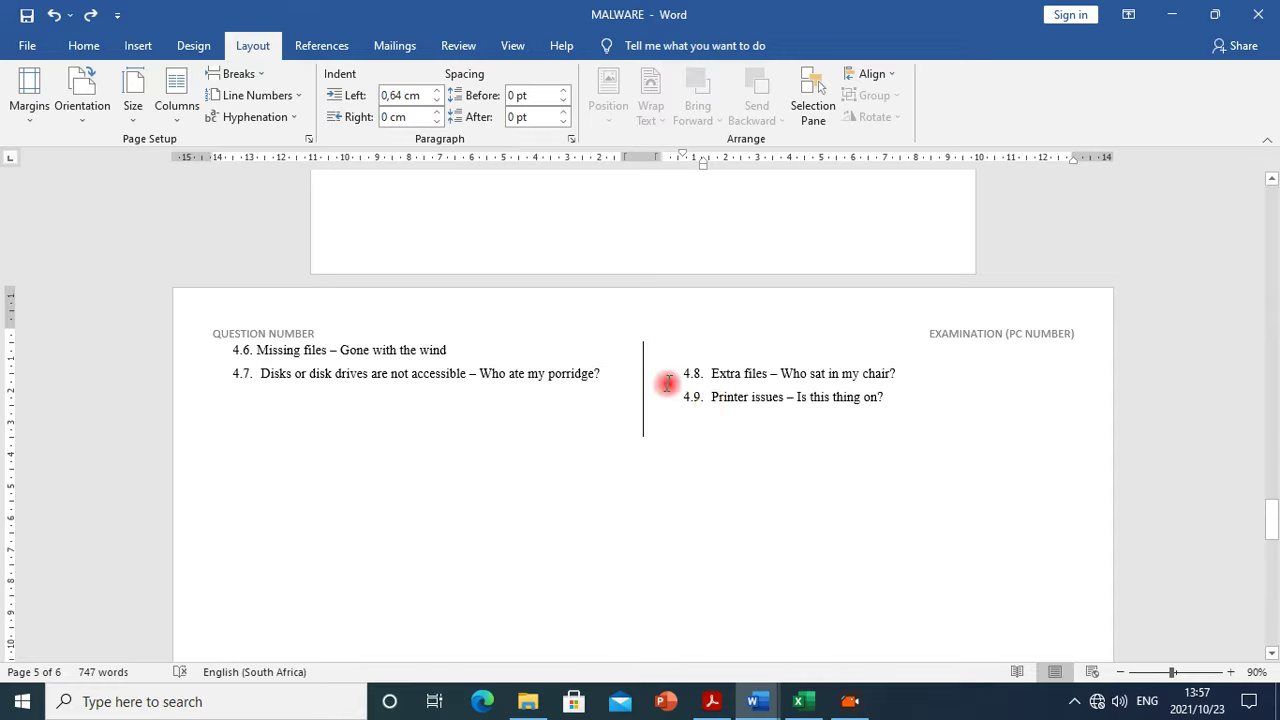
left_click(605, 376)
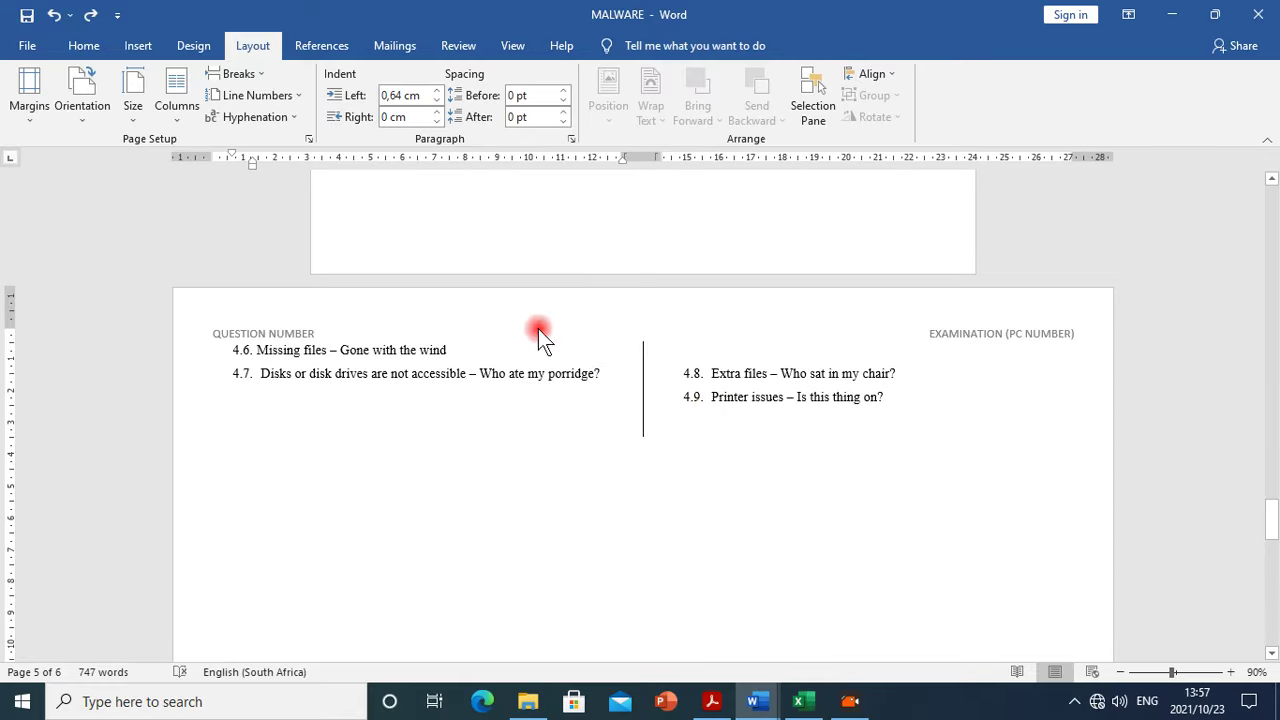
key("Delete")
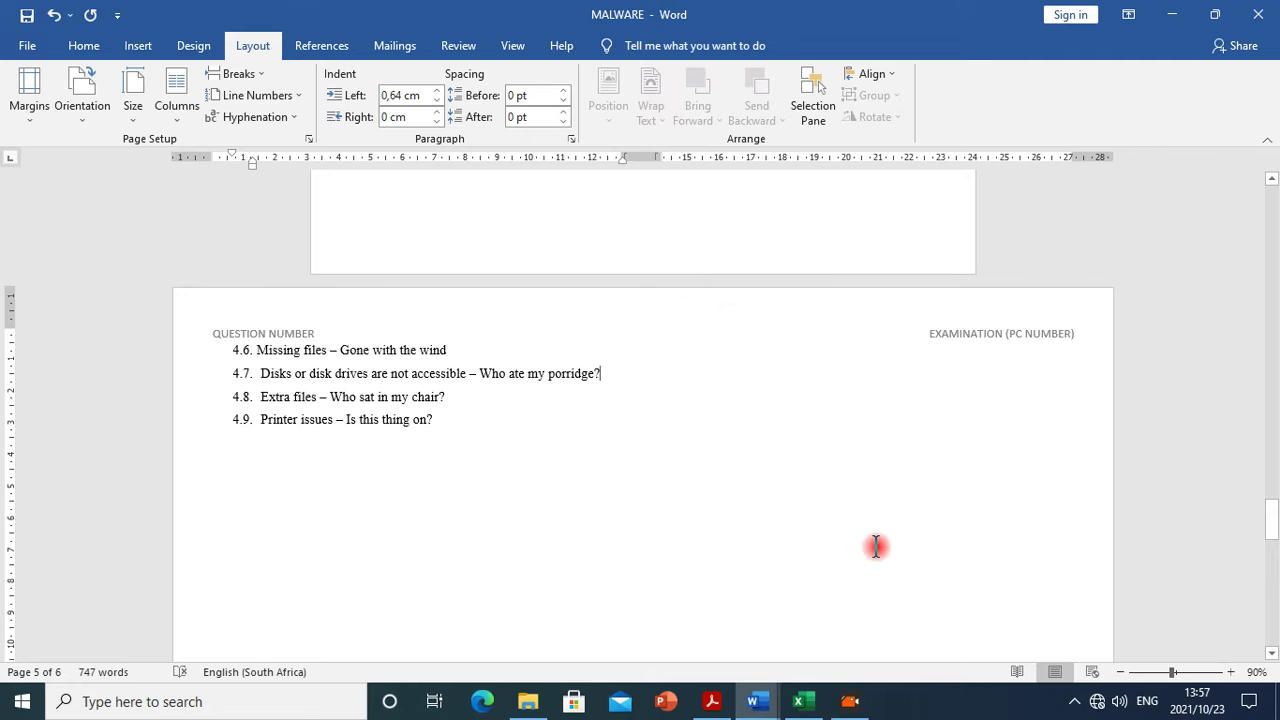
Add an unnumbered line below item 4.7 and insert a column break there so Extra files starts the second column
key("Return")
key("BackSpace")
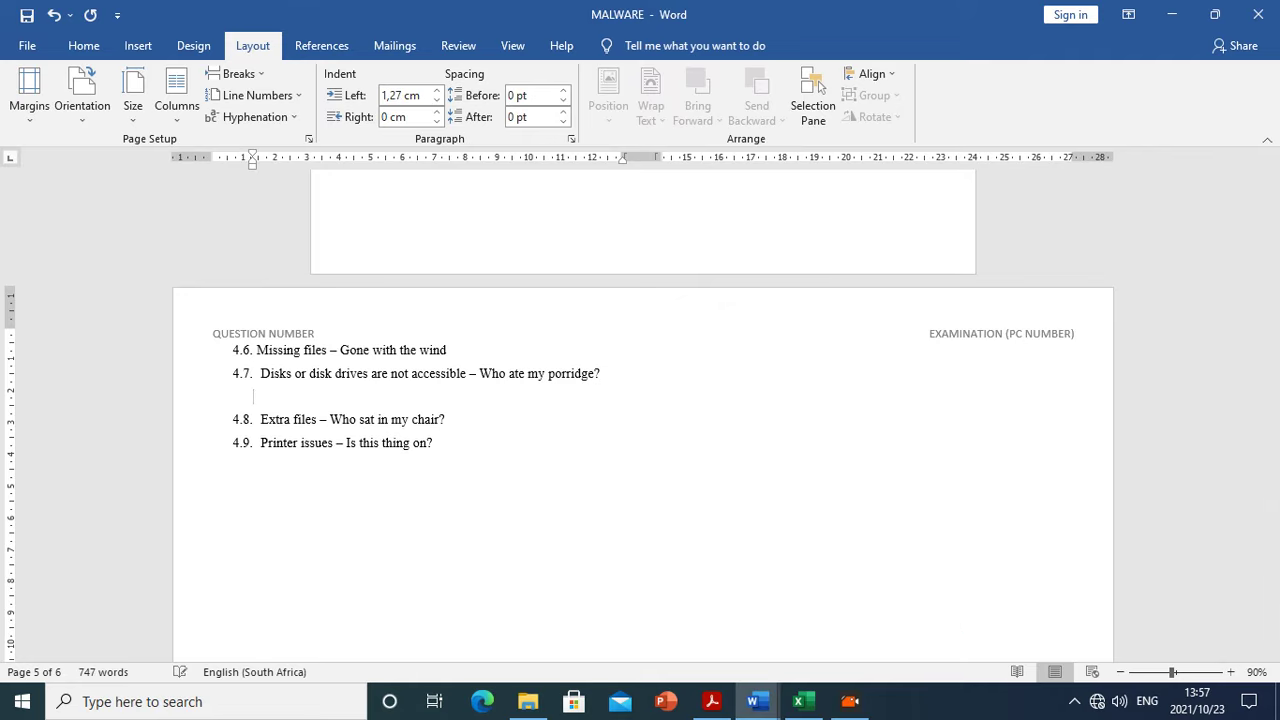
left_click(251, 74)
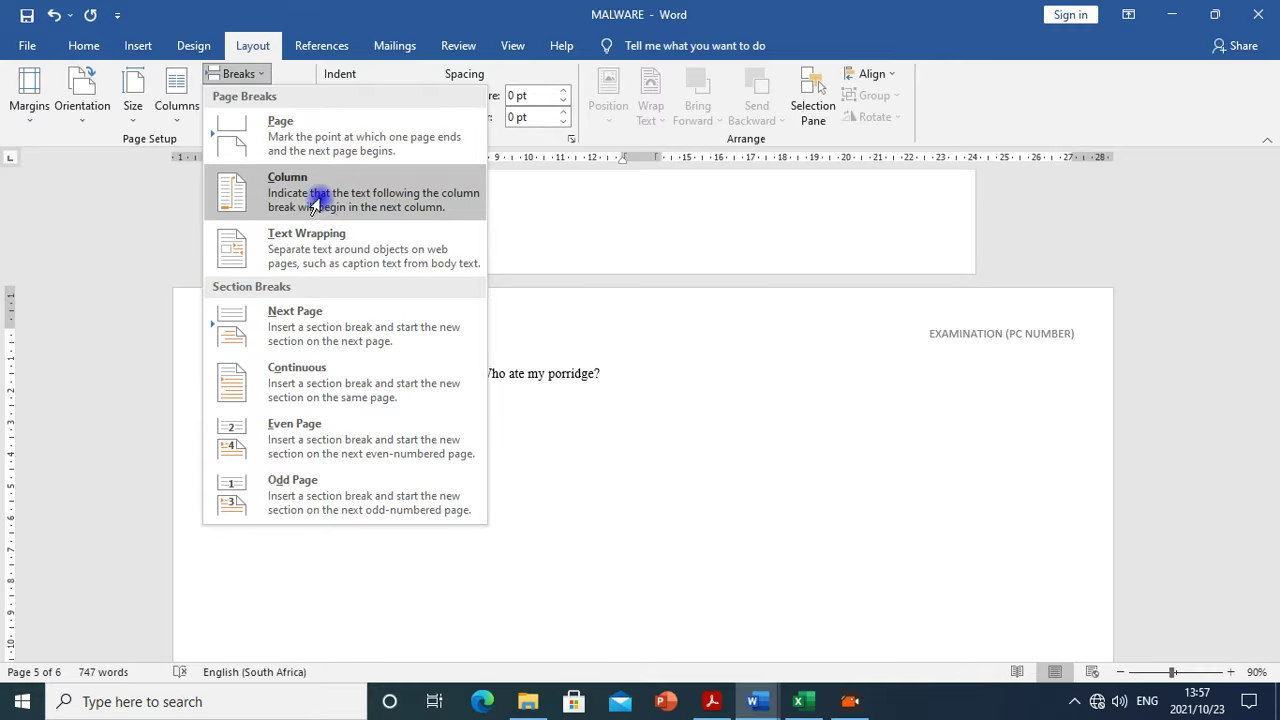
left_click(320, 198)
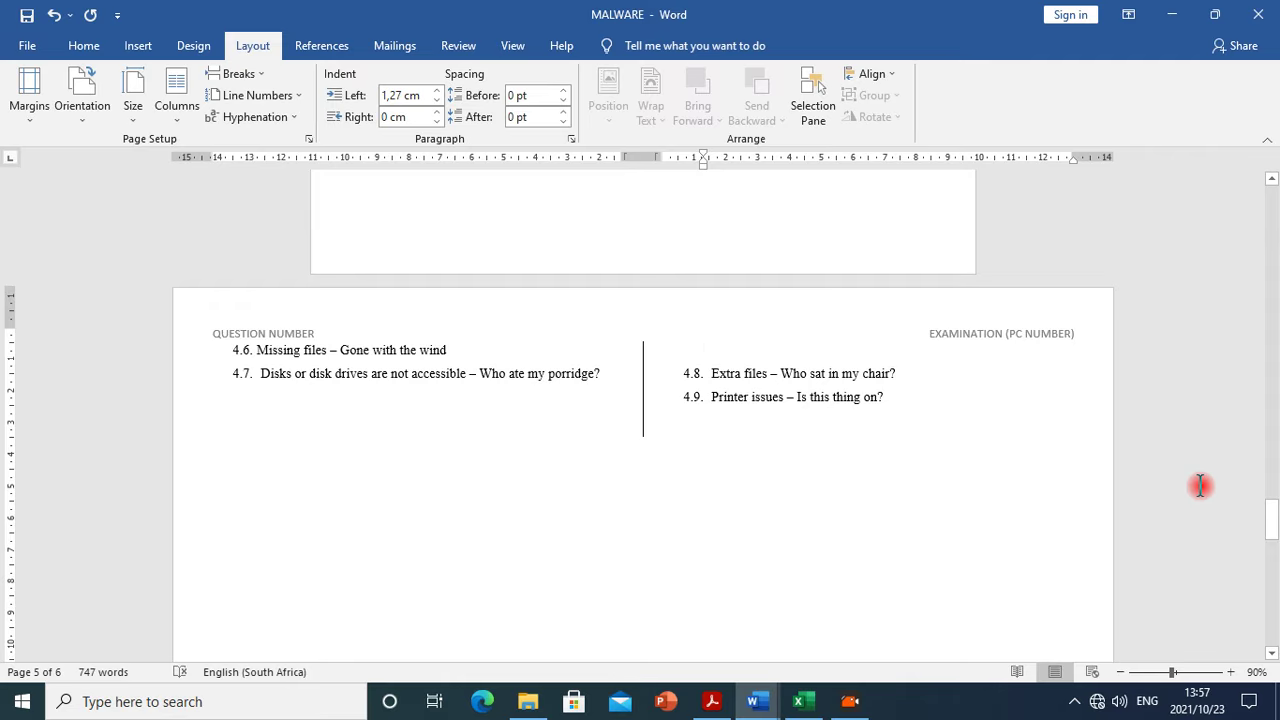
Remove the blank line above Extra files in the second column and restore its number as 4.8
key("Delete")
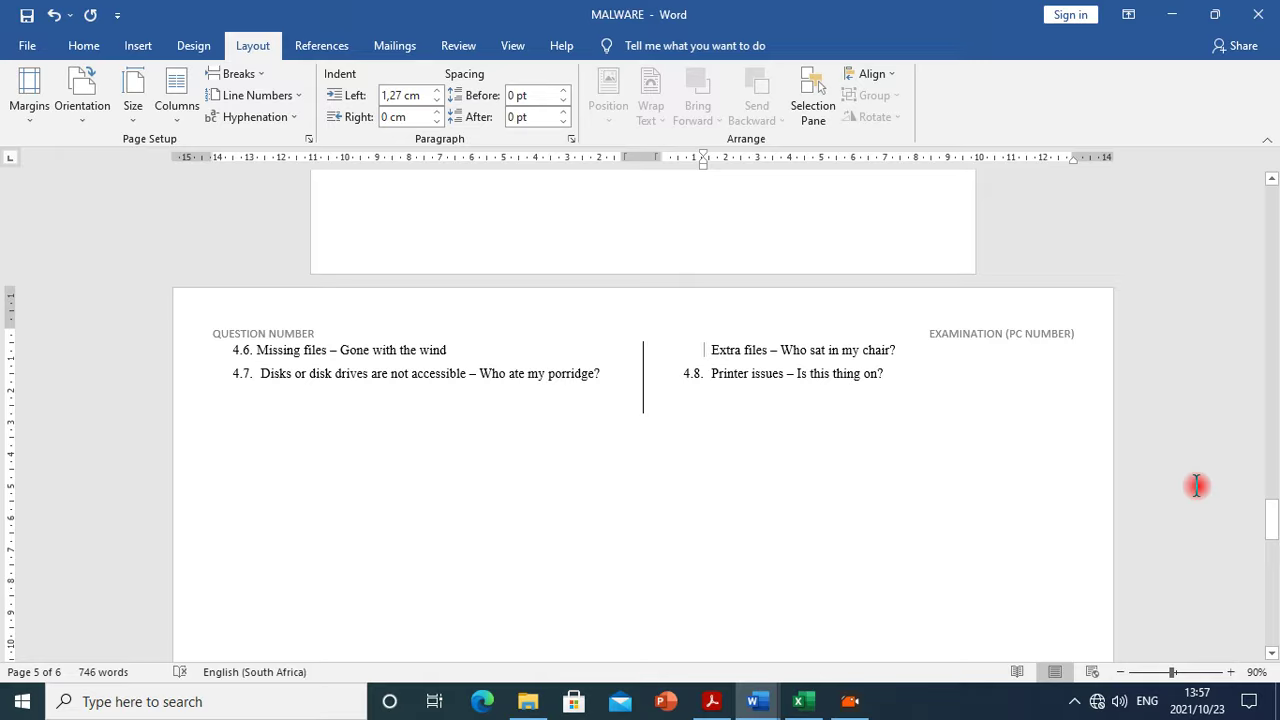
type("4.8 ")
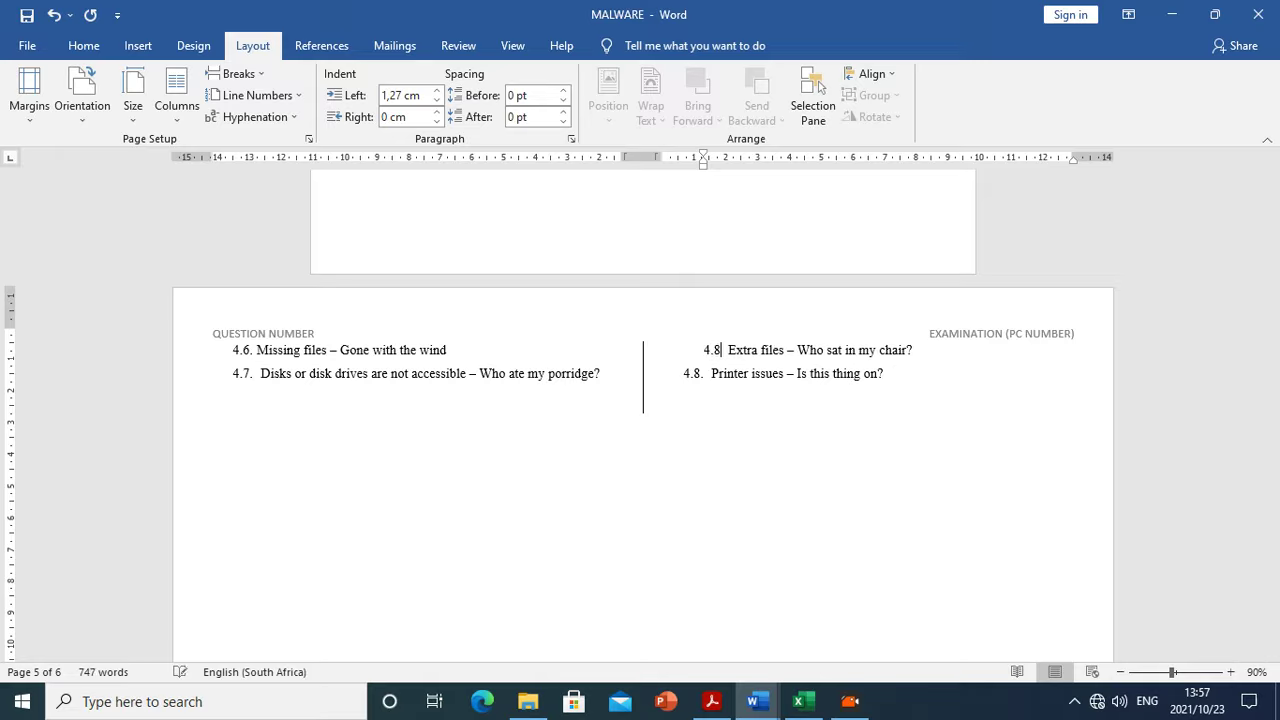
type(".")
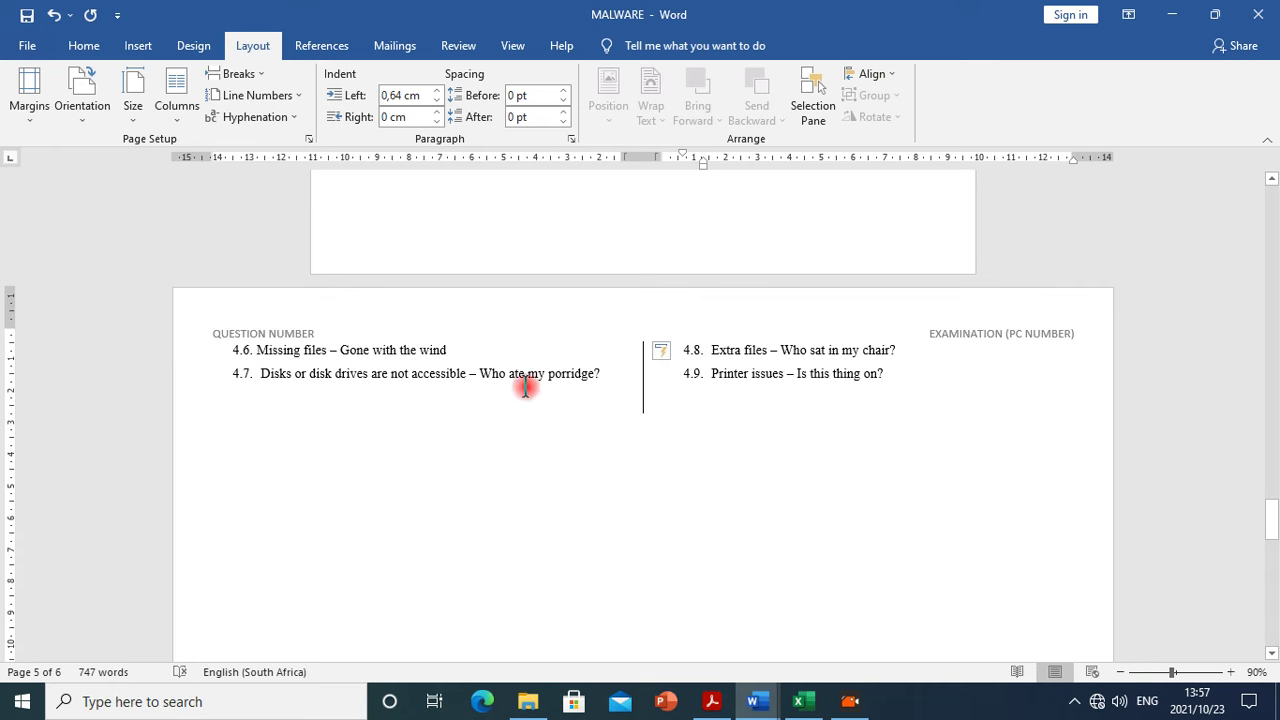
left_click(432, 358)
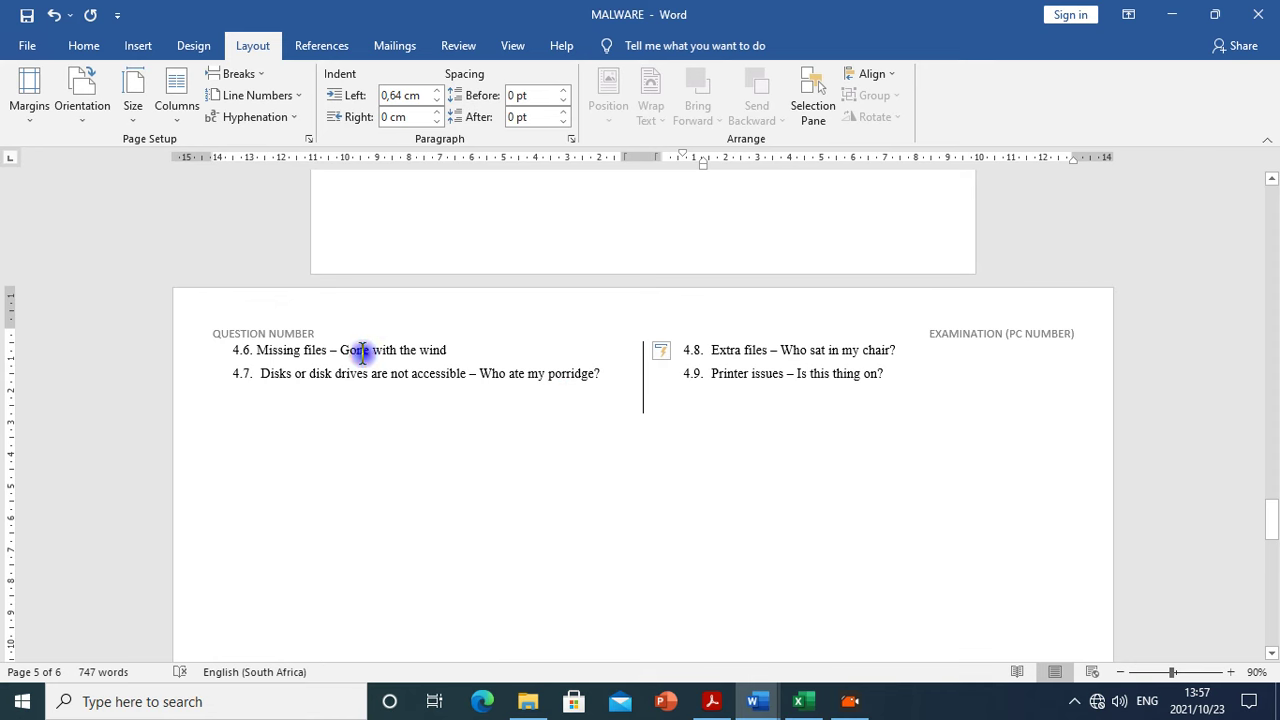
left_click(84, 47)
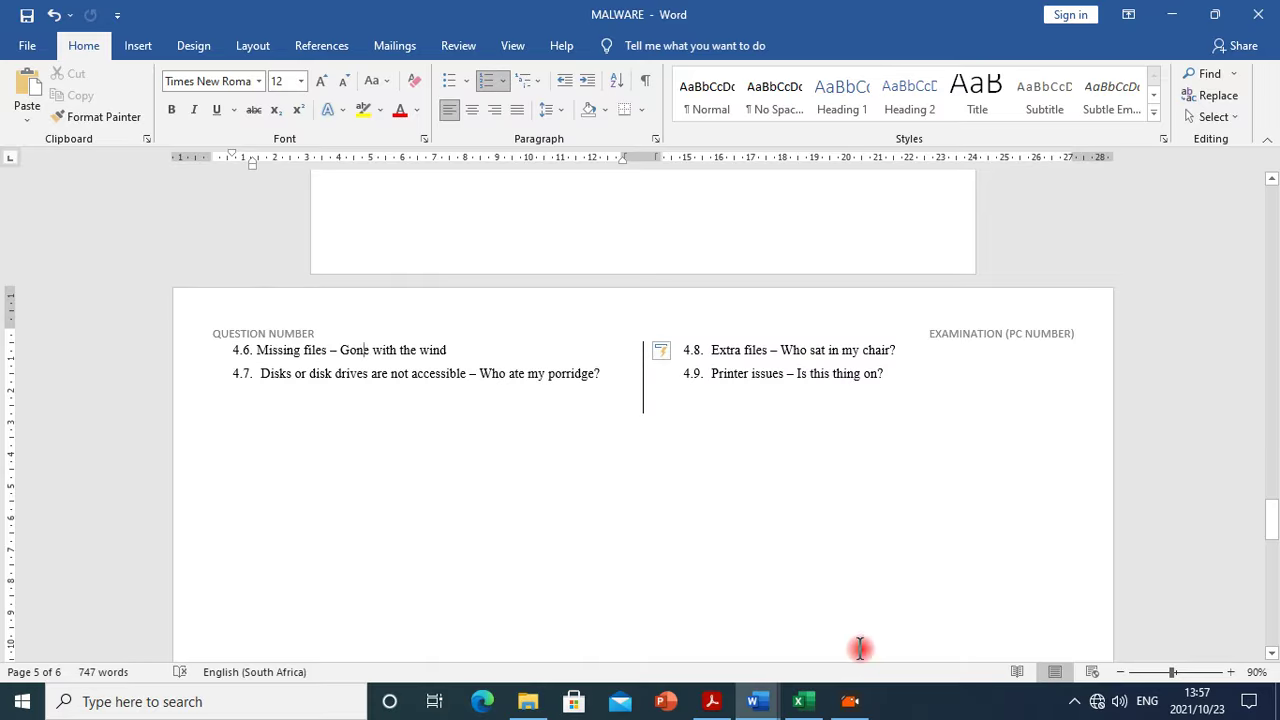
Read the remaining Question 5 instructions in the exam PDF, continuing through to the start of Question 6
left_click(712, 702)
left_click_drag(912, 452, 868, 500)
scroll(775, 510, "down", 2)
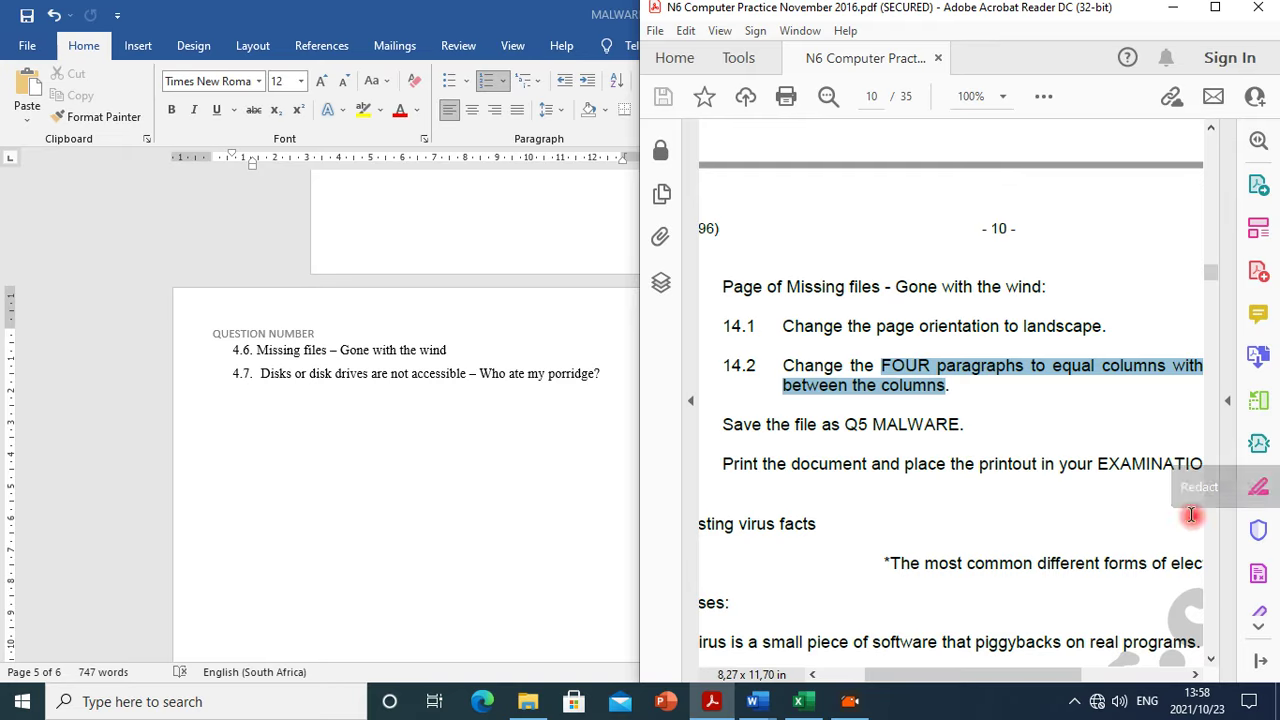
scroll(868, 545, "down", 1)
left_click_drag(986, 680, 950, 688)
scroll(934, 451, "down", 15)
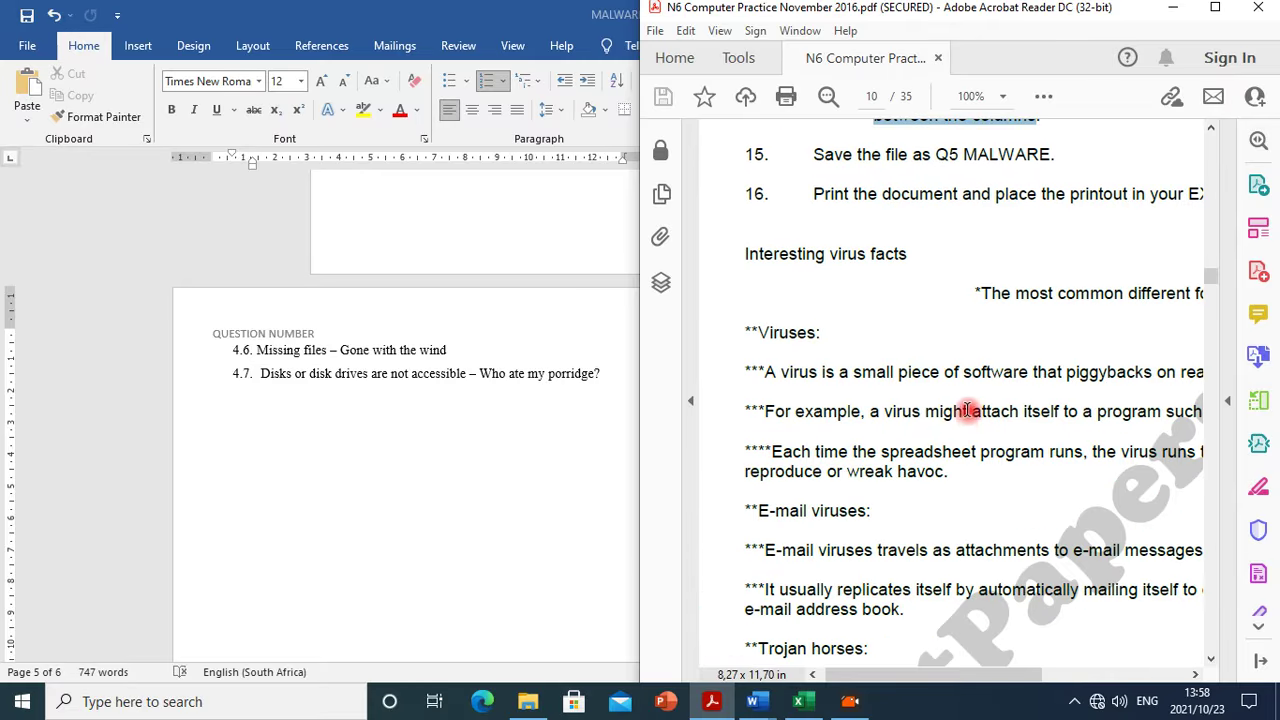
scroll(973, 410, "down", 15)
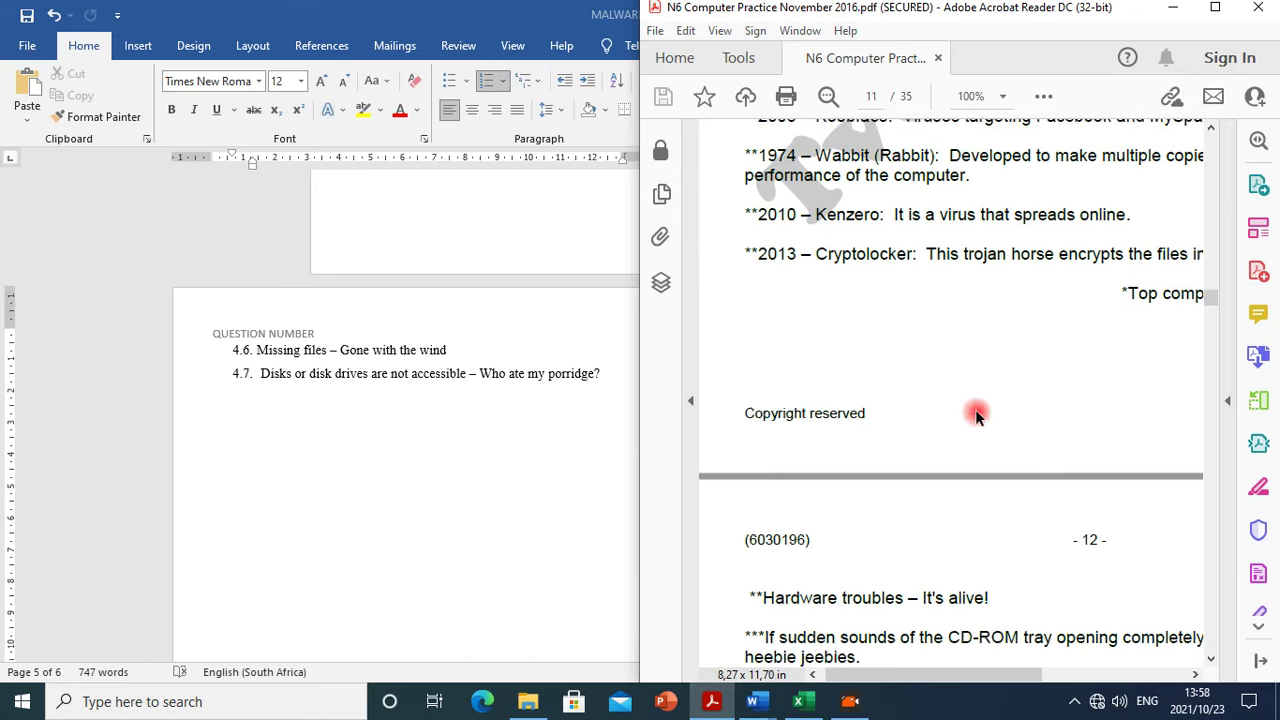
scroll(982, 416, "down", 10)
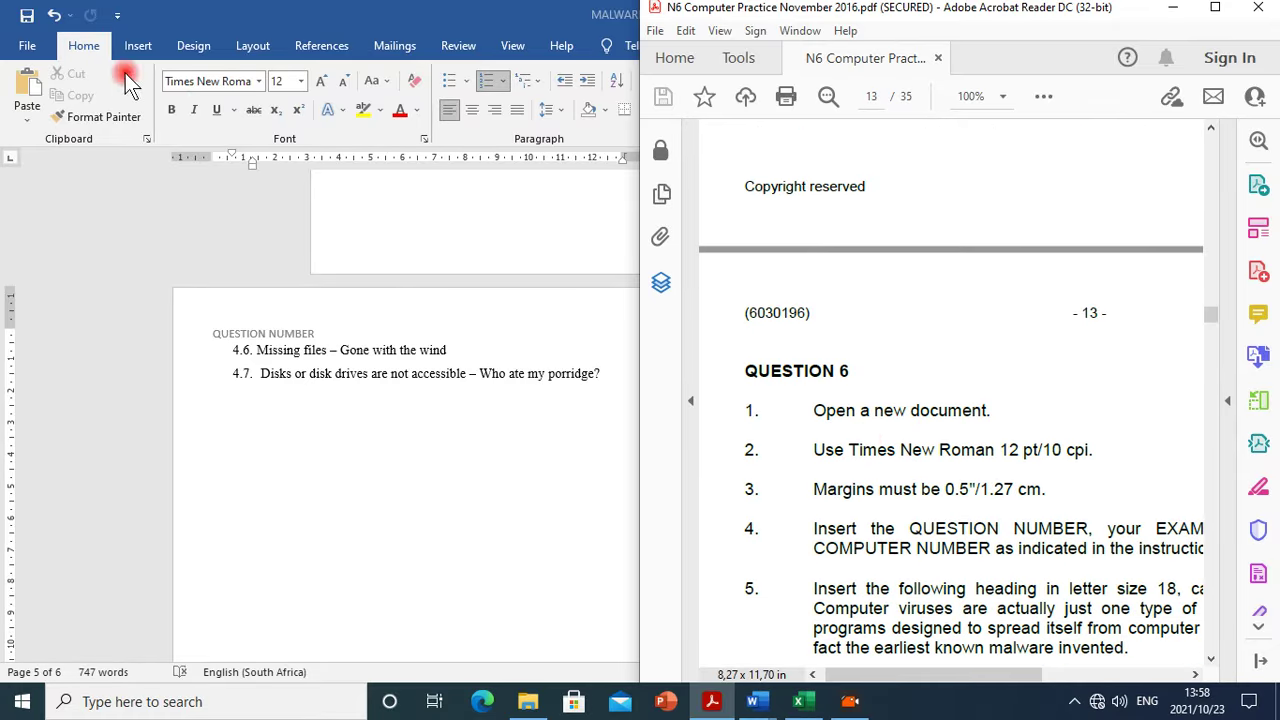
Save the document as Q5 MALWARE in the Computer Practice N6 November 2016 folder
left_click(27, 47)
left_click(27, 47)
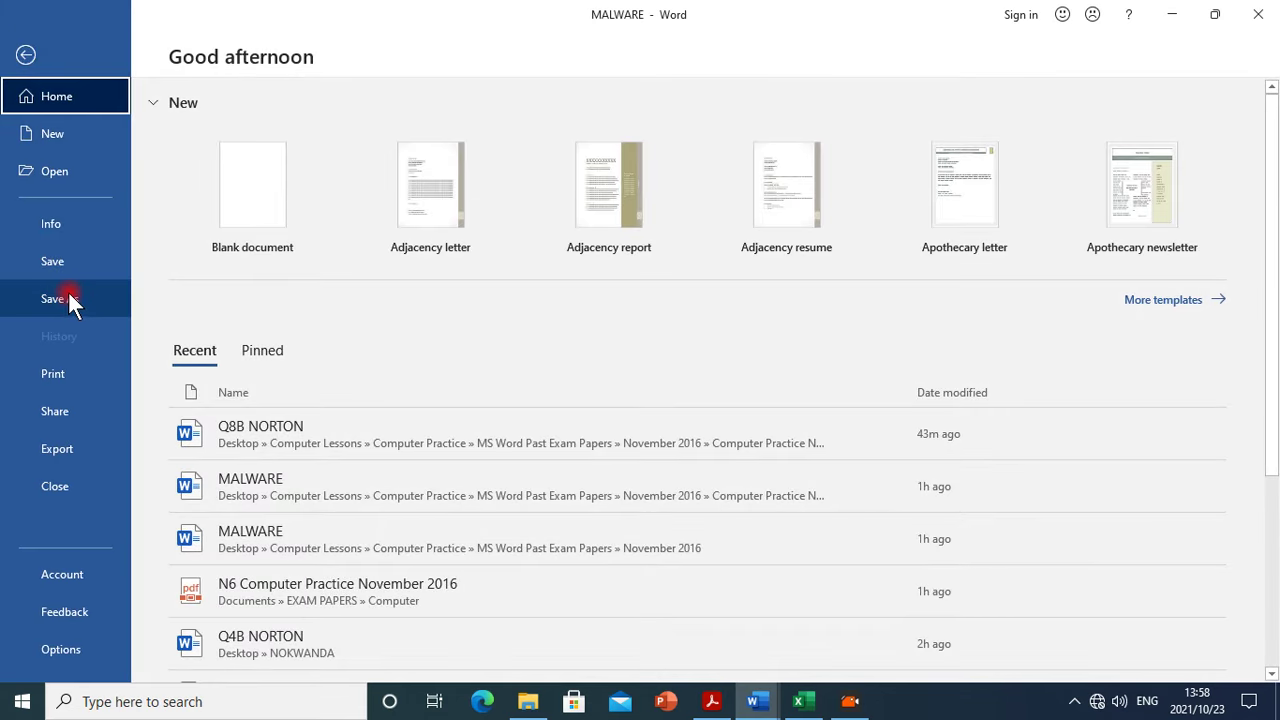
left_click(68, 292)
left_click(540, 222)
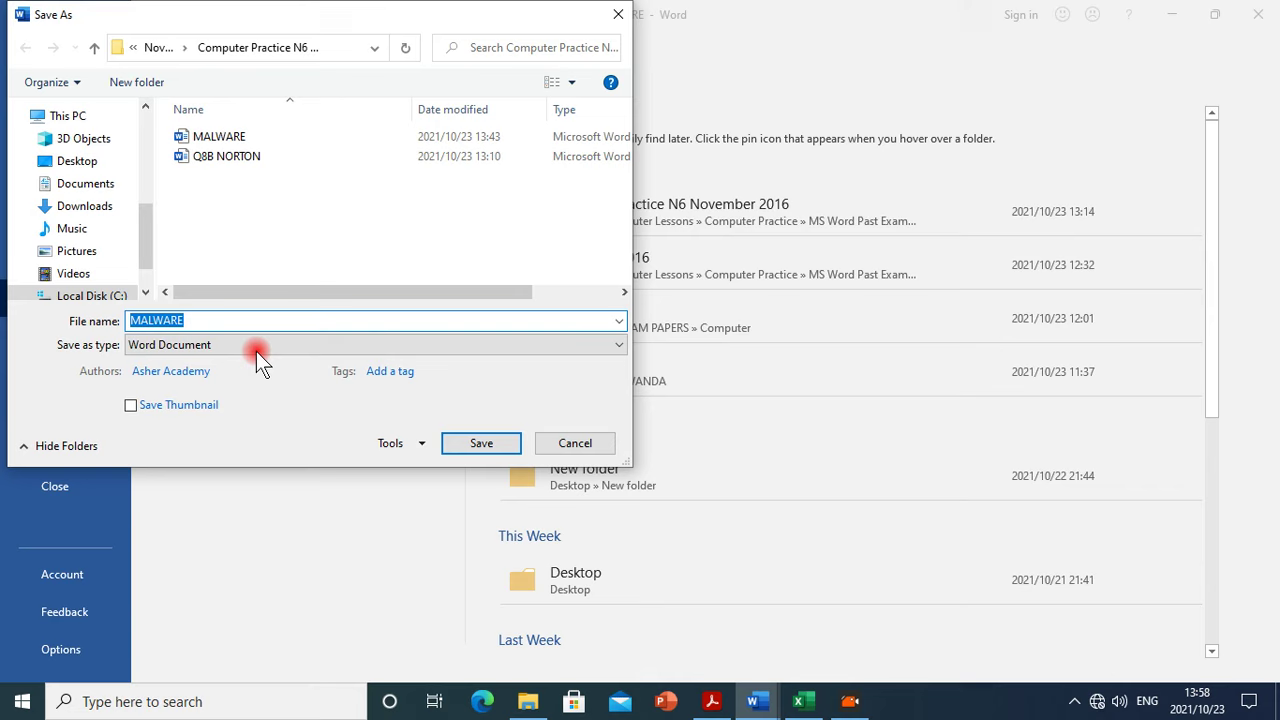
left_click(431, 377)
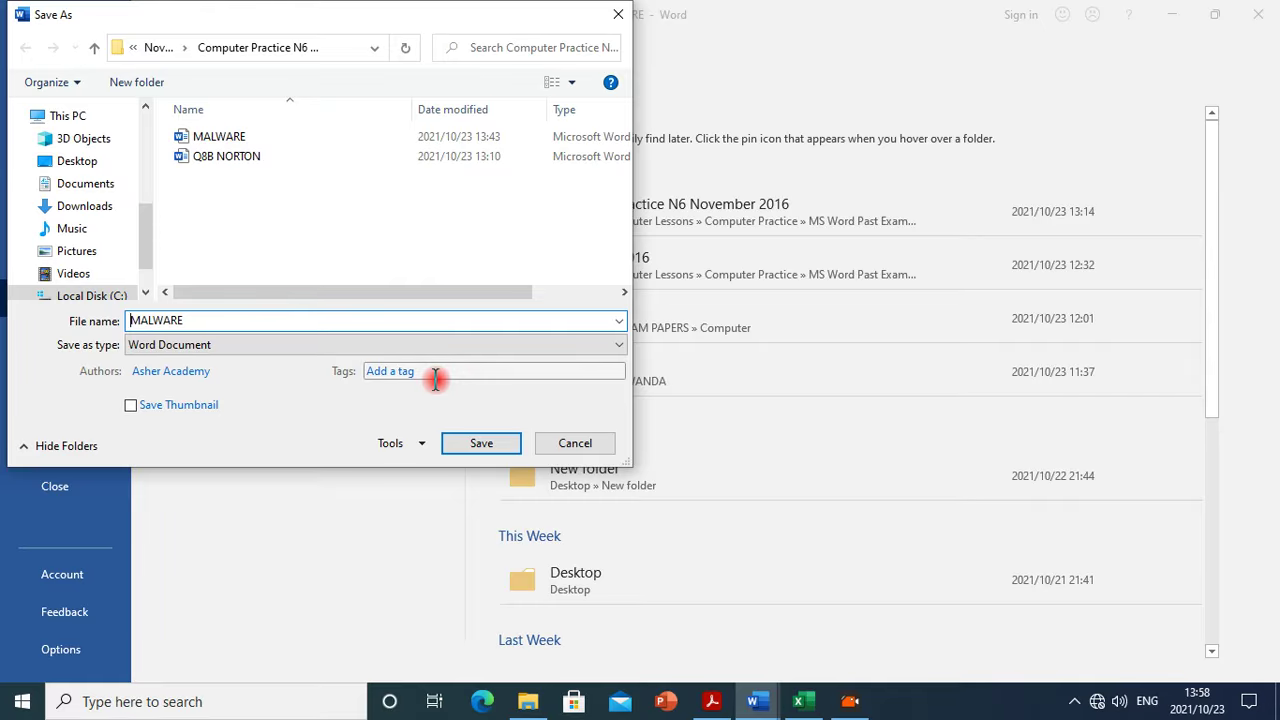
type("8")
type("6")
key("BackSpace")
type("5")
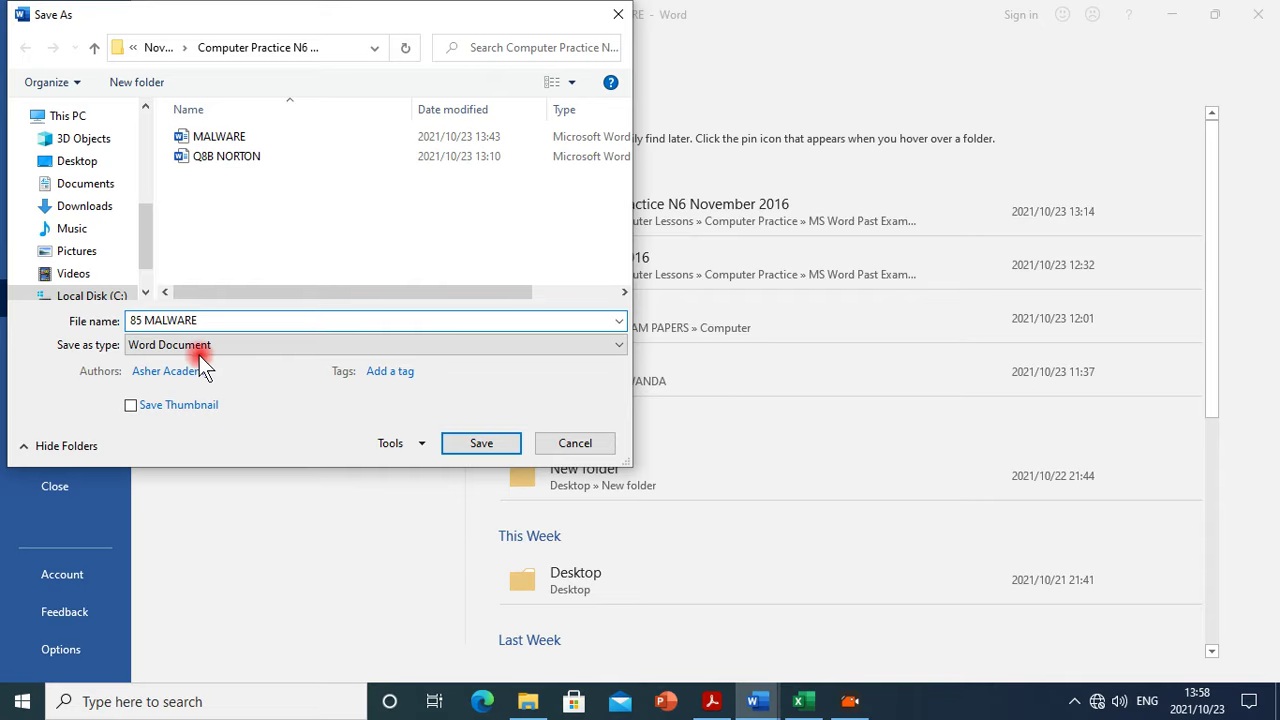
key("BackSpace")
key("BackSpace")
key("BackSpace")
type("Q5")
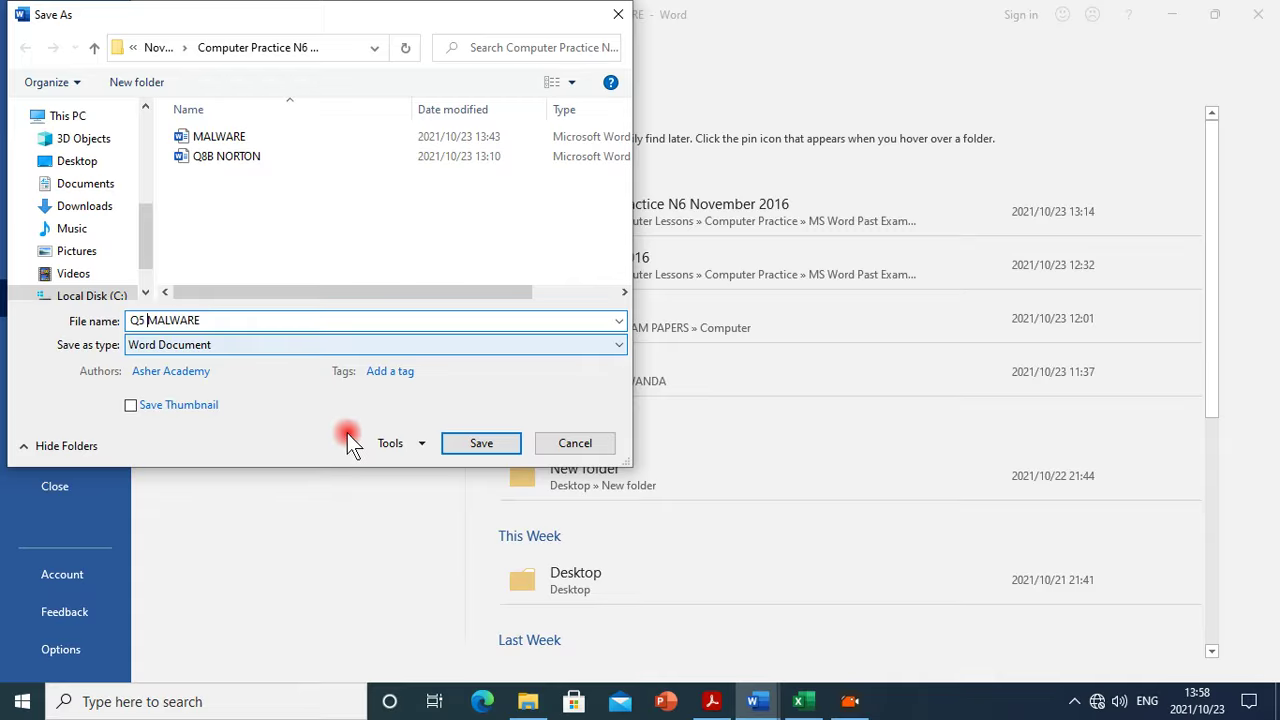
left_click(482, 442)
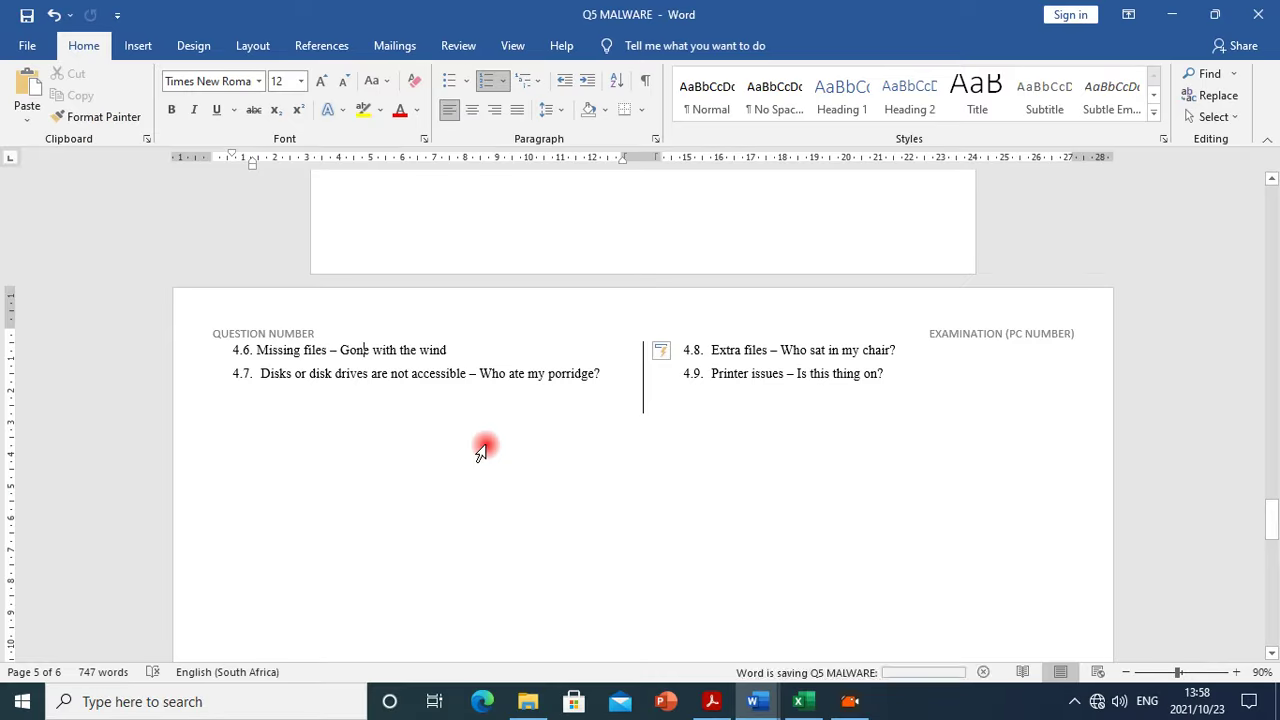
Review the Question 5 source text in the exam PDF again
left_click(712, 701)
scroll(1040, 468, "up", 10)
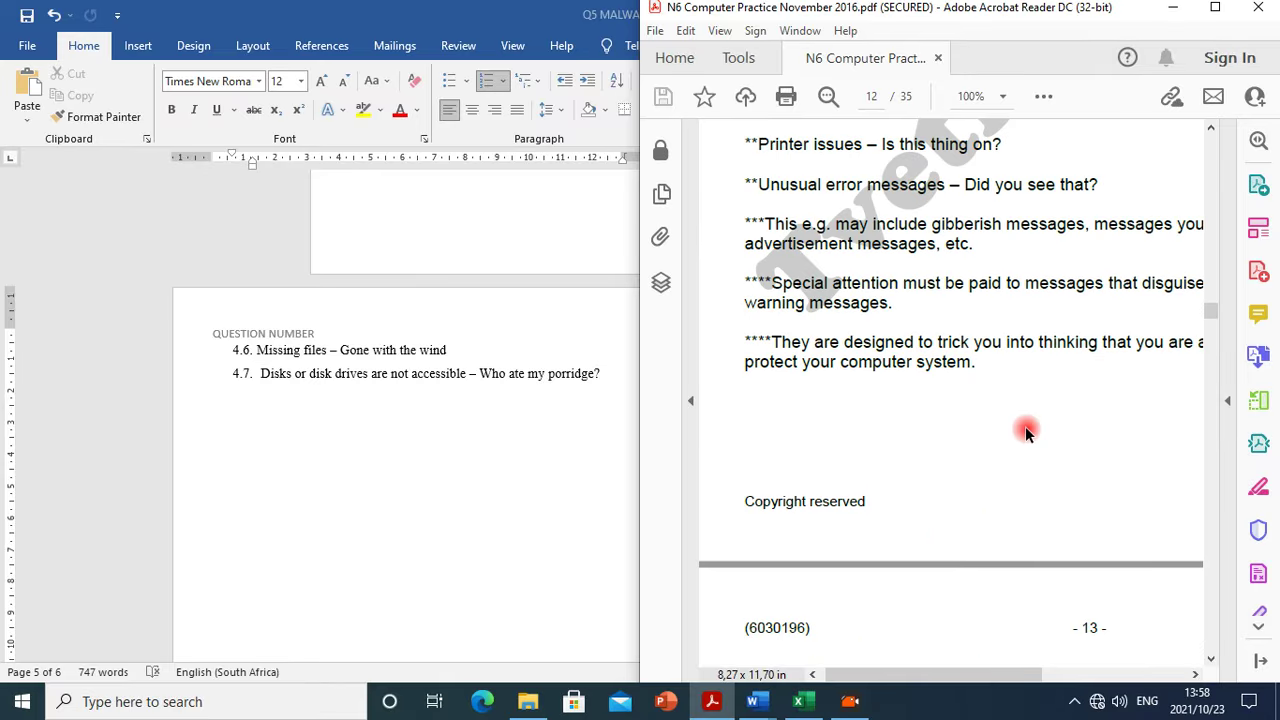
scroll(1027, 433, "up", 15)
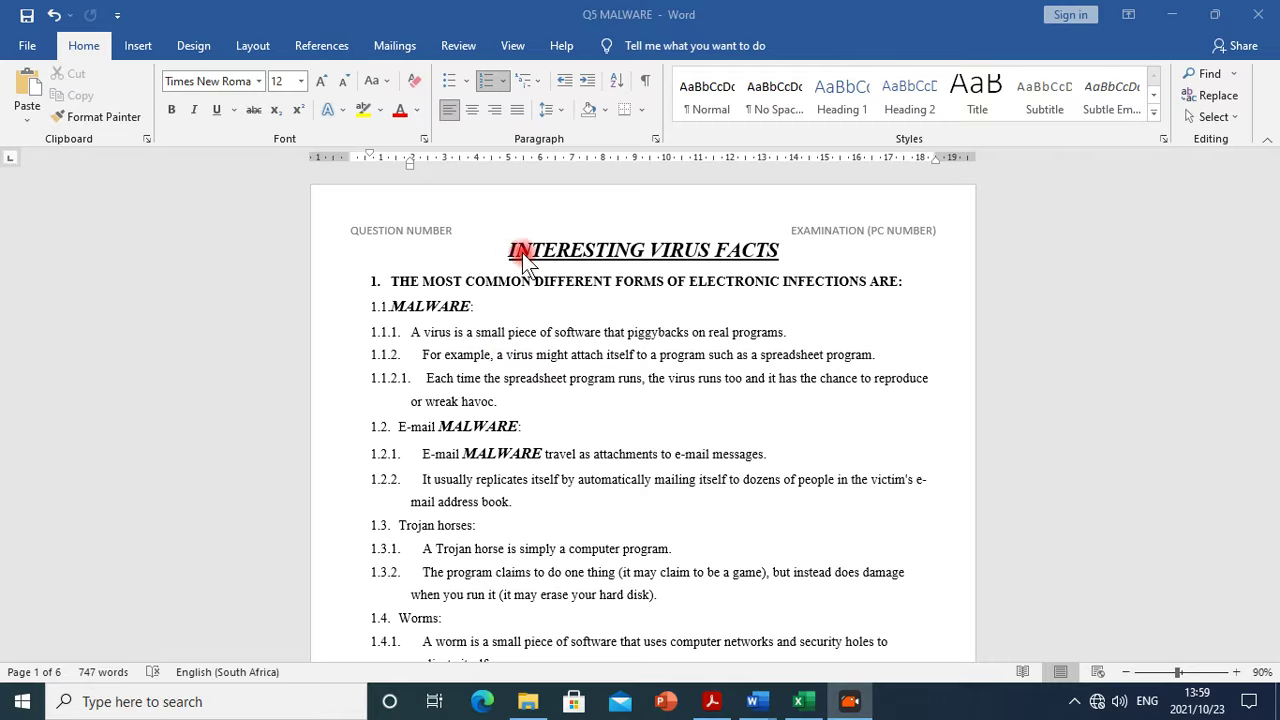
Retype the number 1. before the heading on the most common forms of electronic infections and open its automatic numbering options
left_click(393, 284)
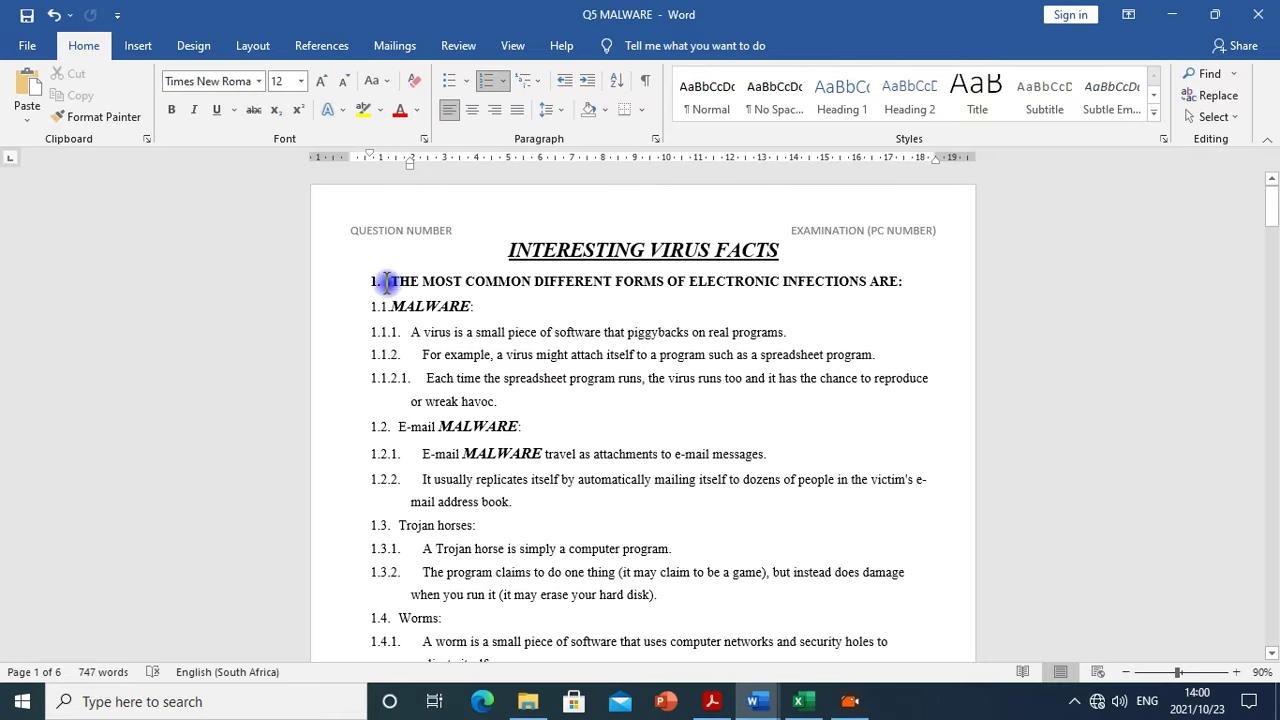
left_click(403, 280)
left_click(376, 284)
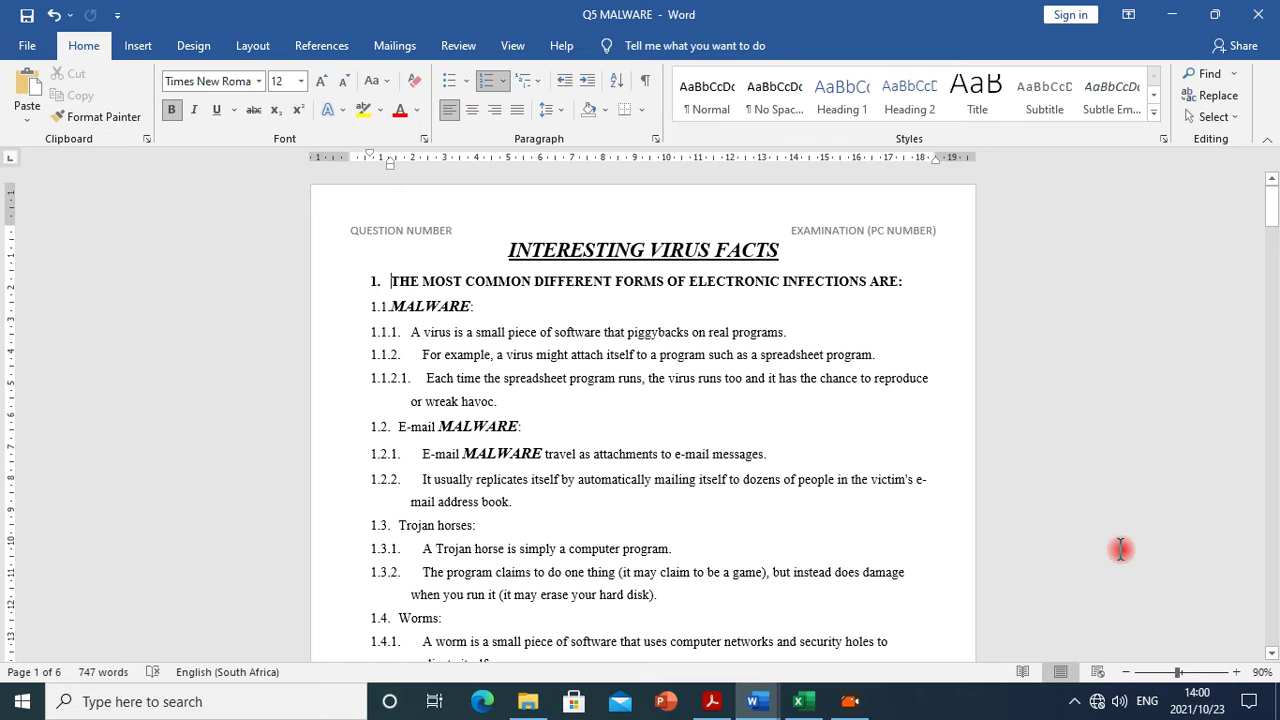
key("BackSpace")
type("1")
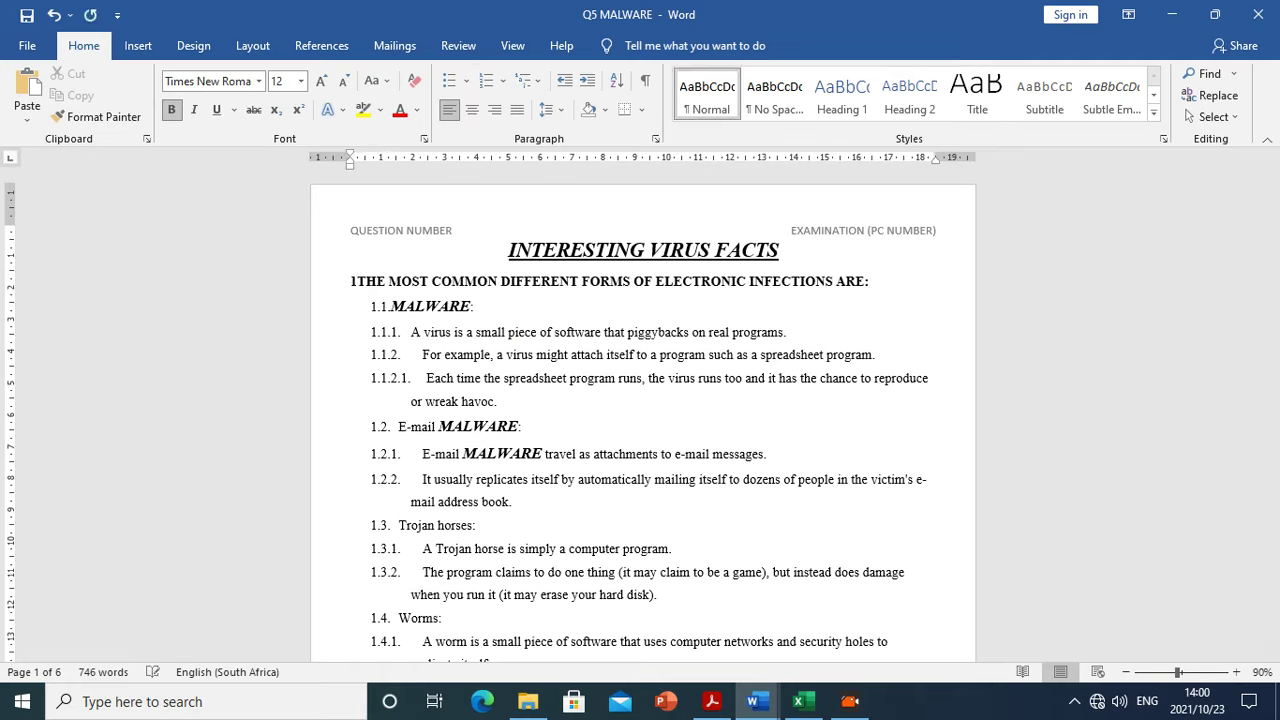
type(".")
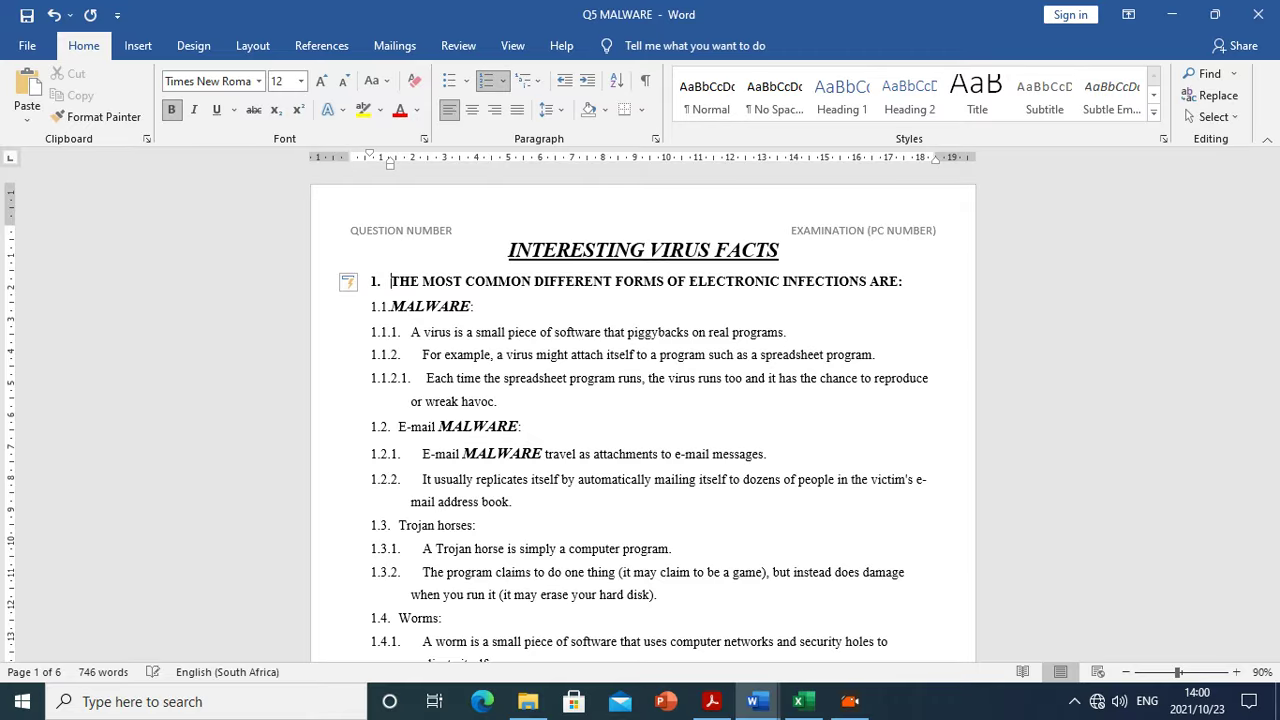
left_click(350, 282)
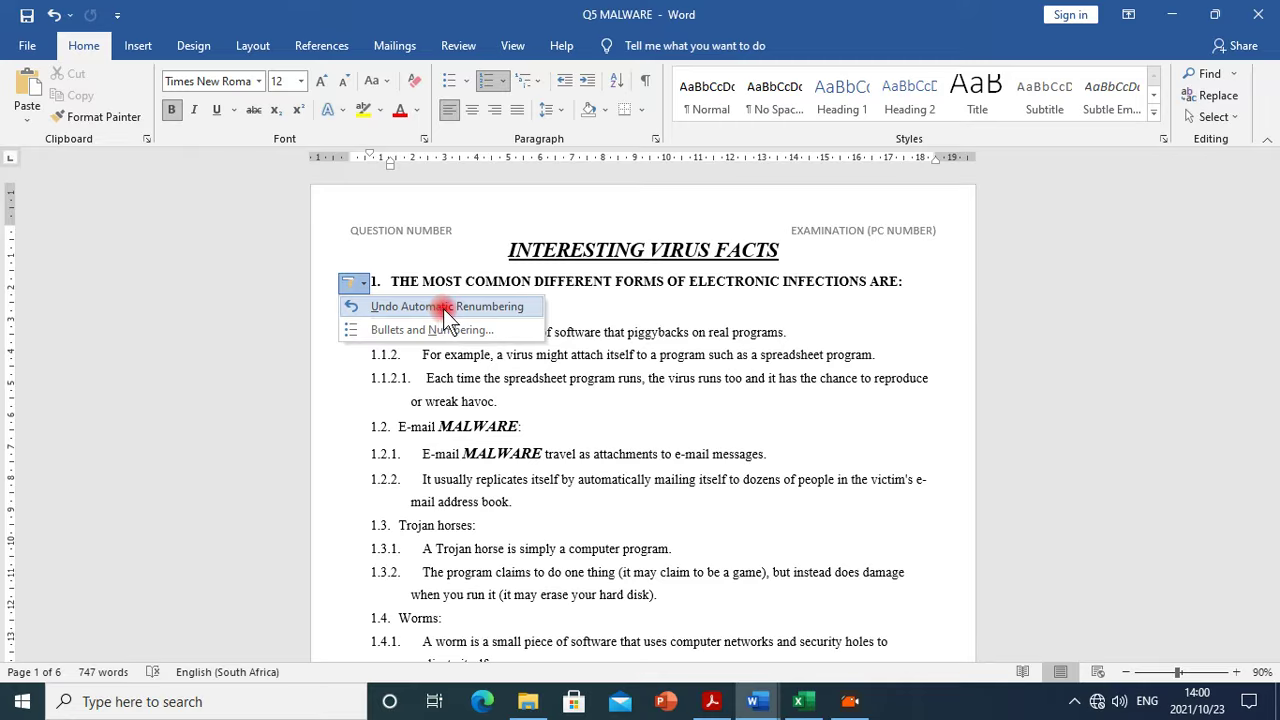
Remove the number before the heading on the most common forms of electronic infections, and undo the removal
left_click(390, 283)
key("BackSpace")
key("BackSpace")
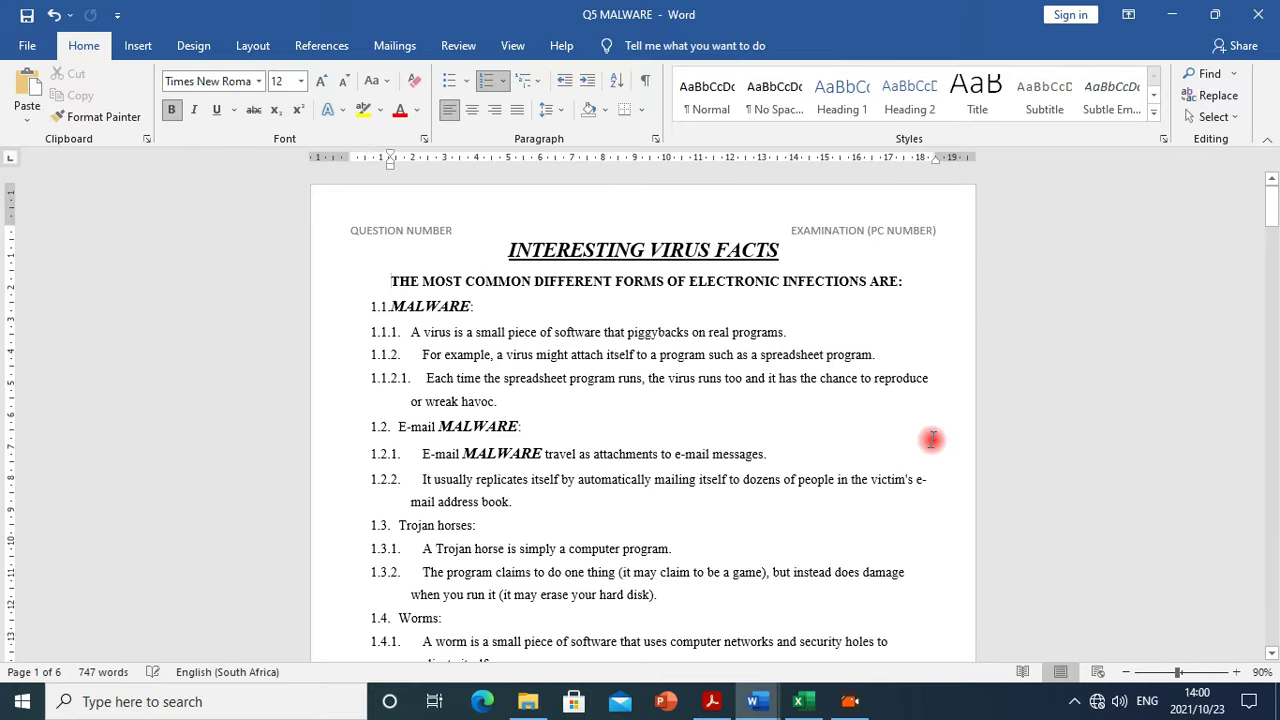
key("ctrl+z")
key("ctrl+z")
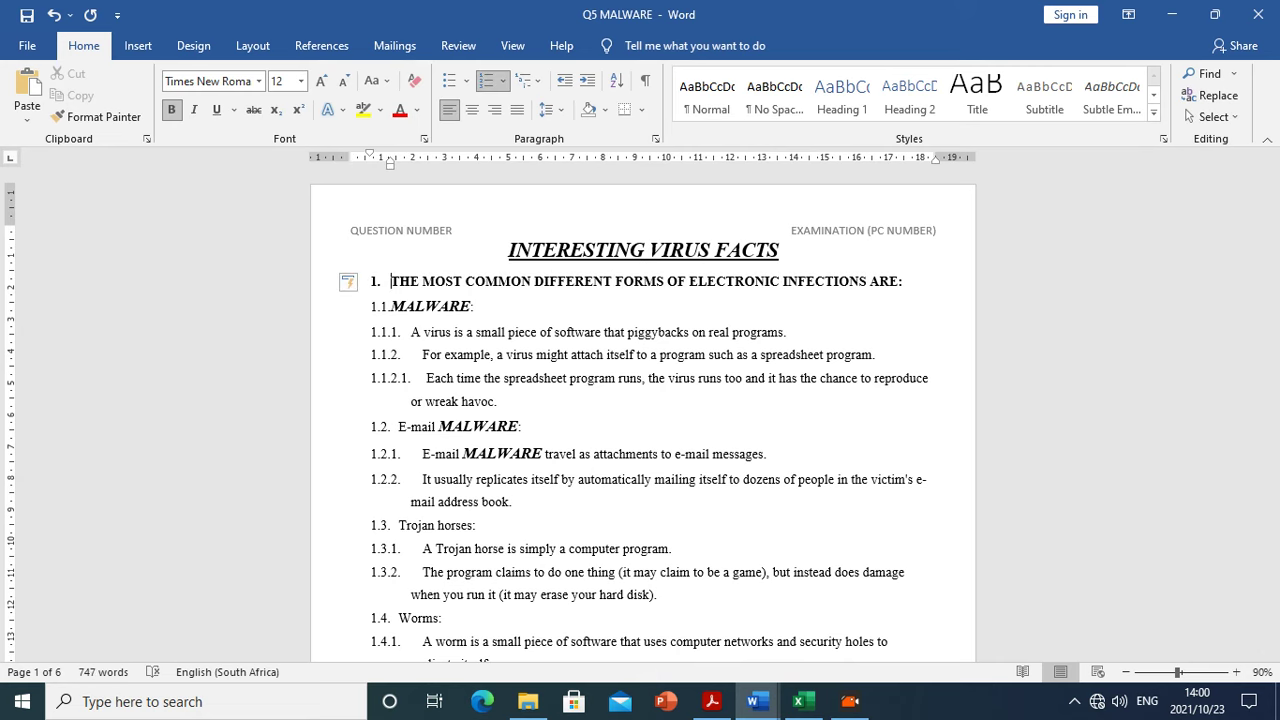
Remove the number before the heading on the most common forms of electronic infections and open the AutoCorrect options from the proofing settings
key("BackSpace")
key("BackSpace")
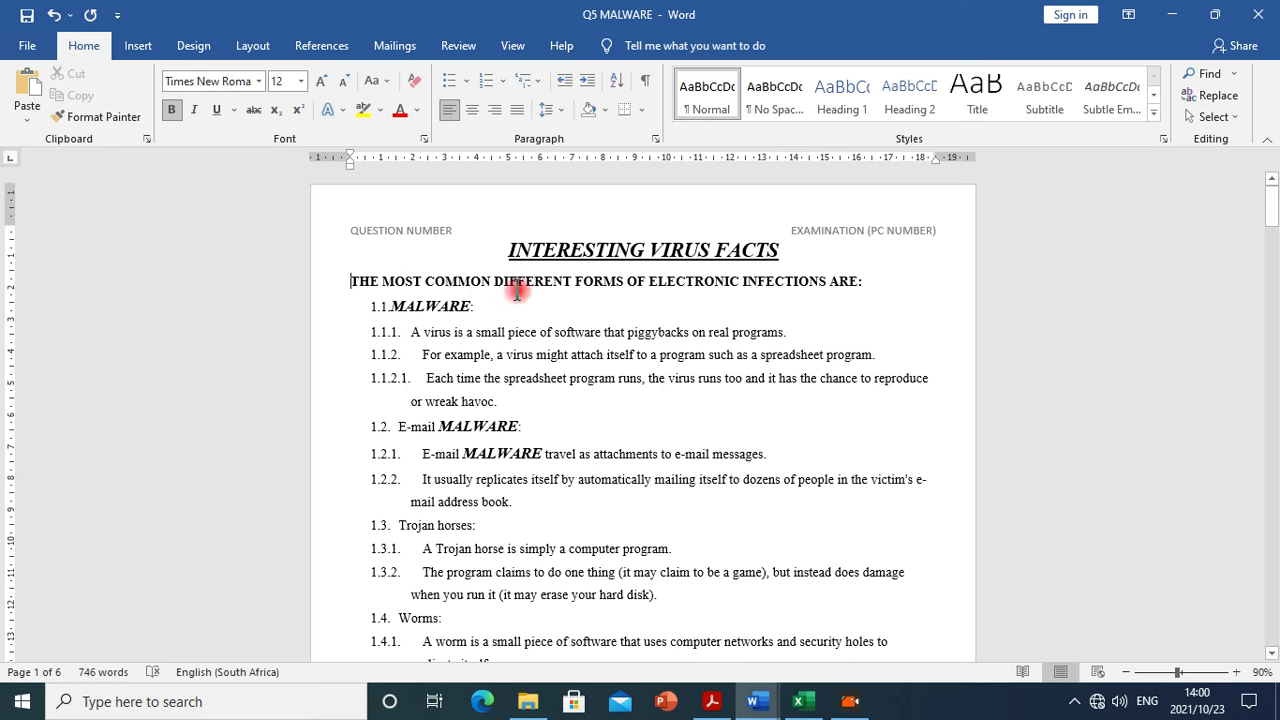
left_click(31, 46)
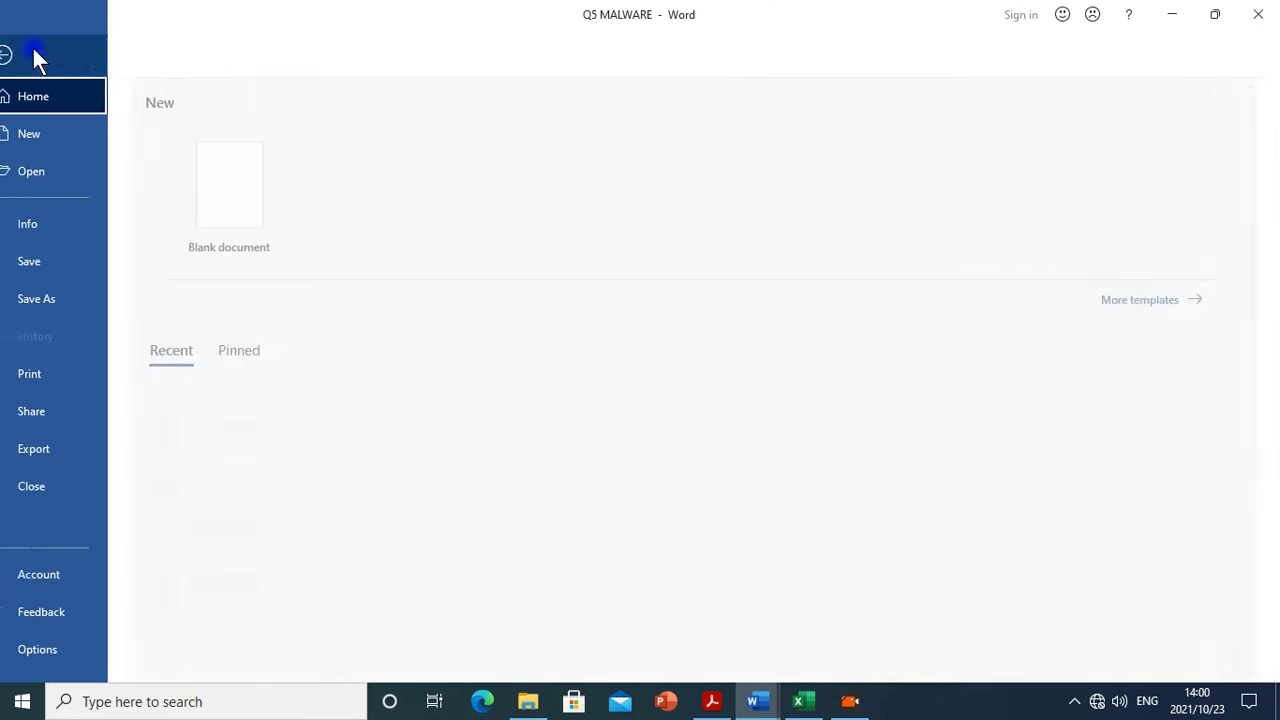
left_click(68, 657)
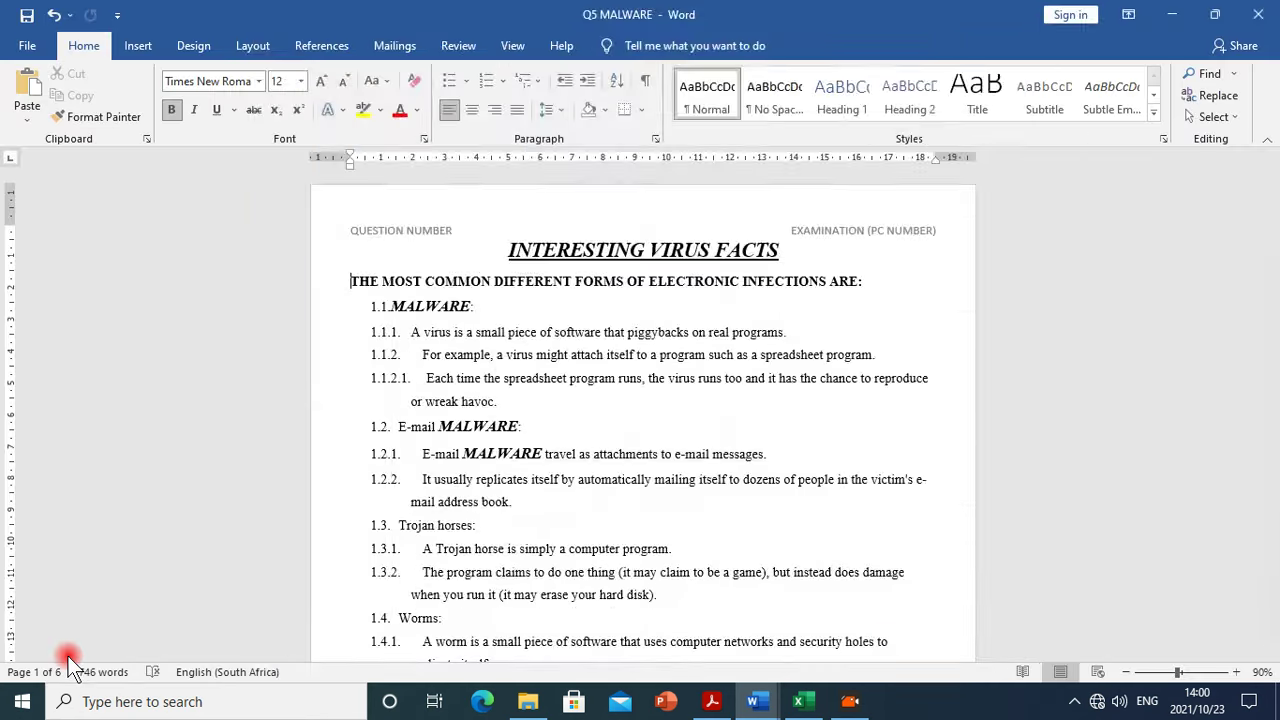
left_click(289, 125)
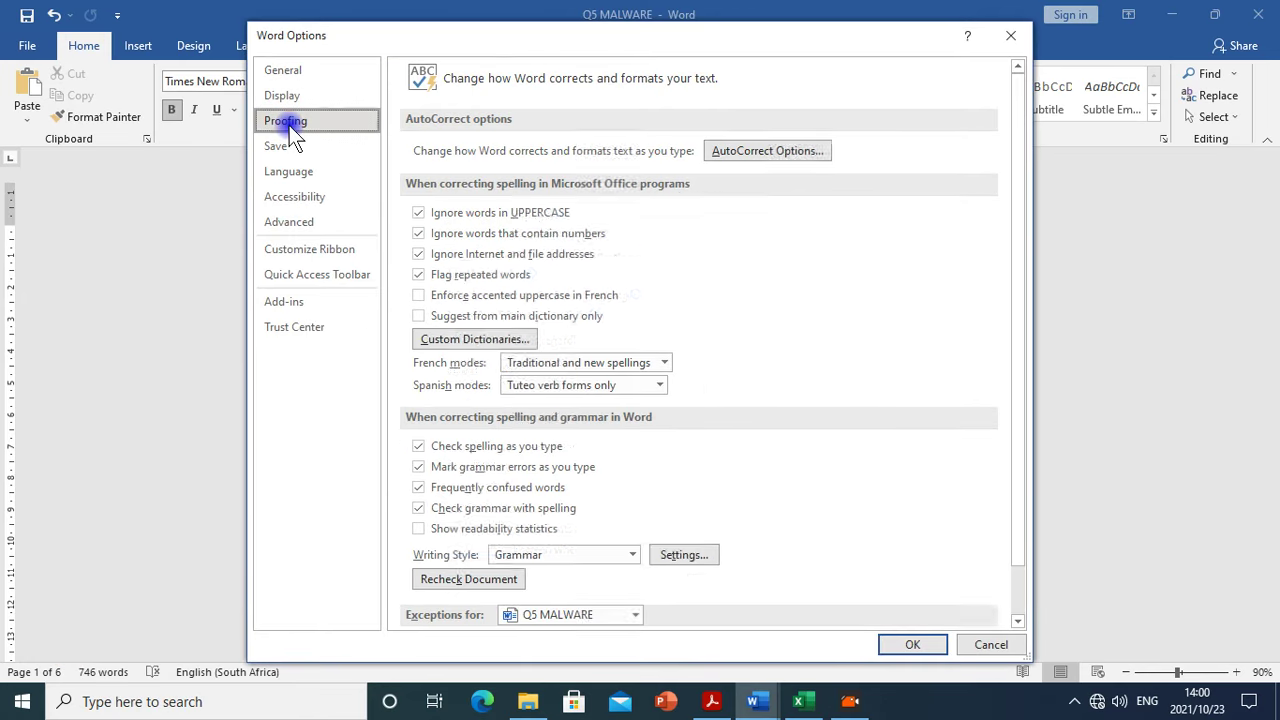
left_click(818, 150)
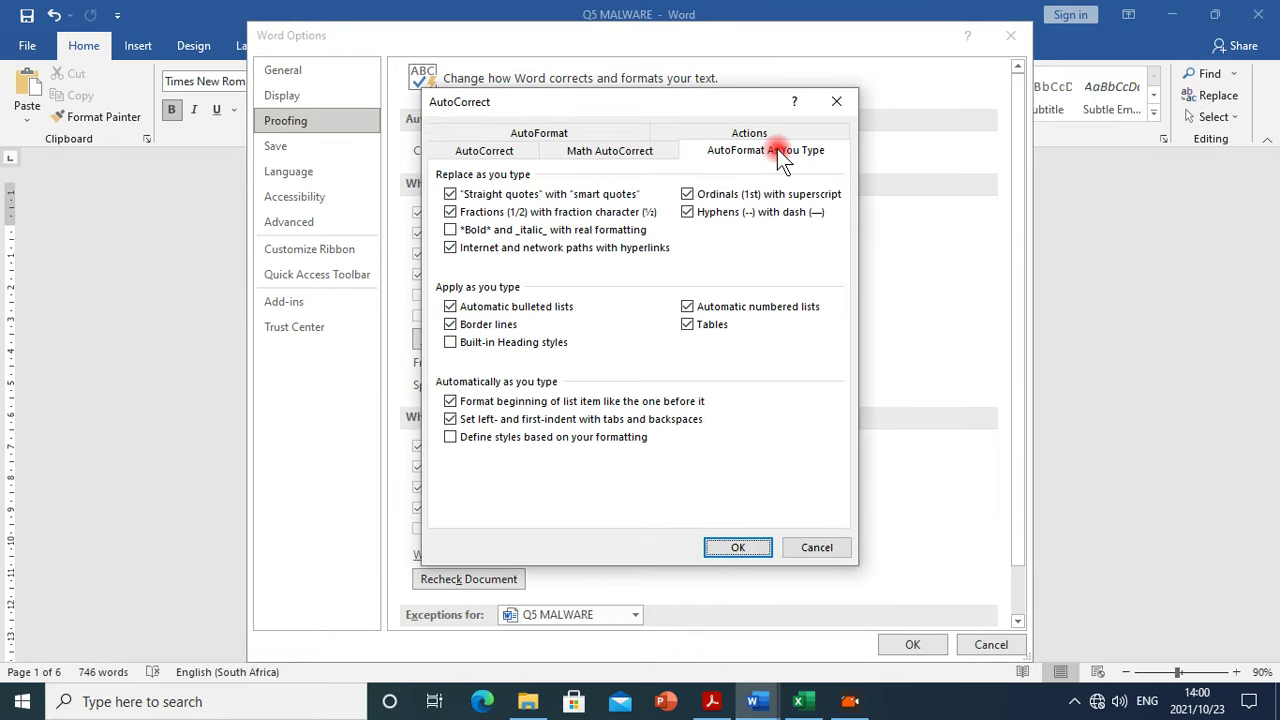
Turn off Automatic numbered lists in the AutoFormat As You Type settings and apply the options
left_click(650, 150)
left_click(770, 152)
left_click(535, 138)
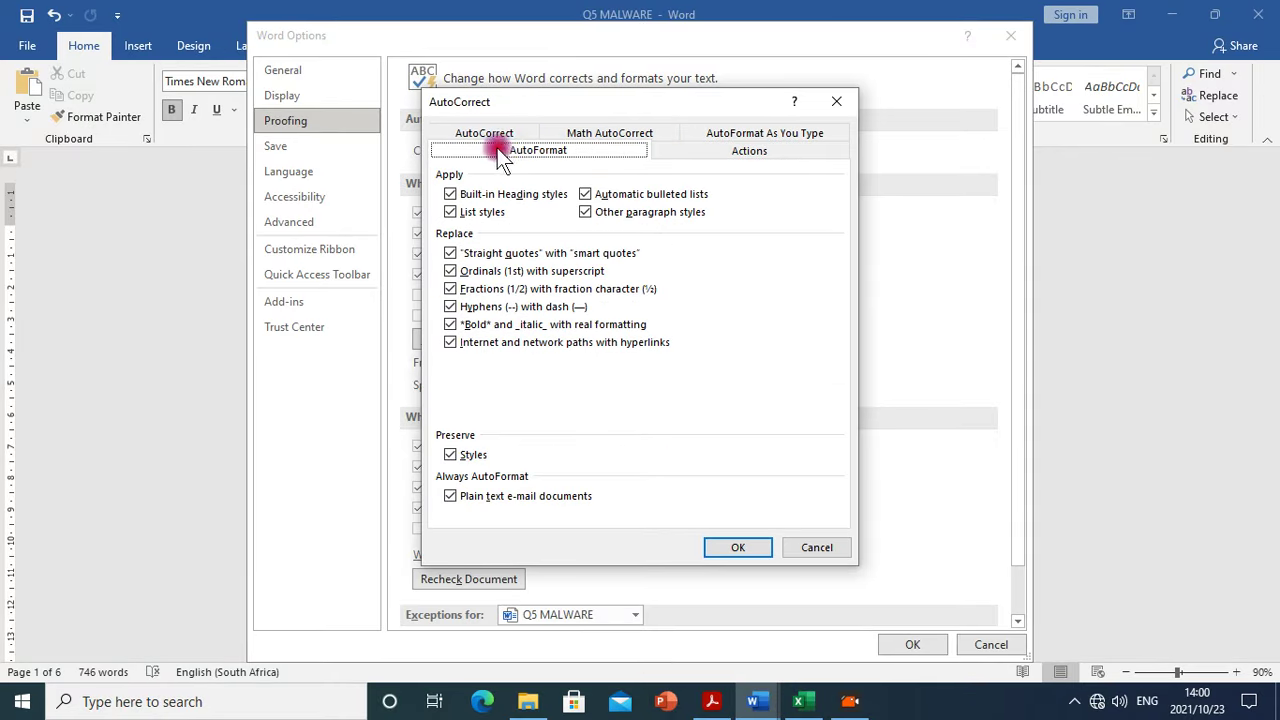
left_click(506, 135)
left_click(662, 134)
left_click(740, 134)
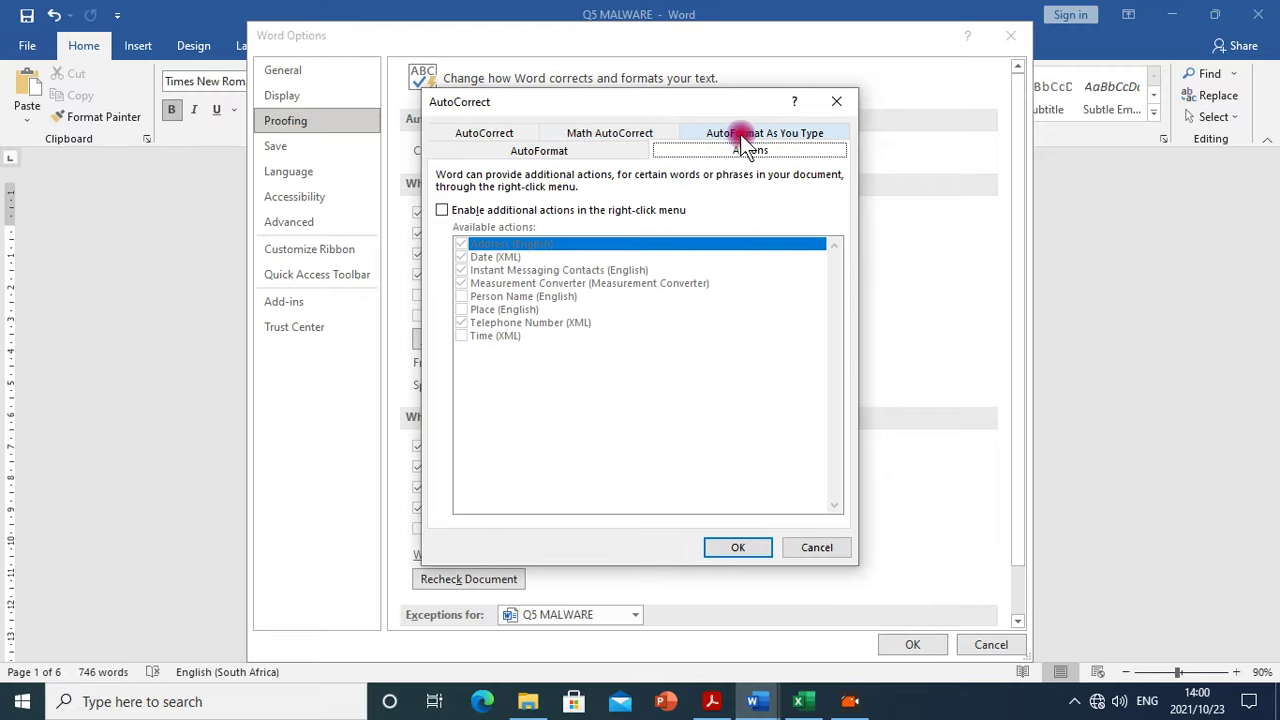
left_click(756, 152)
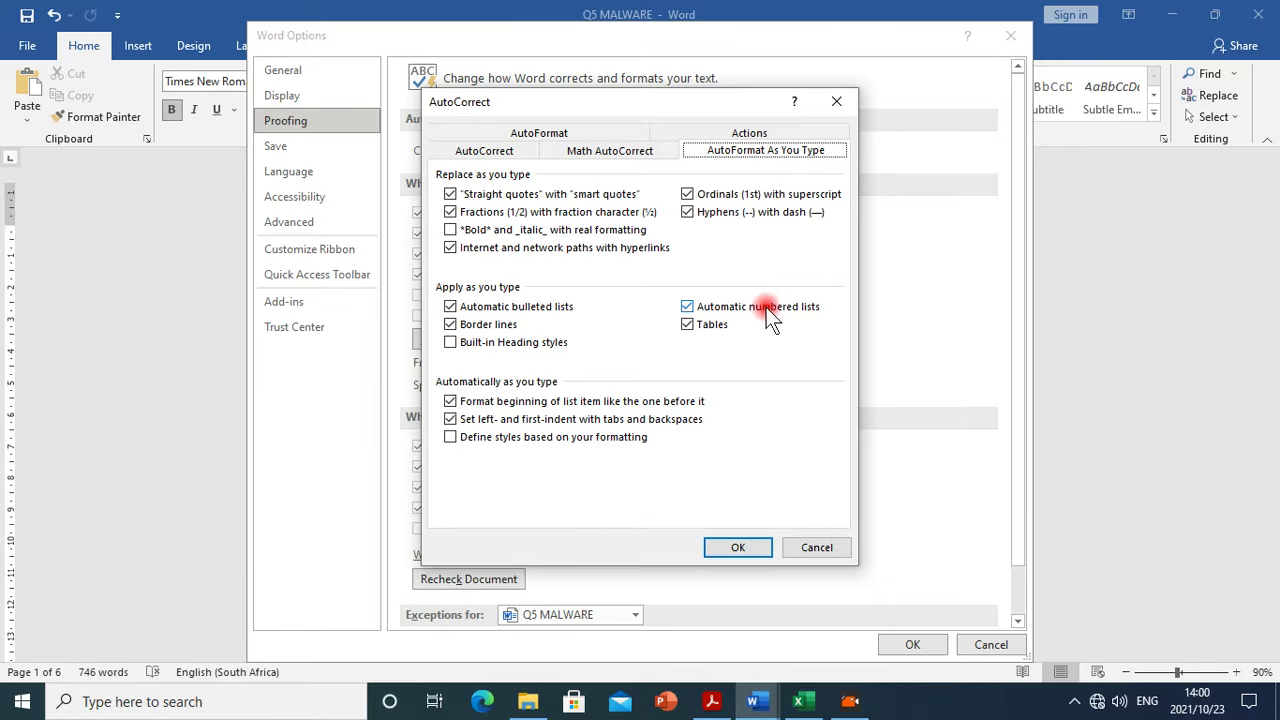
left_click(688, 308)
left_click(688, 308)
left_click(738, 548)
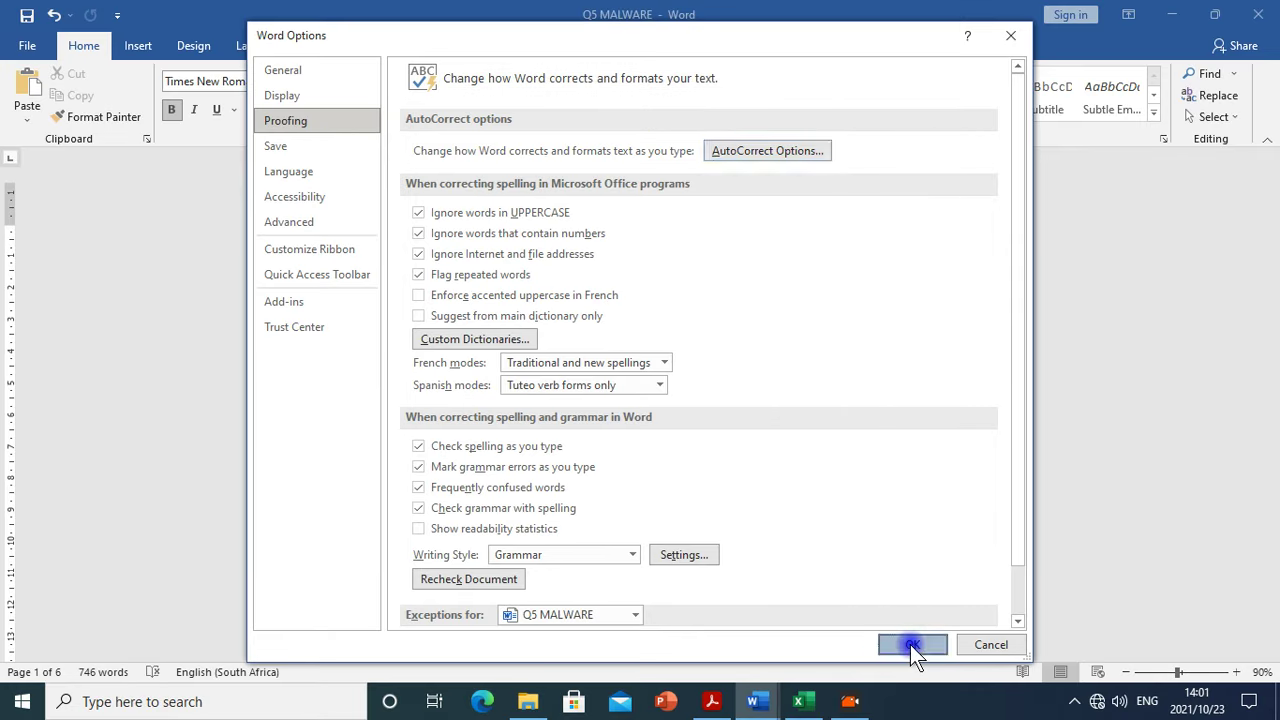
left_click(910, 645)
Enter 1. as plain text before the electronic infections heading and check whether the number can be edited
type("1")
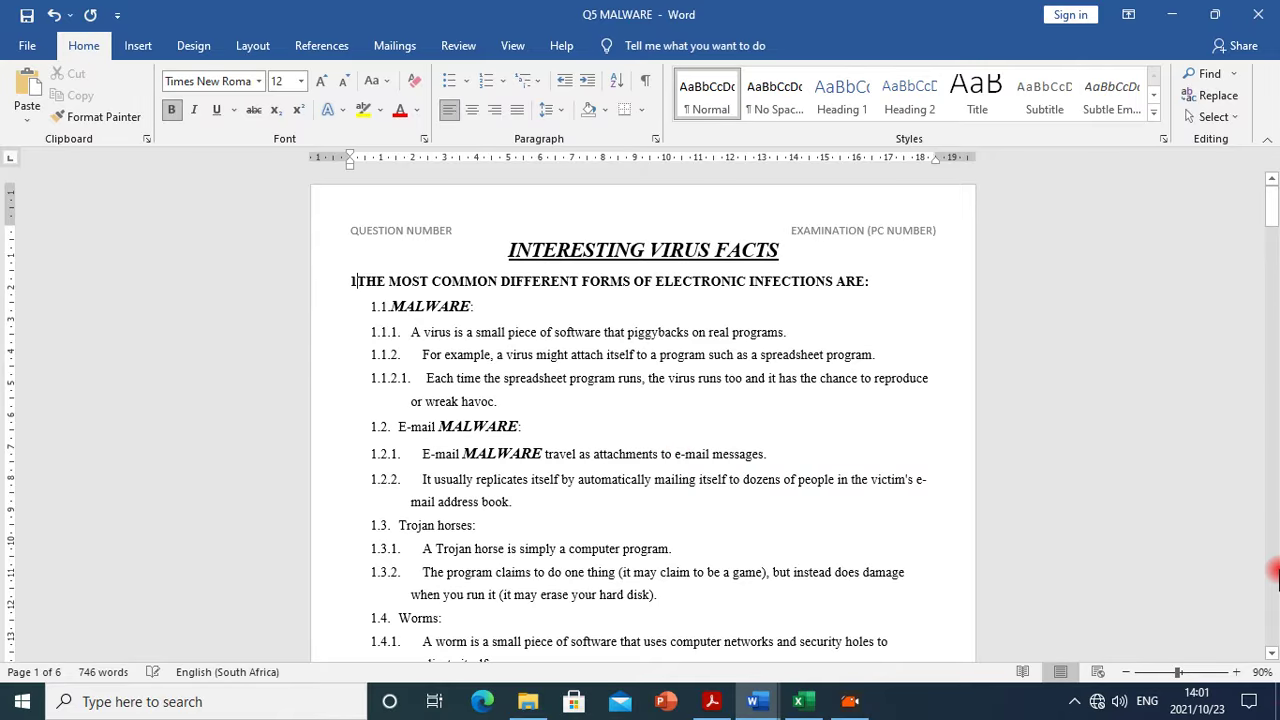
type(".THE")
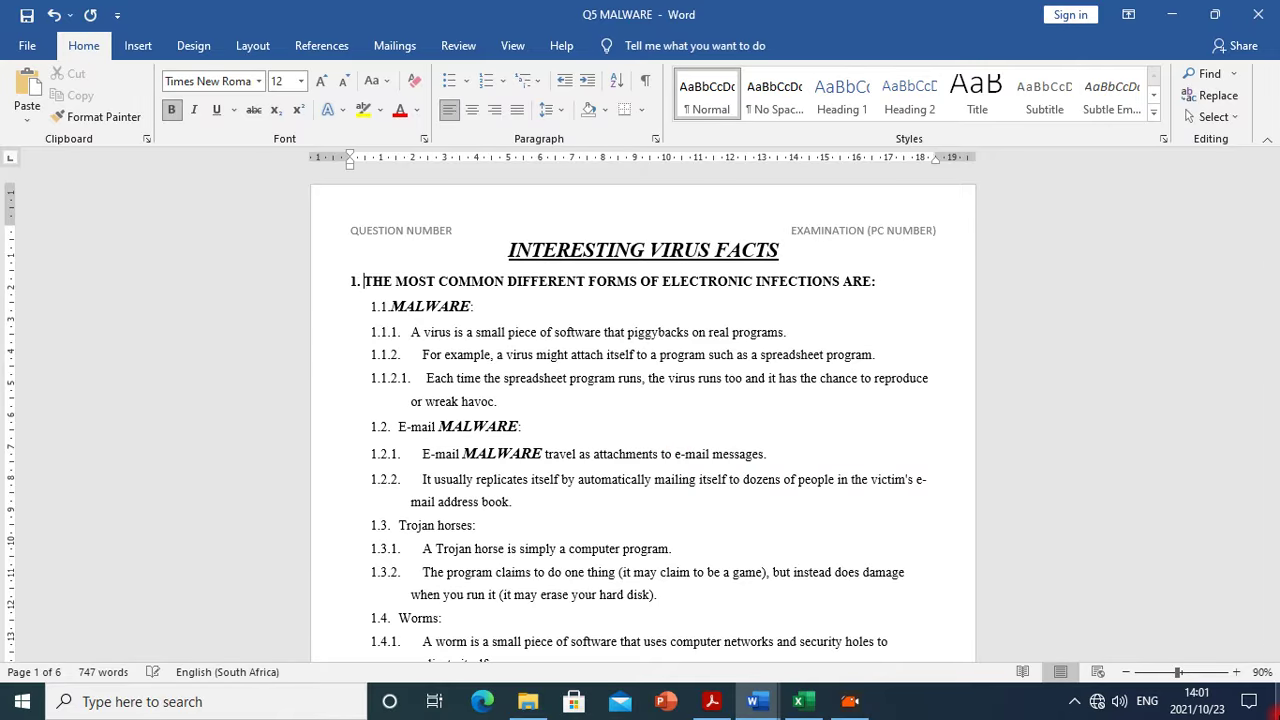
left_click(373, 278)
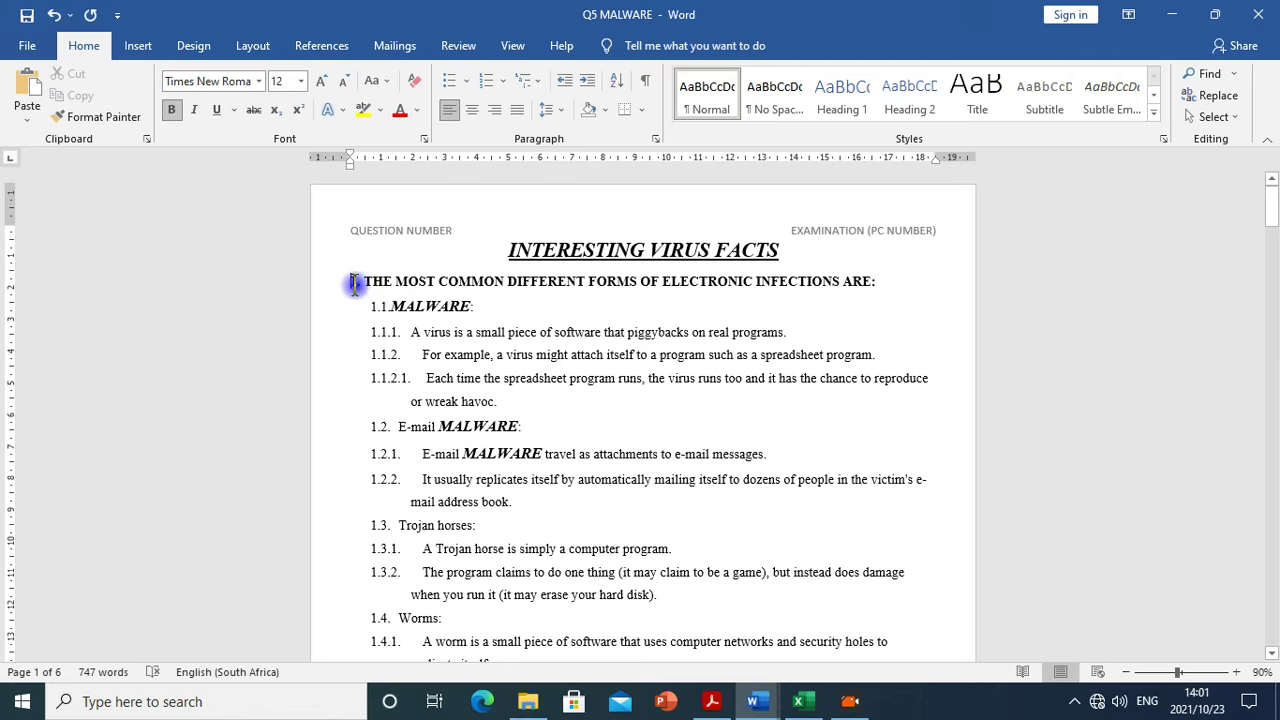
left_click(360, 280)
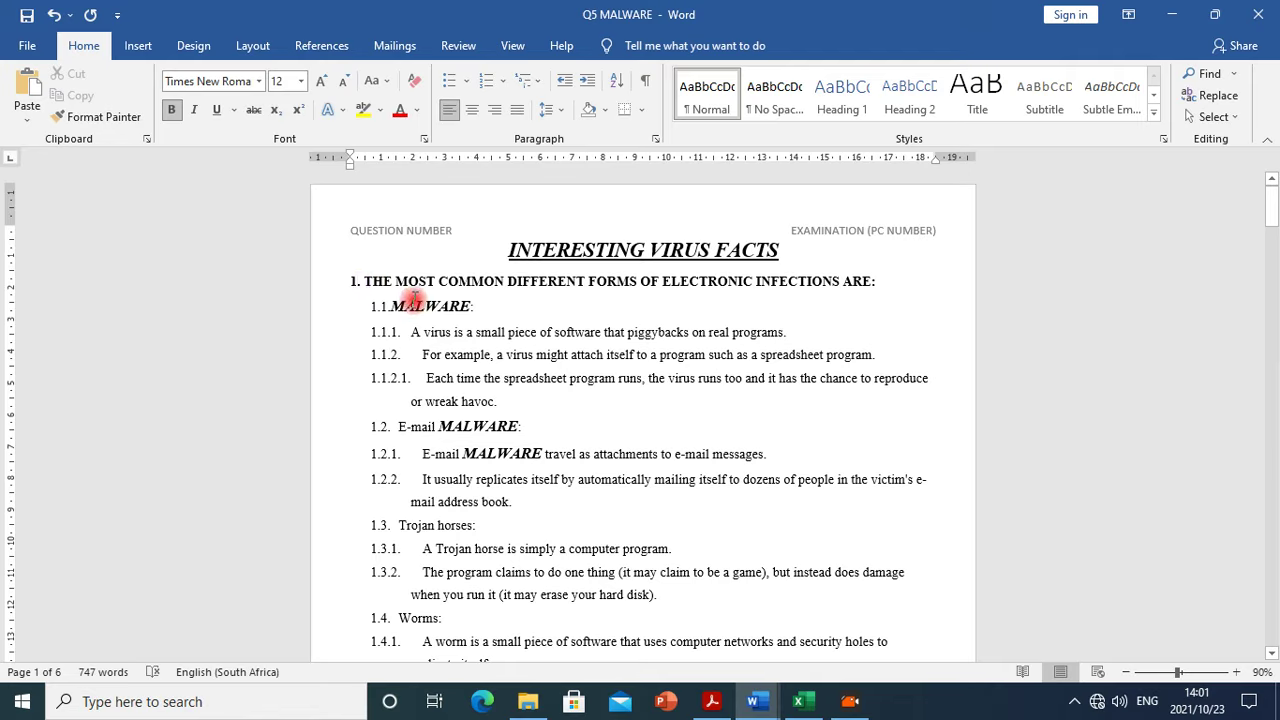
left_click(358, 280)
type(".")
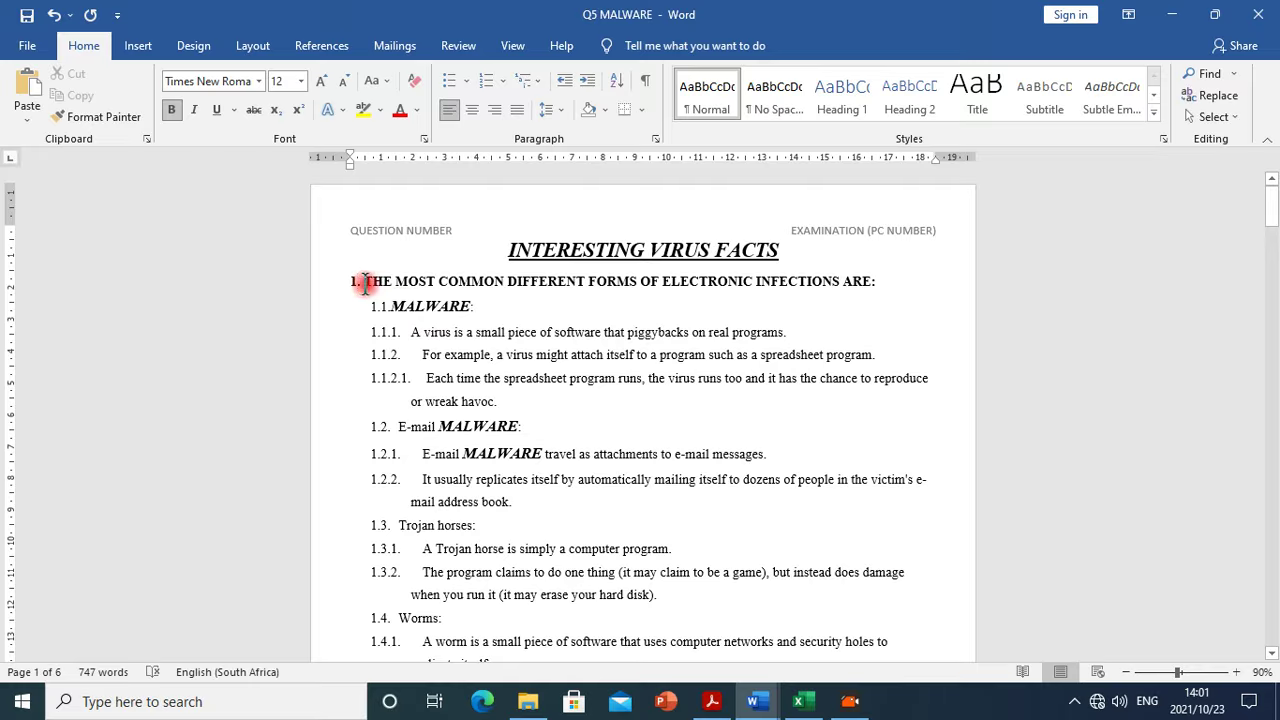
Delete the plain-text number before the electronic infections heading
key("BackSpace")
key("BackSpace")
key("BackSpace")
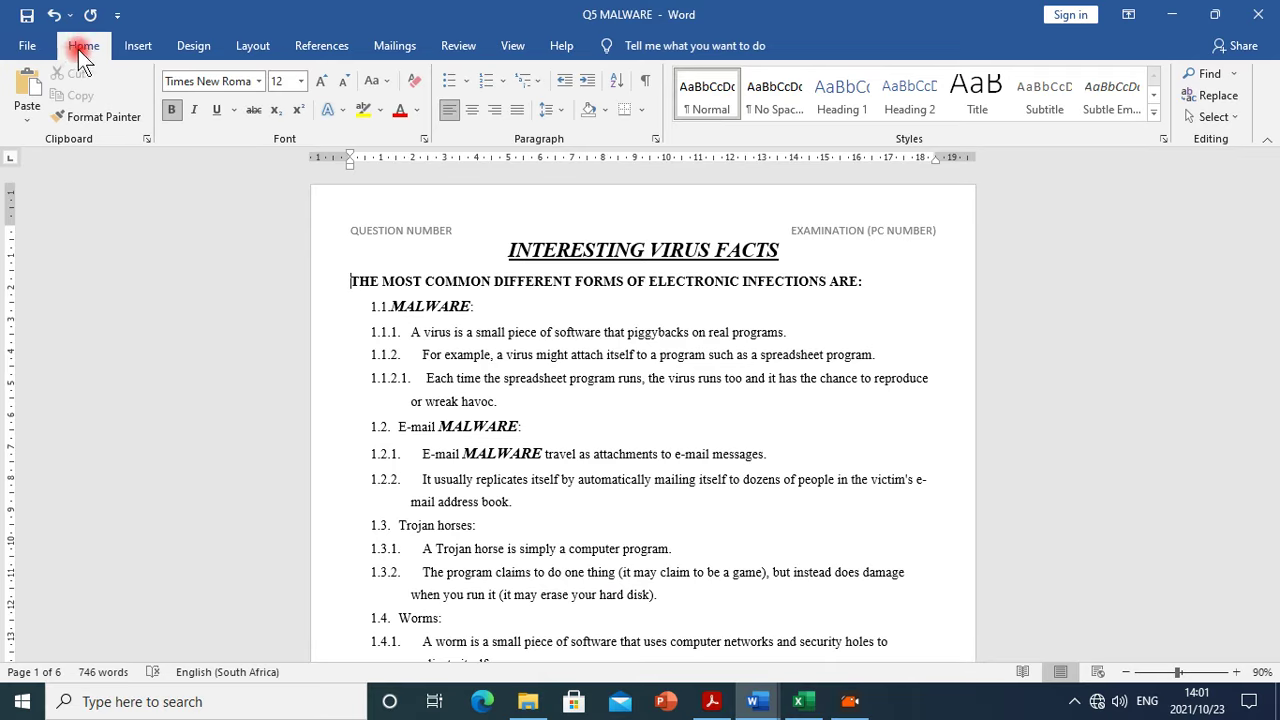
Turn Automatic numbered lists back on in the AutoFormat As You Type settings and apply the options
left_click(26, 46)
left_click(68, 652)
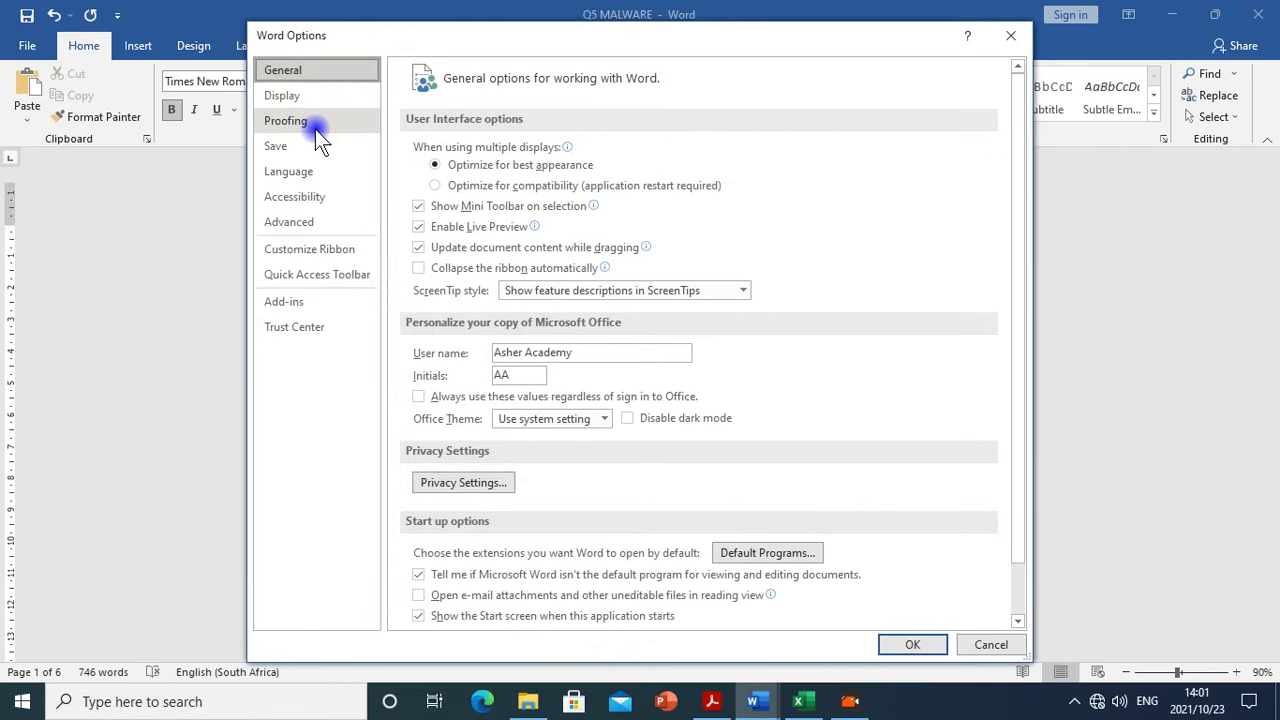
left_click(286, 121)
left_click(757, 150)
left_click(766, 150)
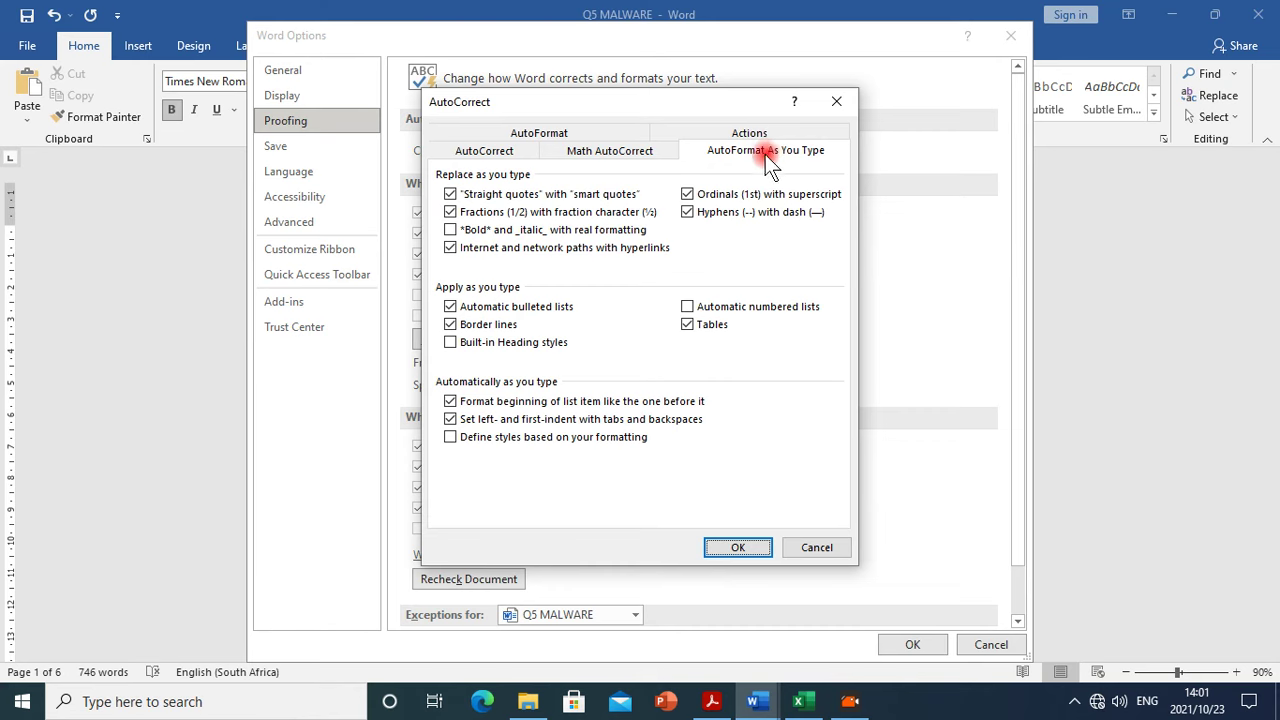
left_click(790, 157)
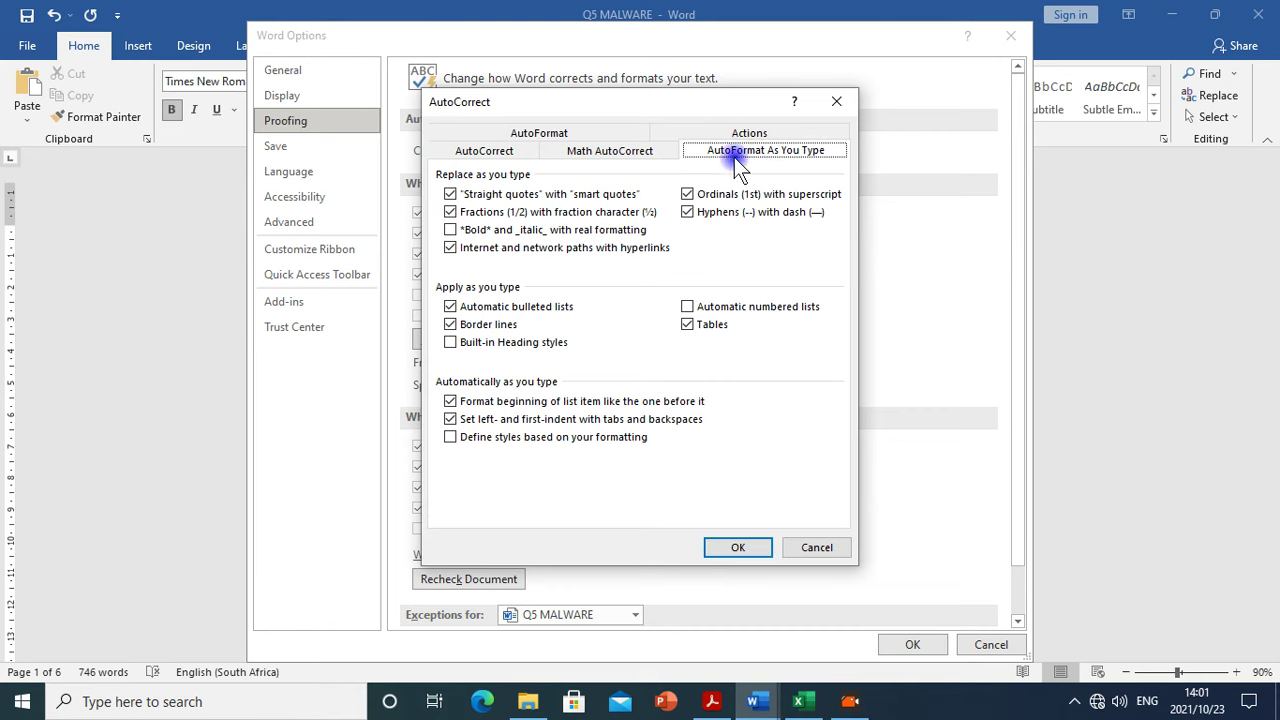
left_click(688, 307)
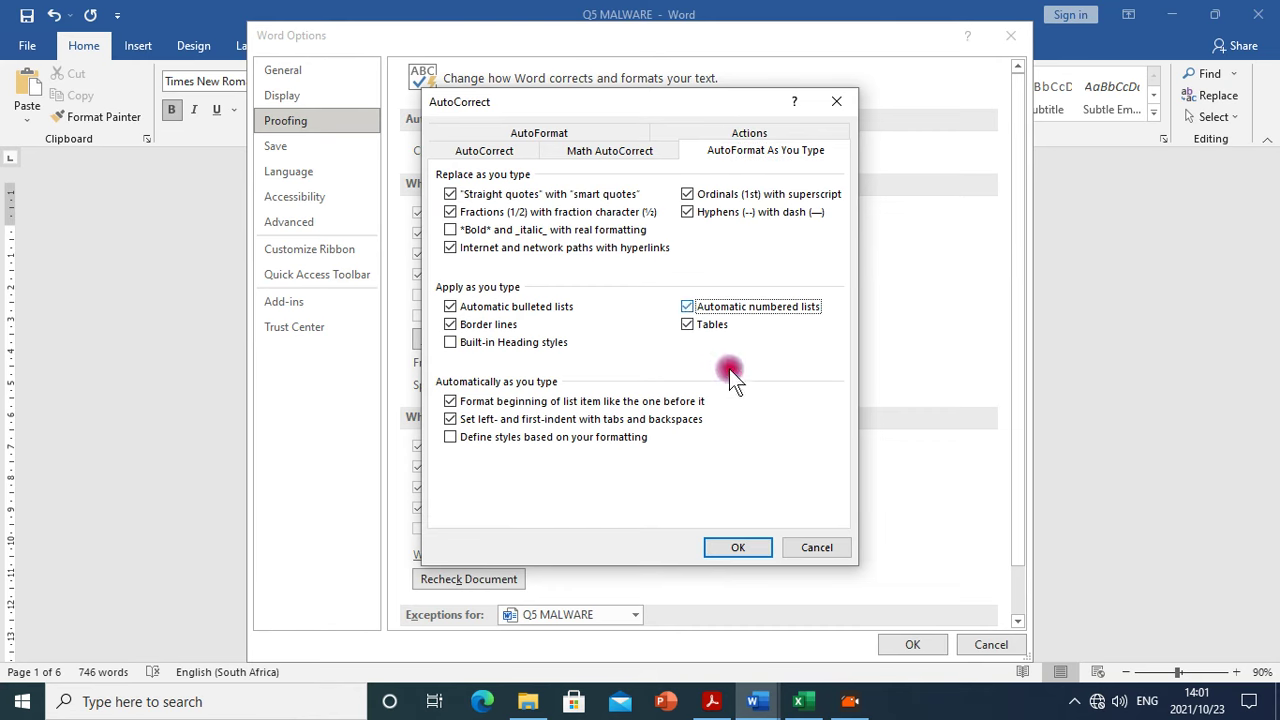
left_click(745, 551)
left_click(913, 646)
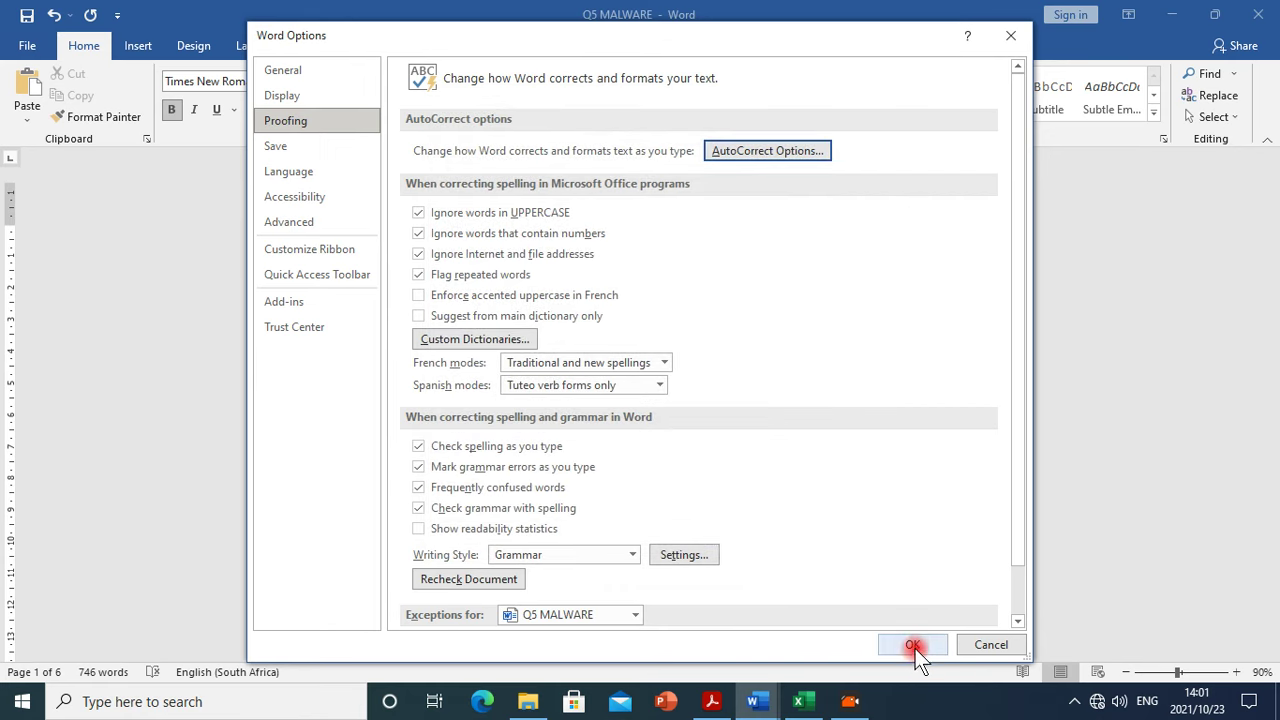
Add 1. as an automatic list number before the electronic infections heading and review the numbered sections down to Worms
type("1.")
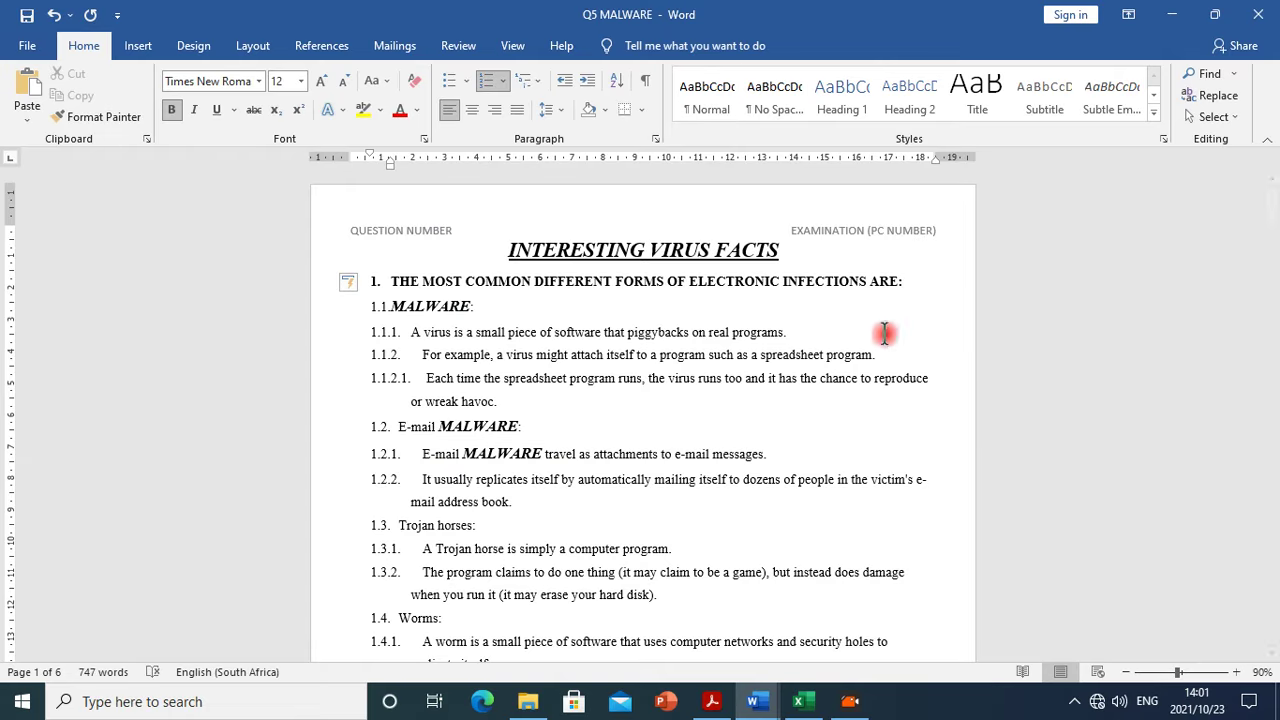
left_click(375, 281)
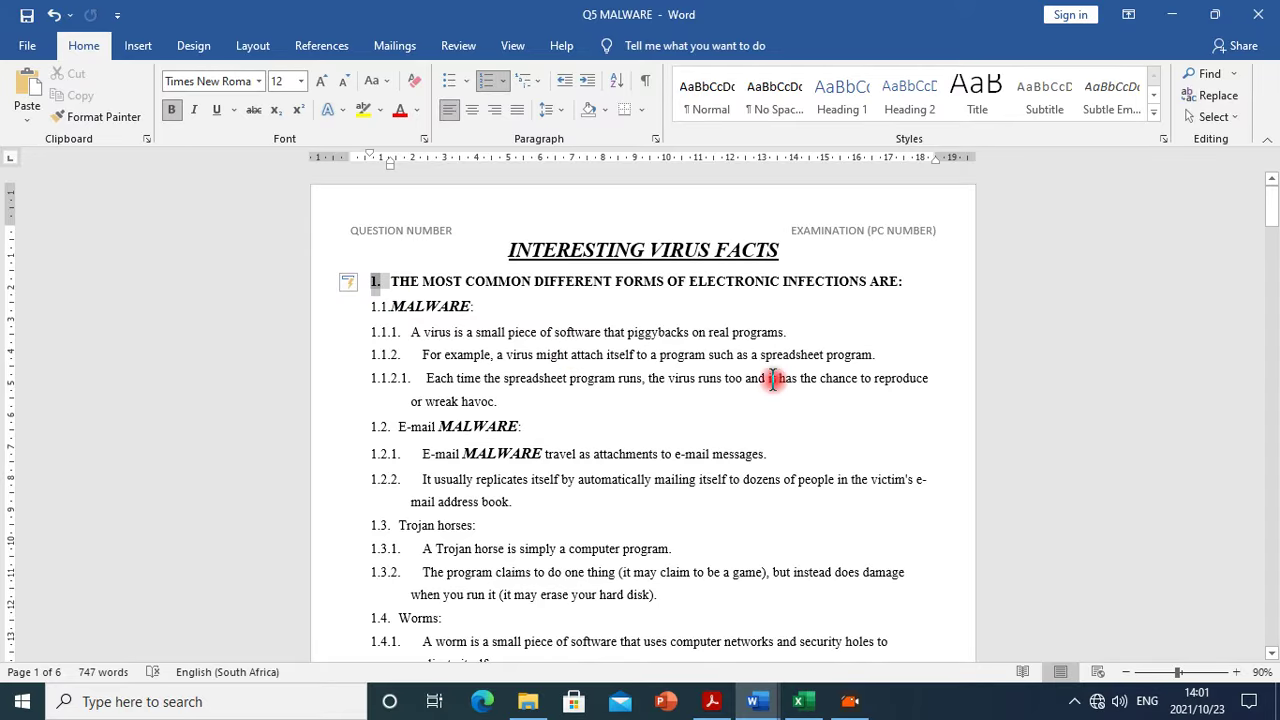
scroll(801, 392, "down", 1)
scroll(801, 392, "down", 3)
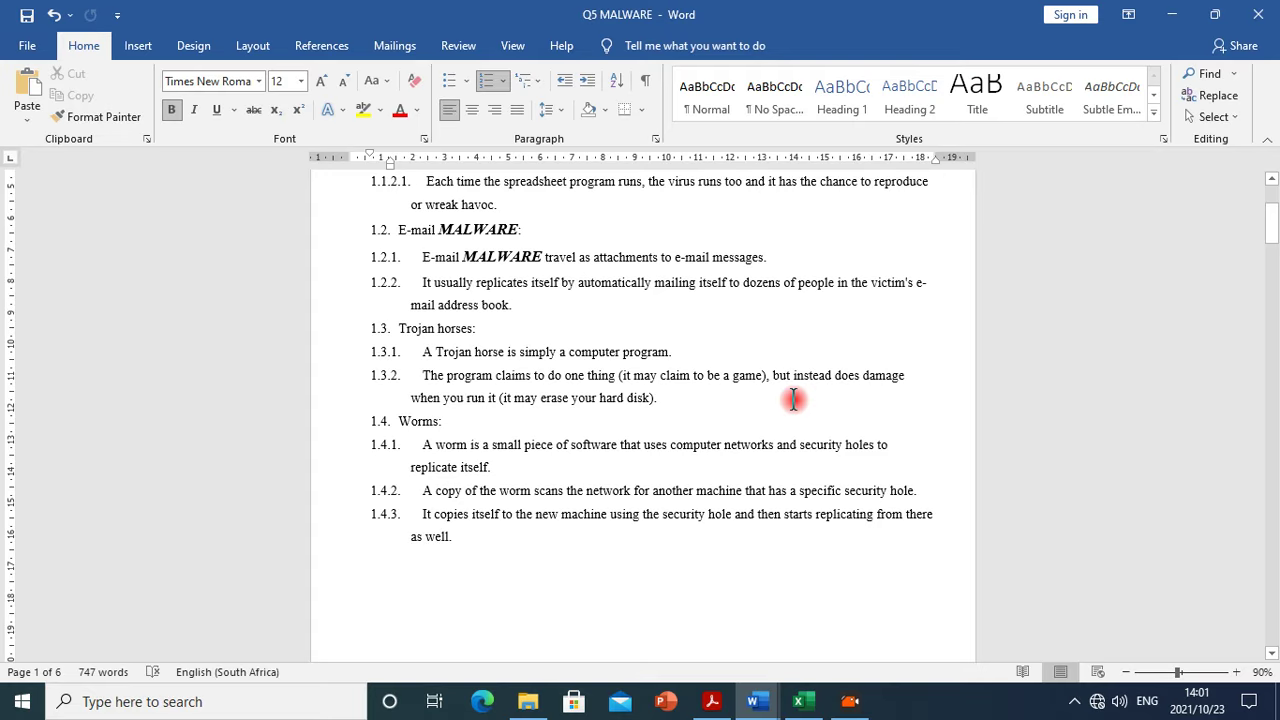